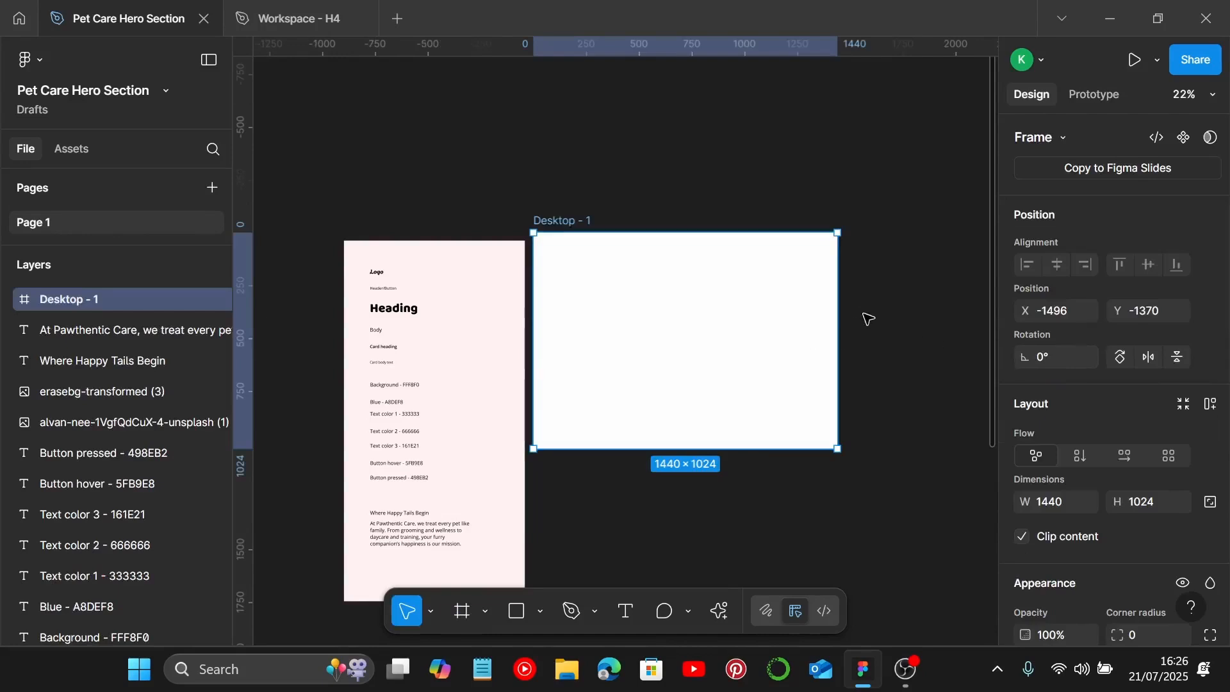
# Step: Move the Desktop - 1 frame slightly to the right beside the style guide
pyautogui.moveTo(686, 313); pyautogui.dragTo(711, 321)
pyautogui.scroll(-5, 1089, 506)
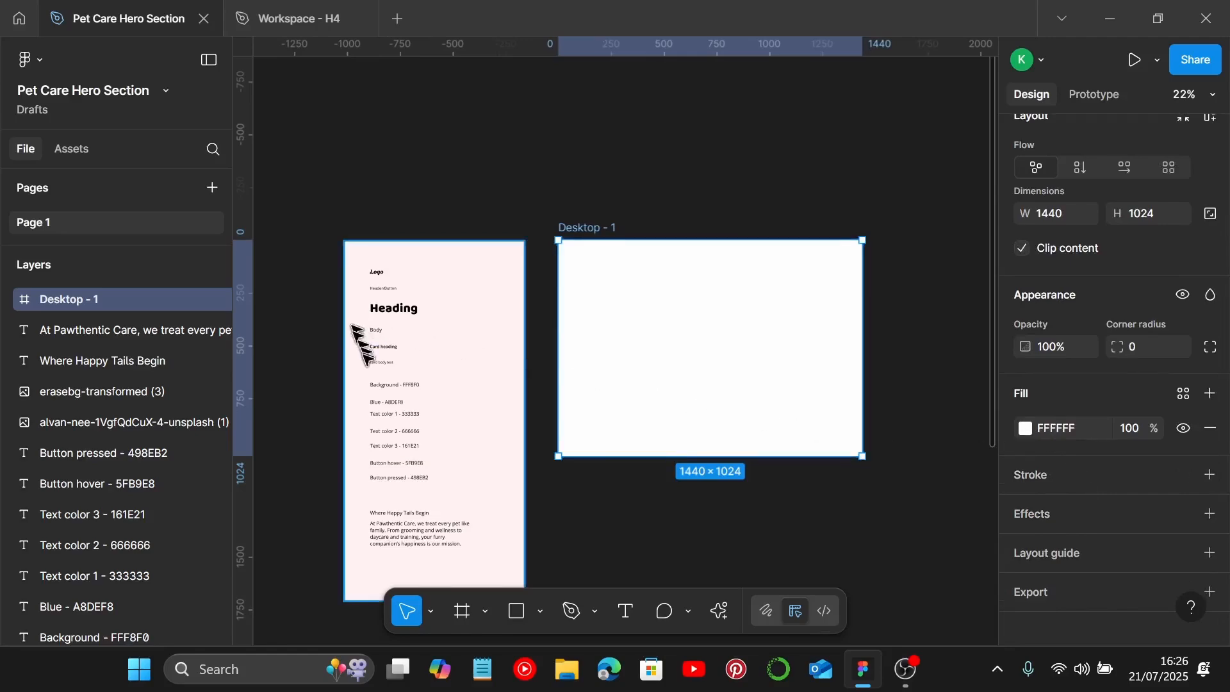
# Step: Copy the FFF8F0 code from the style guide's Background label and apply it as the Desktop - 1 frame's fill
pyautogui.scroll(5, 359, 359)
pyautogui.scroll(5, 395, 419)
pyautogui.doubleClick(563, 410)
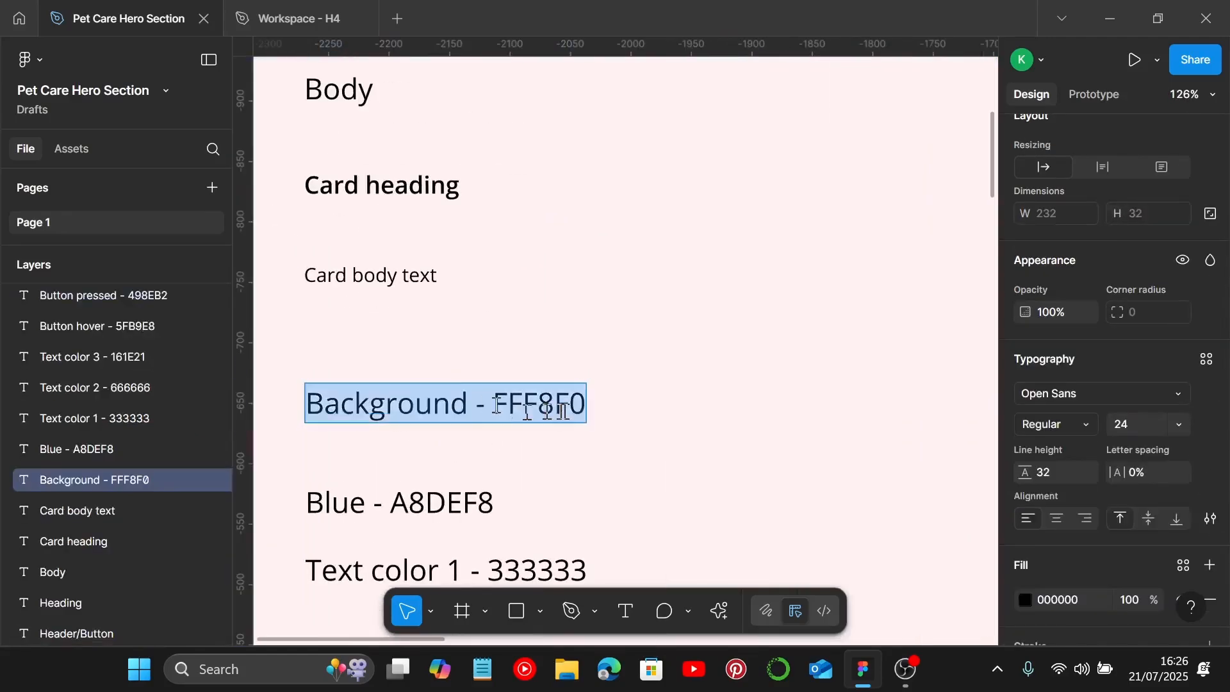
pyautogui.moveTo(493, 404); pyautogui.dragTo(606, 407)
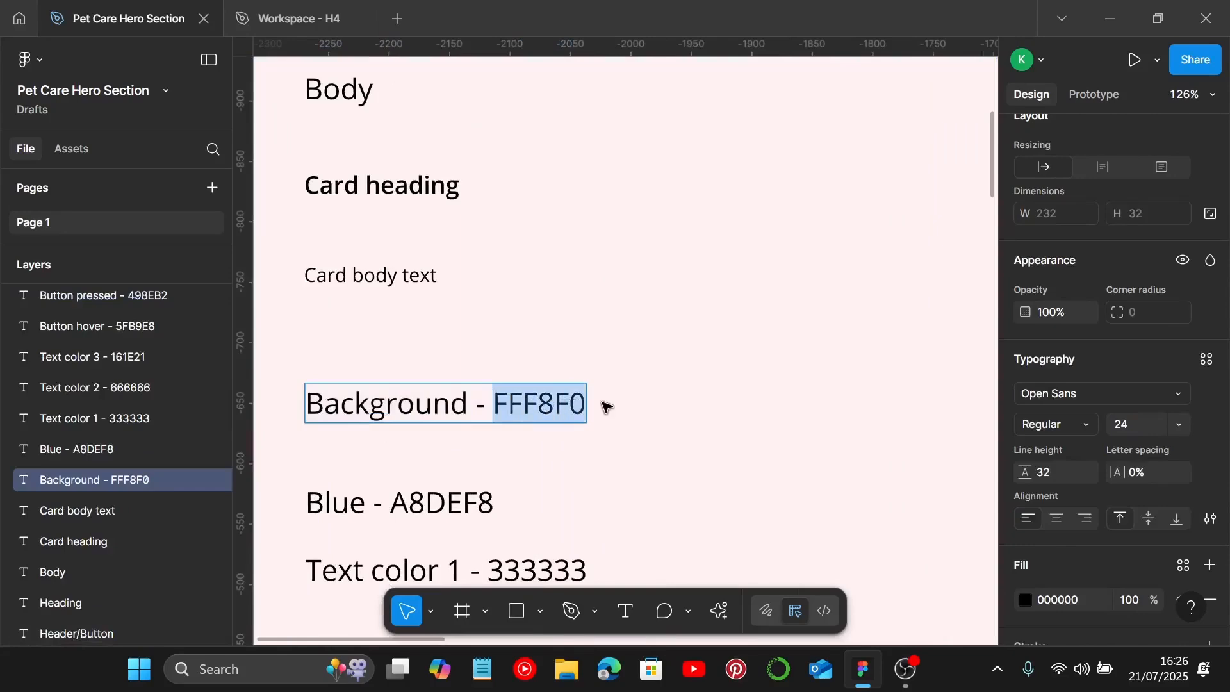
pyautogui.press('Escape')
pyautogui.scroll(-8, 606, 407)
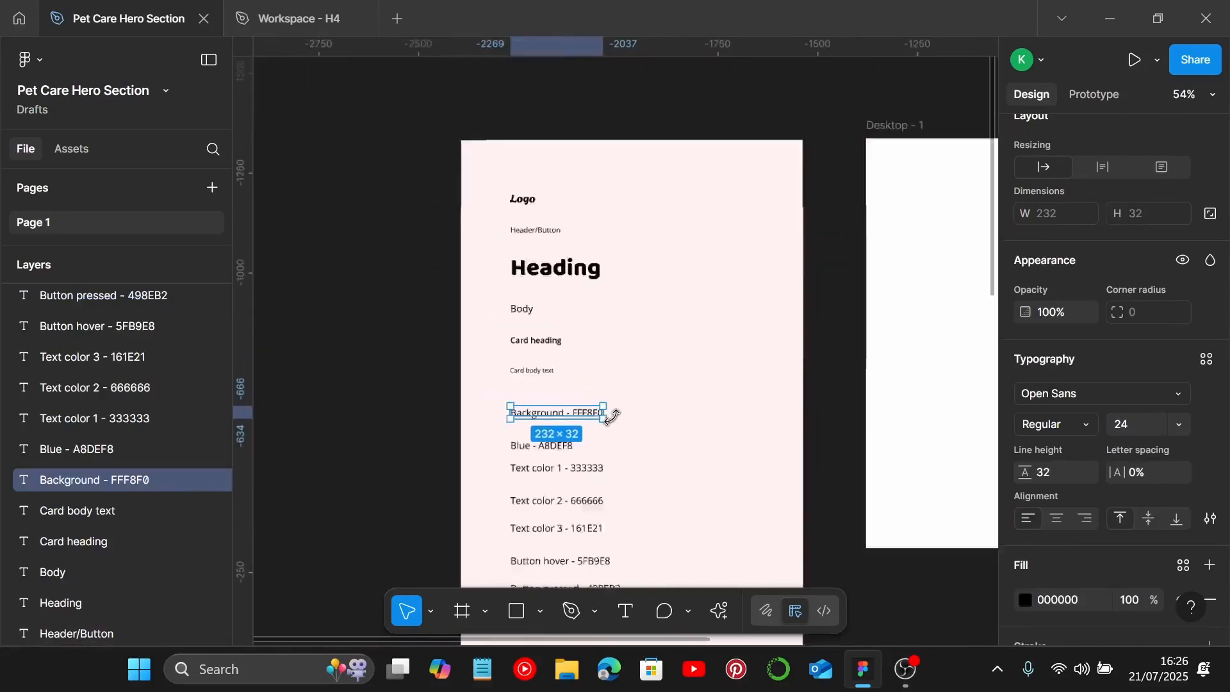
pyautogui.click(743, 248)
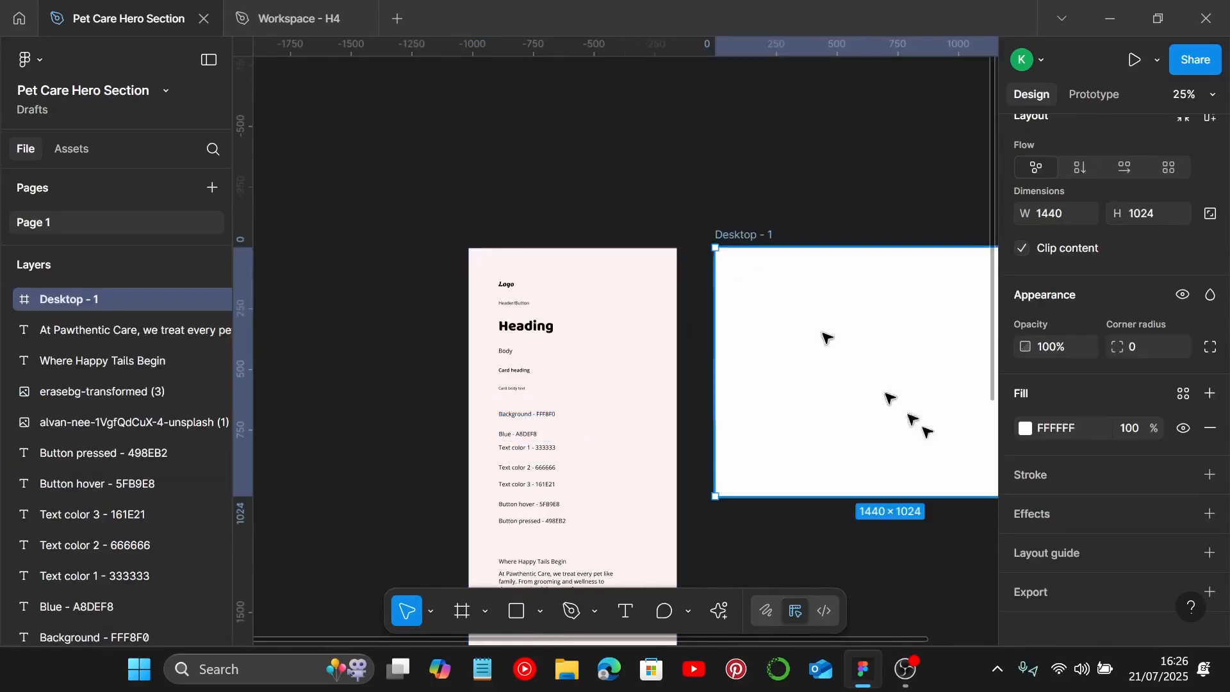
pyautogui.click(1068, 430)
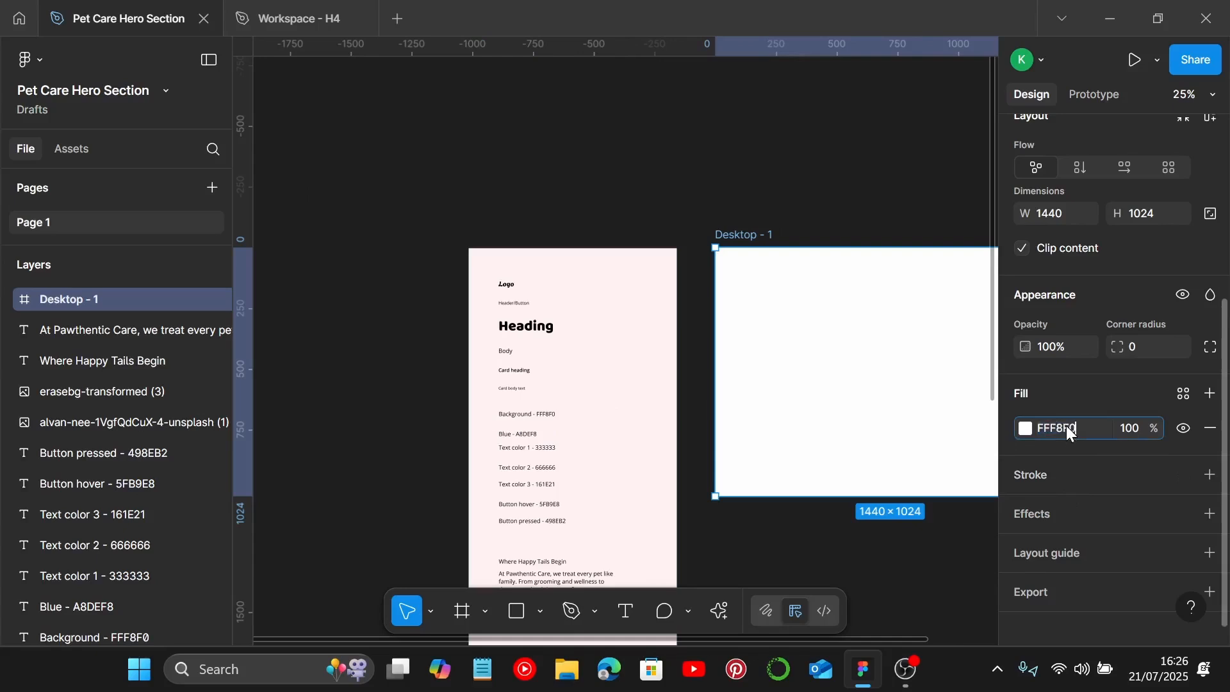
pyautogui.press('Return')
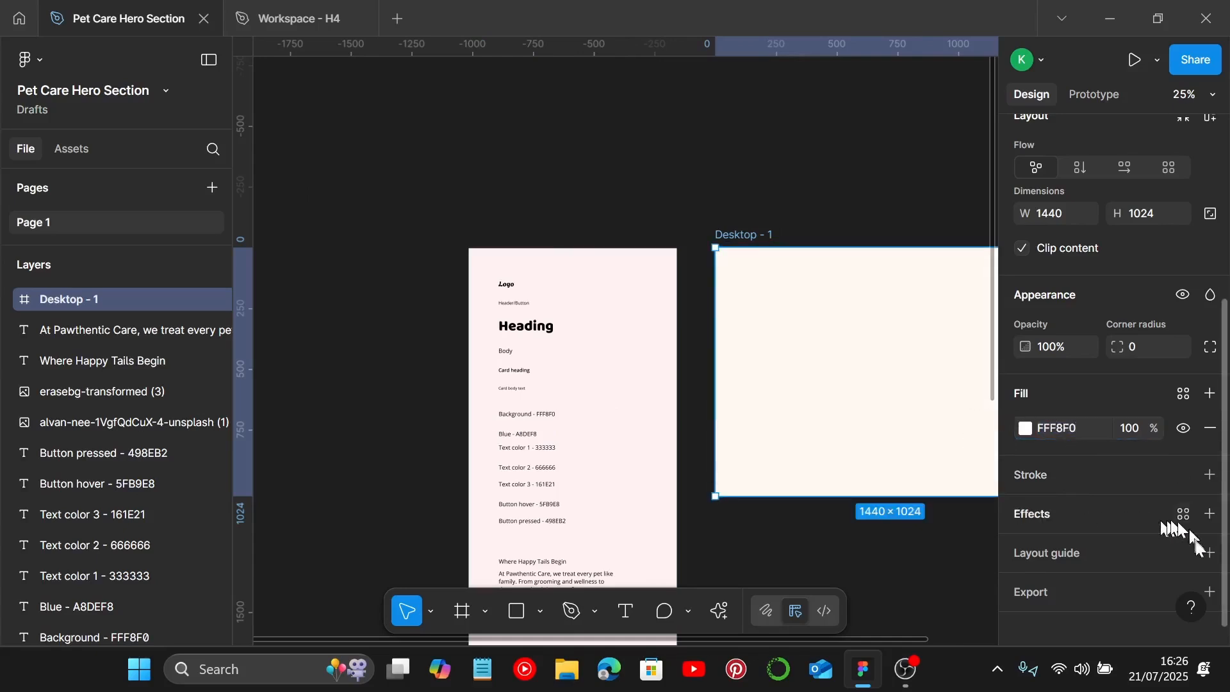
# Step: Add a column layout guide to the frame with a count of 12 and a margin of 120
pyautogui.click(1210, 554)
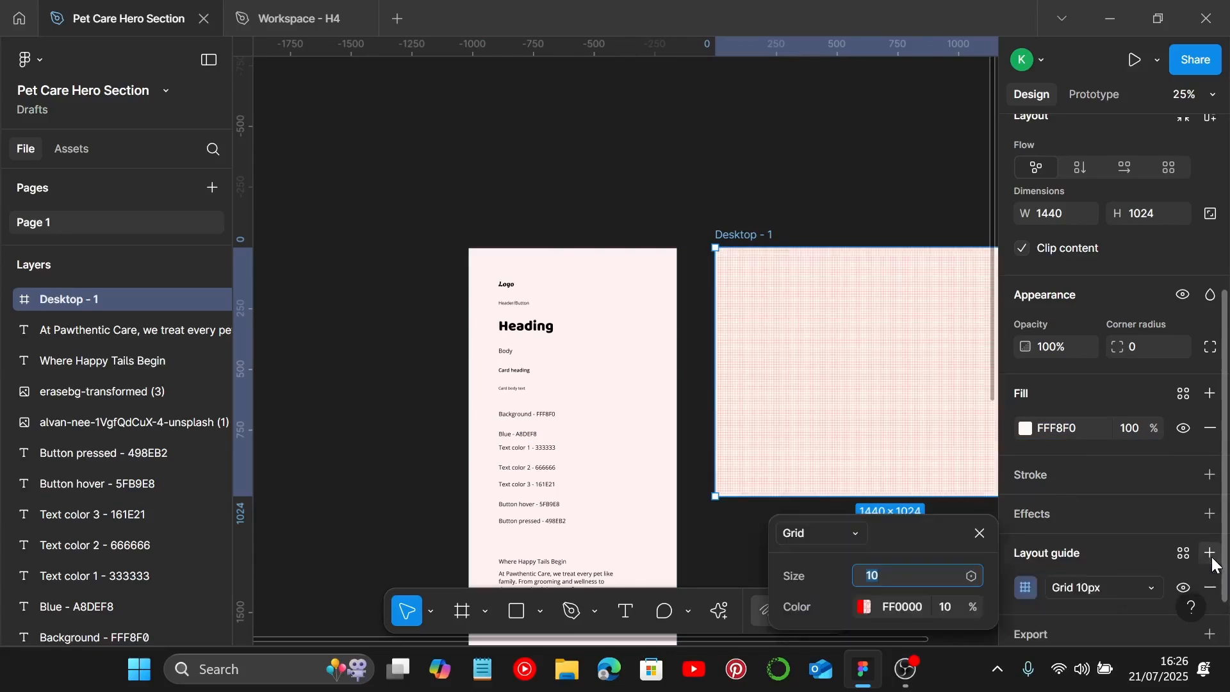
pyautogui.click(1089, 589)
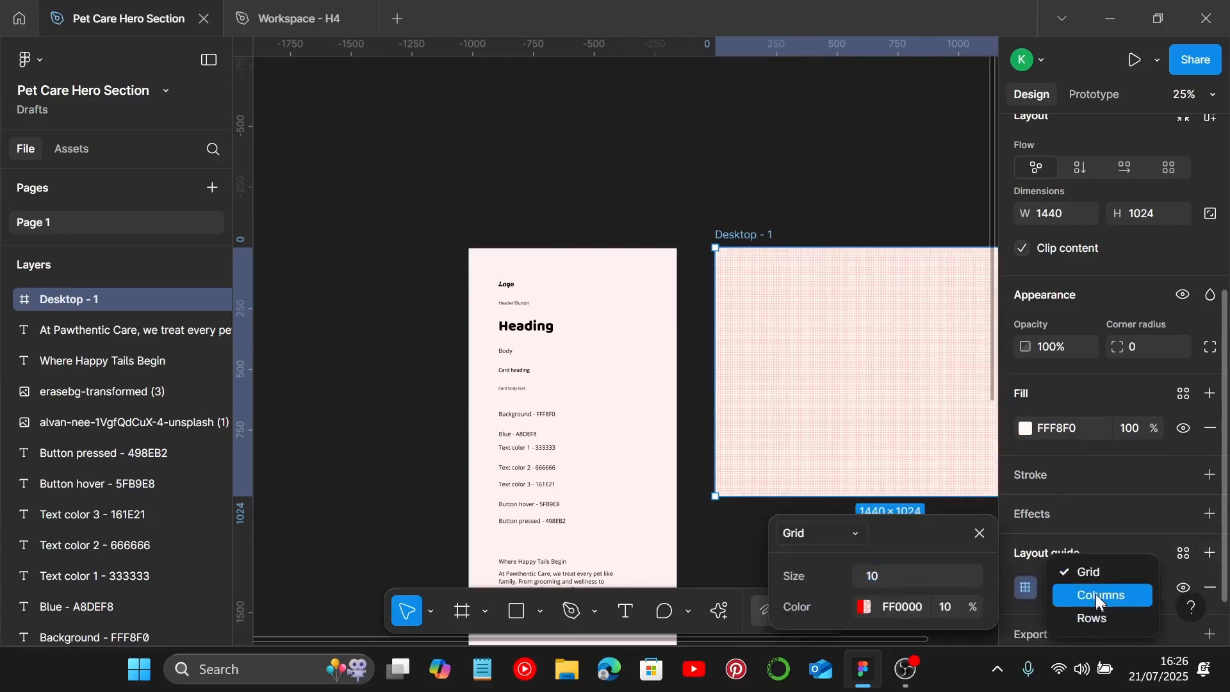
pyautogui.click(1096, 594)
pyautogui.moveTo(902, 524); pyautogui.dragTo(902, 438)
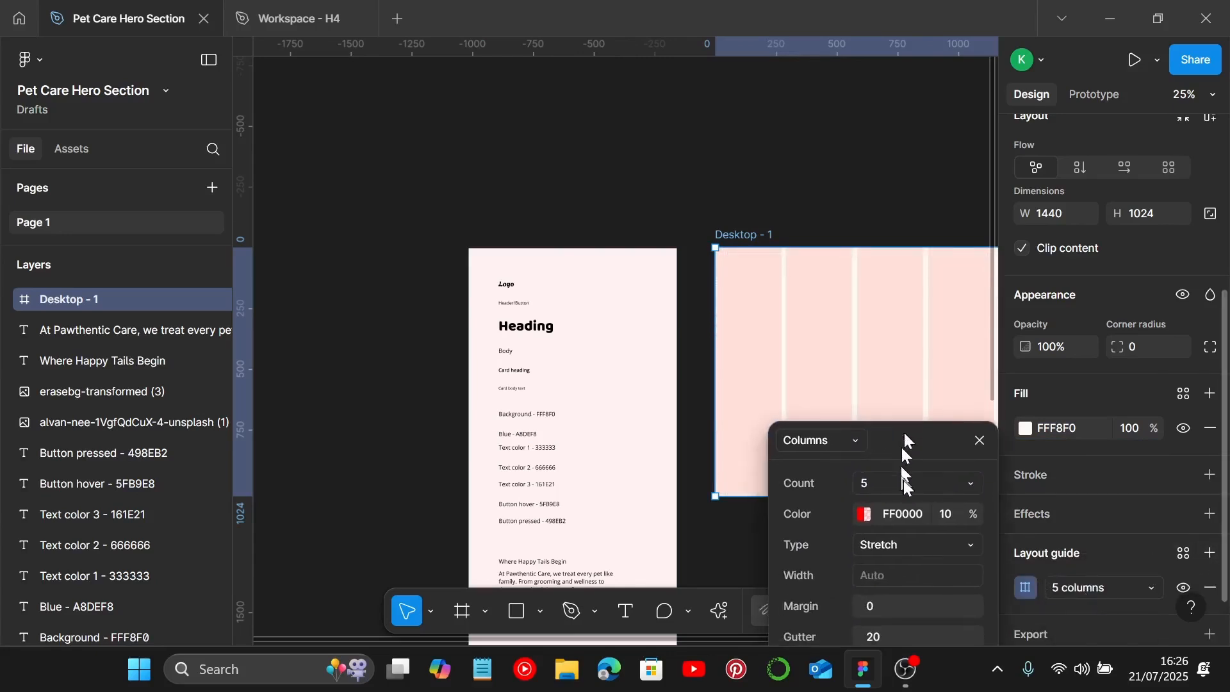
pyautogui.write('12')
pyautogui.press('Return')
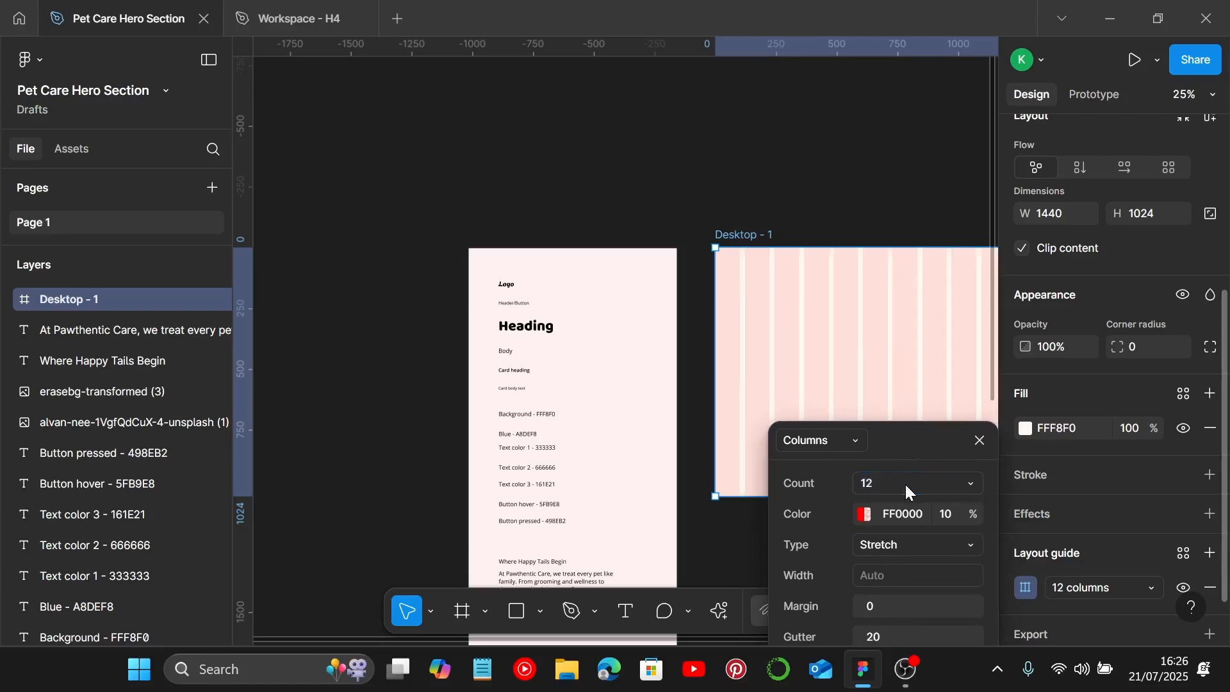
pyautogui.click(928, 605)
pyautogui.write('120')
pyautogui.press('Return')
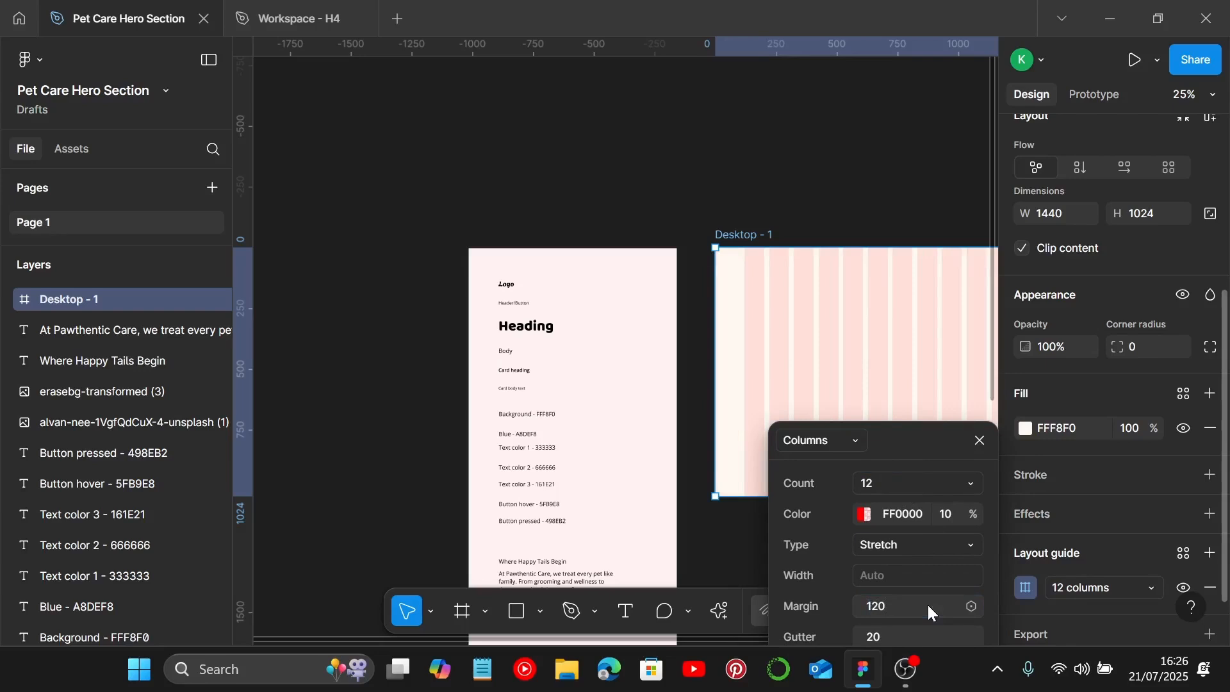
pyautogui.click(979, 440)
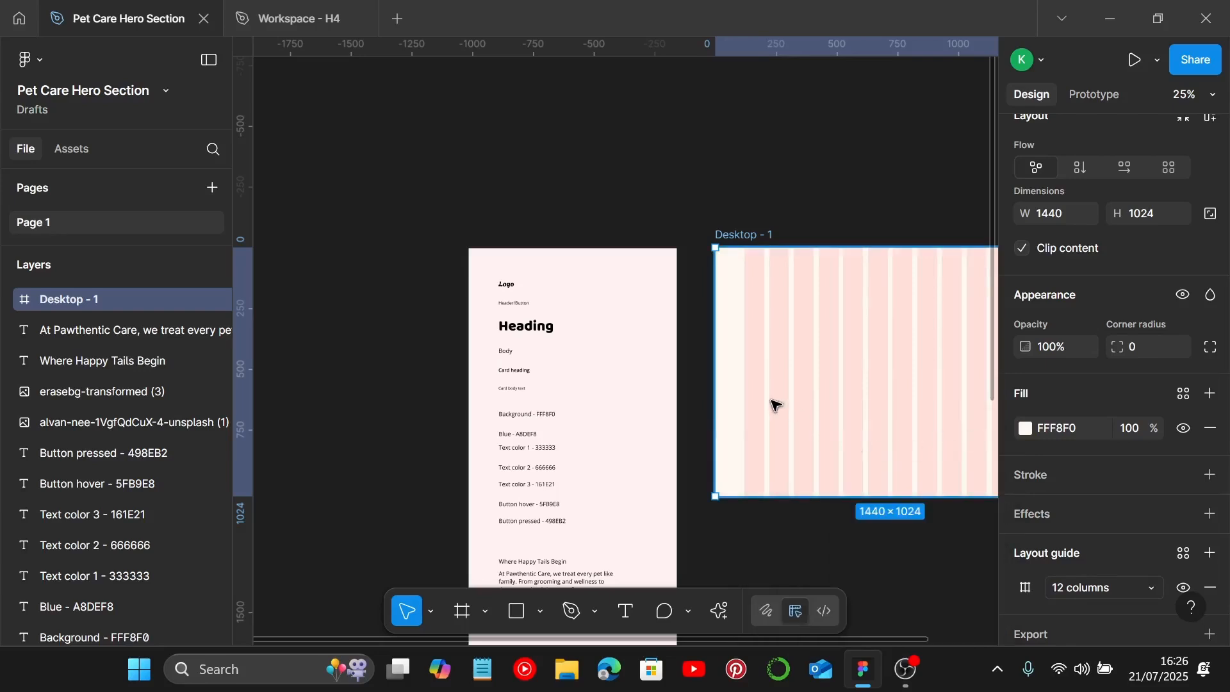
# Step: Review the style guide's body text and the two dog images placed beside the frame
pyautogui.scroll(-2, 769, 314)
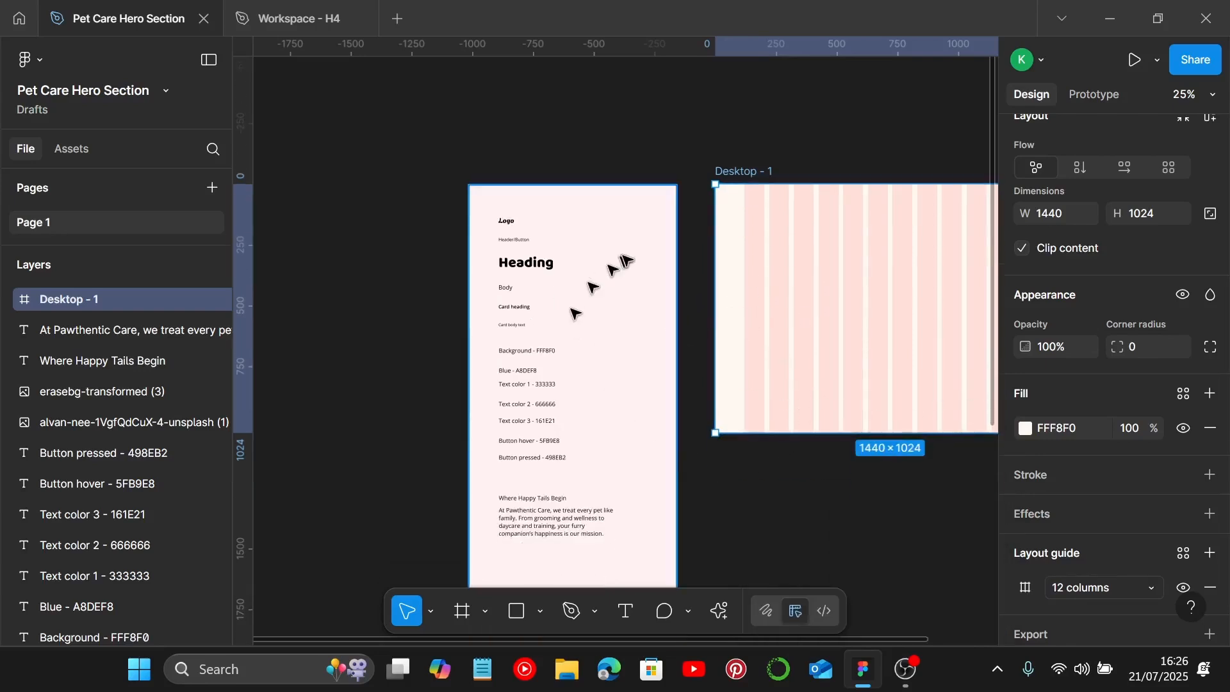
pyautogui.scroll(-1, 625, 282)
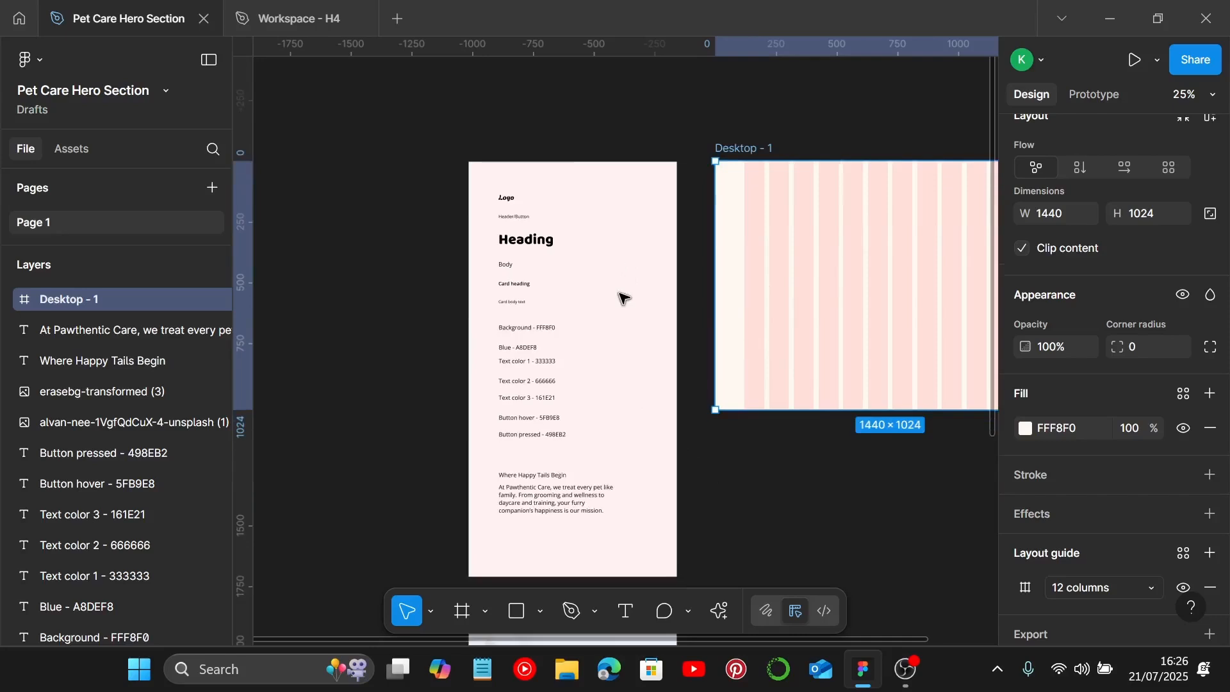
pyautogui.click(555, 463)
pyautogui.click(557, 479)
pyautogui.scroll(-2, 632, 458)
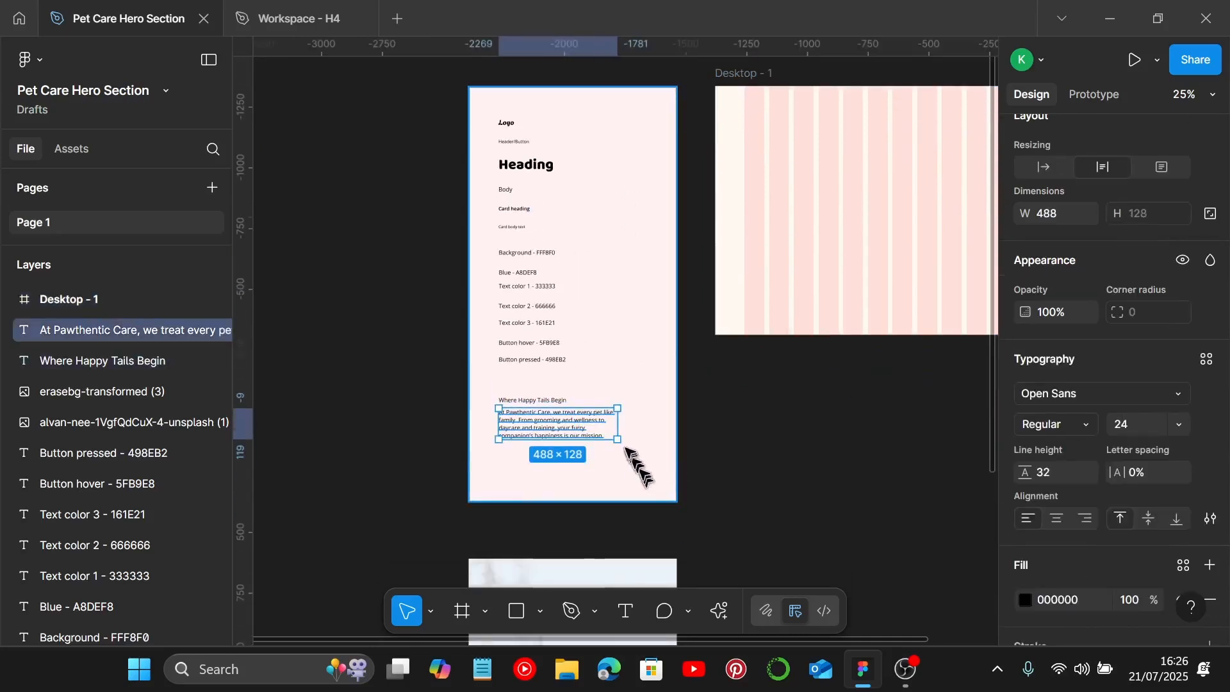
pyautogui.scroll(-10, 634, 475)
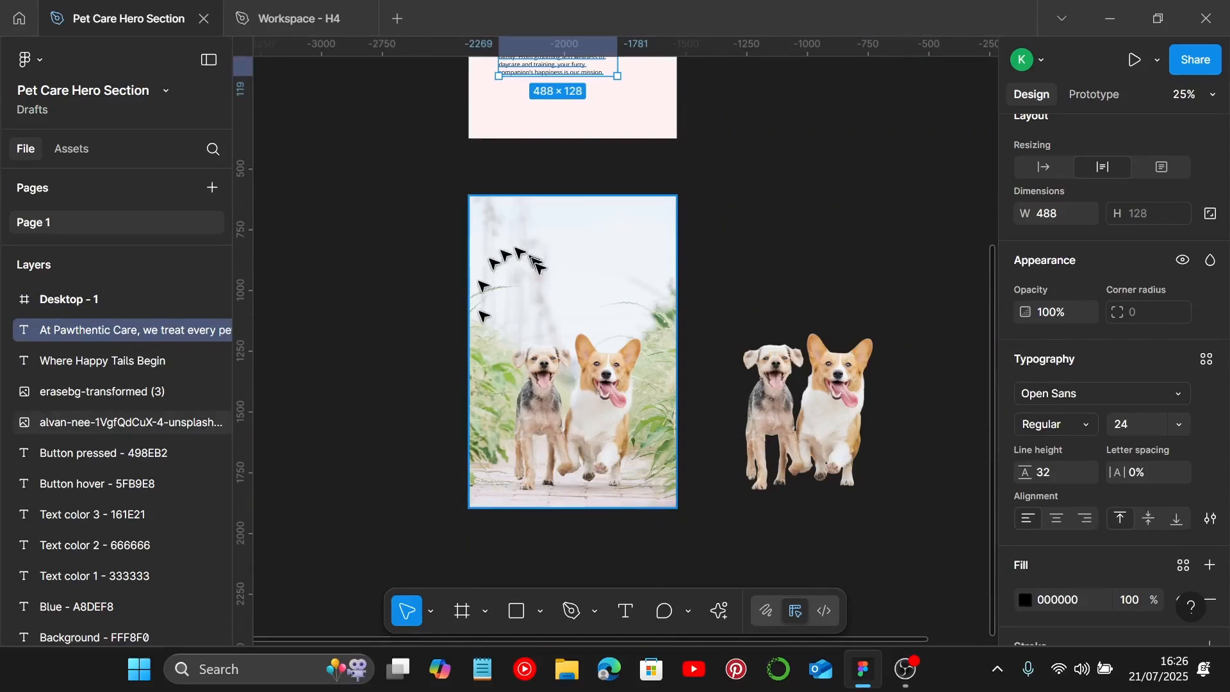
pyautogui.scroll(6, 635, 272)
pyautogui.scroll(-3, 577, 301)
pyautogui.click(575, 439)
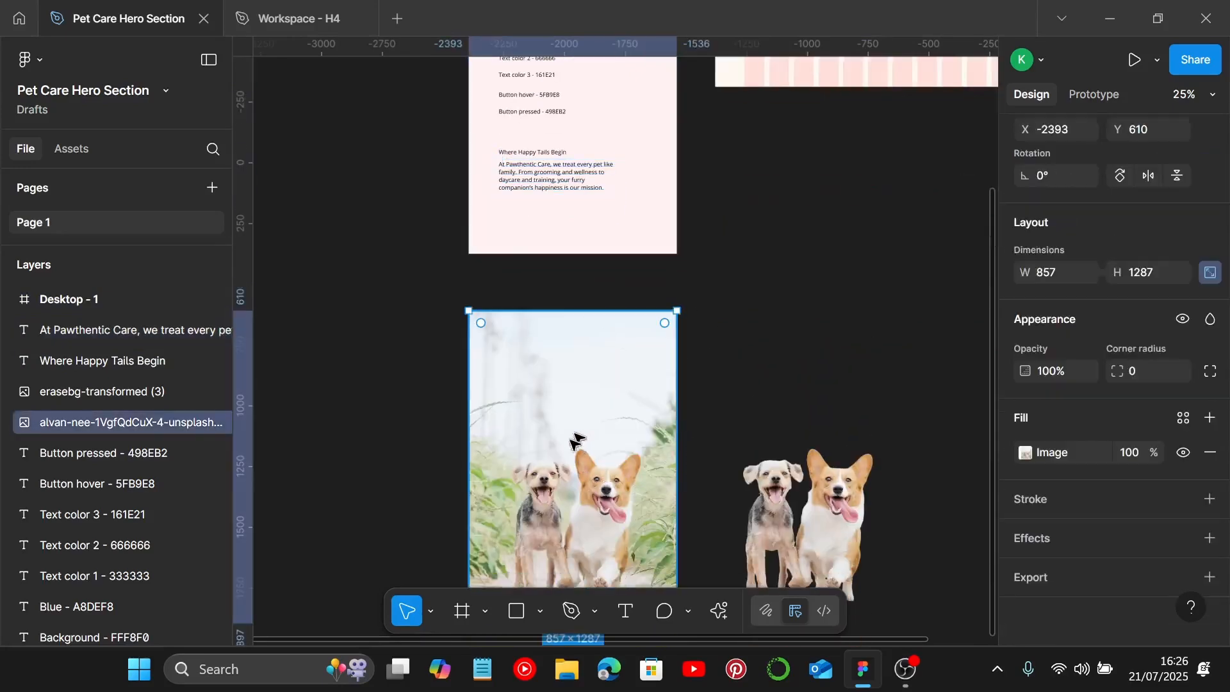
pyautogui.scroll(-3, 587, 462)
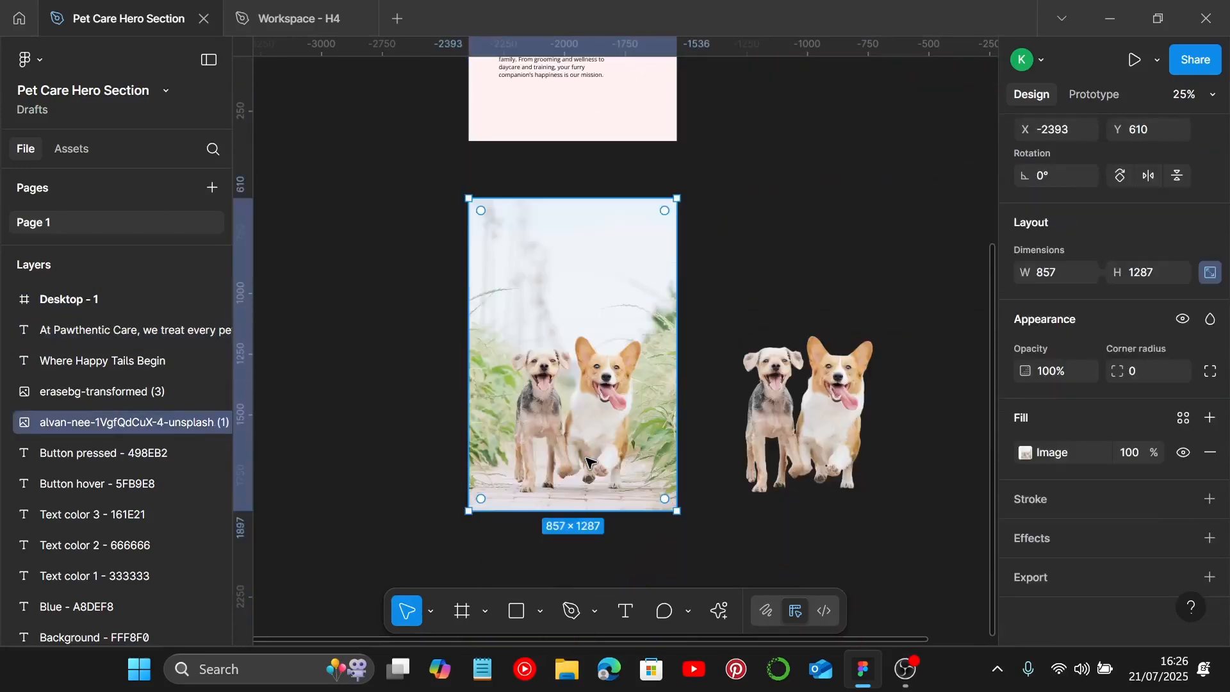
pyautogui.click(820, 418)
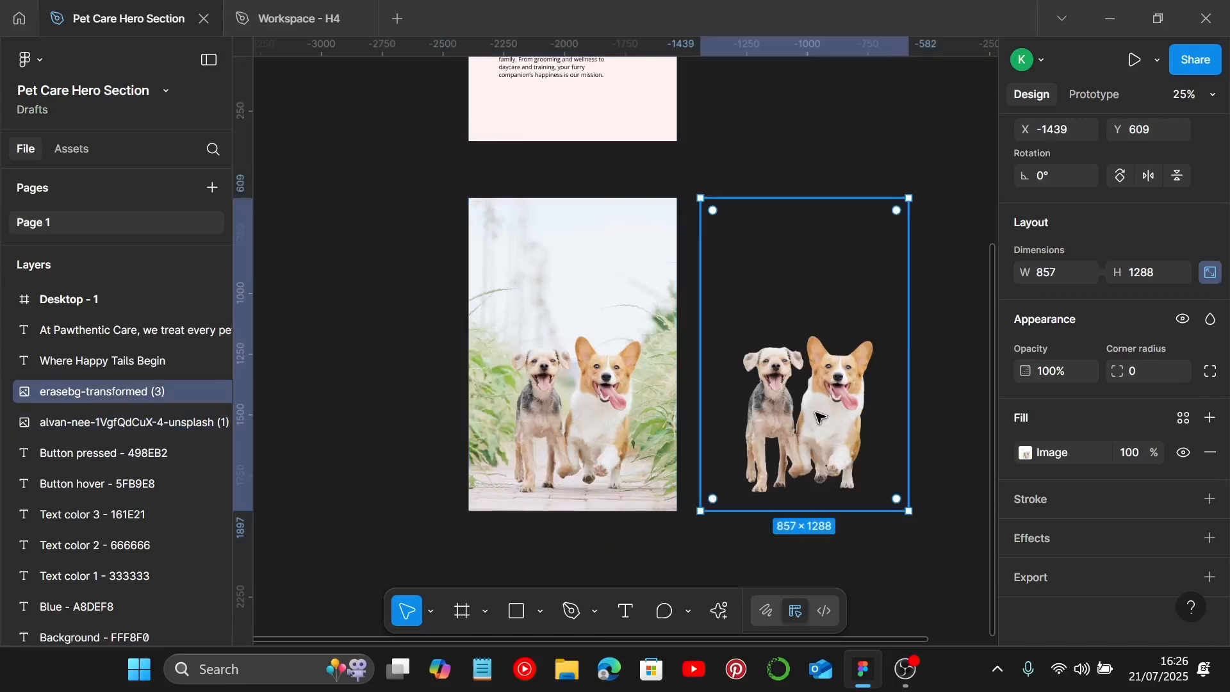
pyautogui.scroll(10, 817, 417)
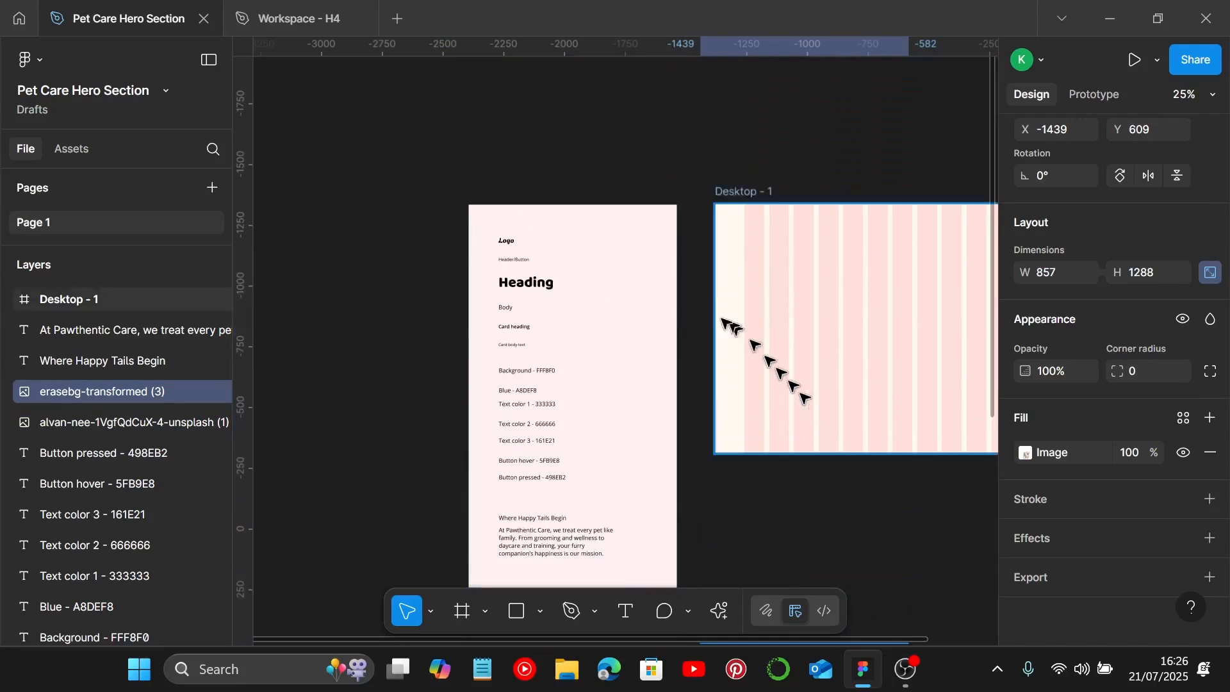
pyautogui.scroll(5, 640, 288)
# Step: Move the Logo text from the style guide into the frame's top-left corner at X 175, Y 98
pyautogui.click(384, 197)
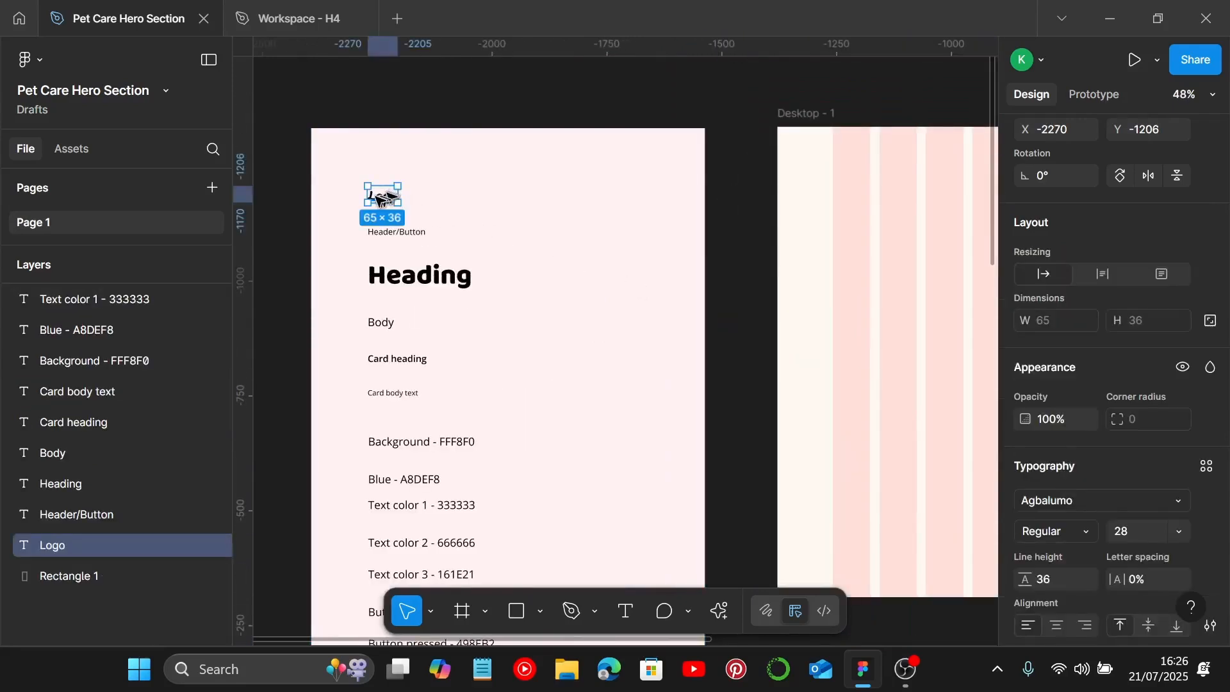
pyautogui.moveTo(383, 202); pyautogui.dragTo(873, 187)
pyautogui.hscroll(2, 867, 187)
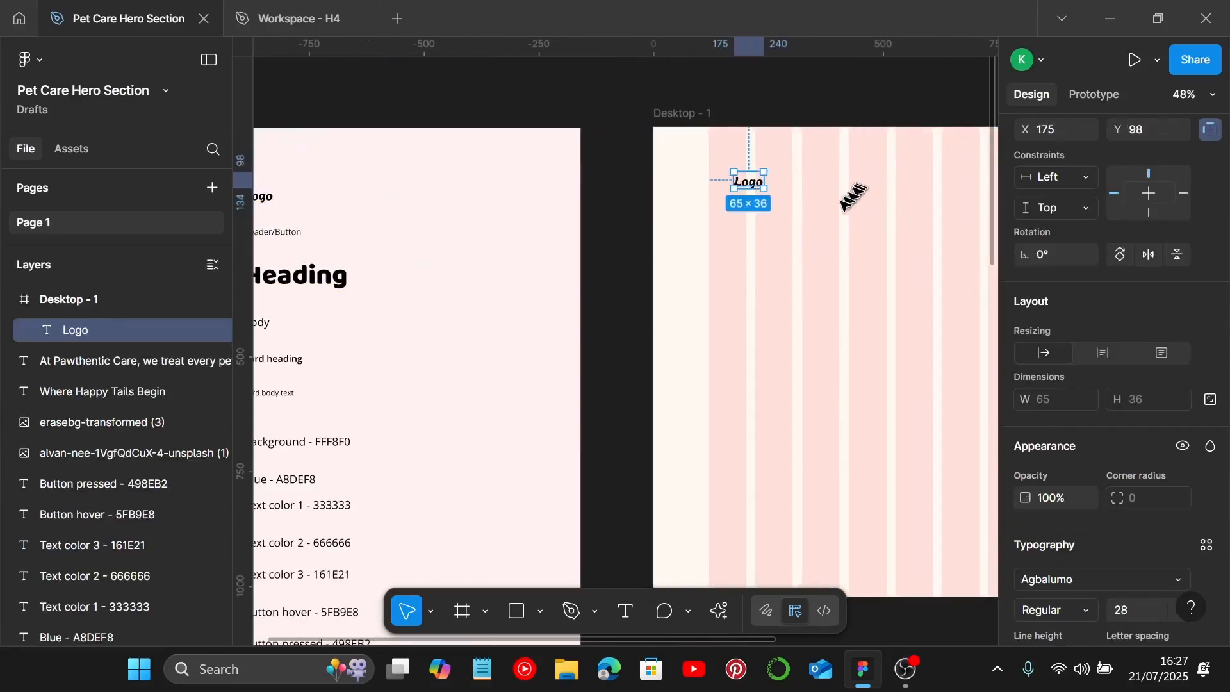
pyautogui.hscroll(2, 802, 242)
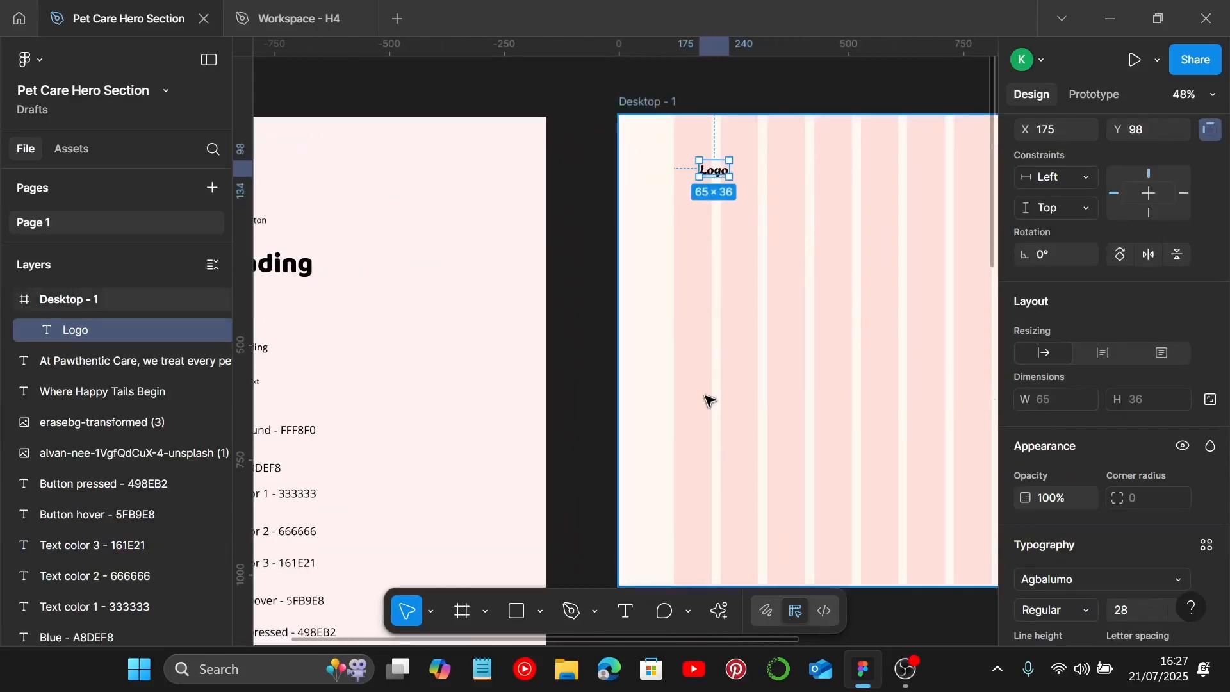
# Step: Look up the Text color 1 code in the style guide
pyautogui.scroll(-2, 706, 404)
pyautogui.hscroll(-3, 609, 442)
pyautogui.scroll(4, 411, 480)
pyautogui.click(448, 434)
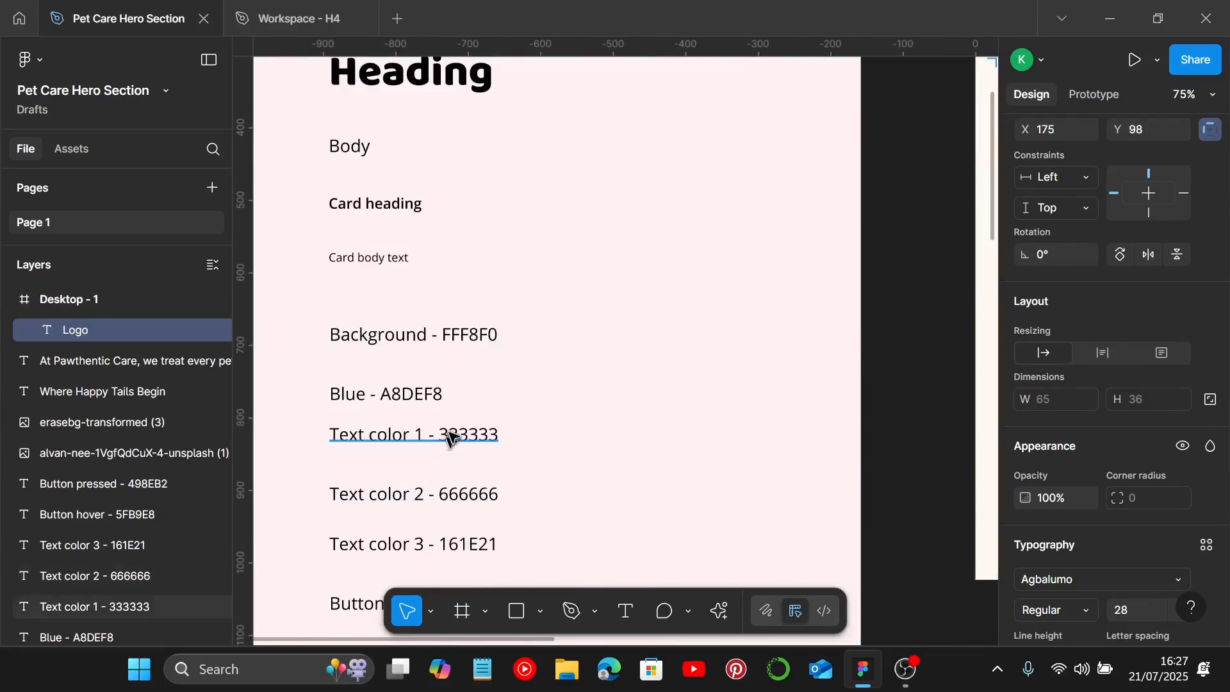
pyautogui.doubleClick(449, 436)
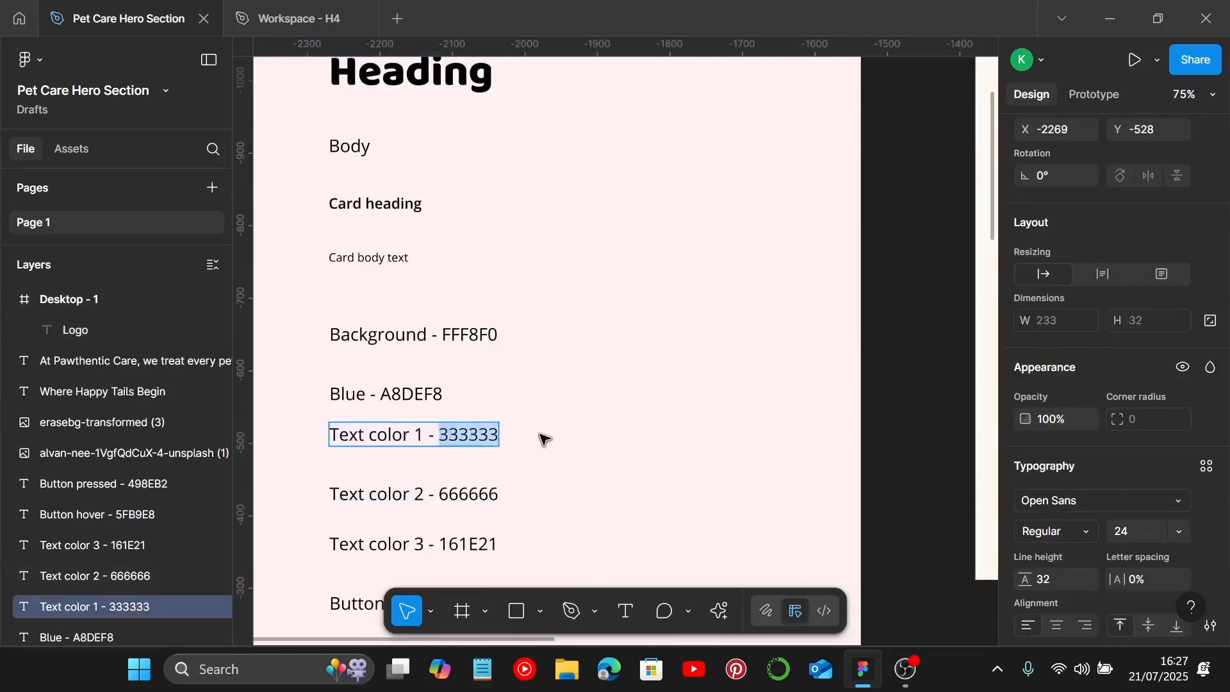
pyautogui.scroll(-2, 550, 436)
pyautogui.hscroll(3, 551, 436)
pyautogui.scroll(3, 564, 434)
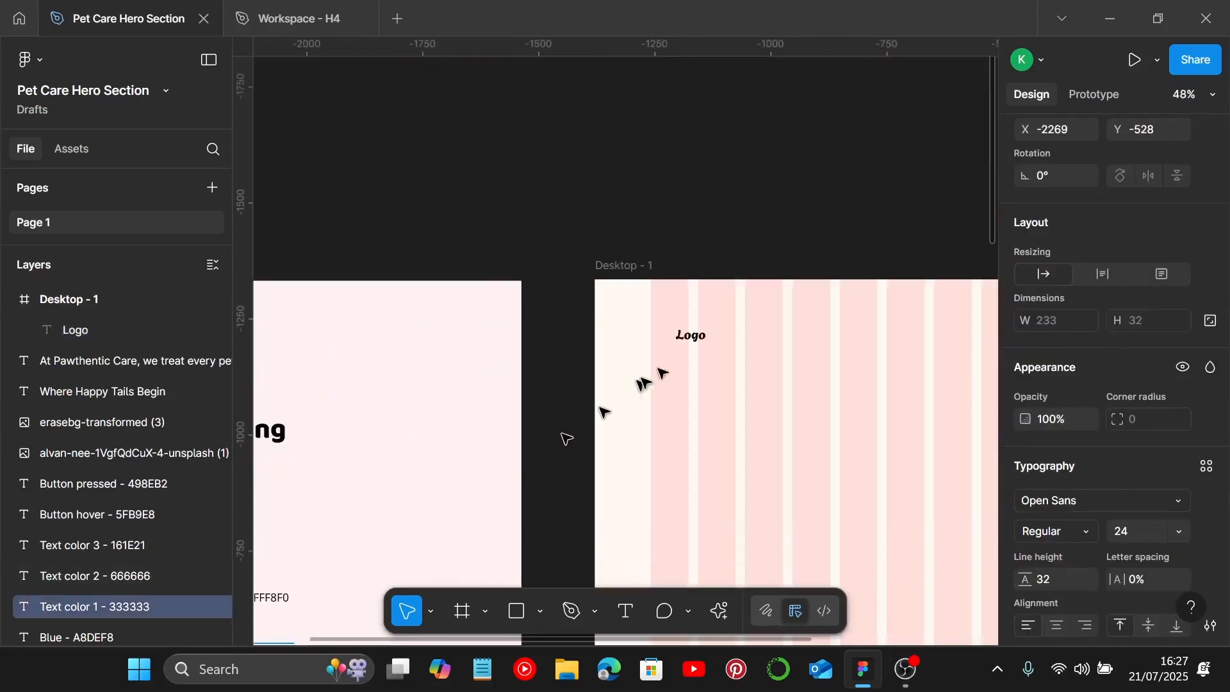
# Step: Set the logo text's fill color to 333333
pyautogui.click(692, 338)
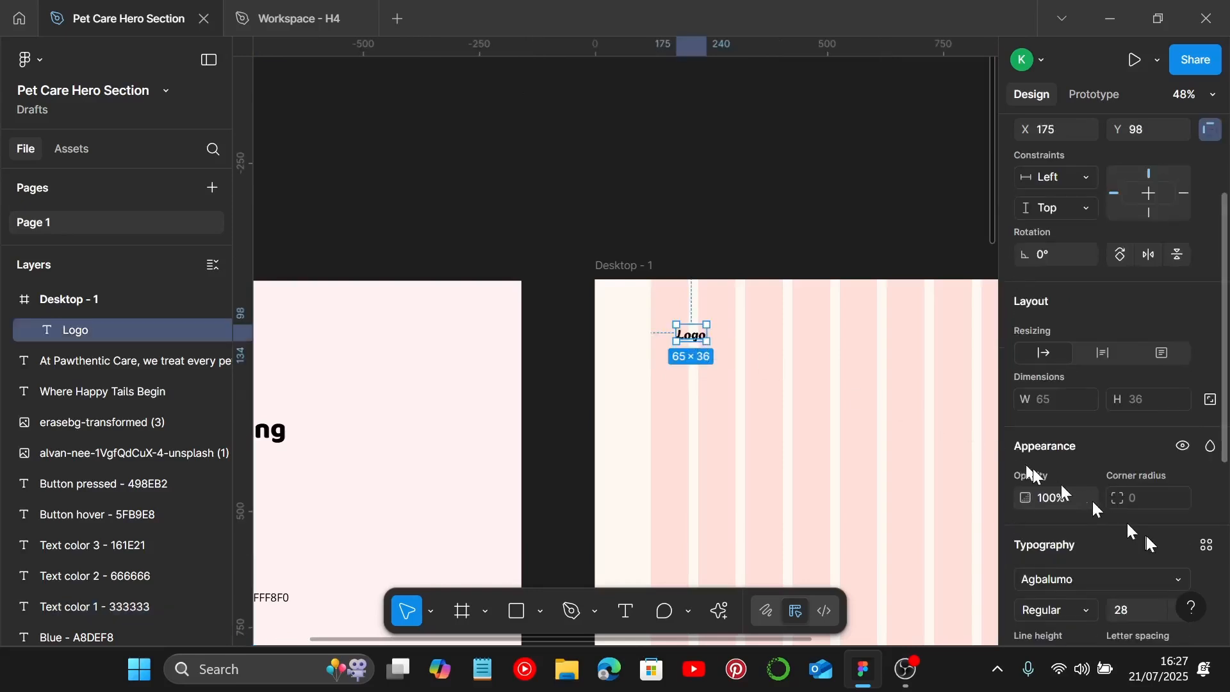
pyautogui.scroll(-2, 1147, 532)
pyautogui.click(1147, 425)
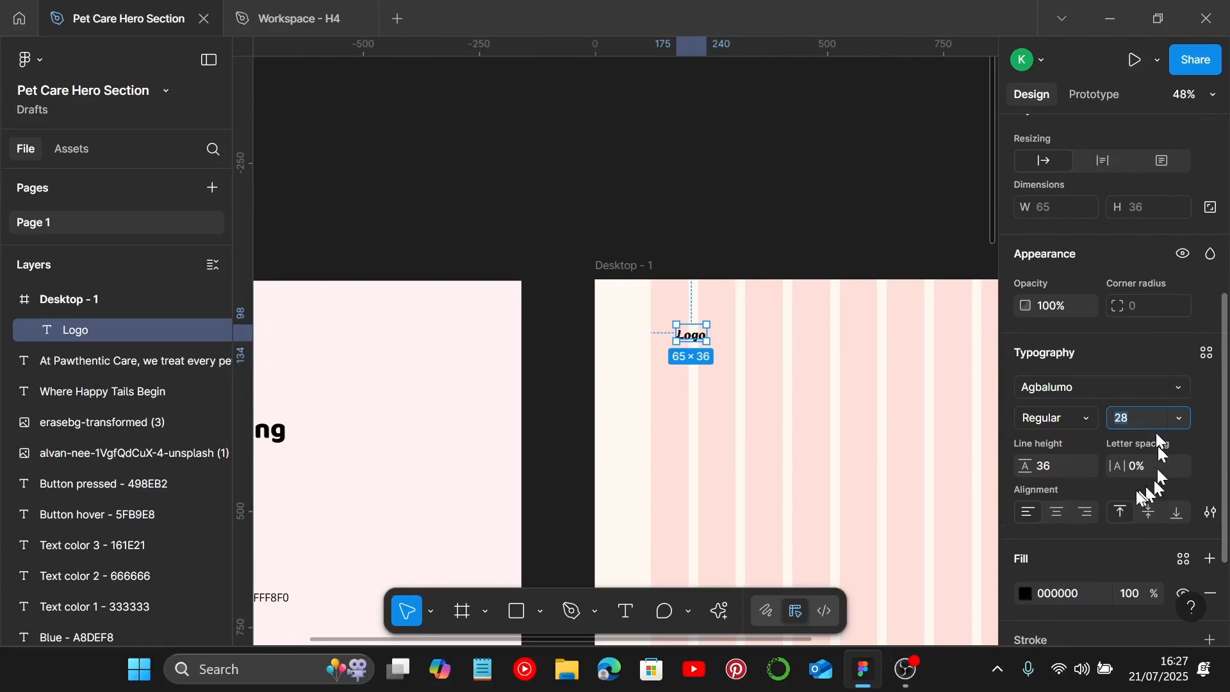
pyautogui.click(1080, 587)
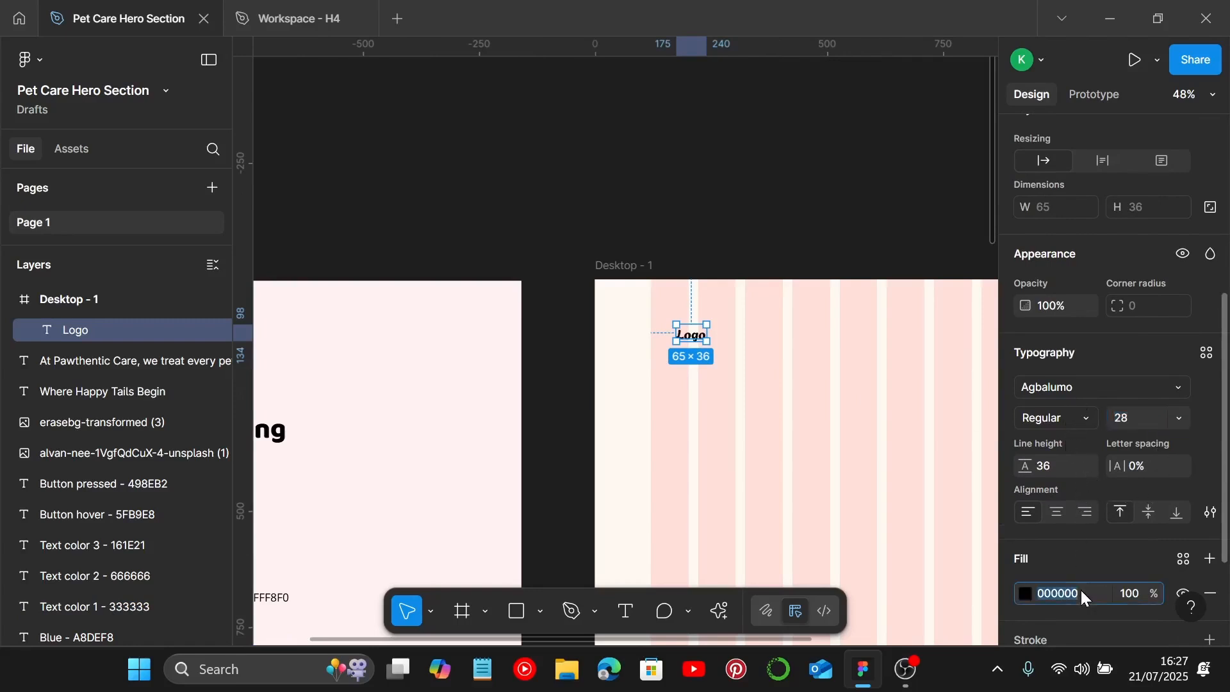
pyautogui.write('333333')
pyautogui.press('Return')
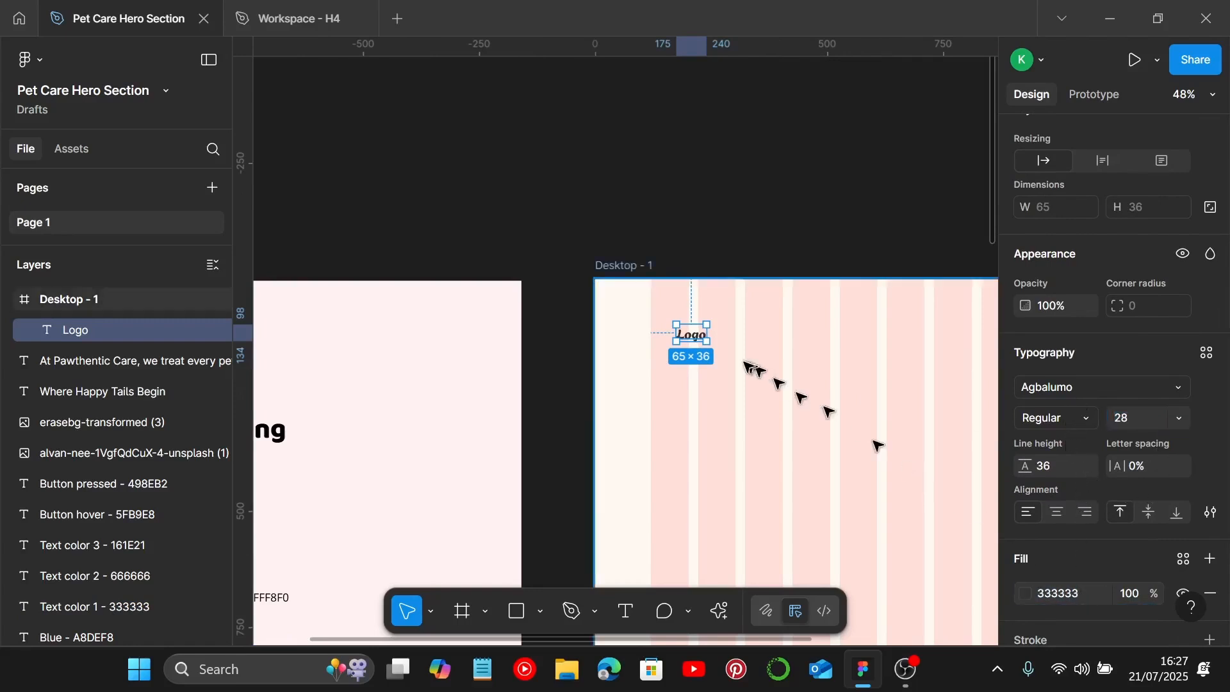
# Step: Replace the logo text with Pawthentic Care
pyautogui.scroll(3, 744, 365)
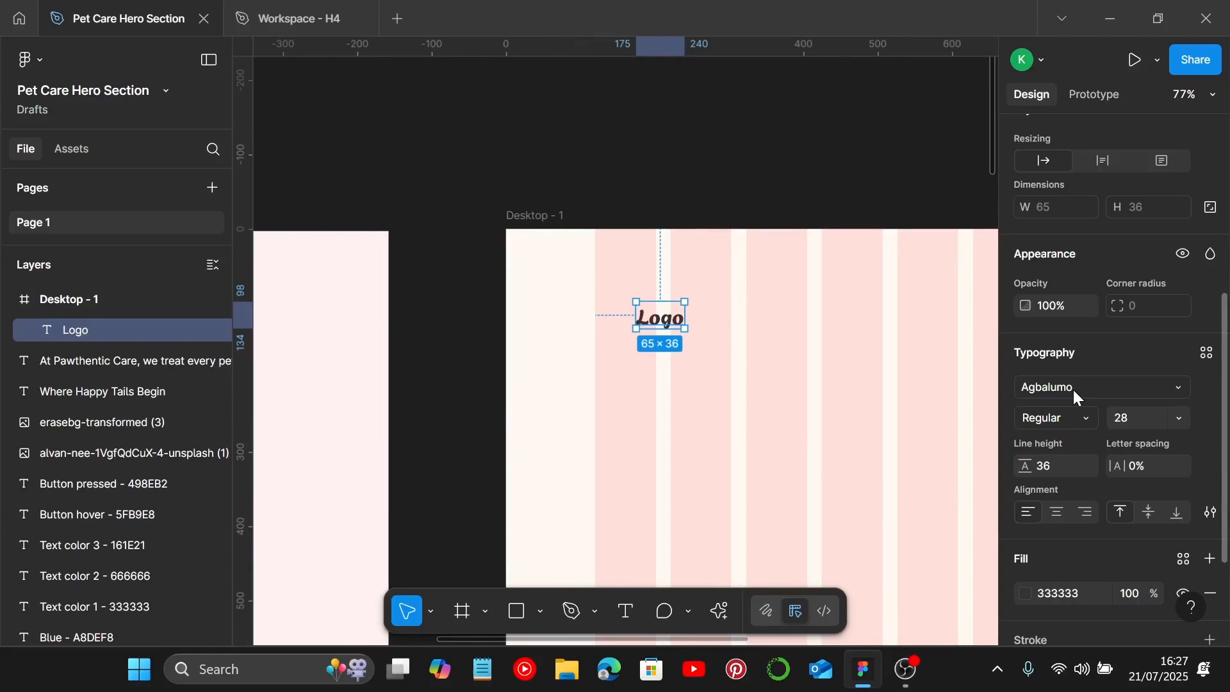
pyautogui.doubleClick(657, 315)
pyautogui.write('Pawthen')
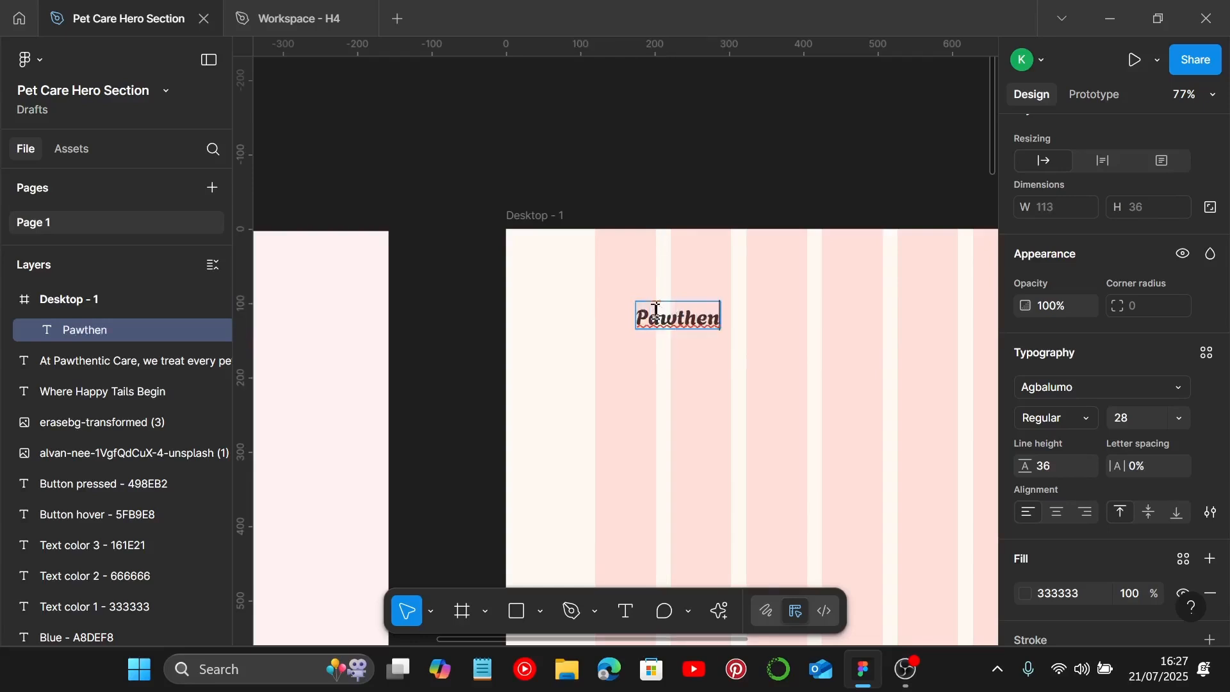
pyautogui.write('tic')
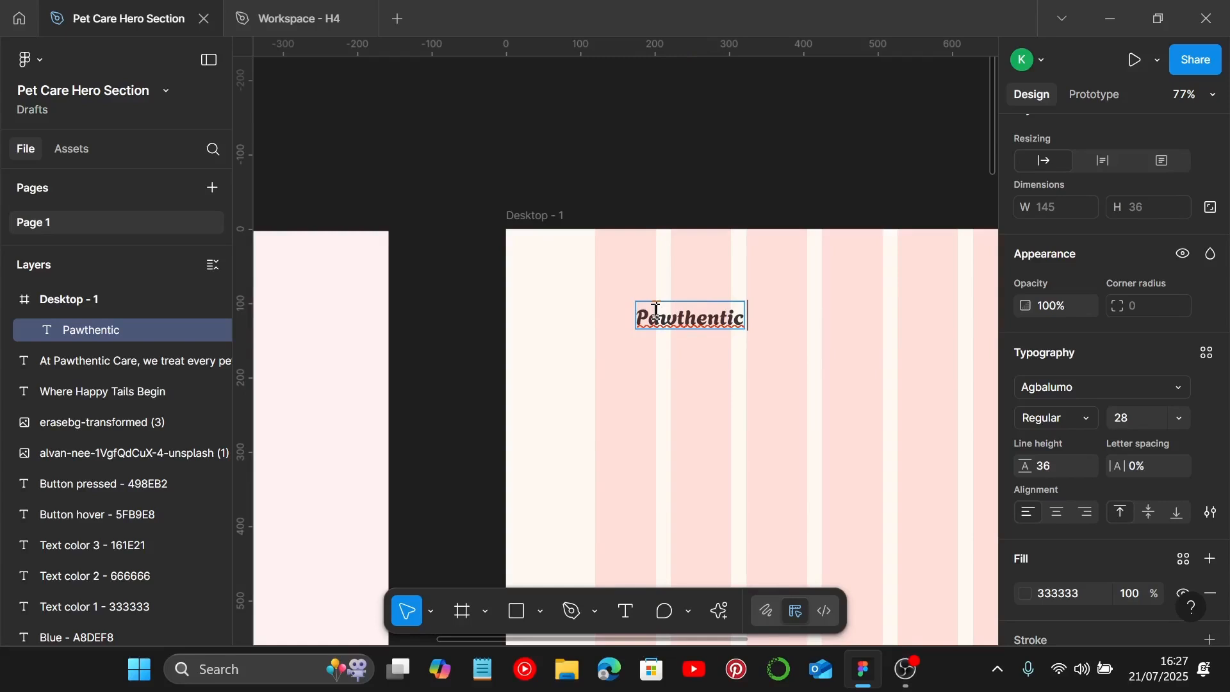
pyautogui.write(' Care')
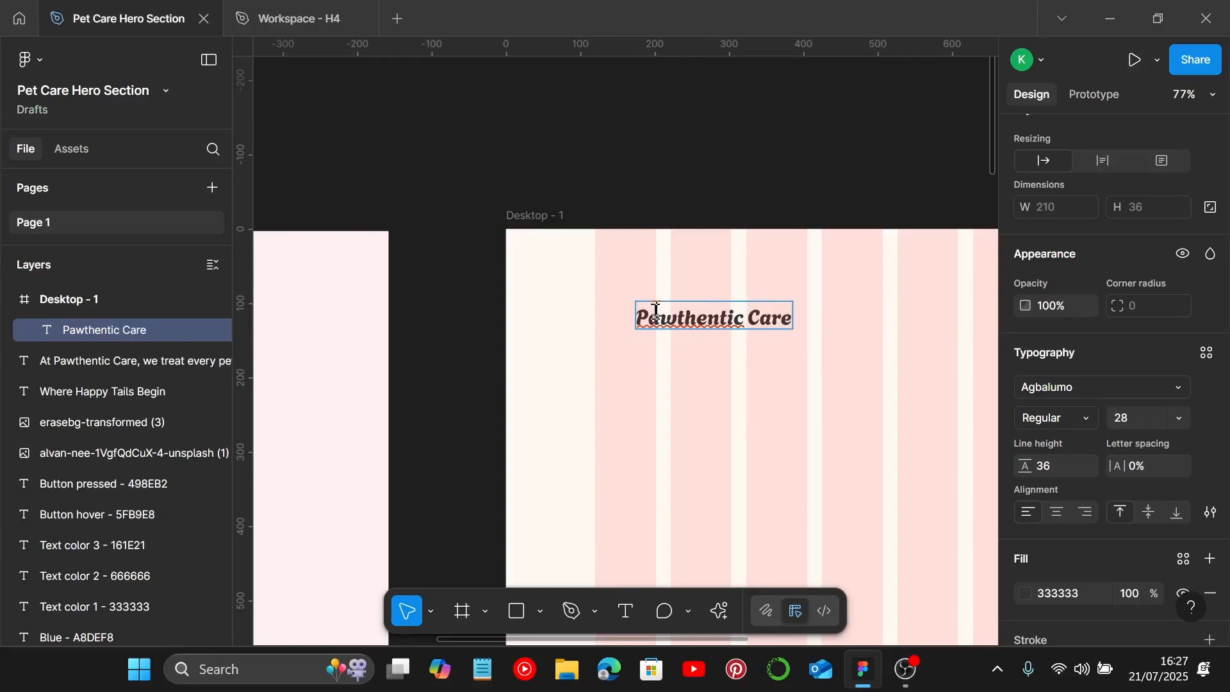
# Step: Import the twemoji paw-prints icon from the Iconify plugin's paw results and place it left of the logo text
pyautogui.press('Escape')
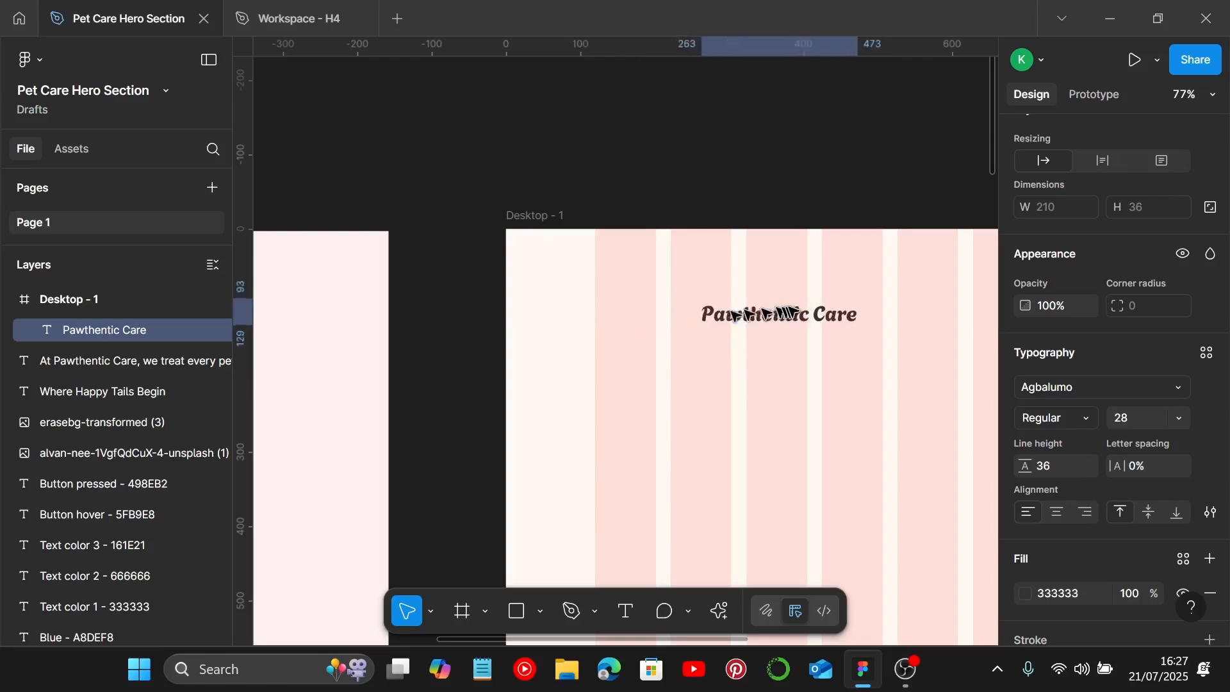
pyautogui.rightClick(772, 400)
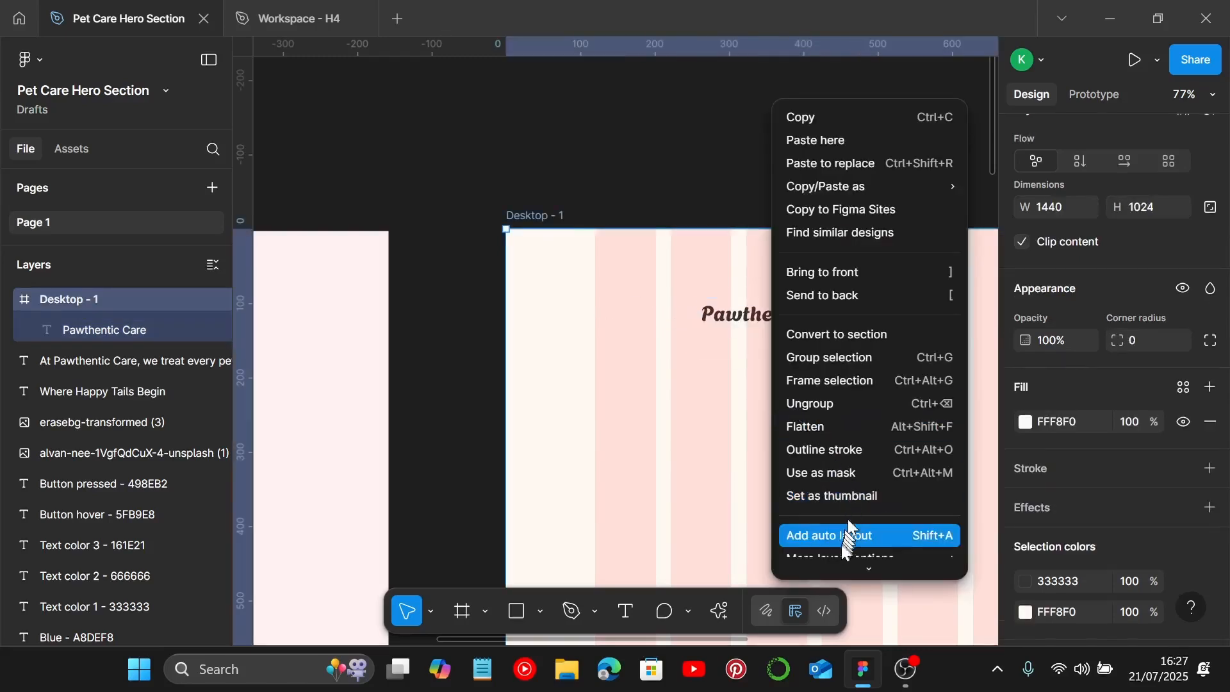
pyautogui.scroll(-2, 840, 559)
pyautogui.moveTo(886, 443)
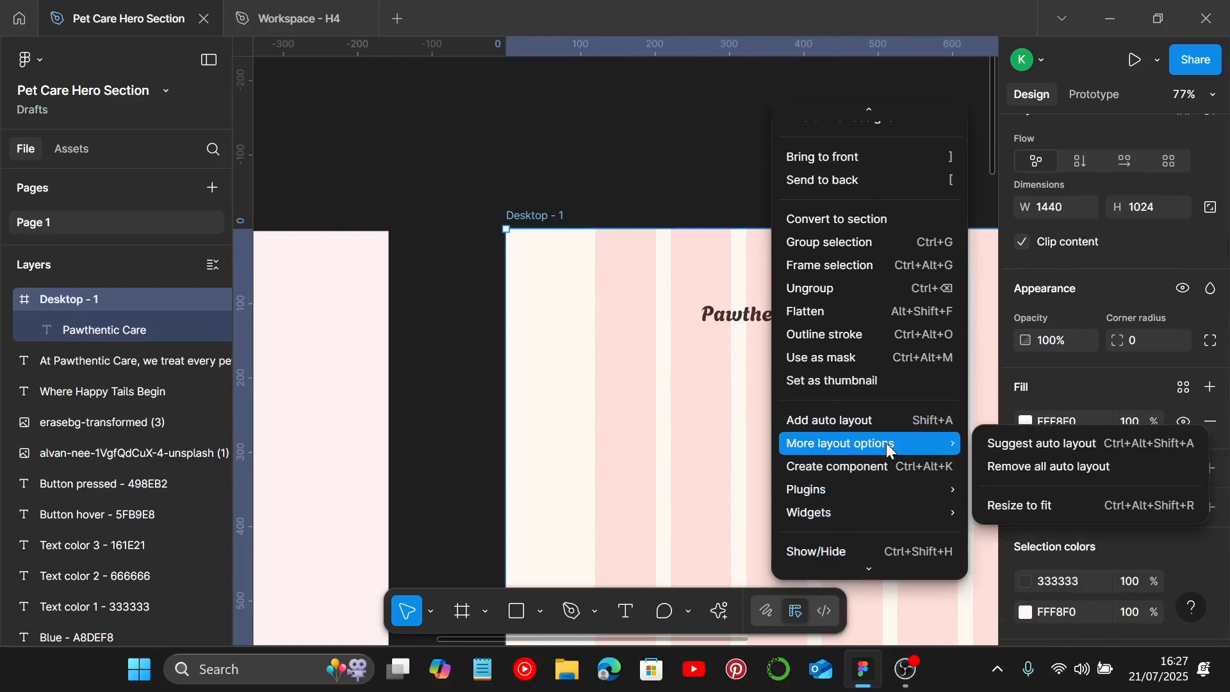
pyautogui.moveTo(872, 489)
pyautogui.click(1087, 217)
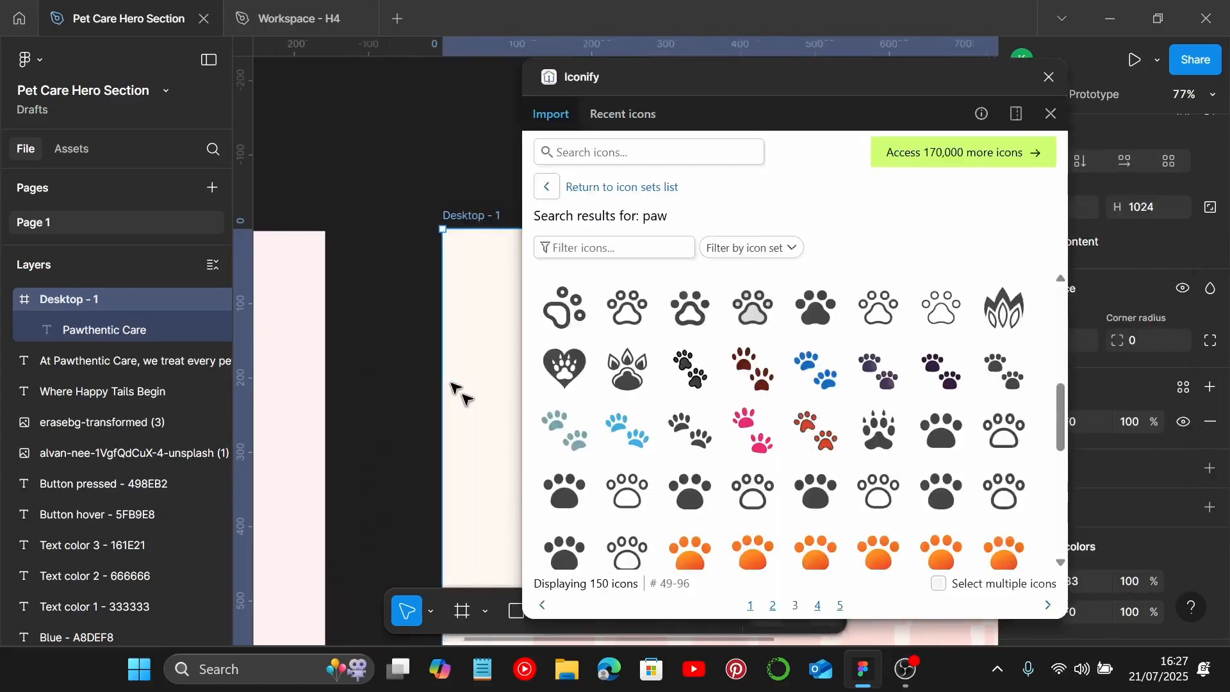
pyautogui.hscroll(-2, 457, 392)
pyautogui.scroll(2, 718, 448)
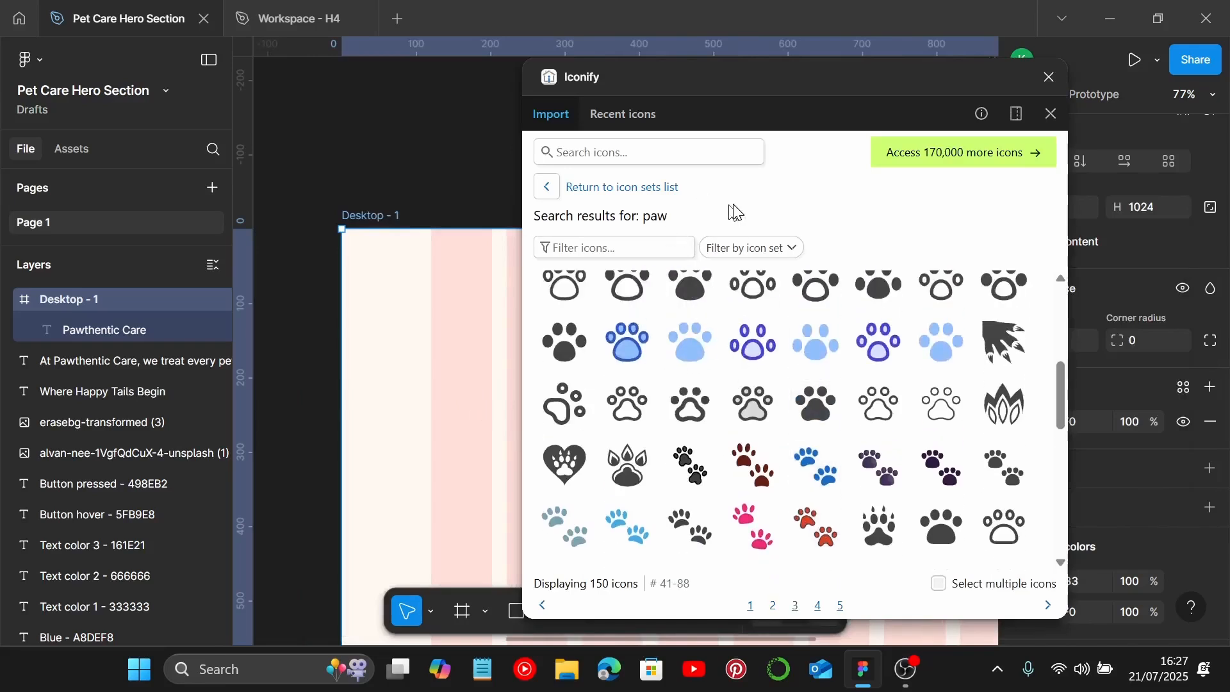
pyautogui.click(746, 474)
pyautogui.scroll(-3, 750, 384)
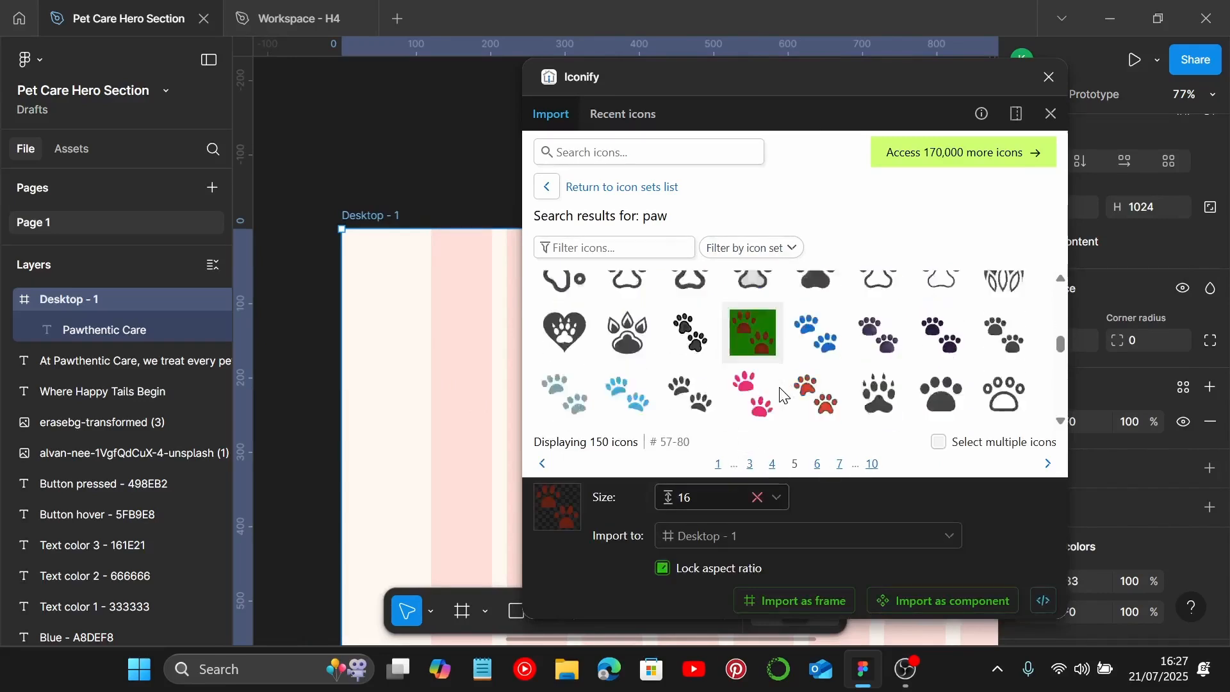
pyautogui.scroll(1, 751, 372)
pyautogui.moveTo(751, 372); pyautogui.dragTo(458, 318)
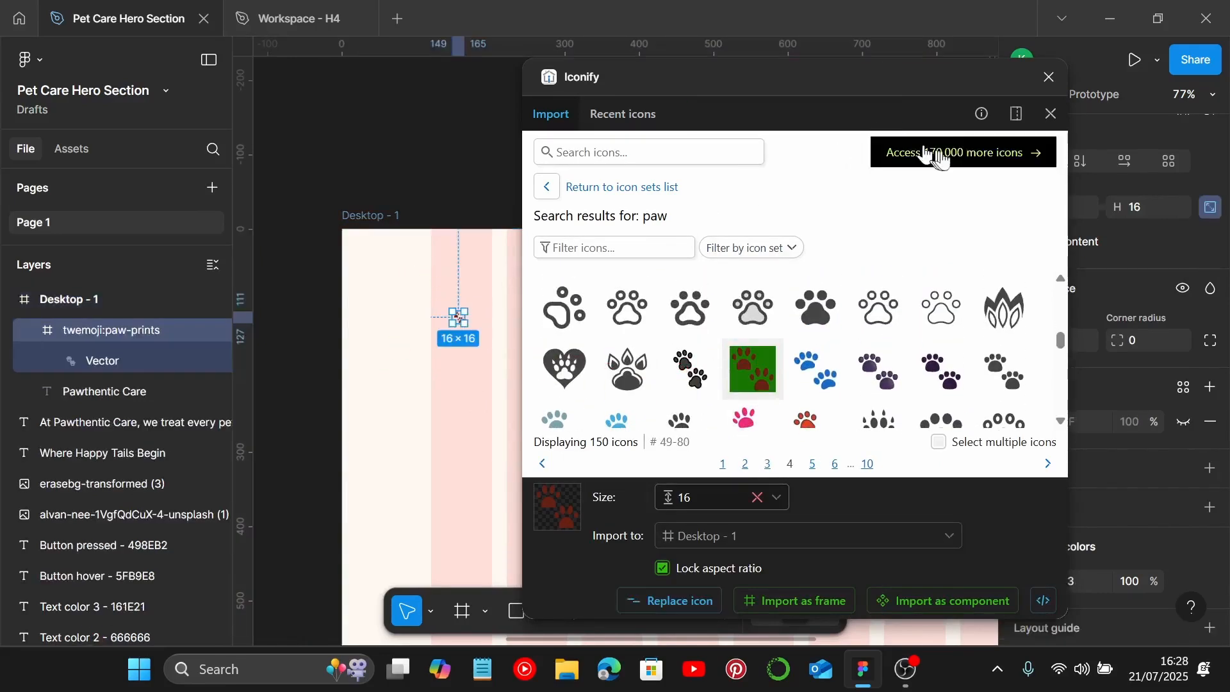
pyautogui.click(1050, 77)
# Step: Resize the paw icon to 30 × 30
pyautogui.scroll(3, 440, 357)
pyautogui.scroll(2, 439, 357)
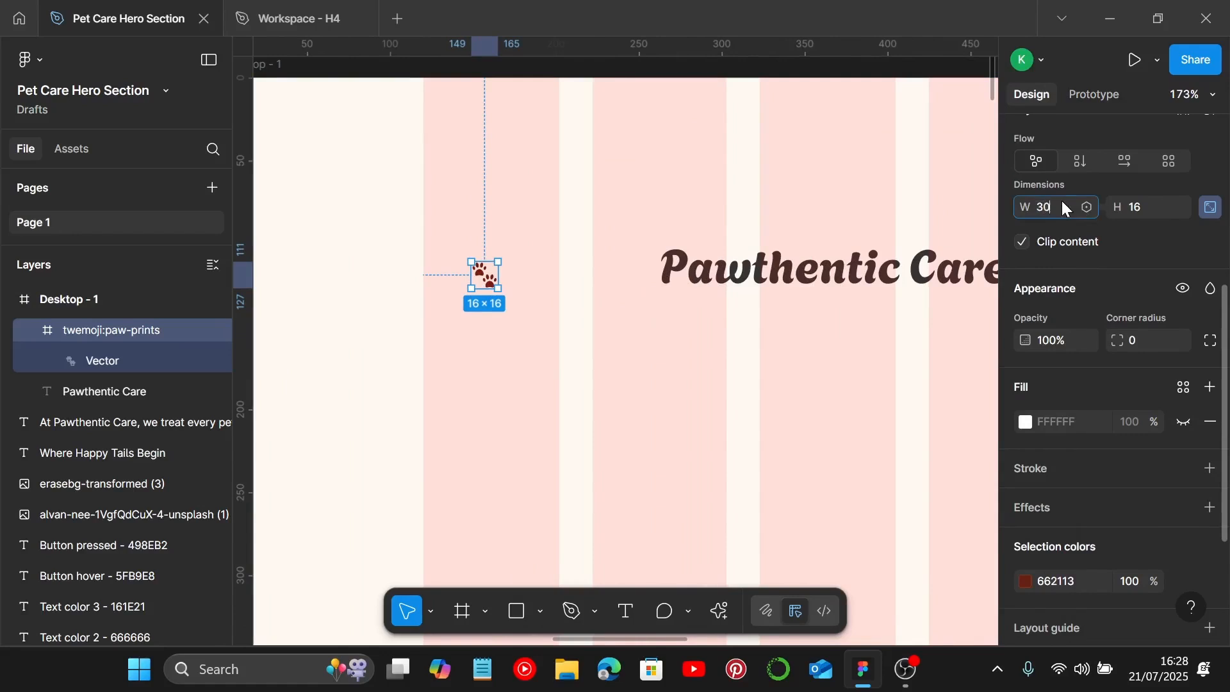
pyautogui.press('Return')
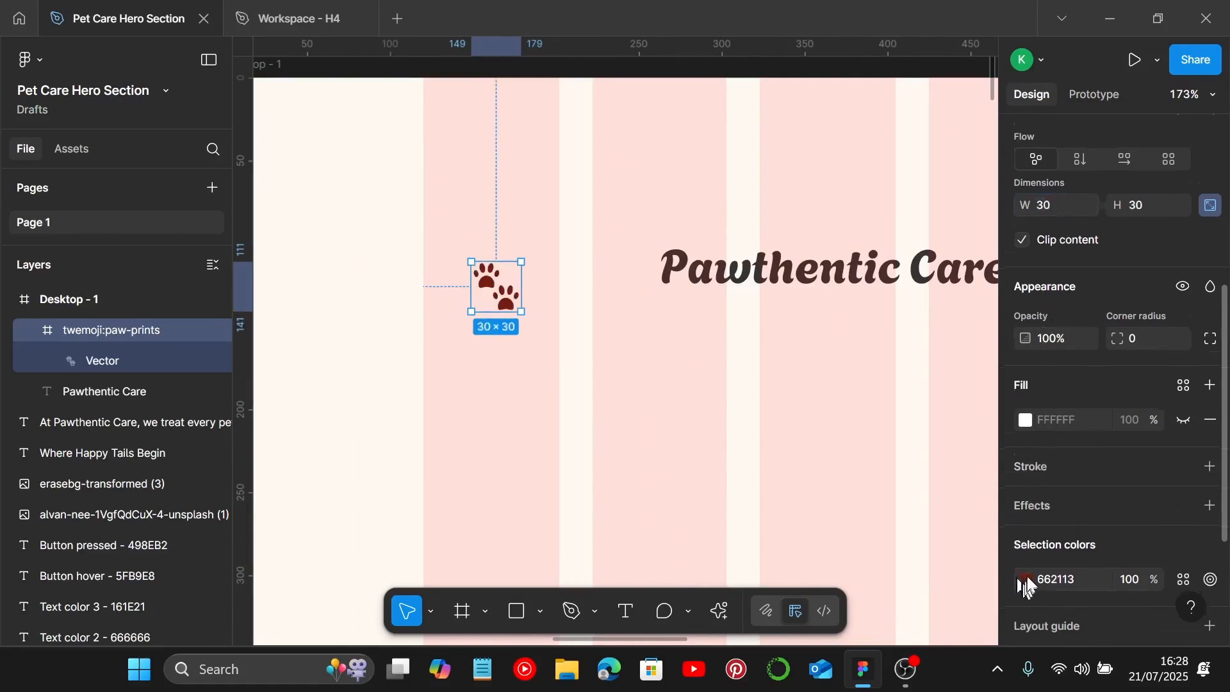
# Step: Look up the Blue color code in the style guide
pyautogui.scroll(-3, 1027, 587)
pyautogui.scroll(-8, 673, 439)
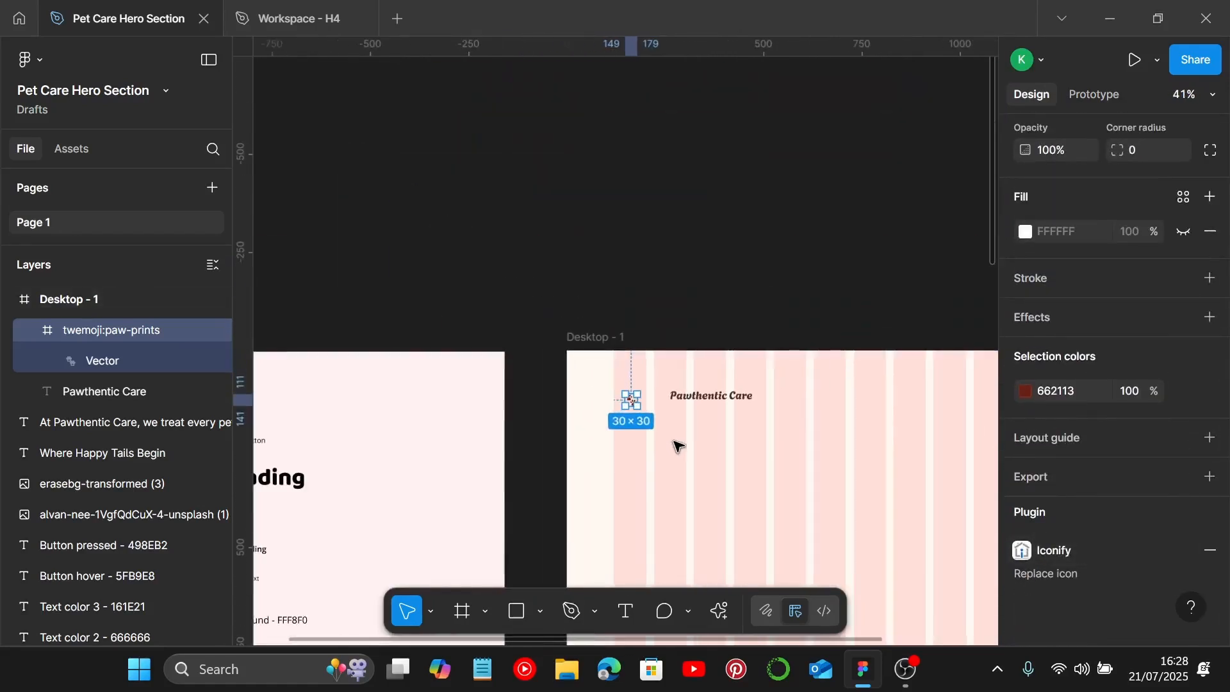
pyautogui.hscroll(-5, 677, 446)
pyautogui.scroll(-2, 494, 412)
pyautogui.scroll(3, 467, 473)
pyautogui.scroll(-1, 493, 480)
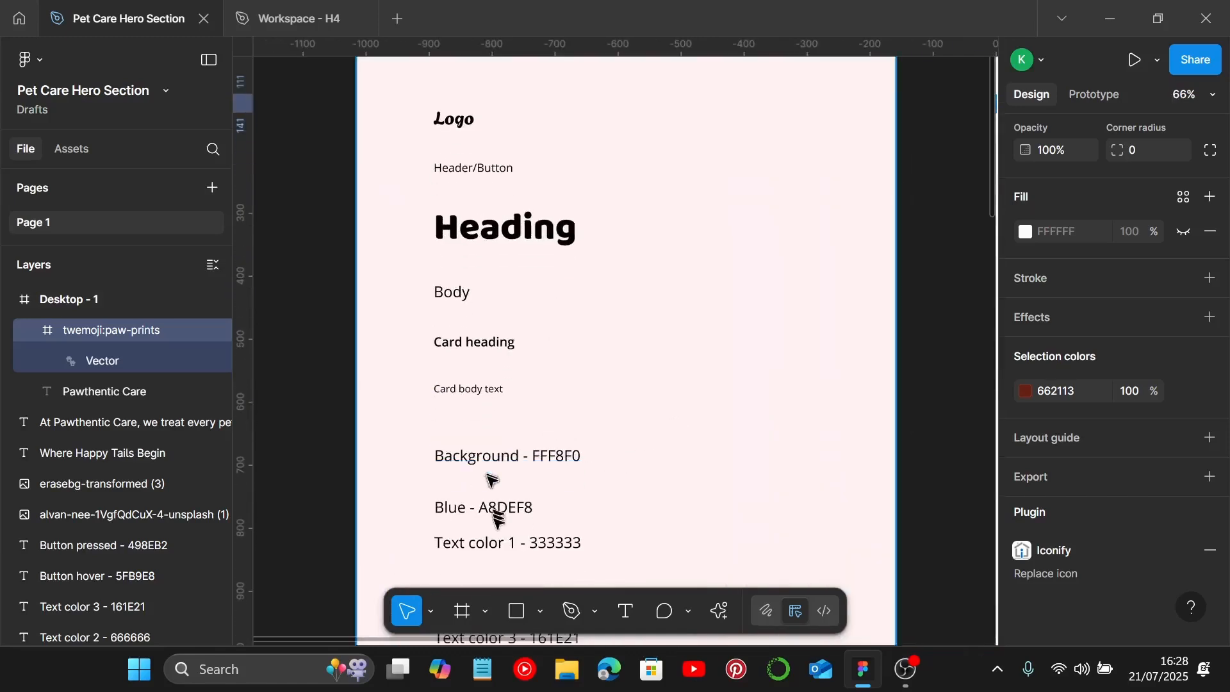
pyautogui.click(492, 481)
pyautogui.click(492, 508)
pyautogui.moveTo(485, 505); pyautogui.dragTo(602, 513)
pyautogui.scroll(-2, 633, 498)
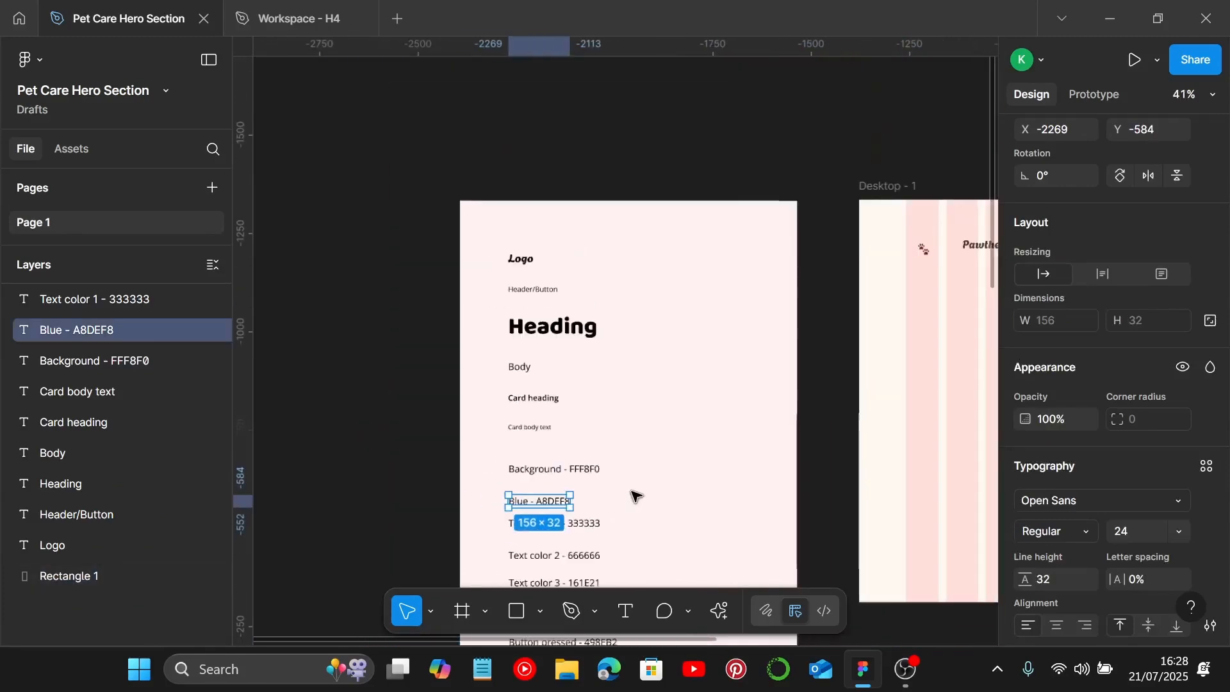
pyautogui.hscroll(5, 621, 489)
pyautogui.scroll(5, 596, 250)
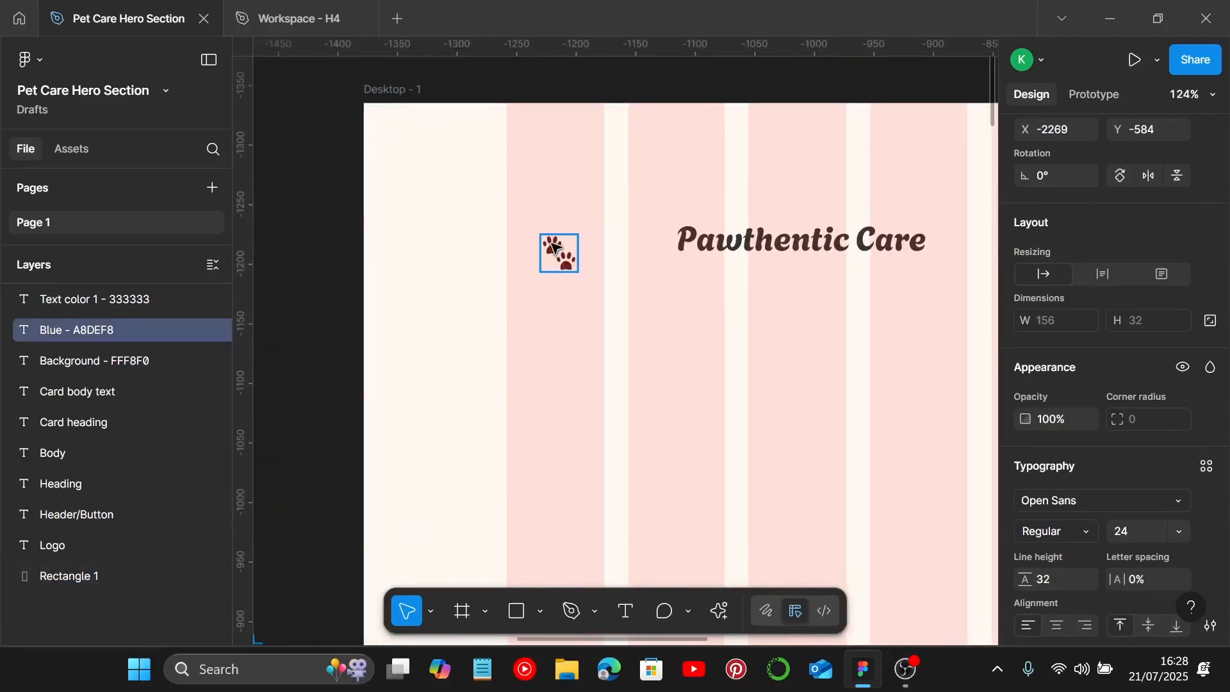
# Step: Recolor the paw icon to A8DEF8
pyautogui.click(559, 253)
pyautogui.scroll(-5, 1035, 411)
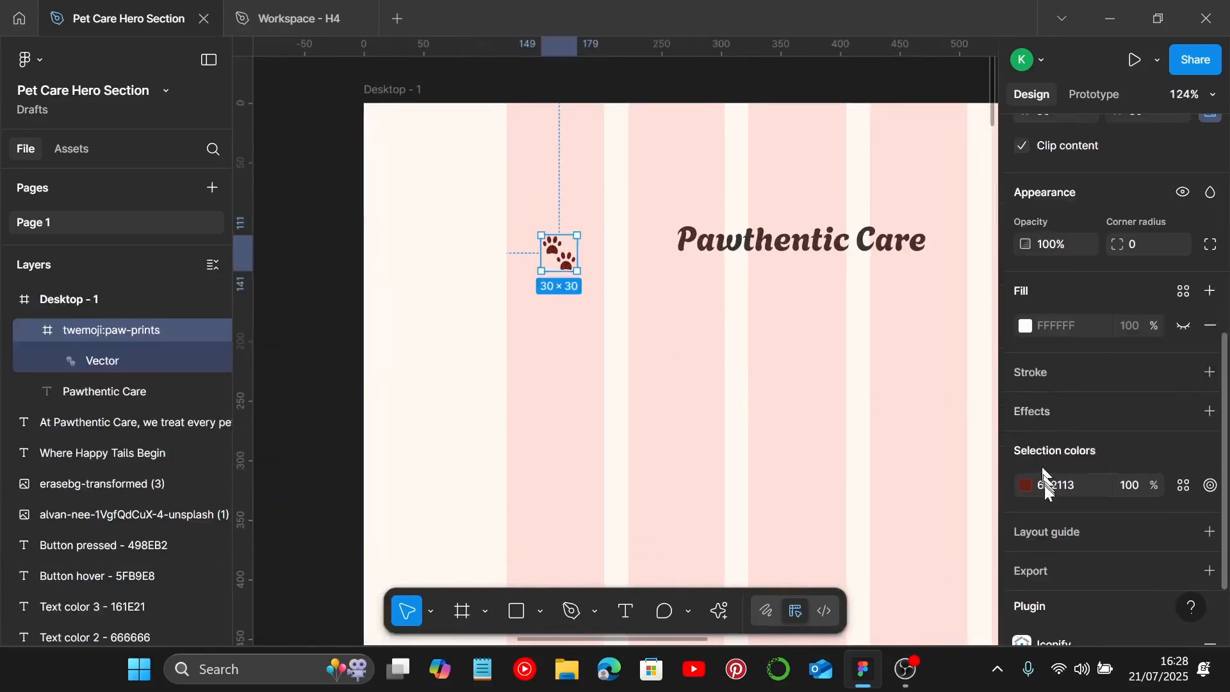
pyautogui.scroll(-2, 1048, 490)
pyautogui.click(1071, 390)
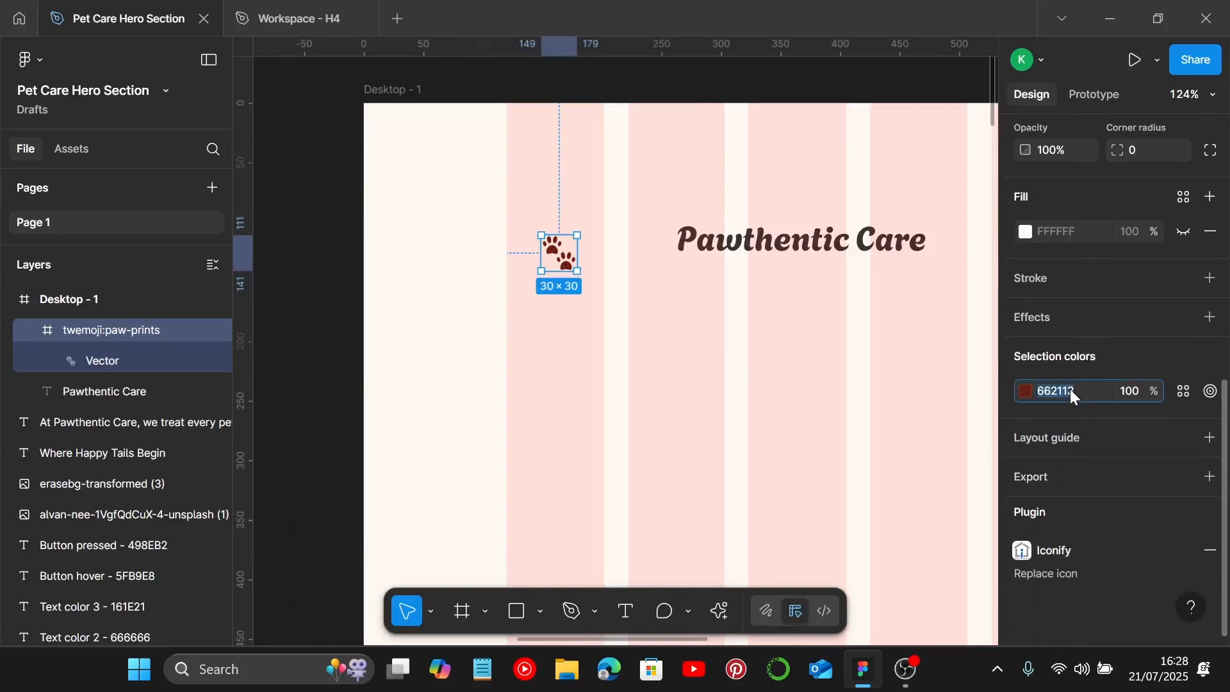
pyautogui.write('A8DEF8')
pyautogui.press('Return')
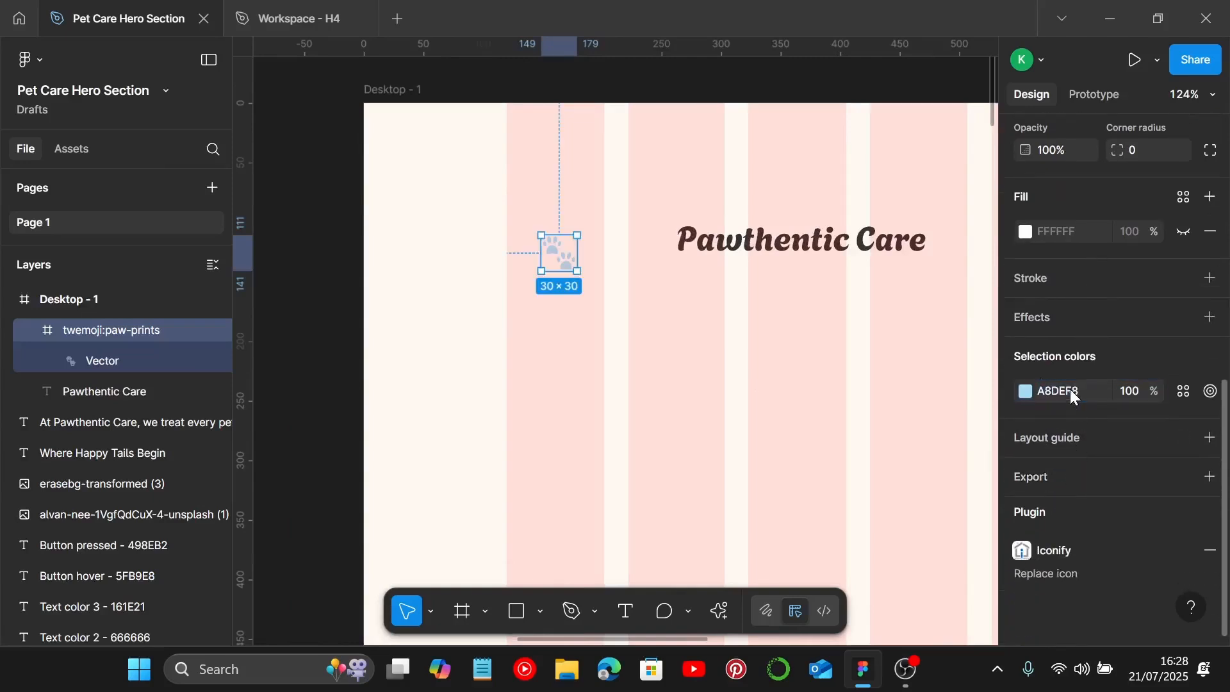
# Step: Move the paw icon and the Pawthentic Care text closer together near the frame's top-left corner
pyautogui.scroll(2, 671, 286)
pyautogui.moveTo(492, 249); pyautogui.dragTo(447, 233)
pyautogui.scroll(3, 456, 224)
pyautogui.click(712, 225)
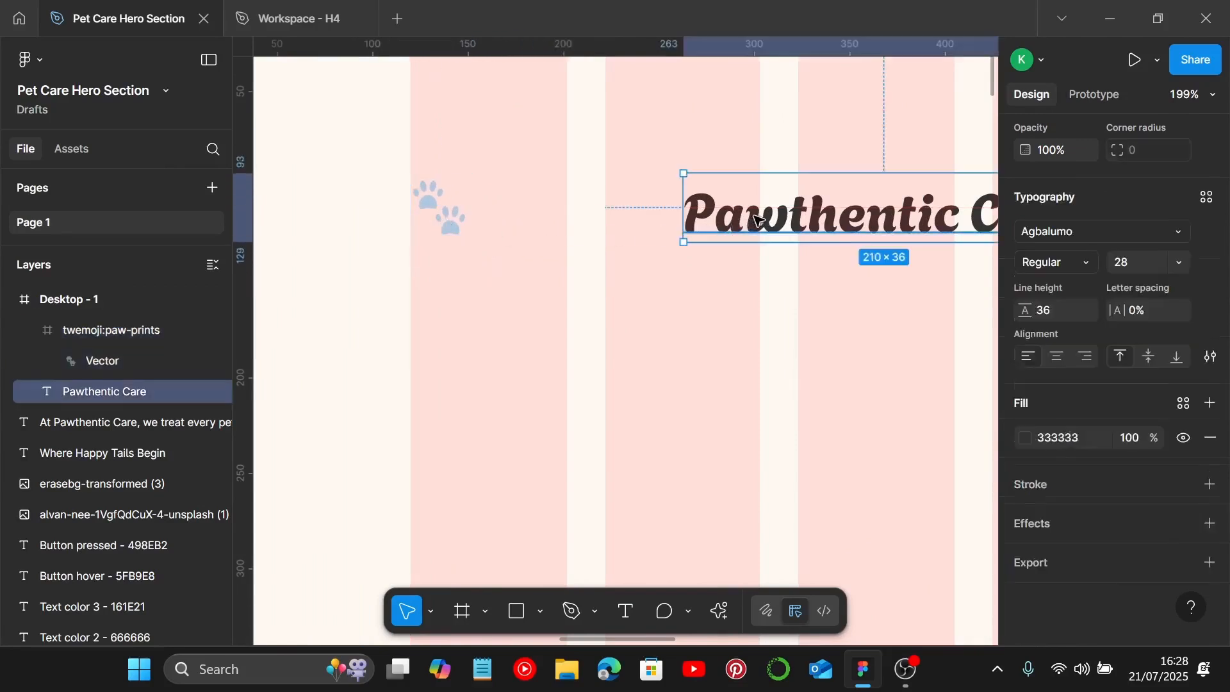
pyautogui.press('Escape')
pyautogui.moveTo(711, 219); pyautogui.dragTo(558, 214)
# Step: Wrap the paw icon and logo text in an auto layout aligned left-centre with a gap of 5
pyautogui.keyDown('shift'); pyautogui.click(464, 216); pyautogui.keyUp('shift')
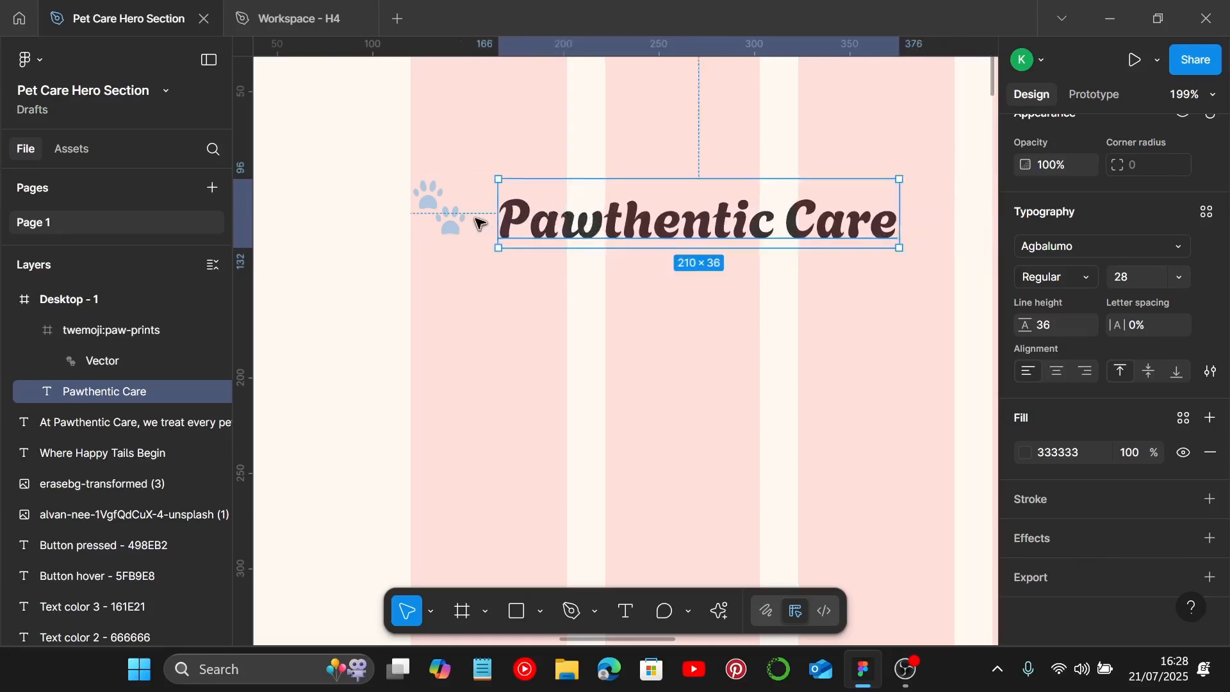
pyautogui.hotkey('shift', 'a')
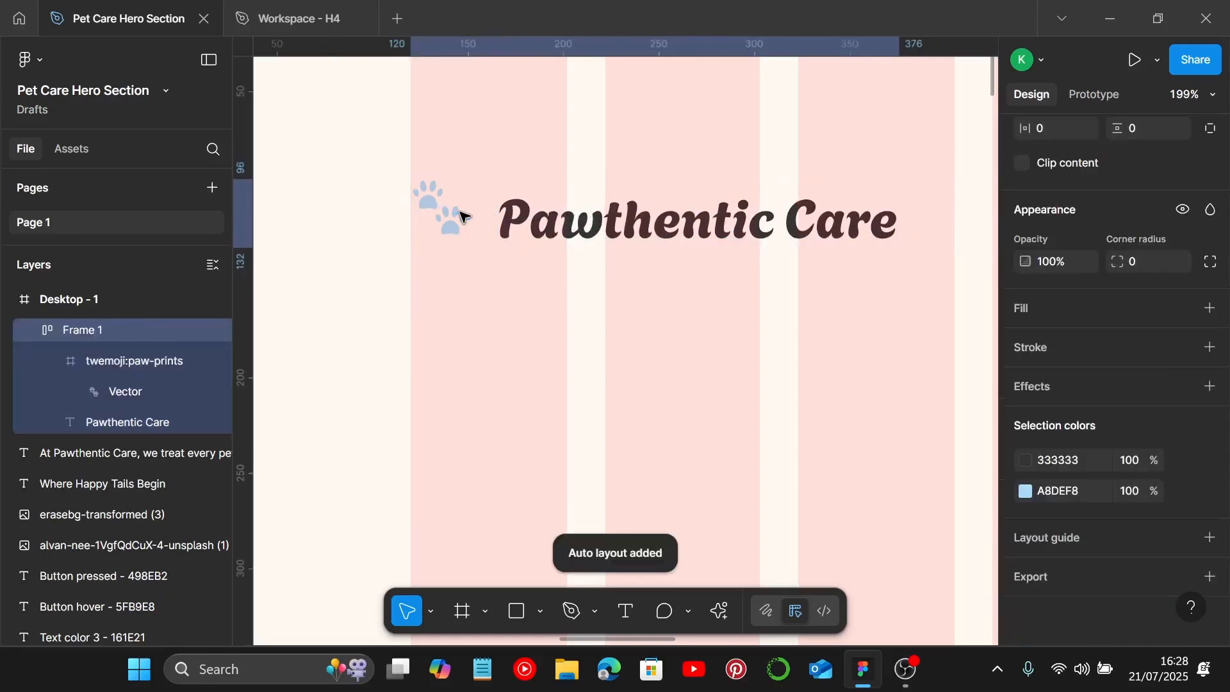
pyautogui.scroll(3, 1074, 279)
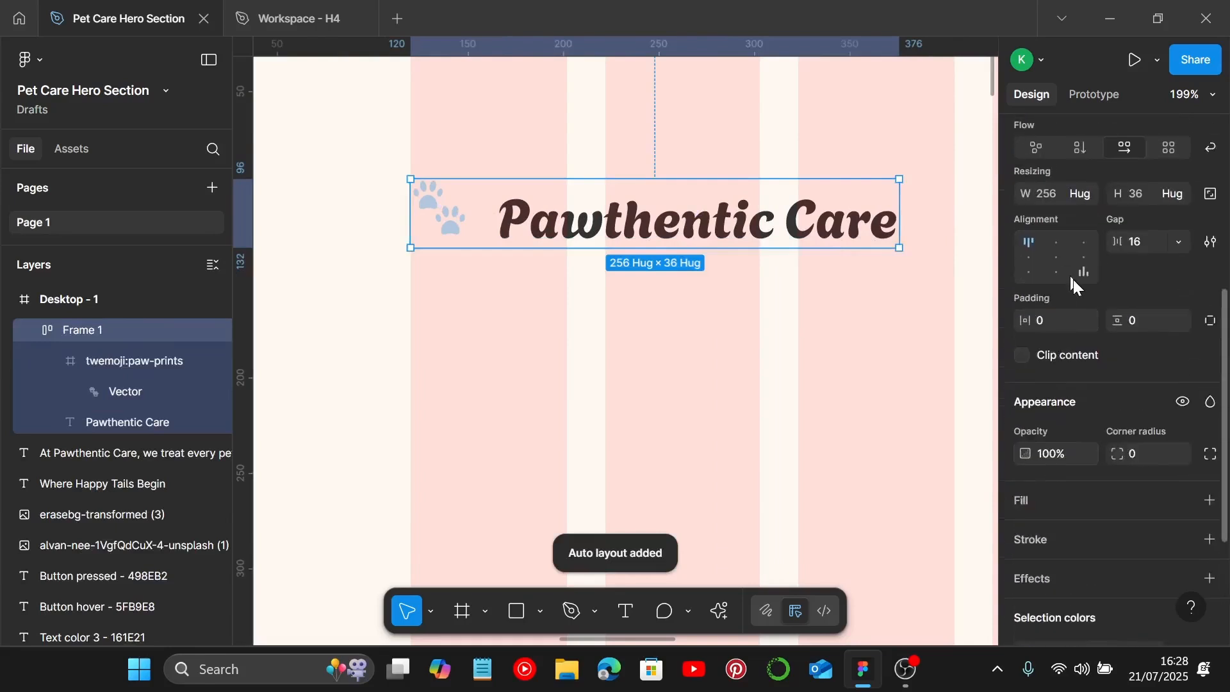
pyautogui.click(1029, 257)
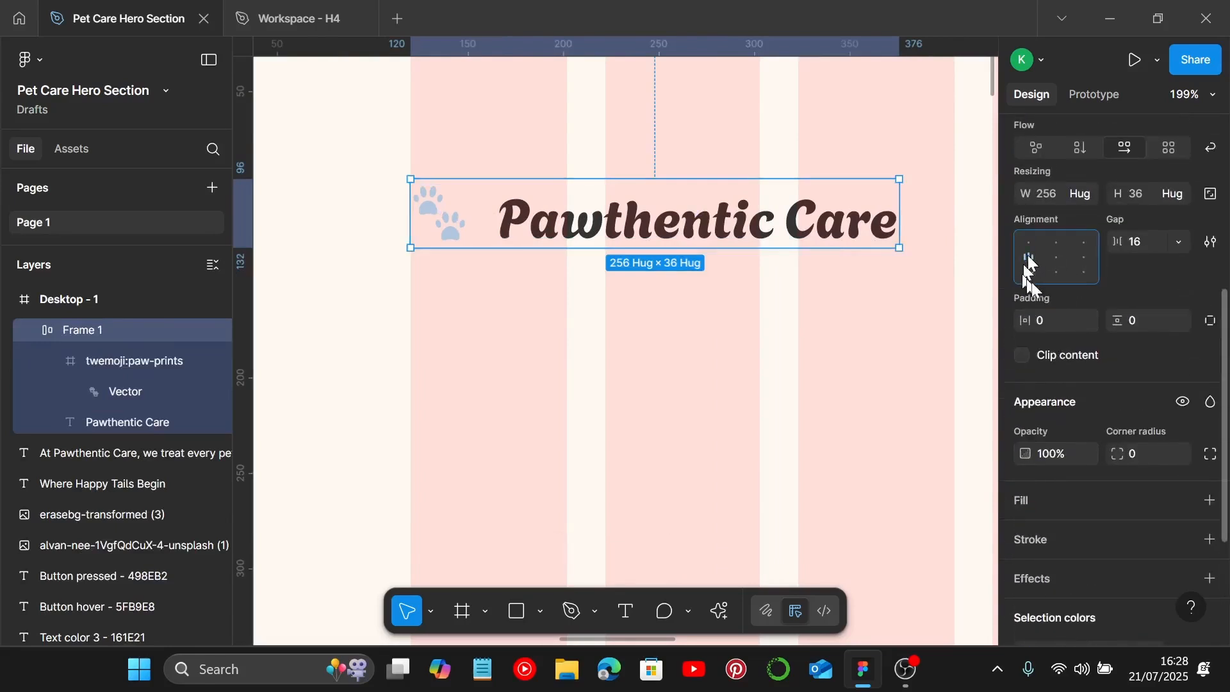
pyautogui.click(1158, 253)
pyautogui.write('5')
pyautogui.press('Return')
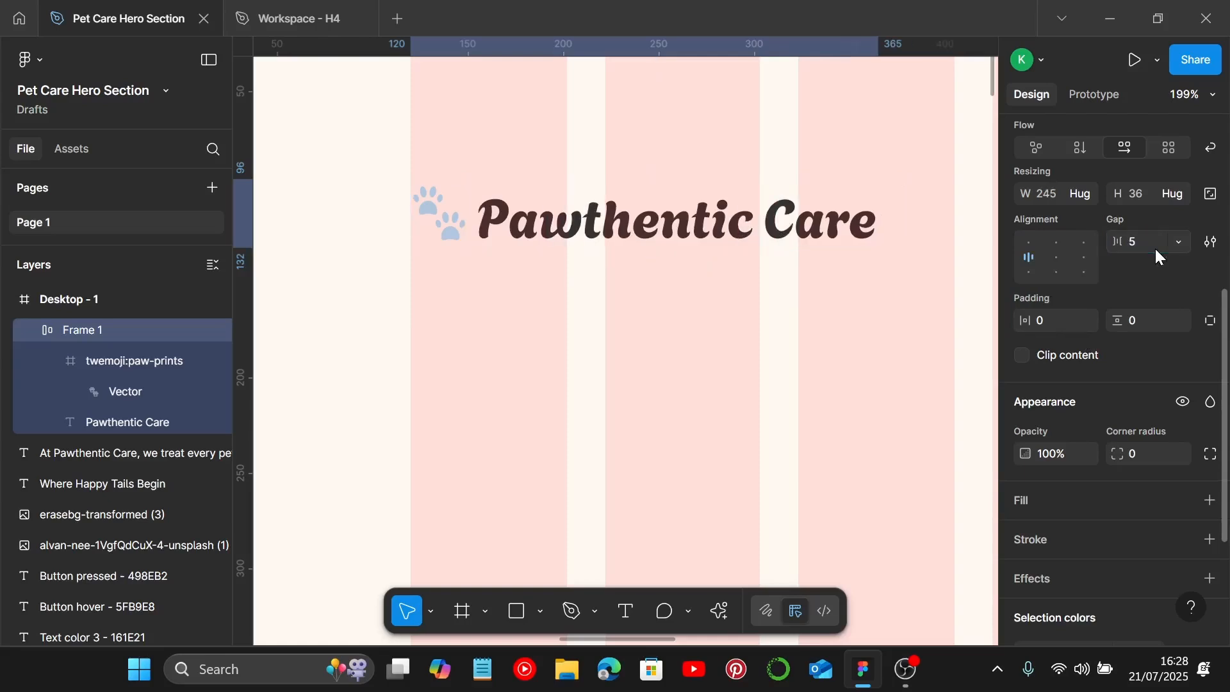
# Step: Move the Header/Button text from the style guide into the frame at X 281, Y 333
pyautogui.click(735, 346)
pyautogui.scroll(-6, 737, 346)
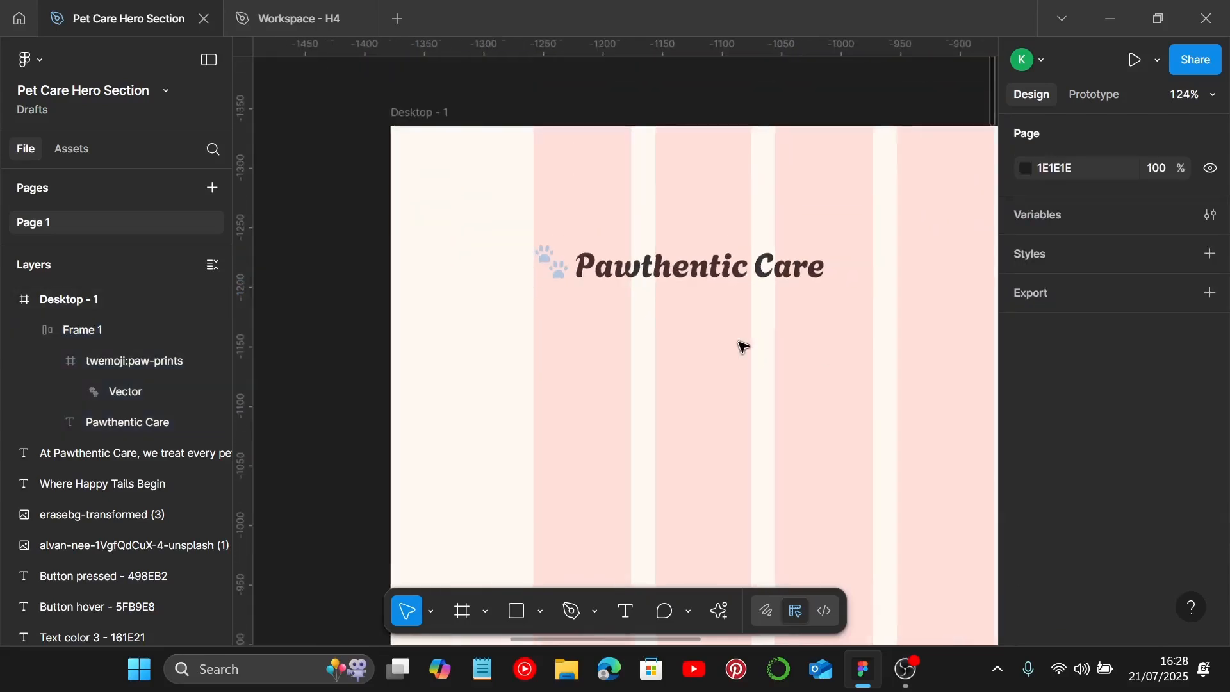
pyautogui.scroll(-2, 742, 346)
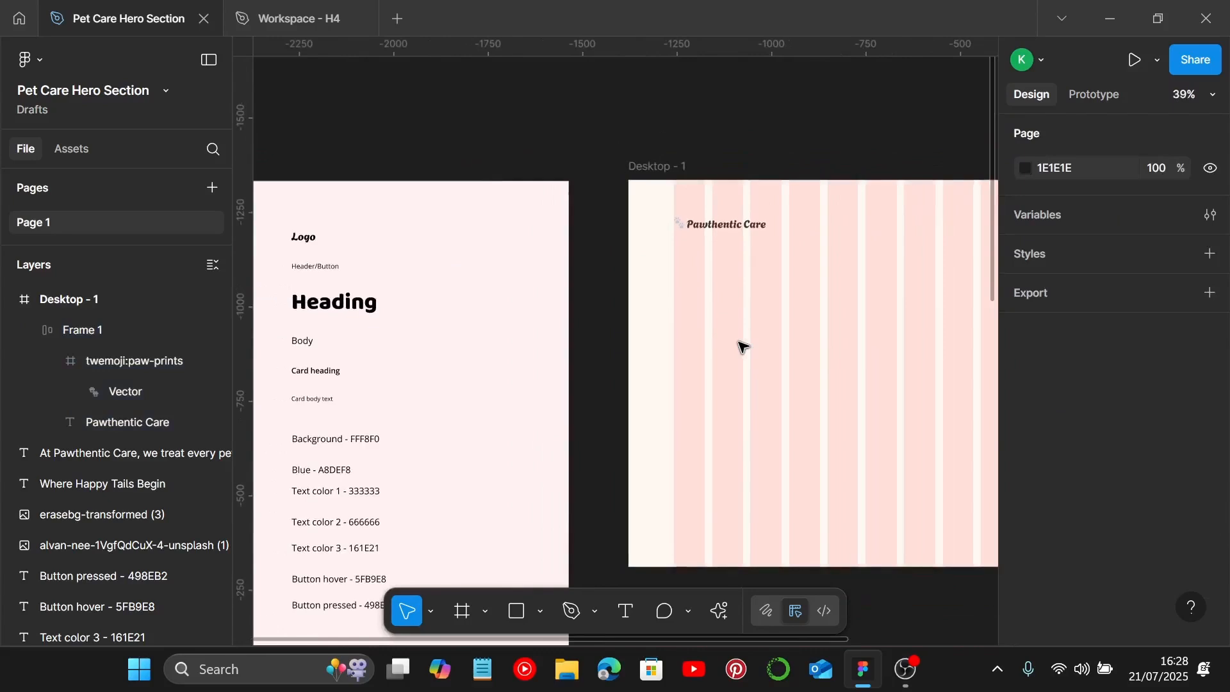
pyautogui.click(310, 269)
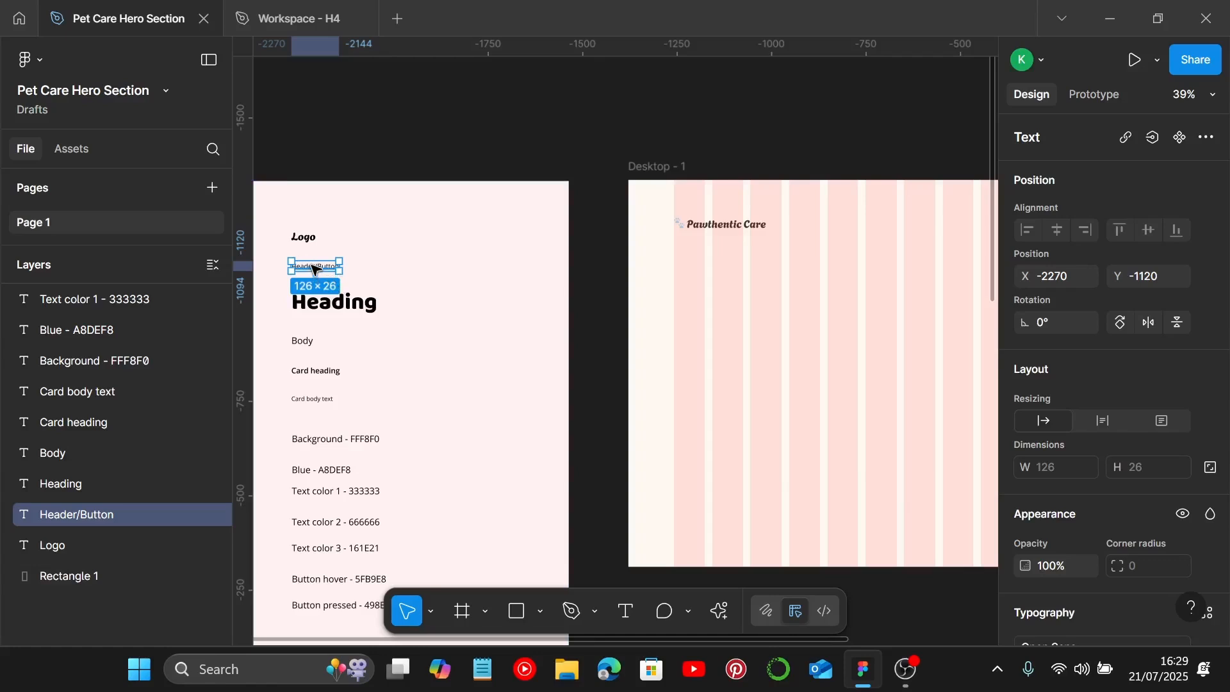
pyautogui.moveTo(308, 269); pyautogui.dragTo(751, 312)
pyautogui.scroll(10, 751, 313)
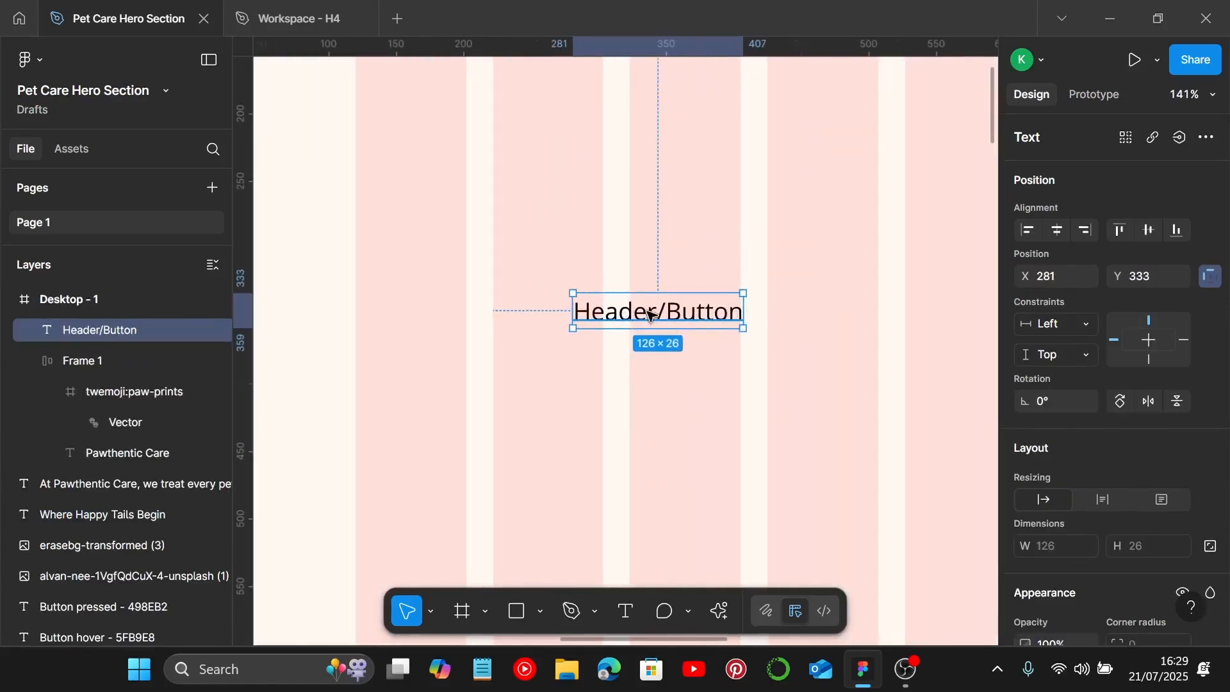
# Step: Replace the Header/Button text with Button
pyautogui.doubleClick(649, 313)
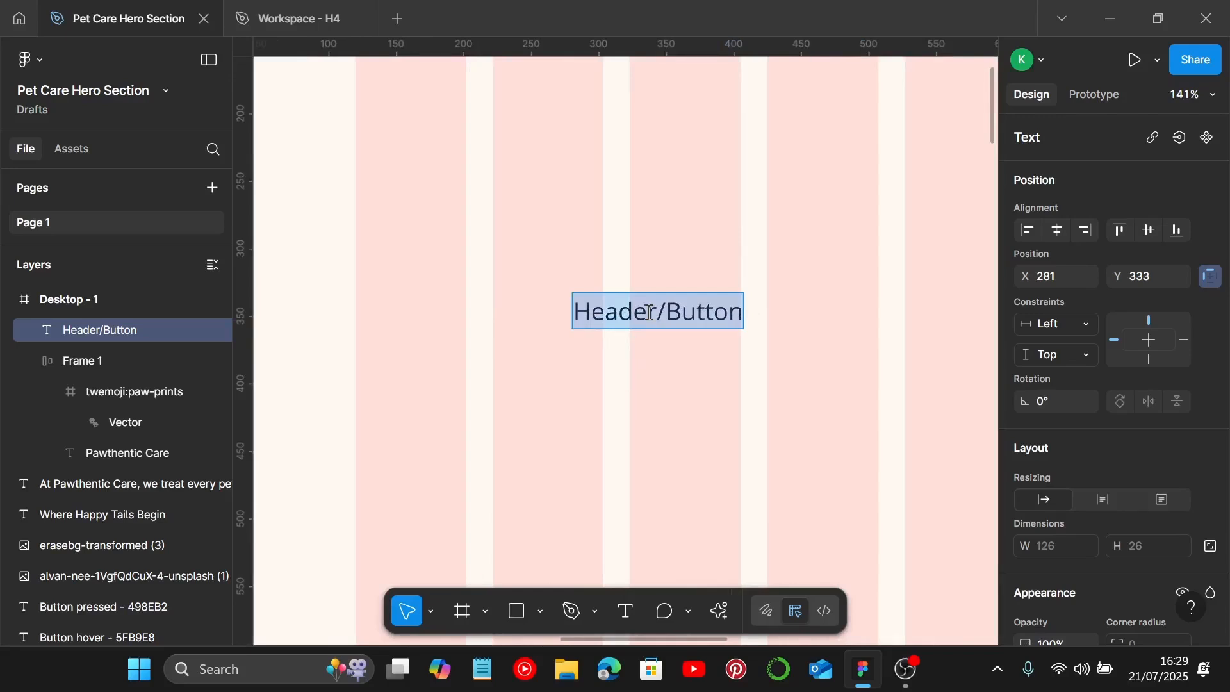
pyautogui.write('Butto')
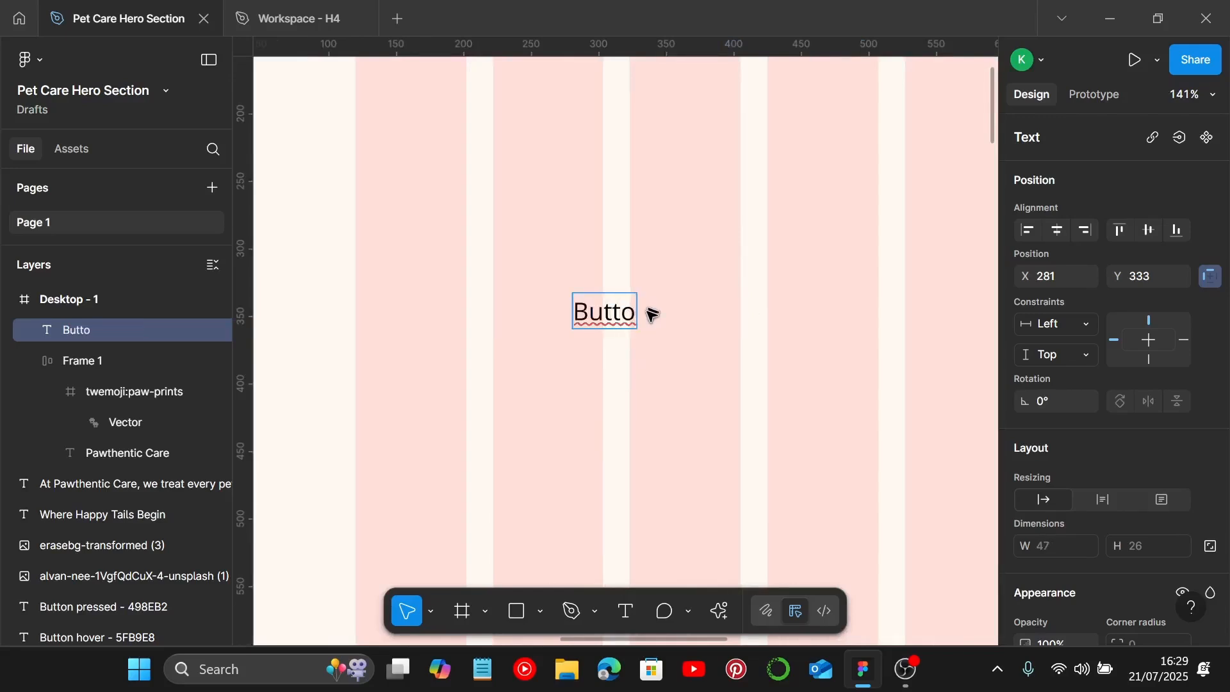
pyautogui.write('n')
pyautogui.press('Escape')
# Step: Set the Button text's fill color to 333333
pyautogui.scroll(-5, 1078, 452)
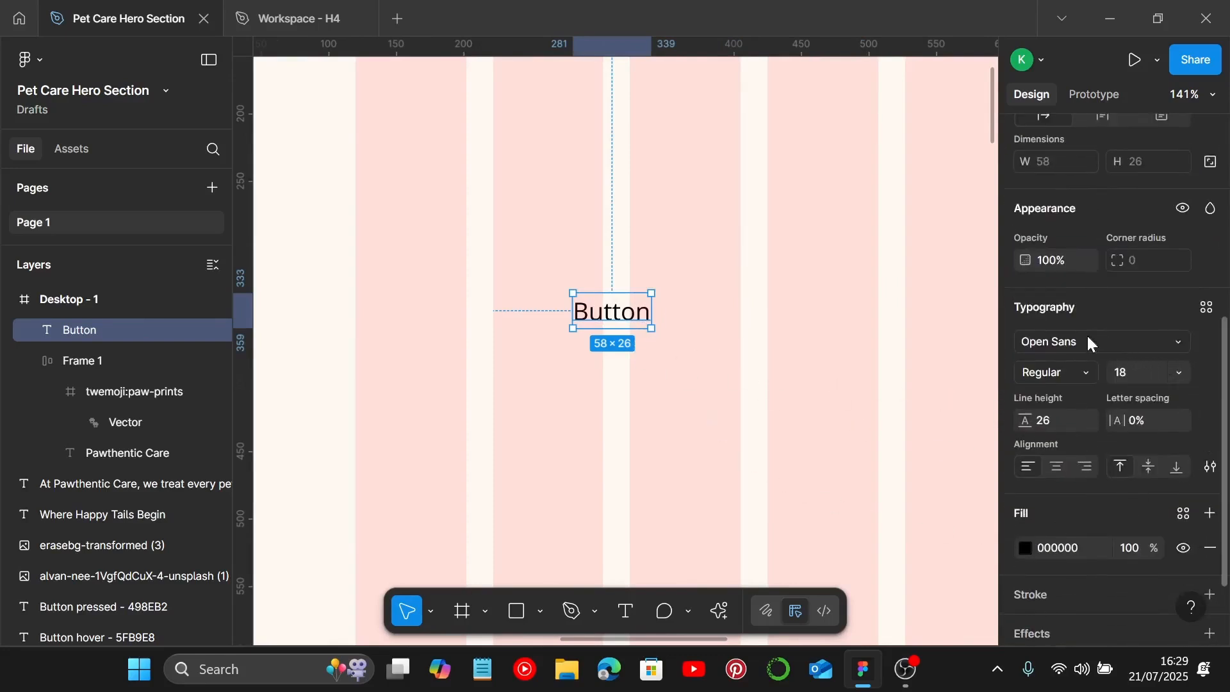
pyautogui.scroll(-2, 1089, 340)
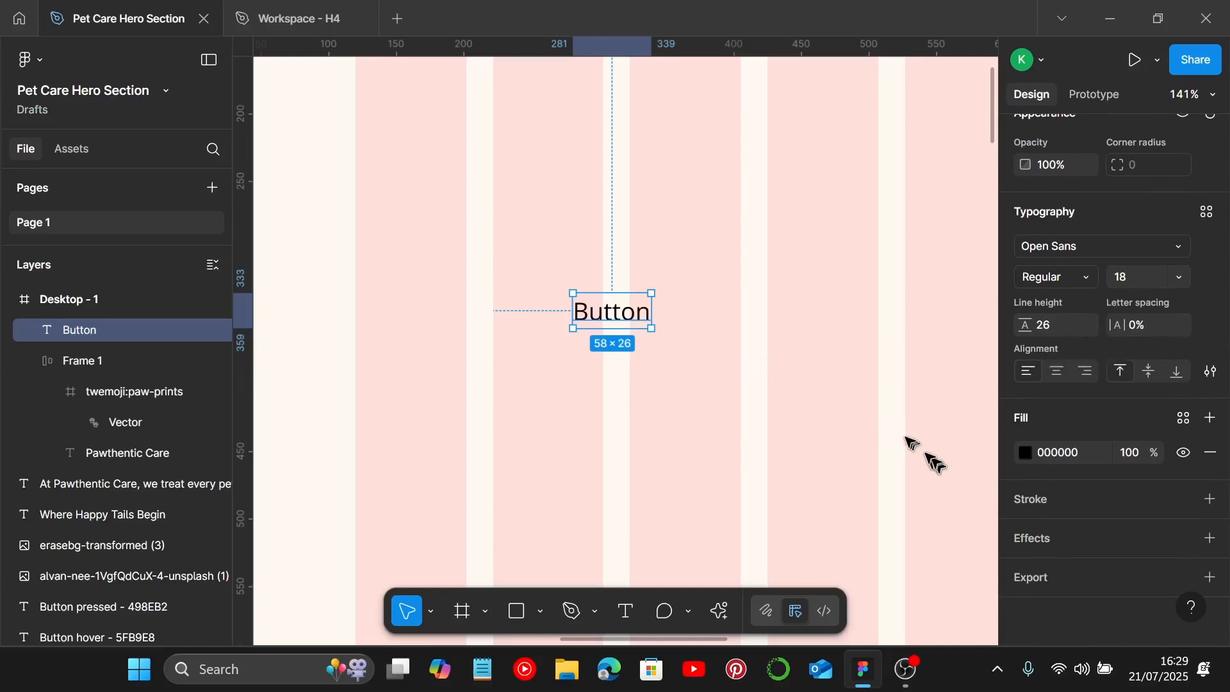
pyautogui.click(1087, 452)
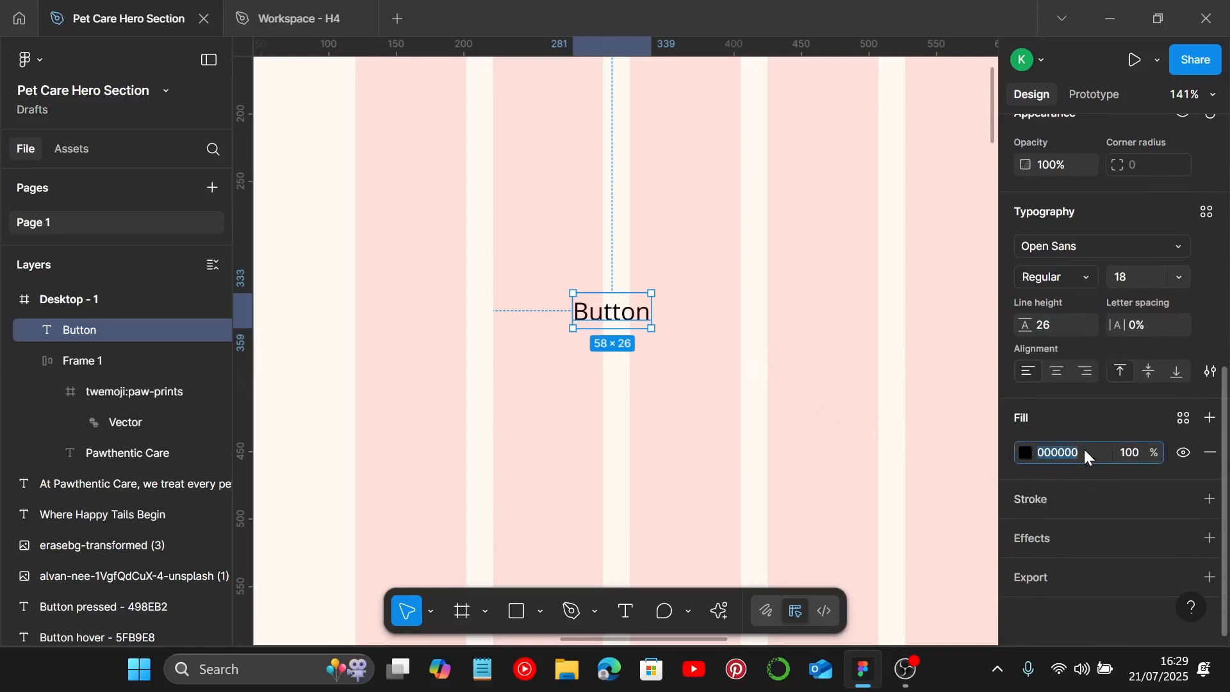
pyautogui.write('333333')
pyautogui.press('Return')
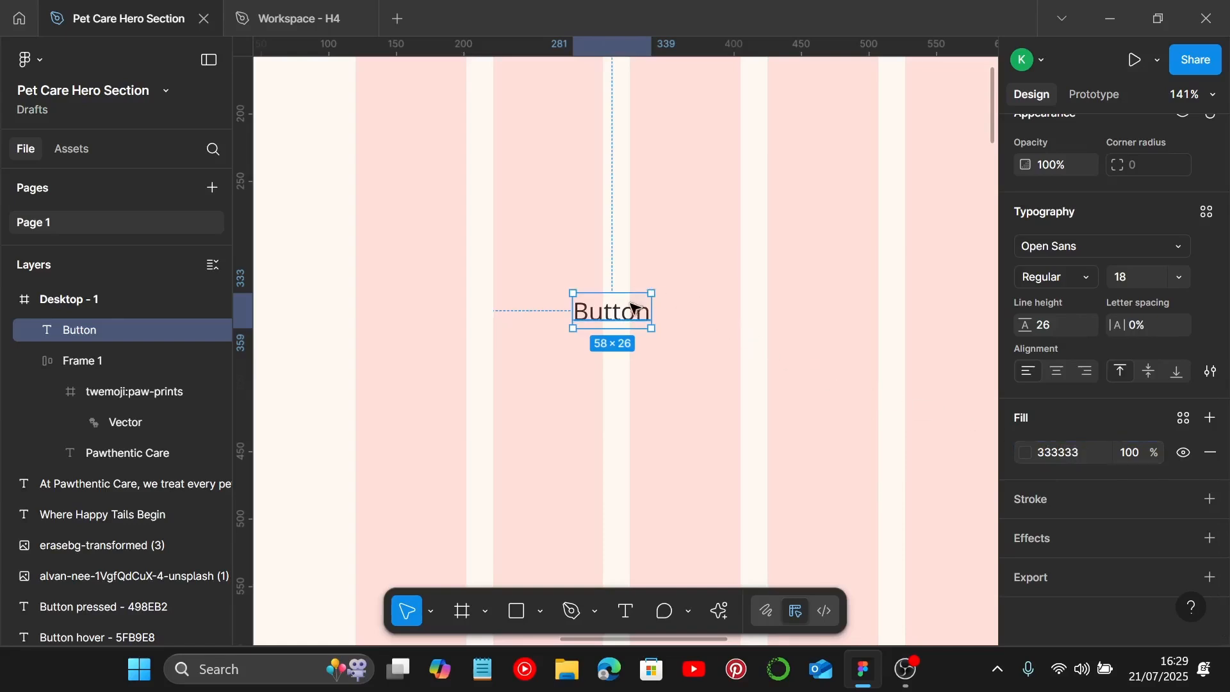
# Step: Wrap the Button text in an auto layout frame and set its vertical padding to 5
pyautogui.hotkey('shift', 'a')
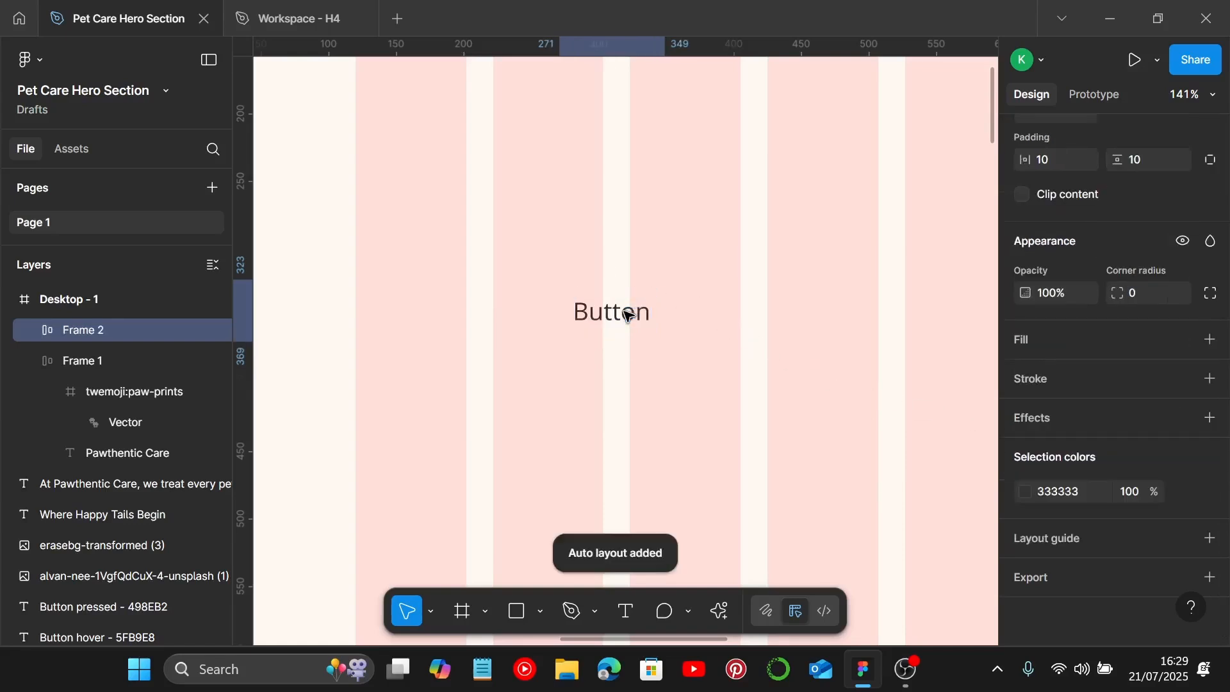
pyautogui.scroll(2, 1150, 327)
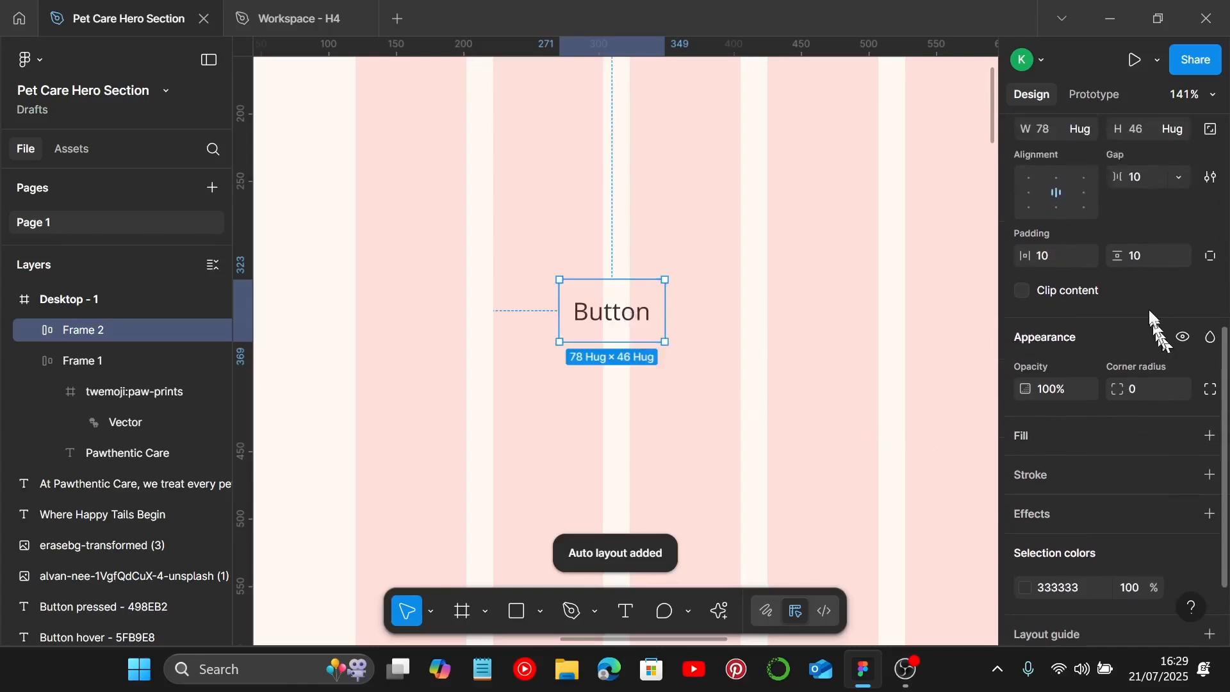
pyautogui.click(1157, 262)
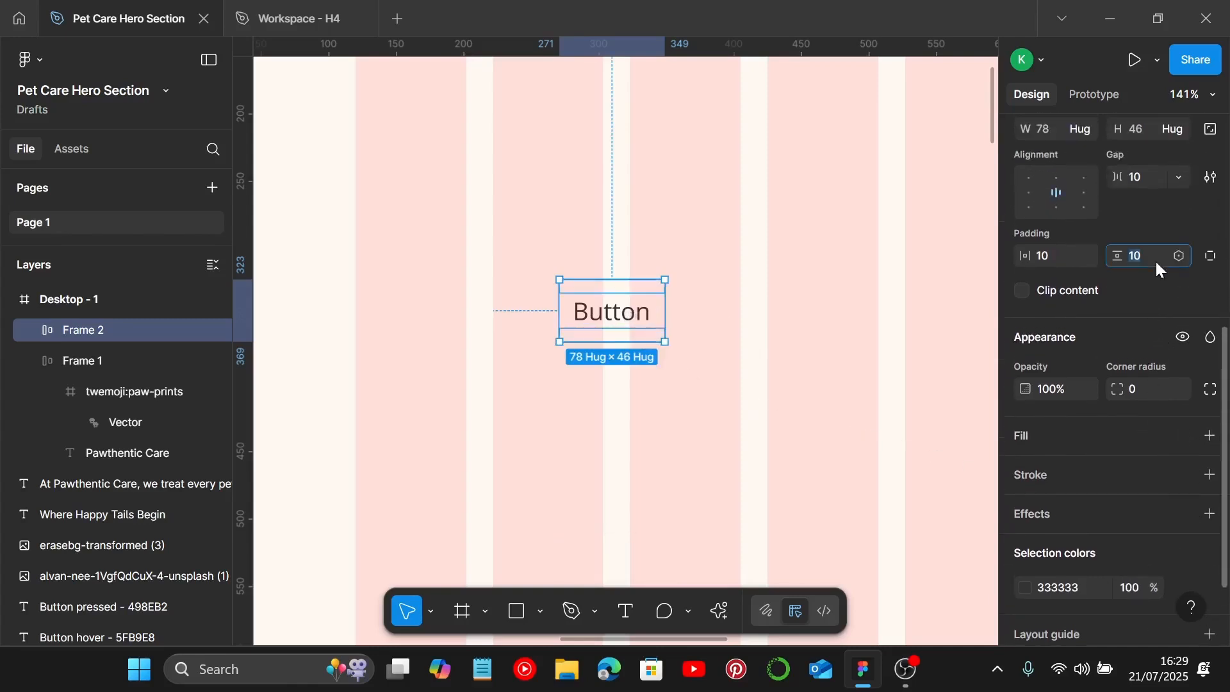
pyautogui.write('5')
pyautogui.press('Return')
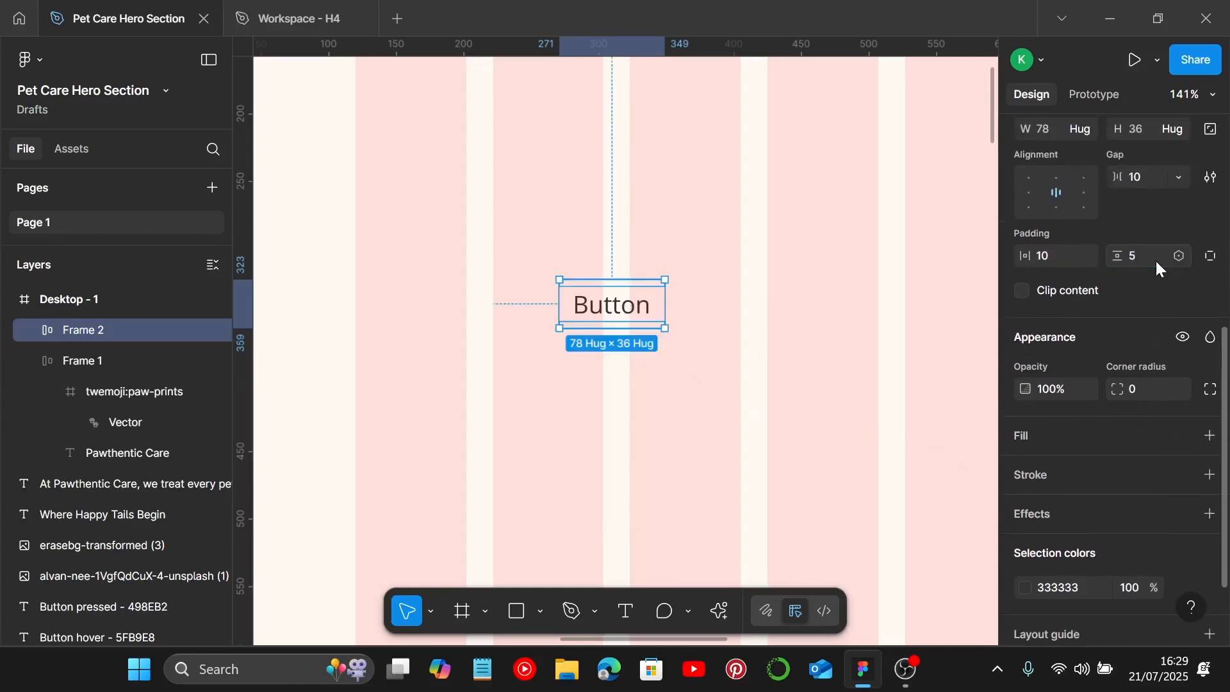
# Step: Set the button frame's horizontal padding to 20 and its corner radius to 10
pyautogui.click(1062, 262)
pyautogui.write('20')
pyautogui.press('Return')
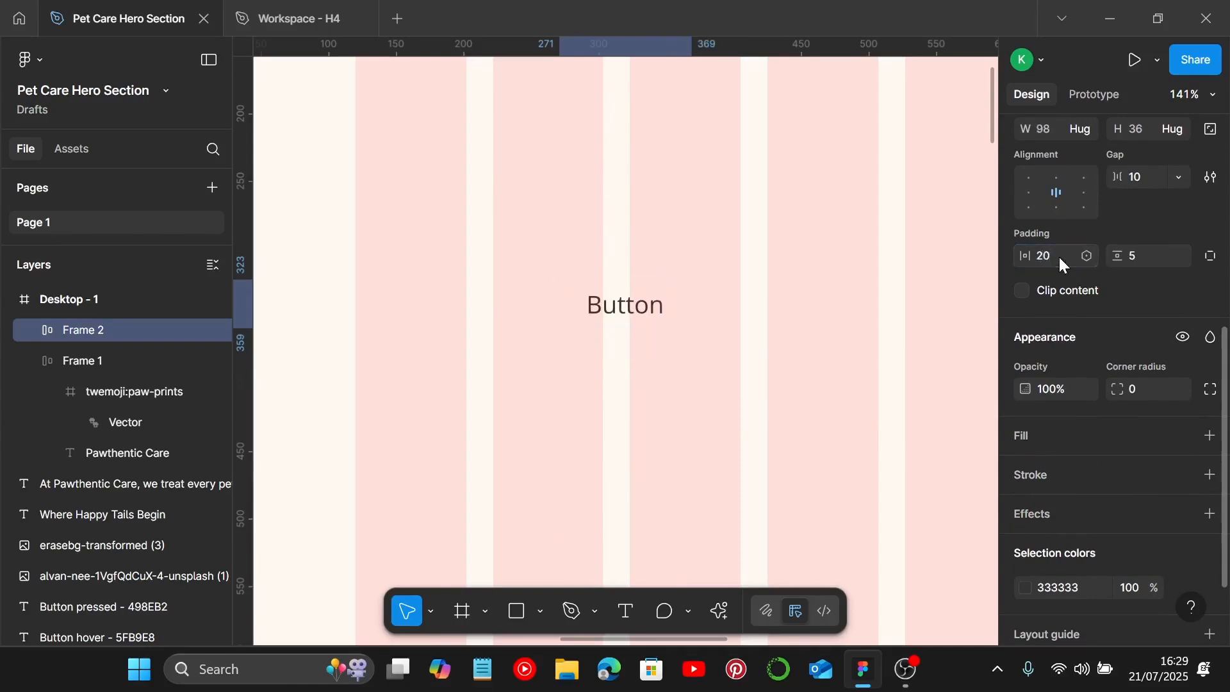
pyautogui.click(1150, 387)
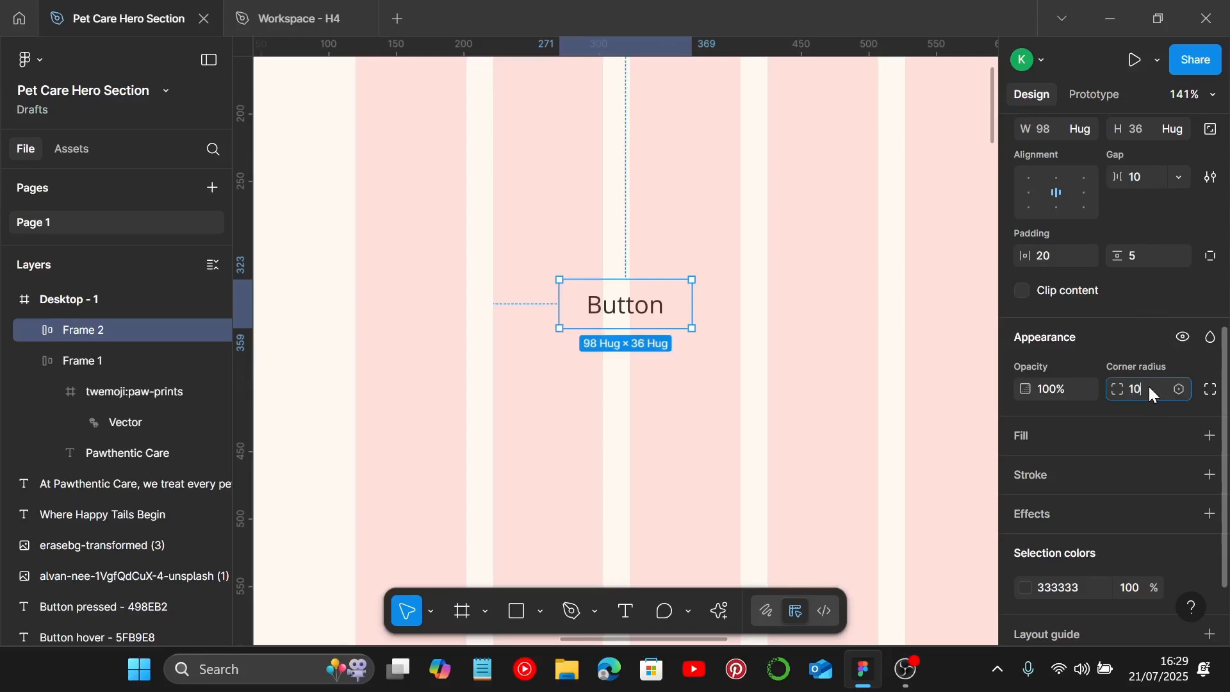
pyautogui.press('Return')
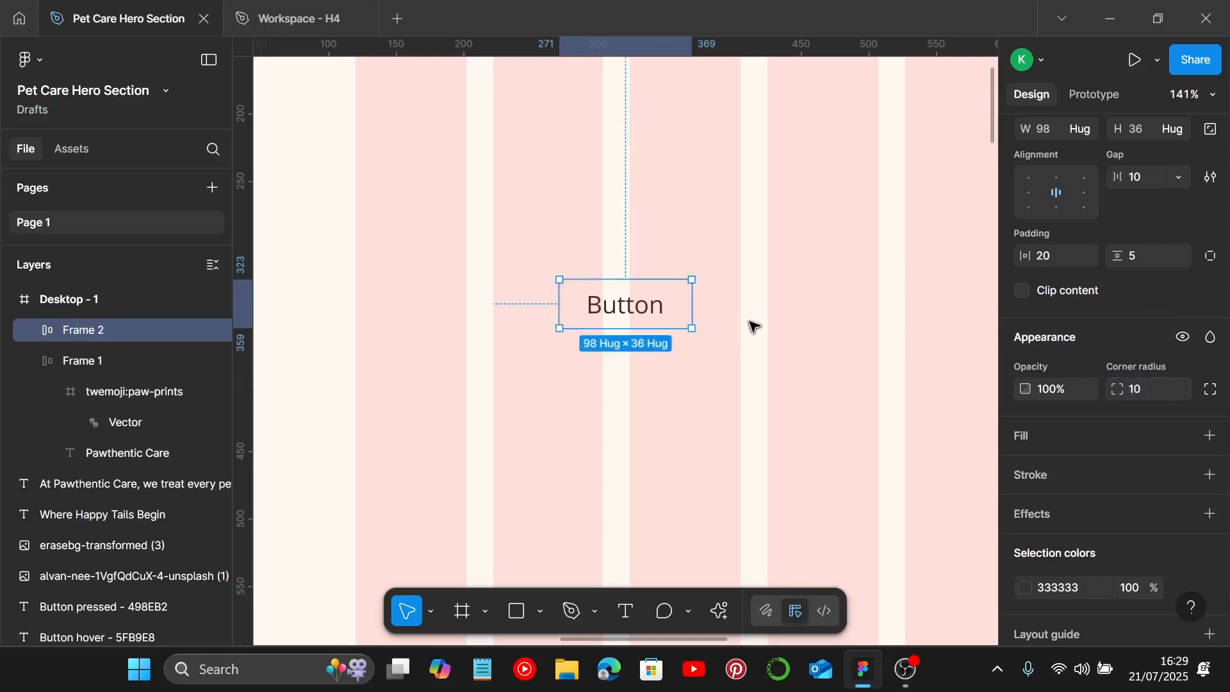
# Step: Turn the button frame into a component and add a second variant to it
pyautogui.scroll(-3, 751, 325)
pyautogui.scroll(-3, 751, 325)
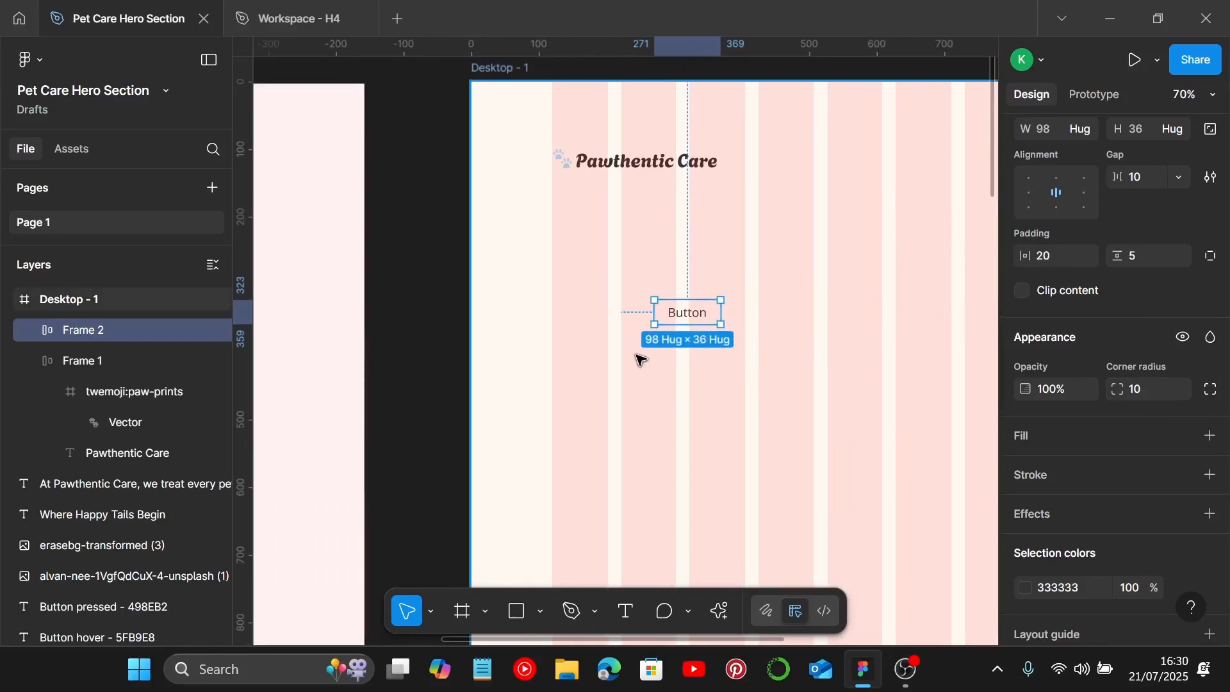
pyautogui.hotkey('ctrl', 'alt', 'k')
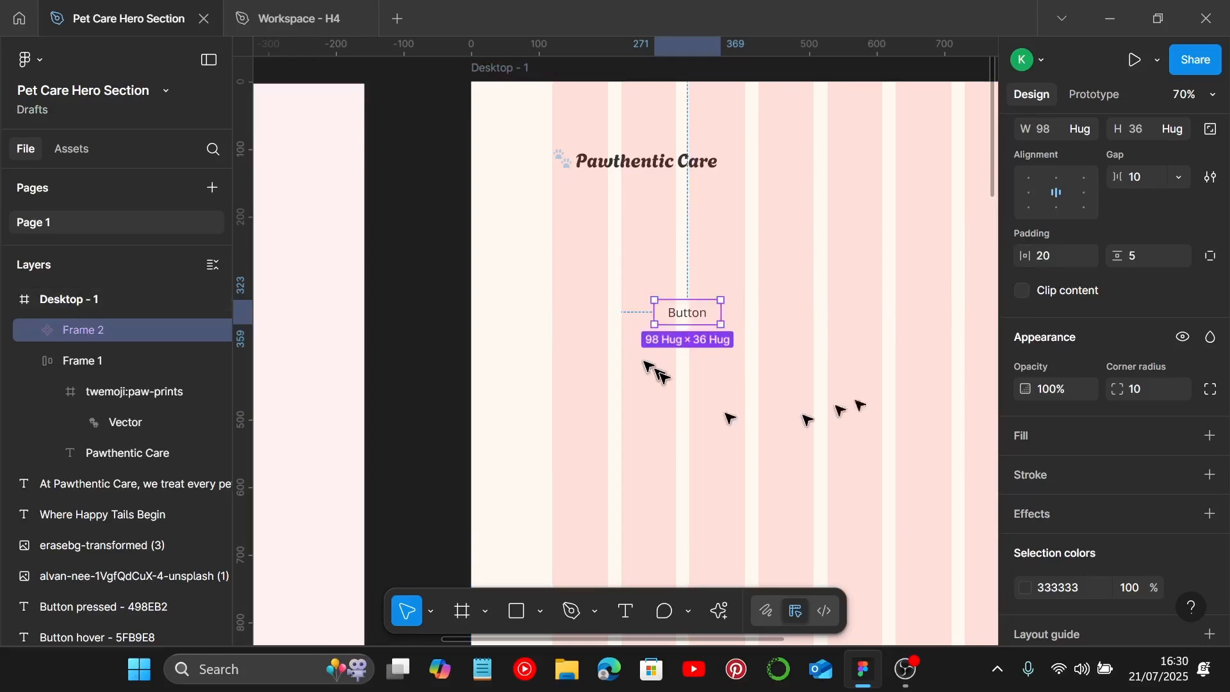
pyautogui.scroll(7, 1115, 253)
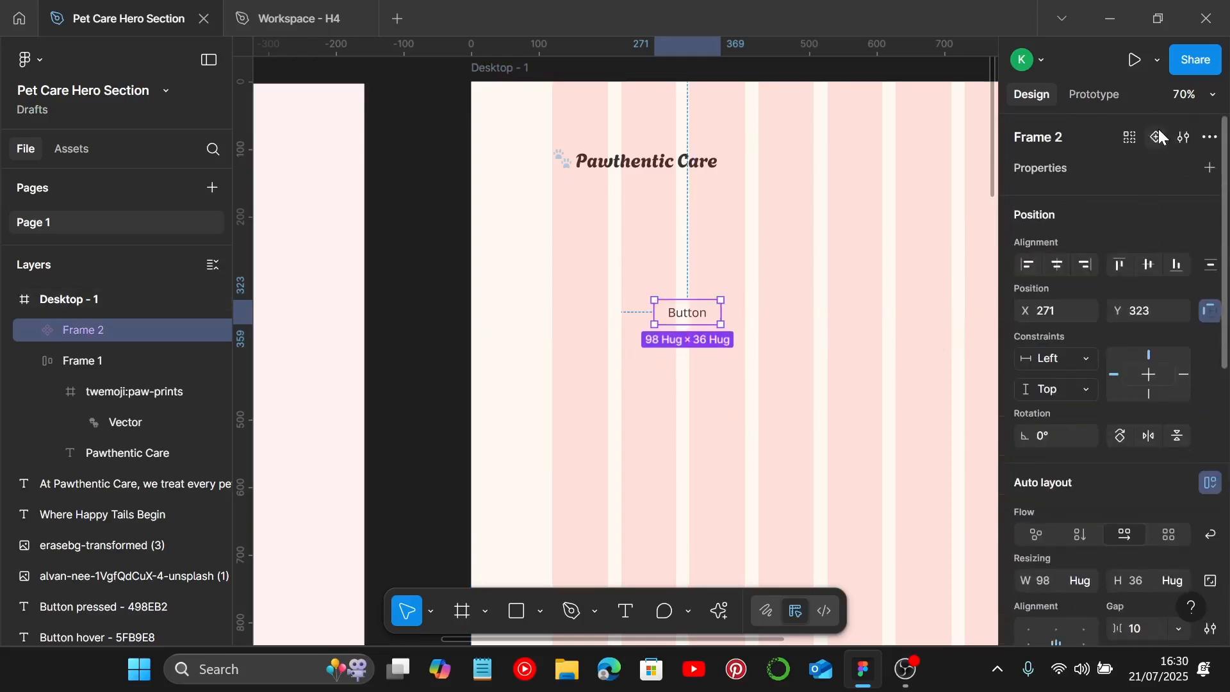
pyautogui.scroll(-3, 760, 325)
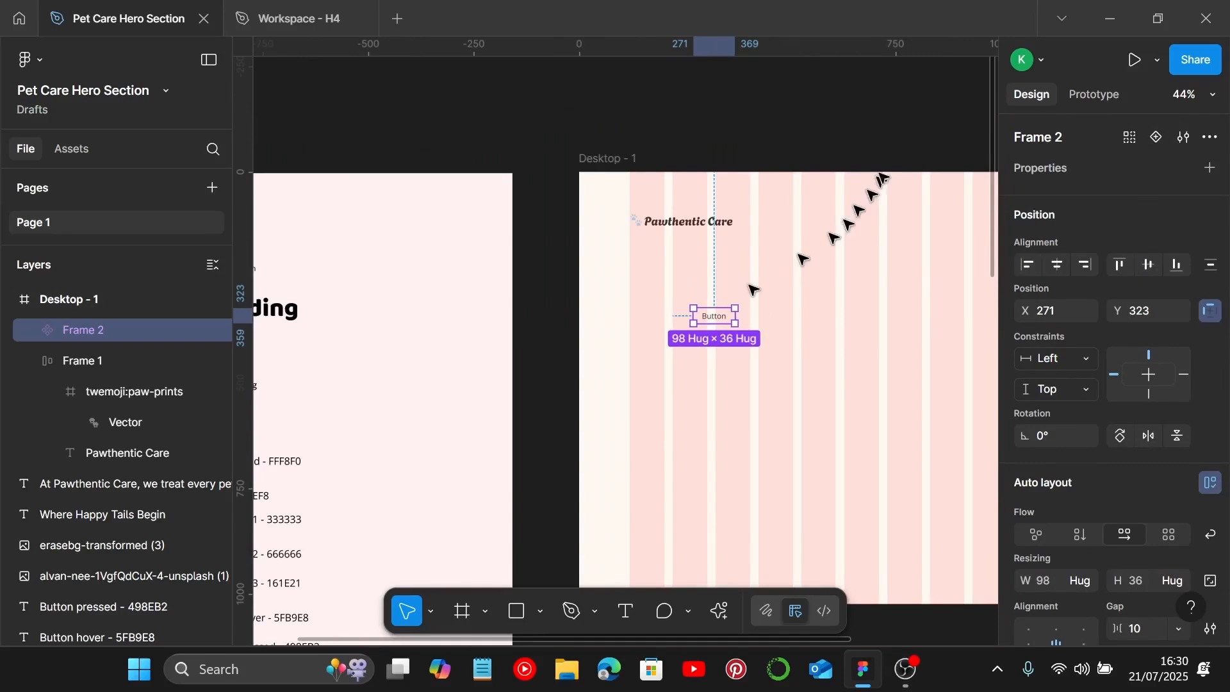
pyautogui.click(1157, 136)
pyautogui.scroll(5, 717, 384)
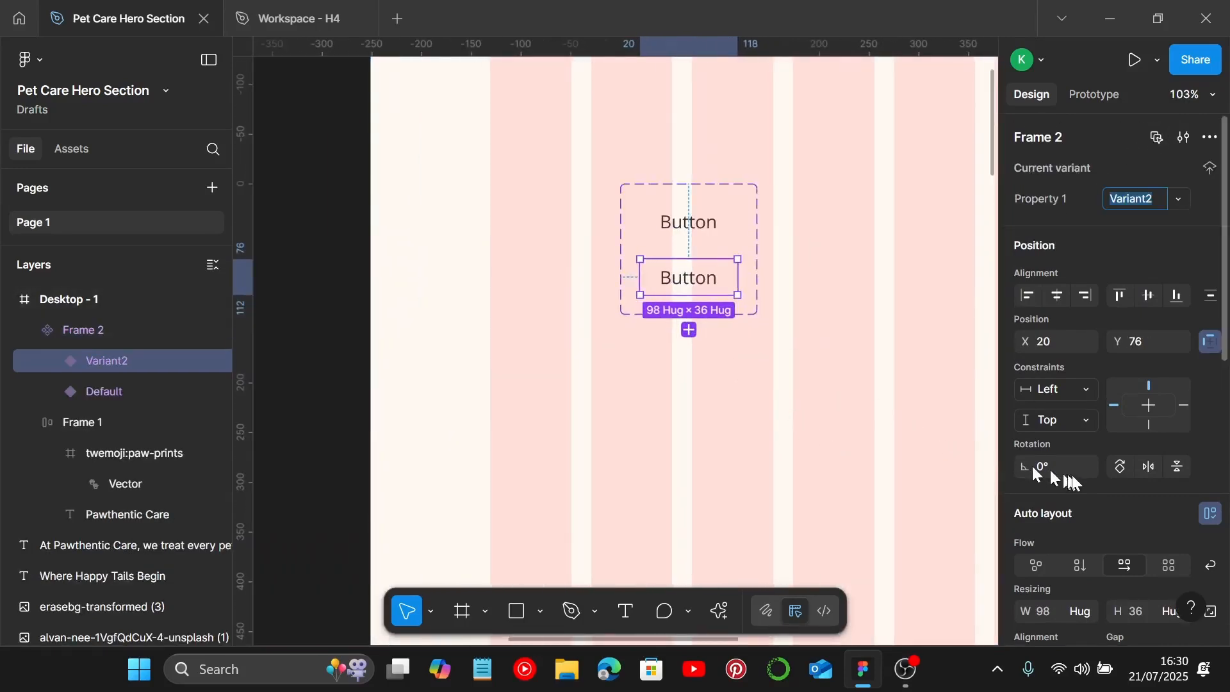
pyautogui.scroll(-3, 820, 474)
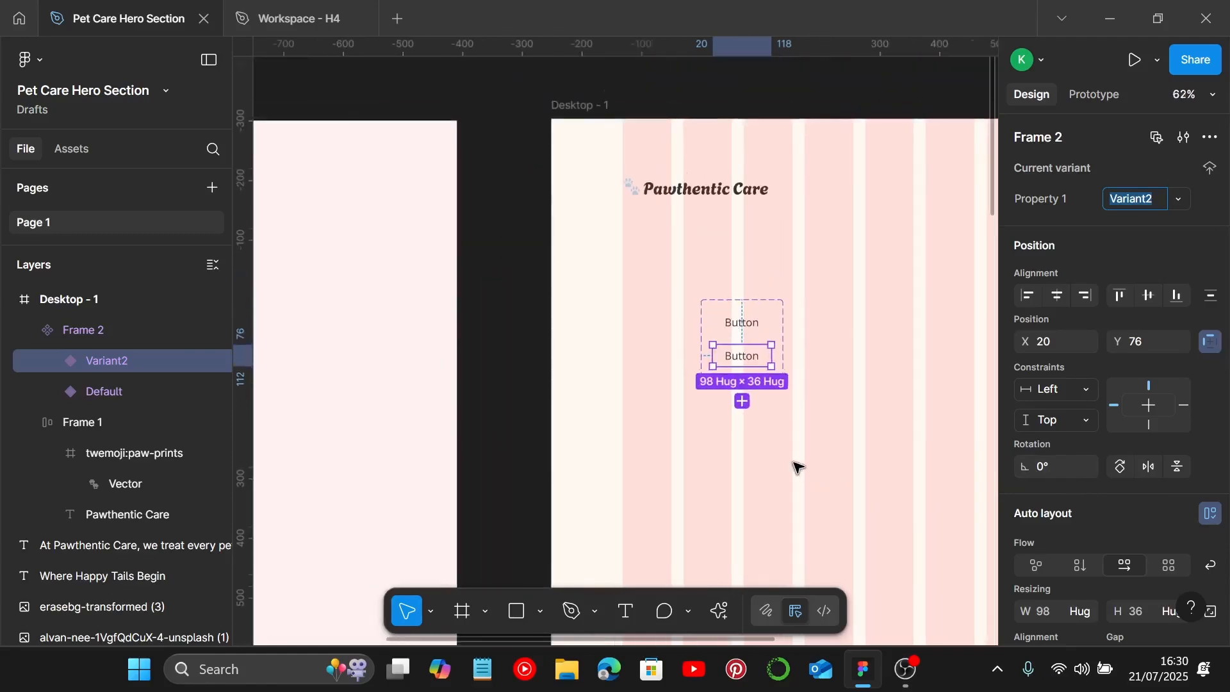
# Step: Select the Button hover hex code 5FB9E8 in the style guide
pyautogui.scroll(-4, 798, 468)
pyautogui.scroll(-3, 480, 453)
pyautogui.scroll(5, 379, 390)
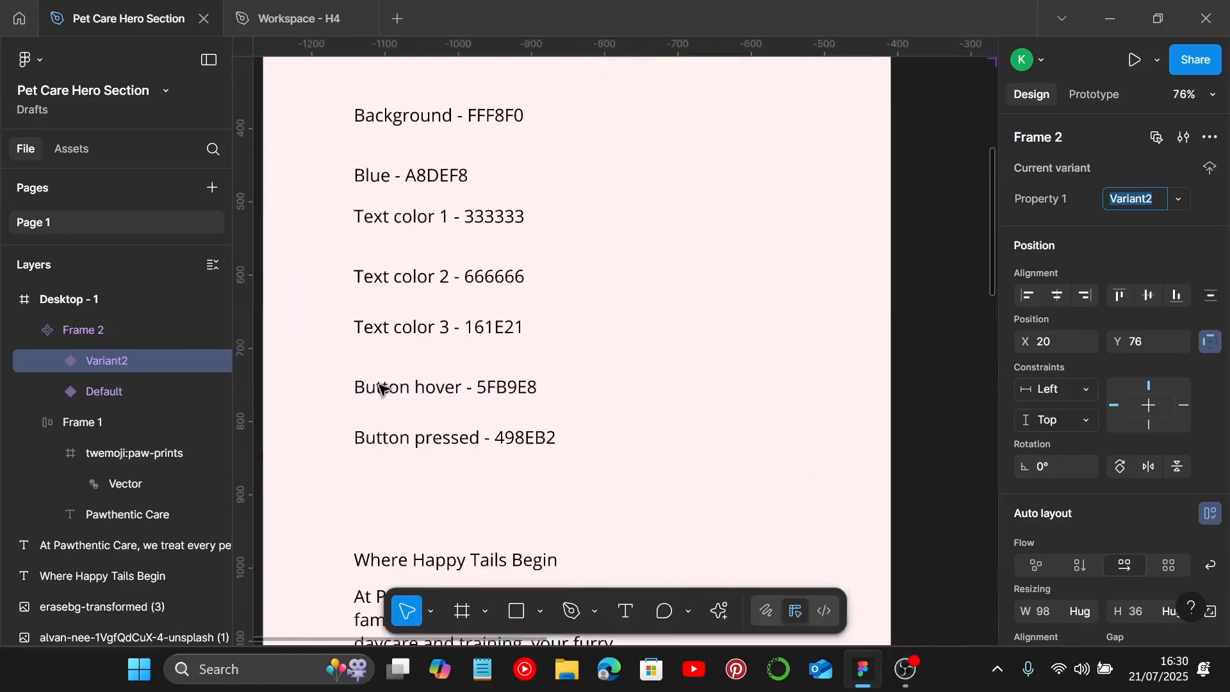
pyautogui.click(466, 397)
pyautogui.click(488, 387)
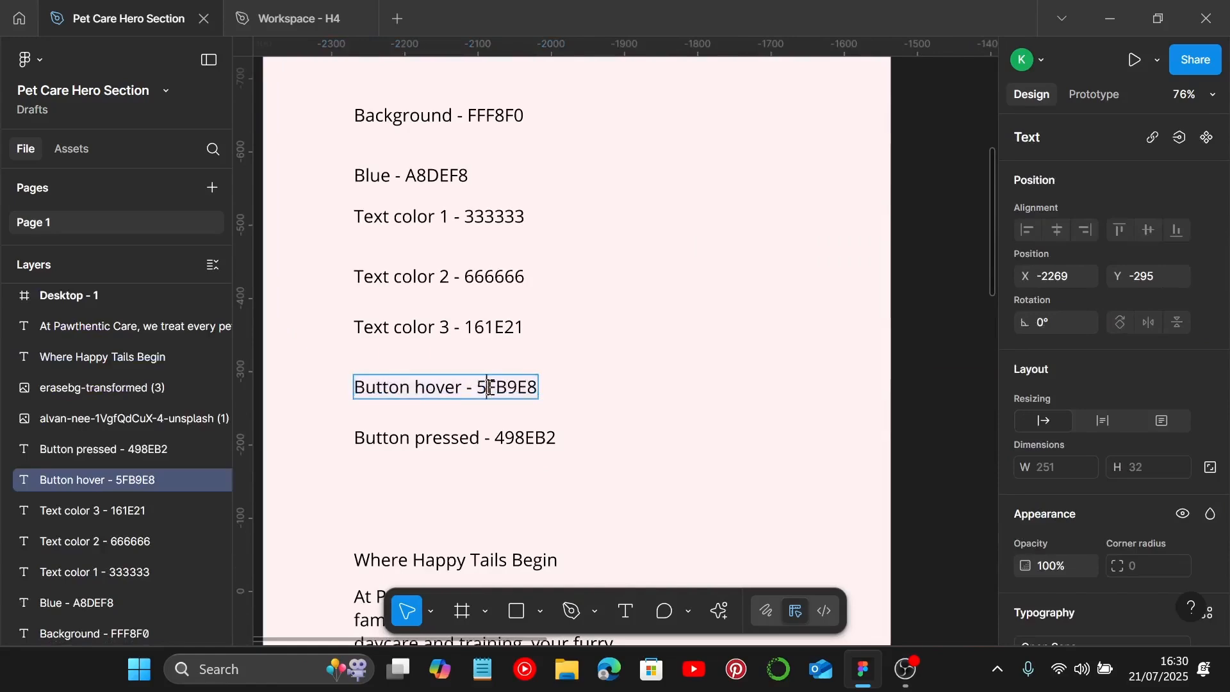
pyautogui.moveTo(480, 389); pyautogui.dragTo(533, 394)
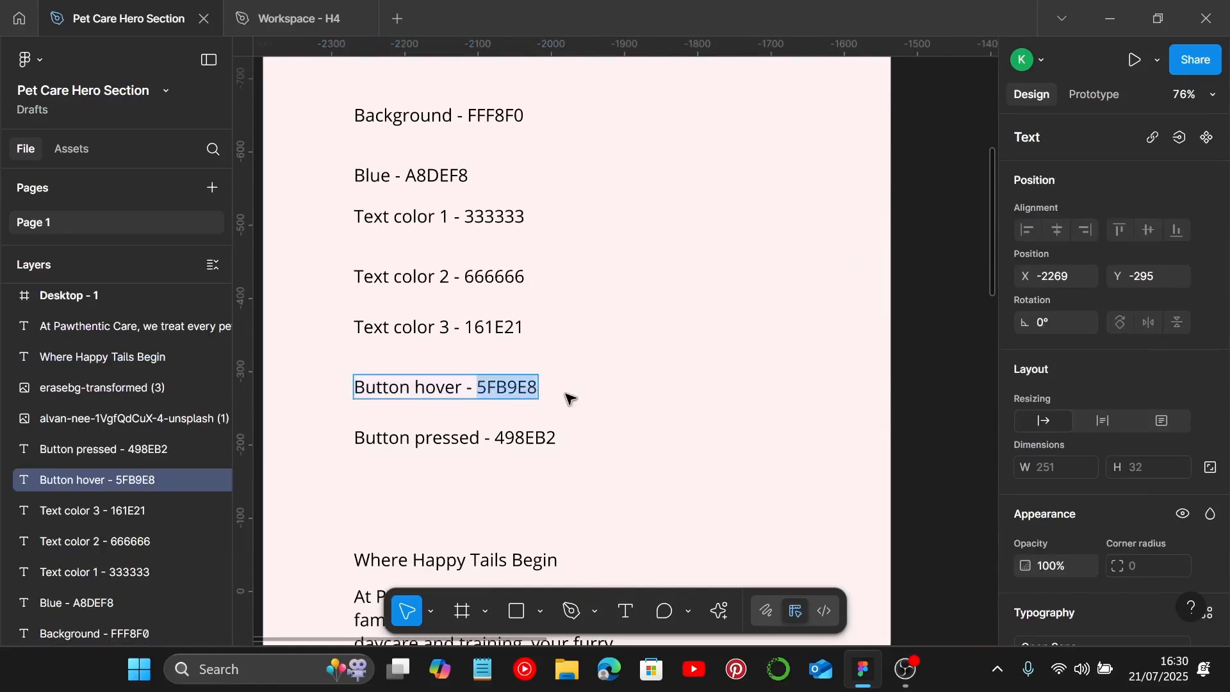
# Step: Give the second button variant a fill of 5FB9E8
pyautogui.scroll(-4, 573, 401)
pyautogui.hscroll(4, 572, 401)
pyautogui.scroll(7, 666, 217)
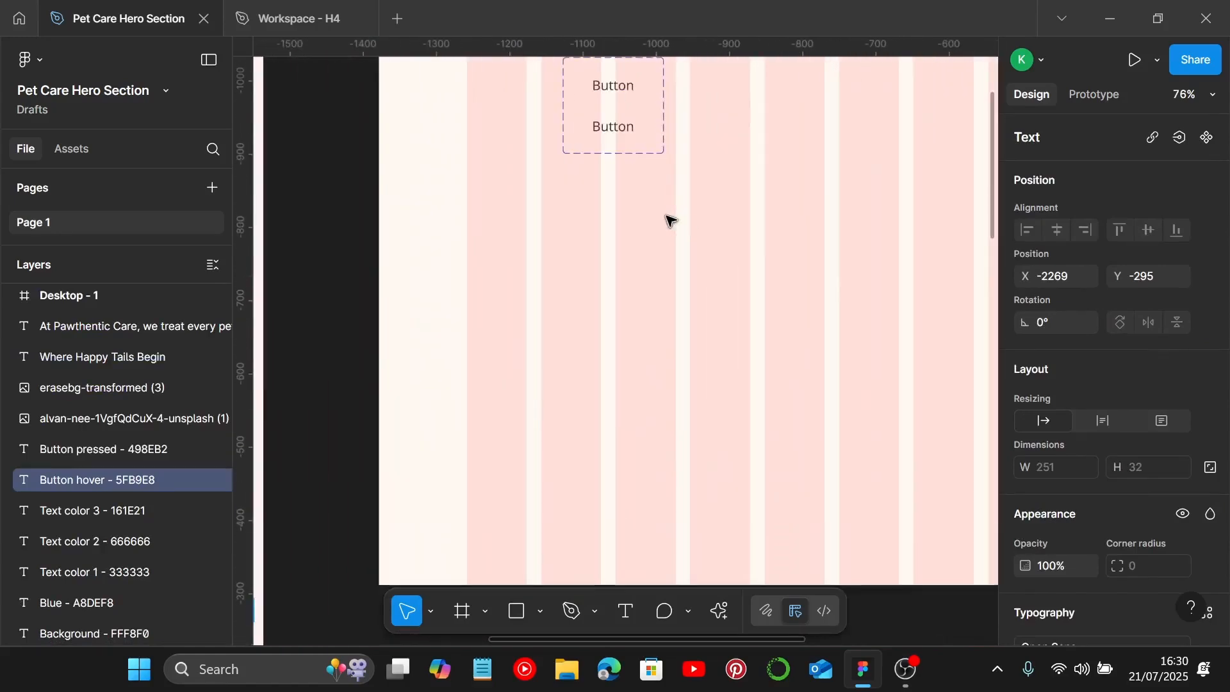
pyautogui.scroll(2, 631, 227)
pyautogui.doubleClick(583, 161)
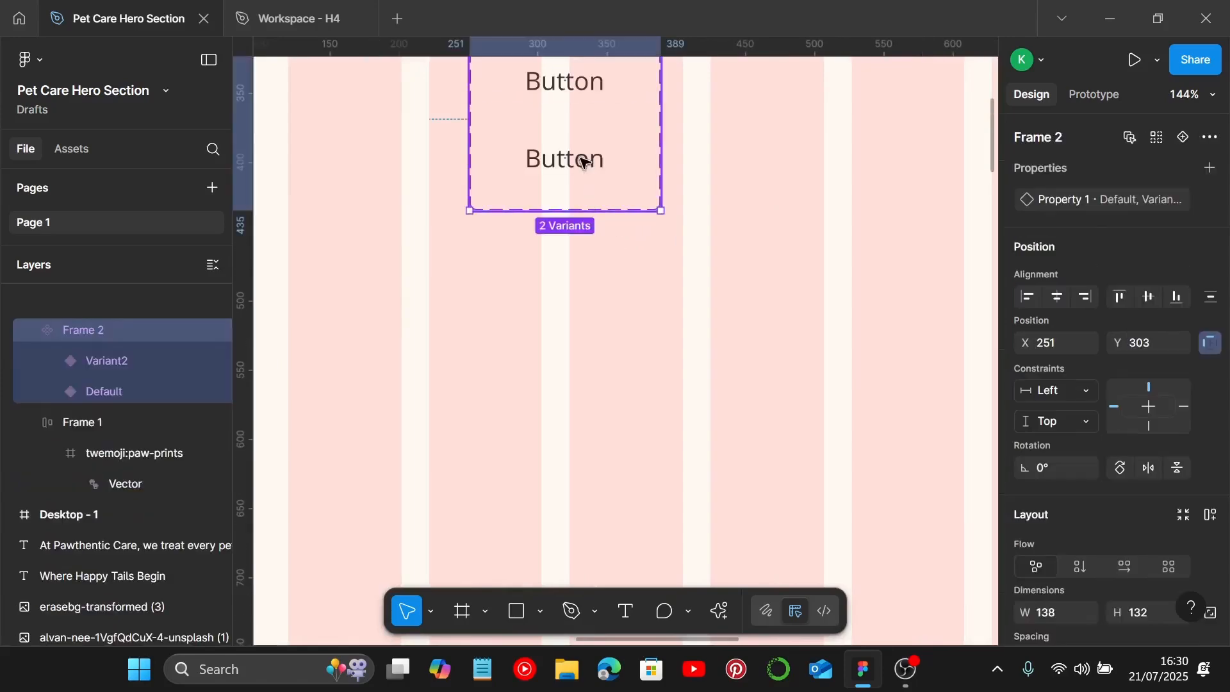
pyautogui.scroll(-8, 1086, 372)
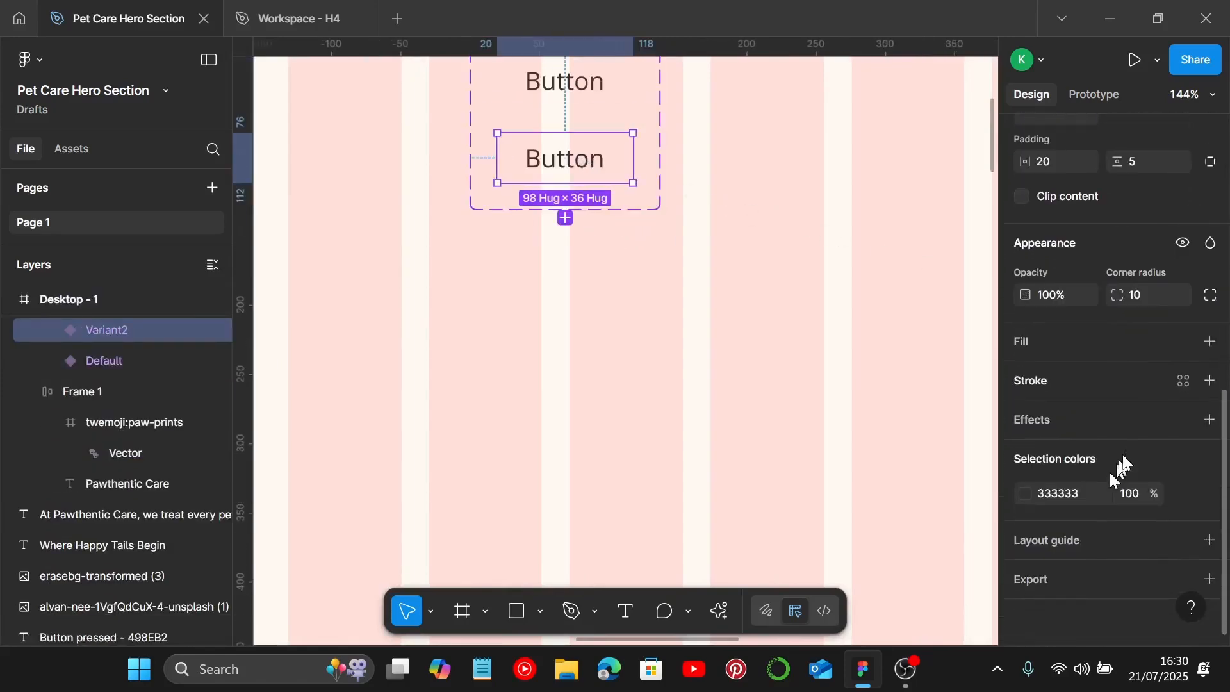
pyautogui.click(1209, 341)
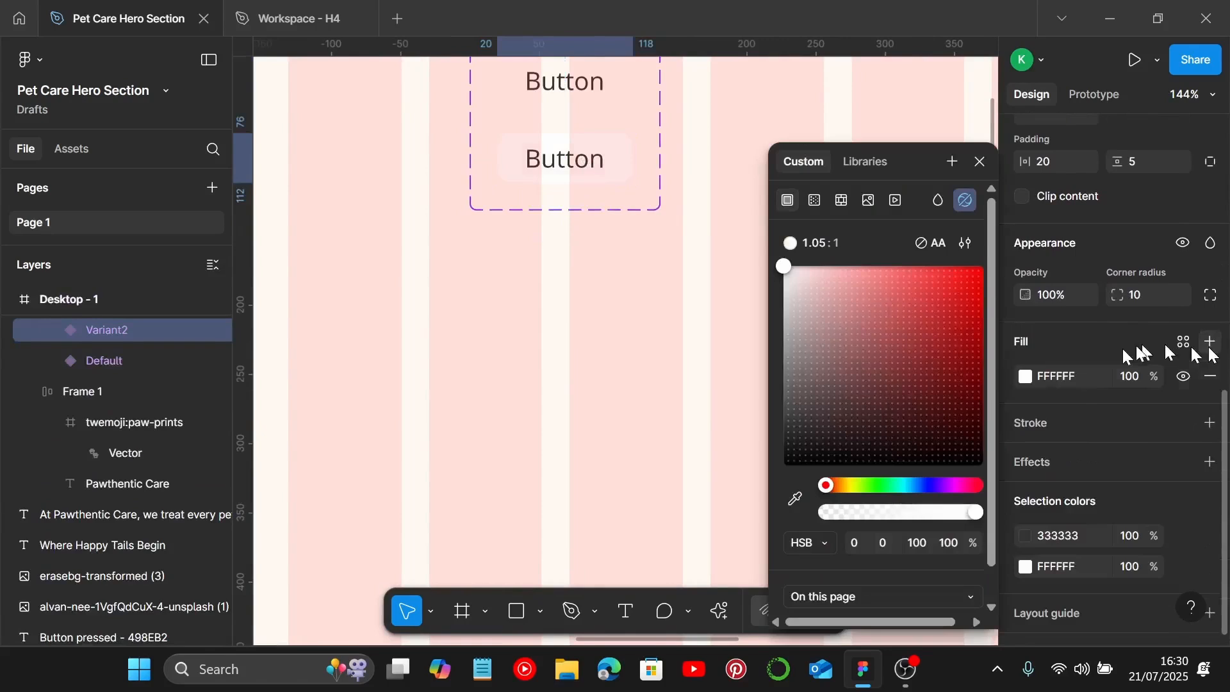
pyautogui.click(1078, 382)
pyautogui.write('5FB9E8')
pyautogui.press('Return')
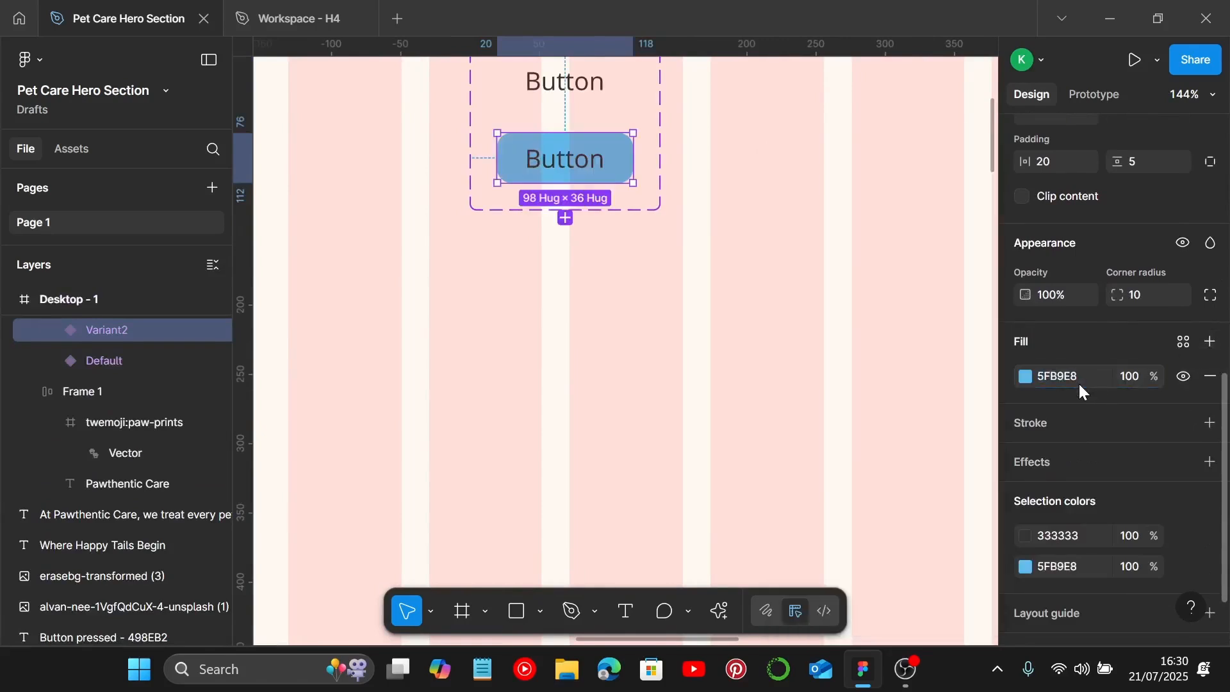
# Step: Add a third variant to the button component set
pyautogui.click(580, 302)
pyautogui.click(606, 169)
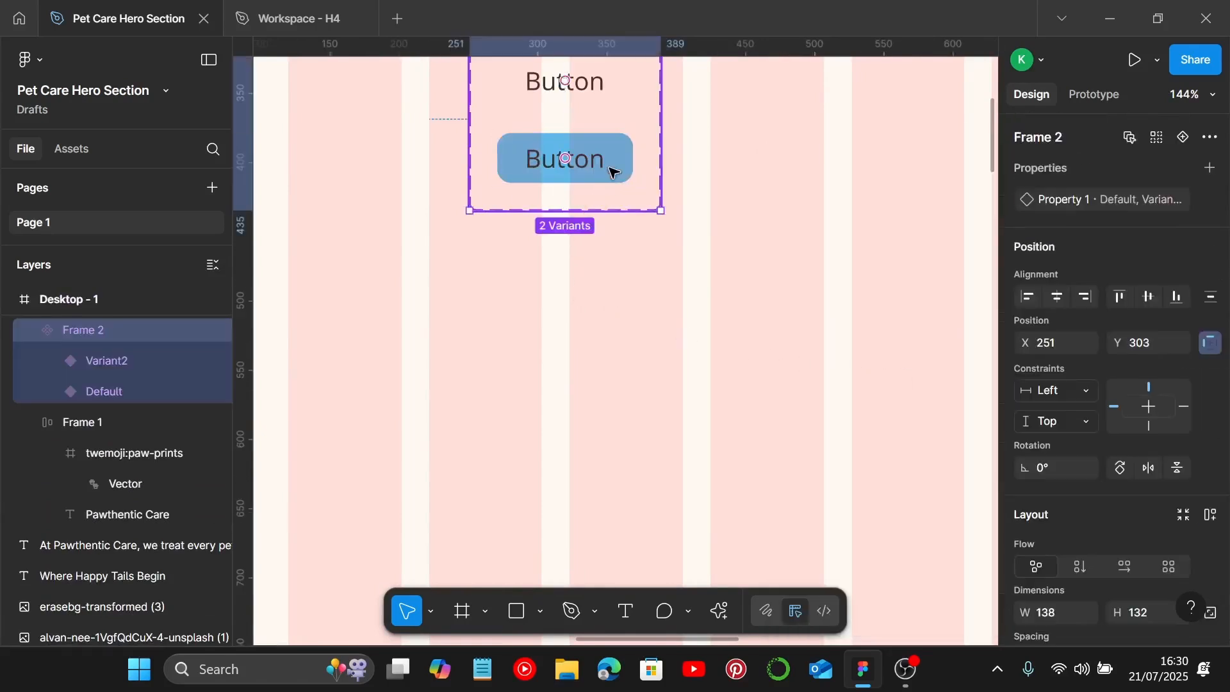
pyautogui.click(608, 168)
pyautogui.click(566, 218)
pyautogui.scroll(-5, 673, 410)
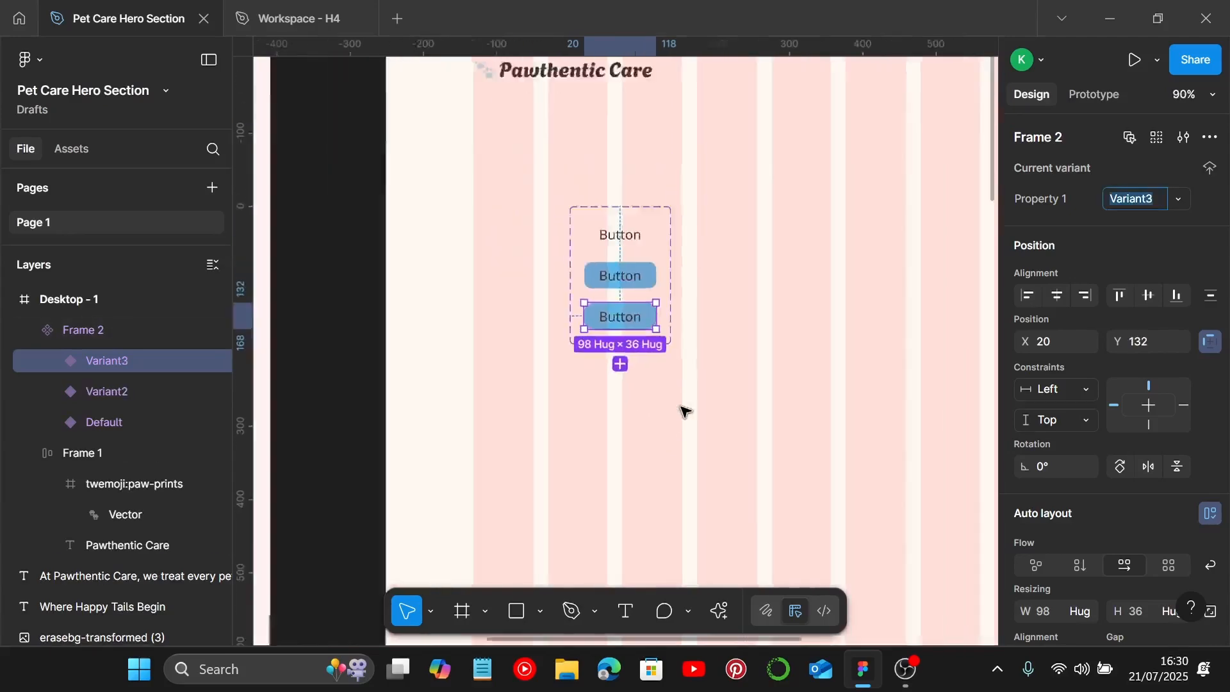
# Step: Select the Button pressed hex code 498EB2 in the style guide
pyautogui.hscroll(-5, 686, 411)
pyautogui.scroll(-1, 627, 432)
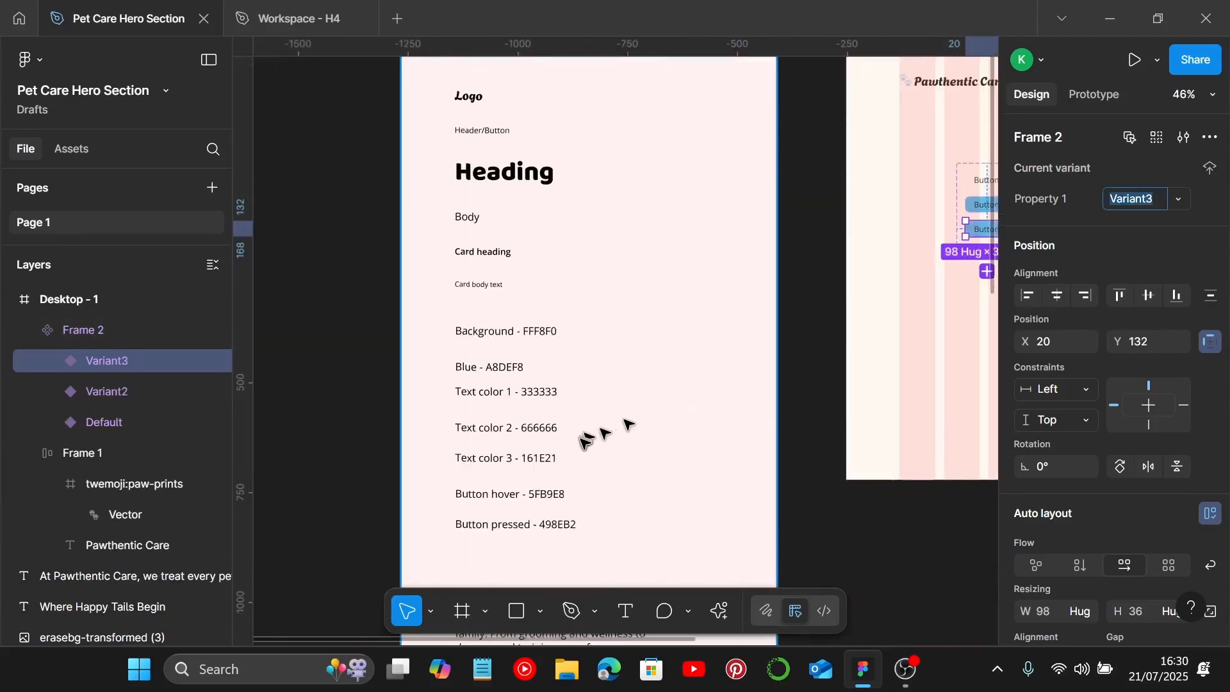
pyautogui.click(546, 509)
pyautogui.scroll(5, 547, 509)
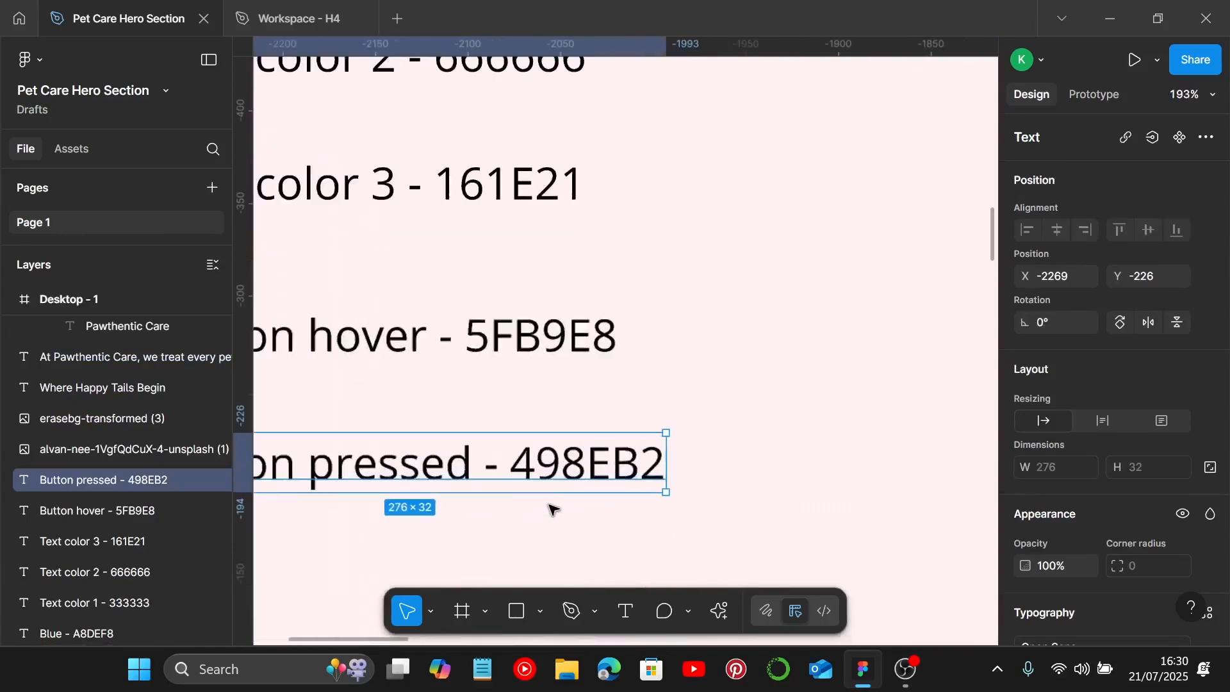
pyautogui.doubleClick(539, 499)
pyautogui.moveTo(511, 478); pyautogui.dragTo(679, 471)
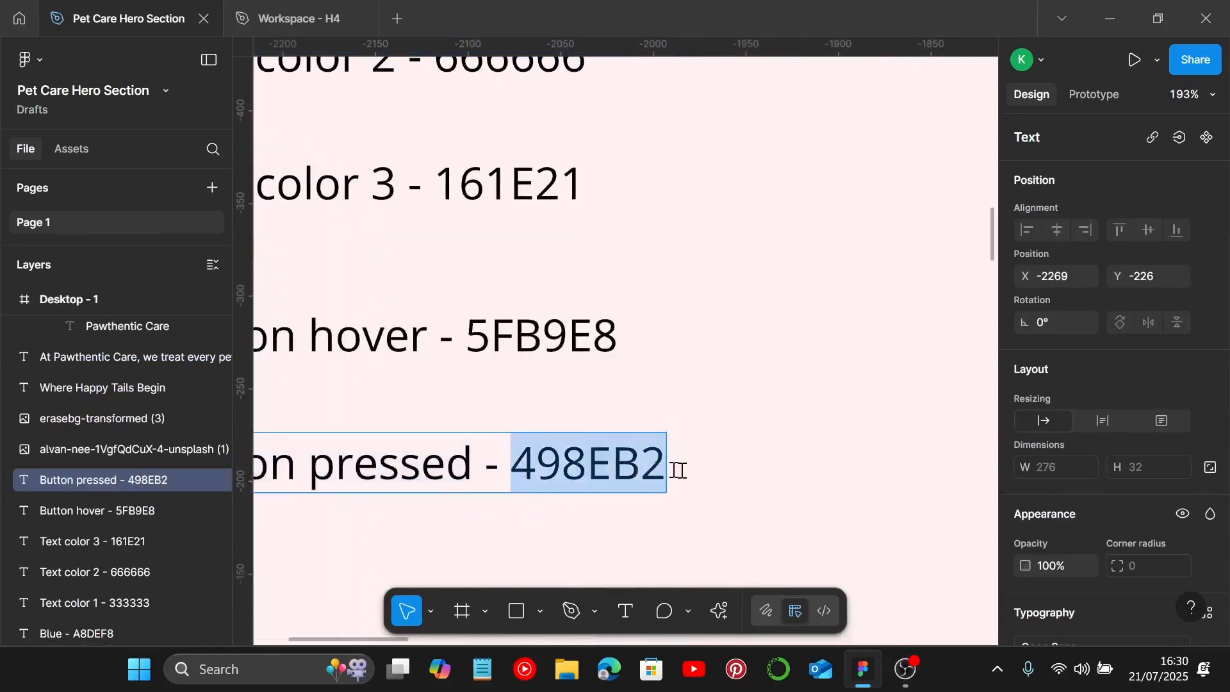
pyautogui.scroll(-5, 733, 472)
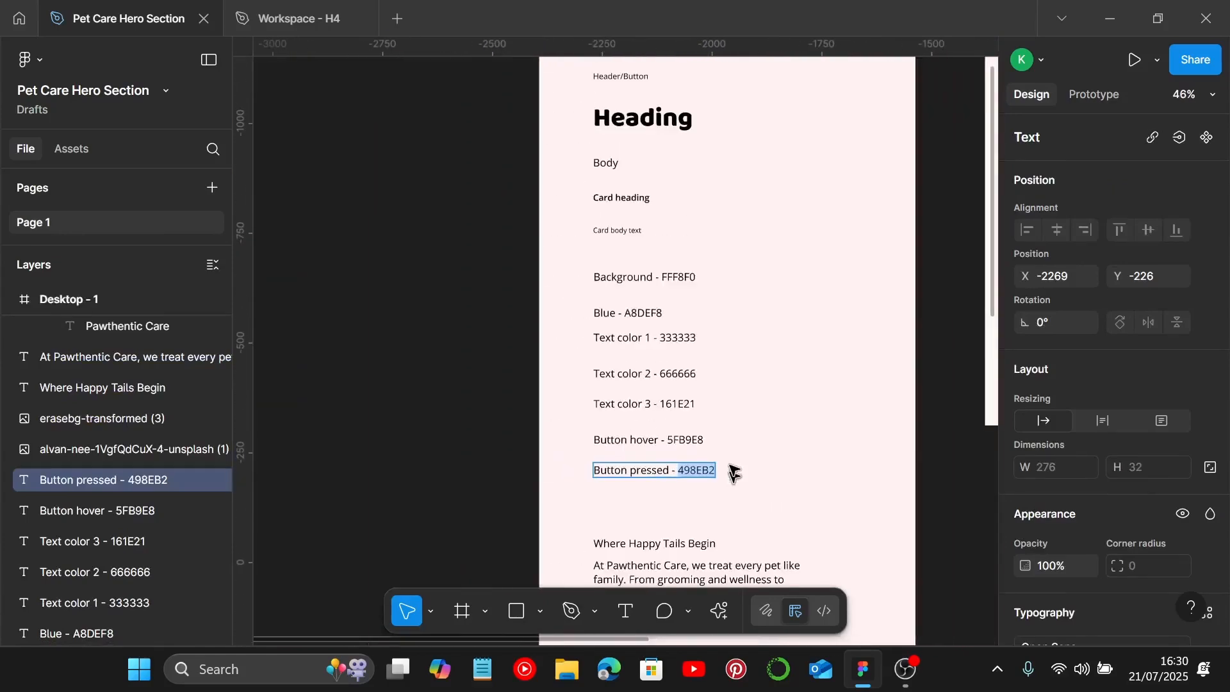
pyautogui.press('Escape')
# Step: Set the third button variant's fill to 498EB2
pyautogui.hscroll(3, 736, 455)
pyautogui.scroll(2, 935, 346)
pyautogui.scroll(4, 880, 284)
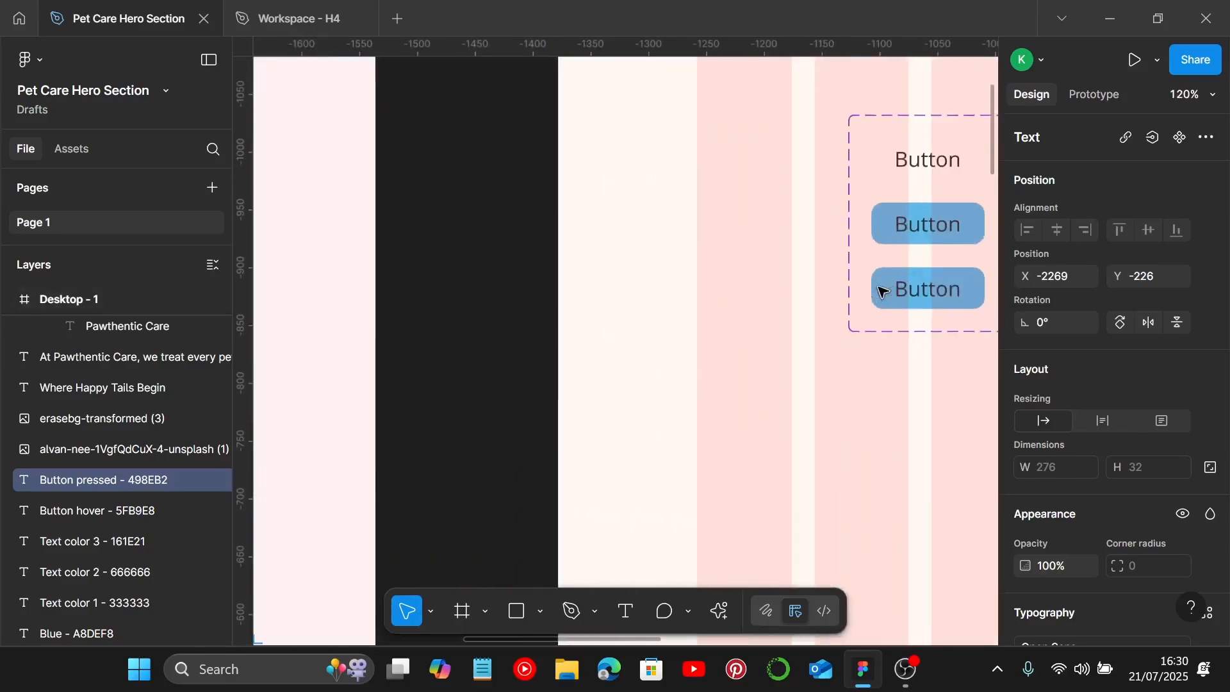
pyautogui.hscroll(4, 860, 292)
pyautogui.click(723, 307)
pyautogui.click(721, 306)
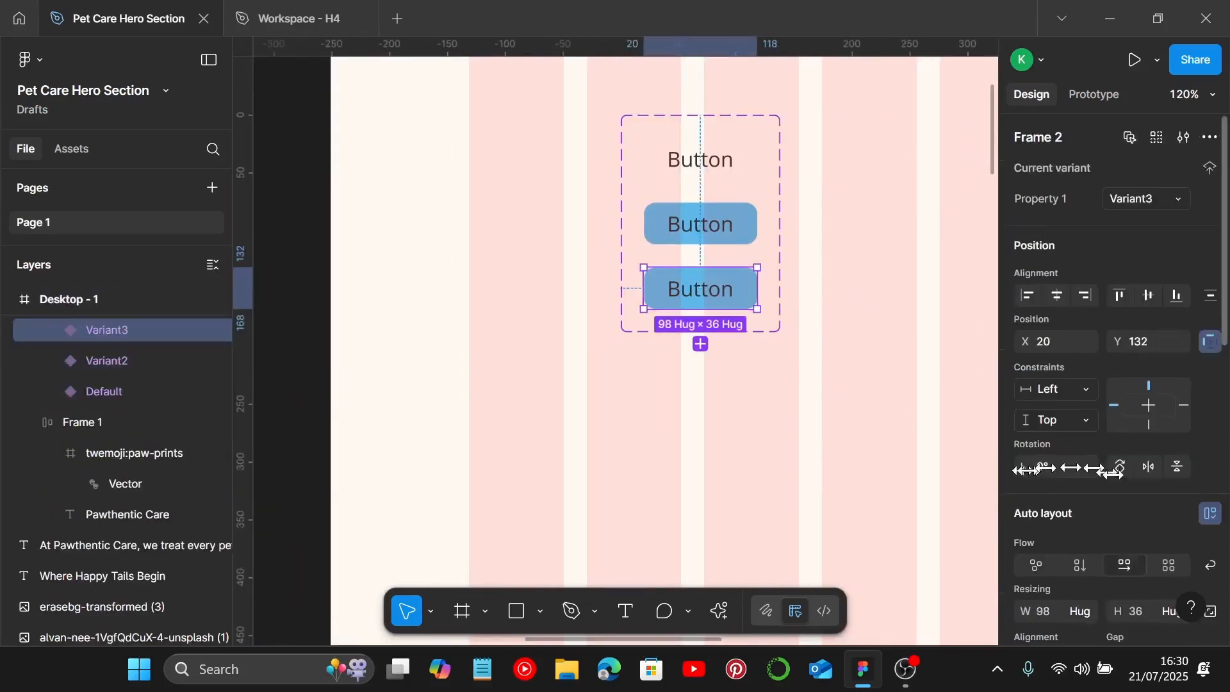
pyautogui.scroll(-5, 1095, 449)
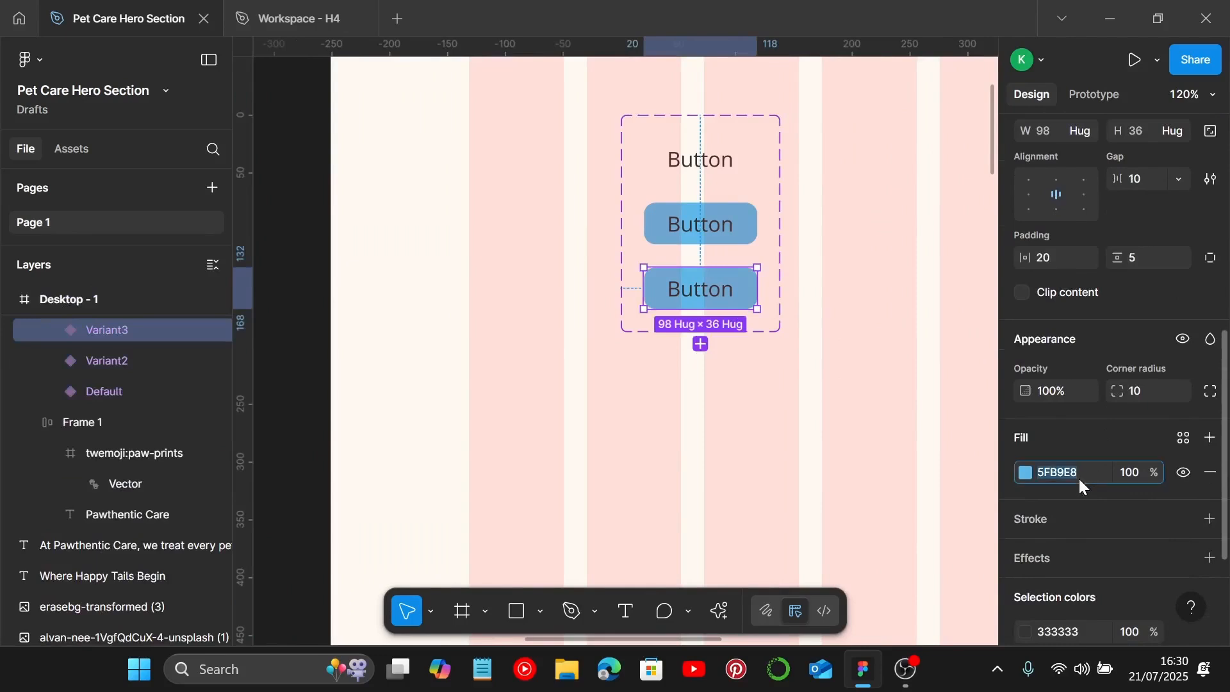
pyautogui.write('496C93')
pyautogui.press('Return')
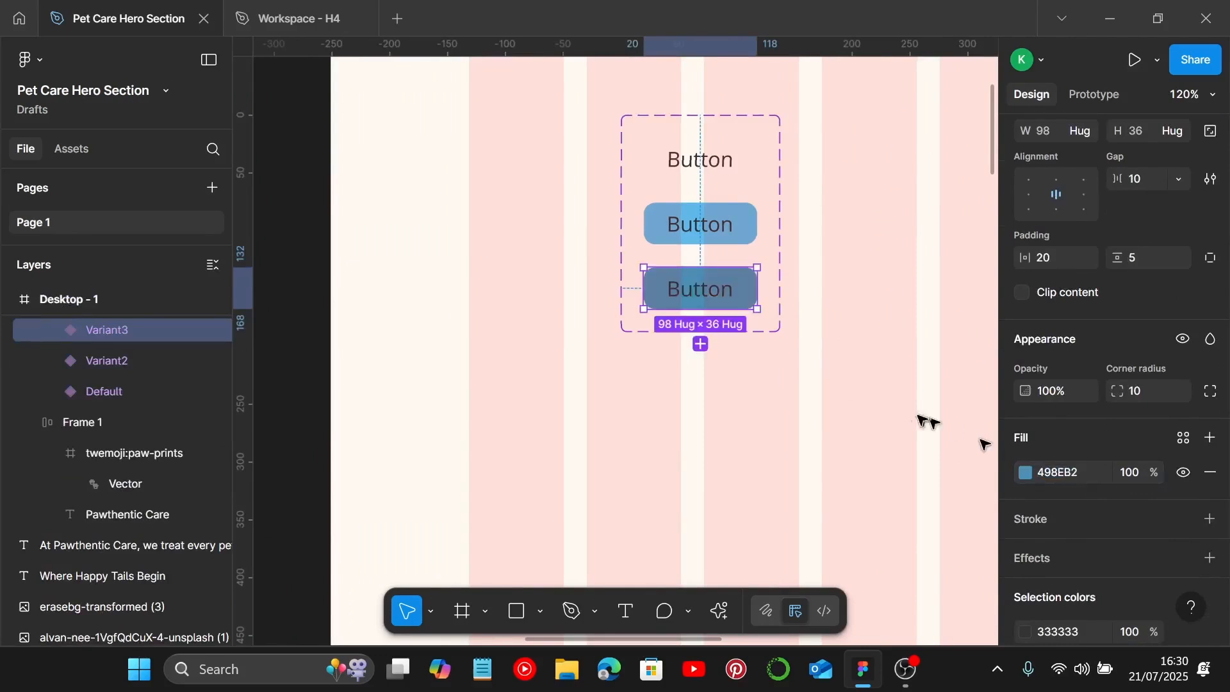
# Step: Set the pressed variant's button label text colour to FFF8F0
pyautogui.click(827, 331)
pyautogui.click(719, 295)
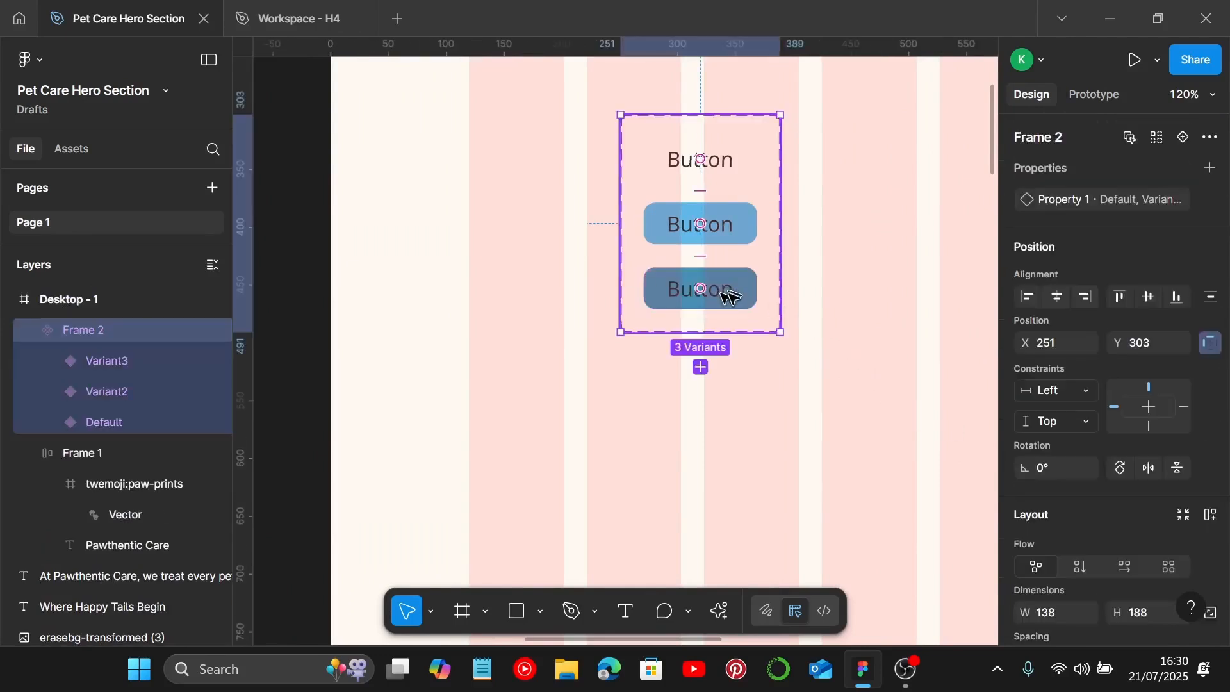
pyautogui.scroll(-5, 730, 296)
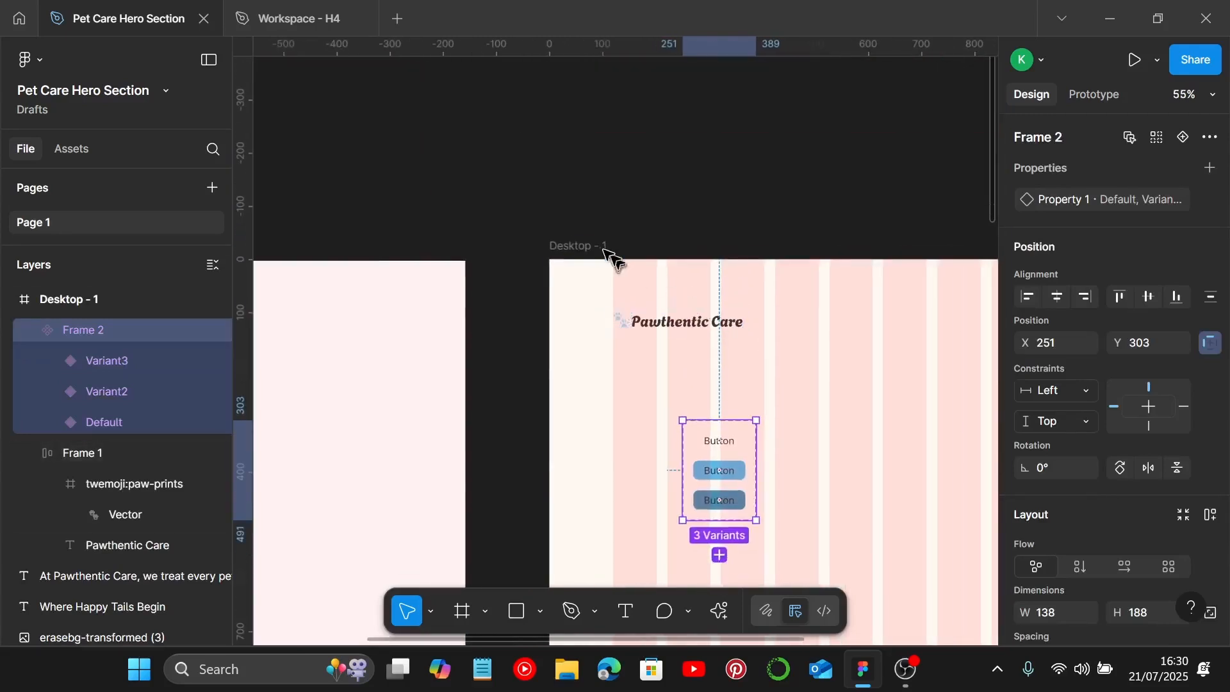
pyautogui.click(606, 249)
pyautogui.scroll(-5, 1093, 522)
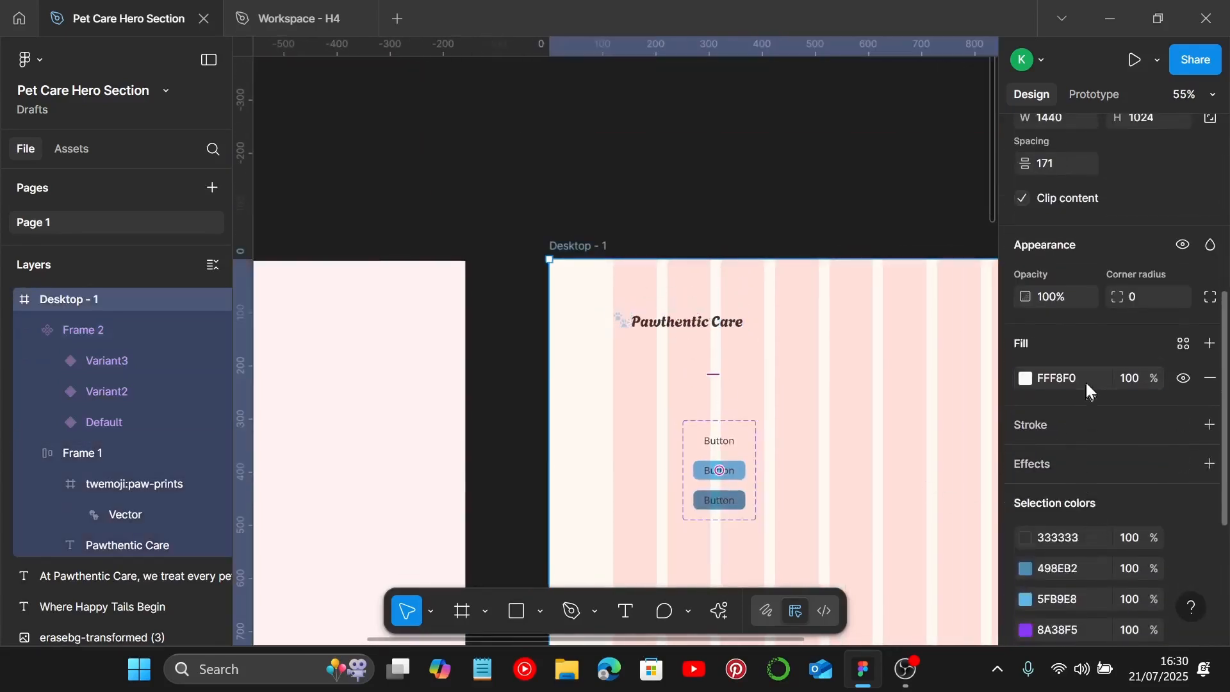
pyautogui.scroll(4, 760, 516)
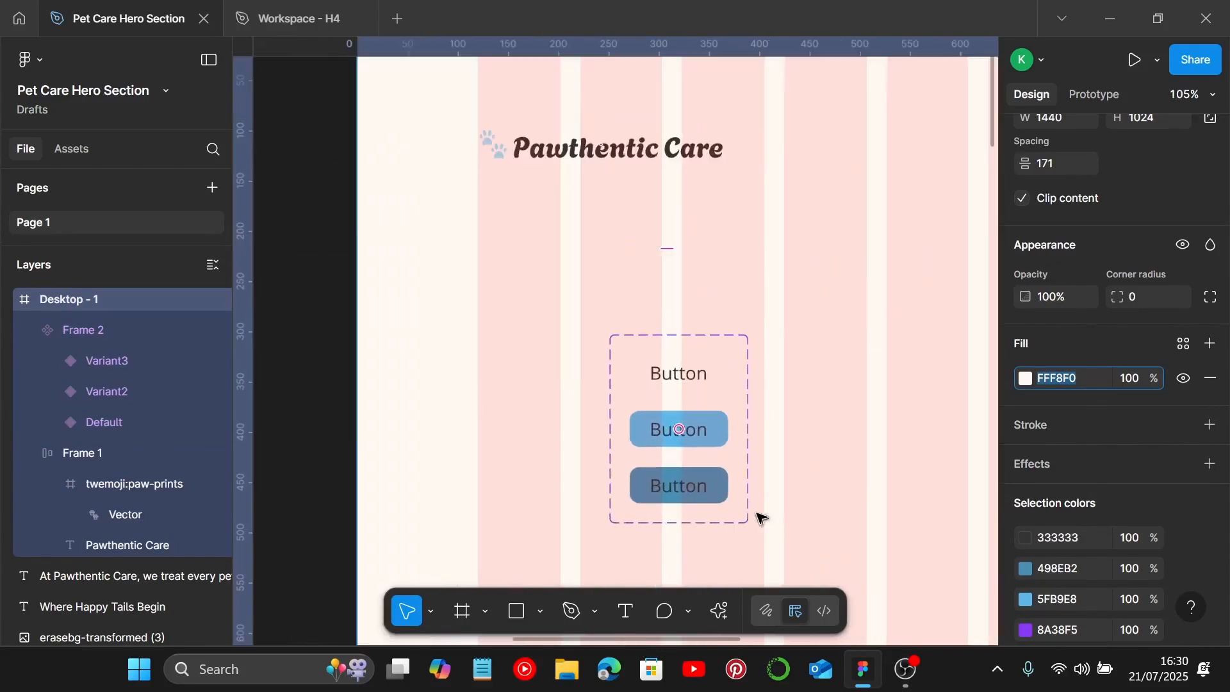
pyautogui.click(701, 481)
pyautogui.scroll(-2, 1077, 513)
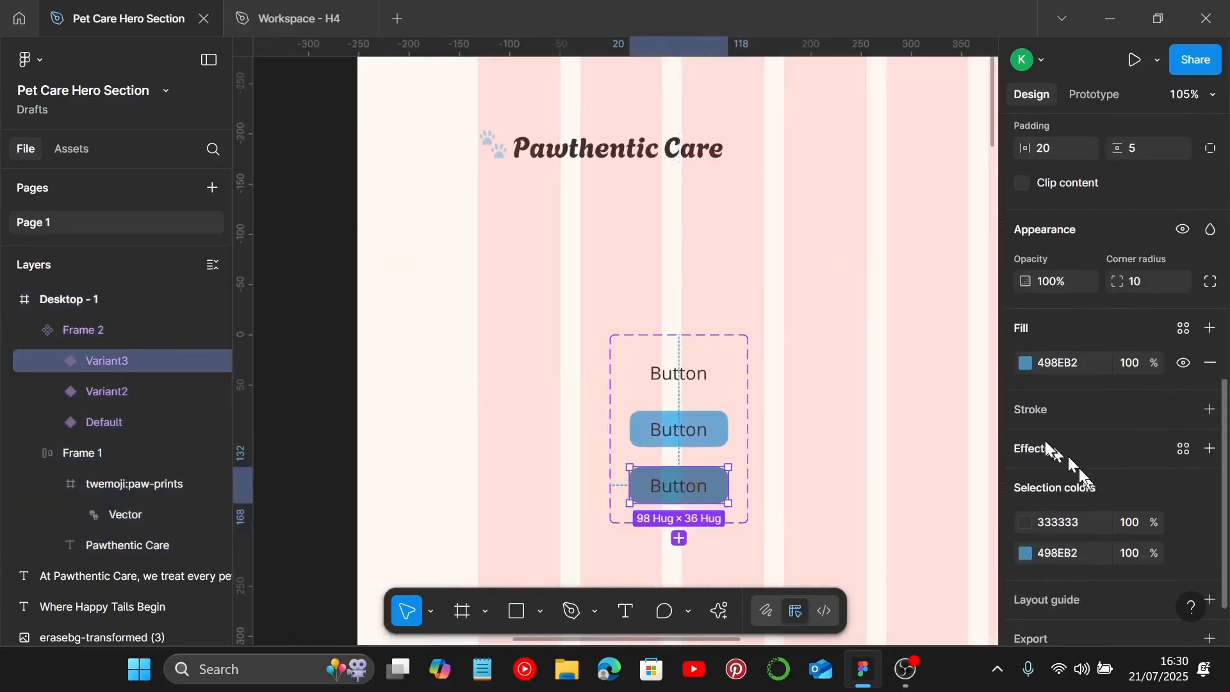
pyautogui.scroll(-2, 1033, 525)
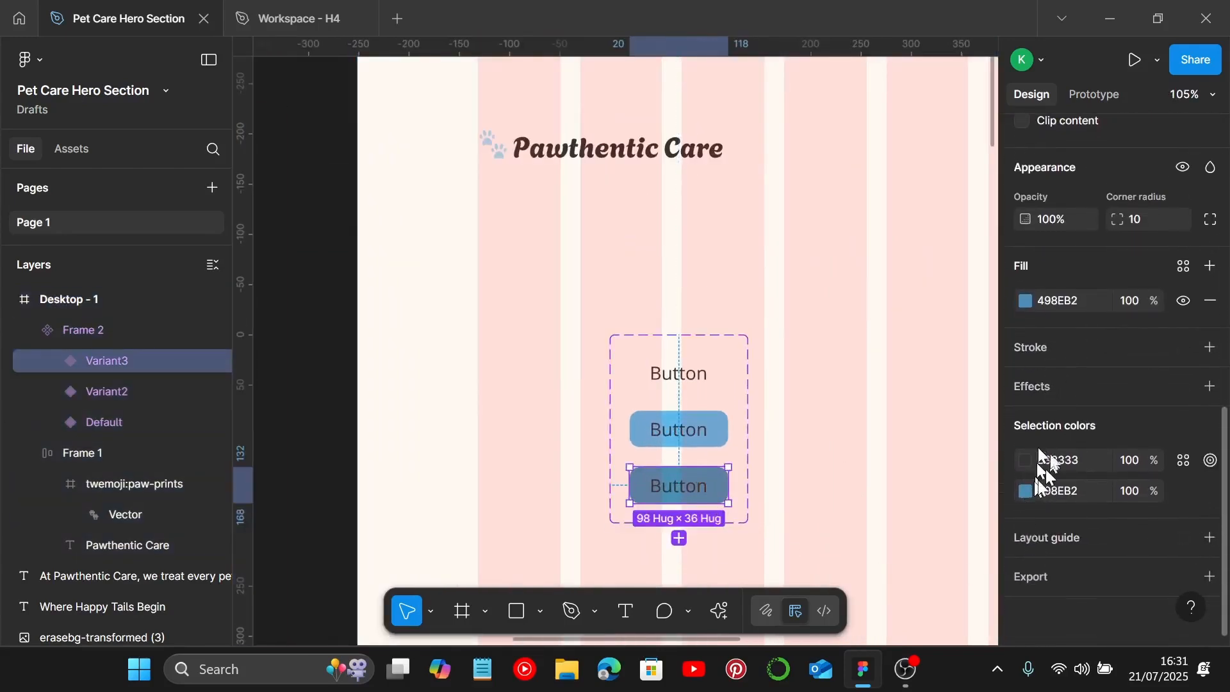
pyautogui.doubleClick(702, 493)
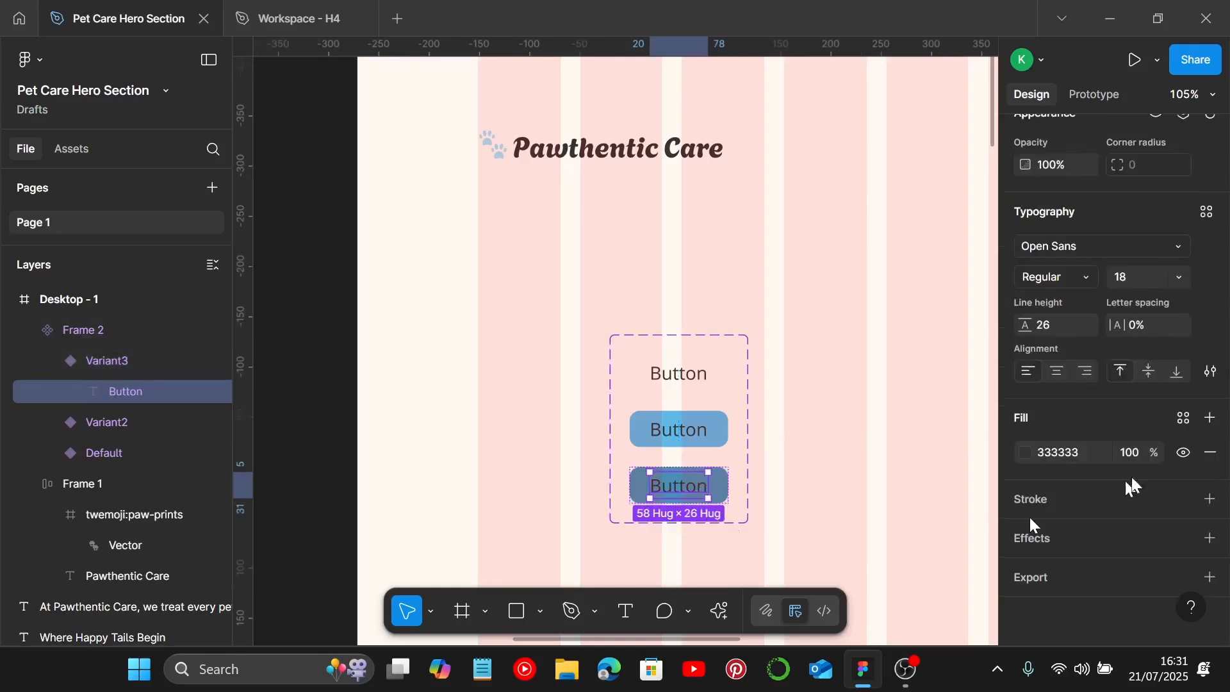
pyautogui.click(1025, 452)
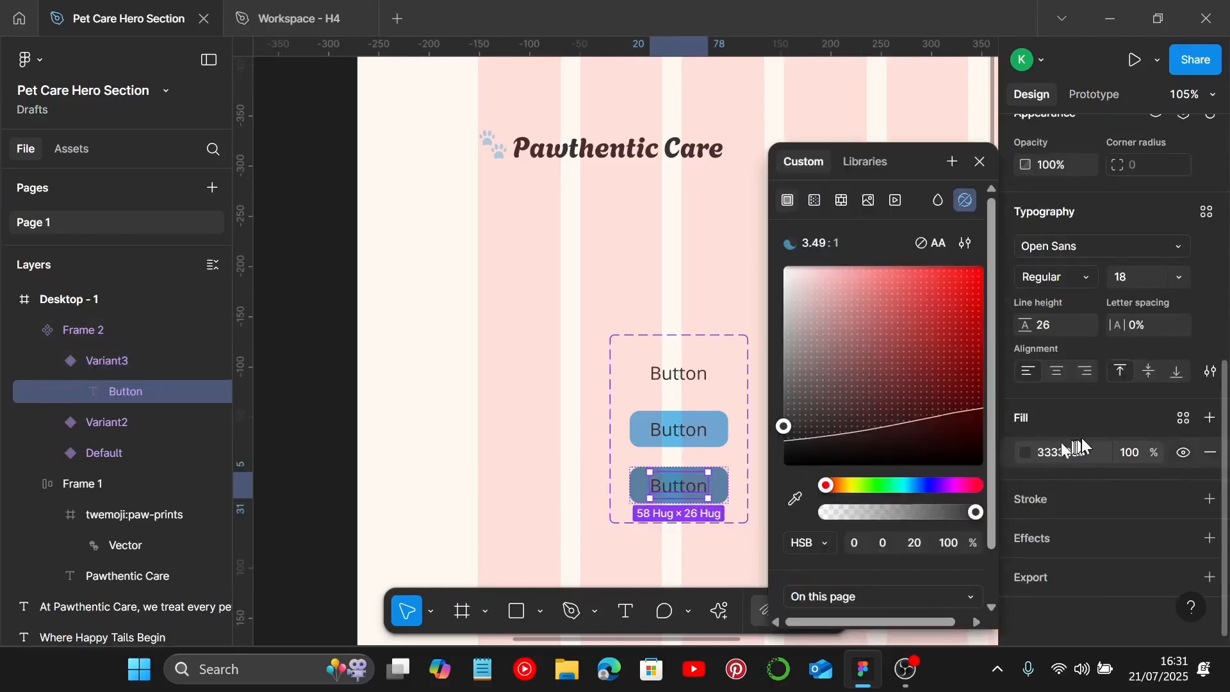
pyautogui.click(1092, 452)
pyautogui.click(1045, 455)
pyautogui.click(1028, 453)
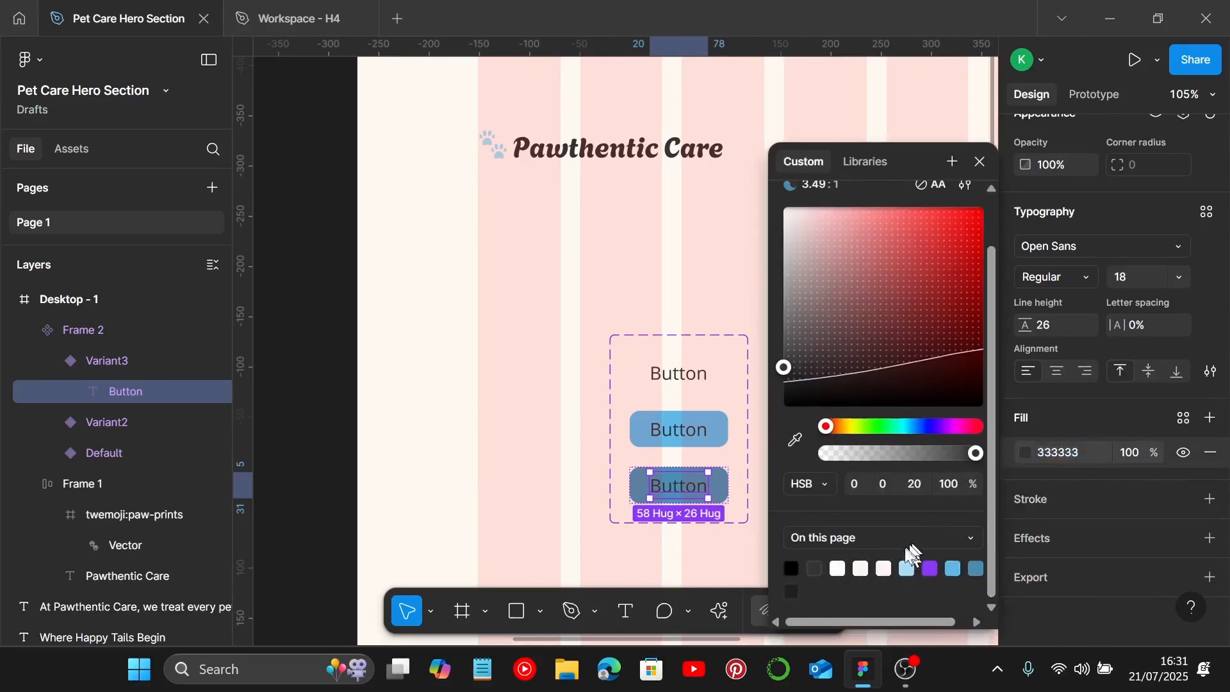
pyautogui.click(1098, 460)
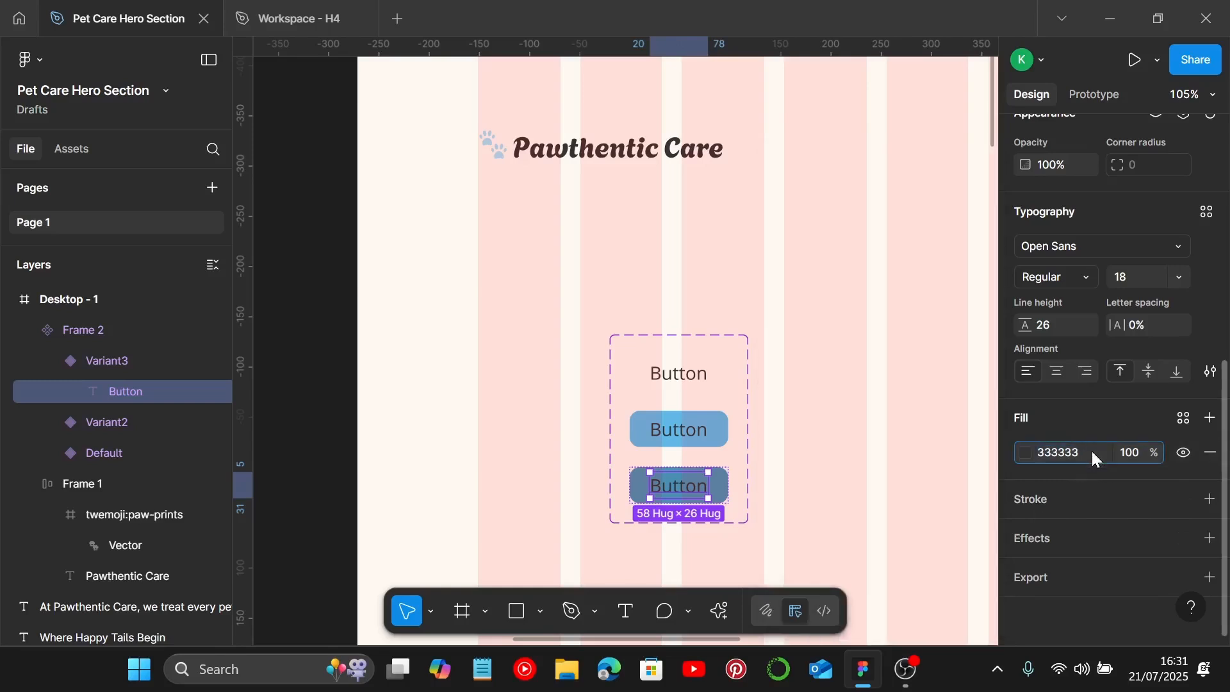
pyautogui.press('BackSpace')
pyautogui.press('BackSpace')
pyautogui.press('BackSpace')
pyautogui.press('BackSpace')
pyautogui.press('BackSpace')
pyautogui.write('FFF8F0')
pyautogui.press('Return')
pyautogui.click(814, 472)
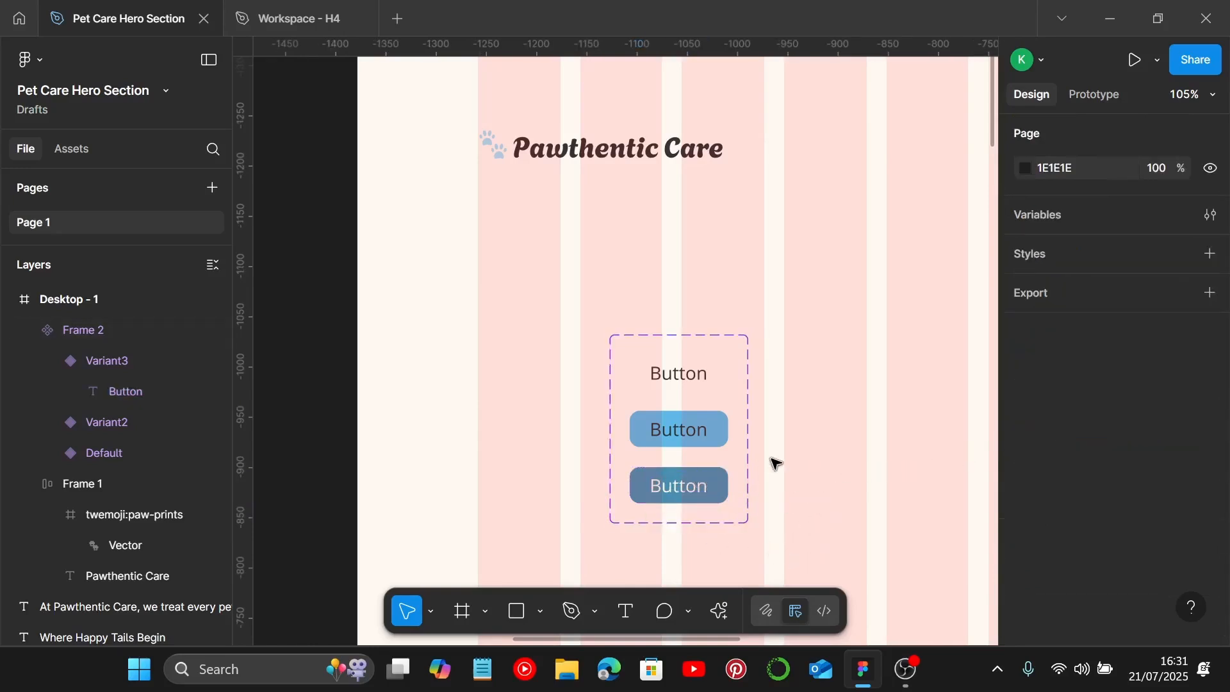
# Step: Add a While hovering interaction from the default variant changing to Variant2, using Smart animate with Ease in and out
pyautogui.scroll(-3, 774, 463)
pyautogui.scroll(-2, 776, 463)
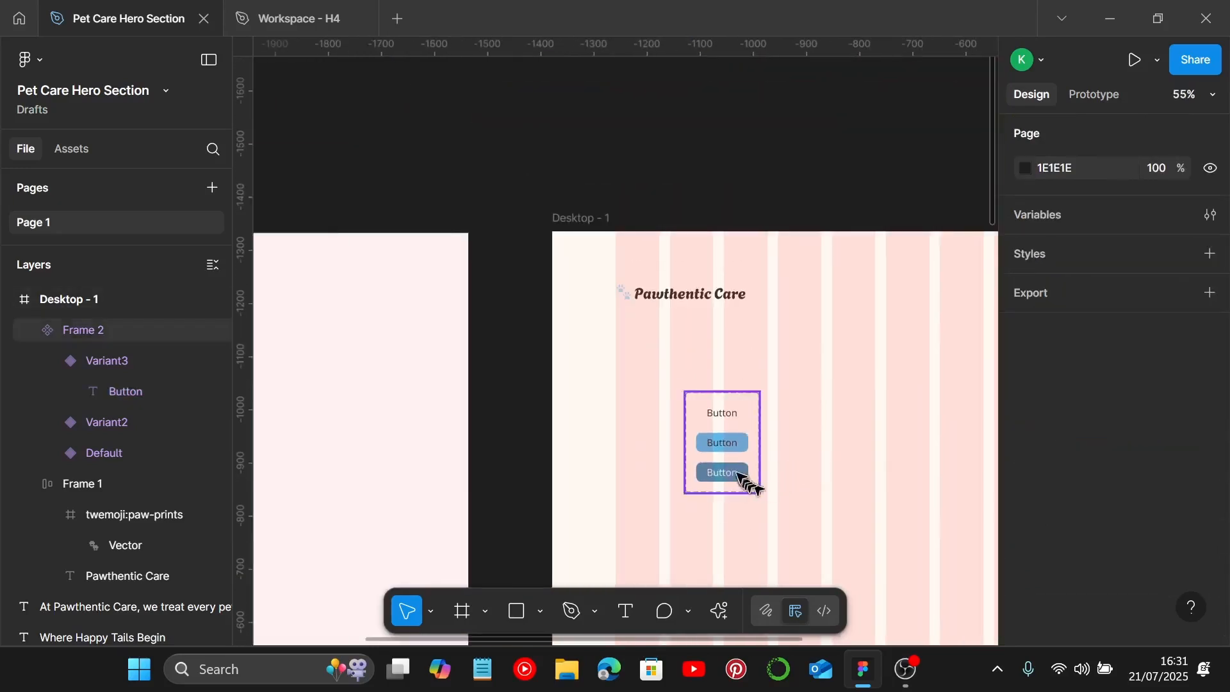
pyautogui.click(1094, 95)
pyautogui.scroll(4, 777, 409)
pyautogui.scroll(3, 779, 410)
pyautogui.scroll(-4, 714, 452)
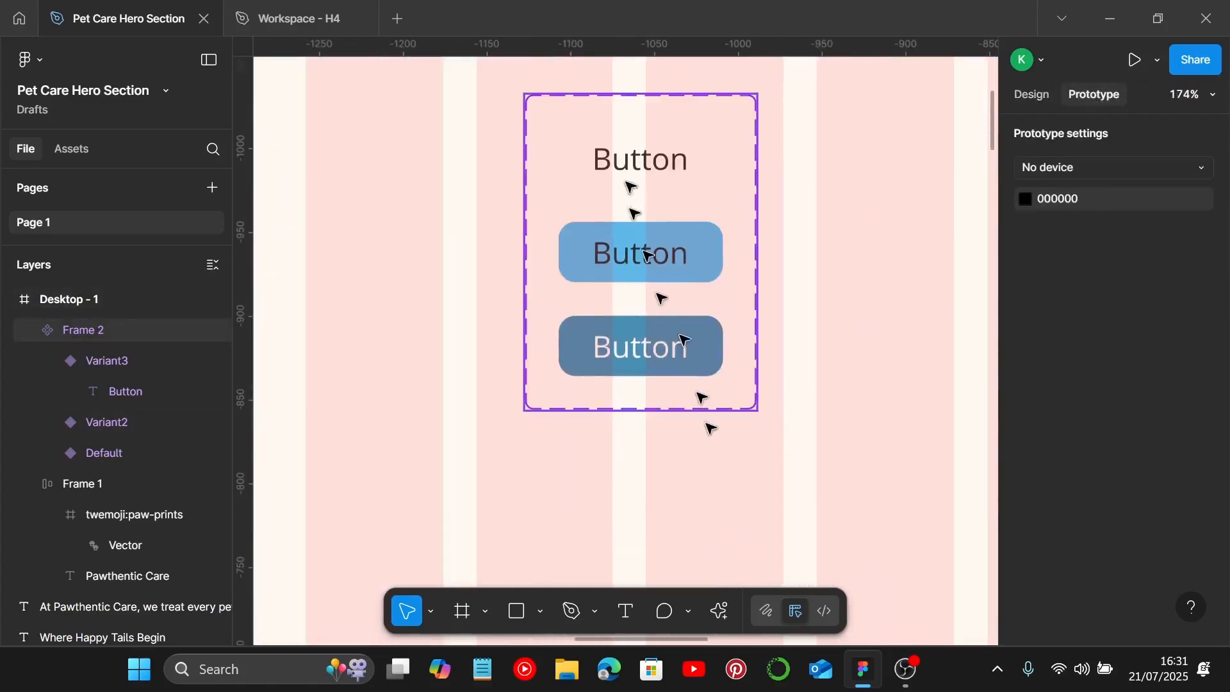
pyautogui.click(628, 179)
pyautogui.click(631, 184)
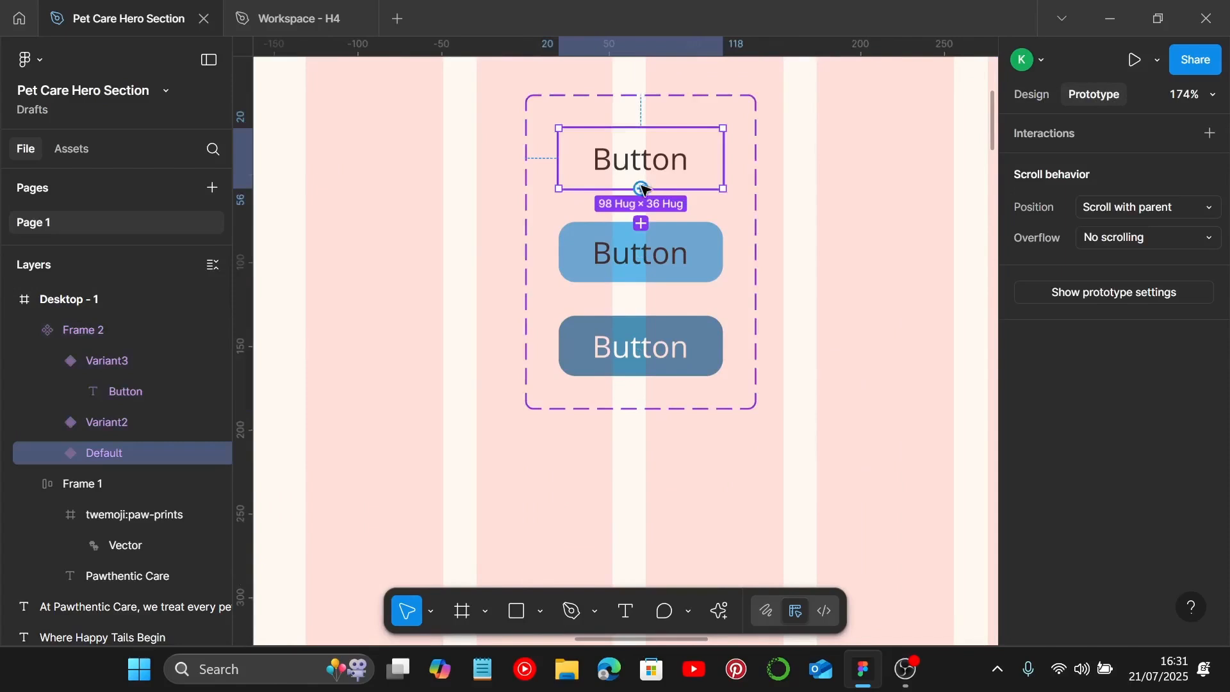
pyautogui.moveTo(641, 189); pyautogui.dragTo(644, 243)
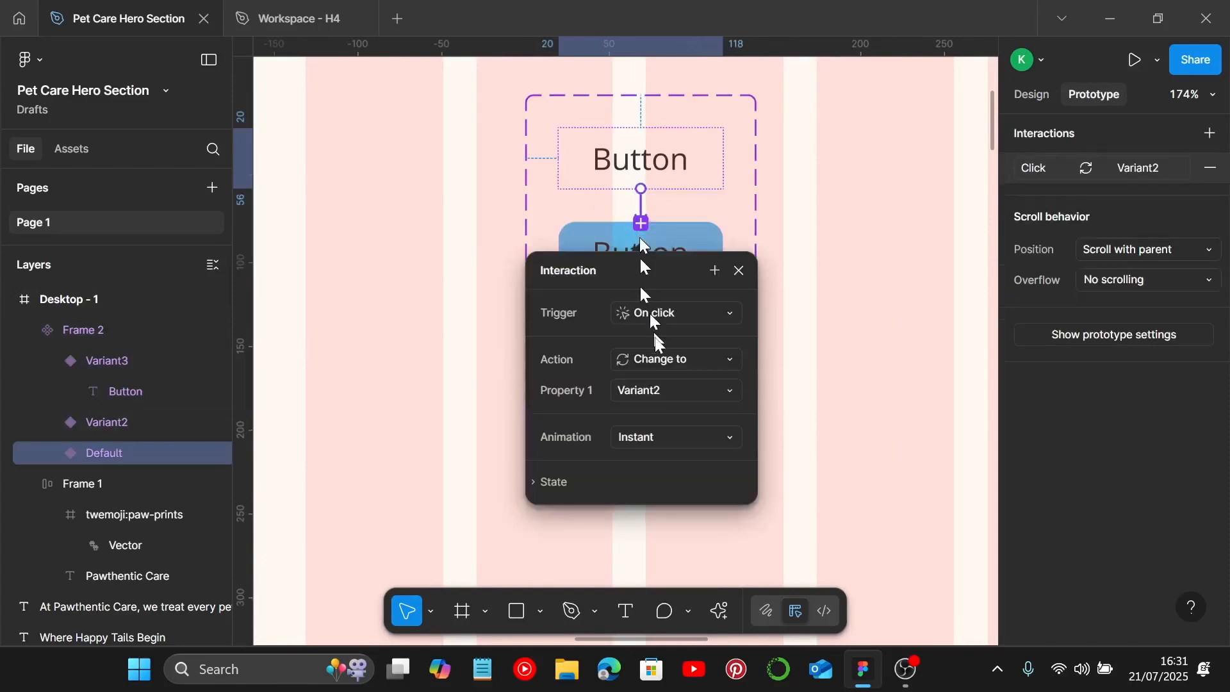
pyautogui.click(717, 322)
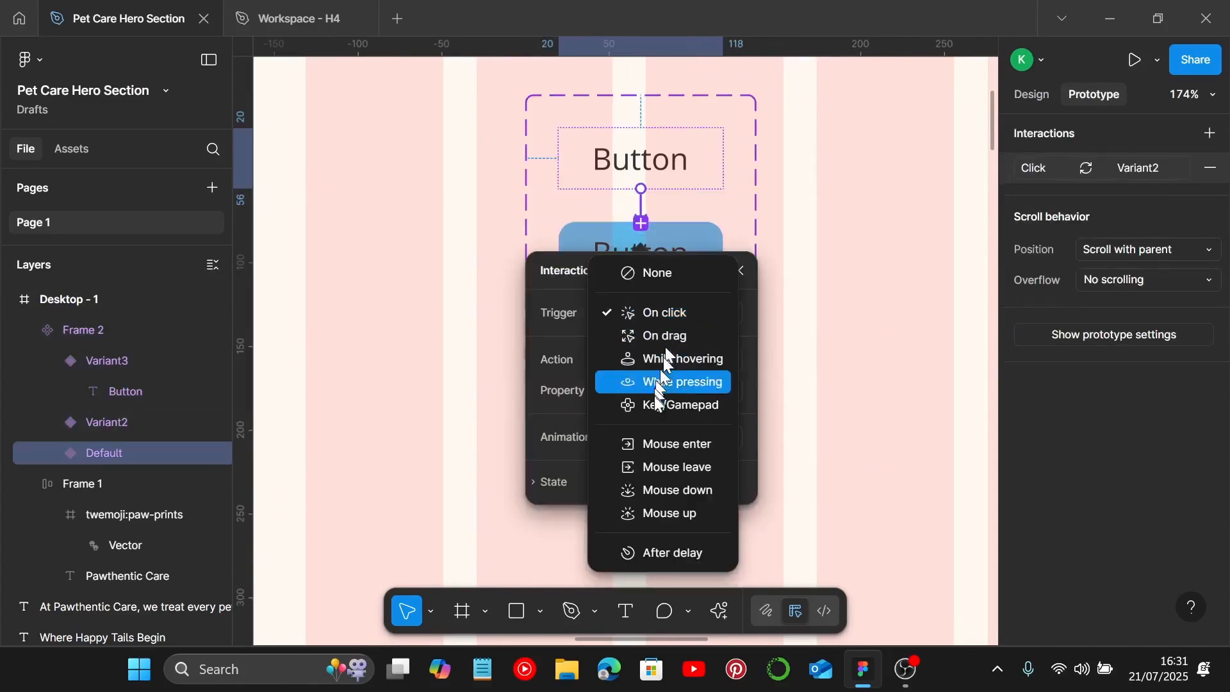
pyautogui.click(678, 365)
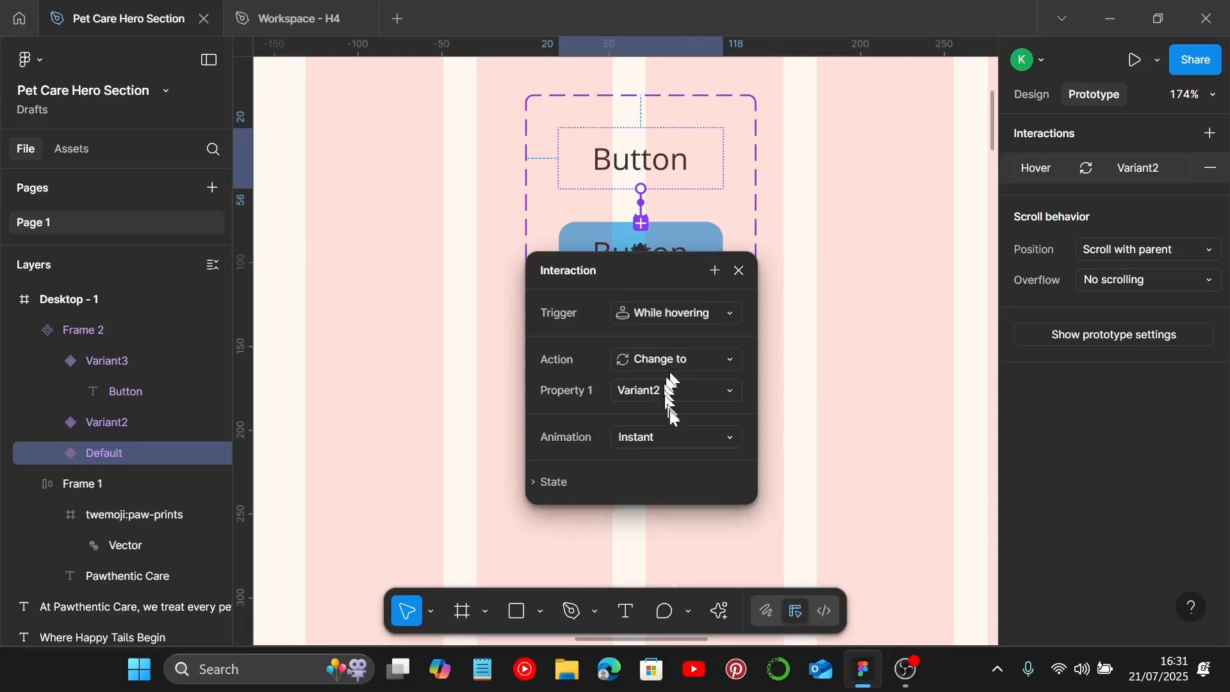
pyautogui.click(675, 437)
pyautogui.click(698, 483)
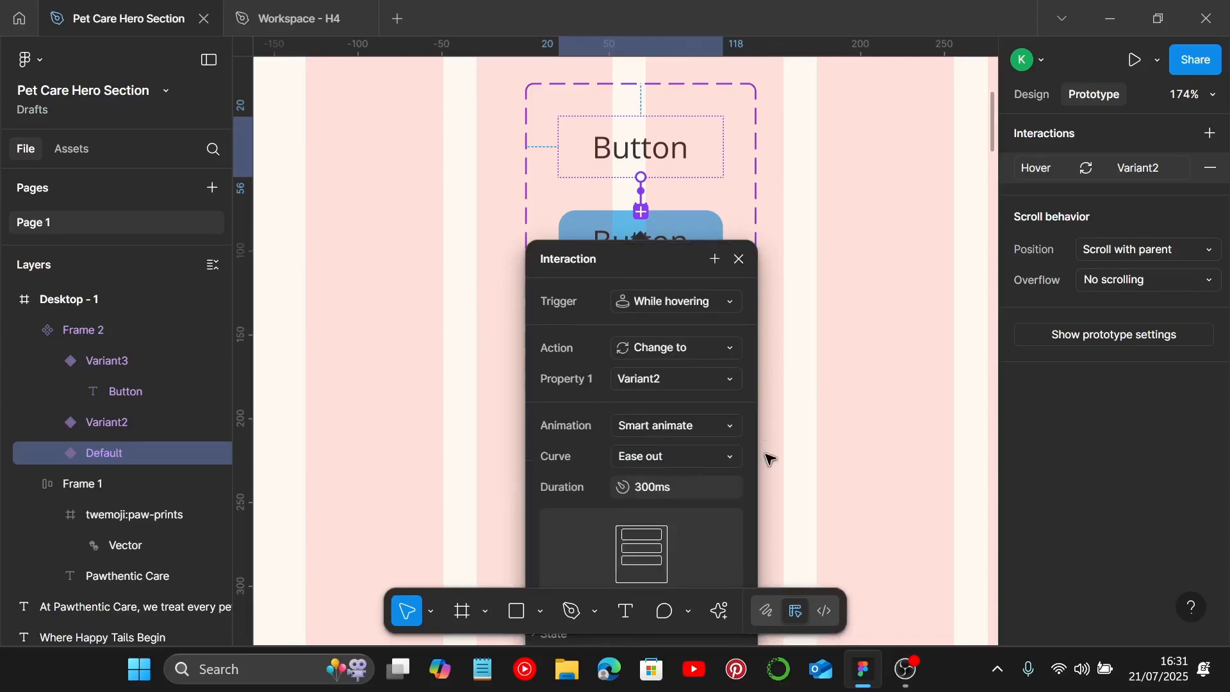
pyautogui.scroll(-2, 808, 426)
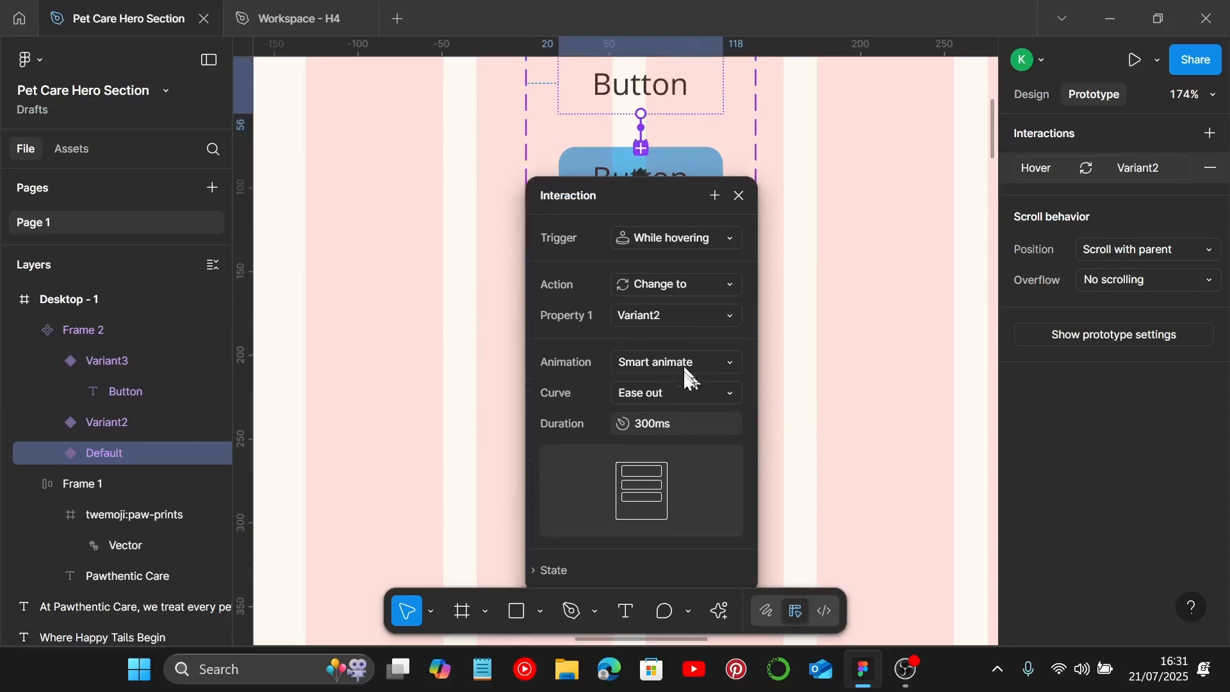
pyautogui.click(685, 388)
pyautogui.click(730, 396)
pyautogui.click(826, 411)
# Step: Add a While pressing interaction from Variant2 changing to Variant3
pyautogui.scroll(2, 816, 409)
pyautogui.click(640, 234)
pyautogui.click(640, 236)
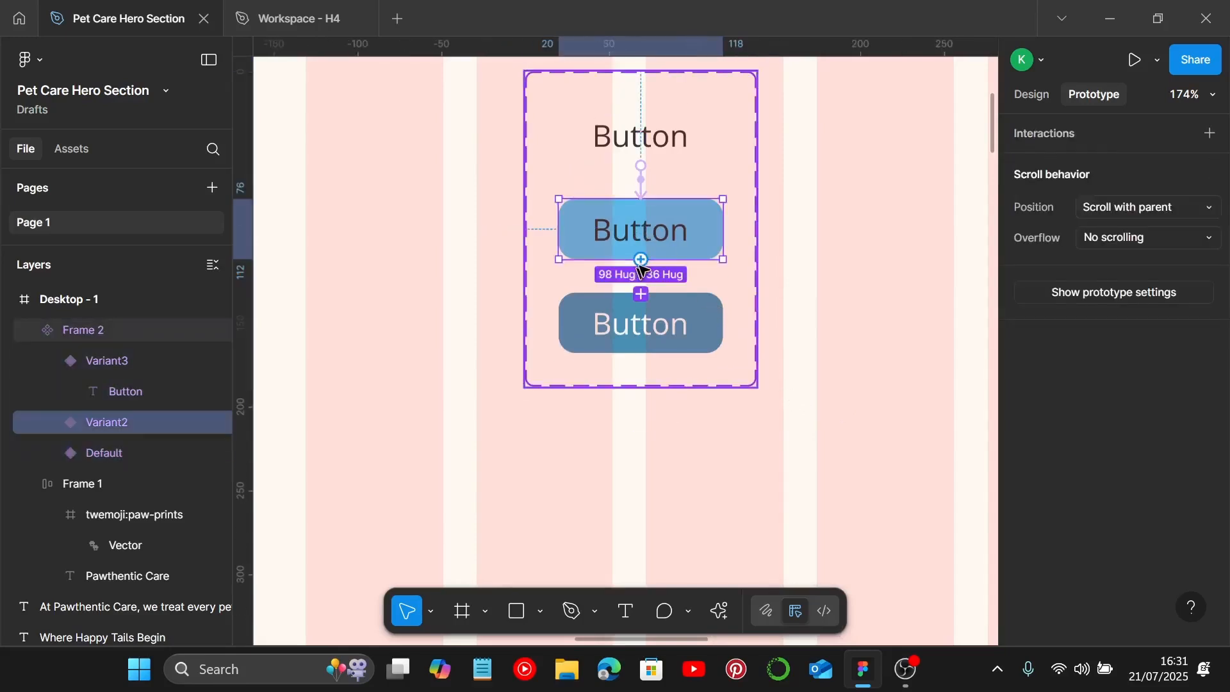
pyautogui.moveTo(641, 259); pyautogui.dragTo(642, 323)
pyautogui.click(681, 387)
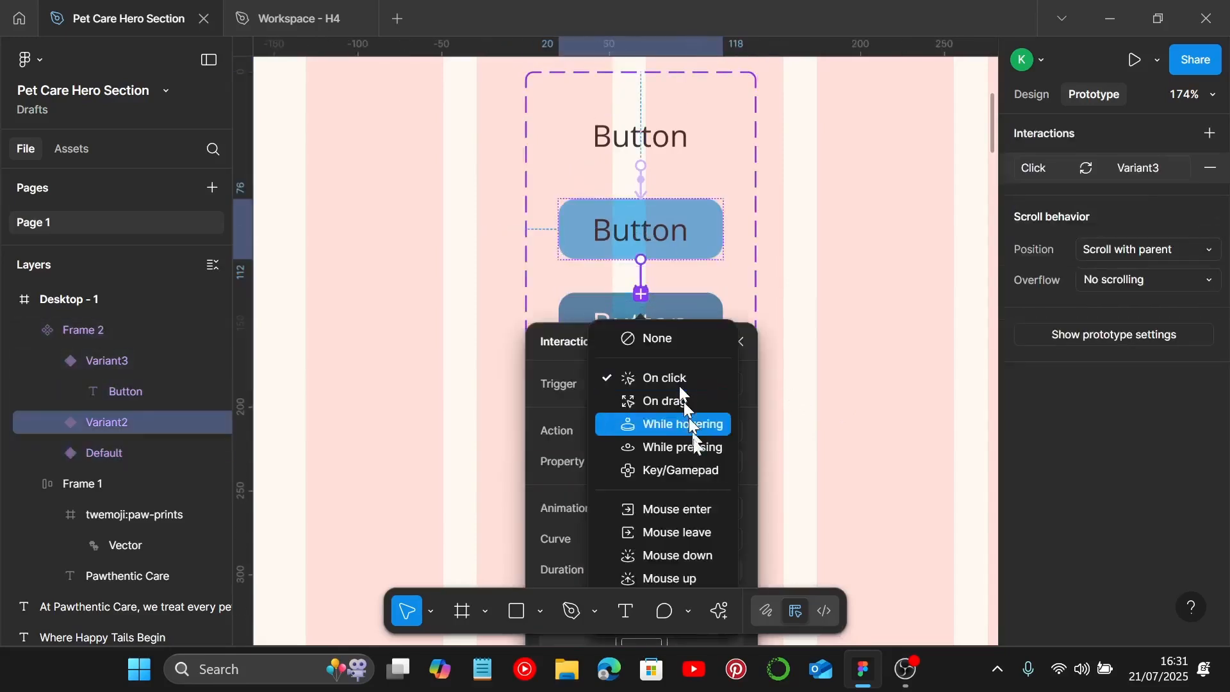
pyautogui.click(708, 442)
pyautogui.scroll(-4, 772, 424)
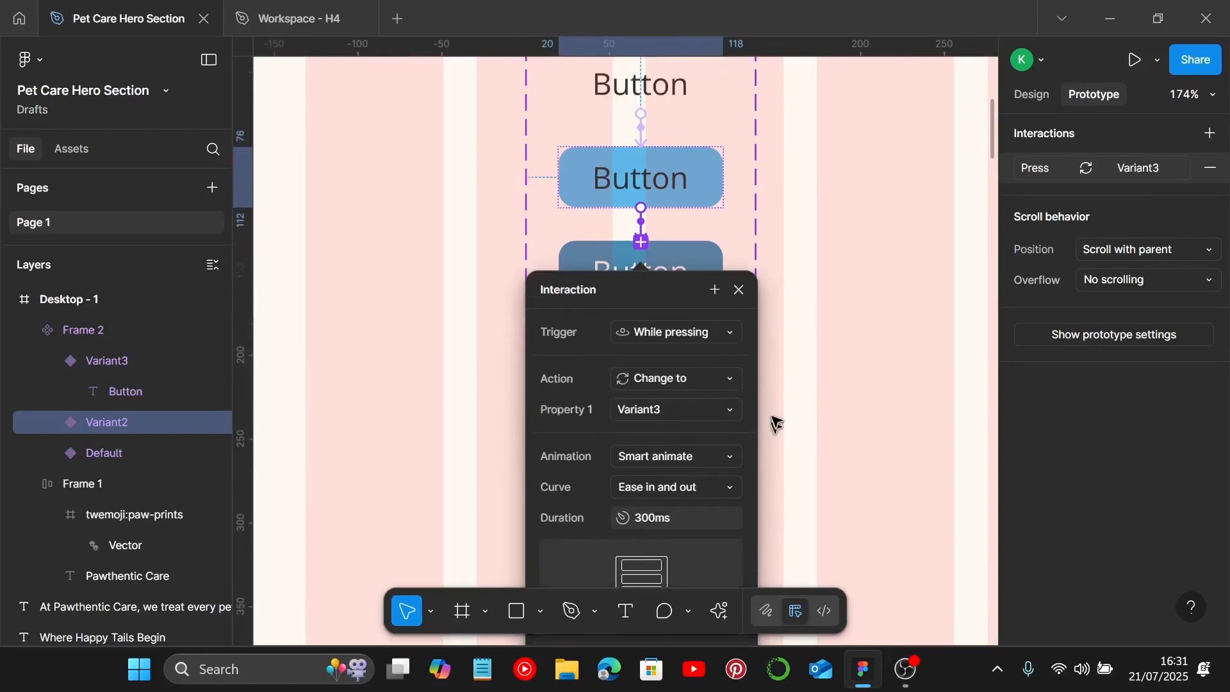
pyautogui.click(840, 341)
# Step: Move the button component set out of the desktop frame onto the canvas above it
pyautogui.scroll(-6, 841, 340)
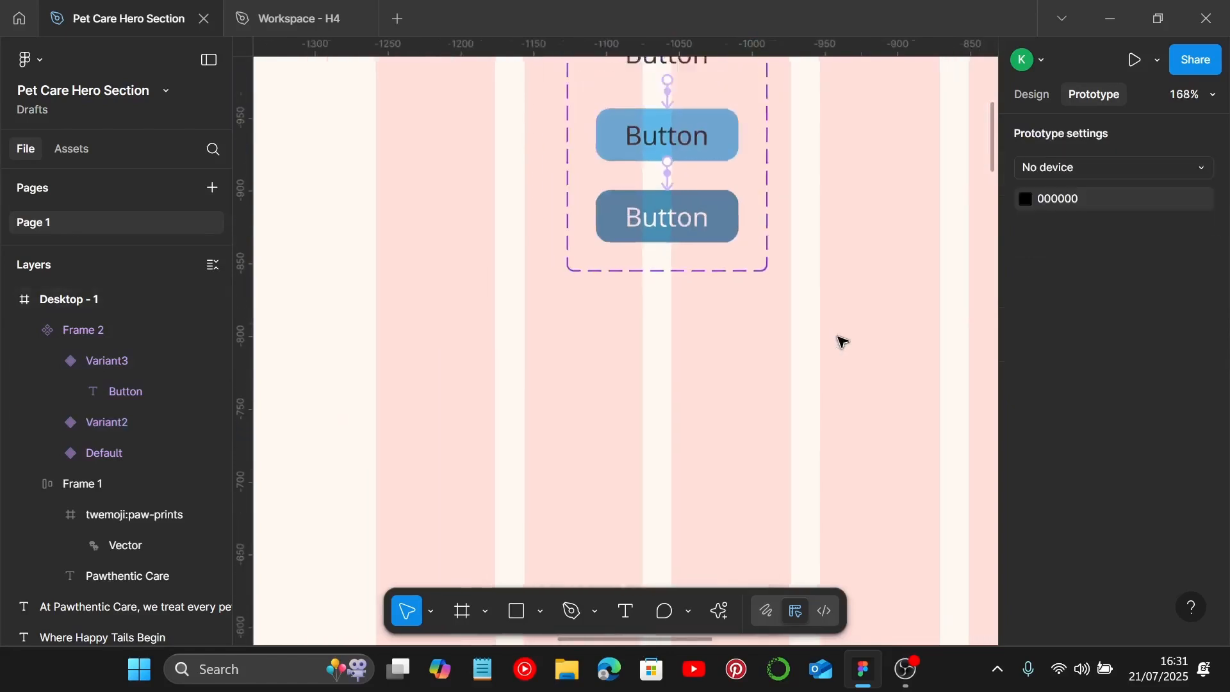
pyautogui.click(814, 277)
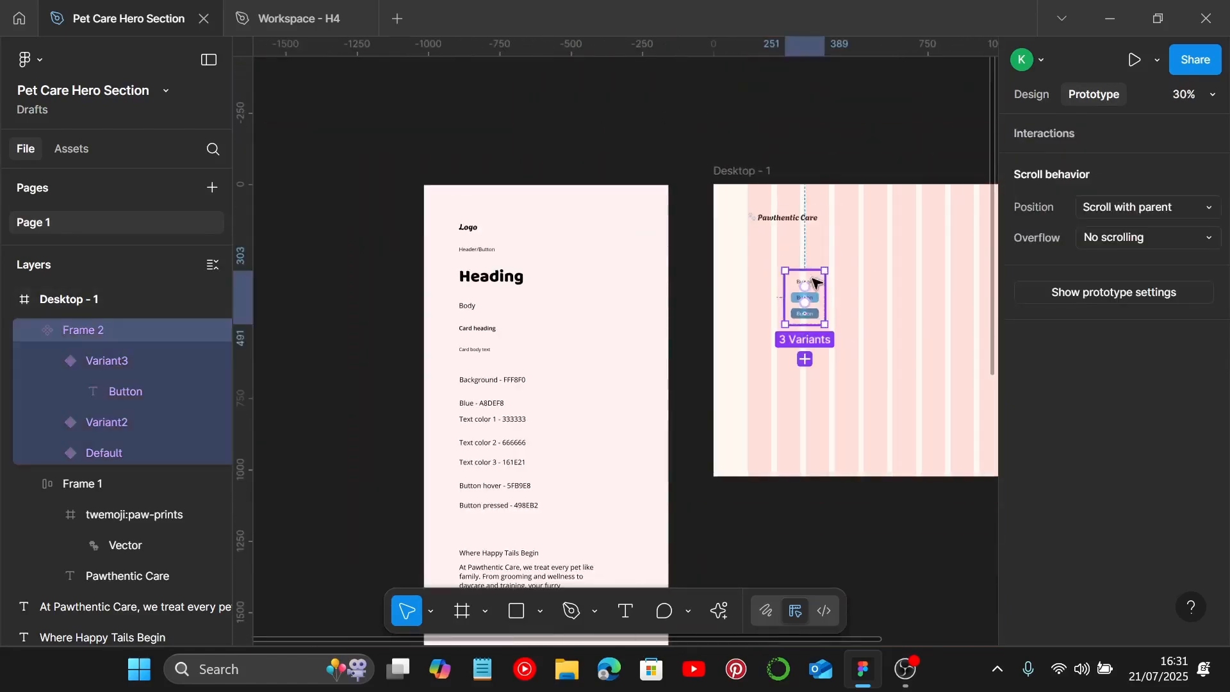
pyautogui.moveTo(817, 286); pyautogui.dragTo(687, 110)
pyautogui.scroll(2, 687, 111)
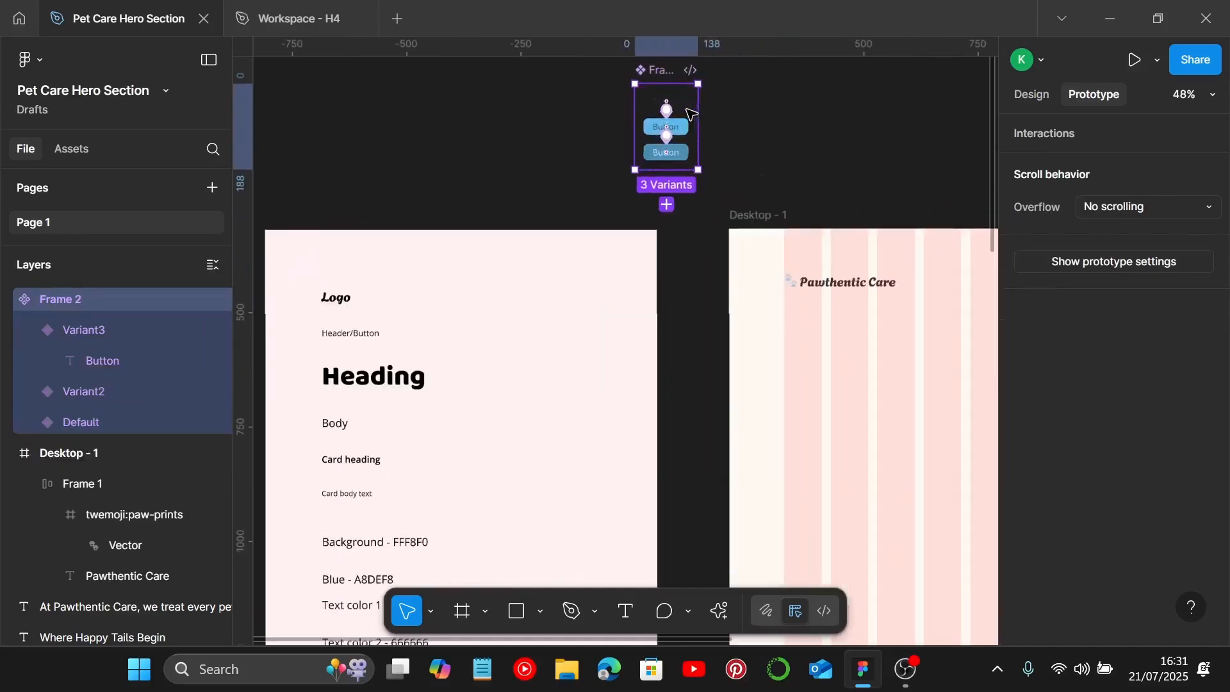
pyautogui.scroll(2, 692, 167)
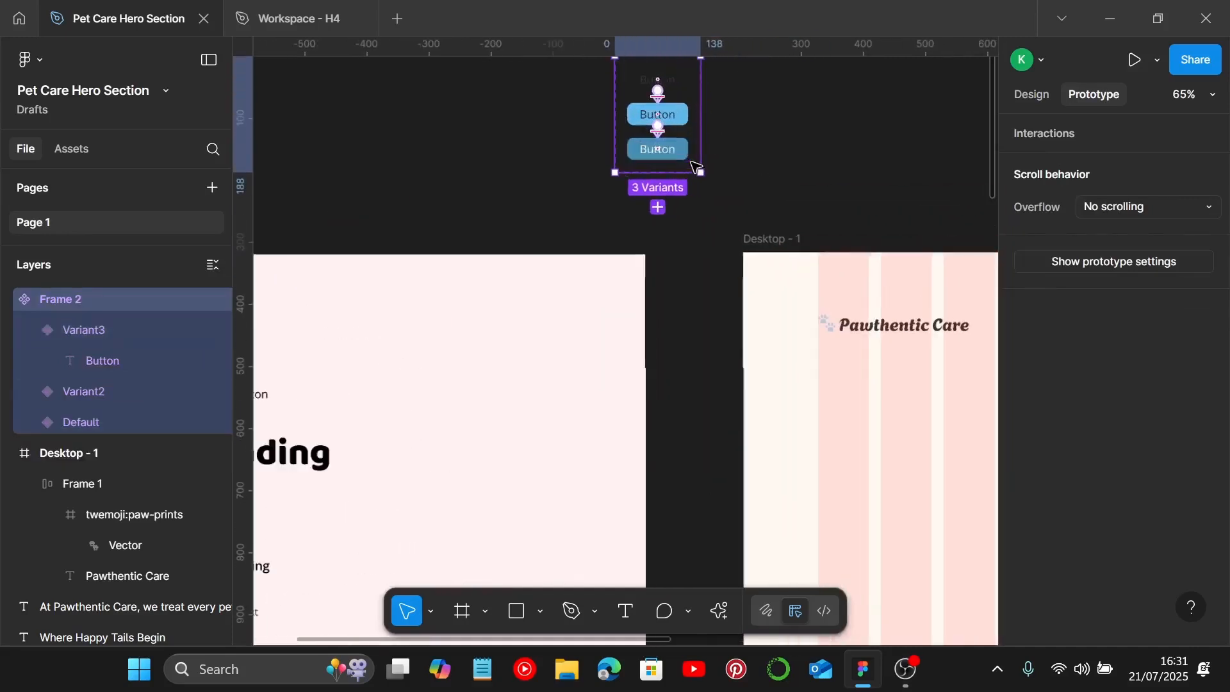
# Step: Place an instance of the default button inside the desktop frame near the top, at about X 671, Y 84
pyautogui.click(678, 82)
pyautogui.moveTo(678, 82); pyautogui.dragTo(888, 433)
pyautogui.hscroll(5, 833, 430)
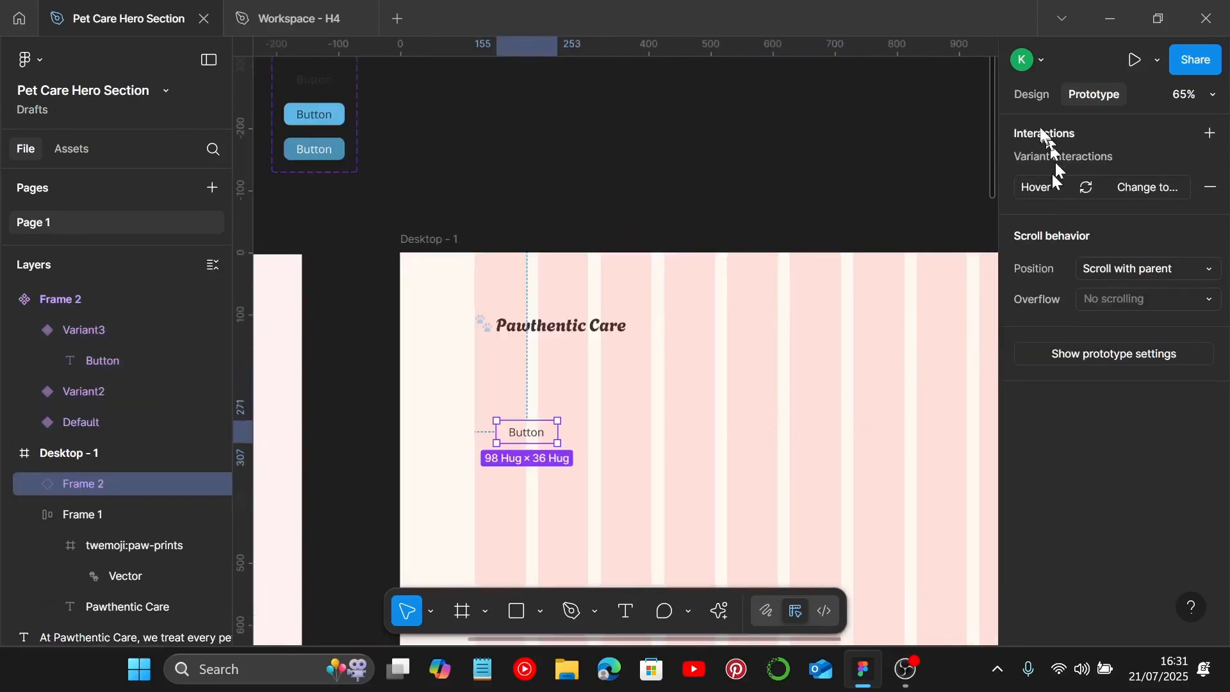
pyautogui.click(1037, 94)
pyautogui.moveTo(534, 436); pyautogui.dragTo(851, 321)
pyautogui.hscroll(5, 851, 320)
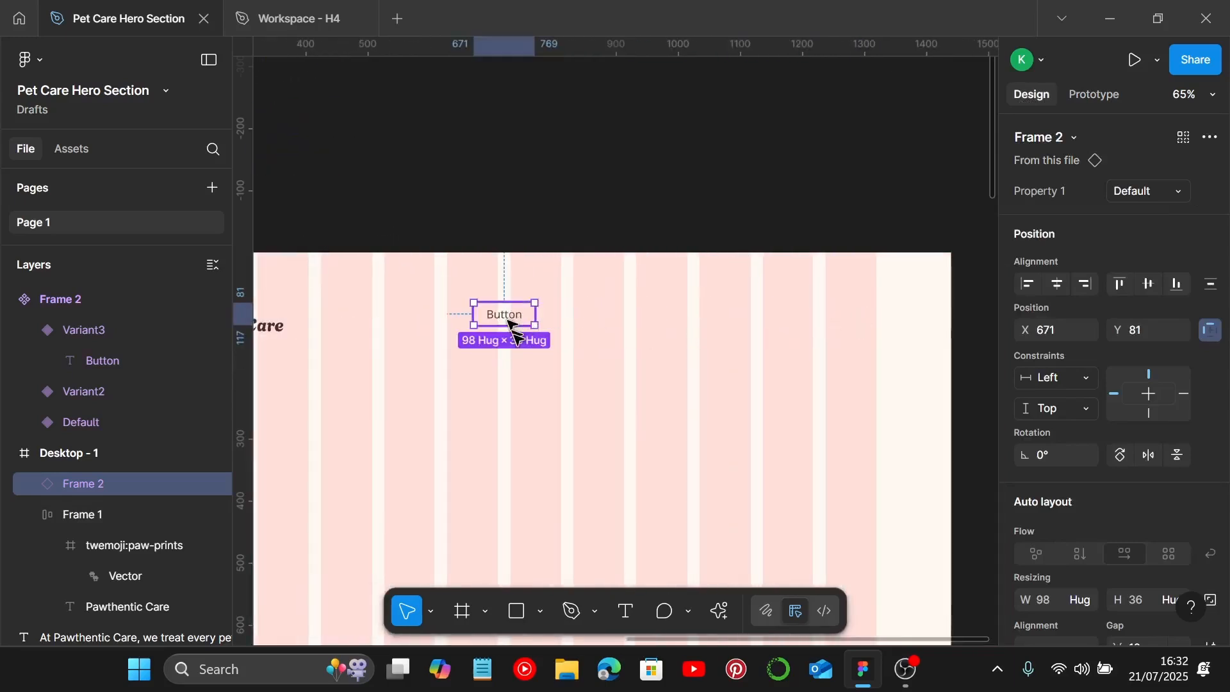
pyautogui.moveTo(510, 325); pyautogui.dragTo(510, 351)
# Step: Duplicate the button instance into a horizontal row of five navigation buttons across the top of the frame
pyautogui.scroll(5, 522, 346)
pyautogui.doubleClick(526, 342)
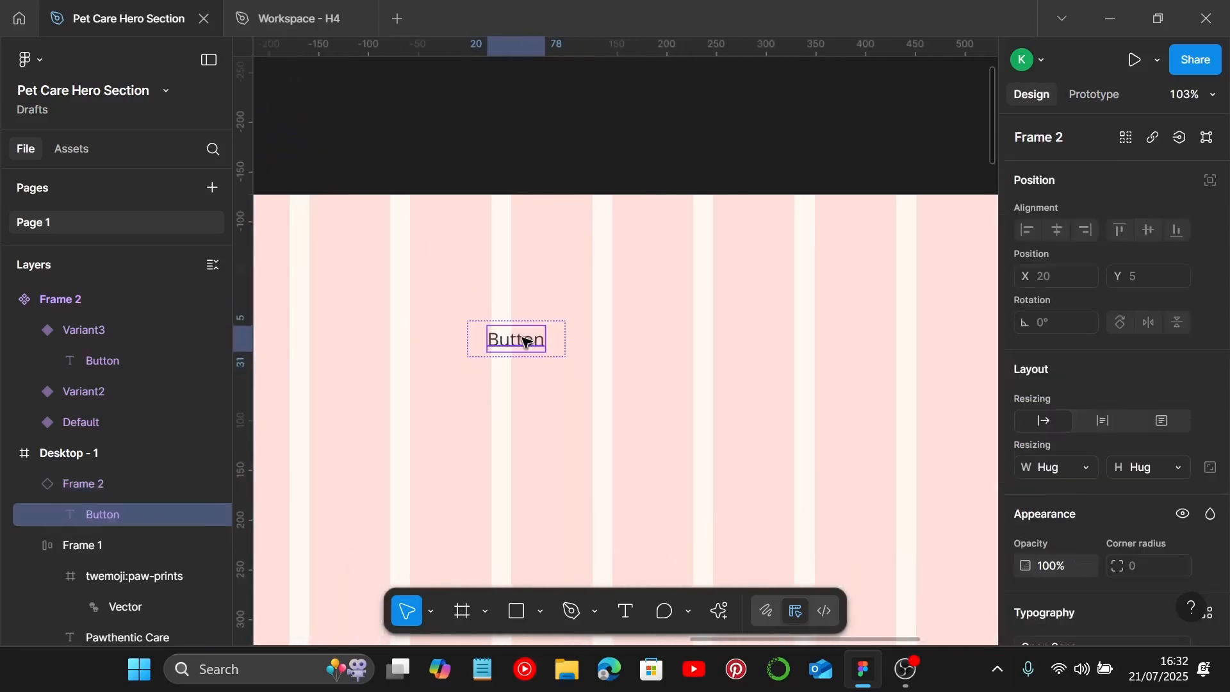
pyautogui.click(605, 356)
pyautogui.moveTo(521, 352); pyautogui.dragTo(713, 294)
pyautogui.moveTo(579, 298); pyautogui.dragTo(855, 314)
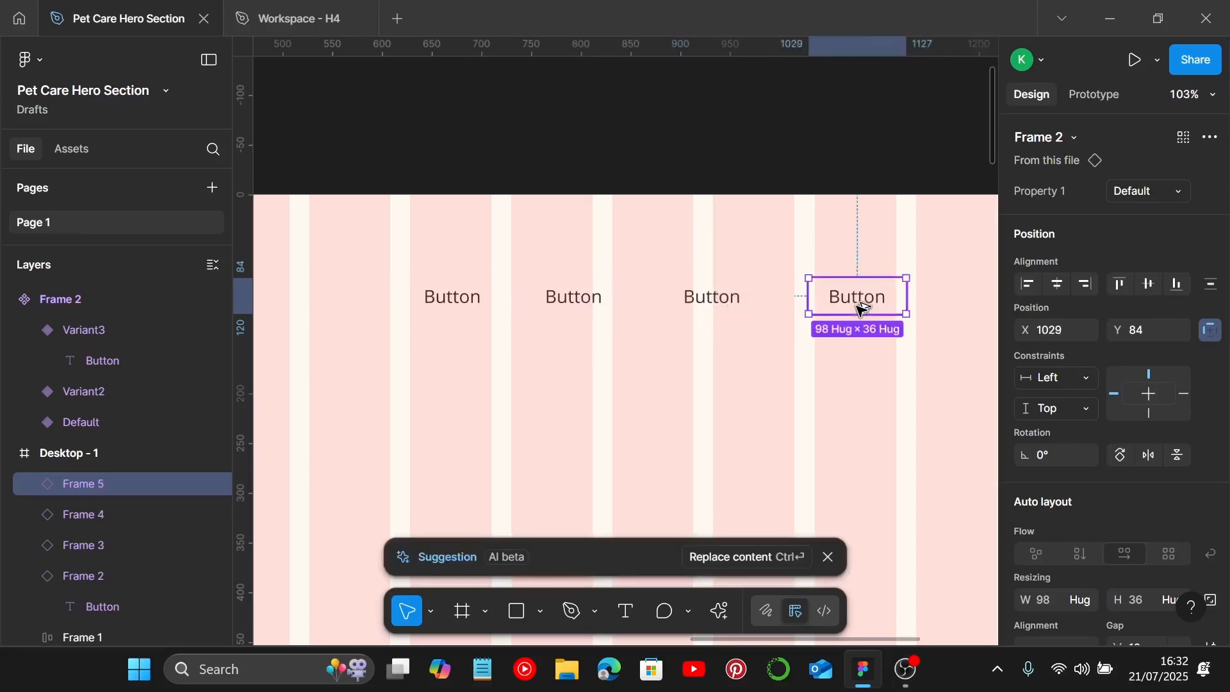
pyautogui.hscroll(5, 836, 313)
pyautogui.moveTo(647, 299); pyautogui.dragTo(799, 302)
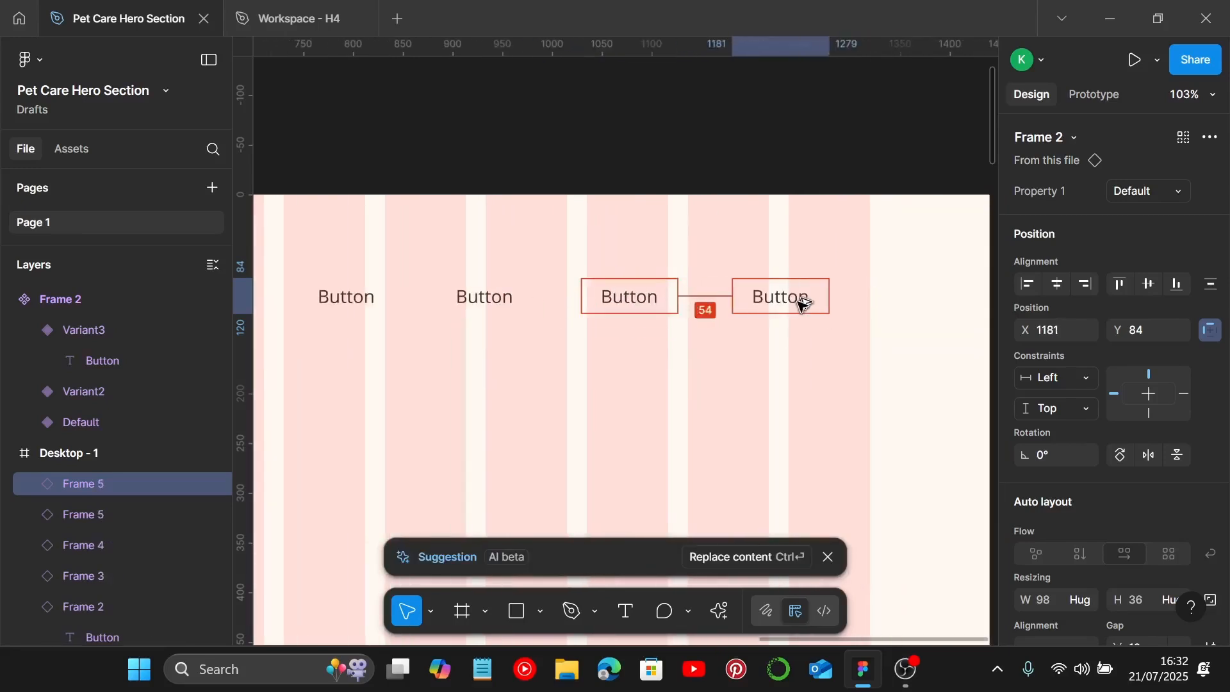
# Step: Change the first navigation button's label to Home
pyautogui.hscroll(-5, 637, 298)
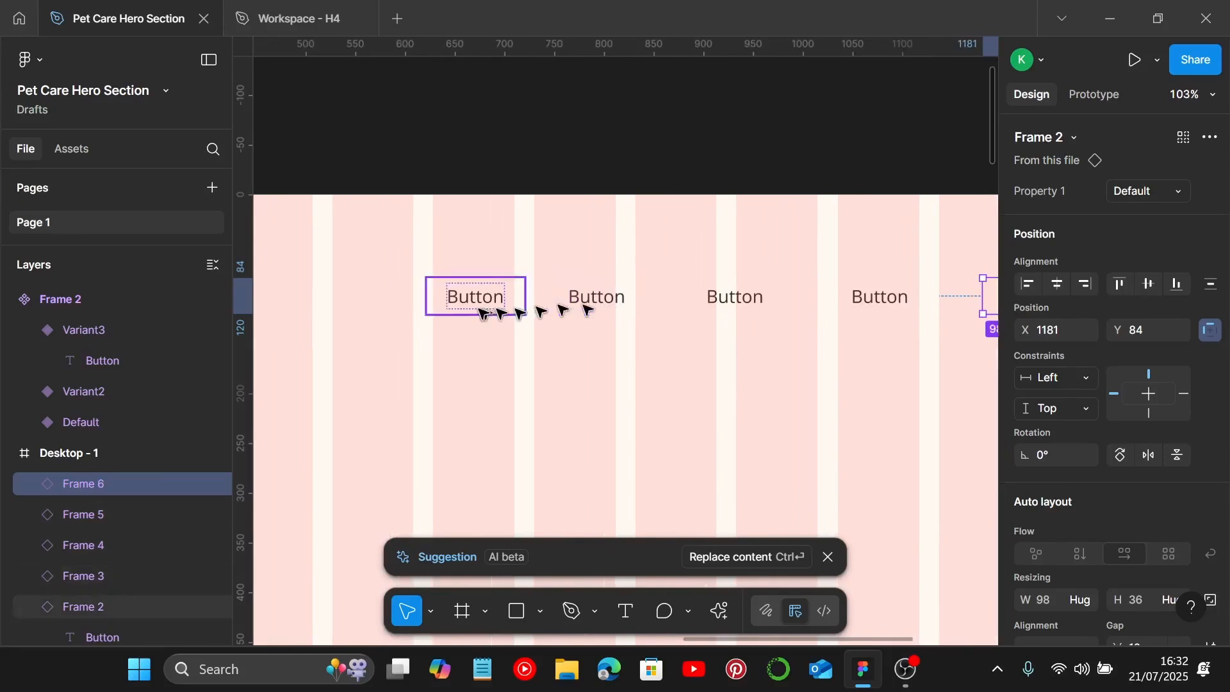
pyautogui.doubleClick(487, 304)
pyautogui.doubleClick(486, 304)
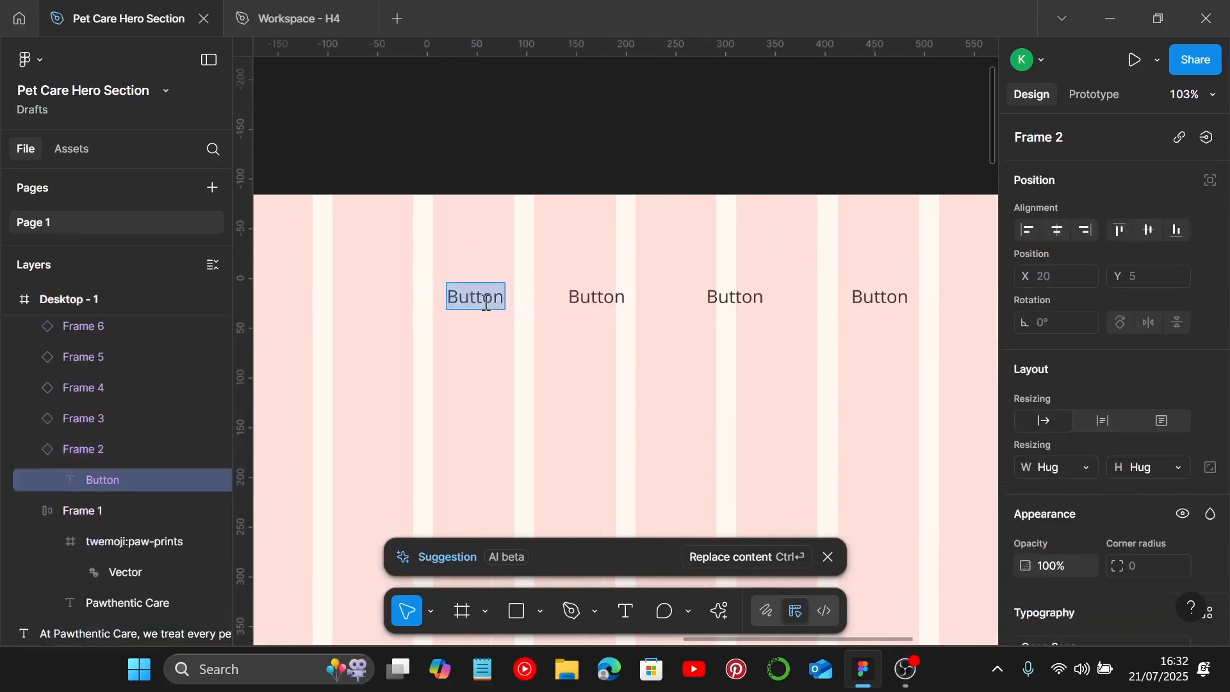
pyautogui.write('Home')
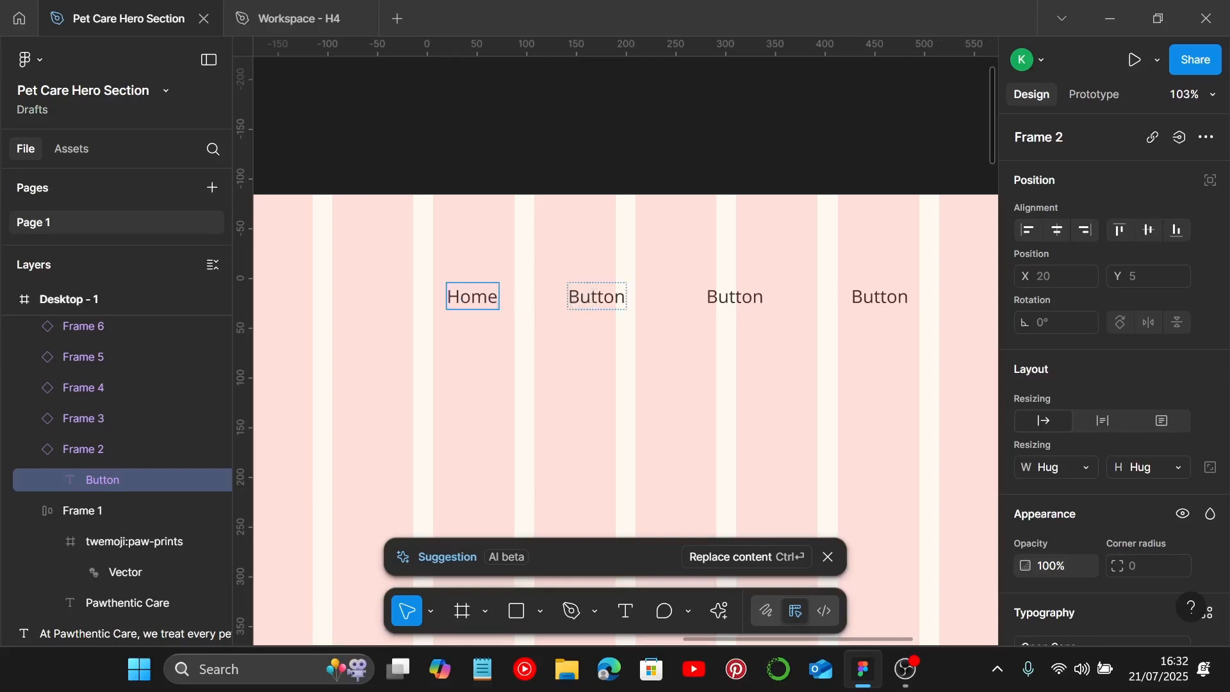
# Step: Change the second and third navigation button labels to Services and About
pyautogui.doubleClick(598, 294)
pyautogui.write('Ser')
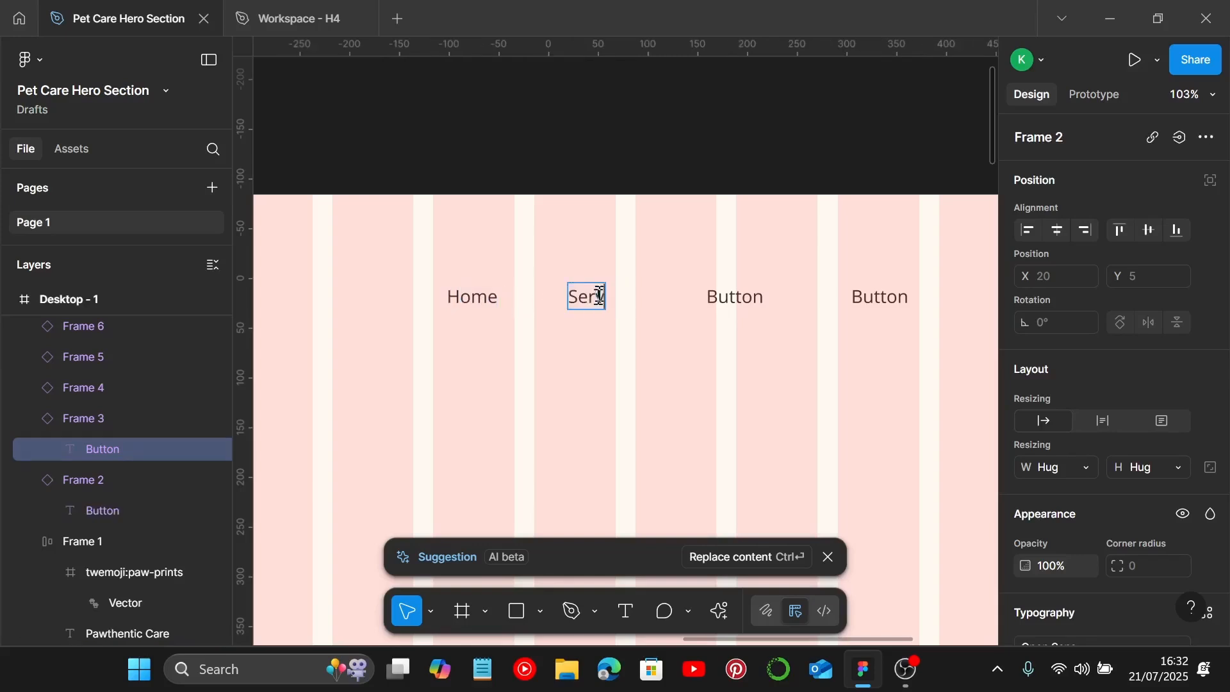
pyautogui.write('vices')
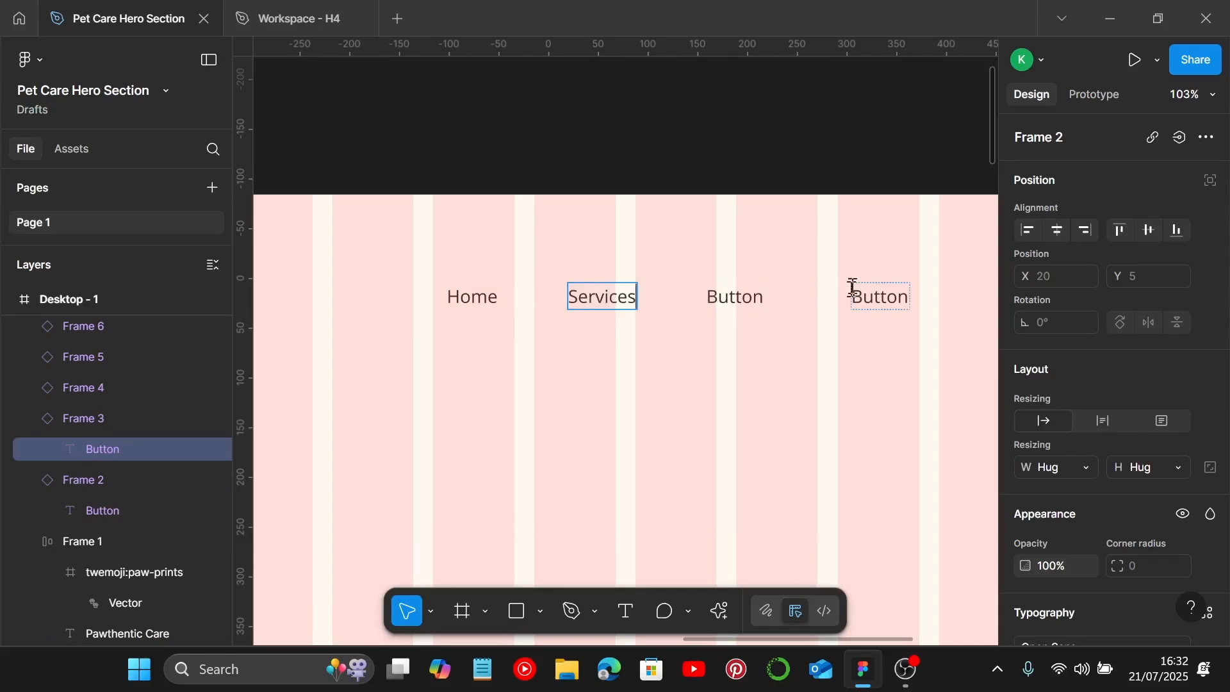
pyautogui.doubleClick(755, 302)
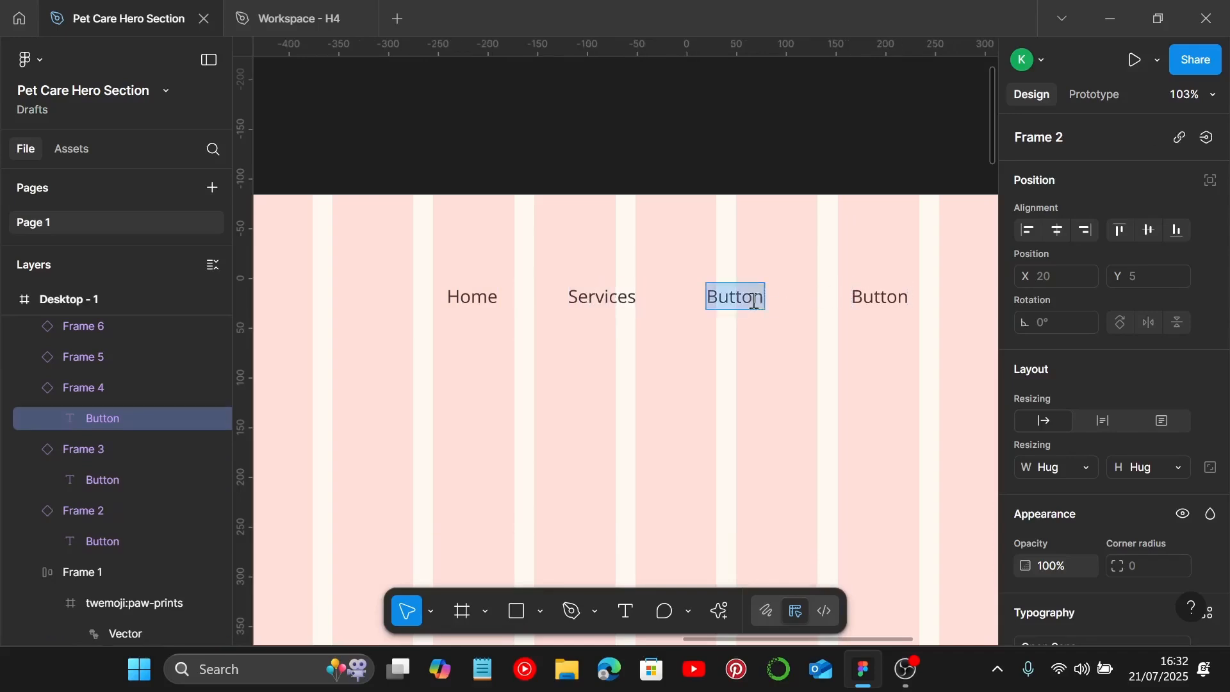
pyautogui.write('About')
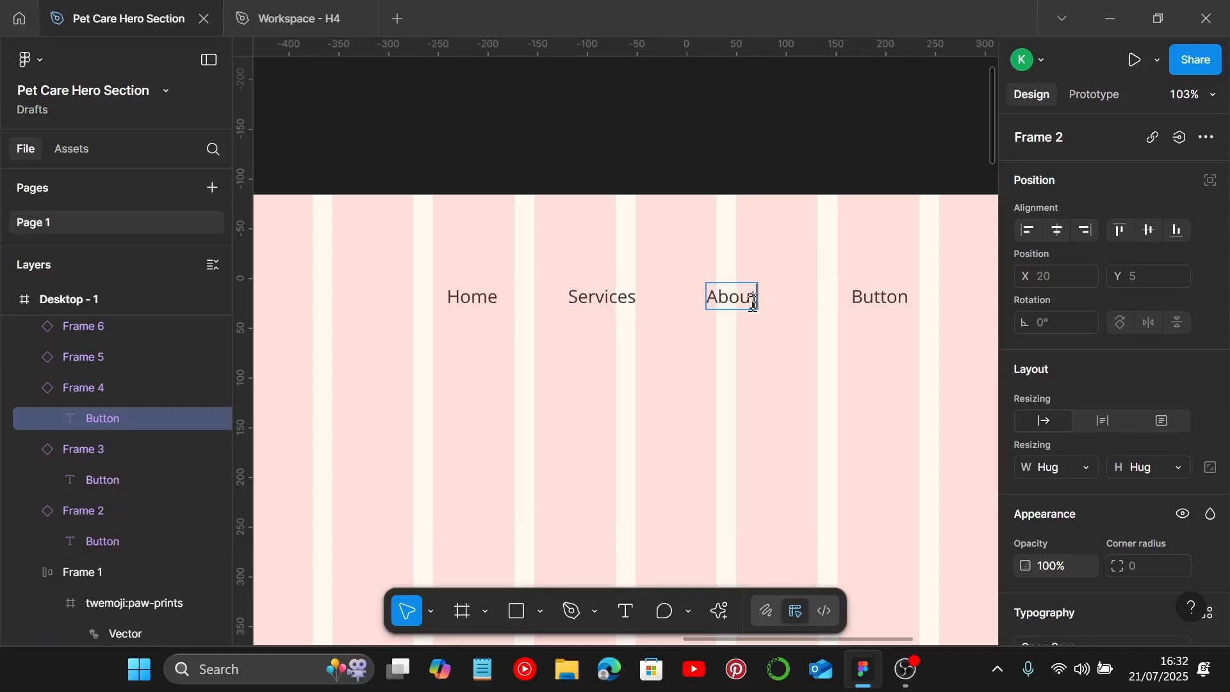
# Step: Change the fourth and fifth navigation button labels to Book Now and Contact
pyautogui.hscroll(2, 755, 302)
pyautogui.doubleClick(805, 296)
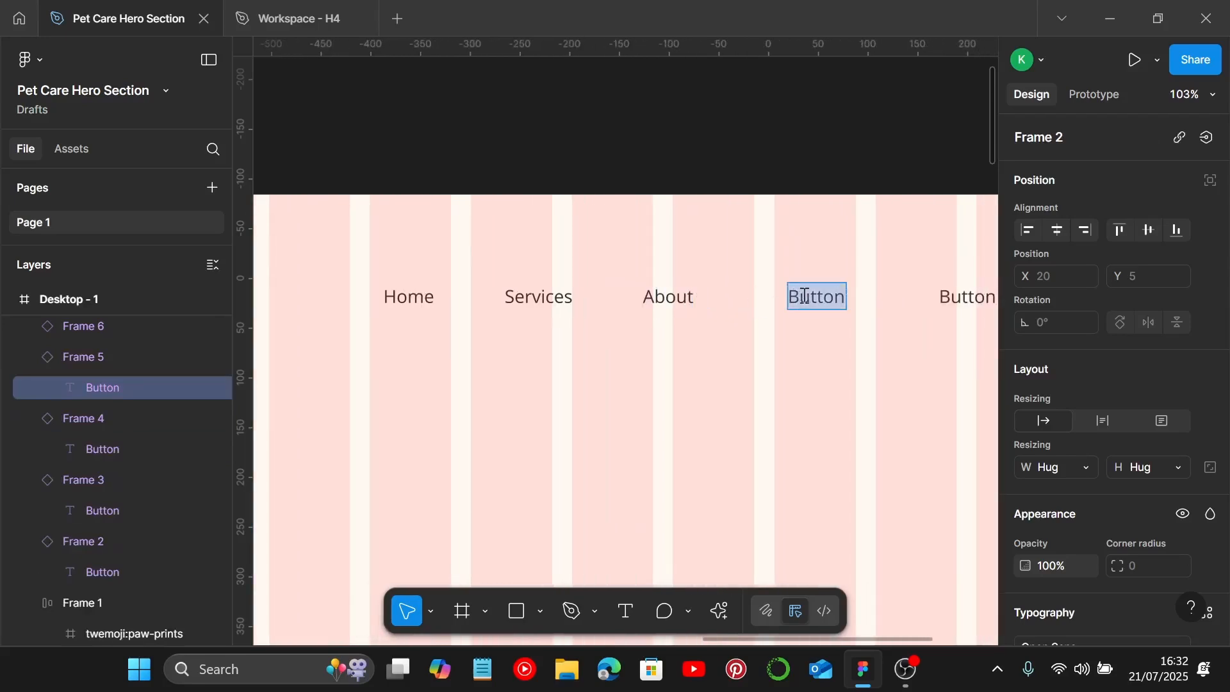
pyautogui.write('Book Now')
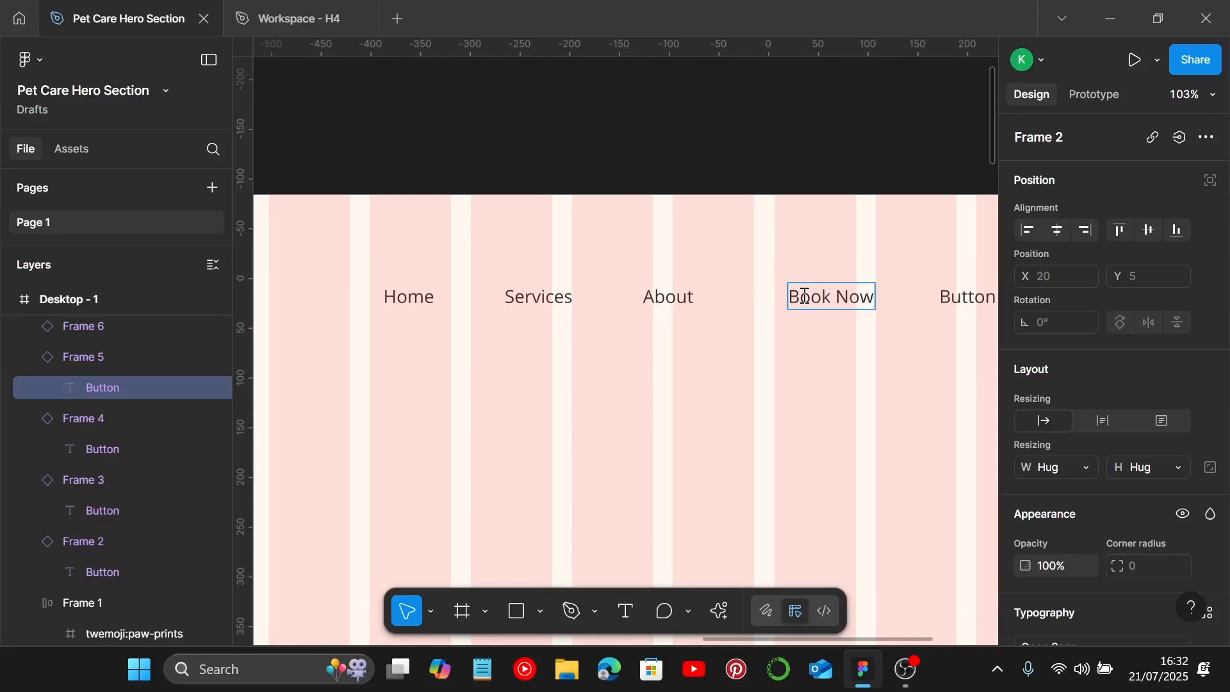
pyautogui.hscroll(3, 805, 296)
pyautogui.doubleClick(853, 299)
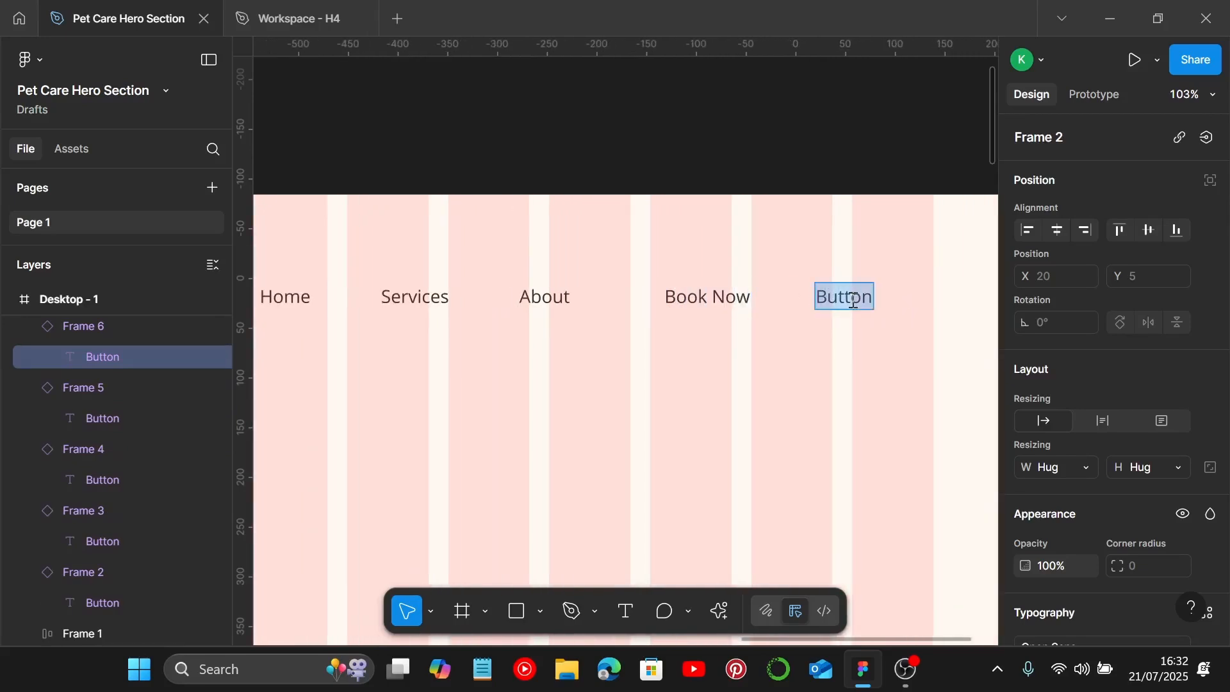
pyautogui.write('Contact')
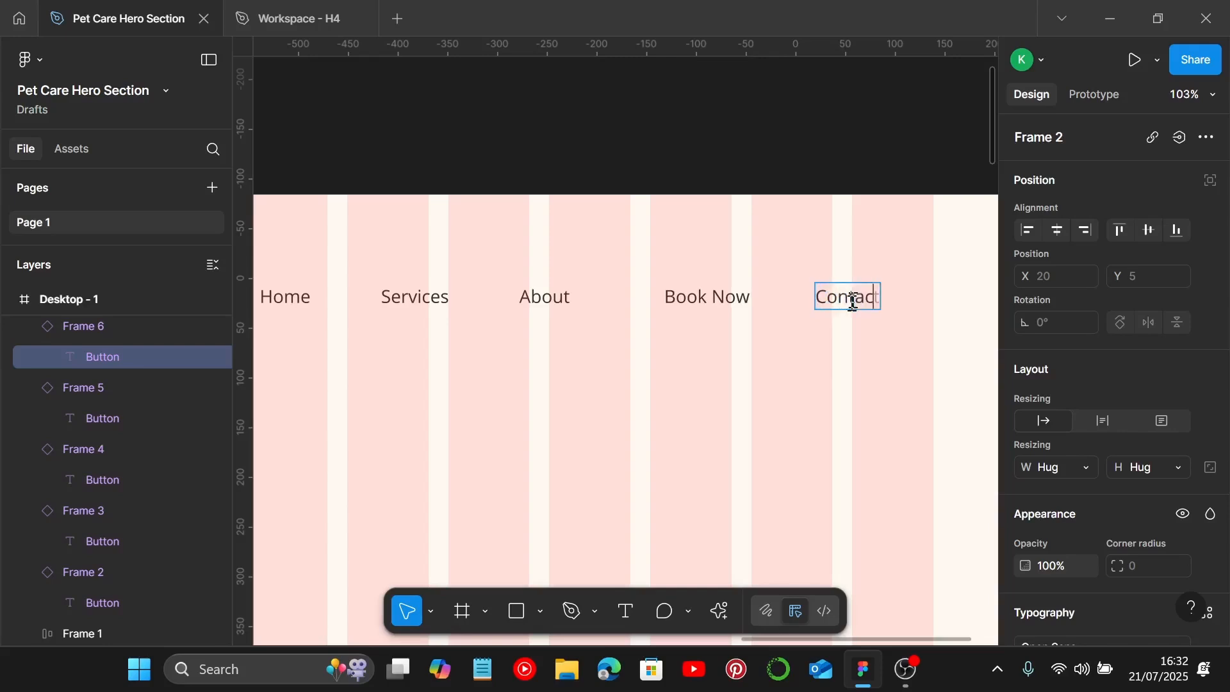
# Step: Select all five navigation buttons and wrap them in a horizontal auto layout frame
pyautogui.scroll(-3, 833, 363)
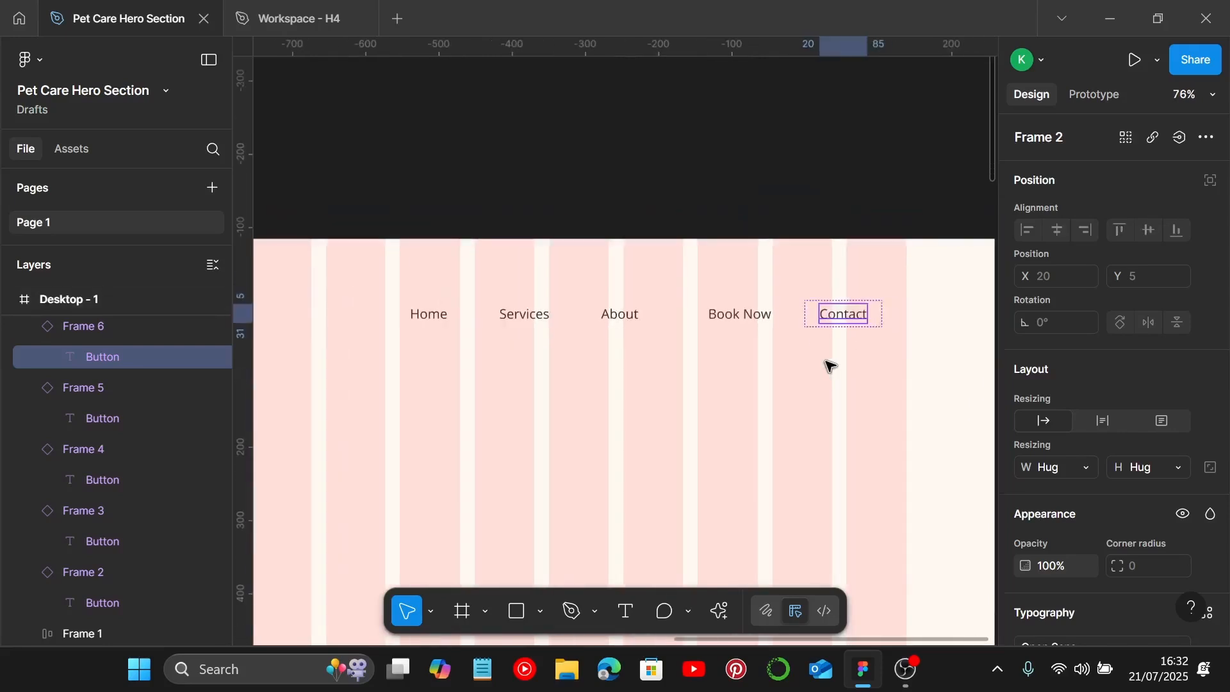
pyautogui.click(836, 359)
pyautogui.keyDown('shift'); pyautogui.click(719, 317); pyautogui.keyUp('shift')
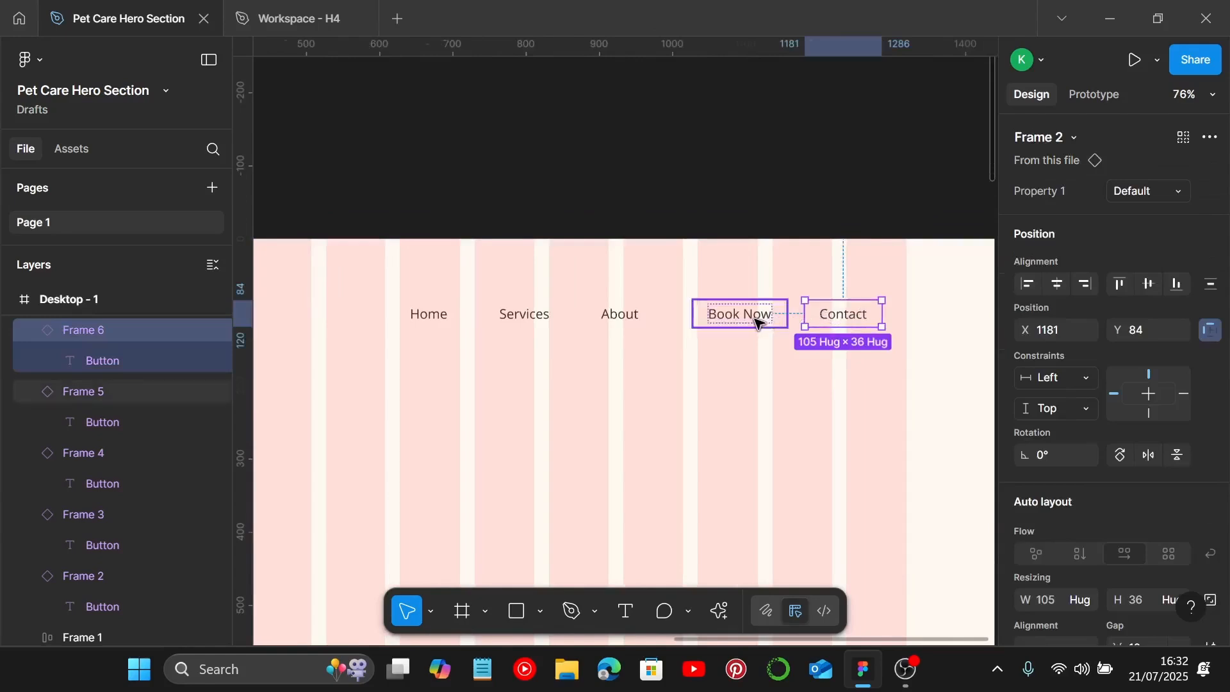
pyautogui.keyDown('shift'); pyautogui.click(599, 317); pyautogui.keyUp('shift')
pyautogui.keyDown('shift'); pyautogui.click(516, 318); pyautogui.keyUp('shift')
pyautogui.keyDown('shift'); pyautogui.click(415, 322); pyautogui.keyUp('shift')
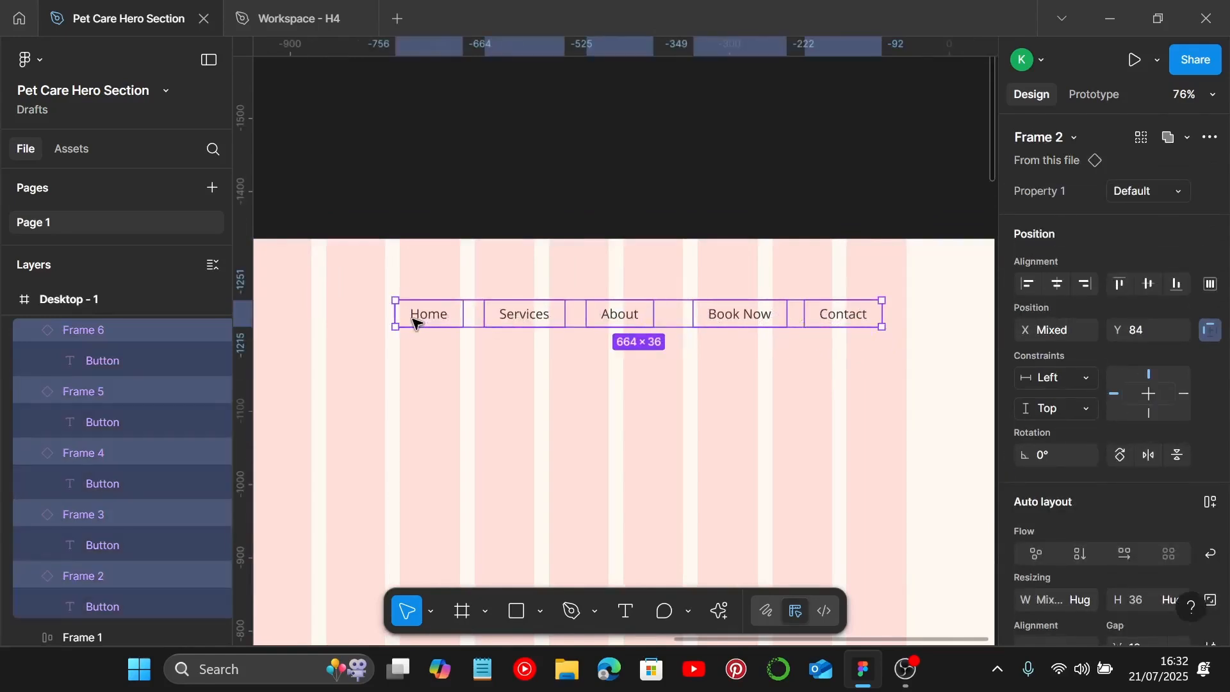
pyautogui.hotkey('shift', 'a')
# Step: Set the navigation row's auto layout gap to 10
pyautogui.scroll(-4, 1178, 501)
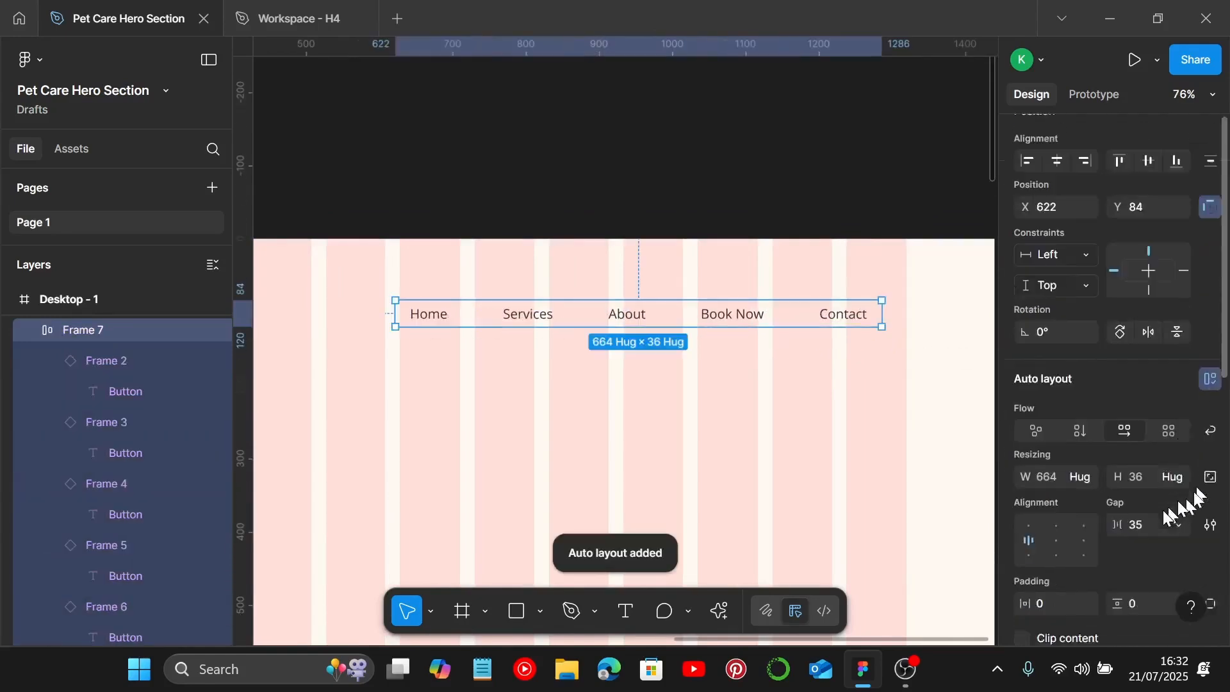
pyautogui.click(1156, 404)
pyautogui.write('10')
pyautogui.press('Return')
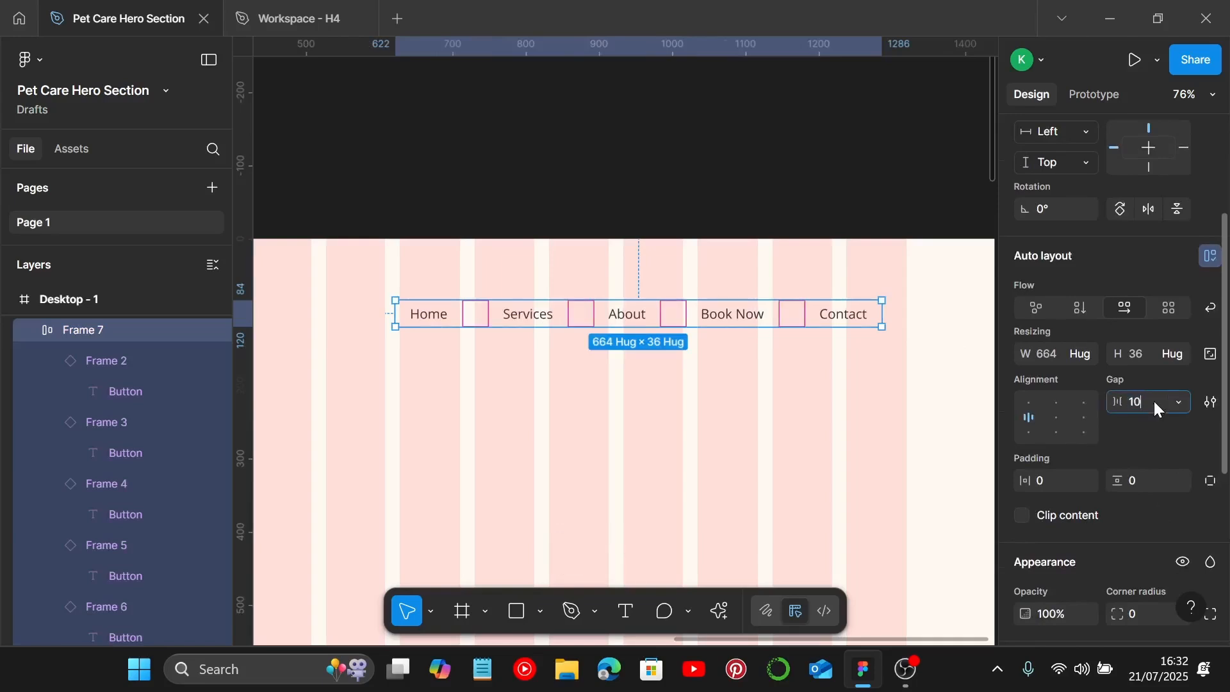
# Step: Wrap the logo and the navigation row together in a horizontal auto layout header frame
pyautogui.scroll(-2, 775, 403)
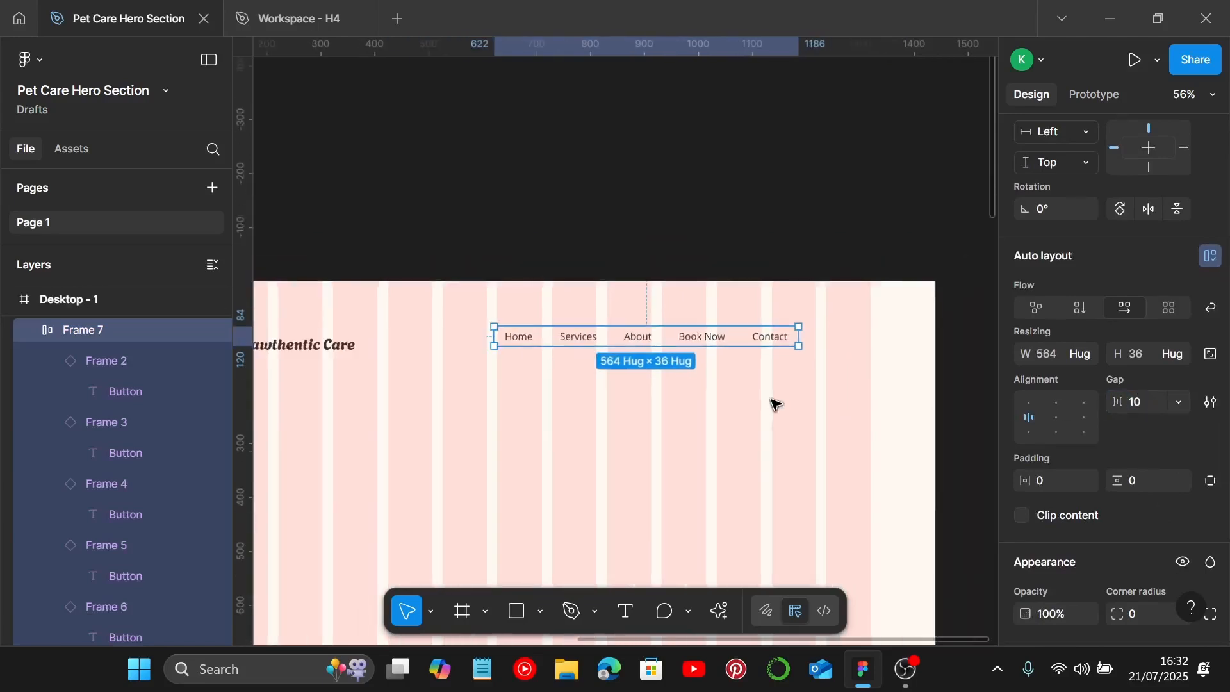
pyautogui.hscroll(-1, 713, 397)
pyautogui.click(710, 392)
pyautogui.moveTo(627, 340); pyautogui.dragTo(679, 351)
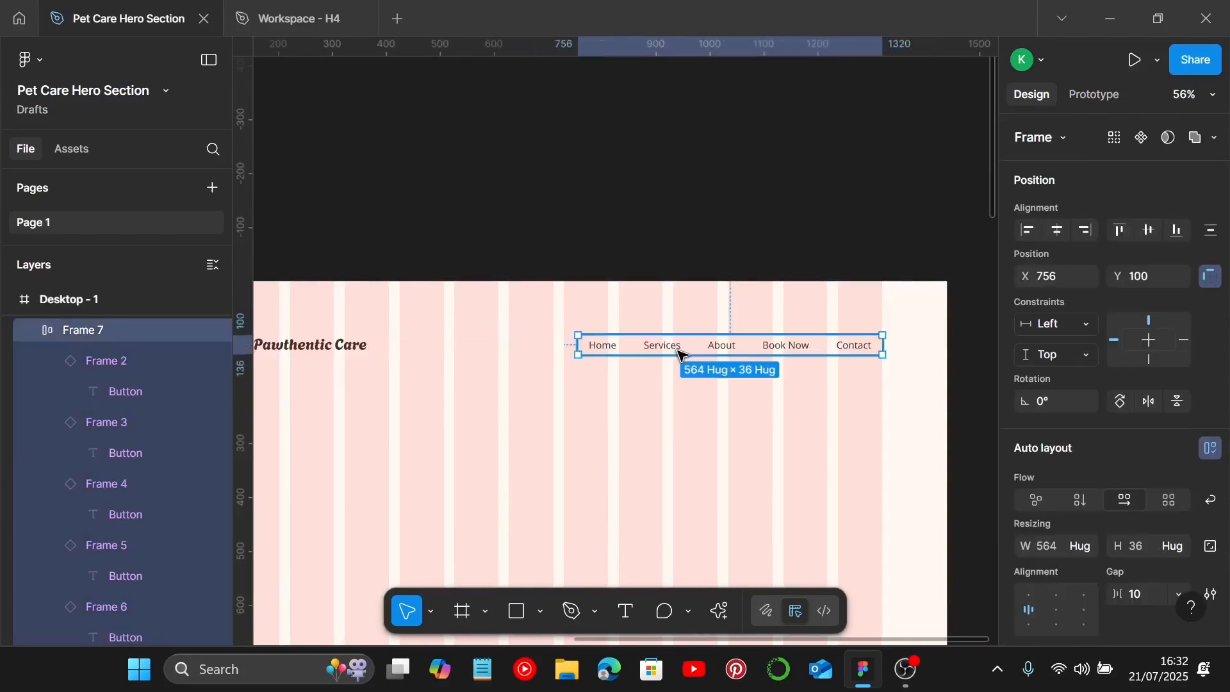
pyautogui.hscroll(-5, 698, 363)
pyautogui.keyDown('shift'); pyautogui.click(549, 354); pyautogui.keyUp('shift')
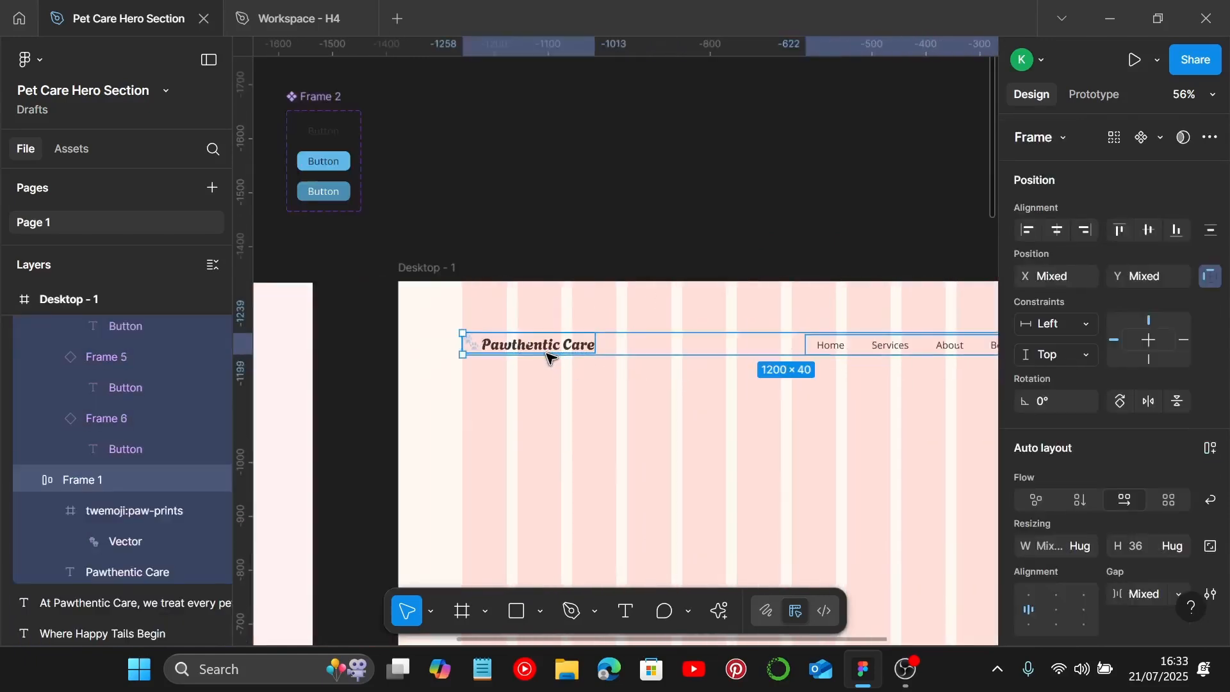
pyautogui.hotkey('shift', 'a')
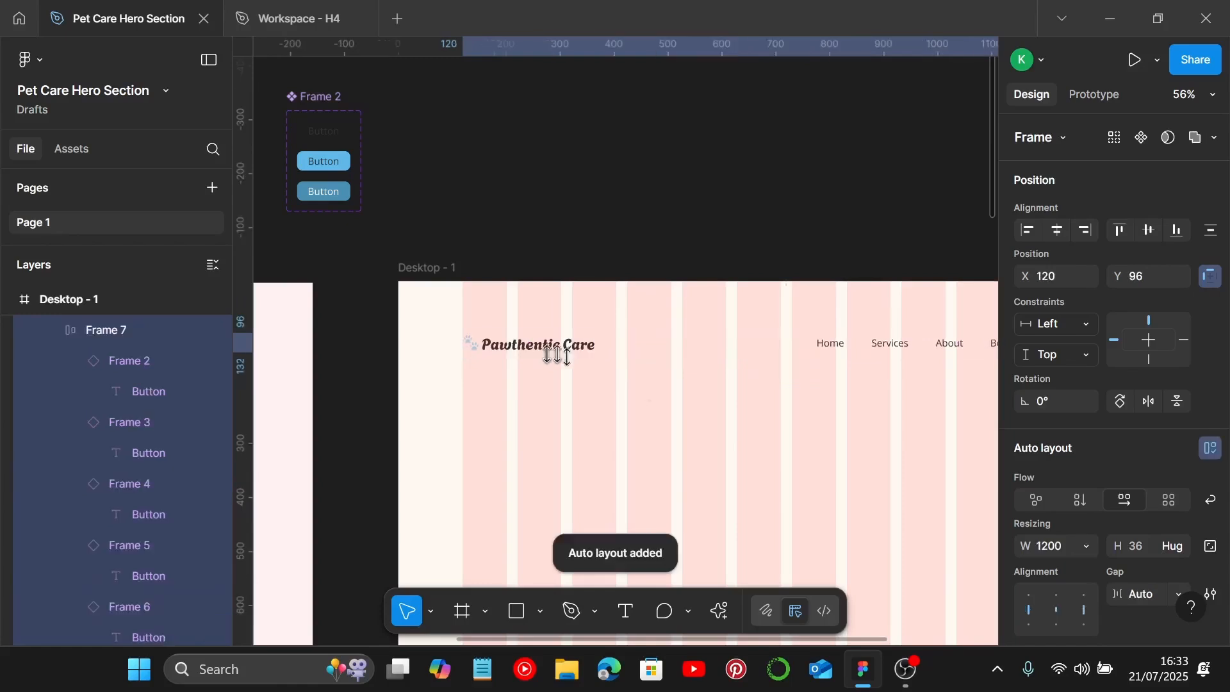
# Step: Nudge the header frame upward until it sits at Y 50 inside the desktop frame
pyautogui.scroll(-3, 1089, 513)
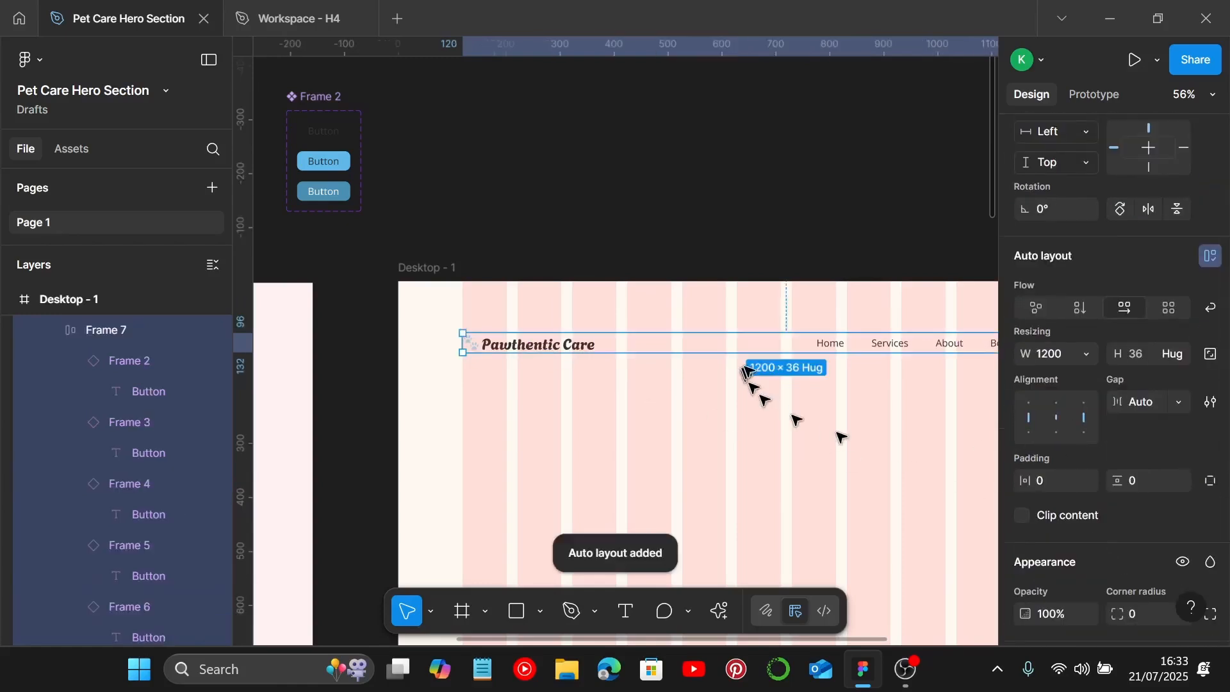
pyautogui.scroll(8, 449, 352)
pyautogui.scroll(-5, 489, 337)
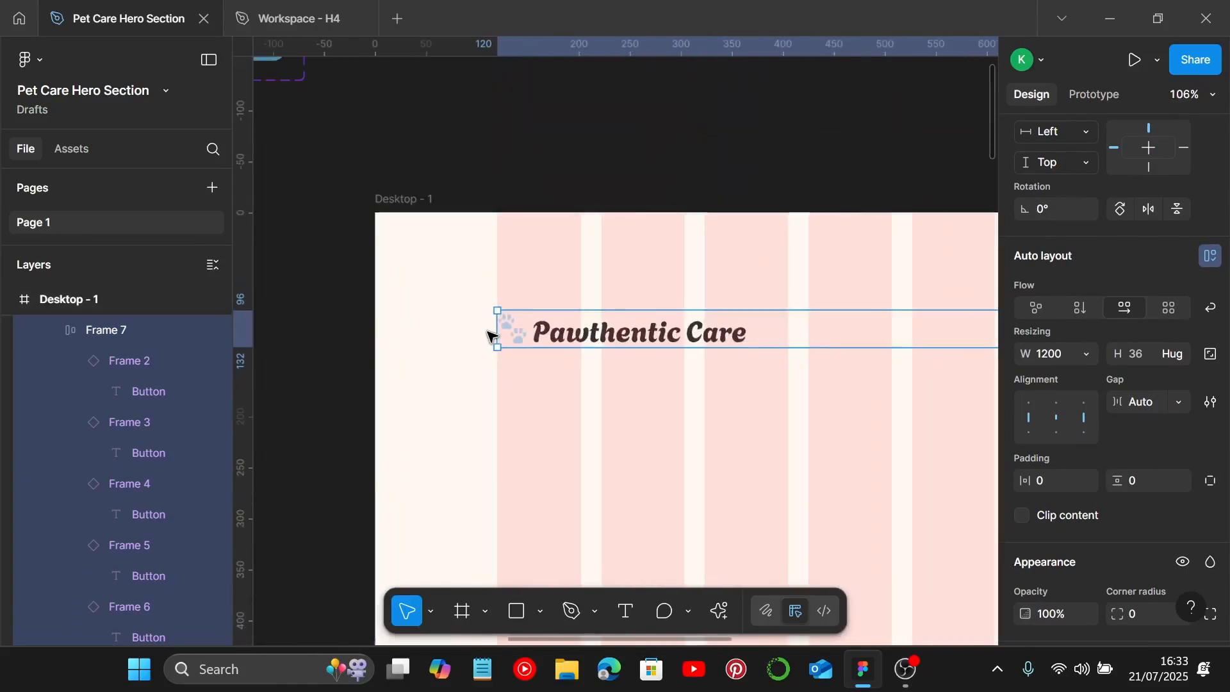
pyautogui.hscroll(15, 490, 336)
pyautogui.scroll(4, 692, 328)
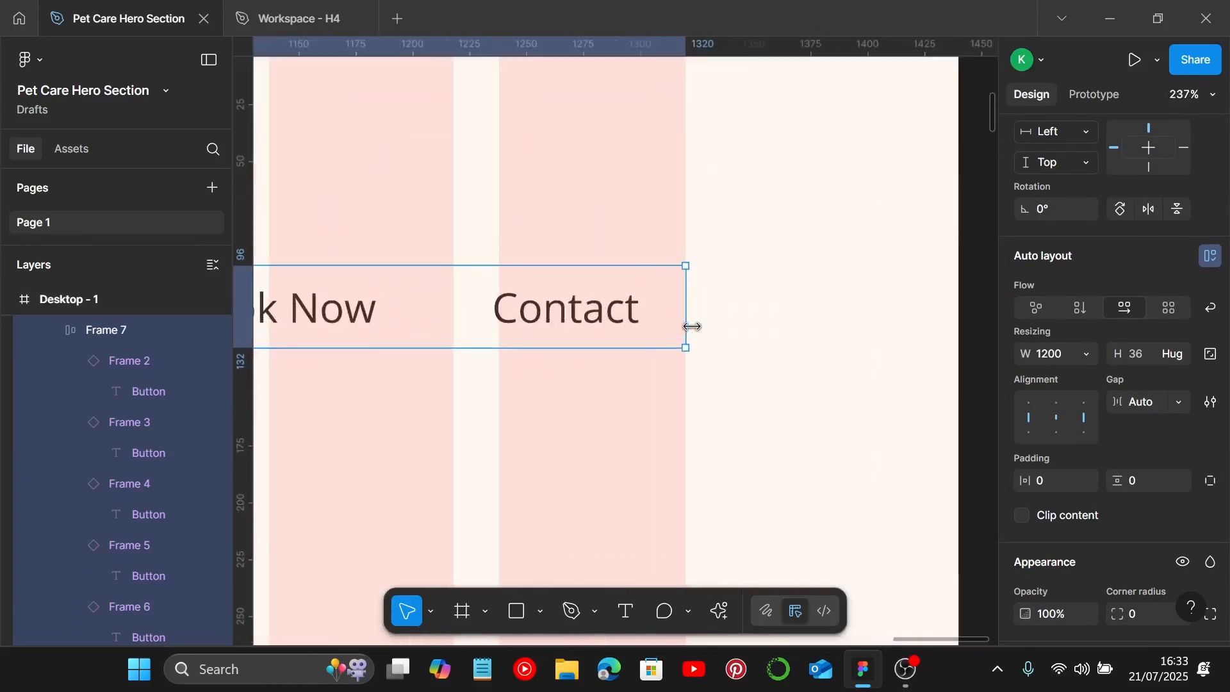
pyautogui.scroll(-10, 692, 328)
pyautogui.scroll(3, 522, 337)
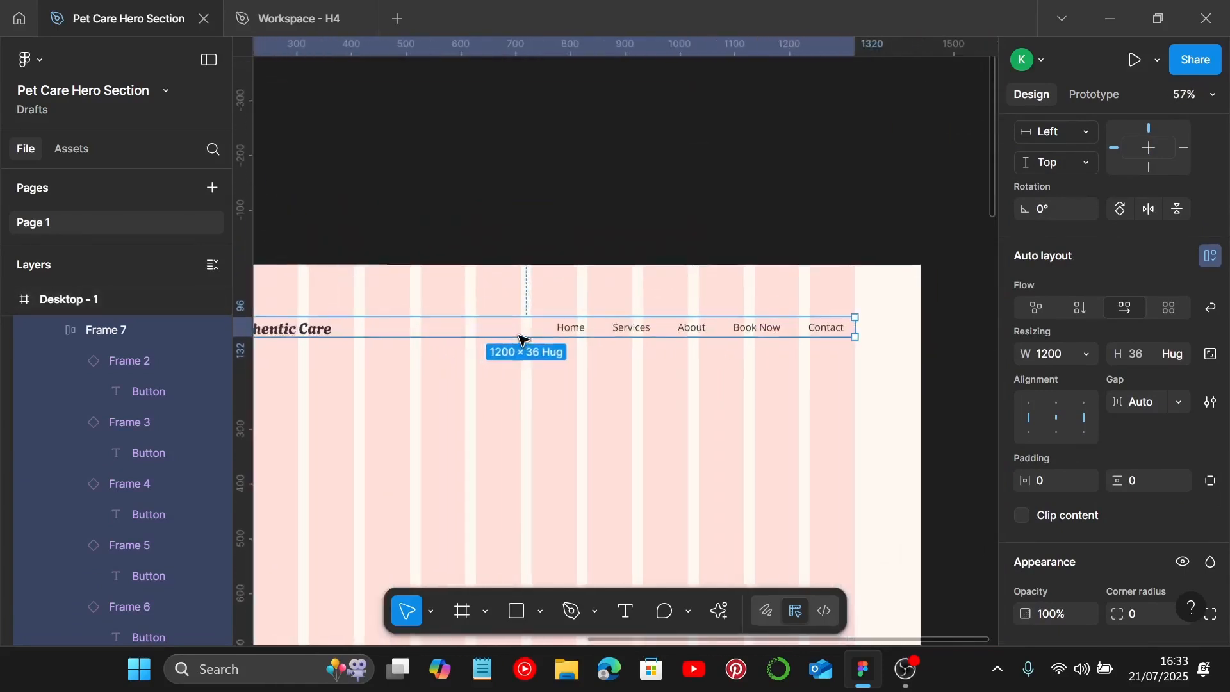
pyautogui.press('alt')
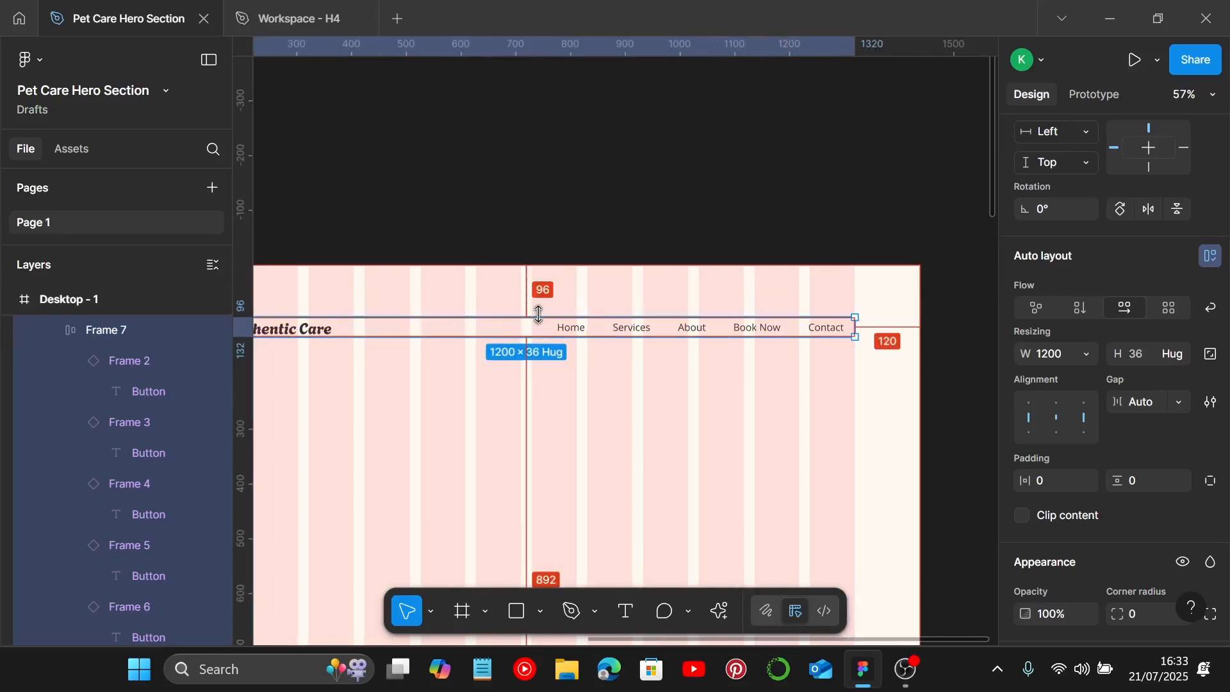
pyautogui.hotkey('shift', 'Up')
pyautogui.hotkey('shift', 'Up')
pyautogui.hotkey('shift', 'Up')
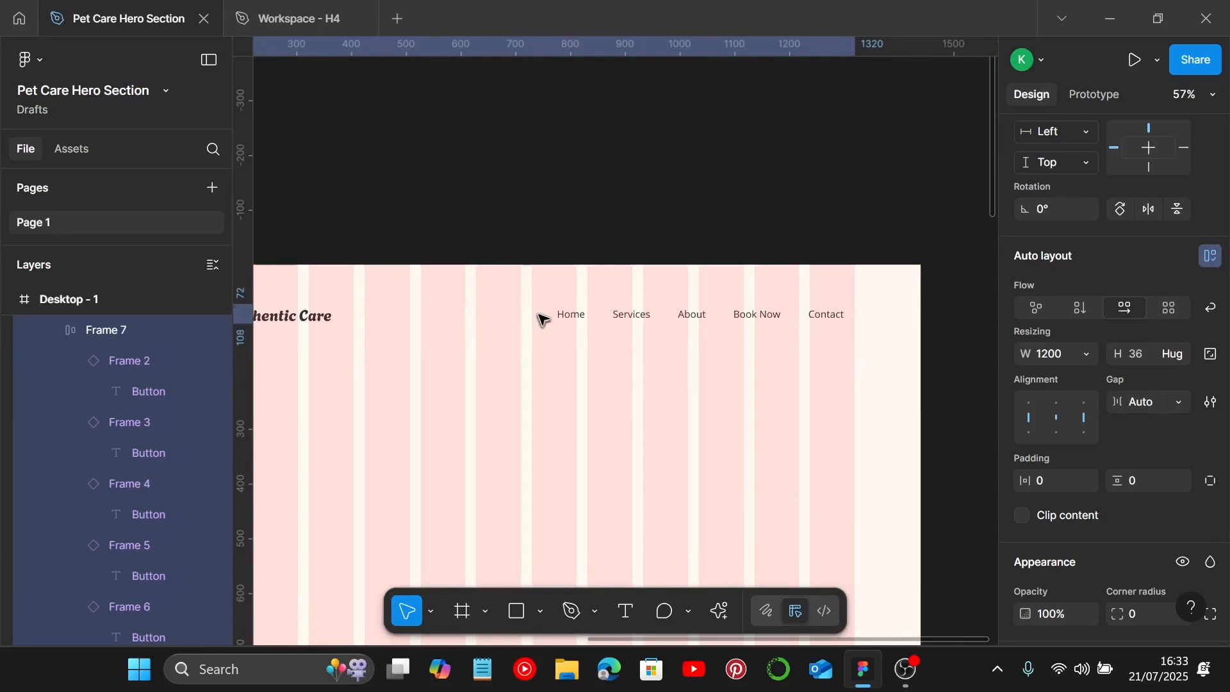
pyautogui.press('alt')
pyautogui.press('Up')
pyautogui.press('Up')
pyautogui.press('Up')
pyautogui.press('Up')
pyautogui.press('Up')
pyautogui.press('Up')
pyautogui.press('Up')
pyautogui.press('Up')
pyautogui.press('Up')
pyautogui.press('Up')
pyautogui.press('Up')
pyautogui.press('Up')
pyautogui.press('Up')
pyautogui.press('Up')
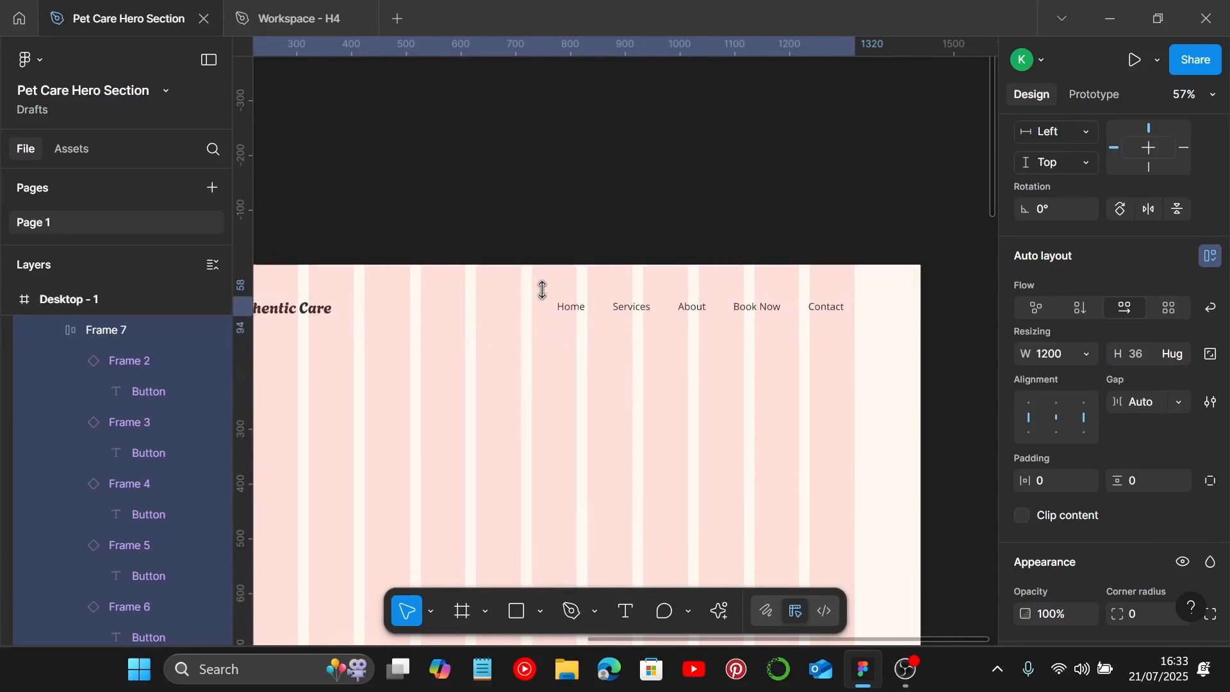
pyautogui.press('alt')
pyautogui.press('Up')
pyautogui.press('Up')
pyautogui.press('Up')
pyautogui.press('Up')
pyautogui.press('Up')
pyautogui.press('Up')
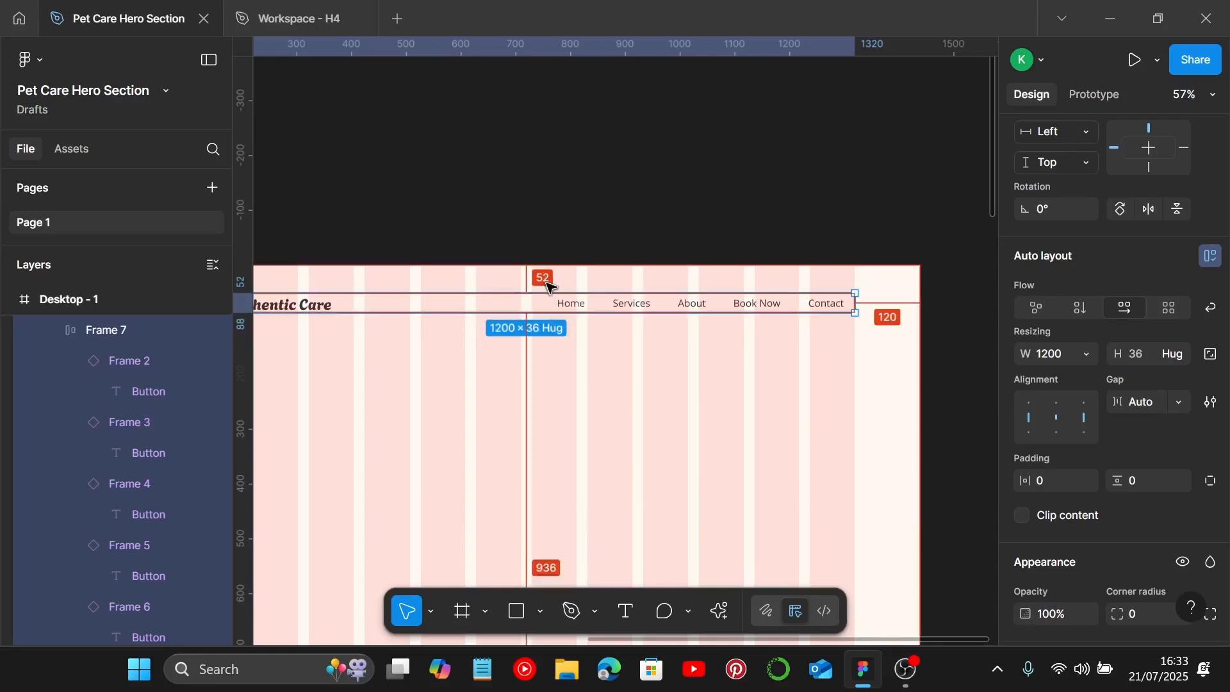
pyautogui.press('Up')
pyautogui.press('Up')
pyautogui.scroll(-1, 547, 286)
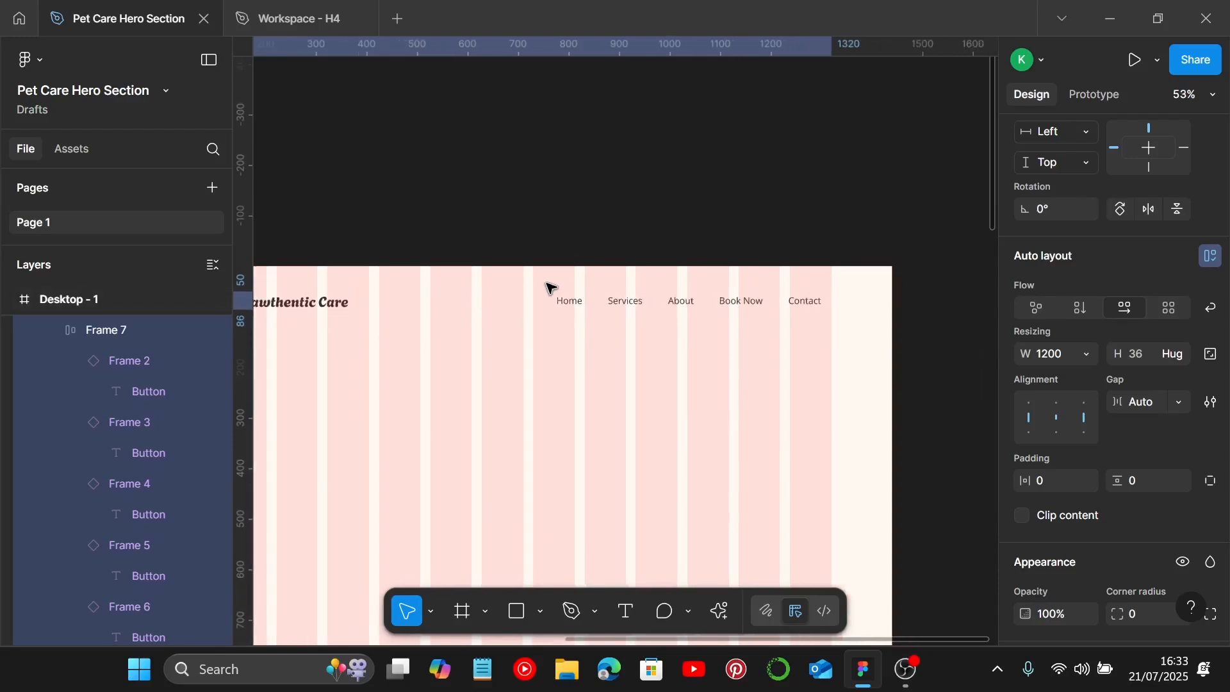
pyautogui.press('alt')
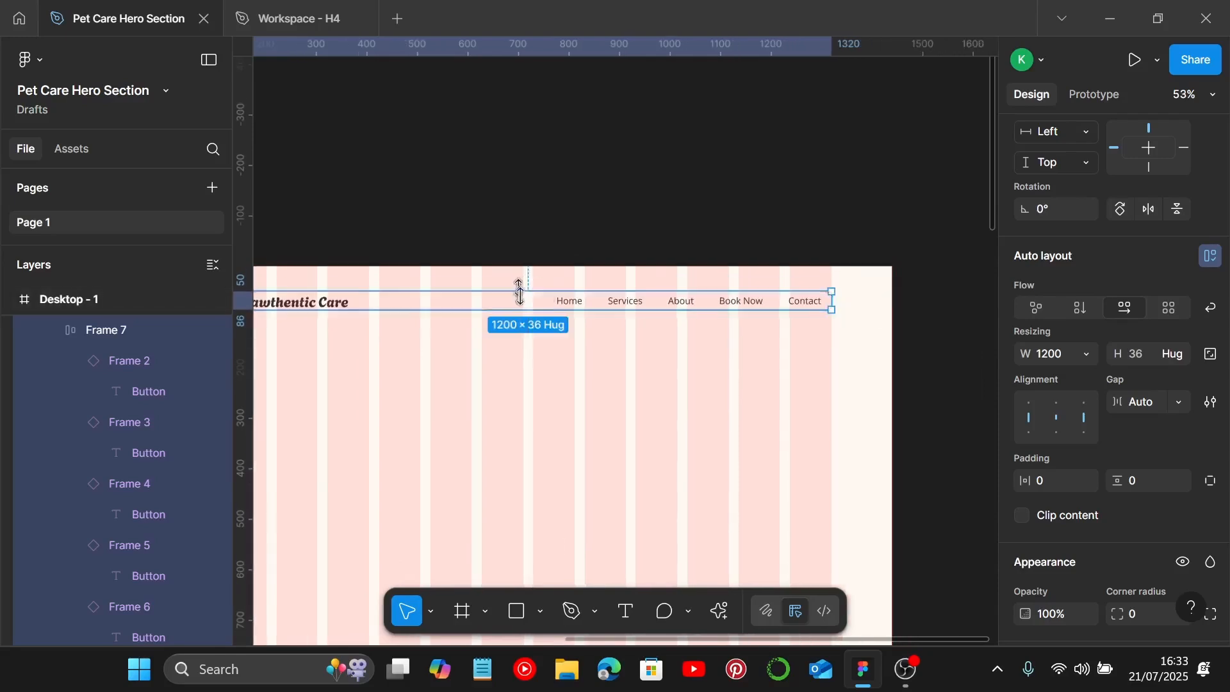
# Step: Copy the Heading text from the style guide into the desktop frame below the logo
pyautogui.hscroll(-2, 551, 320)
pyautogui.click(568, 370)
pyautogui.hscroll(-3, 567, 371)
pyautogui.scroll(-1, 566, 371)
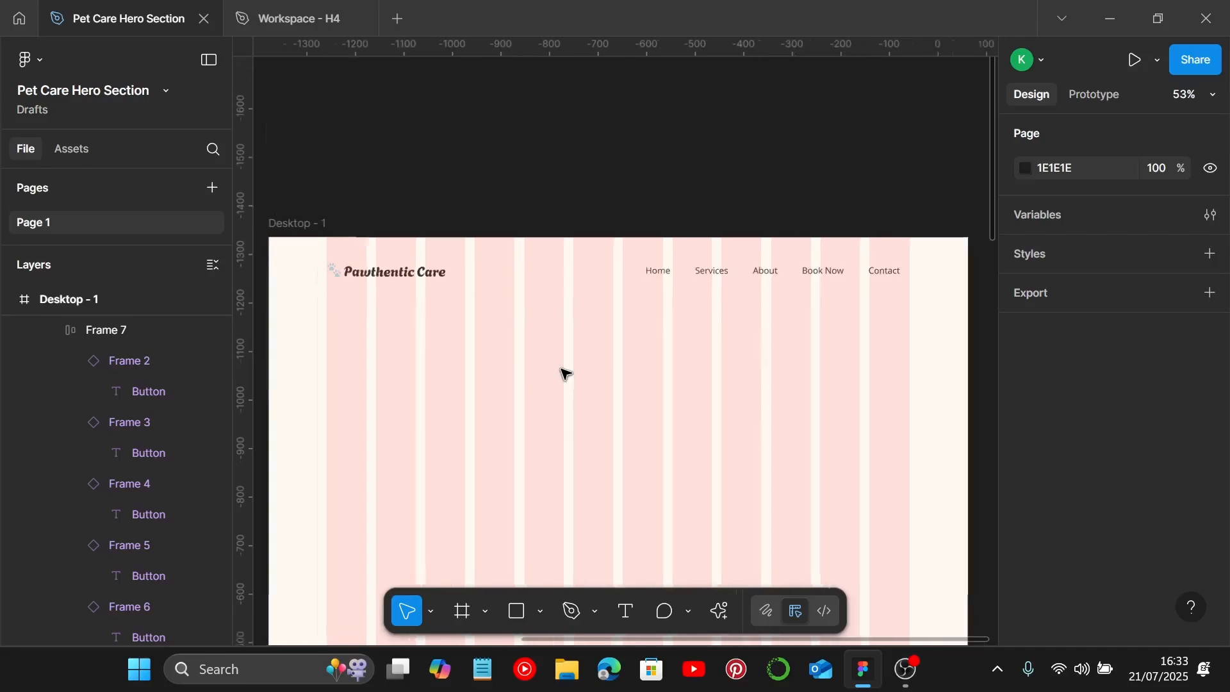
pyautogui.scroll(-5, 566, 373)
pyautogui.hscroll(-2, 567, 373)
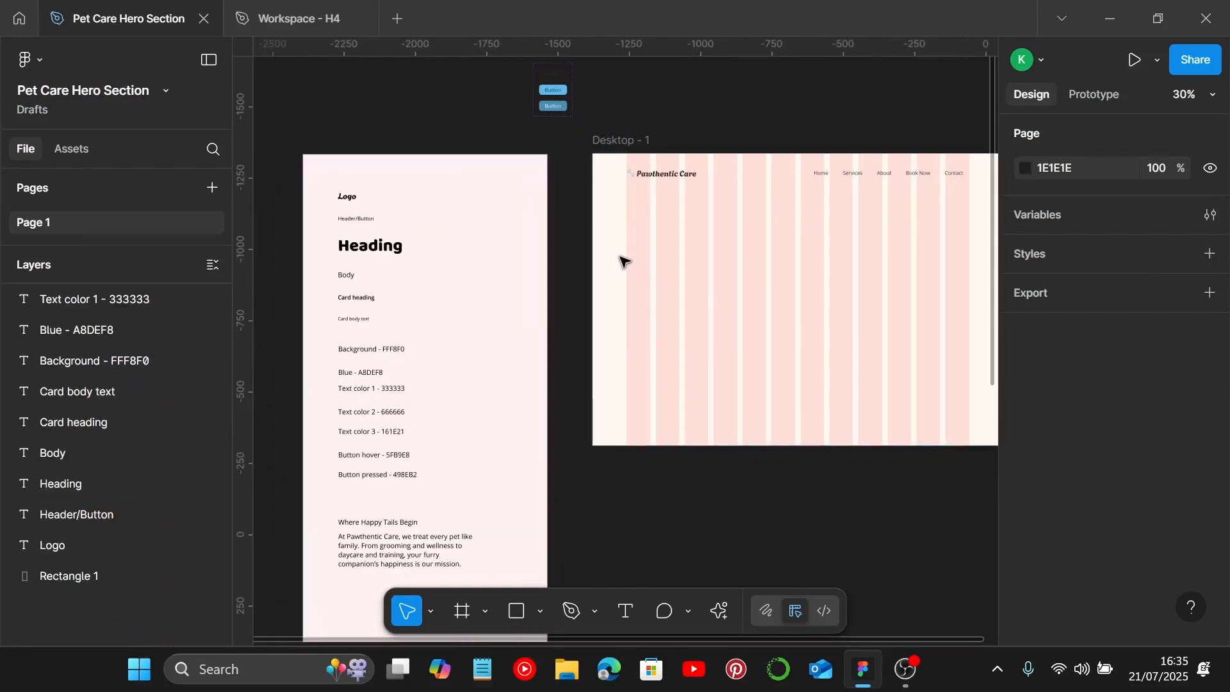
pyautogui.click(366, 251)
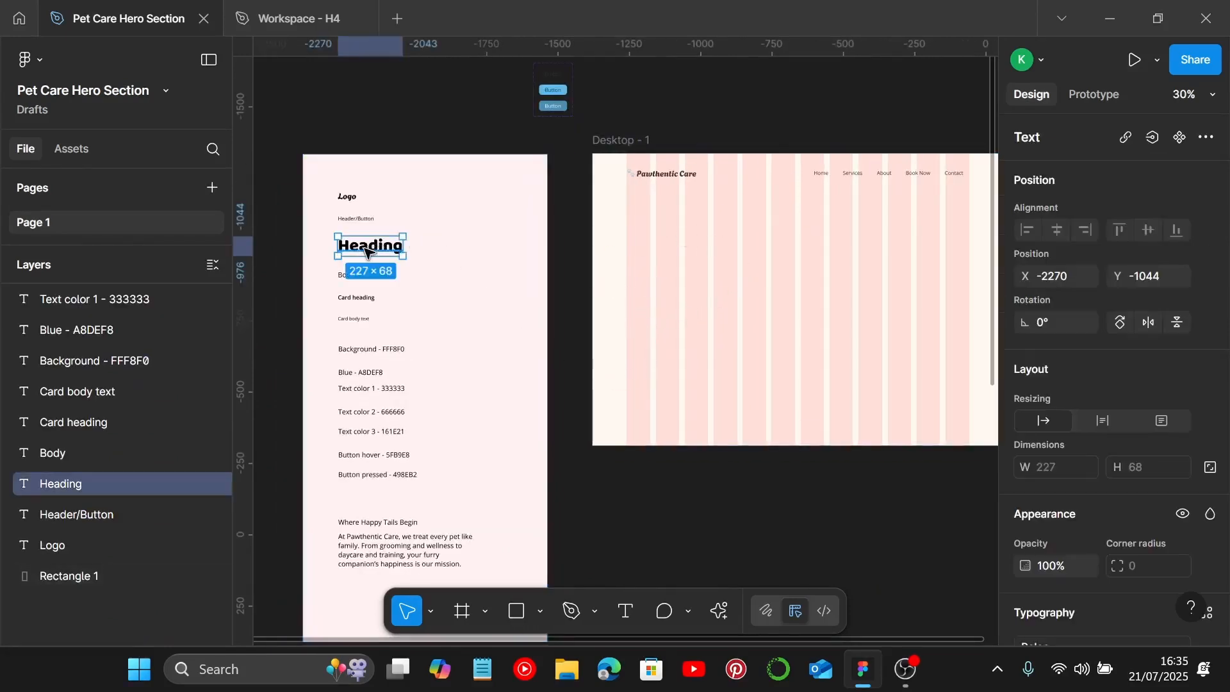
pyautogui.scroll(-5, 1142, 408)
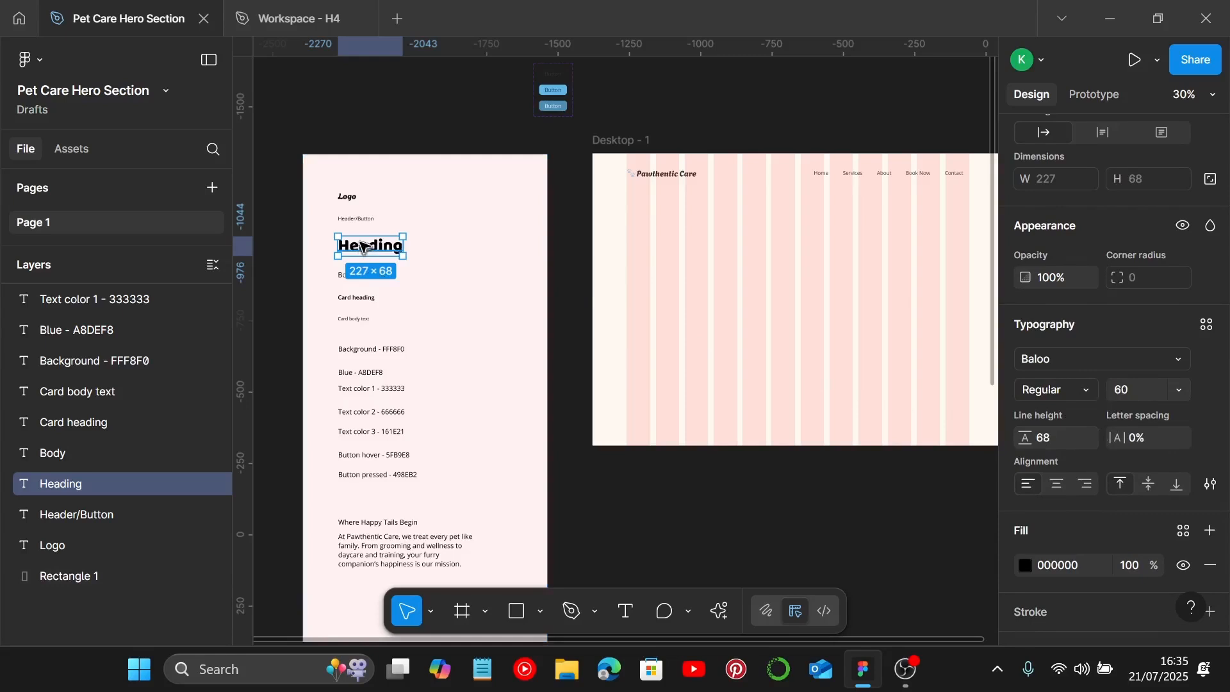
pyautogui.moveTo(366, 246); pyautogui.dragTo(657, 229)
# Step: Set the copied heading's fill colour to 333333
pyautogui.scroll(2, 638, 262)
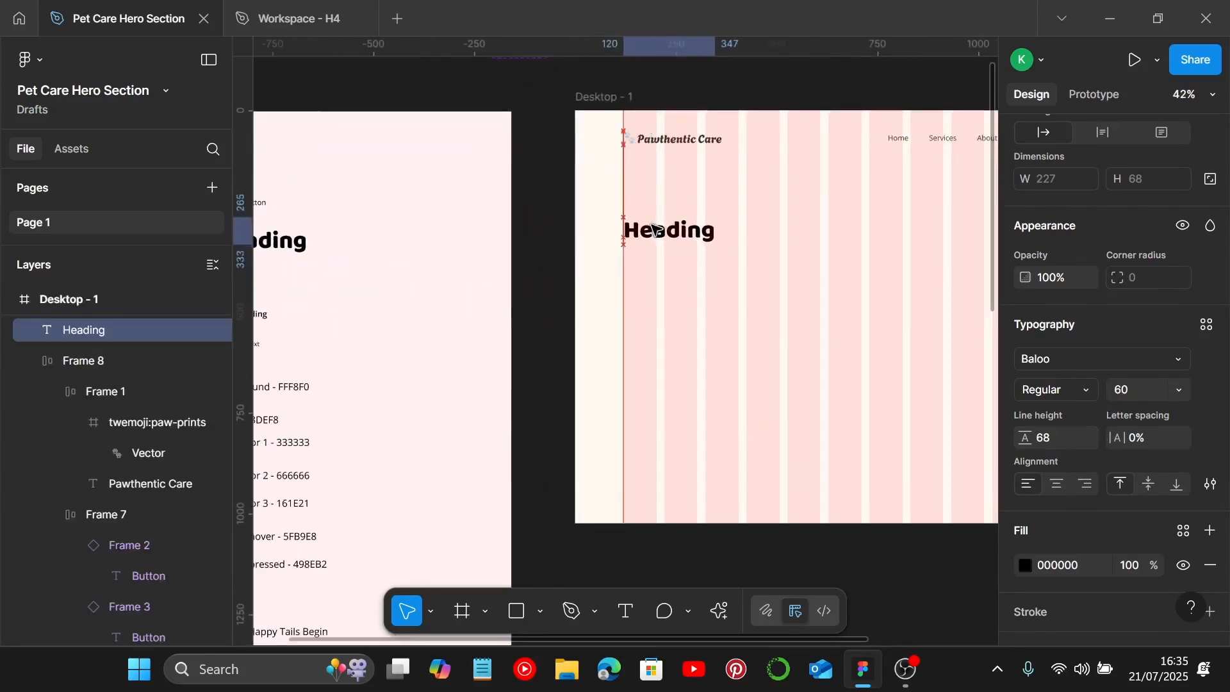
pyautogui.scroll(-2, 1017, 486)
pyautogui.click(1085, 458)
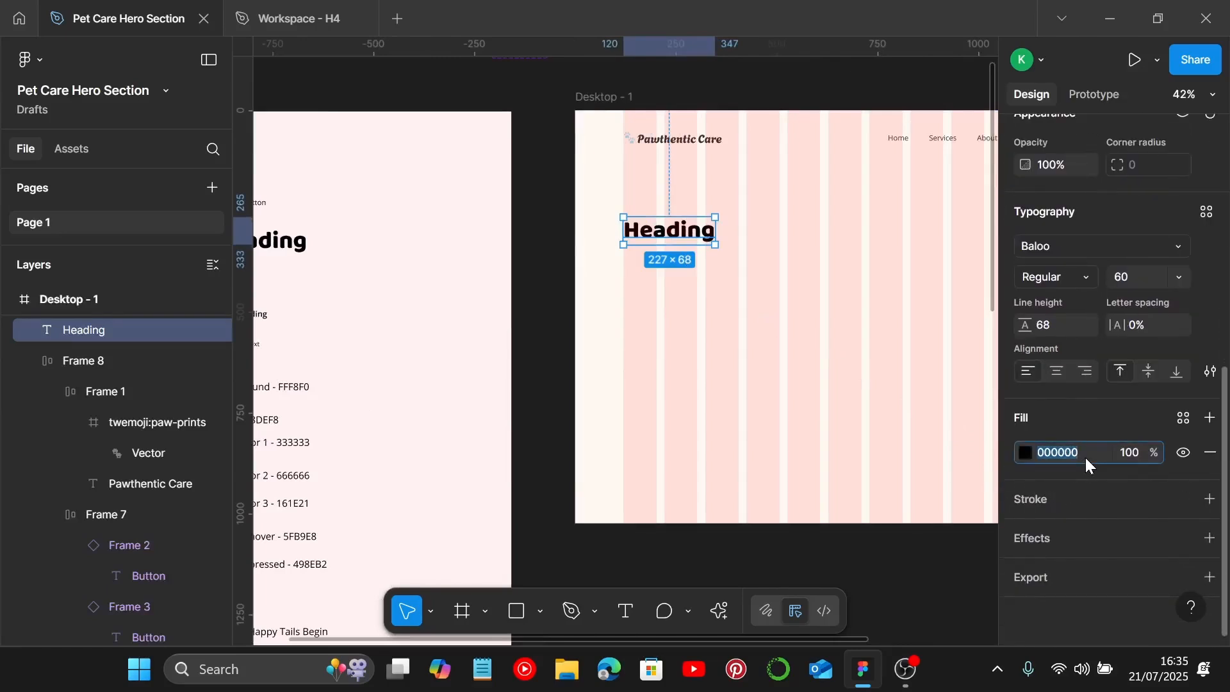
pyautogui.write('333333')
pyautogui.press('Return')
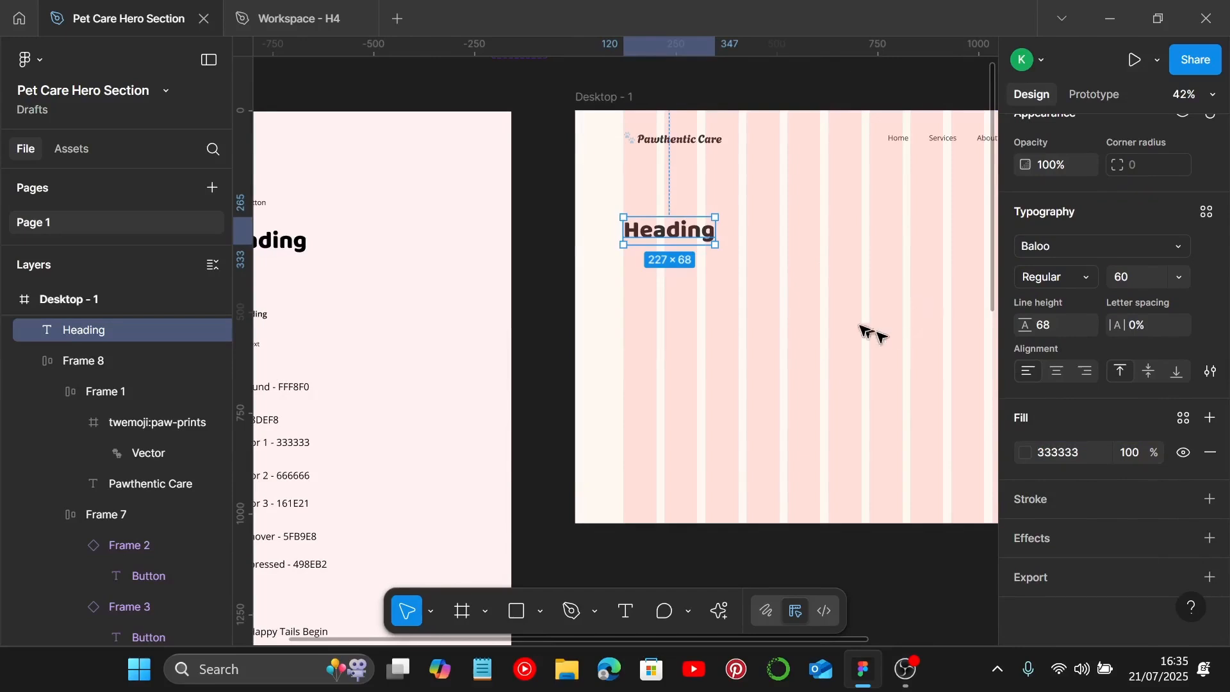
pyautogui.scroll(-2, 657, 419)
pyautogui.scroll(-2, 654, 429)
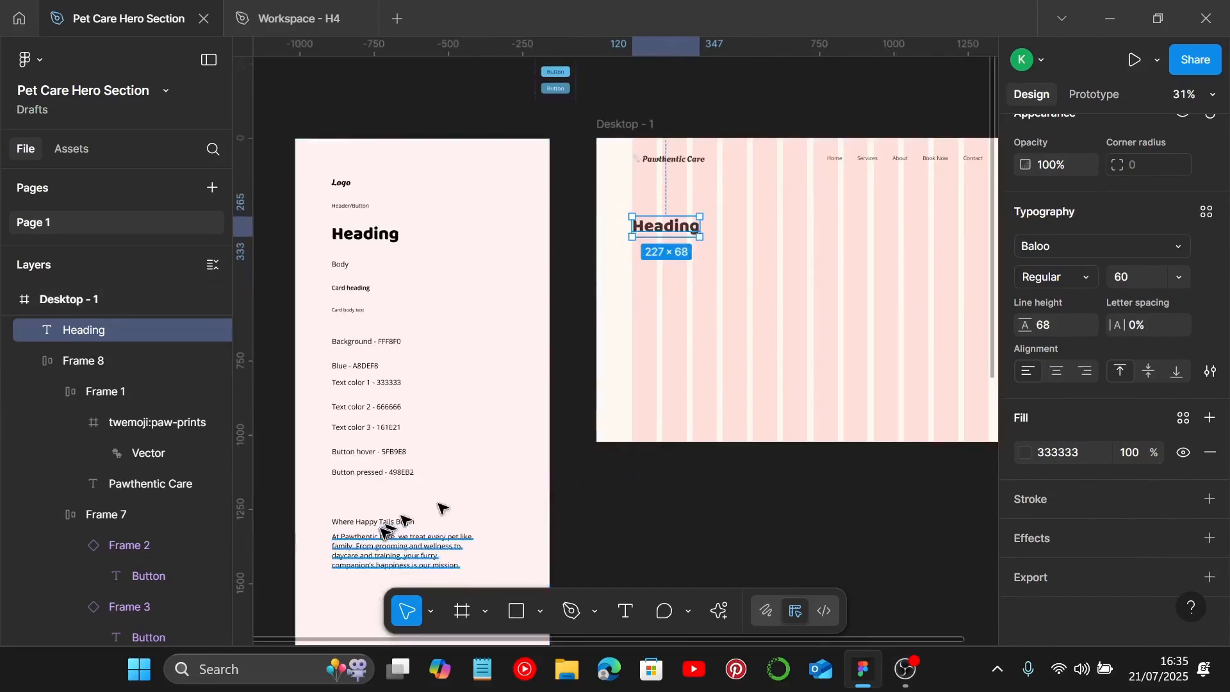
# Step: Replace the desktop heading's text with Where Happy Tails Begin copied from the style guide
pyautogui.doubleClick(385, 521)
pyautogui.hotkey('ctrl', 'c')
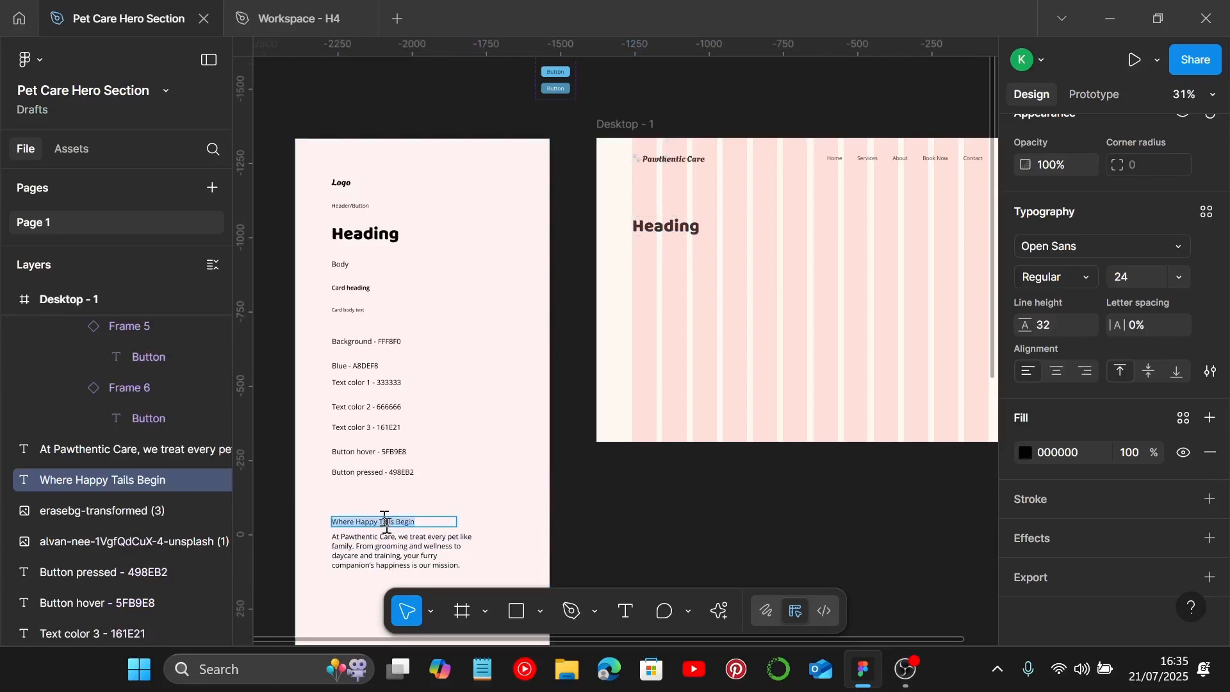
pyautogui.doubleClick(684, 229)
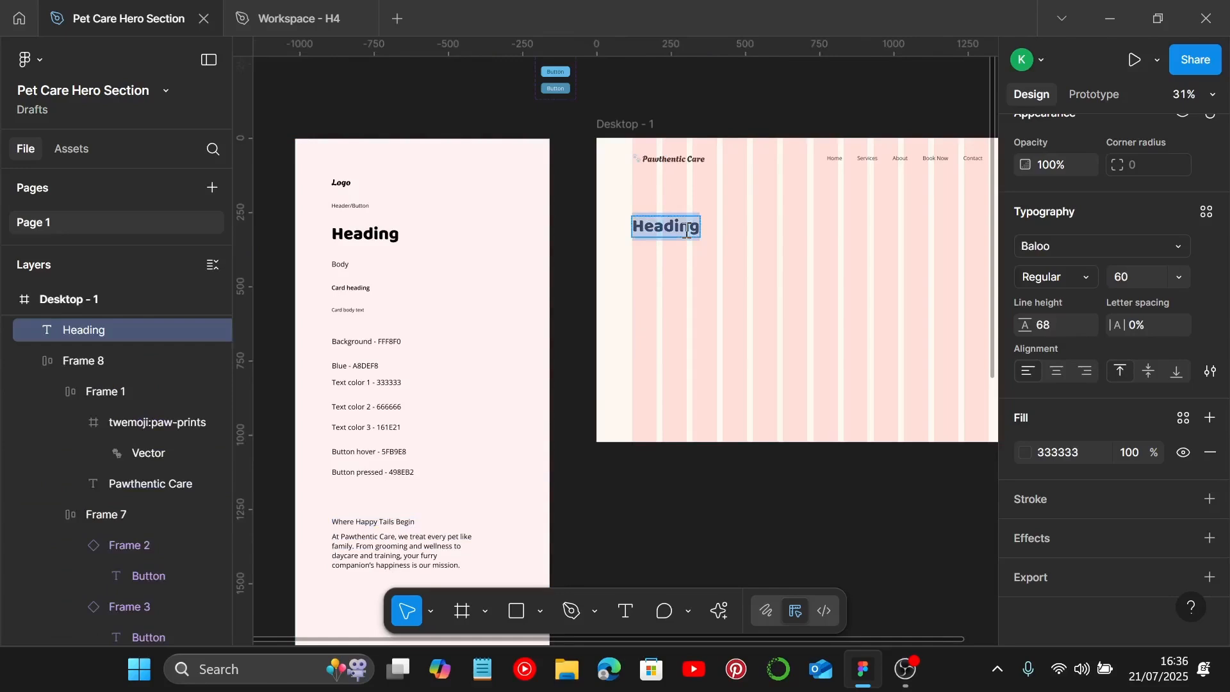
pyautogui.hotkey('ctrl', 'v')
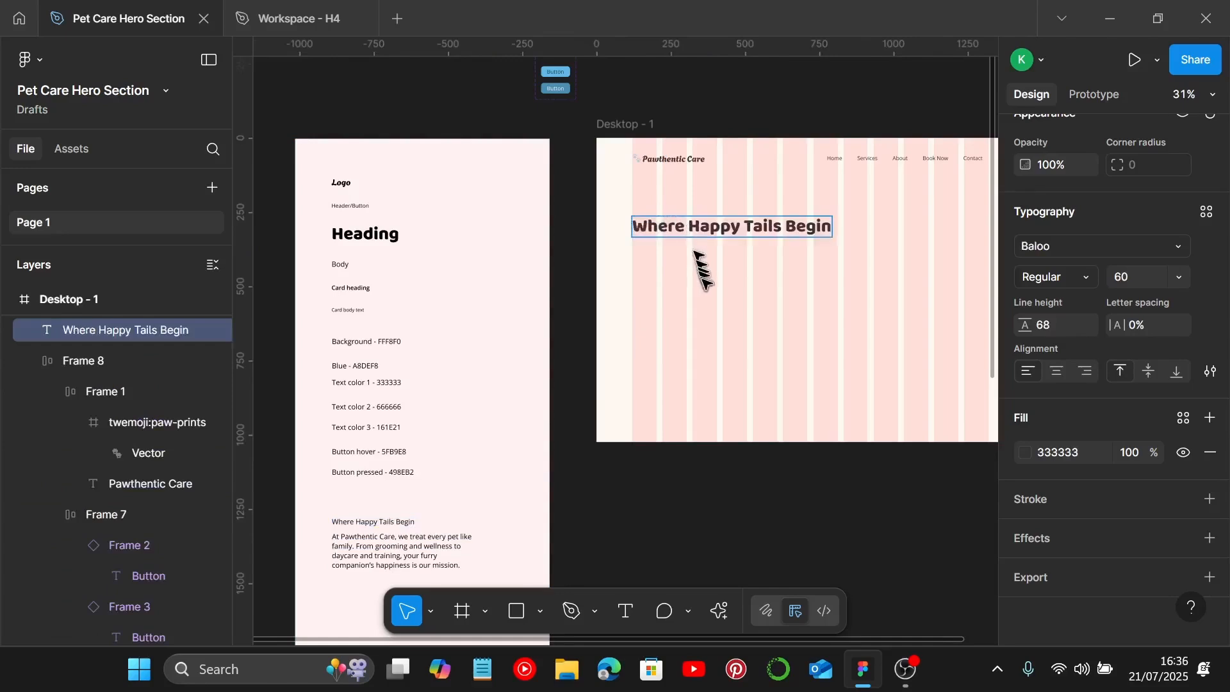
pyautogui.press('Escape')
# Step: Narrow the heading text box to about 488 px wide so it wraps onto two lines
pyautogui.scroll(3, 830, 234)
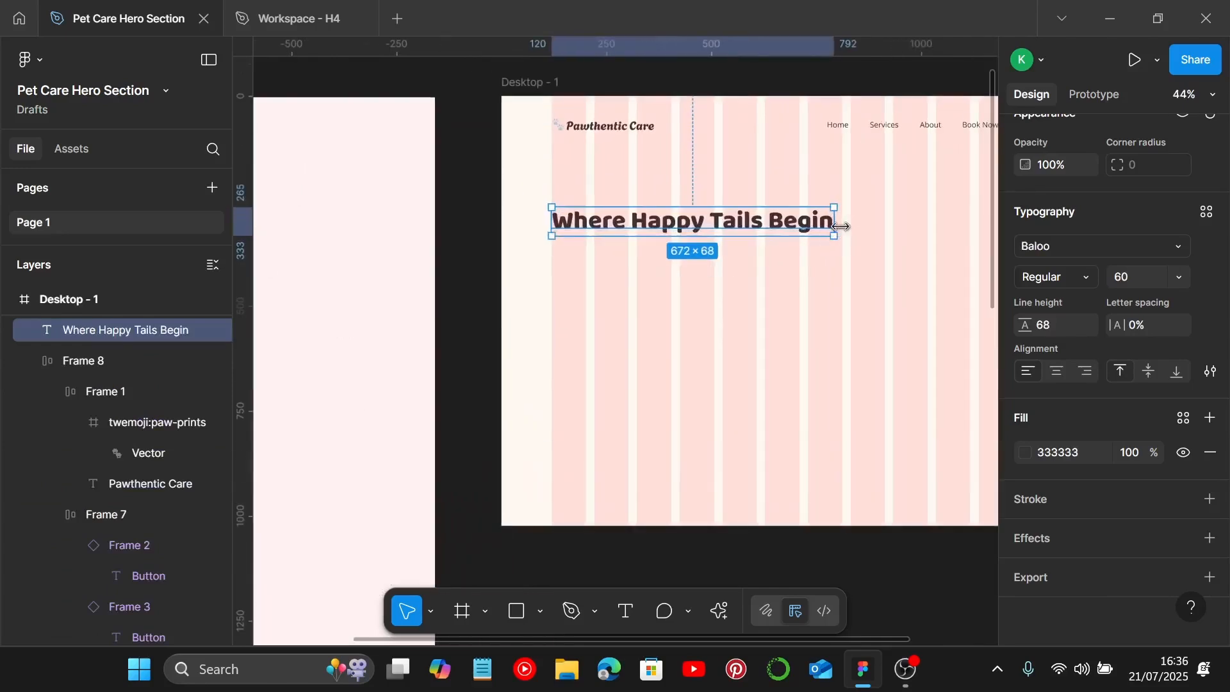
pyautogui.moveTo(830, 224); pyautogui.dragTo(754, 237)
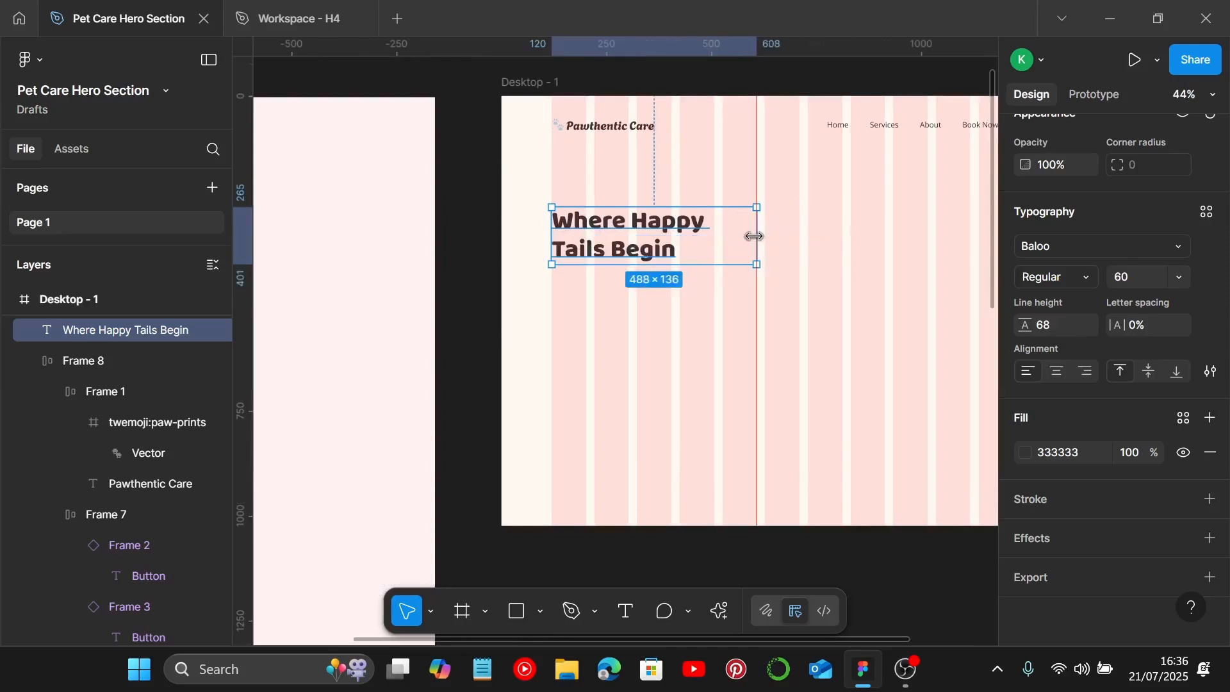
pyautogui.scroll(10, 705, 221)
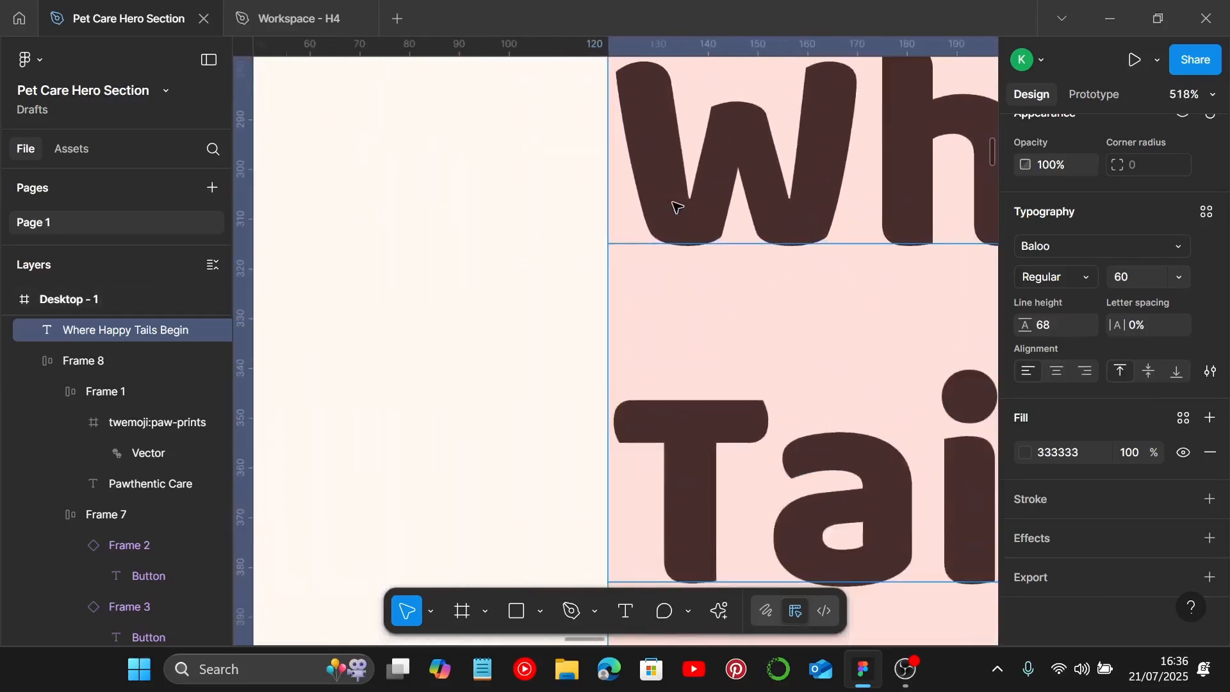
pyautogui.scroll(-10, 676, 206)
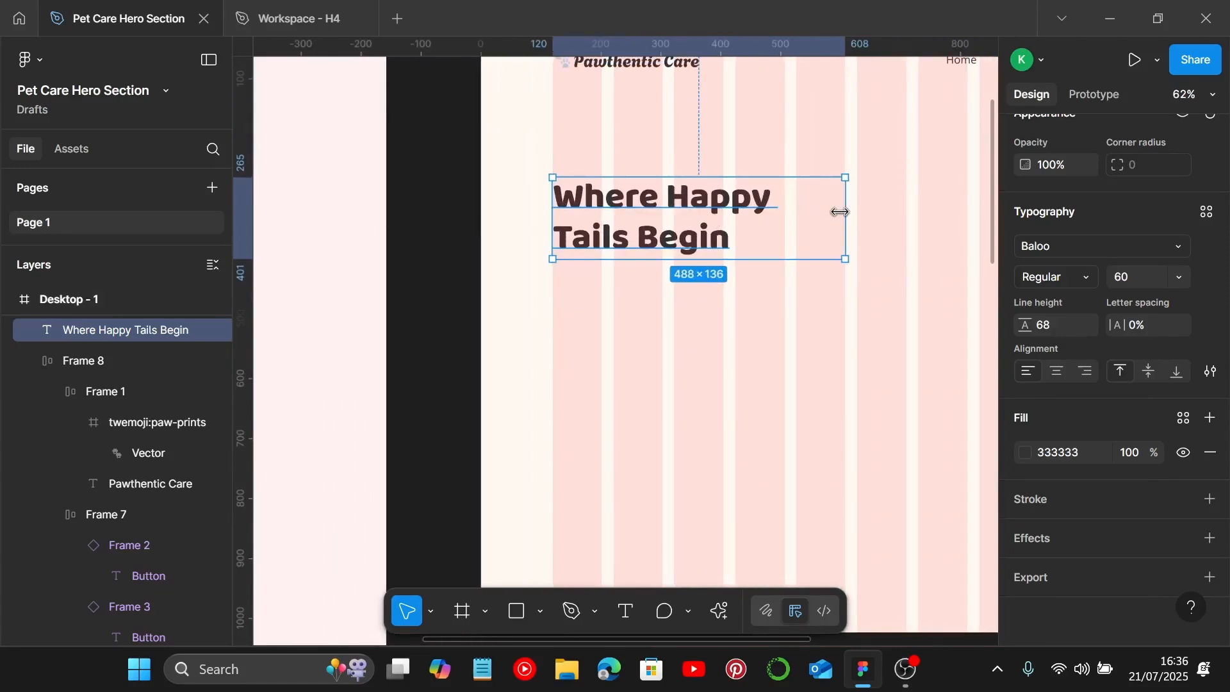
pyautogui.click(771, 307)
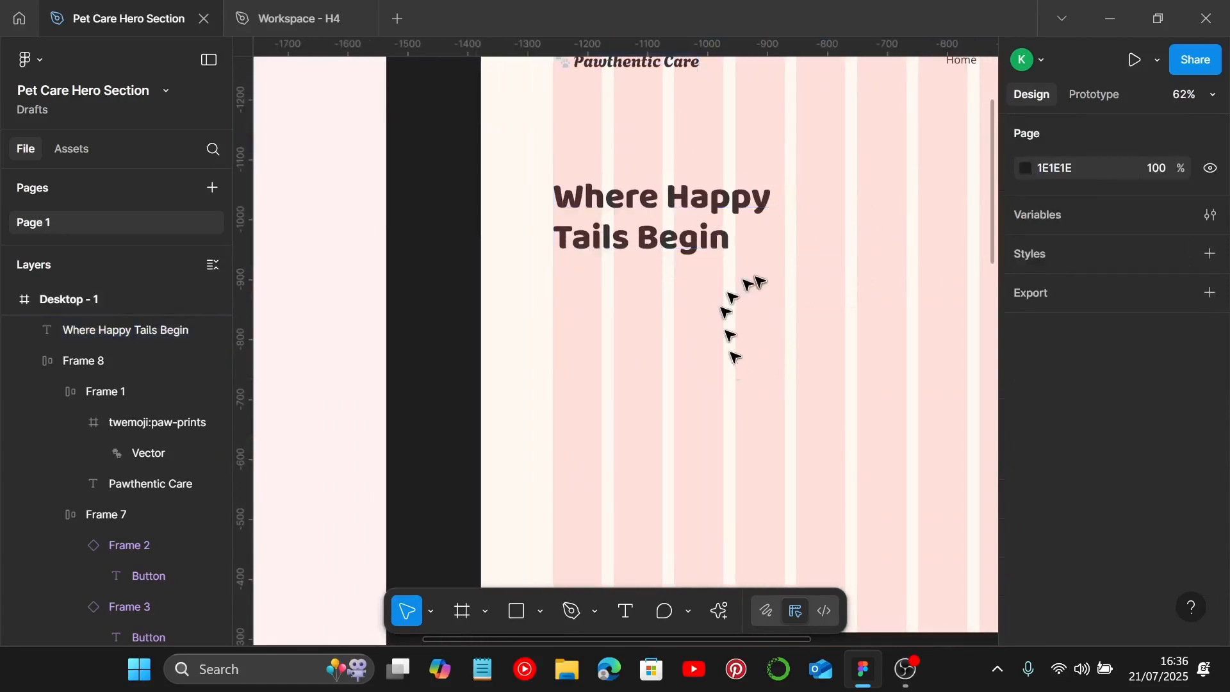
# Step: Copy the Body text from the style guide into the desktop frame just below the heading
pyautogui.scroll(-3, 761, 282)
pyautogui.scroll(-2, 758, 278)
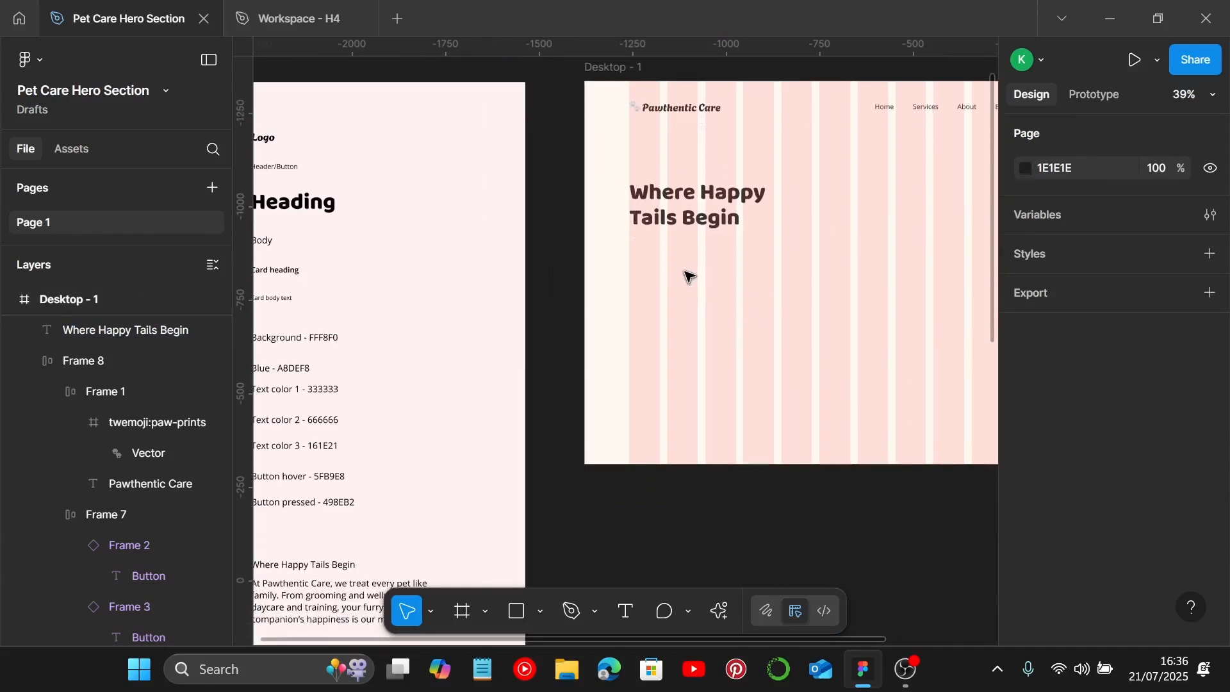
pyautogui.scroll(-1, 684, 285)
pyautogui.click(276, 247)
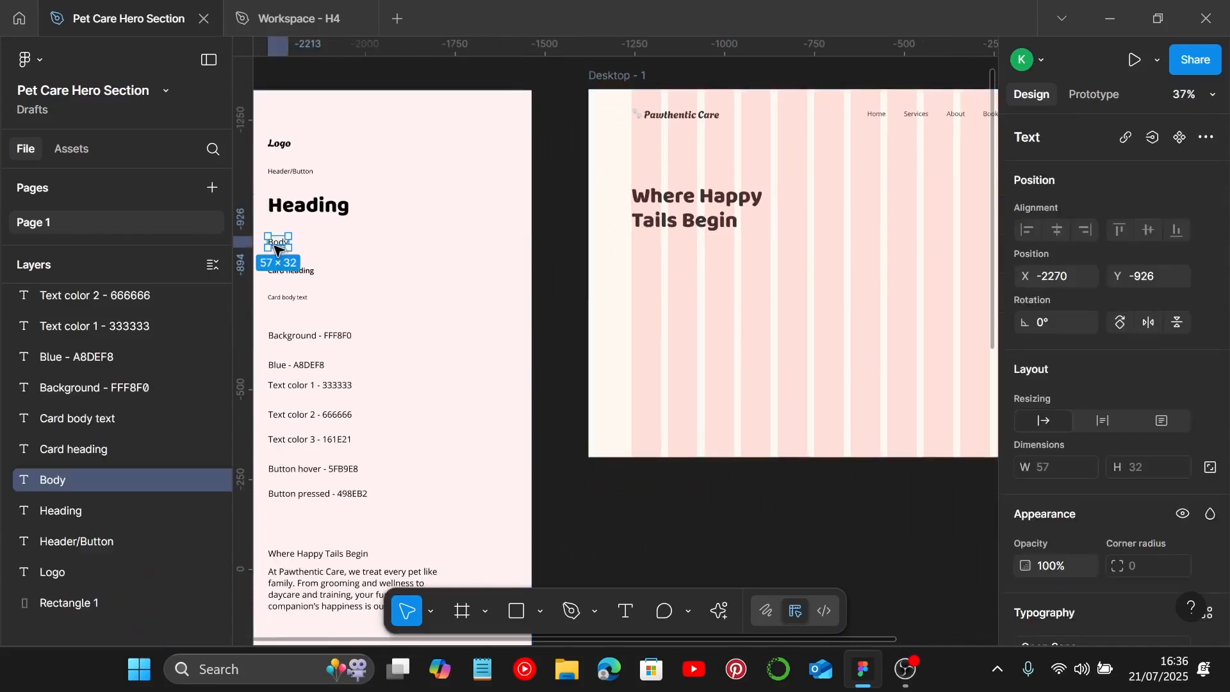
pyautogui.moveTo(274, 246); pyautogui.dragTo(641, 262)
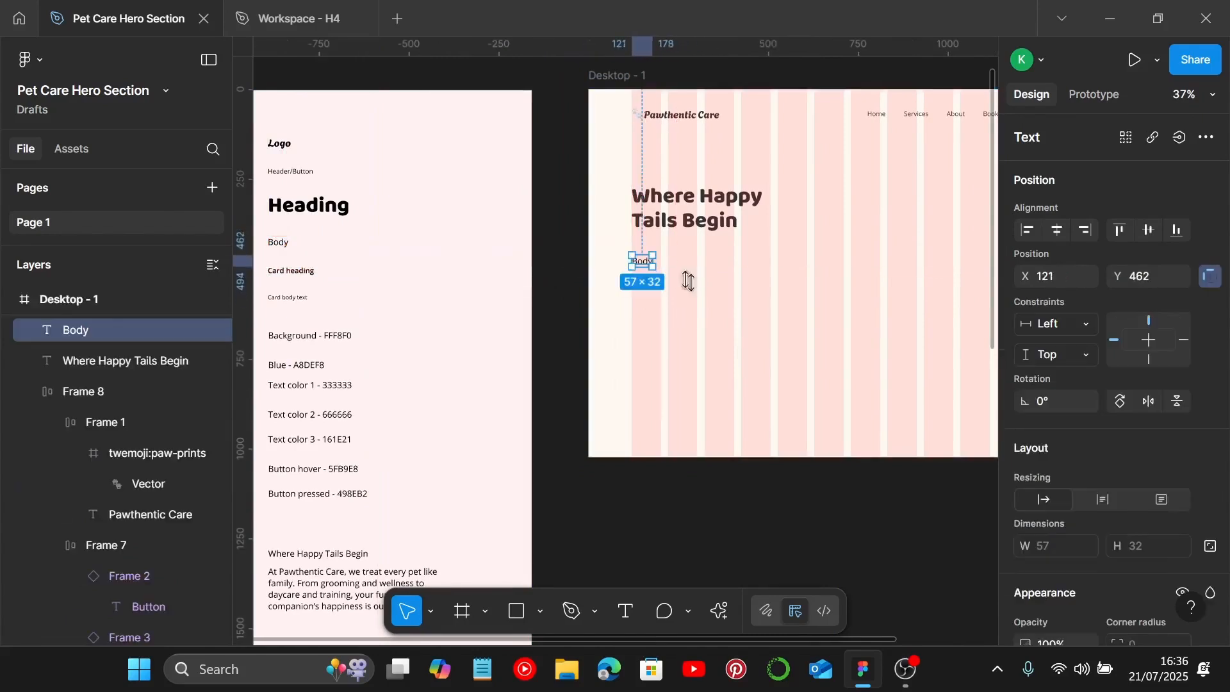
# Step: Copy the Pawthentic Care paragraph text from the style guide
pyautogui.scroll(-6, 1097, 420)
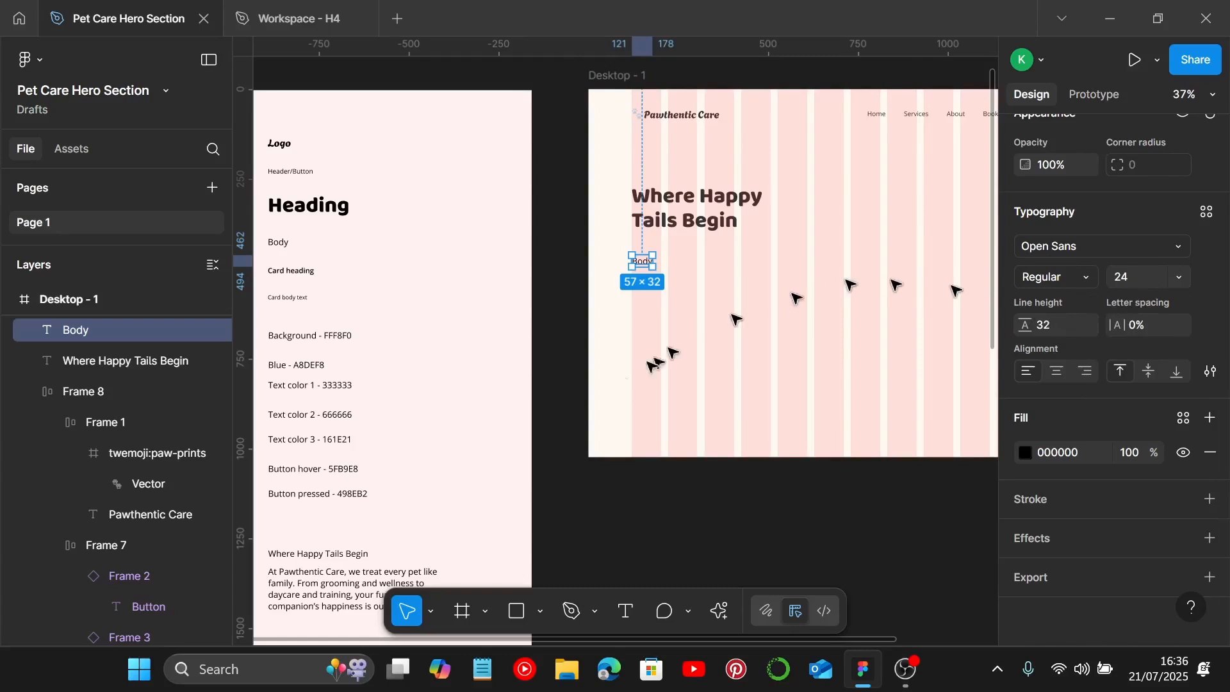
pyautogui.scroll(-1, 453, 494)
pyautogui.click(352, 583)
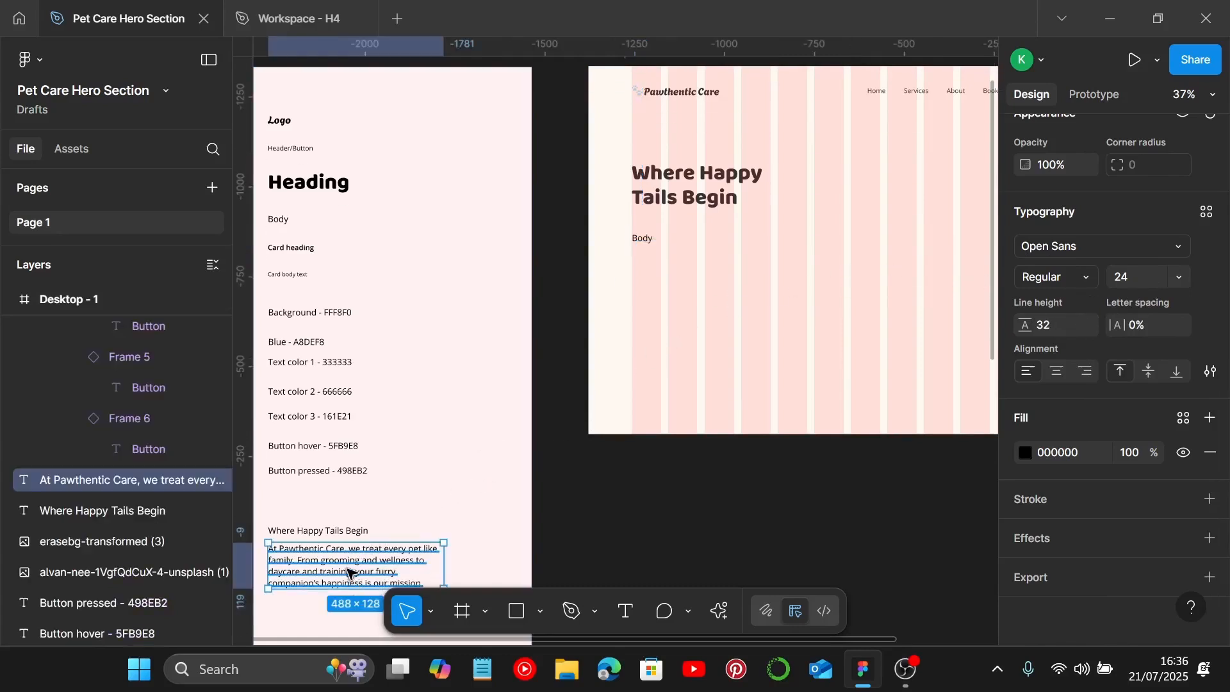
pyautogui.doubleClick(348, 572)
pyautogui.hotkey('ctrl', 'c')
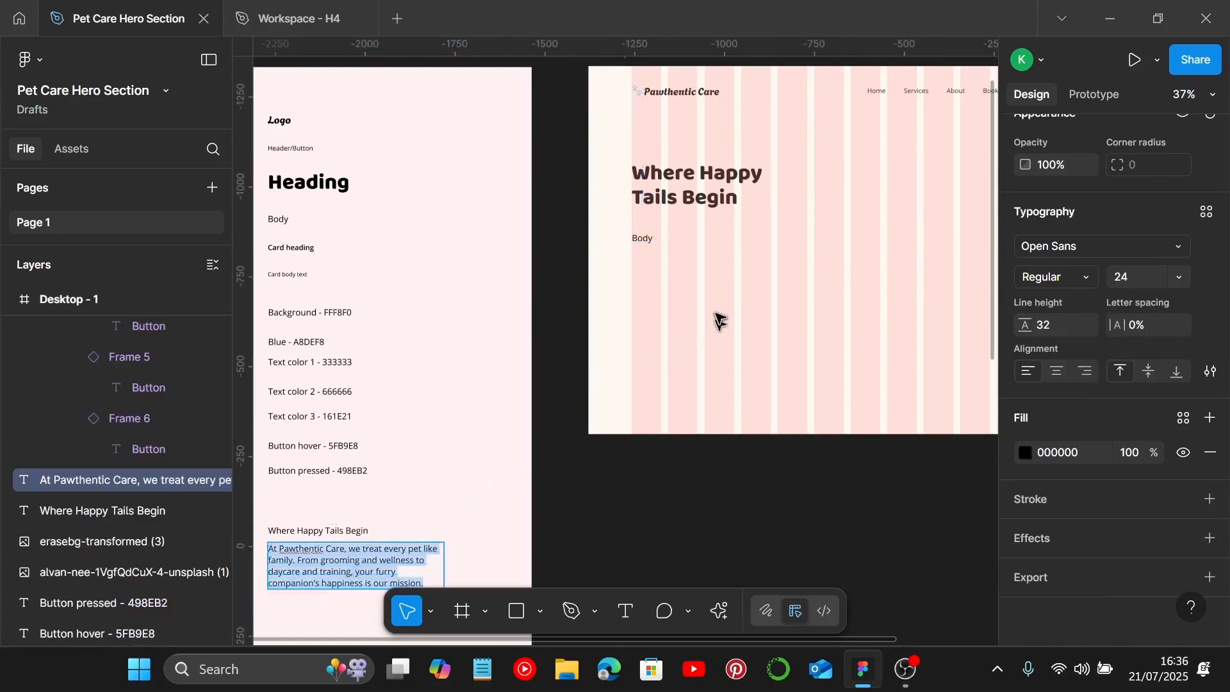
pyautogui.press('Escape')
# Step: Set the copied Body text's fill colour to 666666
pyautogui.click(640, 242)
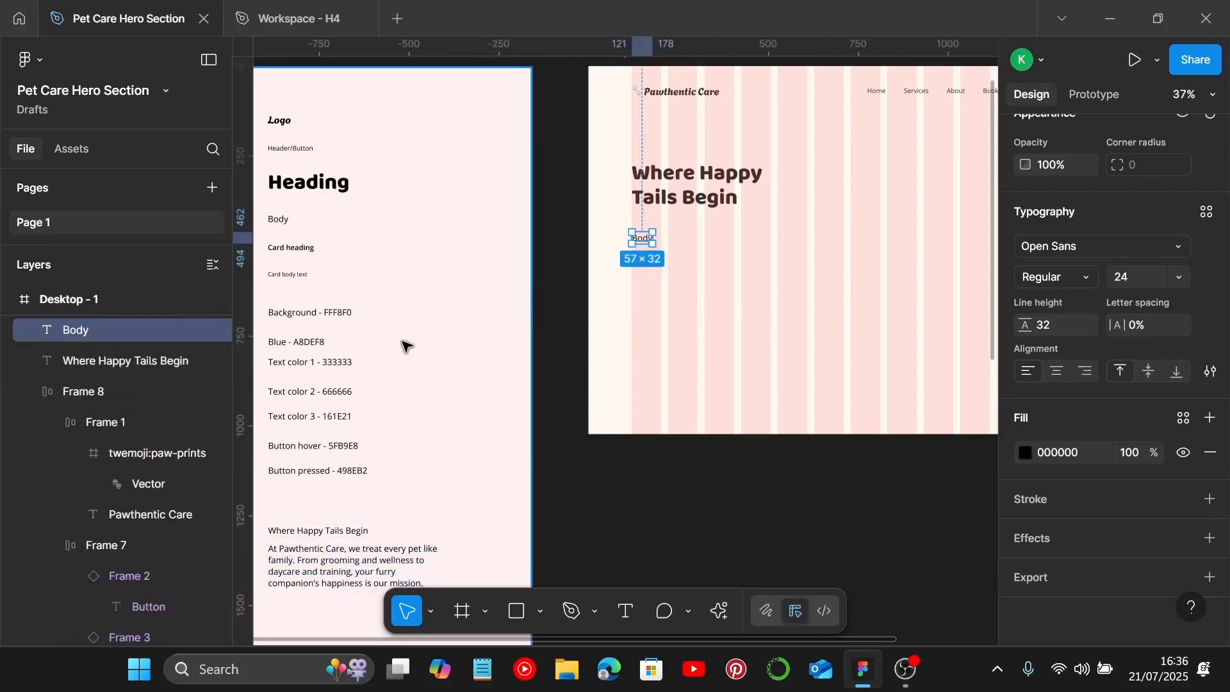
pyautogui.click(1069, 453)
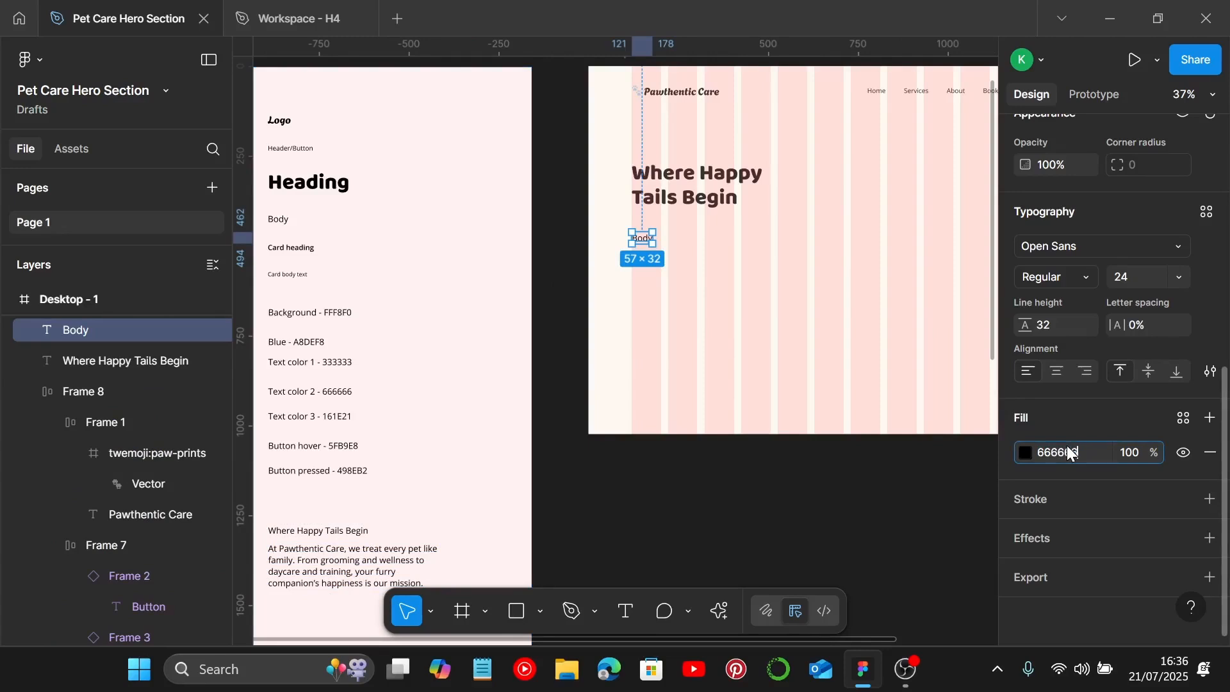
pyautogui.press('Return')
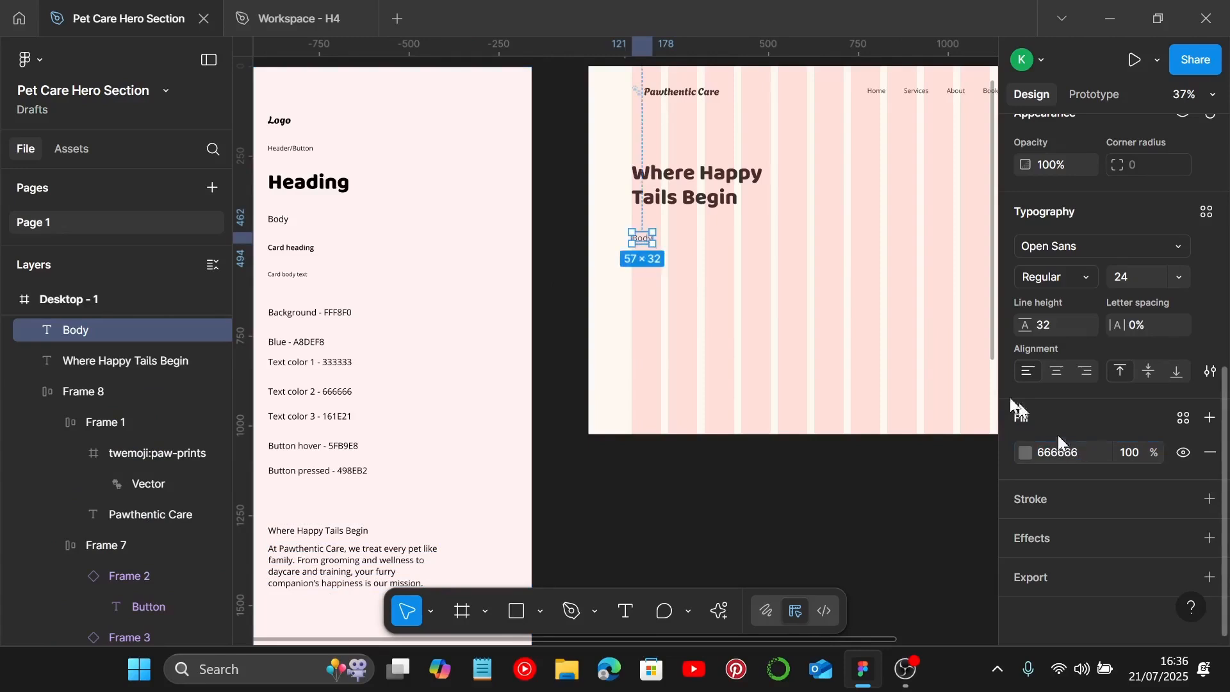
# Step: Replace the Body text in the desktop frame with the copied paragraph
pyautogui.moveTo(642, 240); pyautogui.dragTo(640, 234)
pyautogui.doubleClick(641, 232)
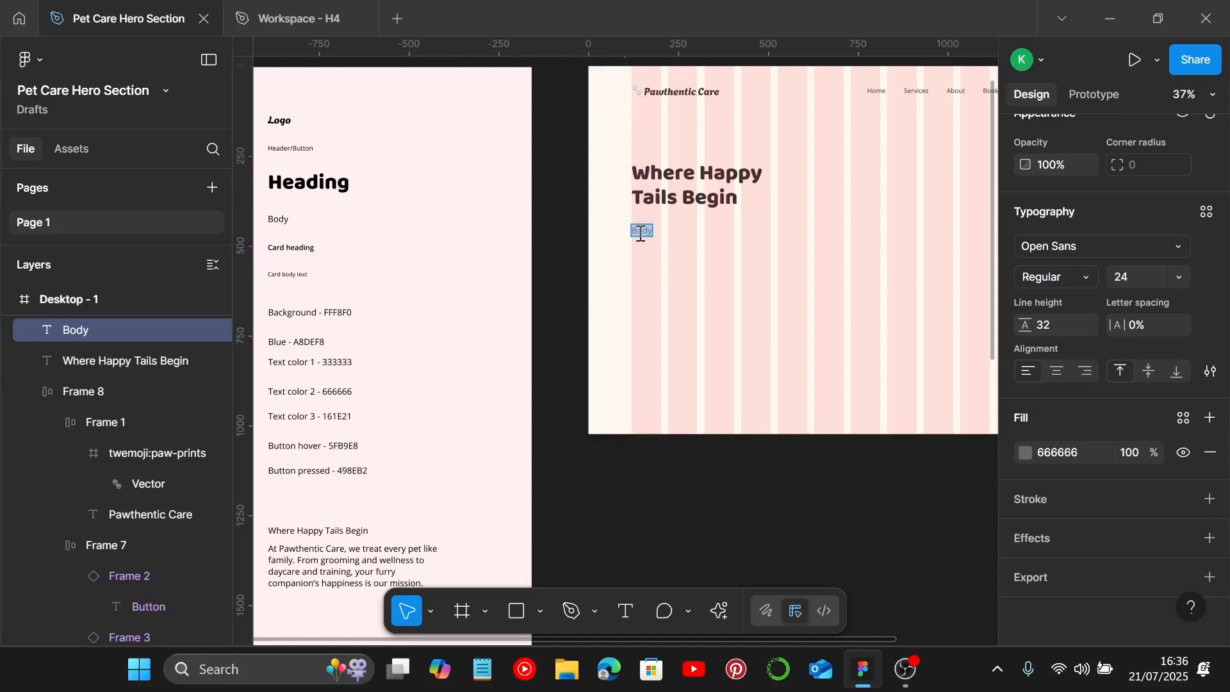
pyautogui.hotkey('ctrl', 'v')
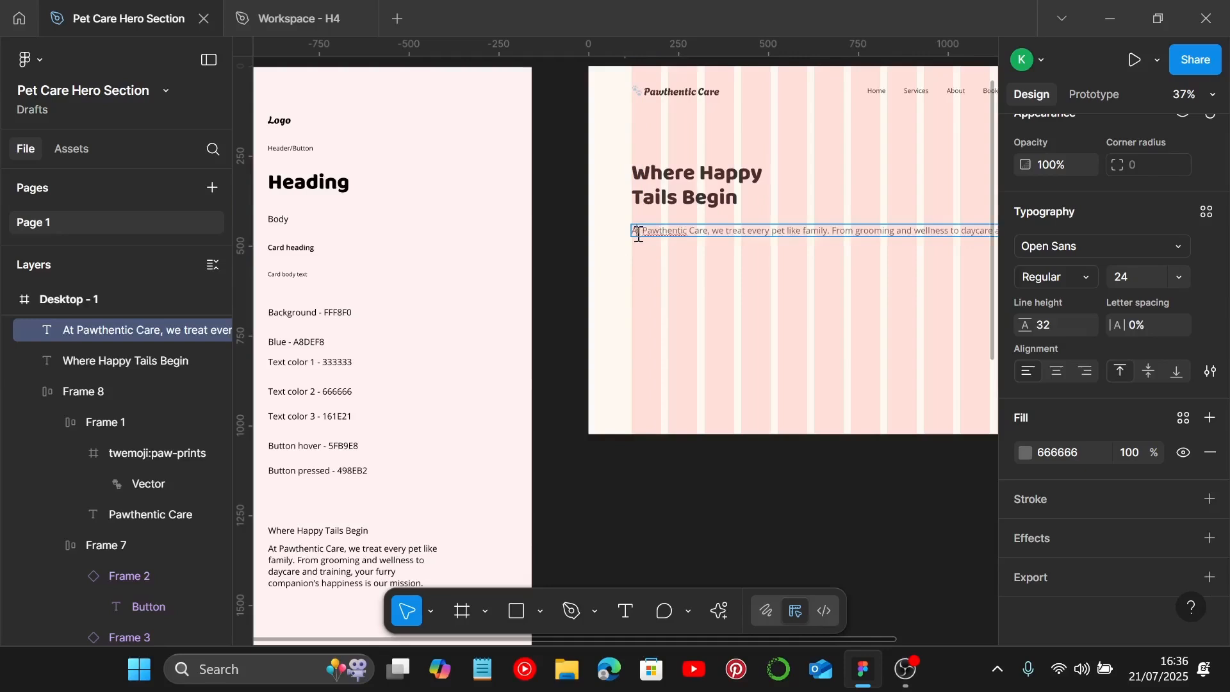
pyautogui.press('Escape')
# Step: Narrow the paragraph text box to about 488 px wide so it wraps under the heading
pyautogui.scroll(-5, 644, 273)
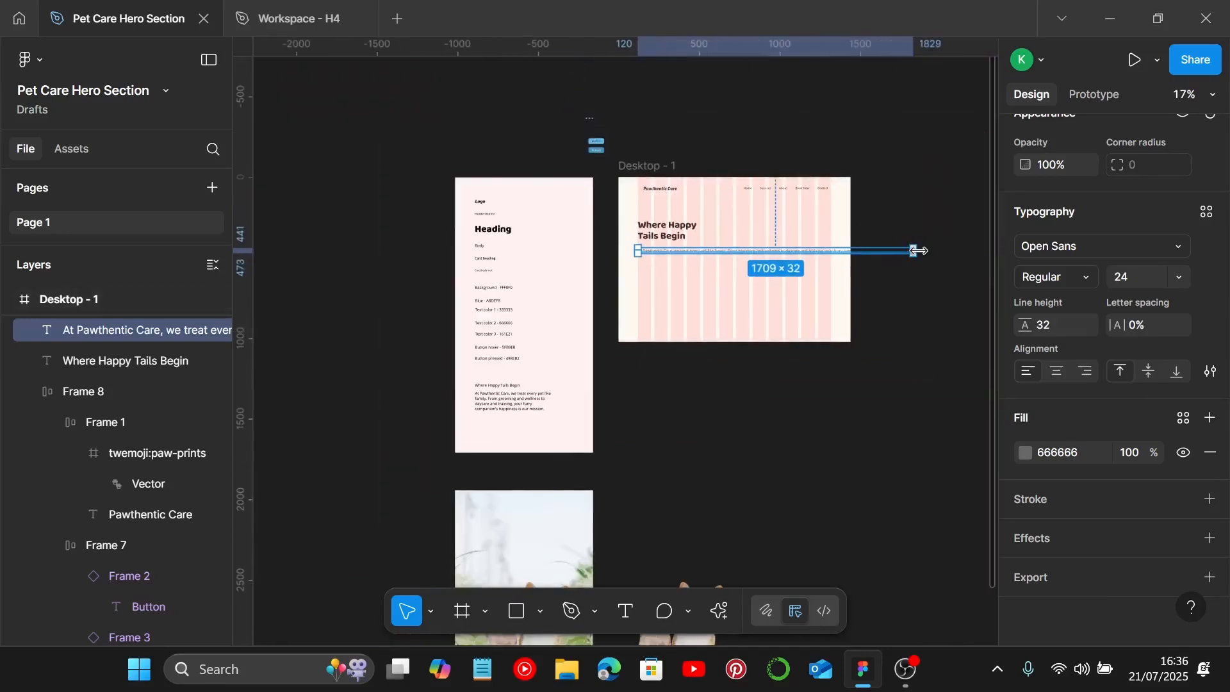
pyautogui.moveTo(915, 252); pyautogui.dragTo(717, 259)
pyautogui.scroll(8, 716, 259)
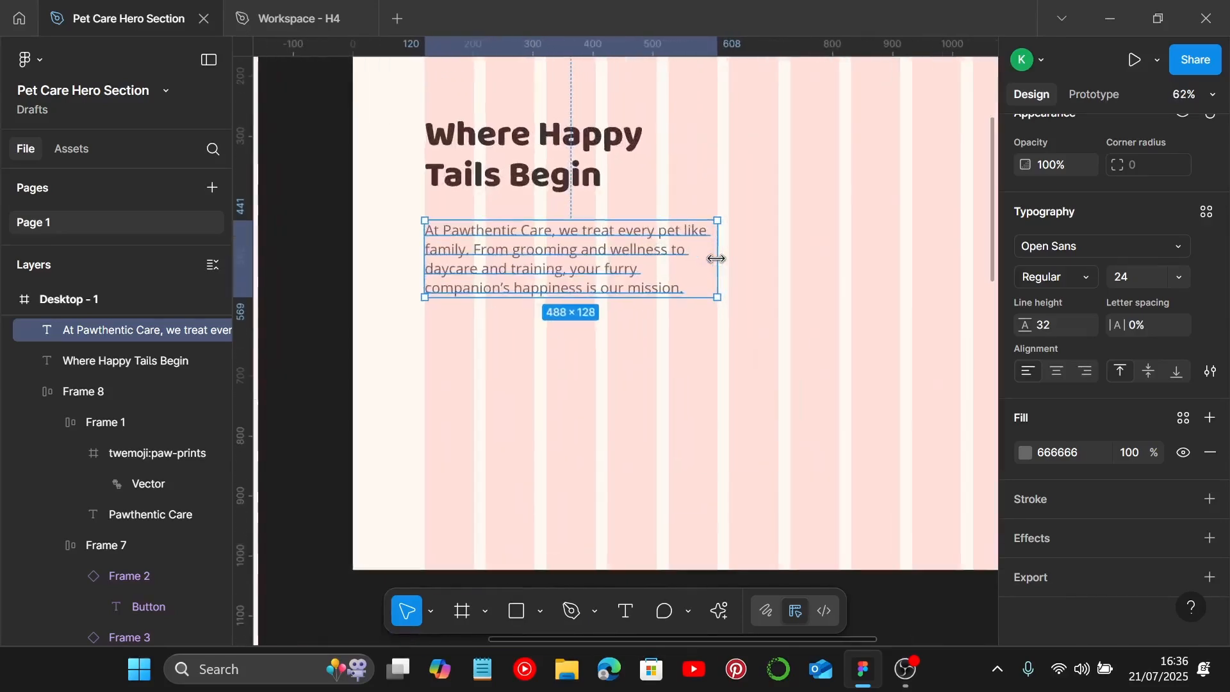
pyautogui.scroll(2, 717, 259)
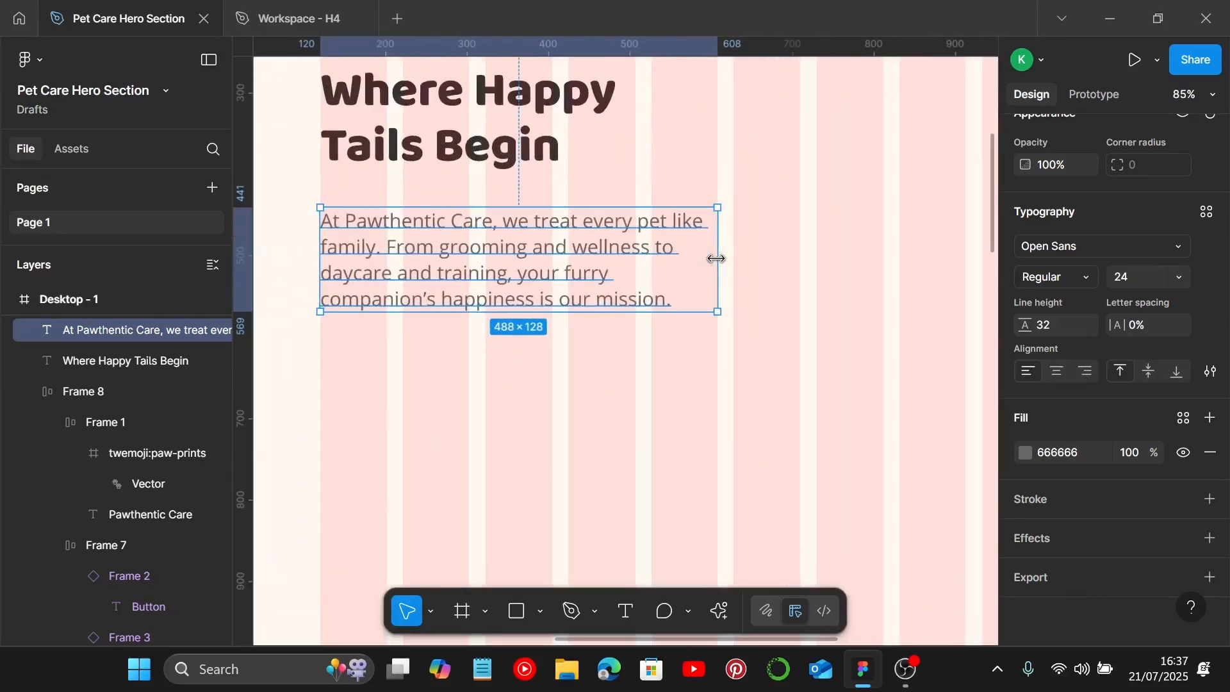
pyautogui.click(497, 141)
pyautogui.click(470, 273)
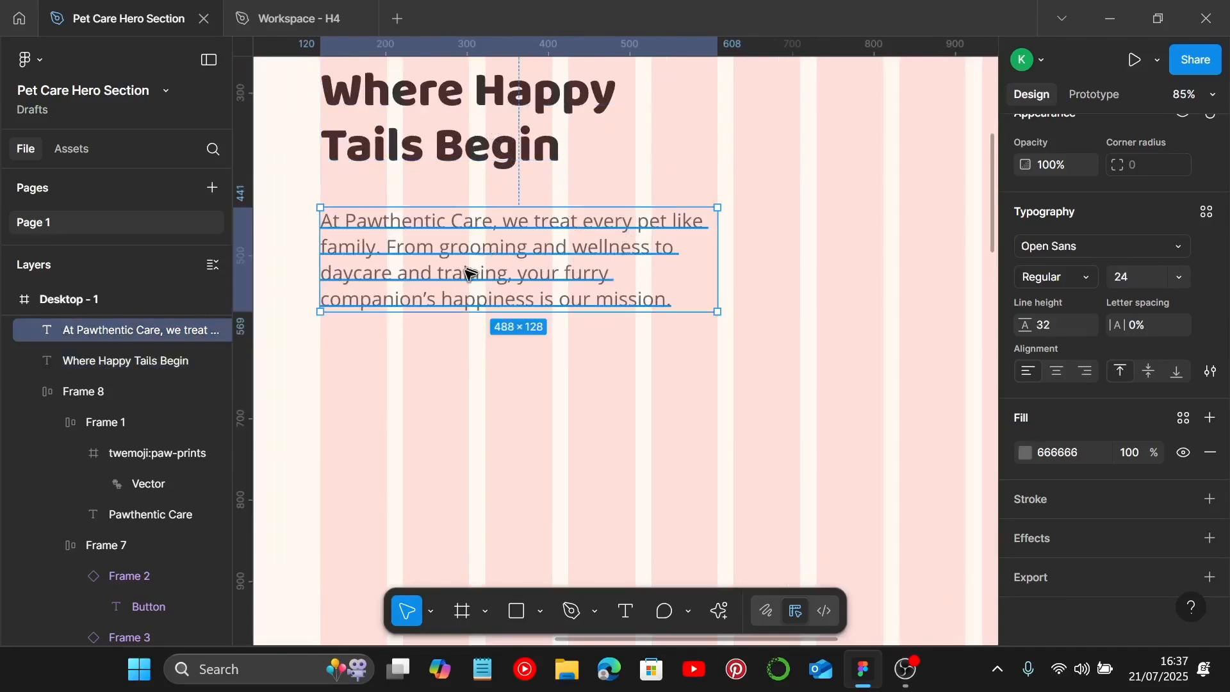
# Step: Place a Button component instance in the desktop frame below the paragraph
pyautogui.scroll(-8, 466, 269)
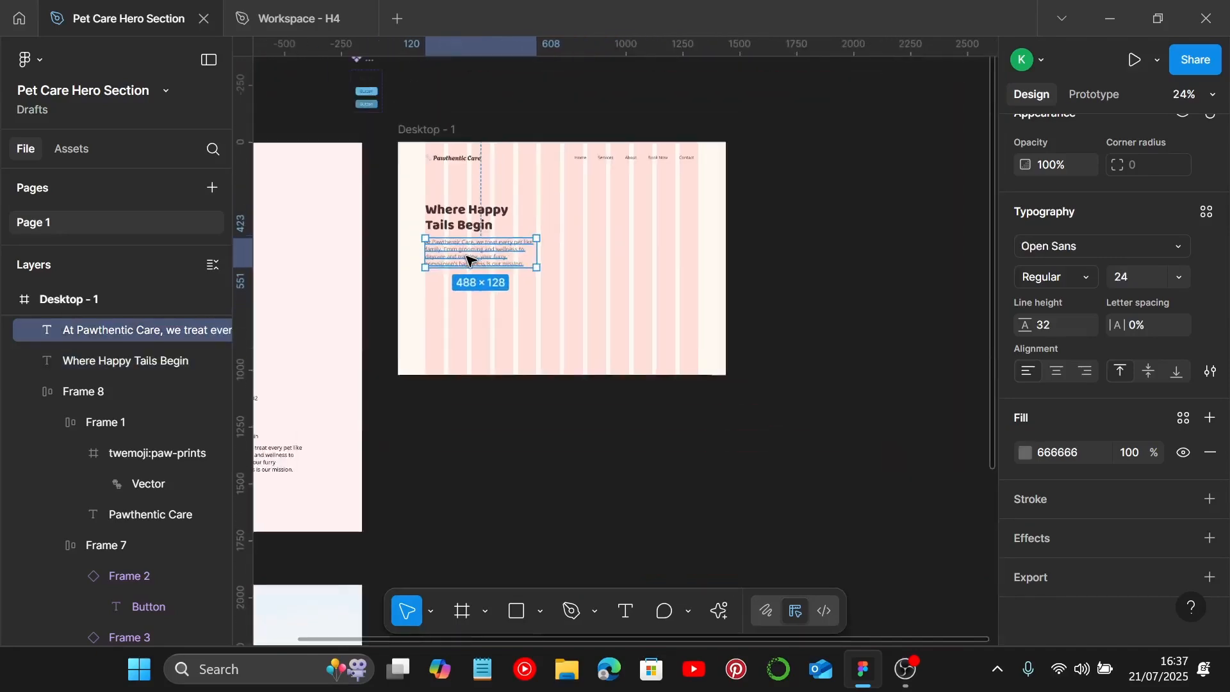
pyautogui.scroll(2, 372, 89)
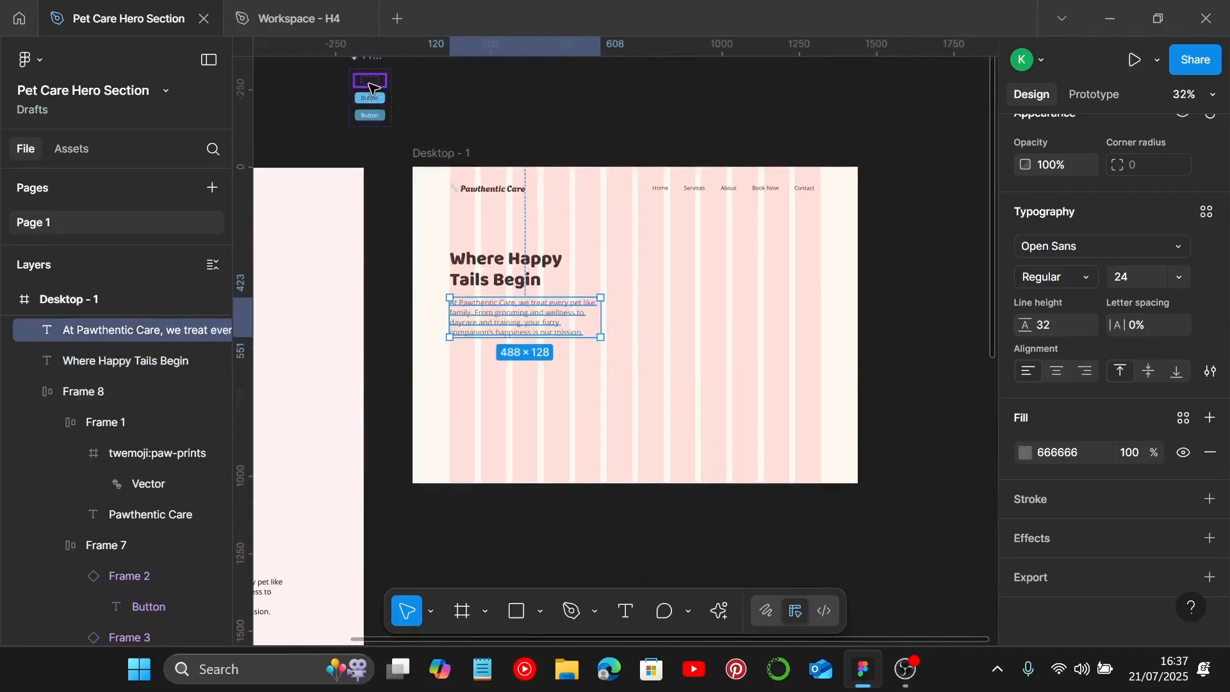
pyautogui.click(369, 84)
pyautogui.moveTo(370, 83); pyautogui.dragTo(620, 362)
pyautogui.hotkey('shift', '0')
# Step: Change the placed button's label to See Our Services
pyautogui.doubleClick(620, 362)
pyautogui.doubleClick(619, 361)
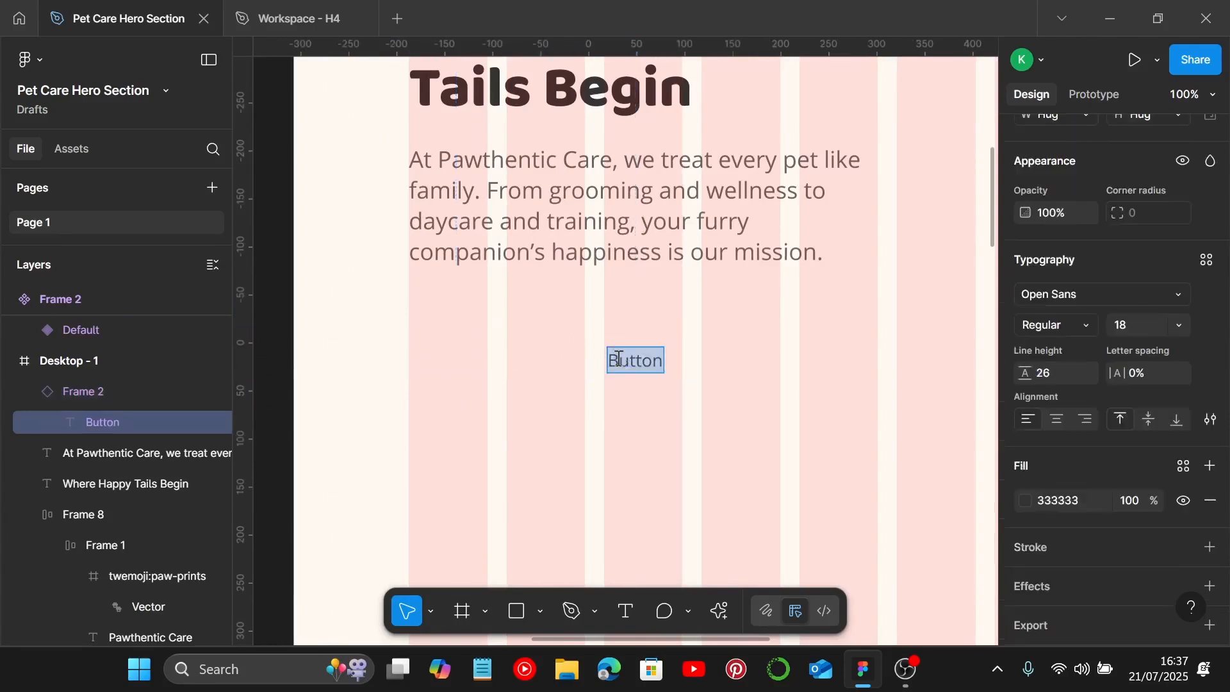
pyautogui.write('See ')
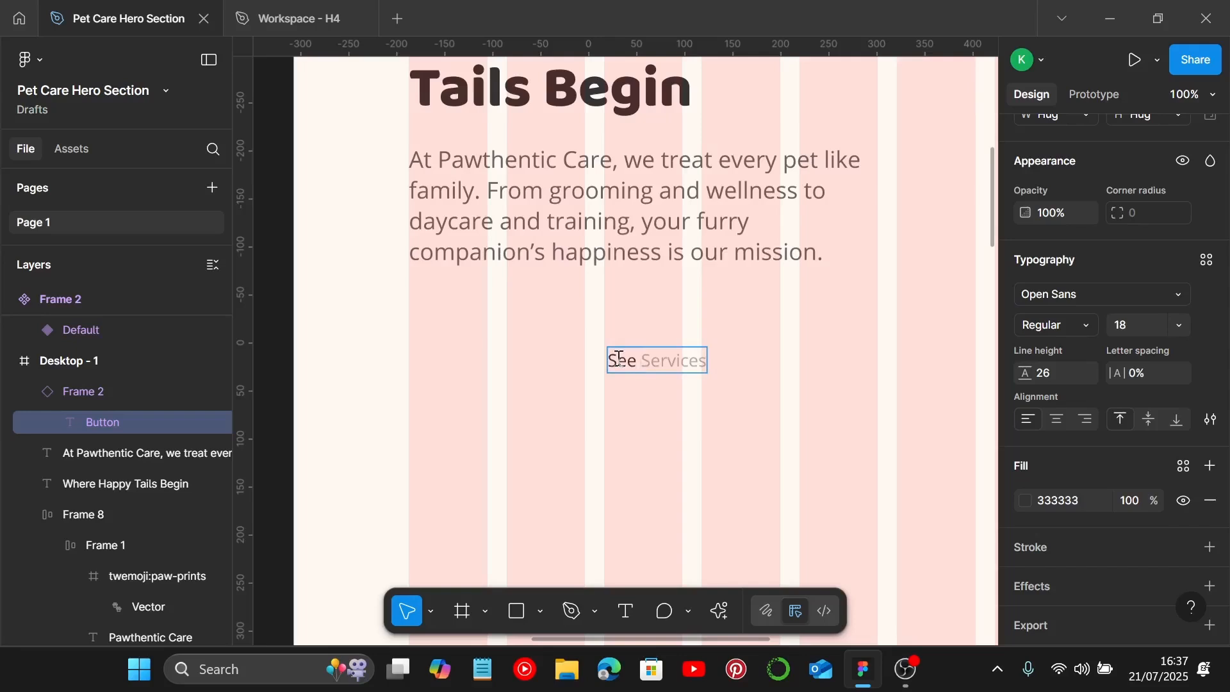
pyautogui.write('Our Servi')
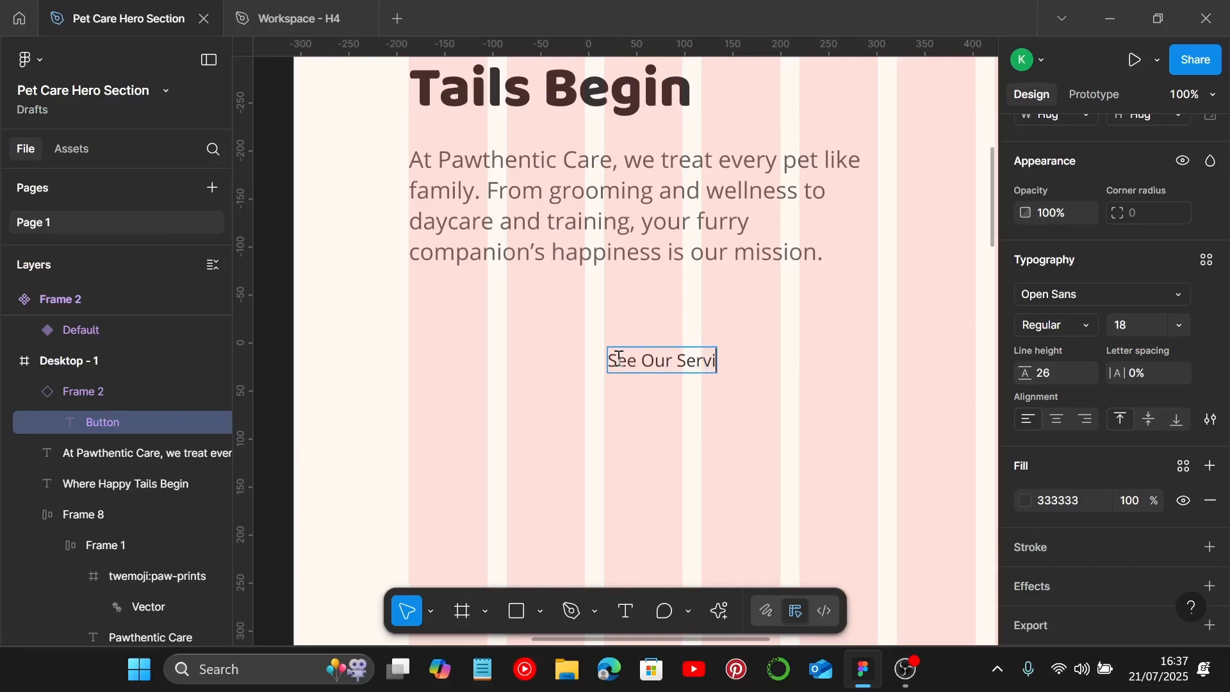
pyautogui.write('ces')
pyautogui.press('Escape')
pyautogui.press('Escape')
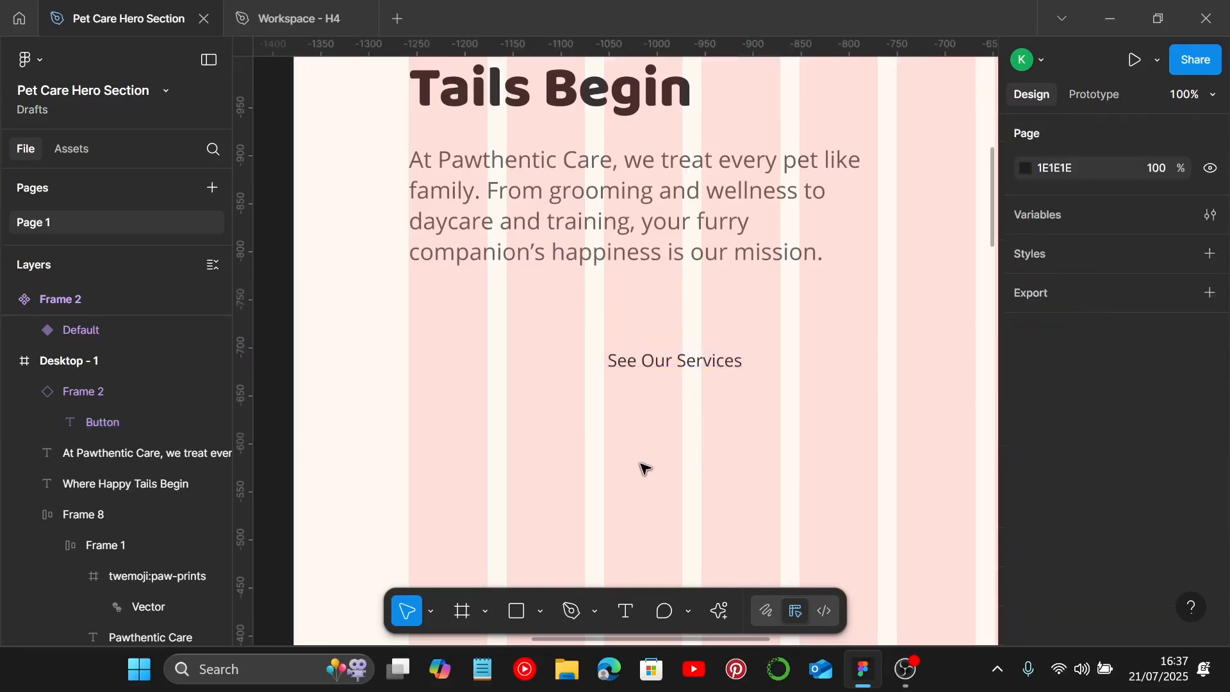
# Step: Add a text layer reading Book a Visit to the left below the See Our Services button
pyautogui.click(614, 364)
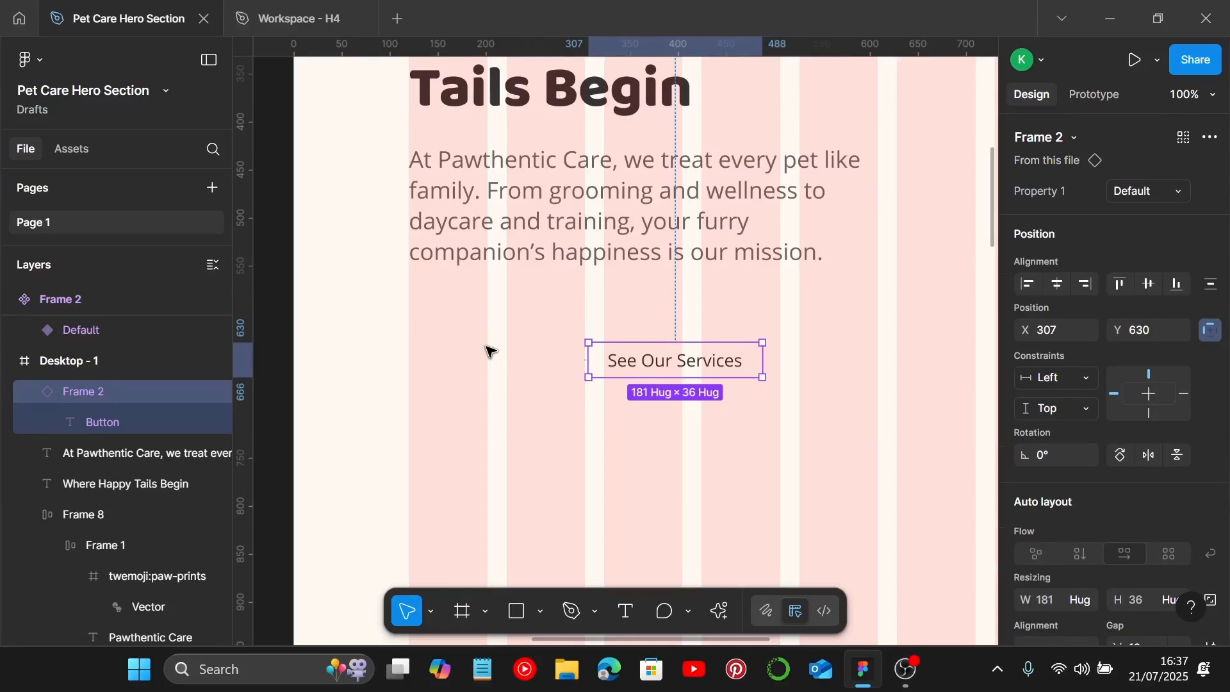
pyautogui.press('t')
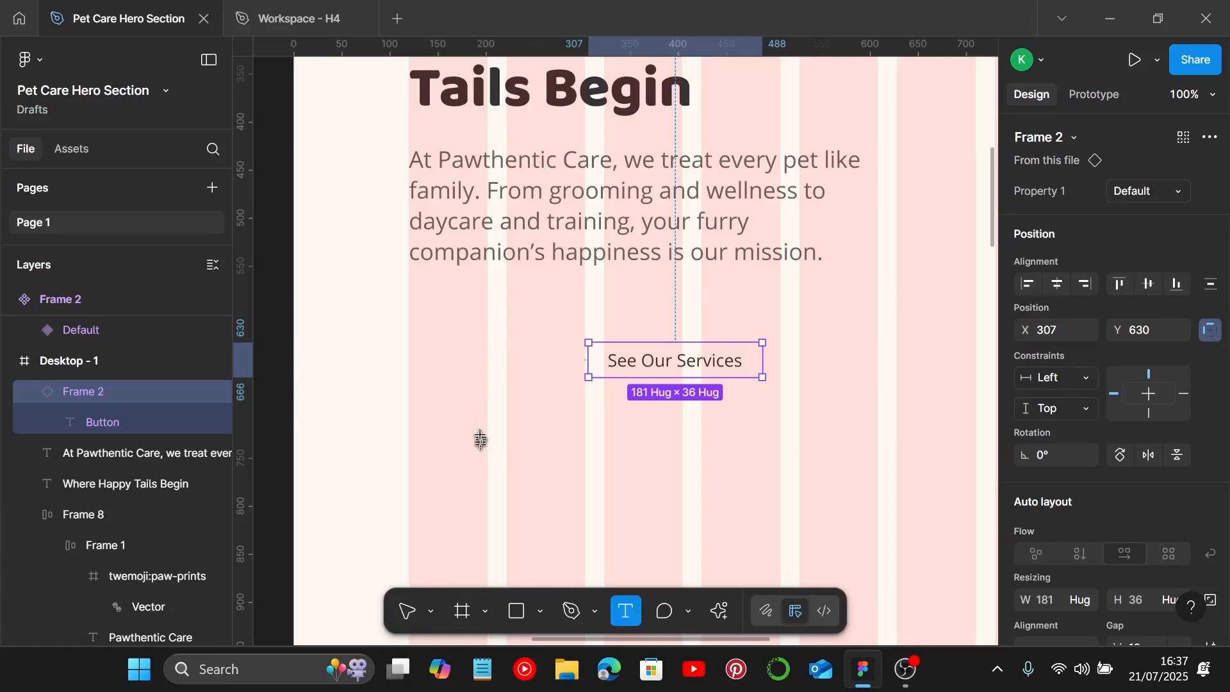
pyautogui.click(448, 388)
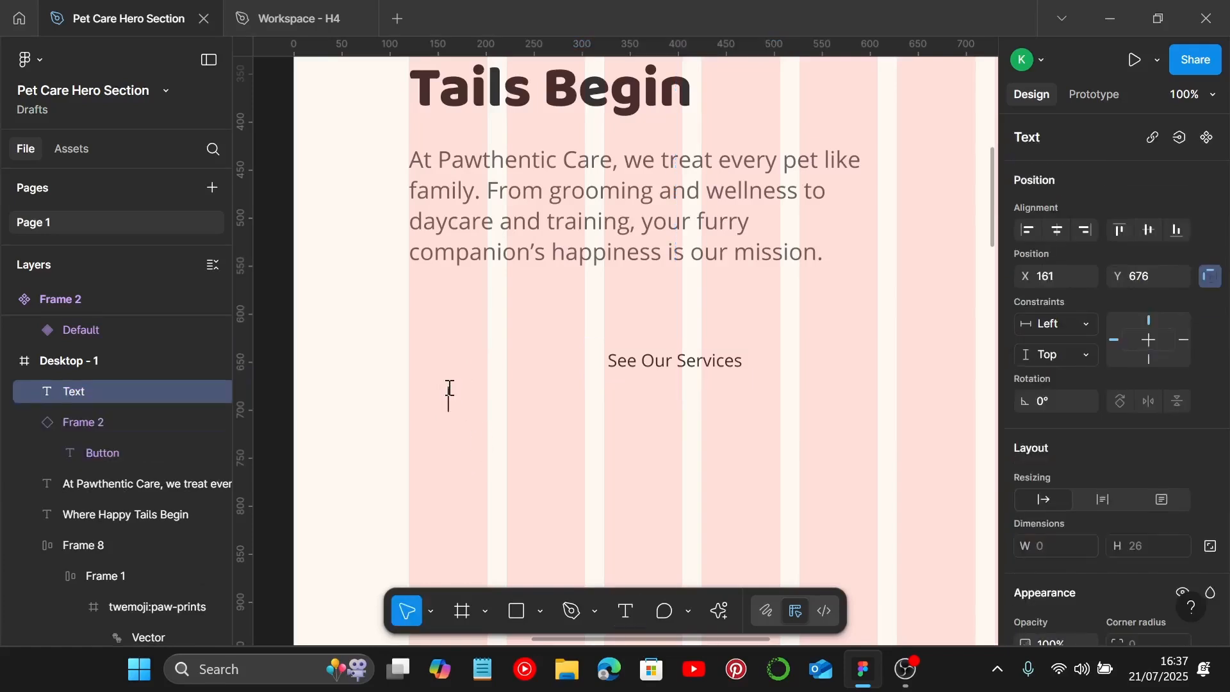
pyautogui.write('Book a')
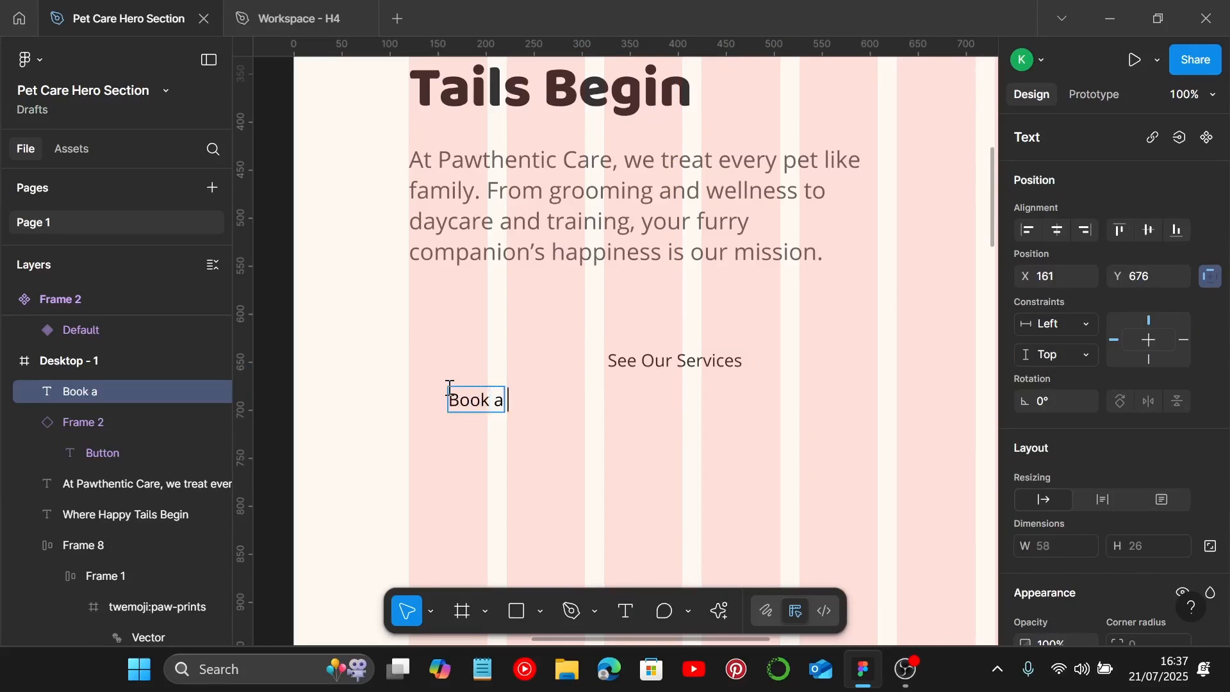
pyautogui.write(' Visit')
pyautogui.press('Escape')
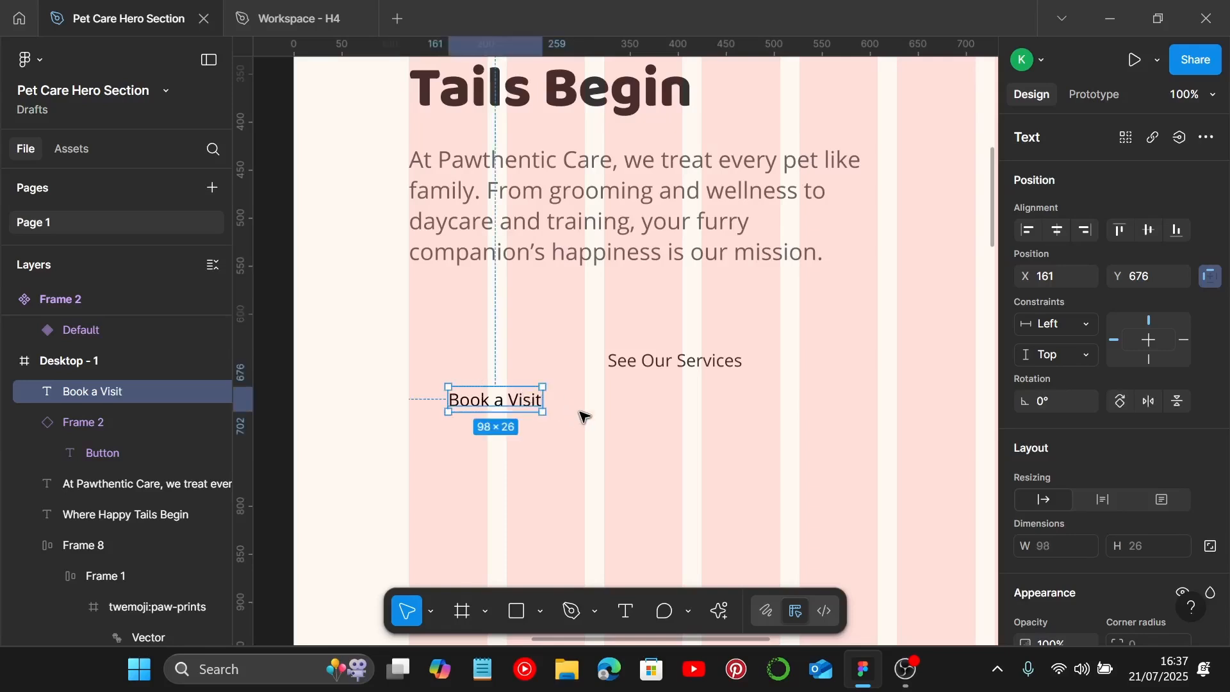
# Step: Change the Book a Visit text colour to 333333 to match the See Our Services label
pyautogui.click(651, 362)
pyautogui.scroll(-5, 1041, 436)
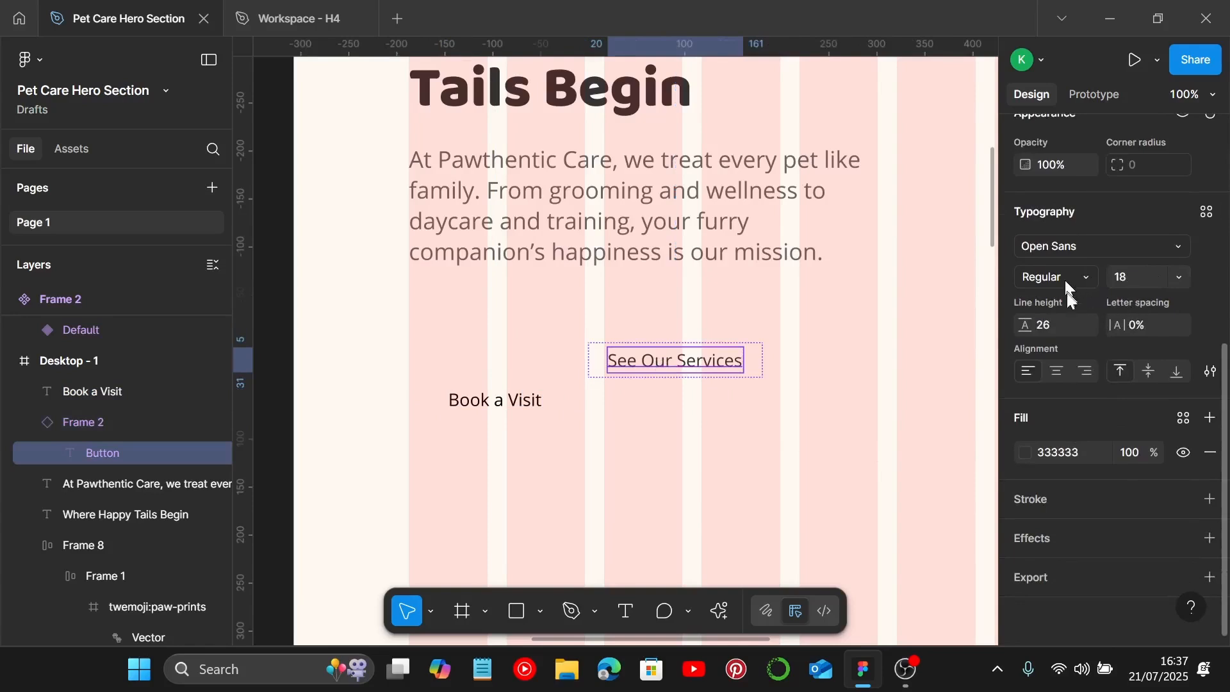
pyautogui.click(535, 401)
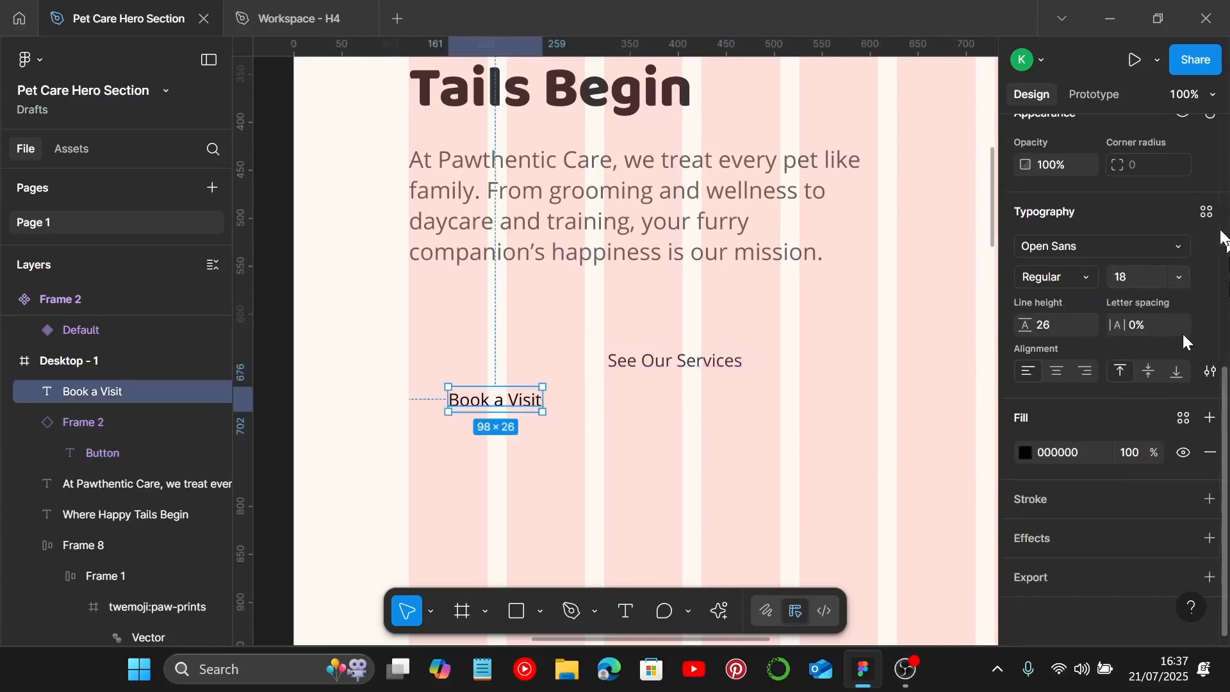
pyautogui.click(682, 365)
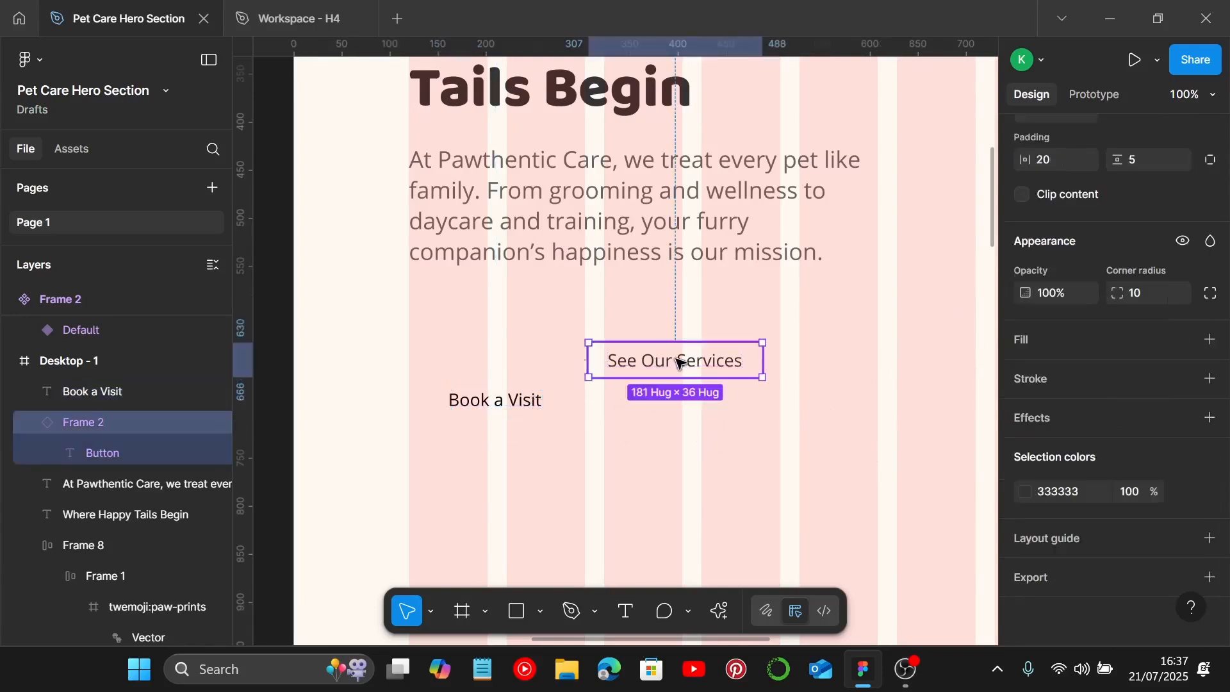
pyautogui.click(526, 405)
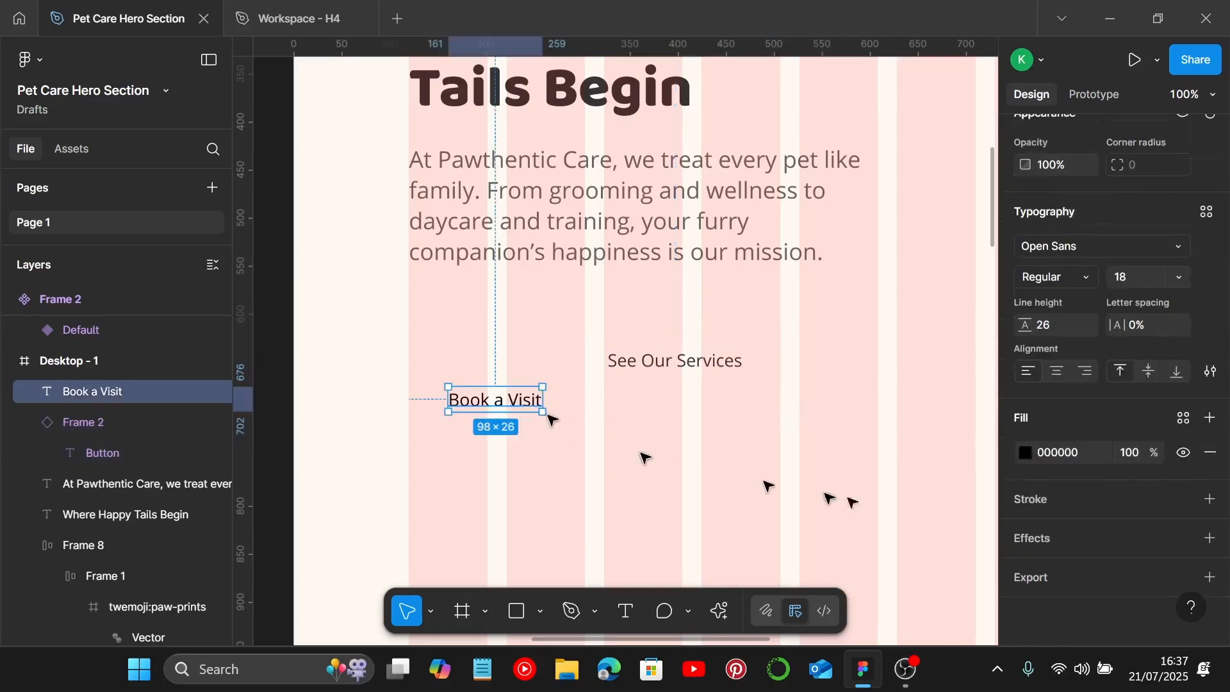
pyautogui.click(1088, 460)
pyautogui.write('333333')
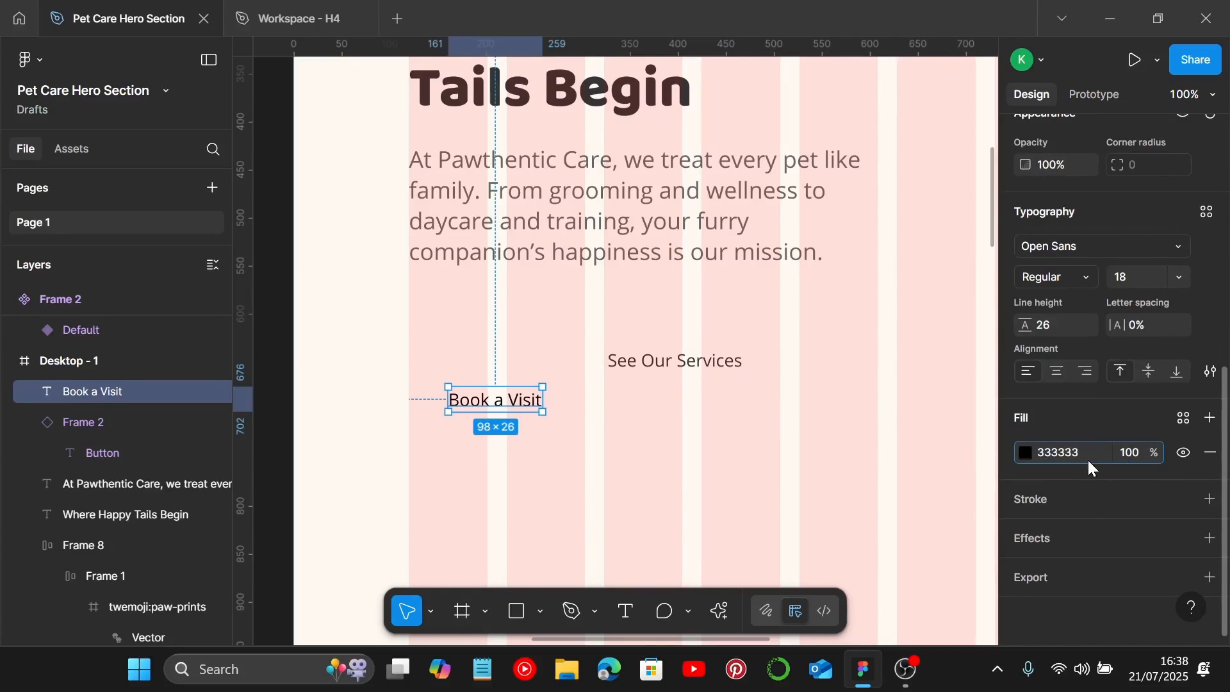
pyautogui.press('Return')
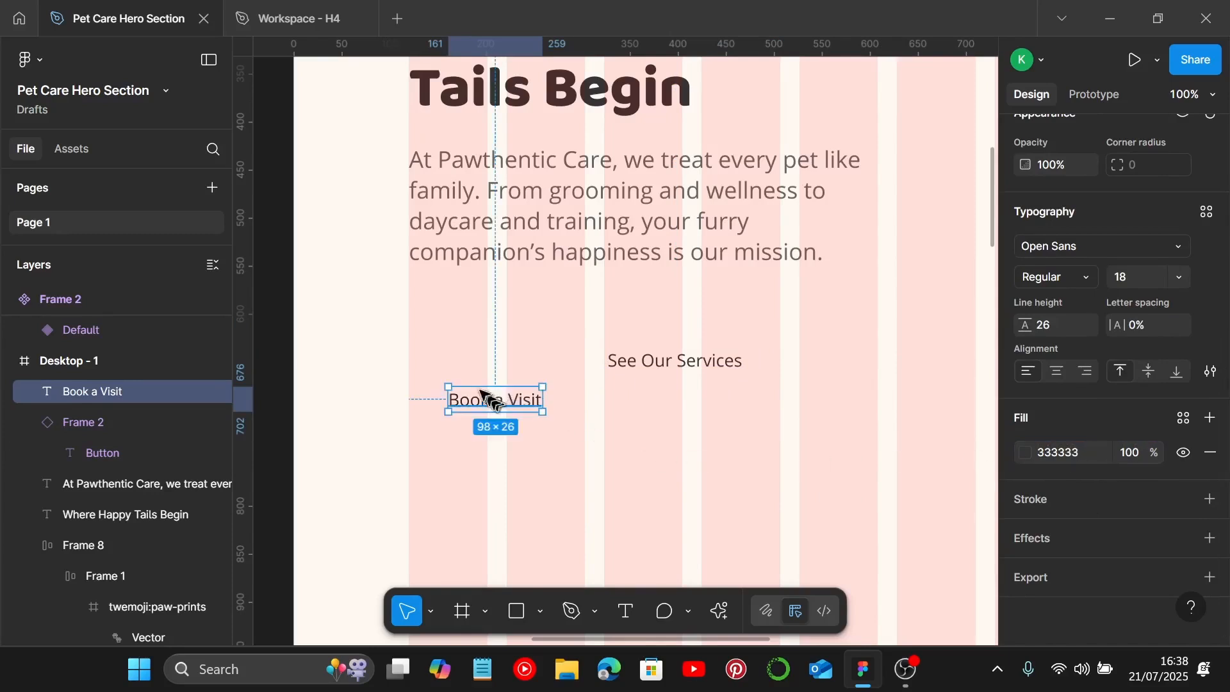
# Step: Wrap the Book a Visit text in an auto layout frame and set its vertical padding to 5
pyautogui.moveTo(485, 397); pyautogui.dragTo(469, 383)
pyautogui.hotkey('shift', 'a')
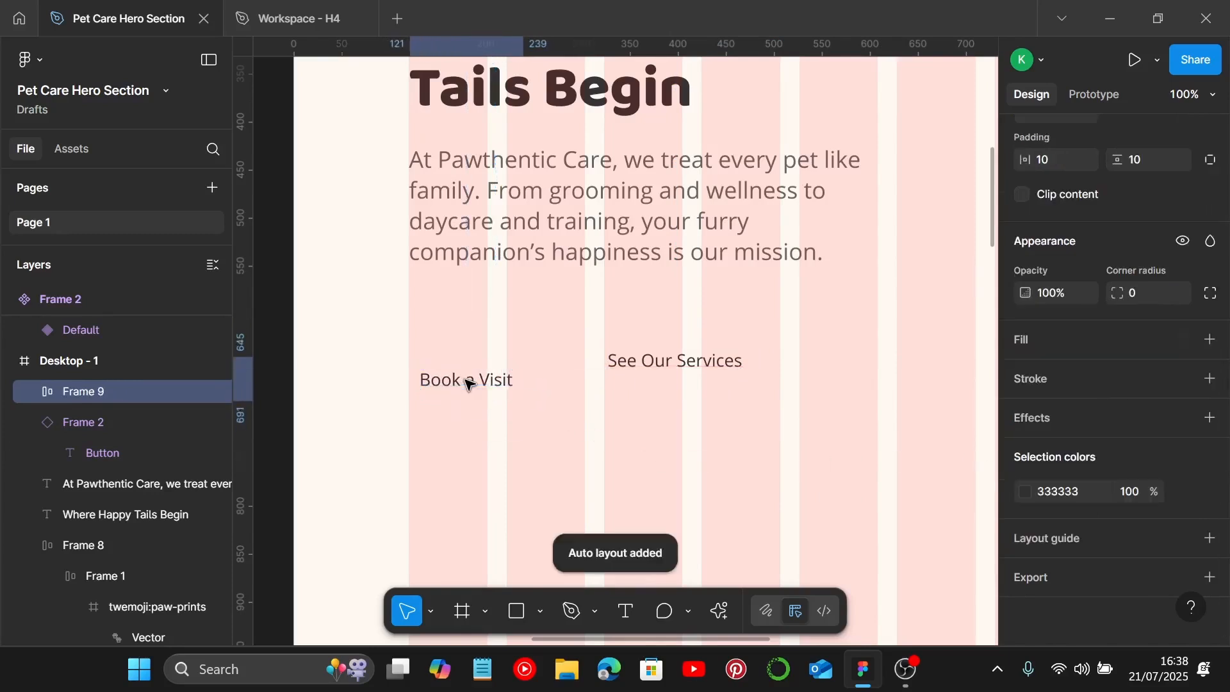
pyautogui.scroll(3, 1156, 212)
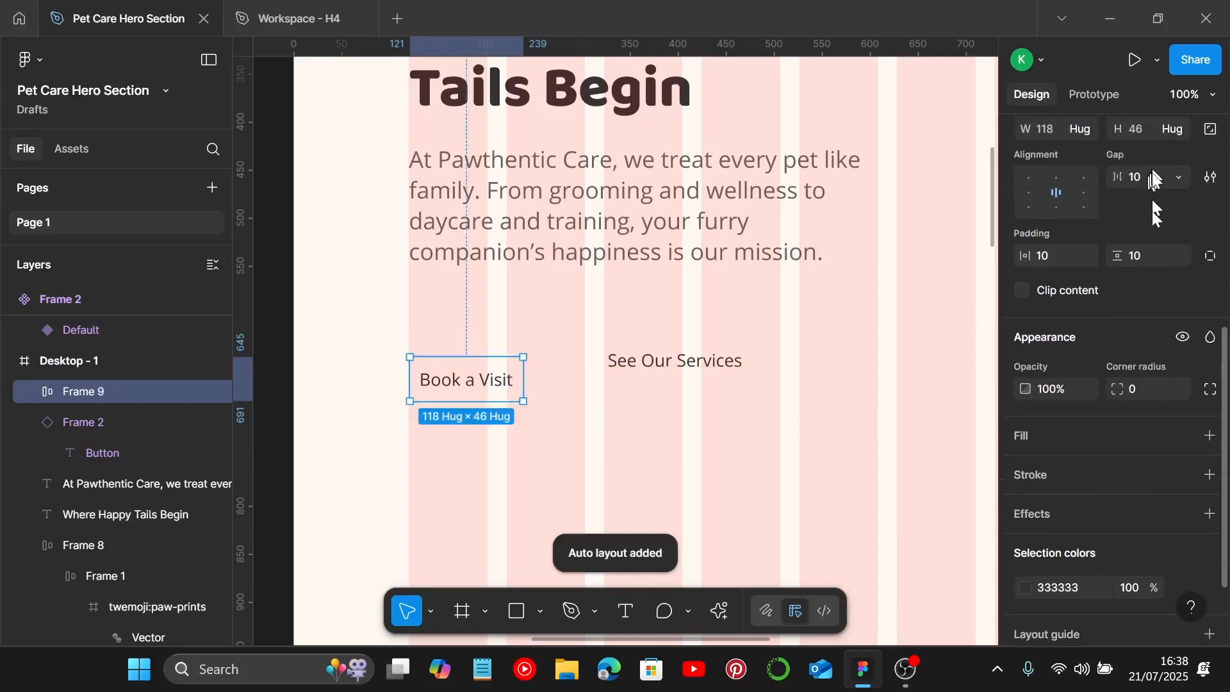
pyautogui.write('5')
pyautogui.press('Return')
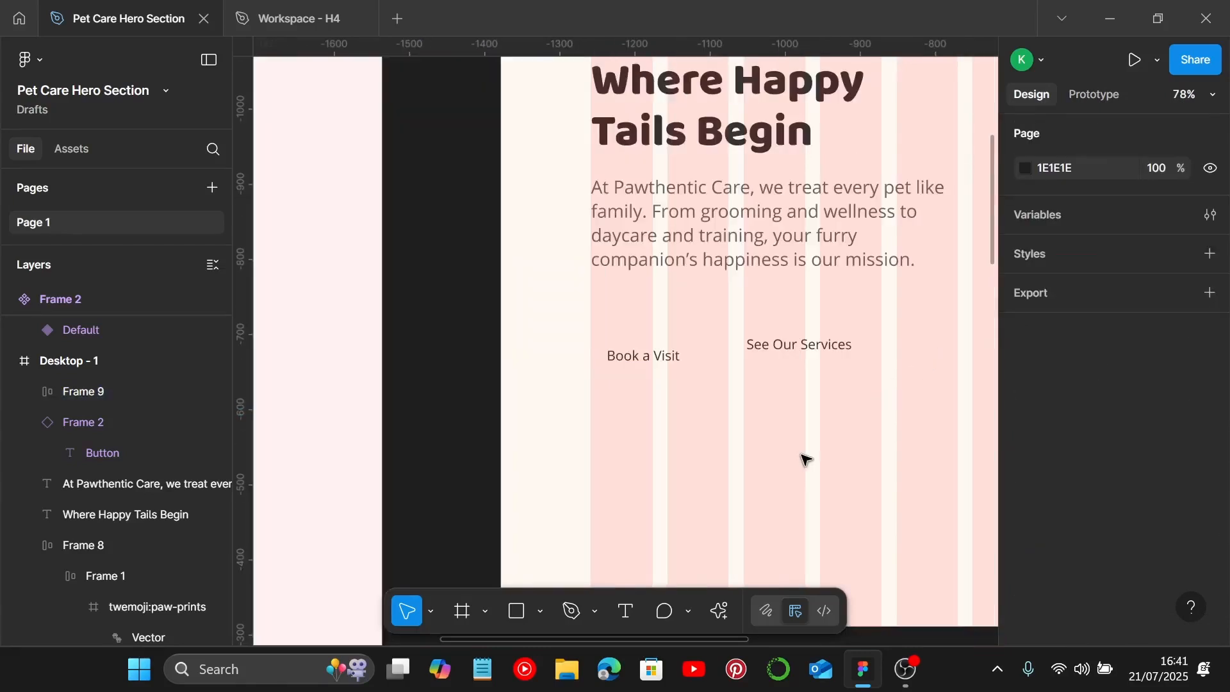
# Step: Round the Book a Visit frame's corners to 10 and fill it with A8DEF8
pyautogui.click(644, 356)
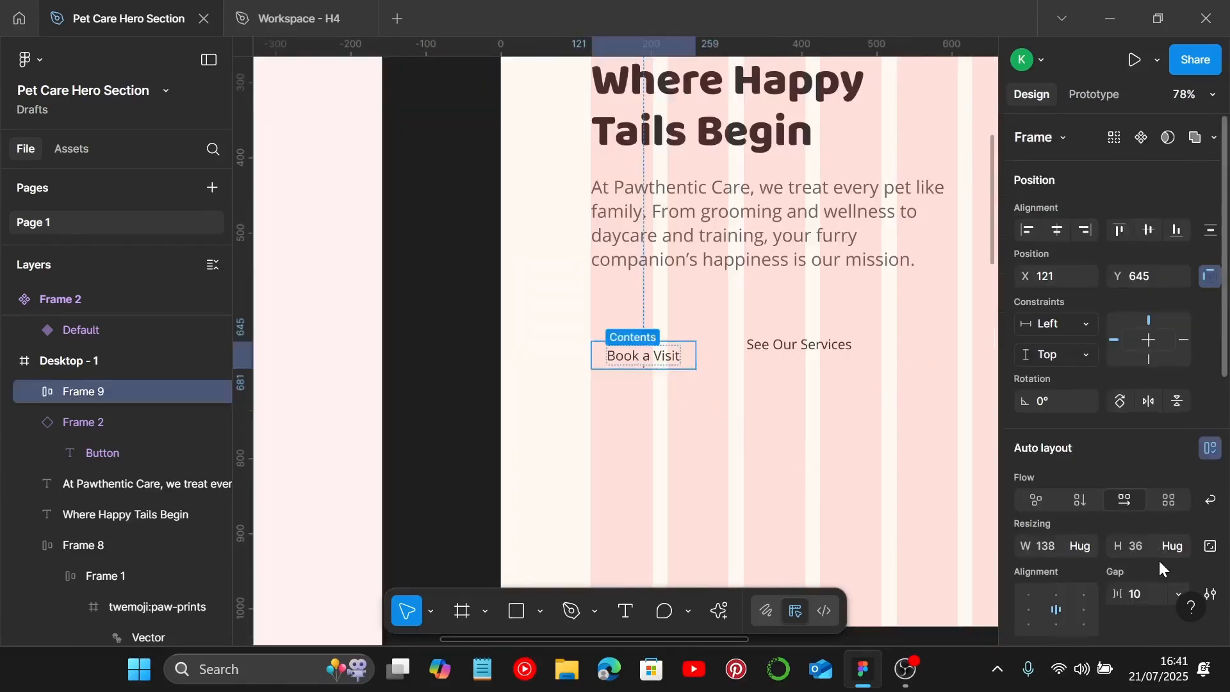
pyautogui.scroll(-4, 1159, 559)
pyautogui.scroll(-3, 1133, 506)
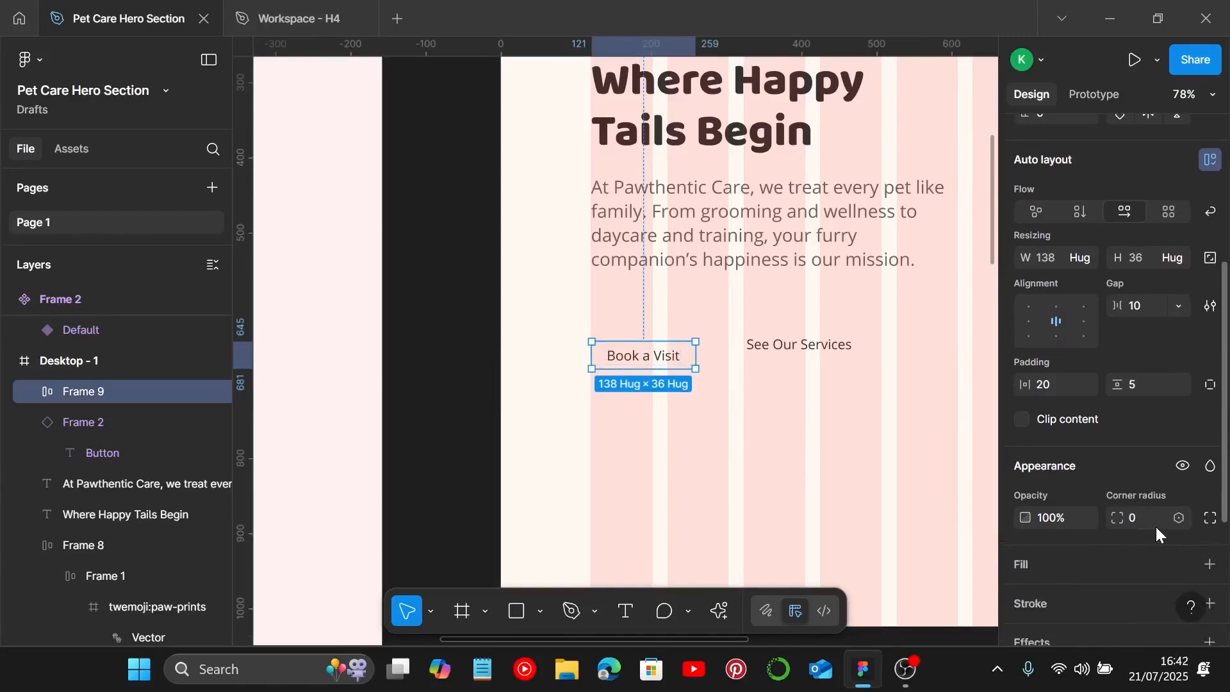
pyautogui.click(1155, 517)
pyautogui.scroll(-3, 1150, 442)
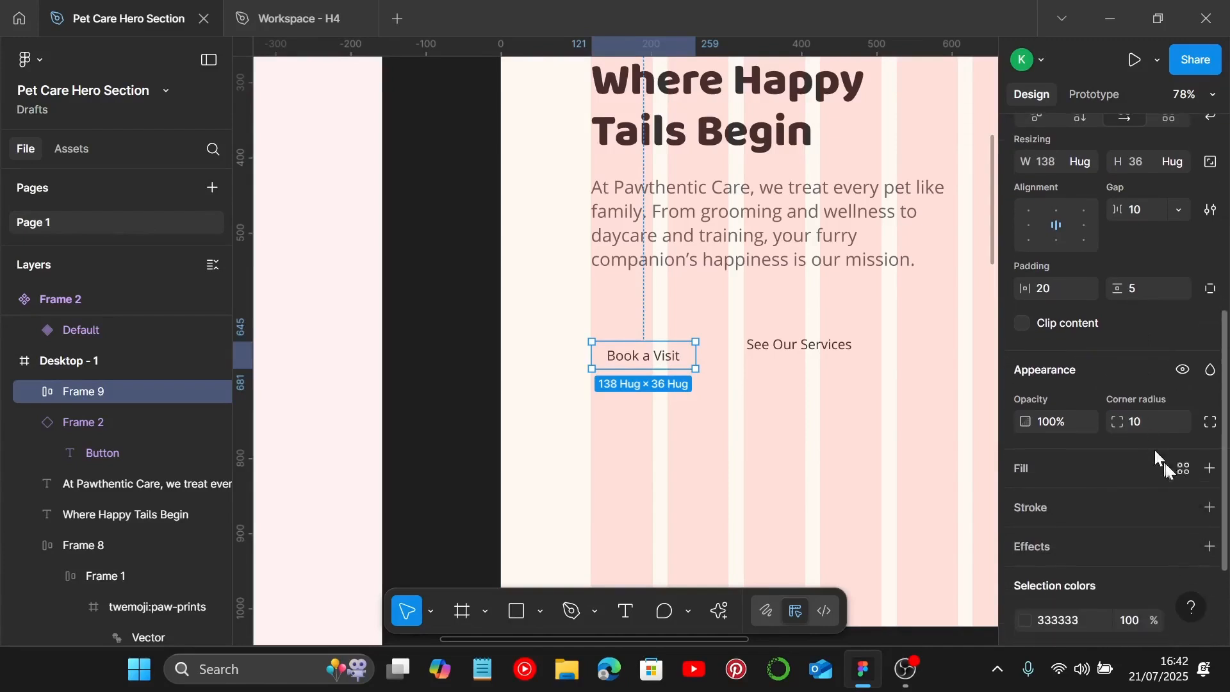
pyautogui.click(1210, 468)
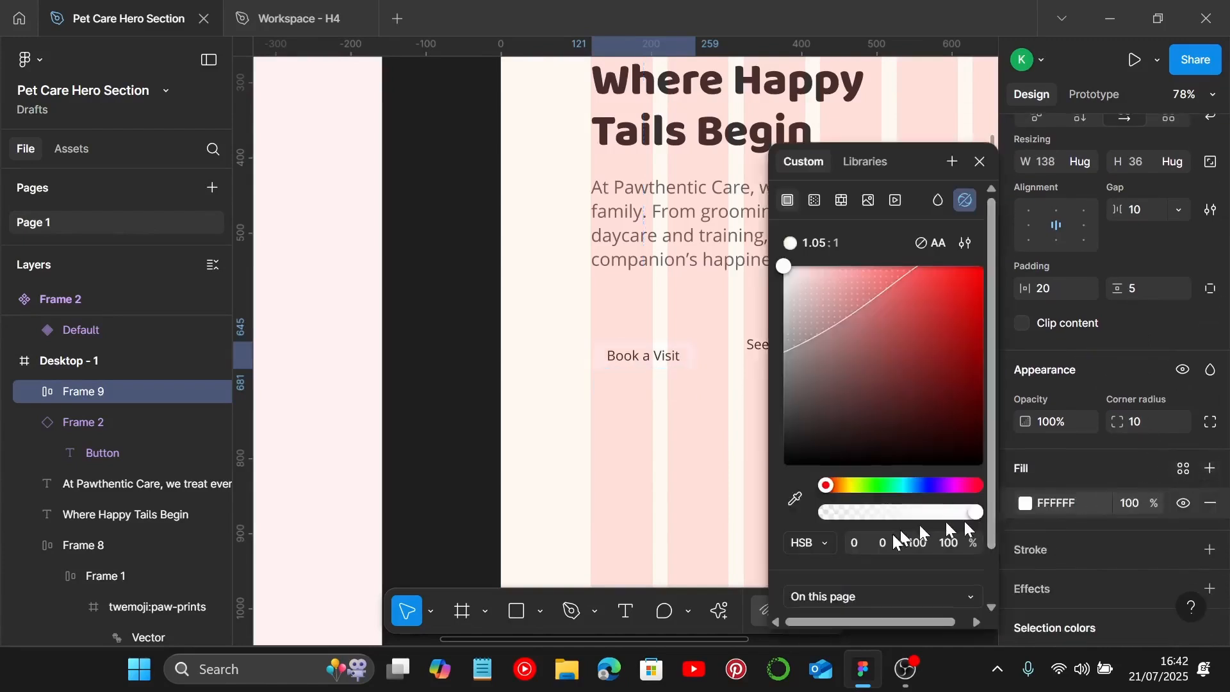
pyautogui.scroll(-2, 904, 532)
pyautogui.click(906, 569)
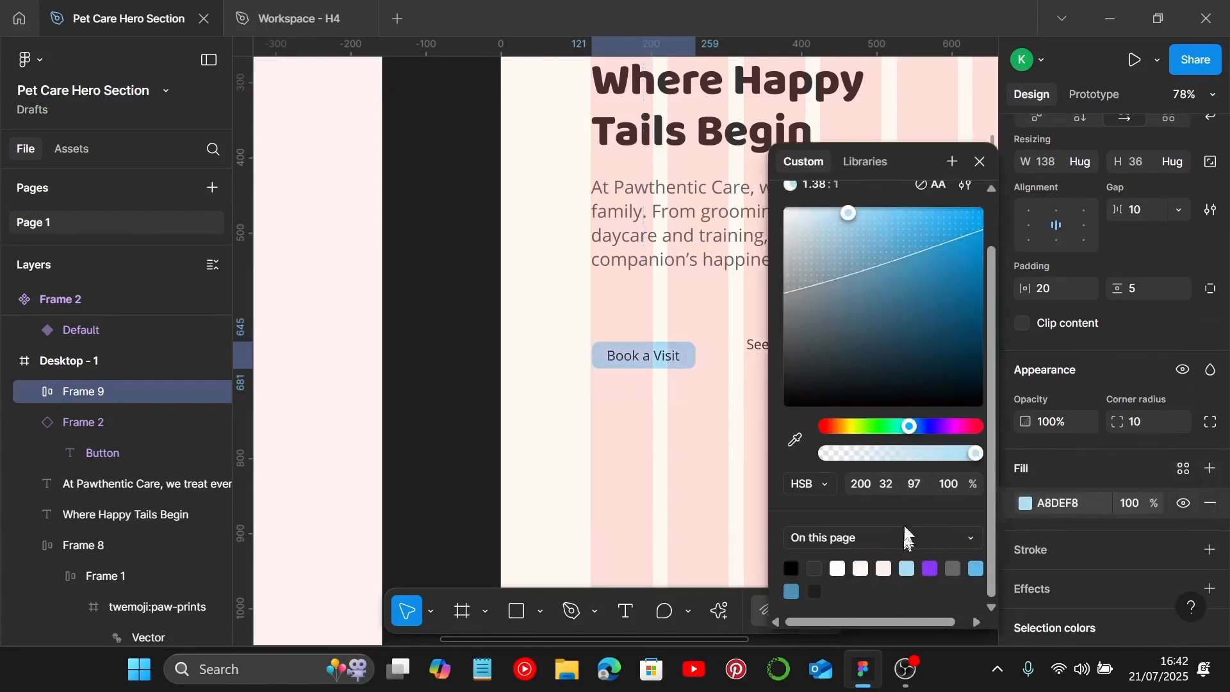
pyautogui.click(980, 162)
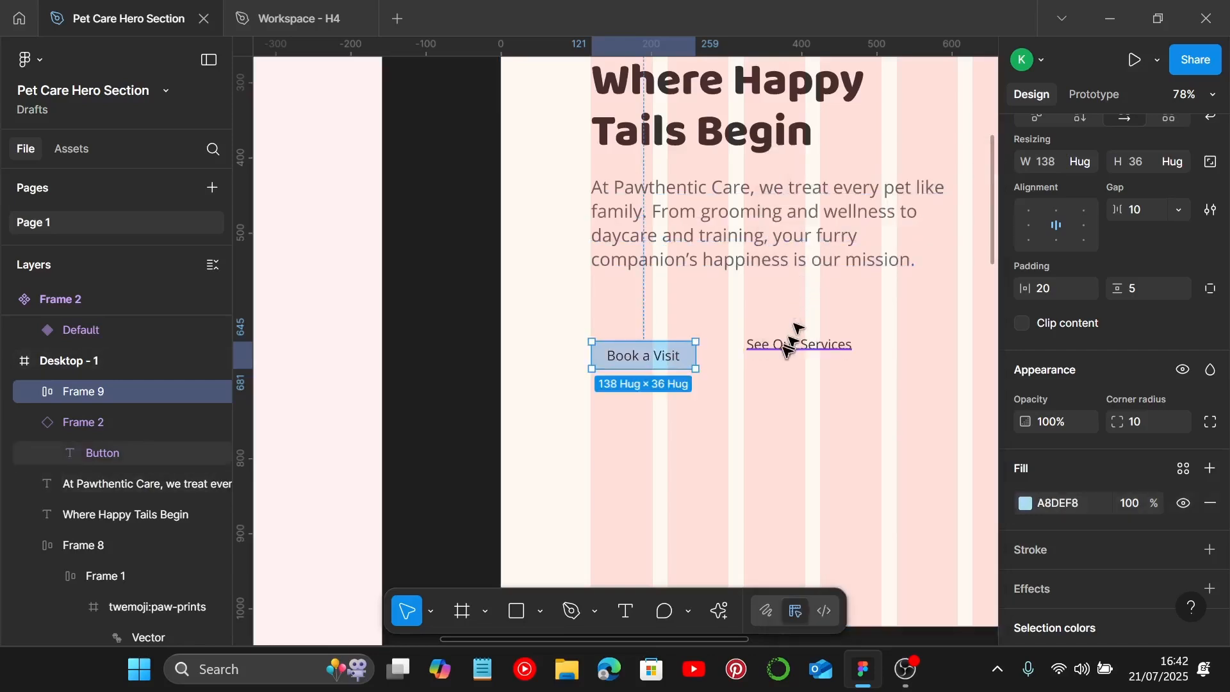
# Step: Move the Book a Visit and See Our Services buttons into line on the same row
pyautogui.scroll(3, 788, 346)
pyautogui.moveTo(595, 368); pyautogui.dragTo(596, 341)
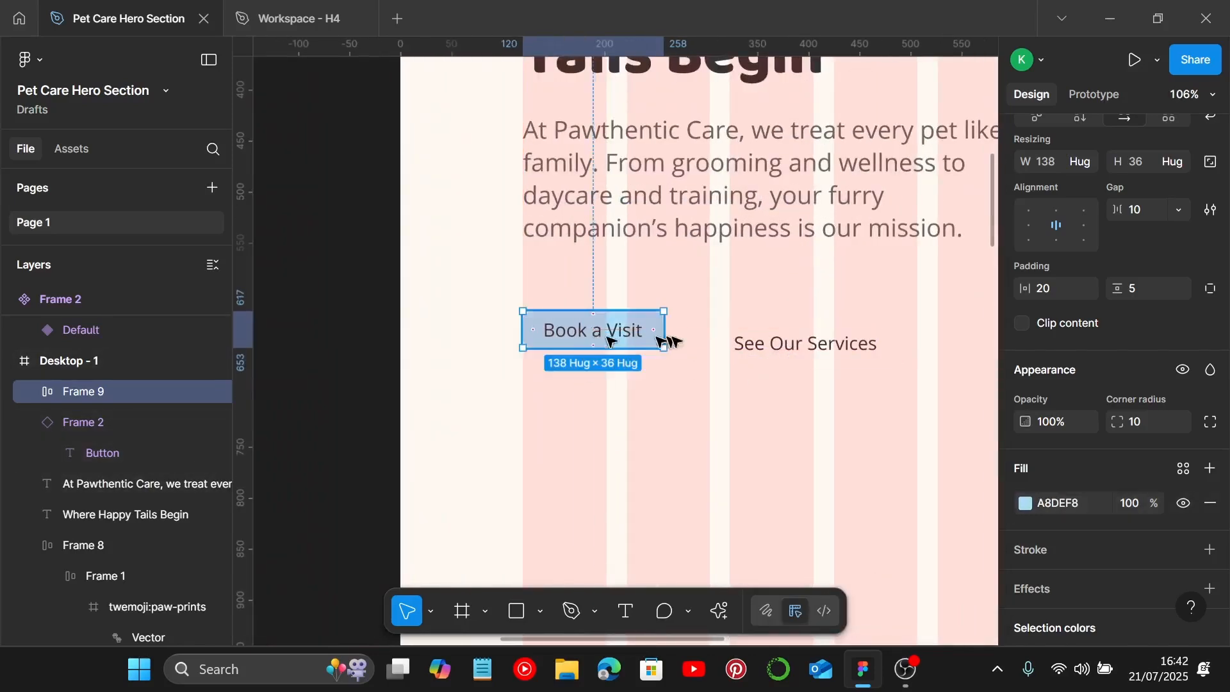
pyautogui.click(761, 344)
pyautogui.moveTo(789, 346); pyautogui.dragTo(763, 325)
# Step: Group both buttons in a horizontal auto layout frame with a gap of 20
pyautogui.keyDown('shift'); pyautogui.click(636, 339); pyautogui.keyUp('shift')
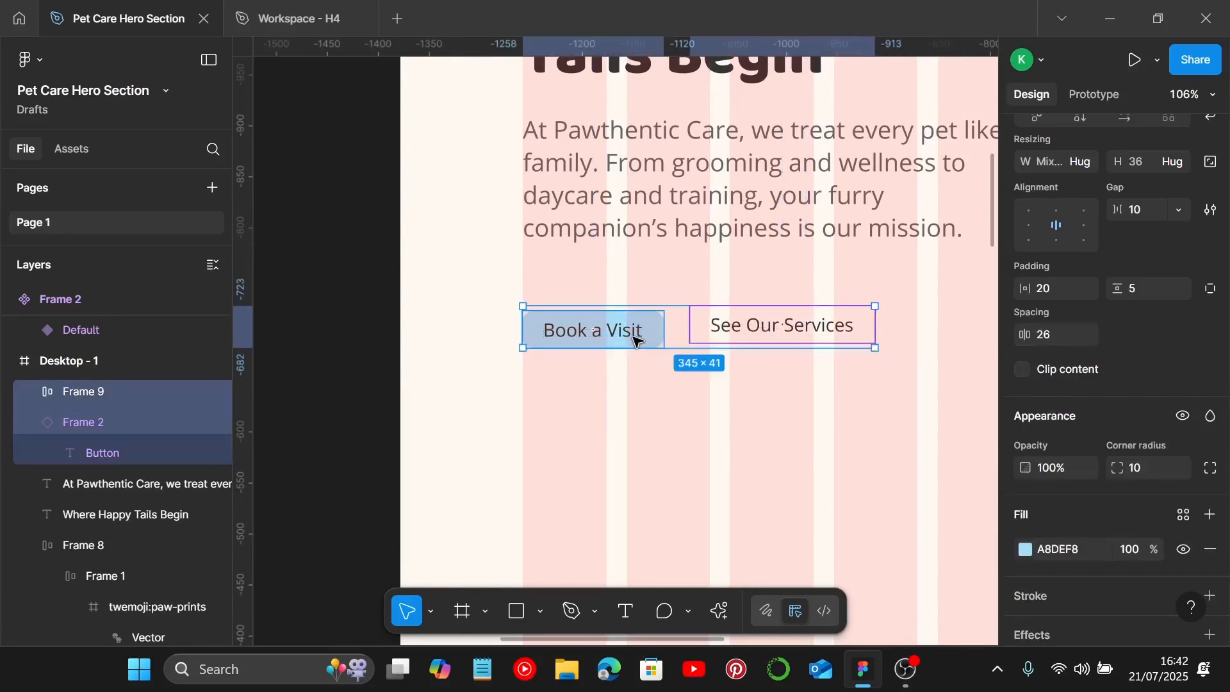
pyautogui.hotkey('shift', 'a')
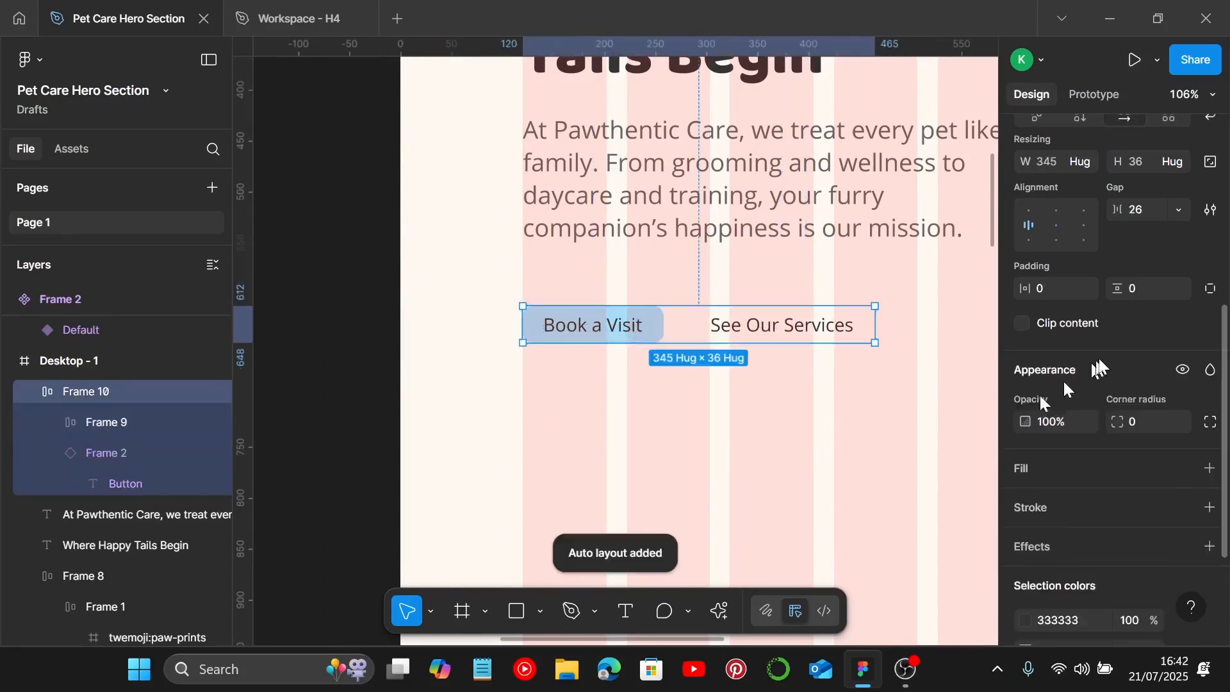
pyautogui.write('20')
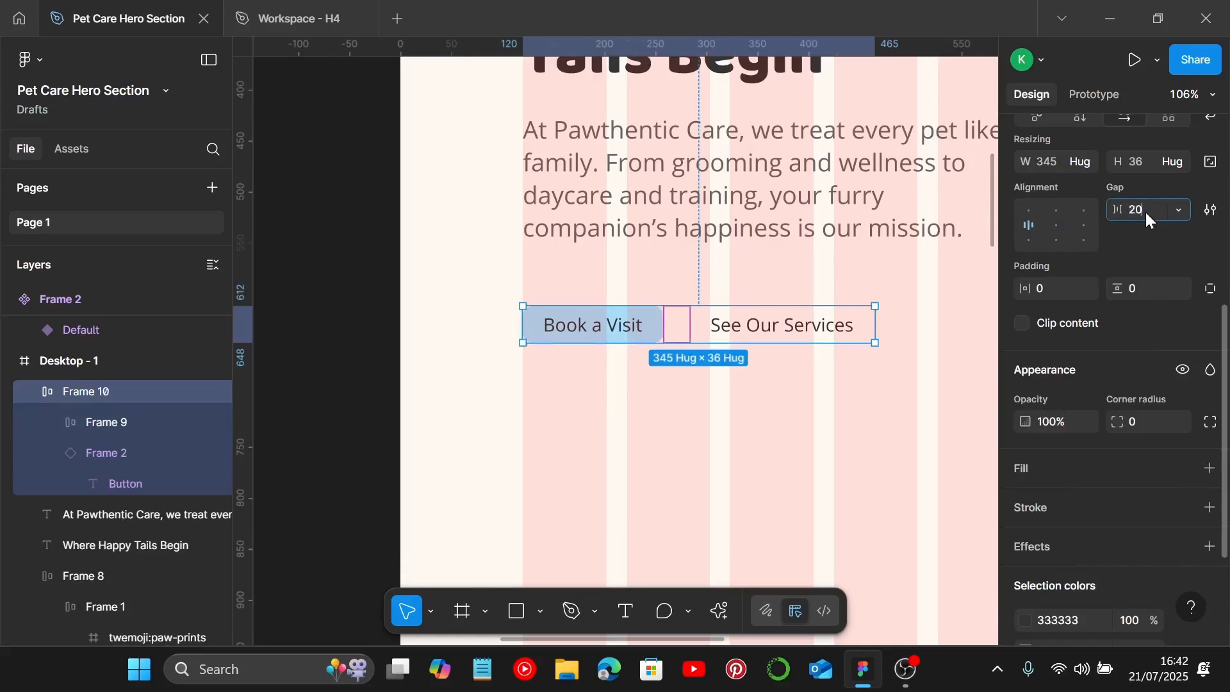
pyautogui.press('Return')
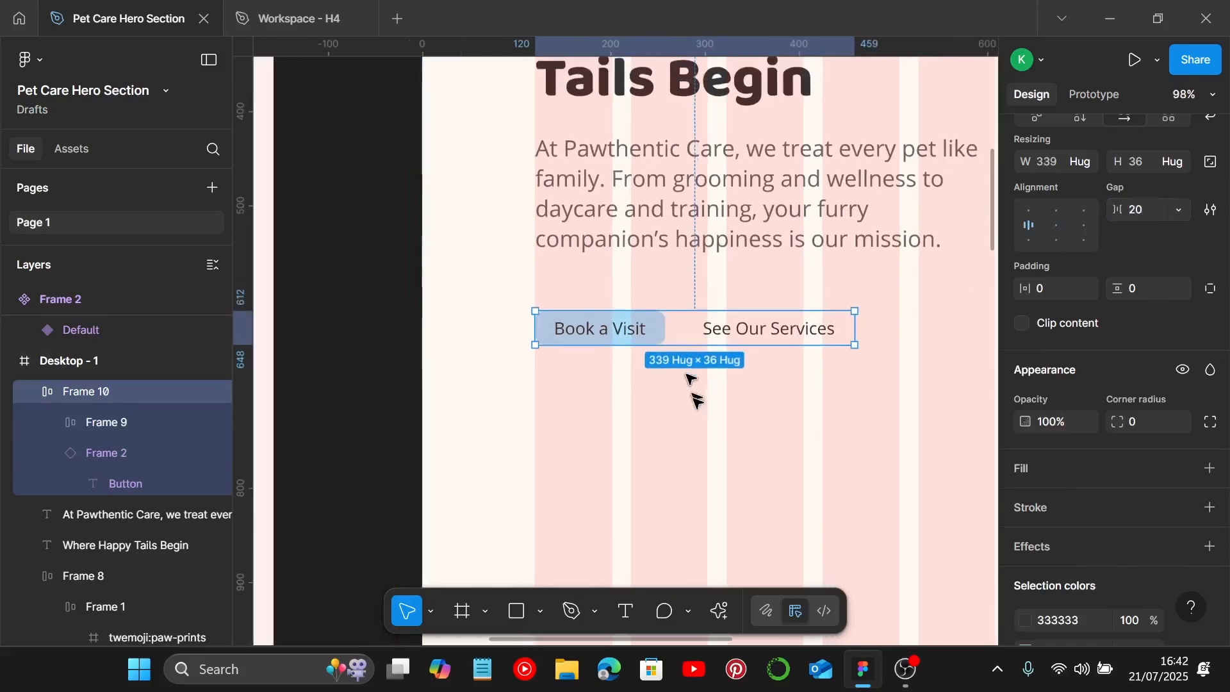
# Step: Wrap the heading, paragraph and button row in a vertical auto layout frame with a gap of 20
pyautogui.click(695, 411)
pyautogui.scroll(-3, 695, 423)
pyautogui.click(695, 192)
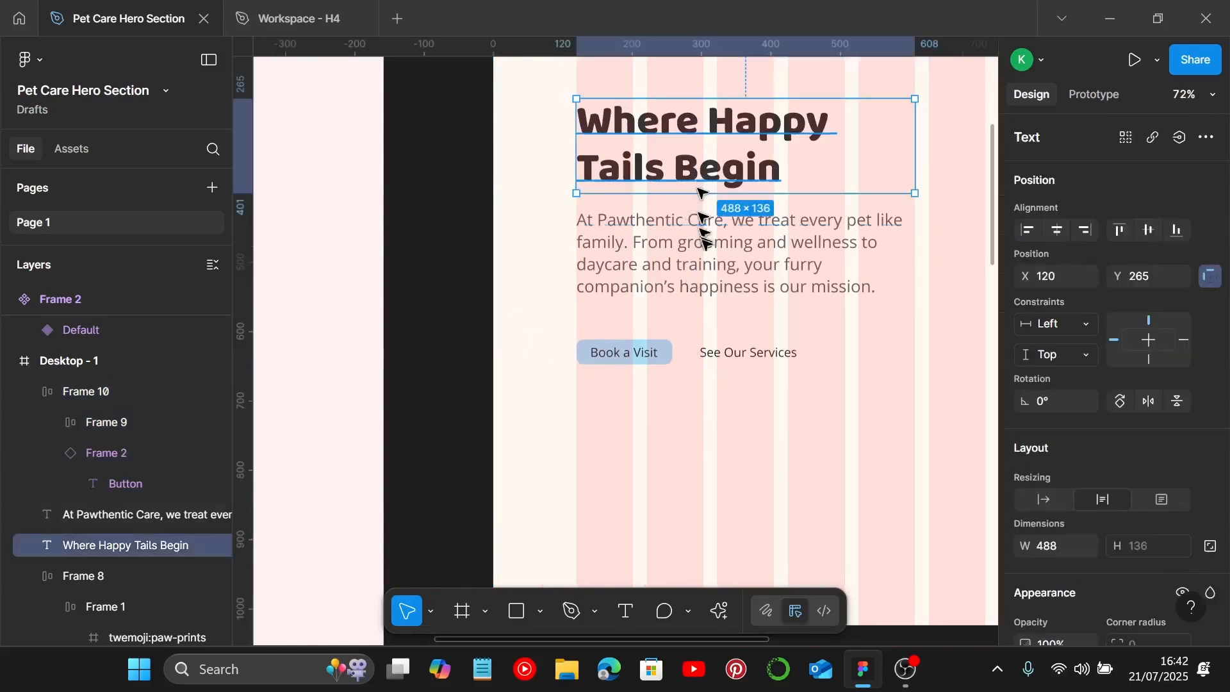
pyautogui.keyDown('shift'); pyautogui.click(687, 283); pyautogui.keyUp('shift')
pyautogui.keyDown('shift'); pyautogui.click(673, 356); pyautogui.keyUp('shift')
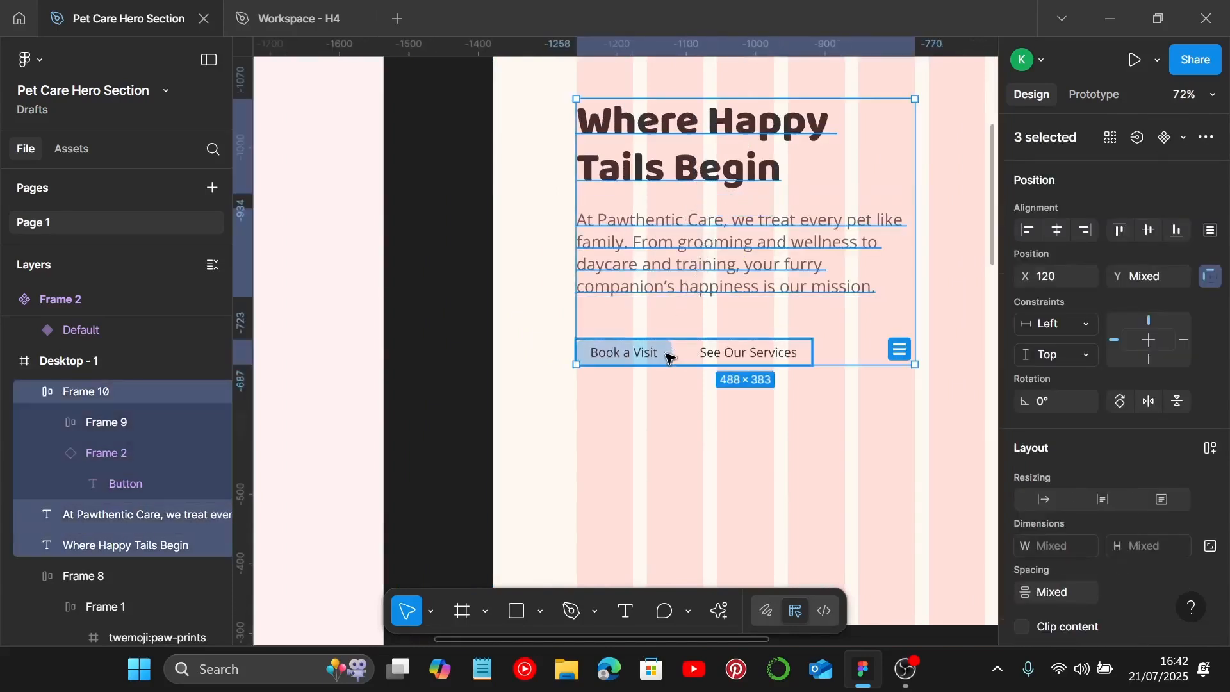
pyautogui.hotkey('shift', 'a')
pyautogui.scroll(-3, 1110, 508)
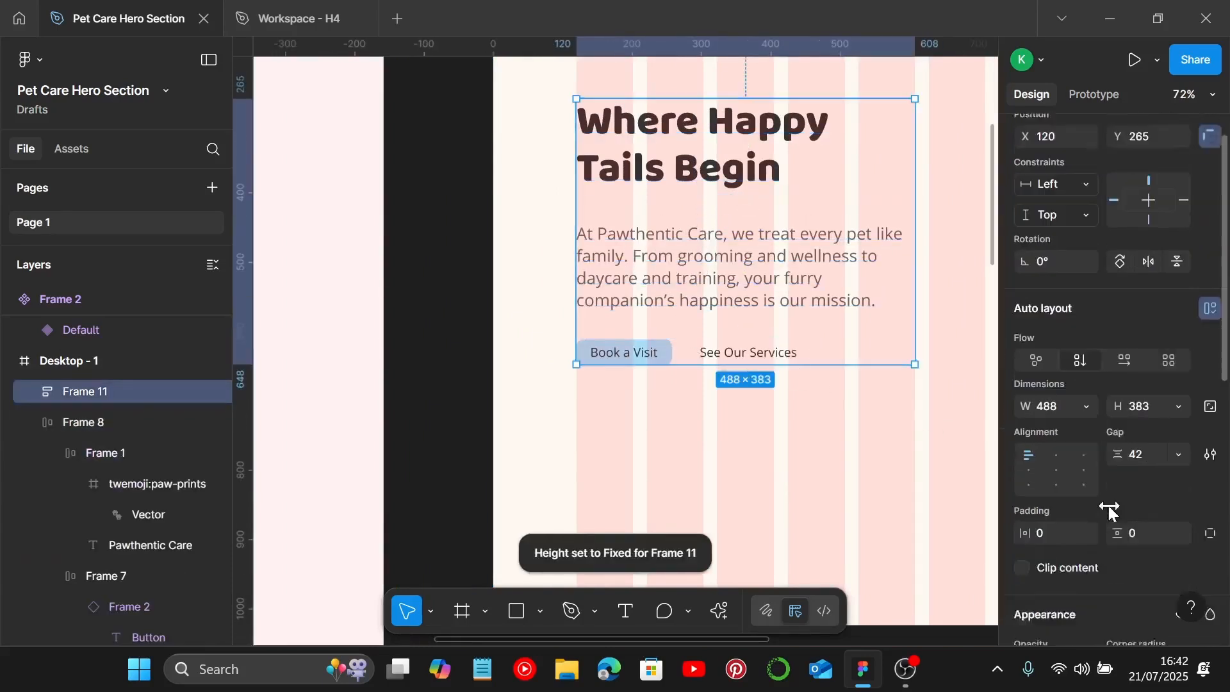
pyautogui.click(1154, 407)
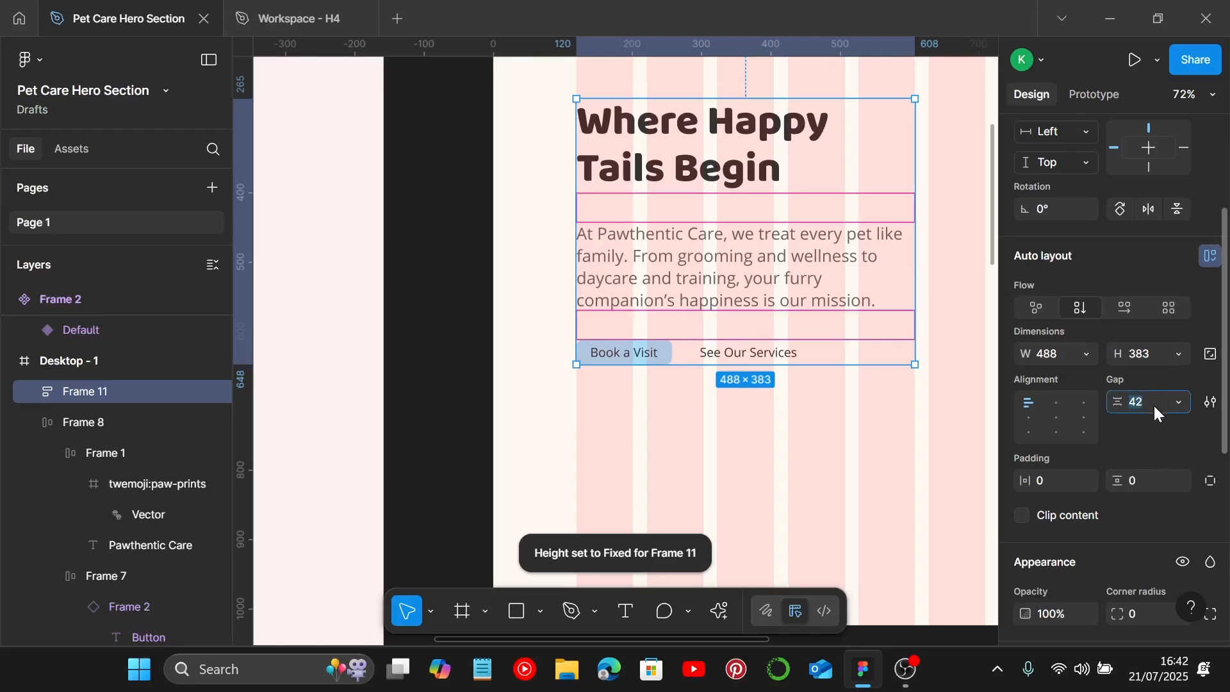
pyautogui.write('20')
pyautogui.press('Return')
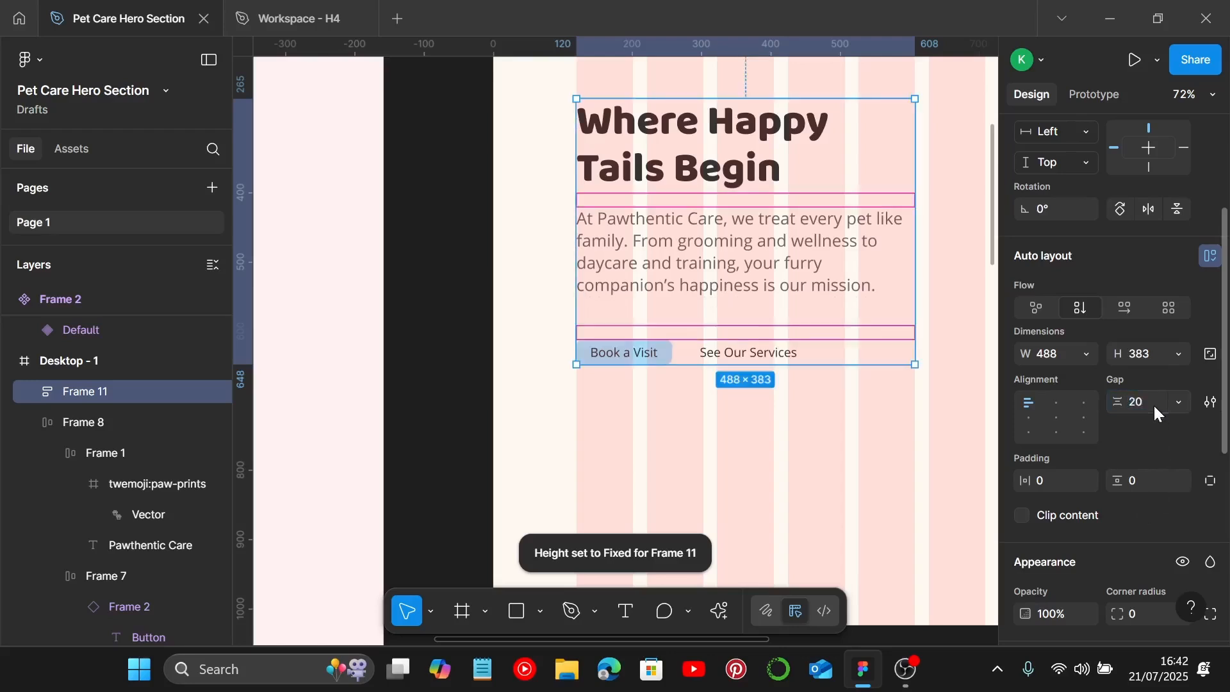
# Step: Set the paragraph text box to auto height so it hugs its text
pyautogui.click(763, 269)
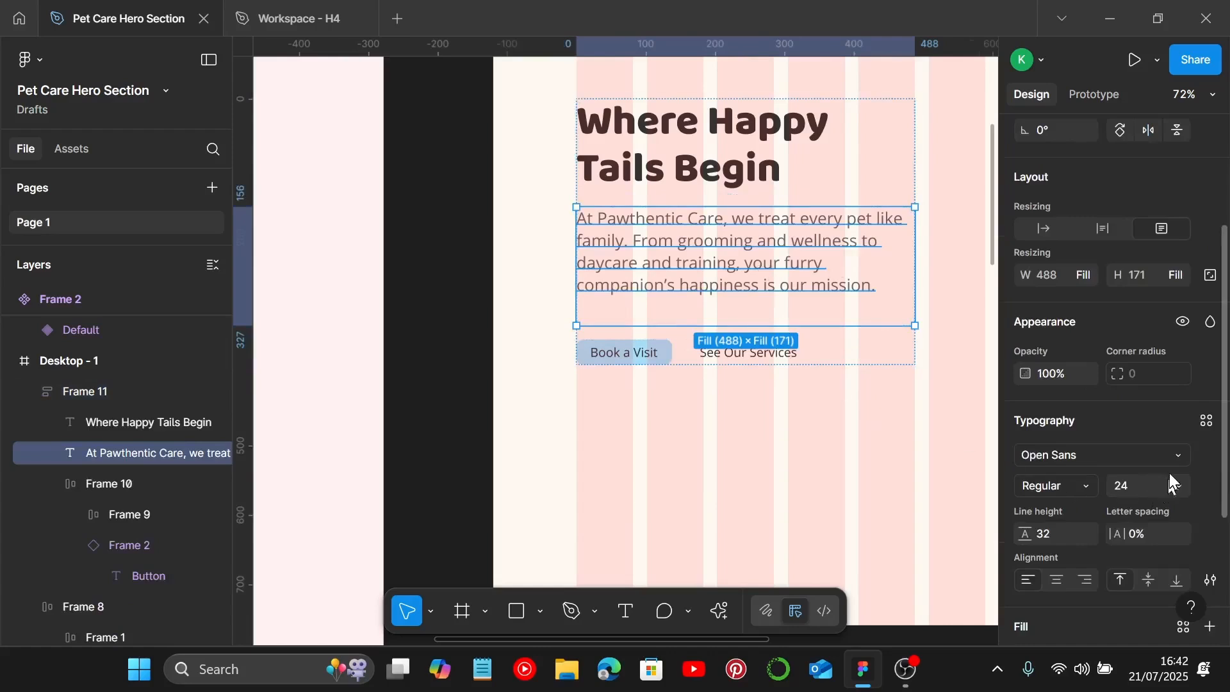
pyautogui.scroll(-2, 1170, 473)
pyautogui.scroll(2, 1170, 473)
pyautogui.scroll(1, 1170, 473)
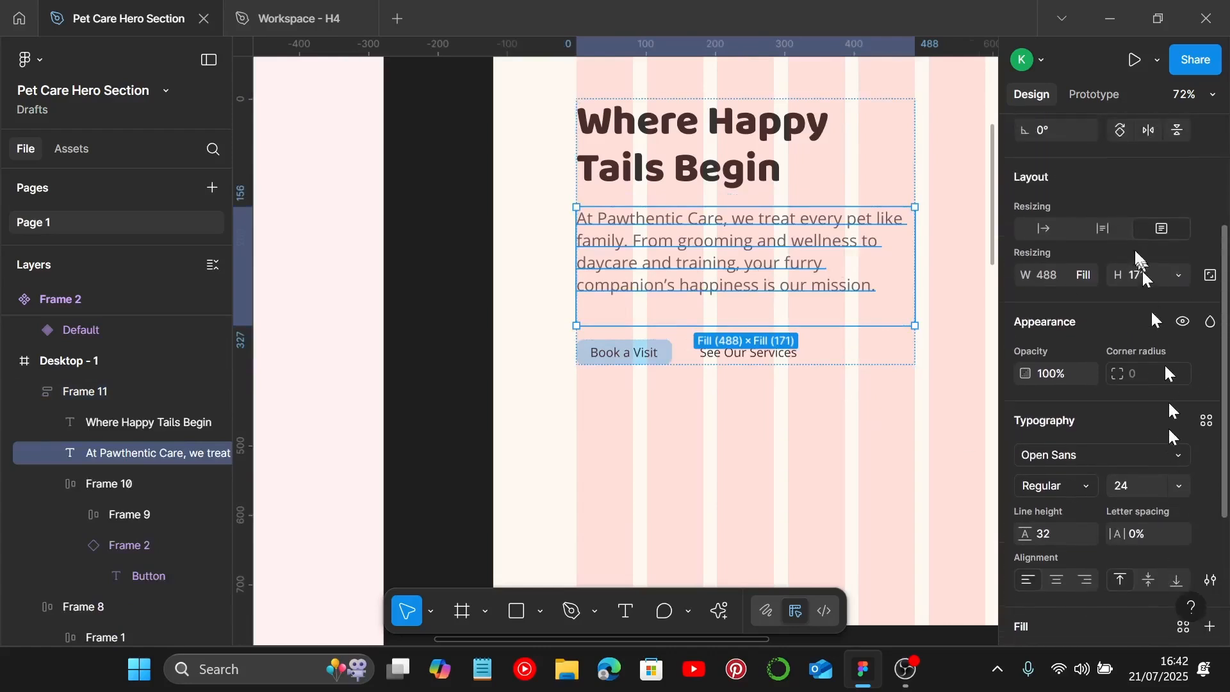
pyautogui.click(1098, 230)
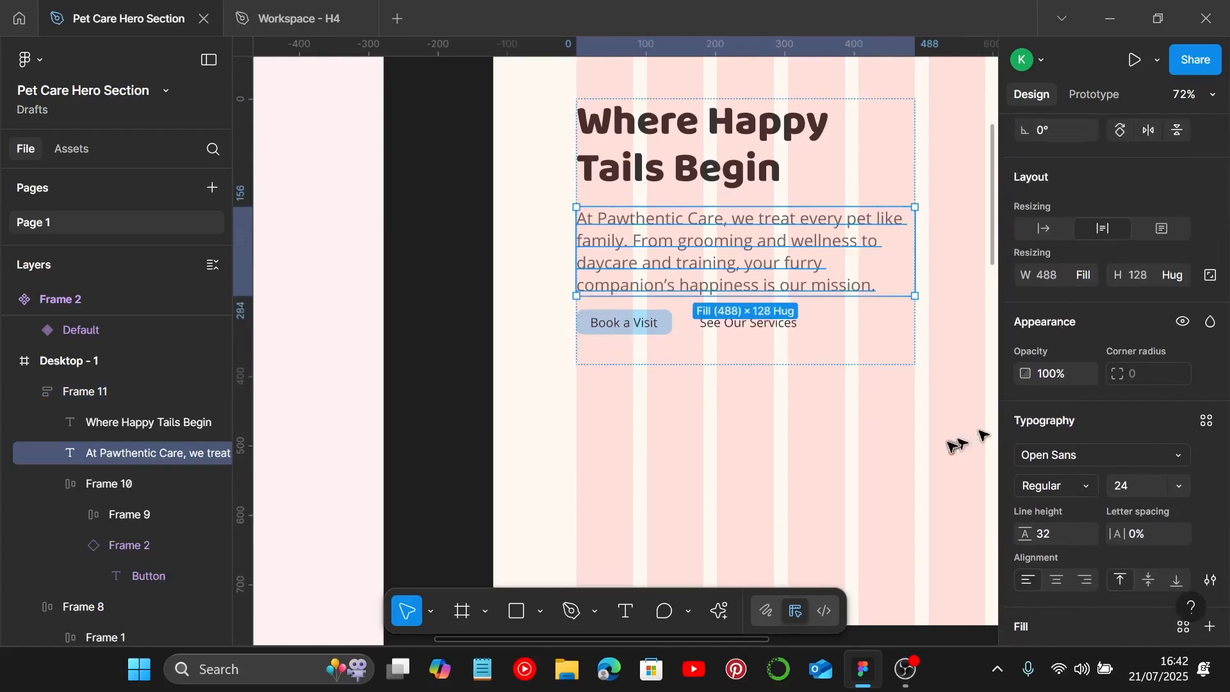
pyautogui.click(924, 448)
# Step: Set the hero content frame's height to hug contents
pyautogui.click(750, 323)
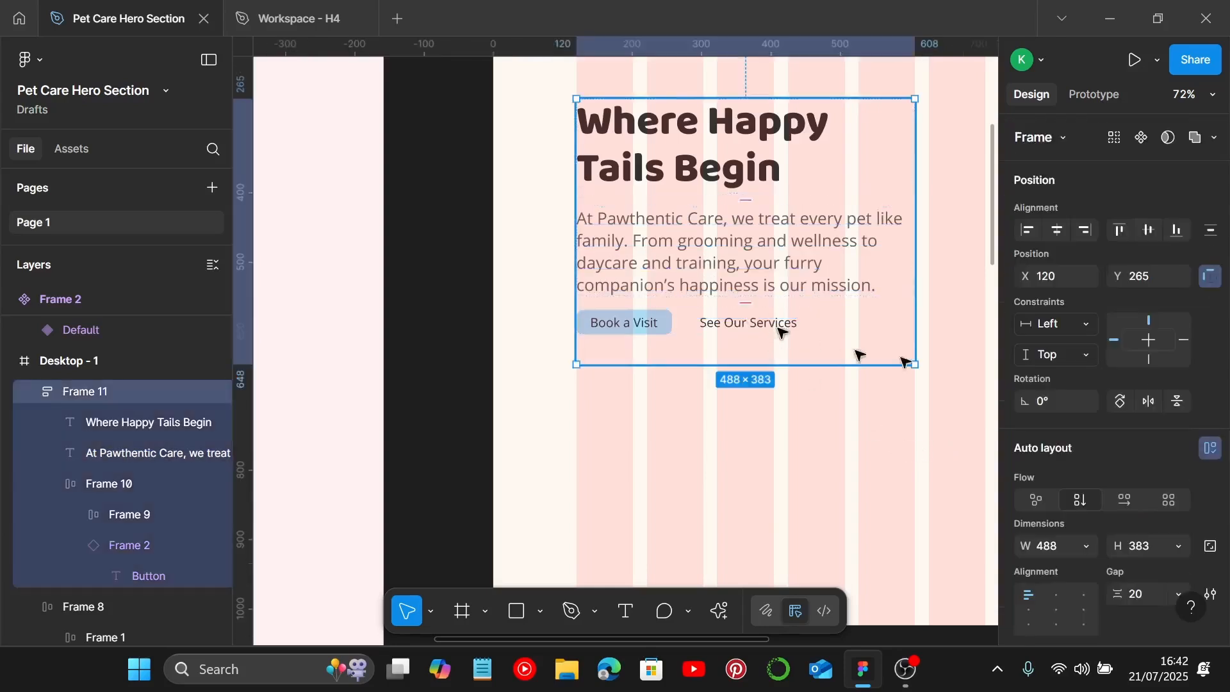
pyautogui.scroll(-1, 1083, 358)
pyautogui.scroll(-3, 1083, 355)
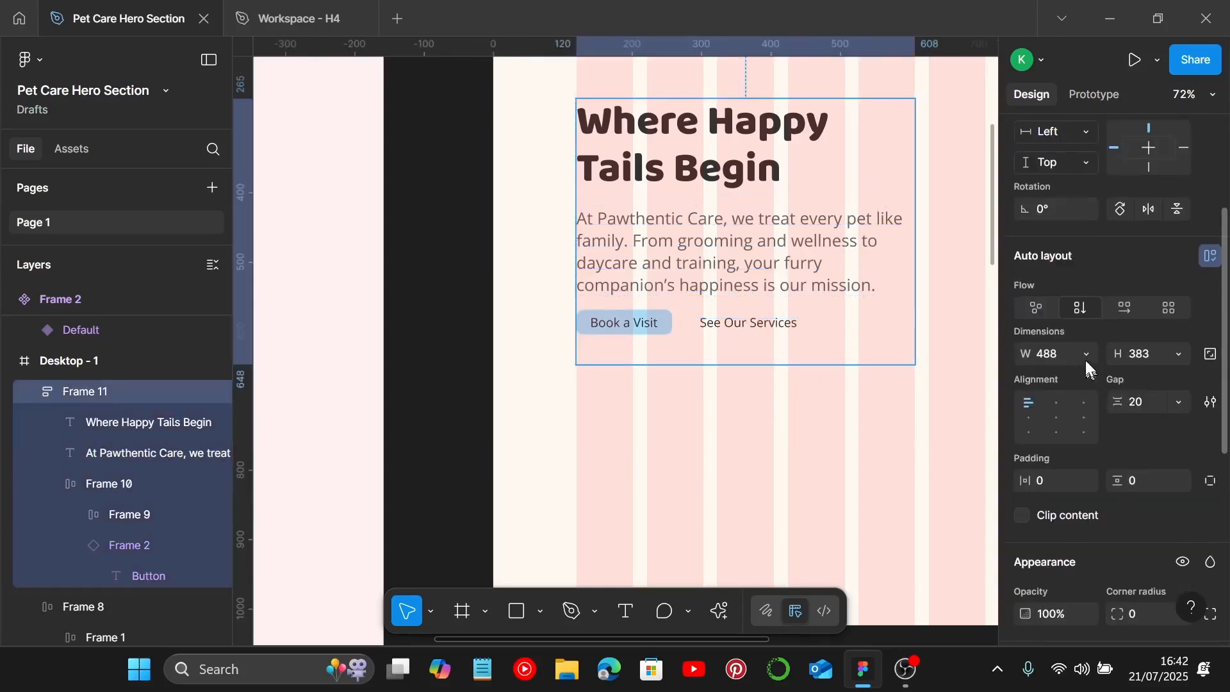
pyautogui.click(1178, 354)
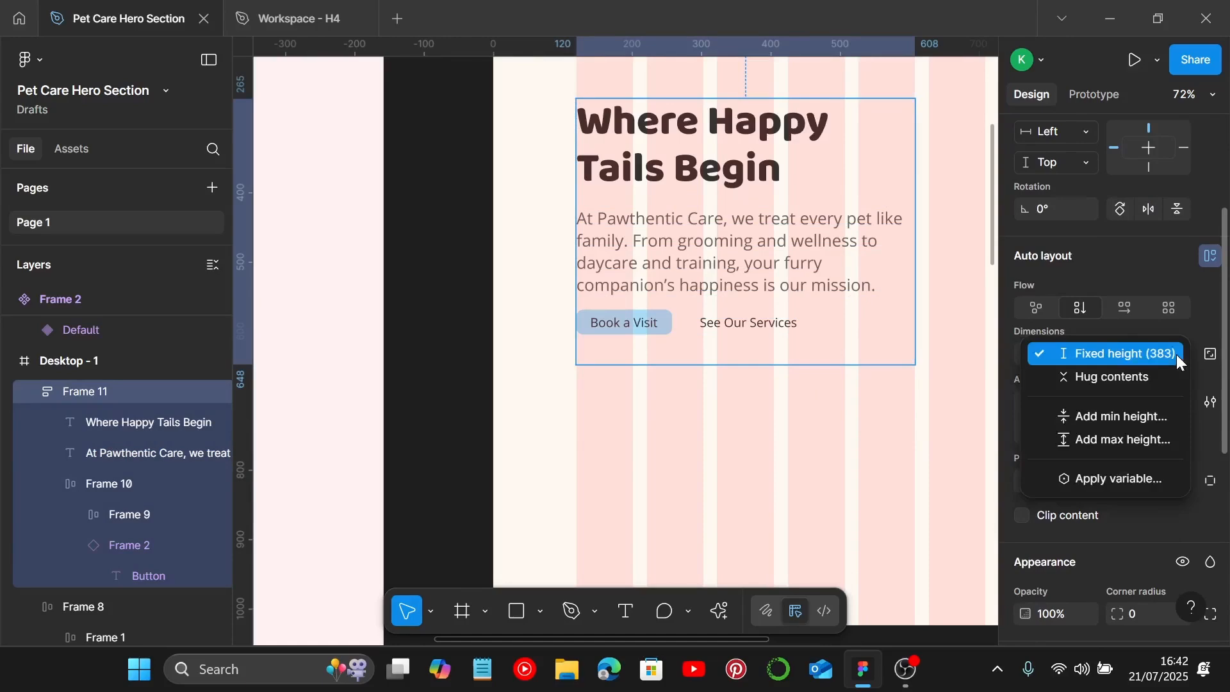
pyautogui.click(1142, 375)
pyautogui.click(775, 453)
# Step: Set the vertical spacing between the navigation bar and the hero content to 160
pyautogui.scroll(-2, 772, 448)
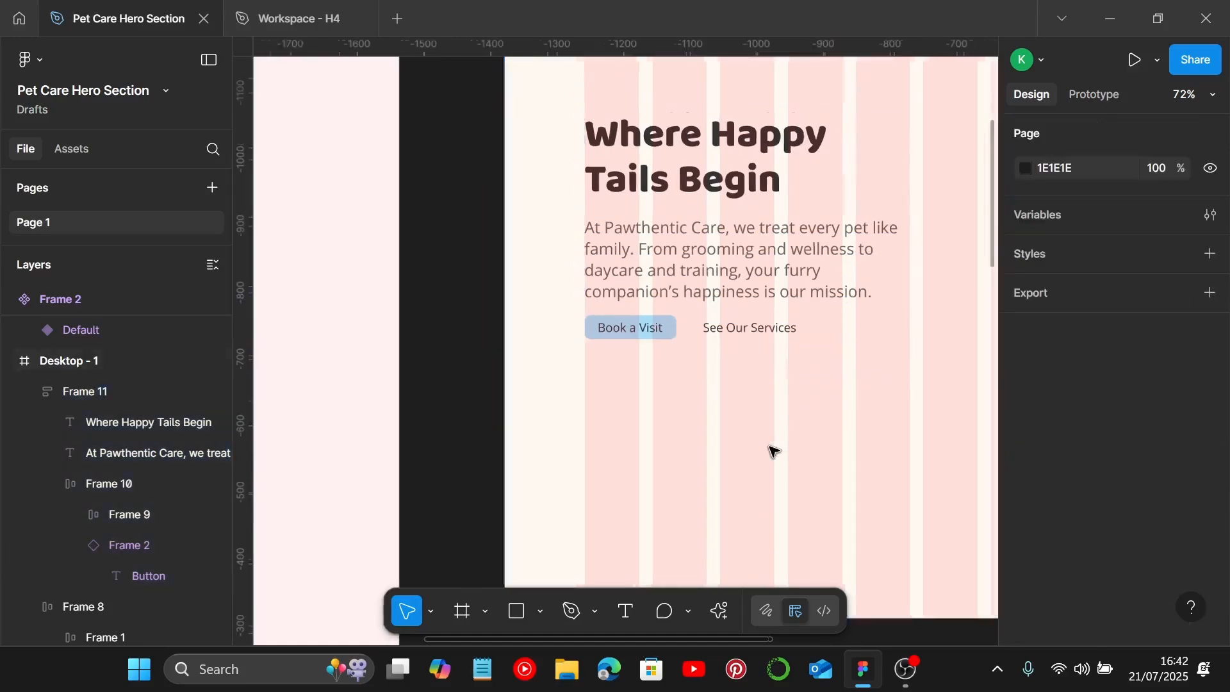
pyautogui.click(766, 286)
pyautogui.scroll(-2, 766, 285)
pyautogui.scroll(1, 747, 256)
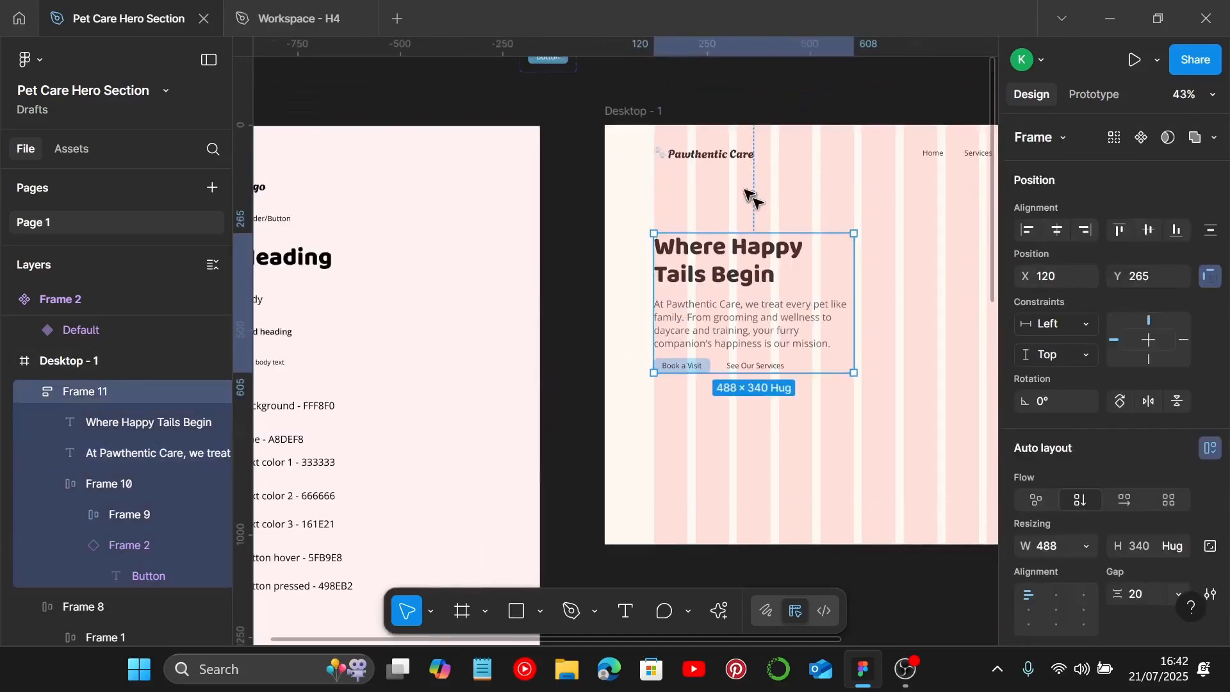
pyautogui.click(693, 157)
pyautogui.keyDown('shift'); pyautogui.click(708, 269); pyautogui.keyUp('shift')
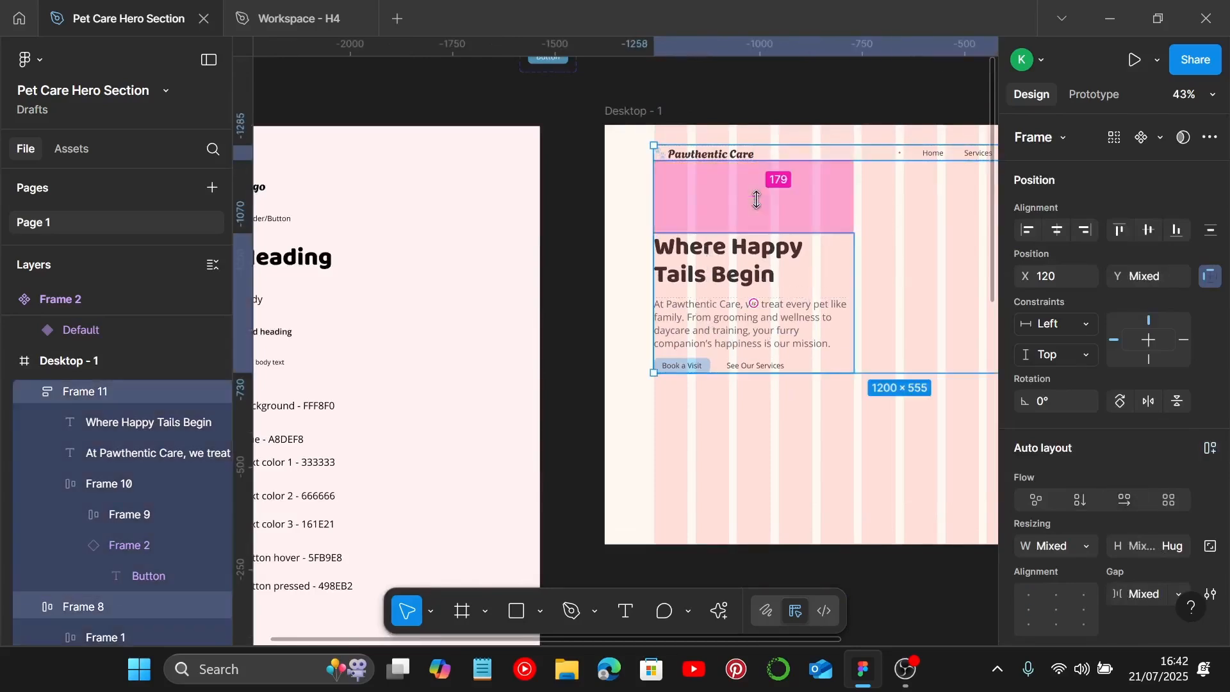
pyautogui.moveTo(756, 197); pyautogui.dragTo(756, 194)
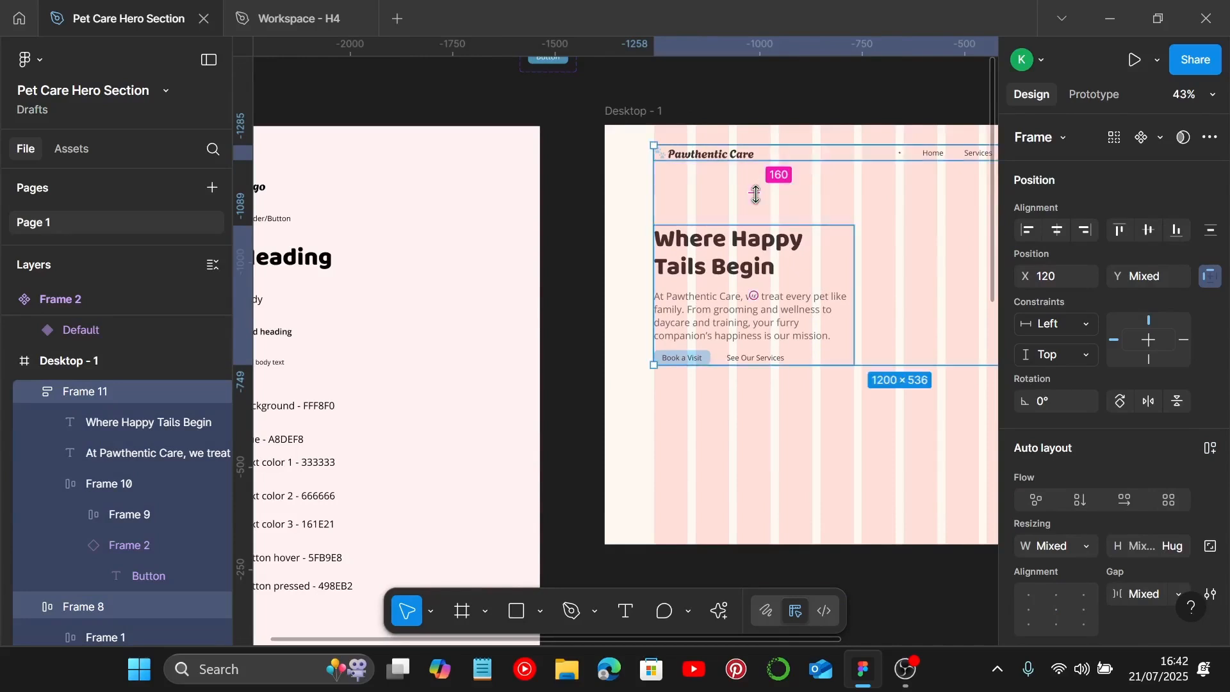
pyautogui.scroll(-3, 1093, 467)
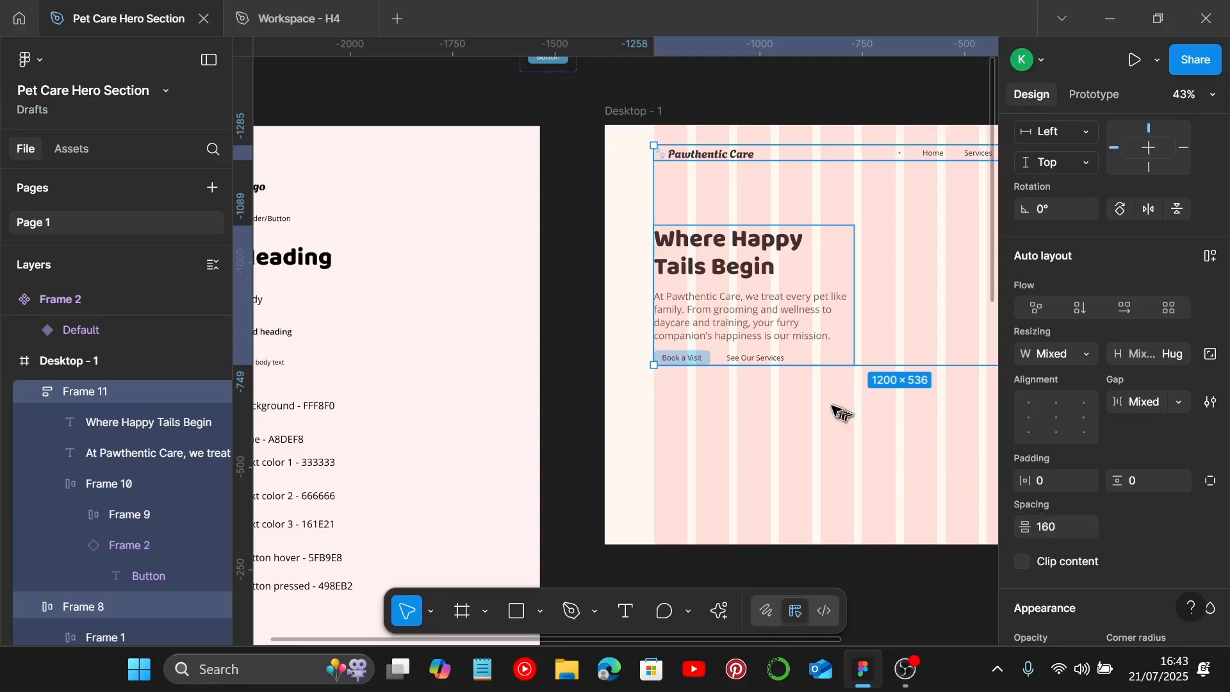
pyautogui.hscroll(3, 833, 413)
pyautogui.click(758, 425)
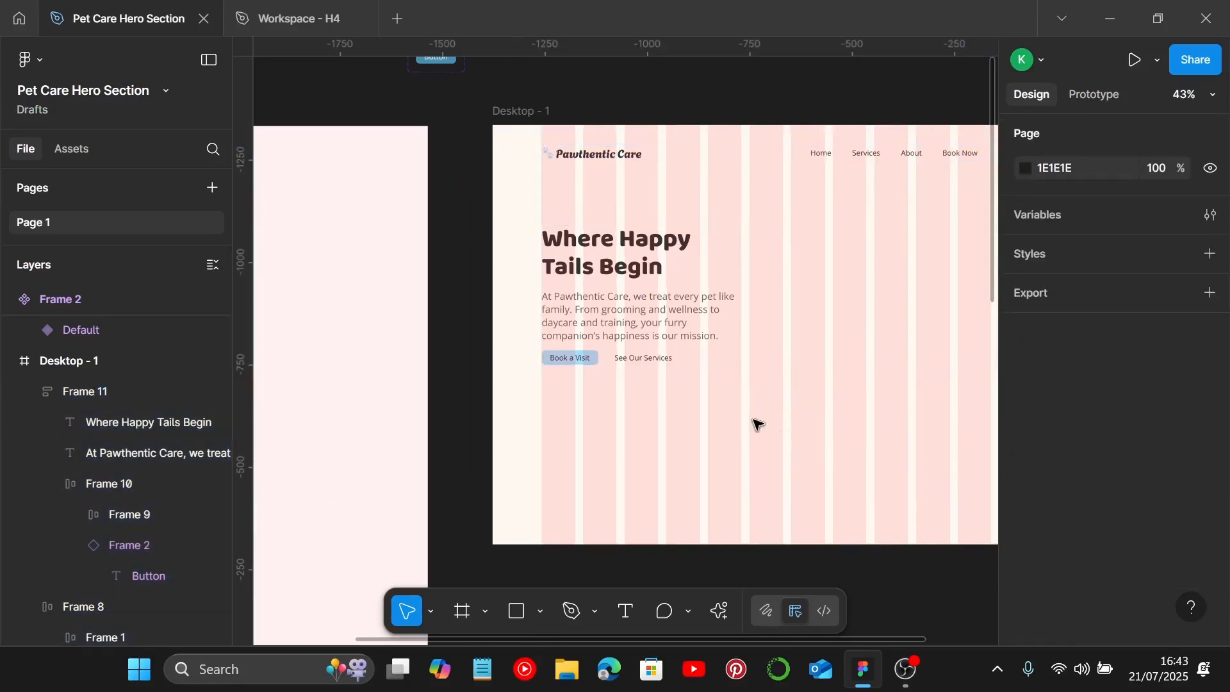
# Step: Preview the desktop frame in presentation view
pyautogui.hotkey('ctrl', 'alt', 'Return')
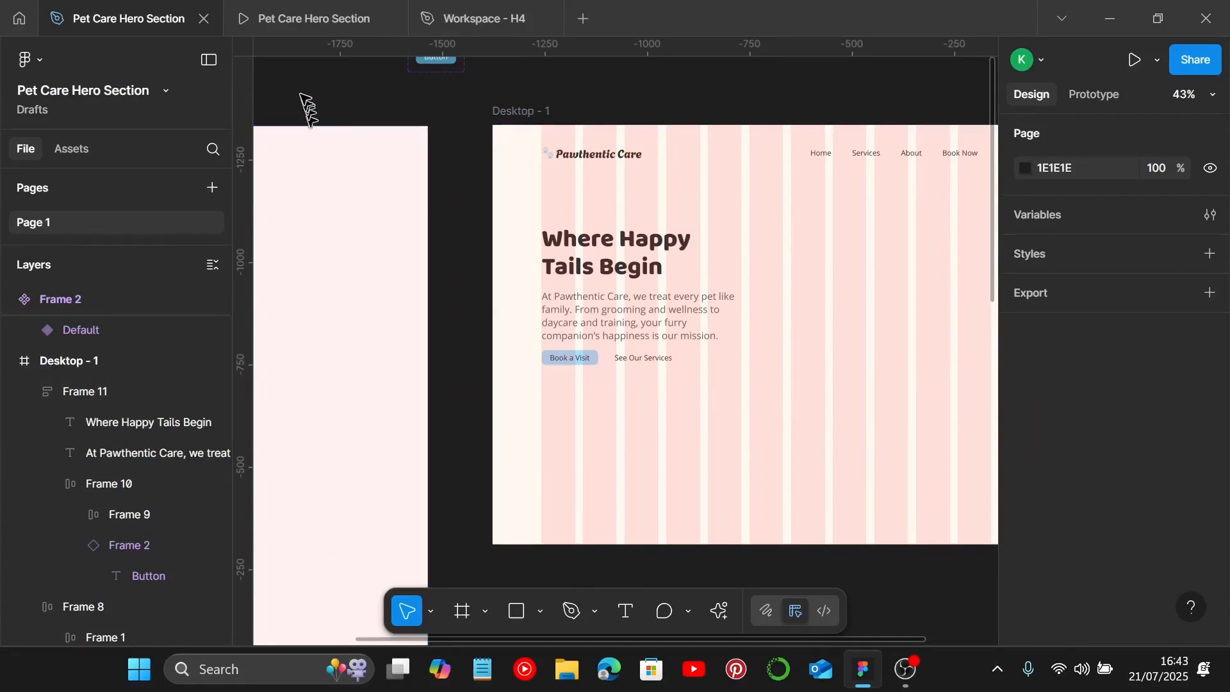
pyautogui.click(298, 29)
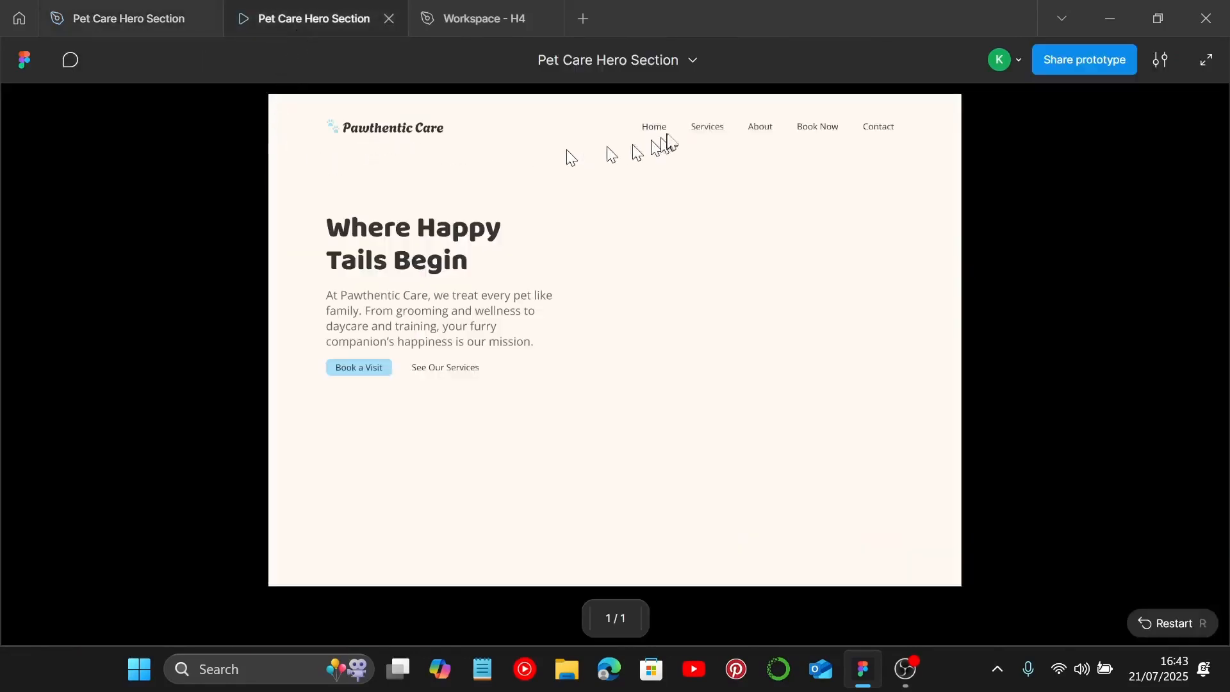
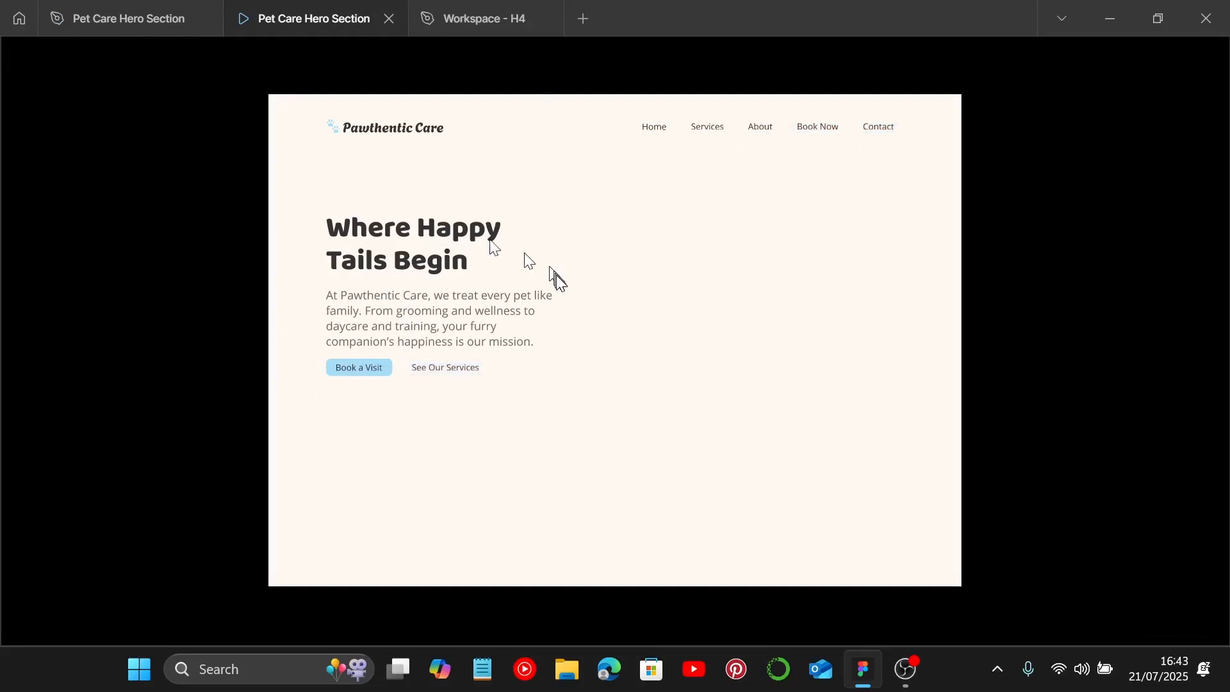
# Step: Using the Iconify plugin, search for "dog" and place a dog icon inside the desktop frame below the buttons
pyautogui.click(122, 18)
pyautogui.scroll(-5, 729, 417)
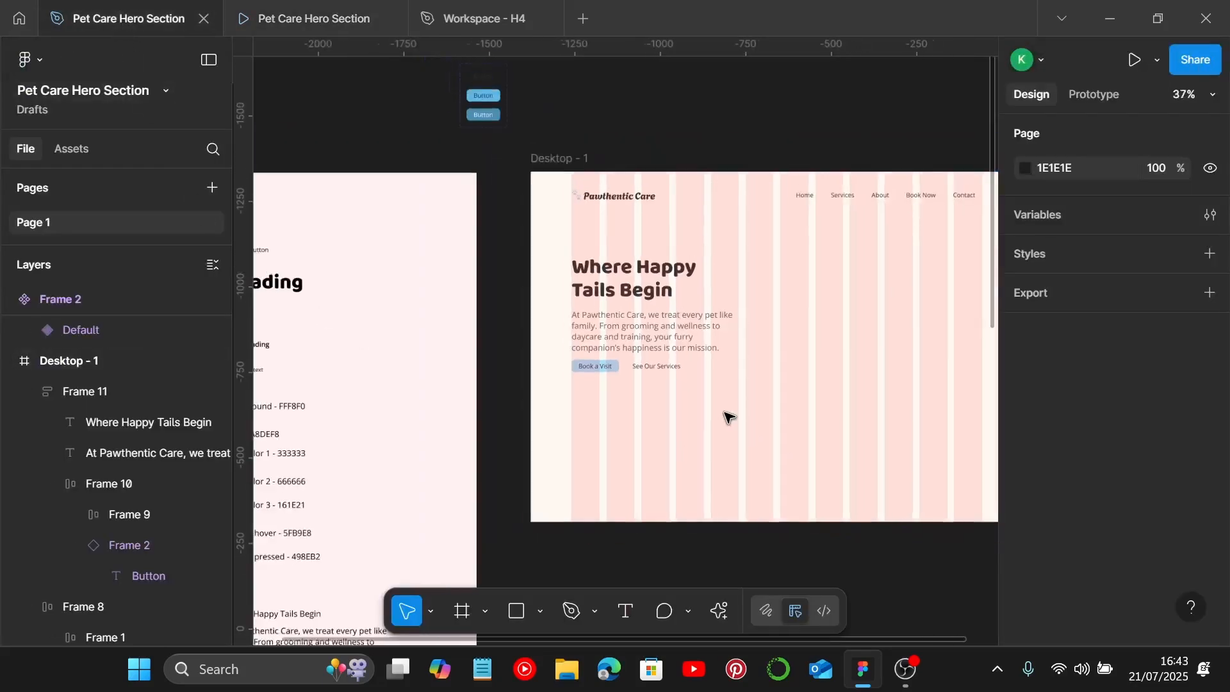
pyautogui.scroll(-1, 728, 417)
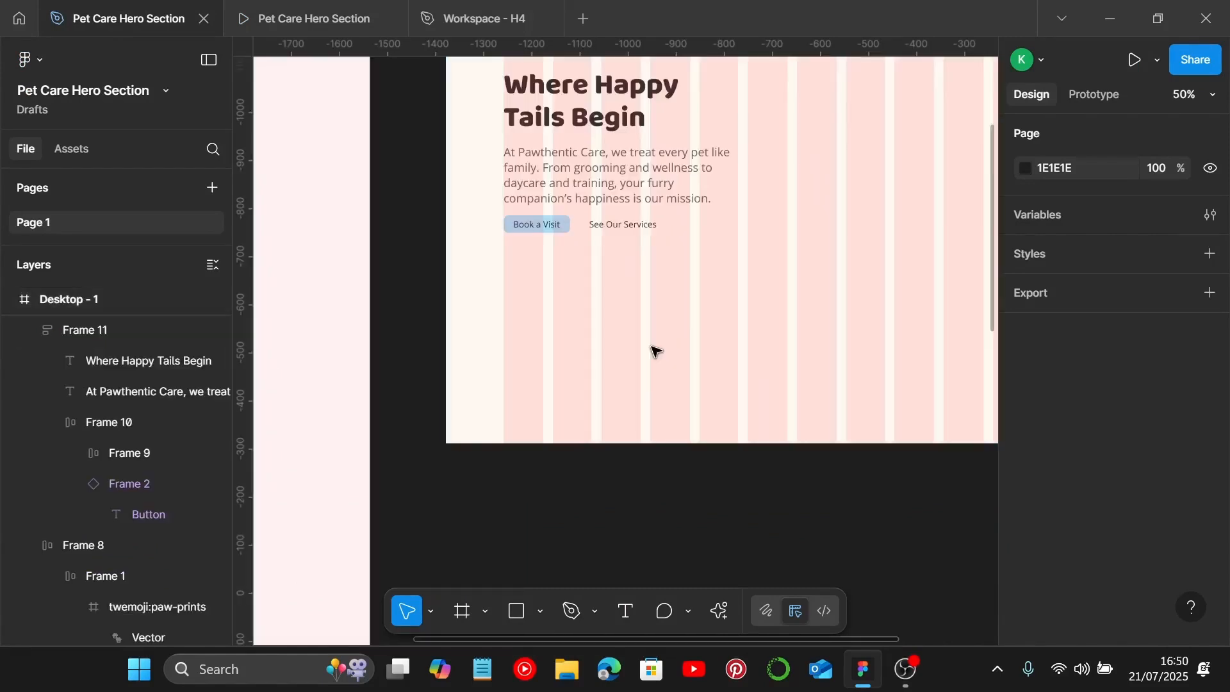
pyautogui.rightClick(654, 351)
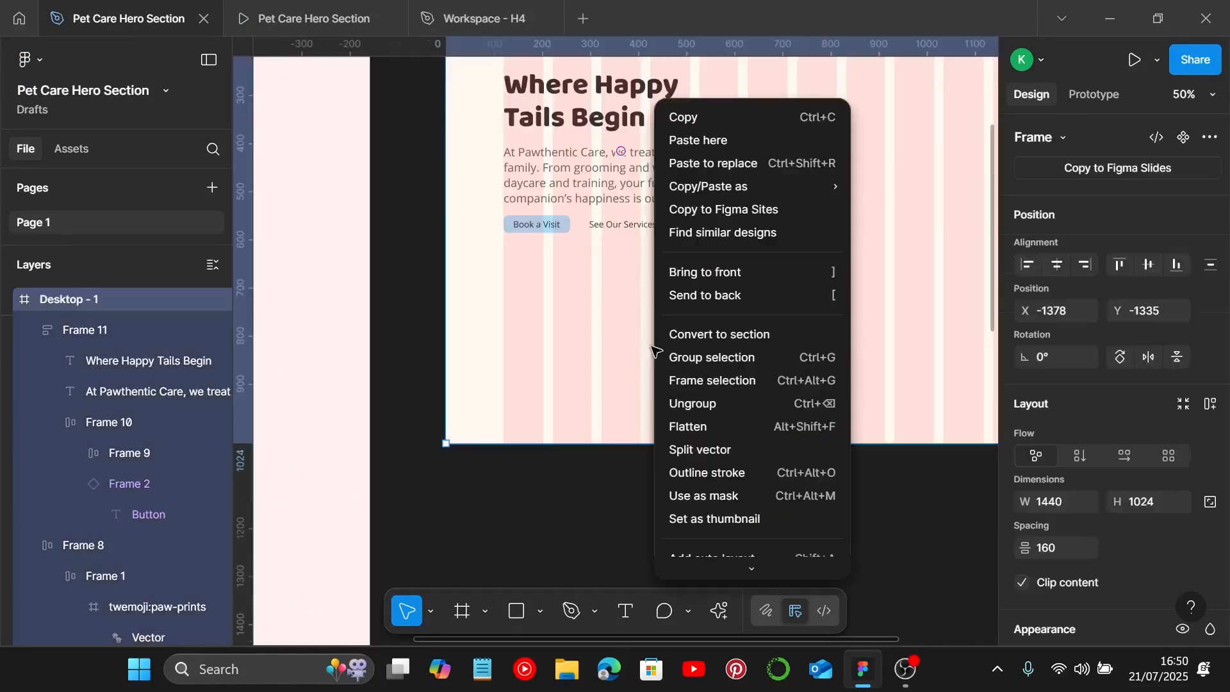
pyautogui.moveTo(741, 475)
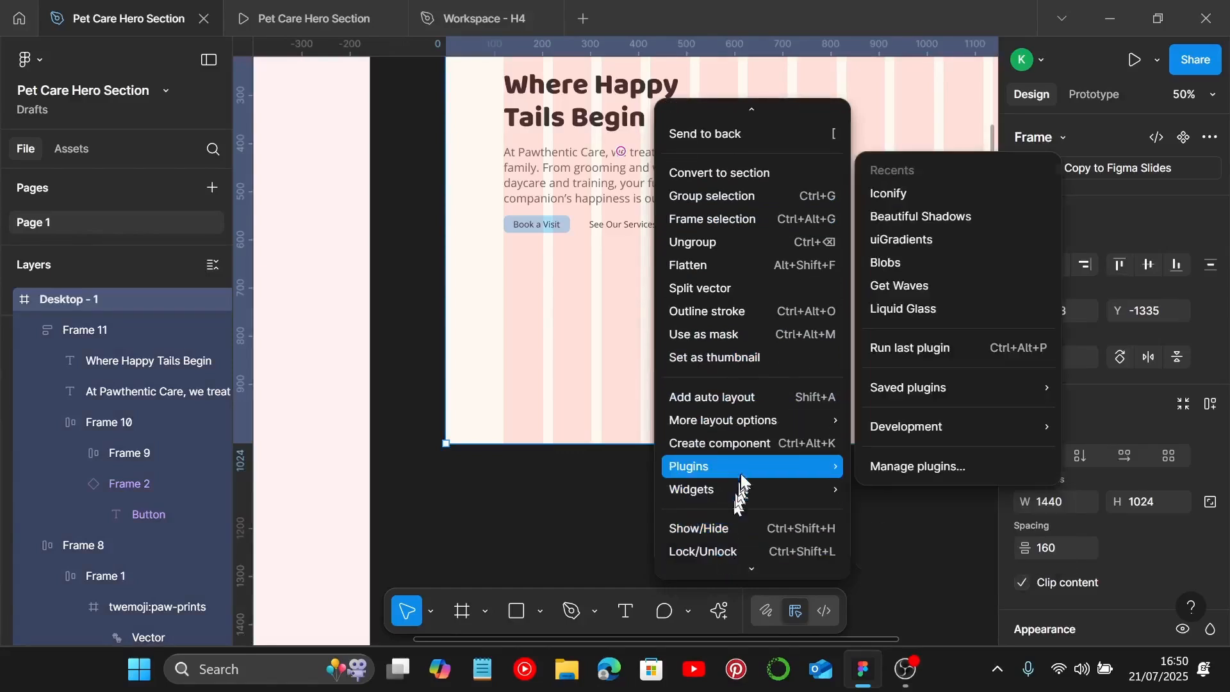
pyautogui.click(891, 194)
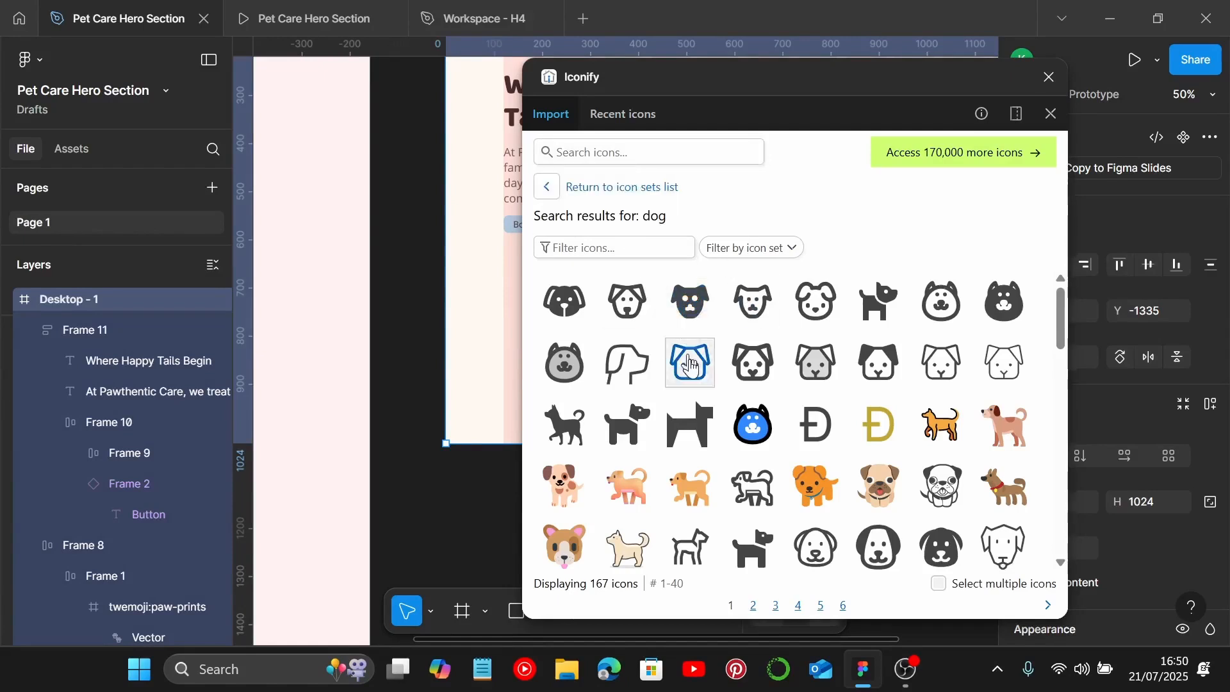
pyautogui.write('dog')
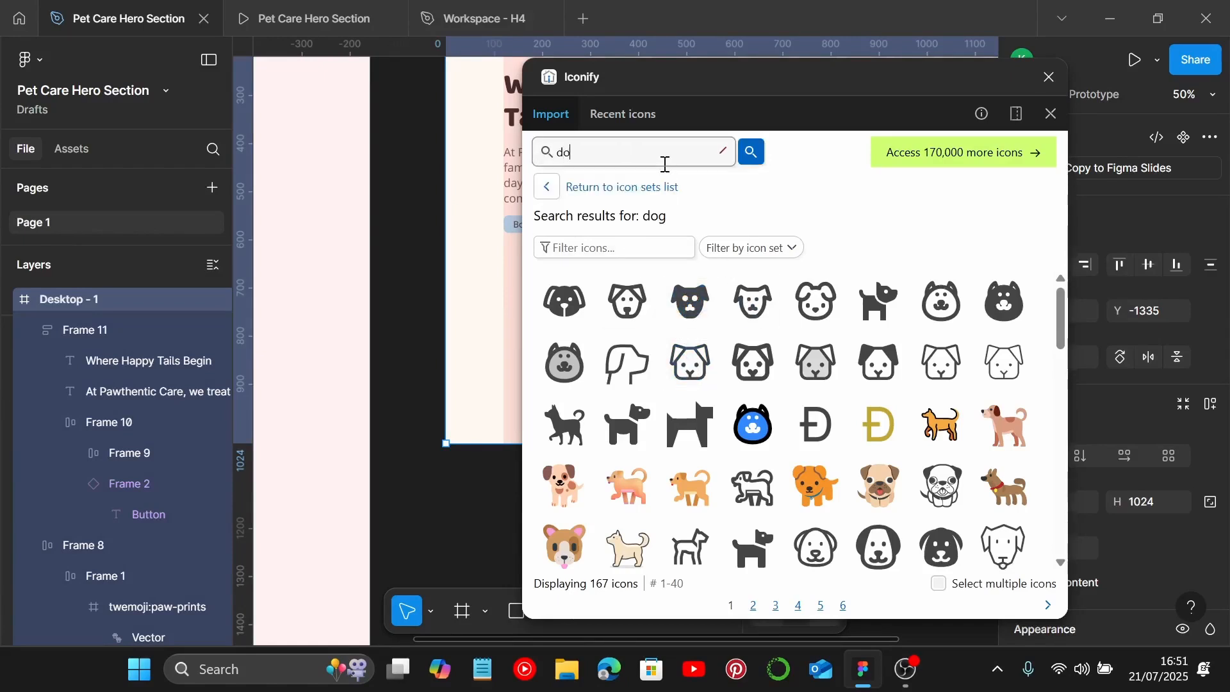
pyautogui.press('Return')
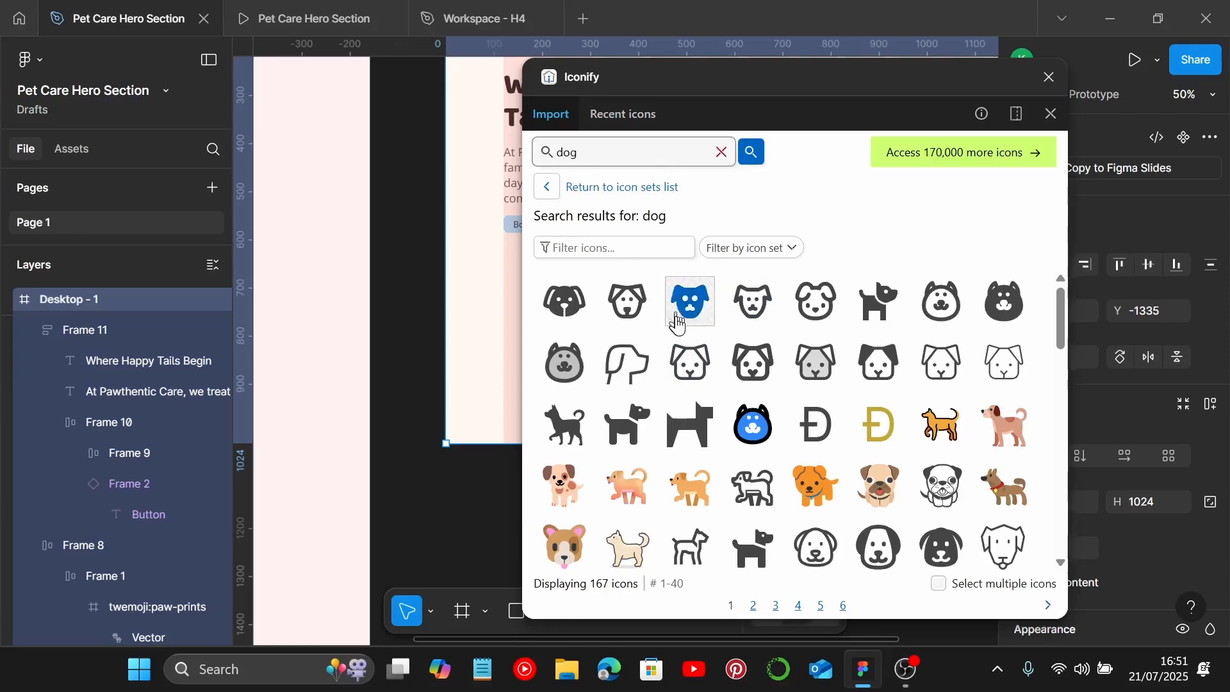
pyautogui.click(689, 360)
pyautogui.scroll(5, 482, 390)
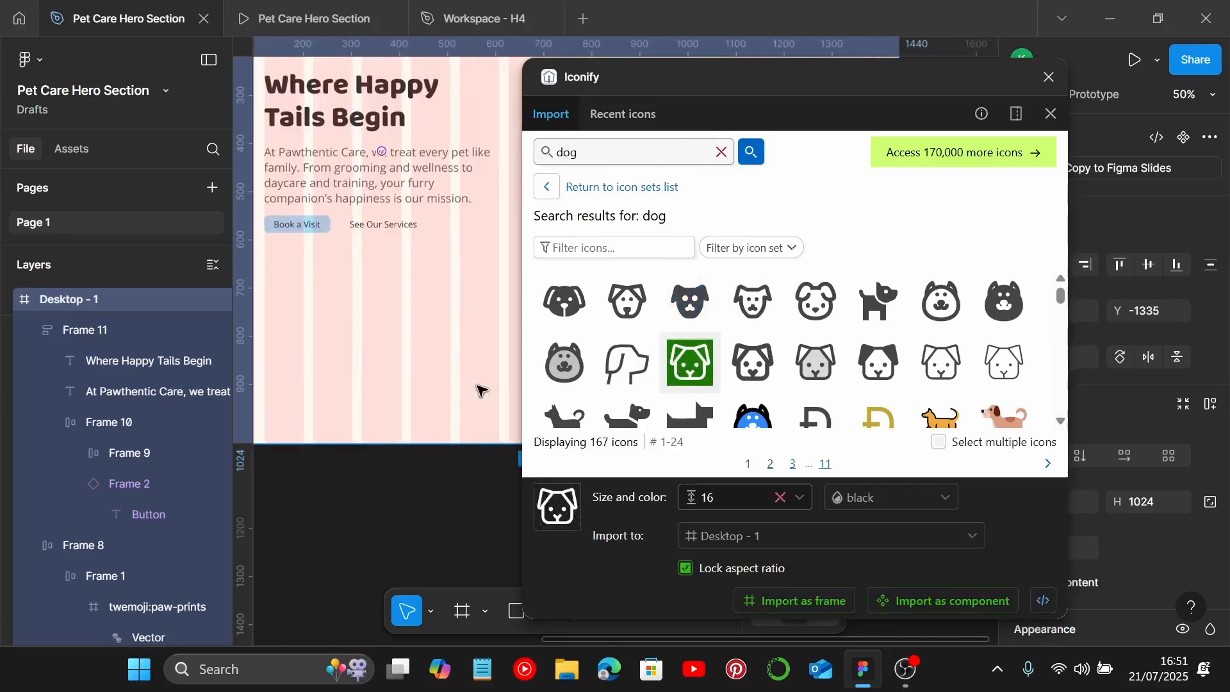
pyautogui.moveTo(689, 365); pyautogui.dragTo(330, 304)
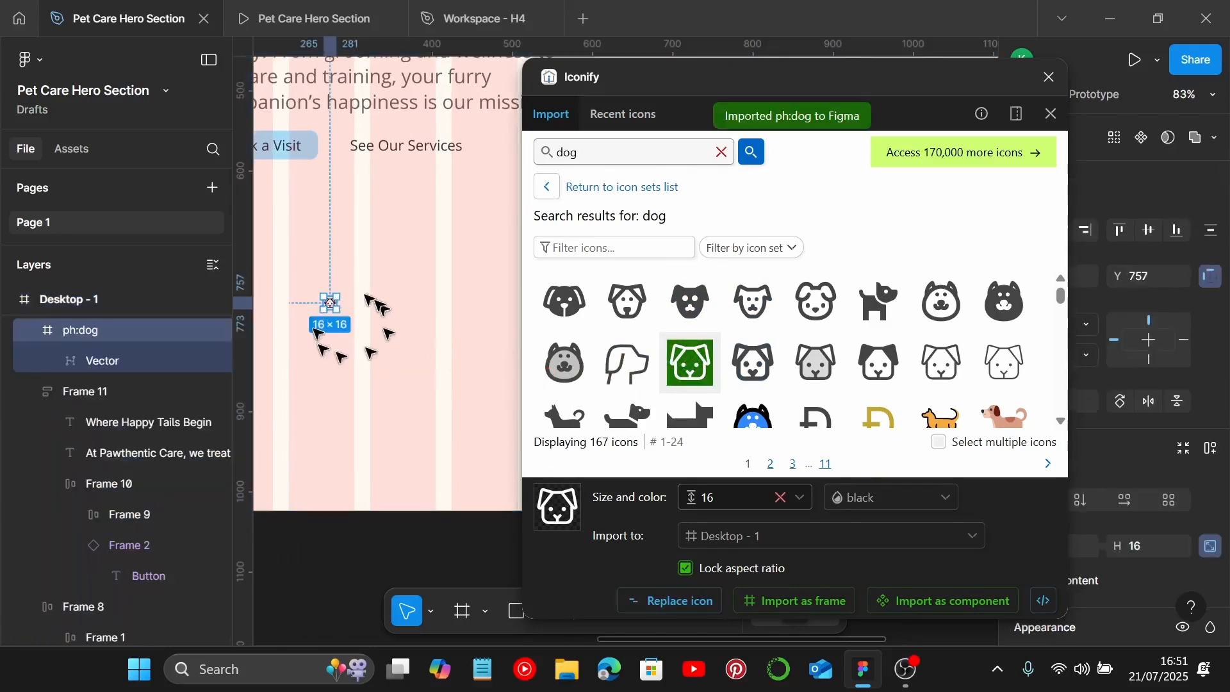
# Step: Search Iconify for "bath" and place the bath outline icon in the frame below the dog icon
pyautogui.click(721, 152)
pyautogui.write('bath')
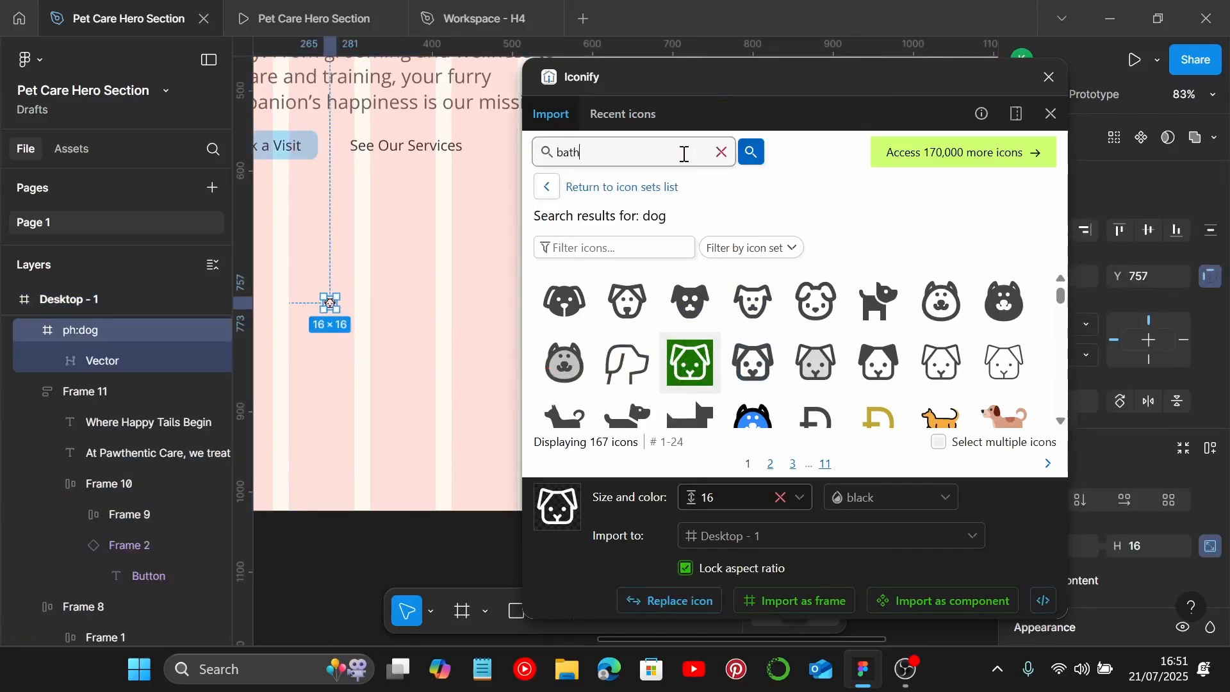
pyautogui.press('Return')
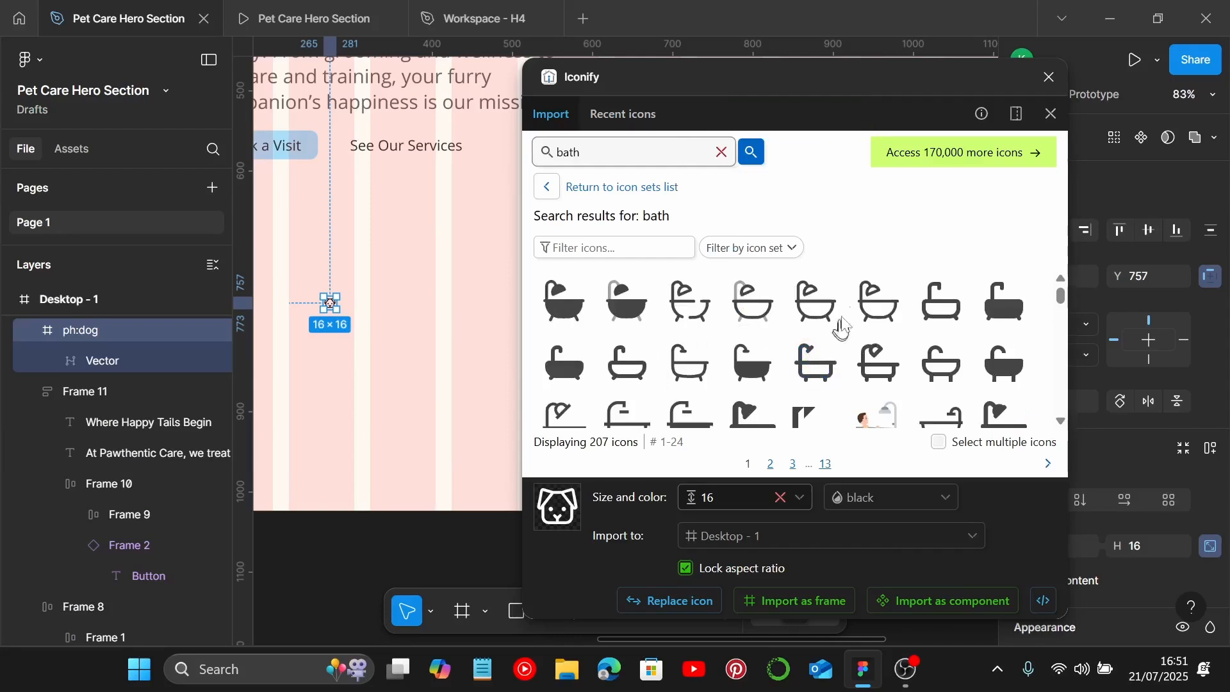
pyautogui.moveTo(878, 302); pyautogui.dragTo(357, 364)
# Step: Search Iconify for "hospital", place the hospital outline icon beside the dog icon, and close the plugin
pyautogui.click(722, 153)
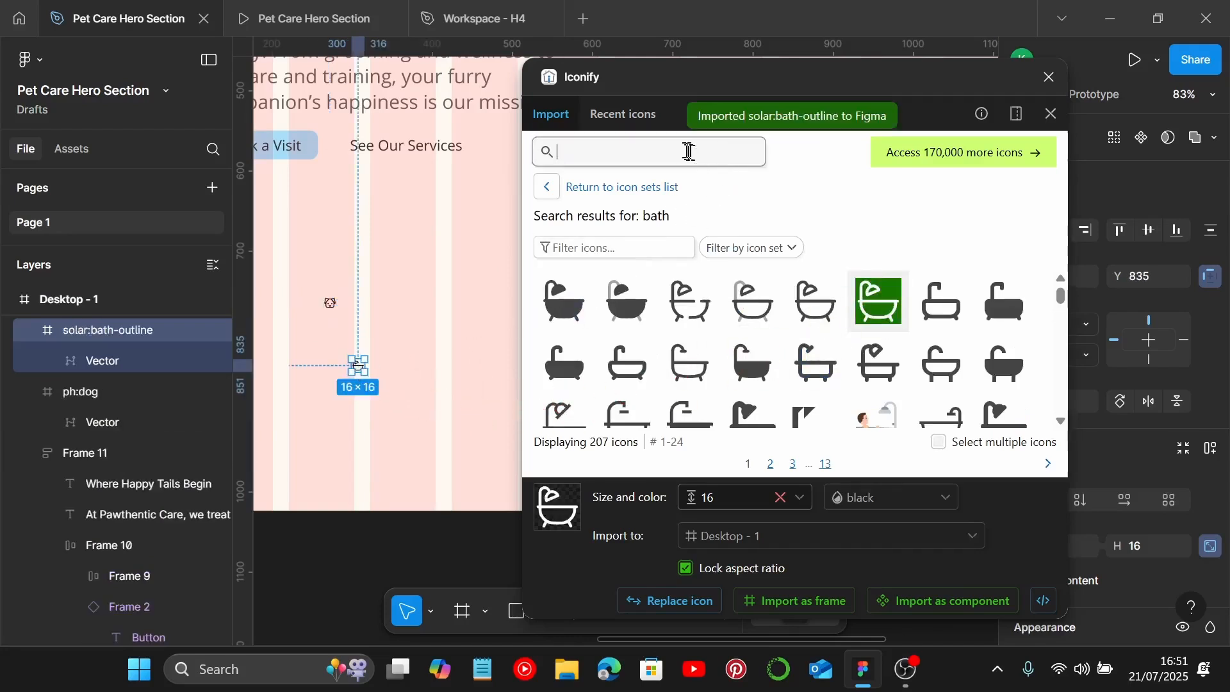
pyautogui.write('hospital')
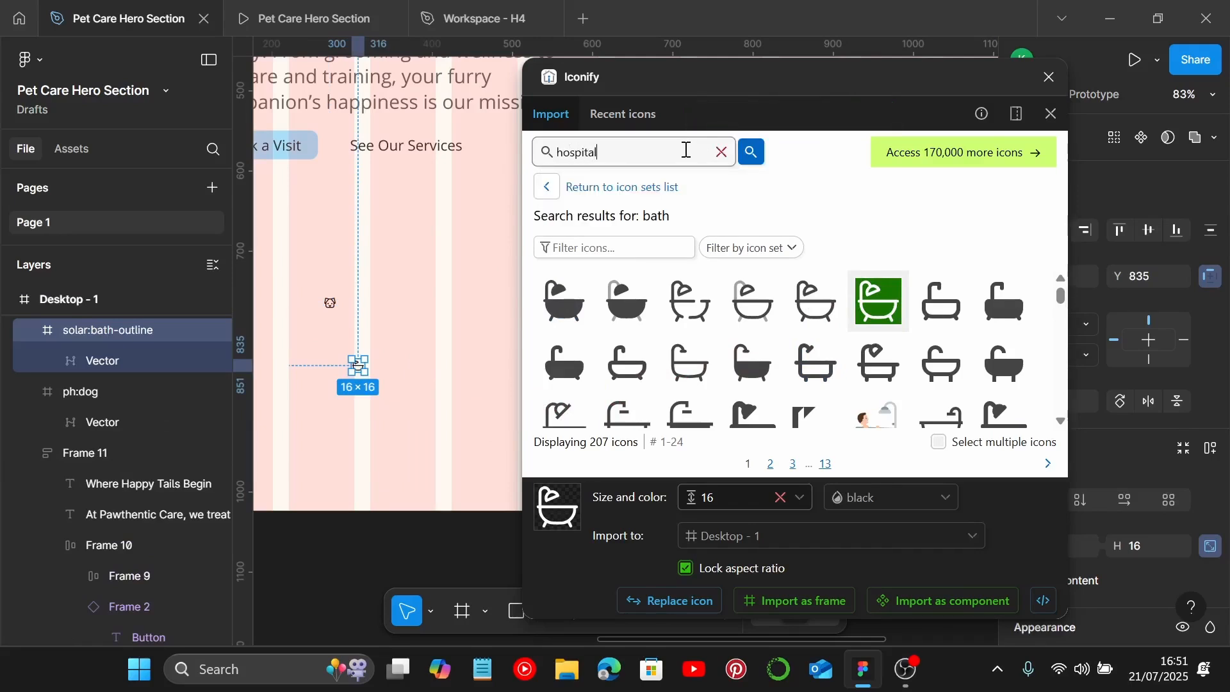
pyautogui.press('Return')
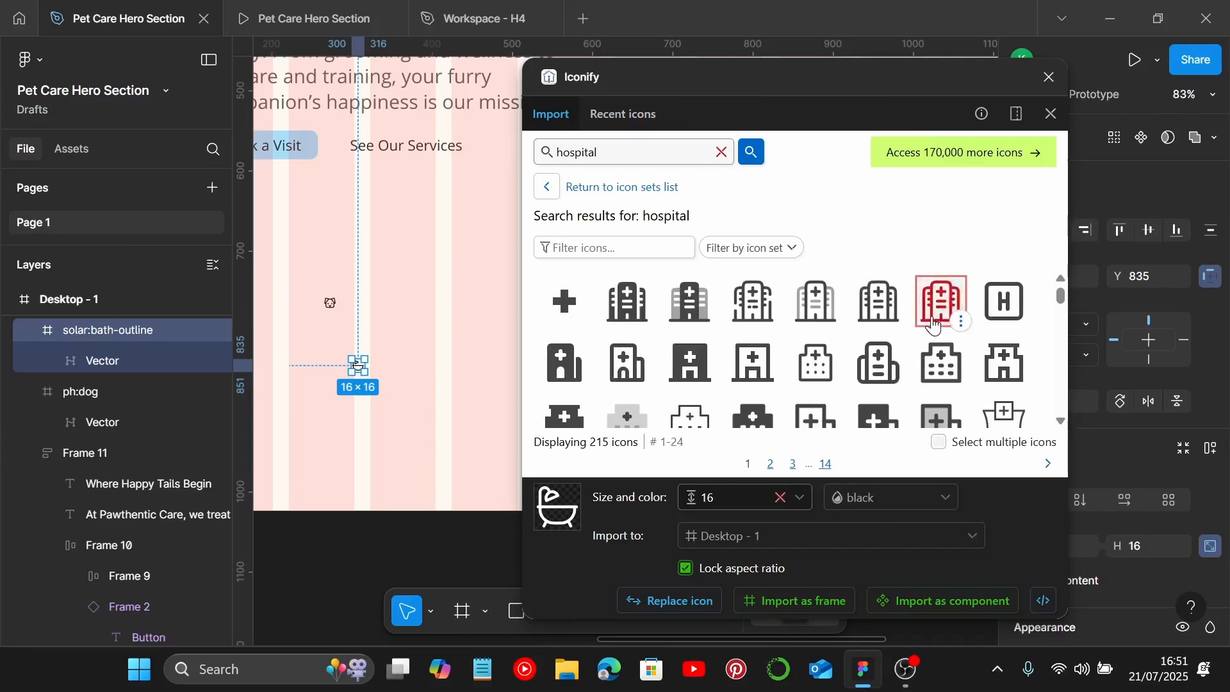
pyautogui.moveTo(942, 302); pyautogui.dragTo(435, 320)
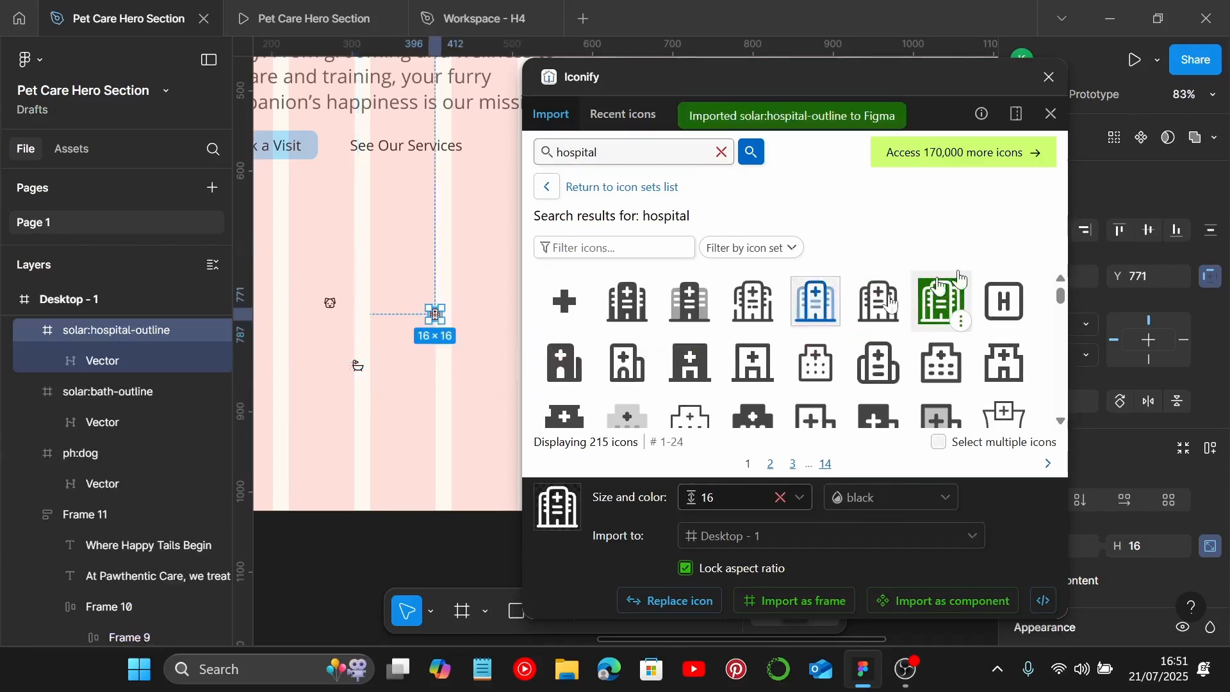
pyautogui.click(1049, 77)
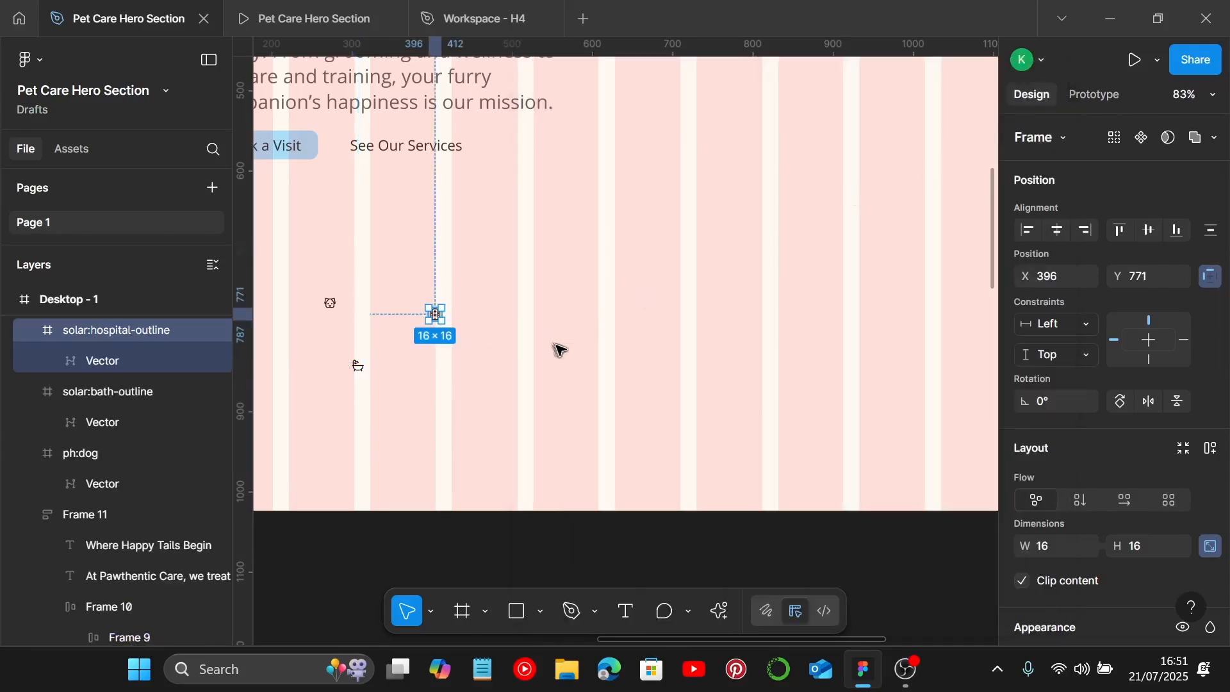
# Step: Select the dog, bath and hospital icons together and resize them to 30 × 30
pyautogui.hscroll(-3, 558, 348)
pyautogui.moveTo(380, 262); pyautogui.dragTo(599, 405)
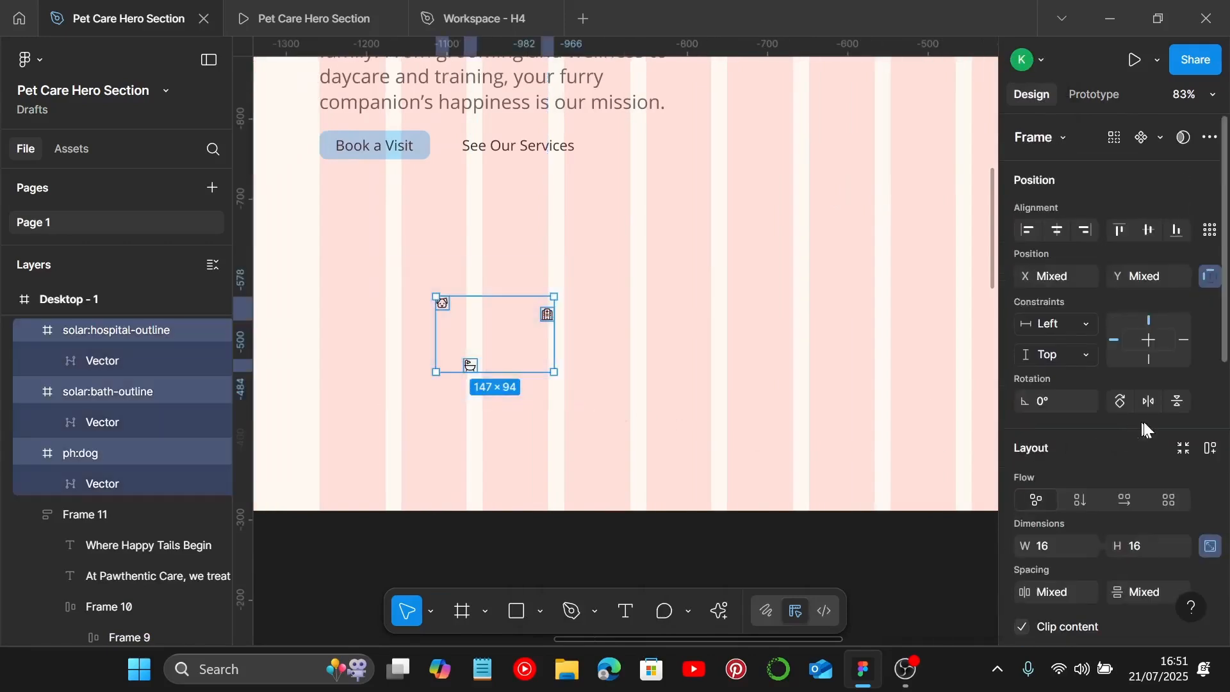
pyautogui.scroll(-2, 1141, 423)
pyautogui.click(1072, 449)
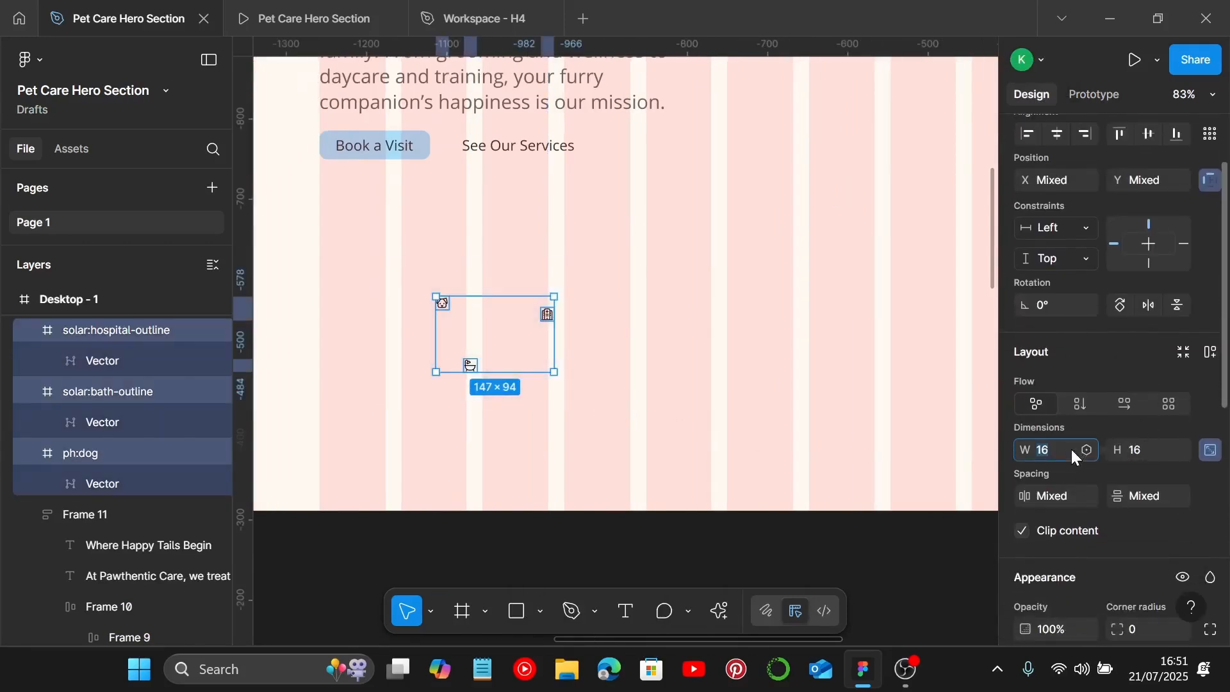
pyautogui.write('30')
pyautogui.press('Return')
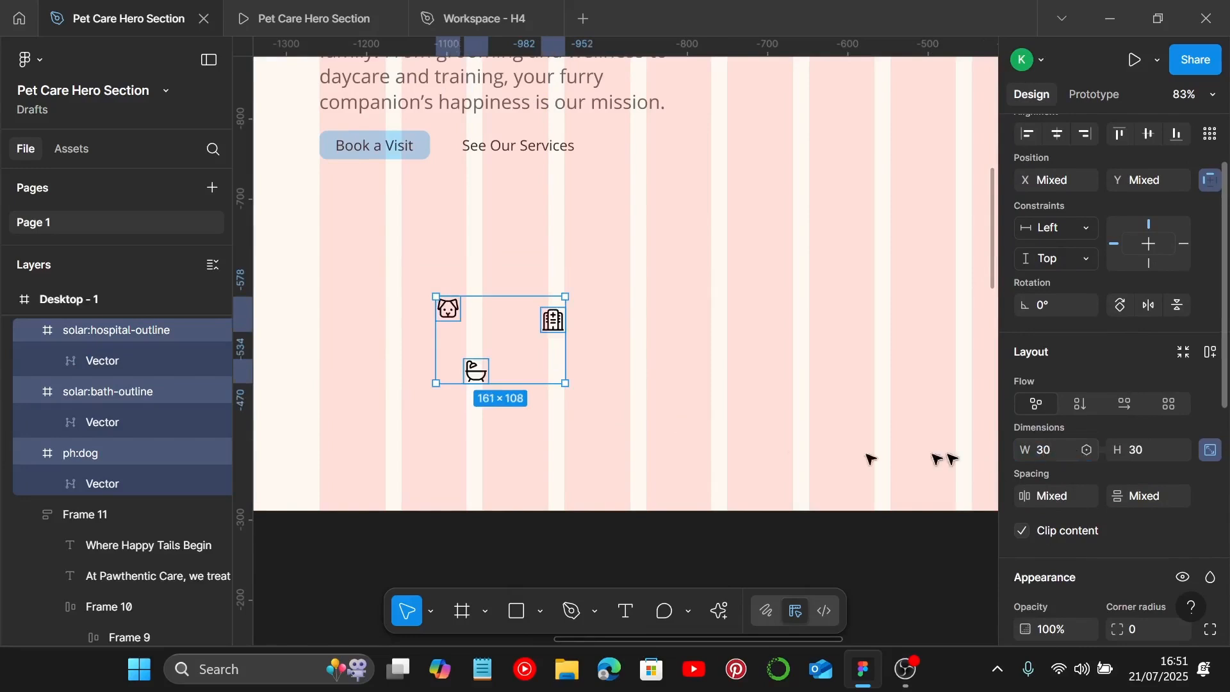
# Step: Reposition the icons, moving the hospital icon higher to the right and the bath icon lower to the left
pyautogui.scroll(5, 546, 414)
pyautogui.scroll(-3, 529, 380)
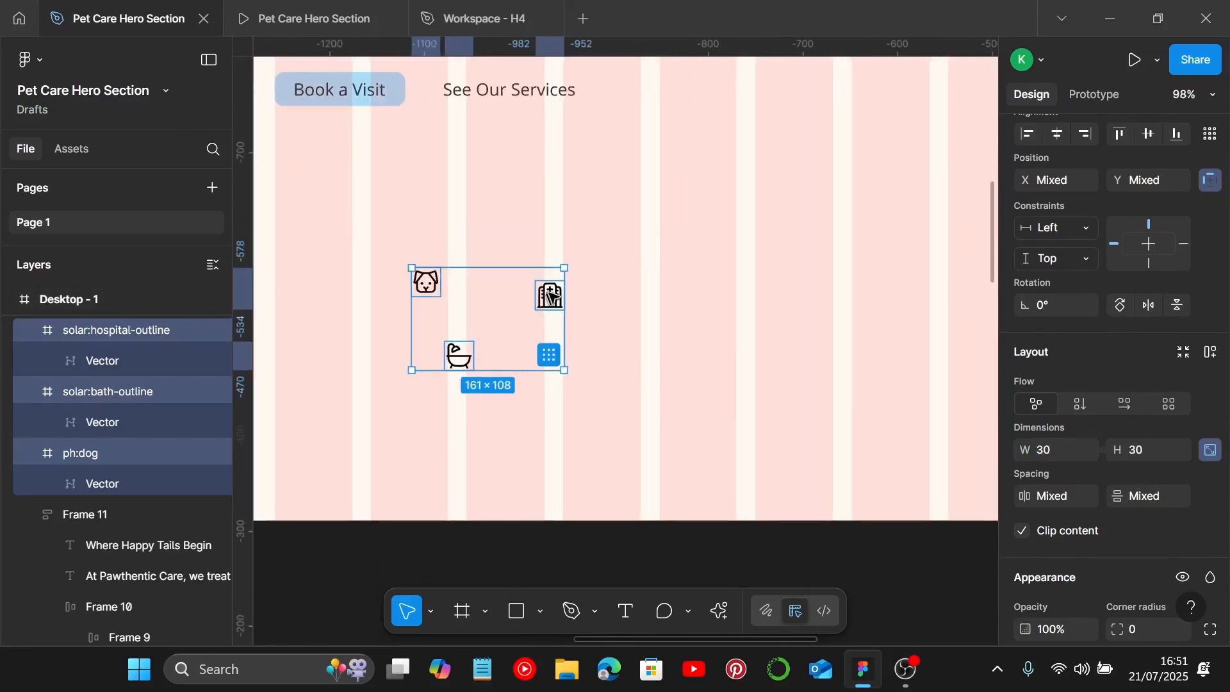
pyautogui.moveTo(550, 289); pyautogui.dragTo(702, 162)
pyautogui.click(617, 237)
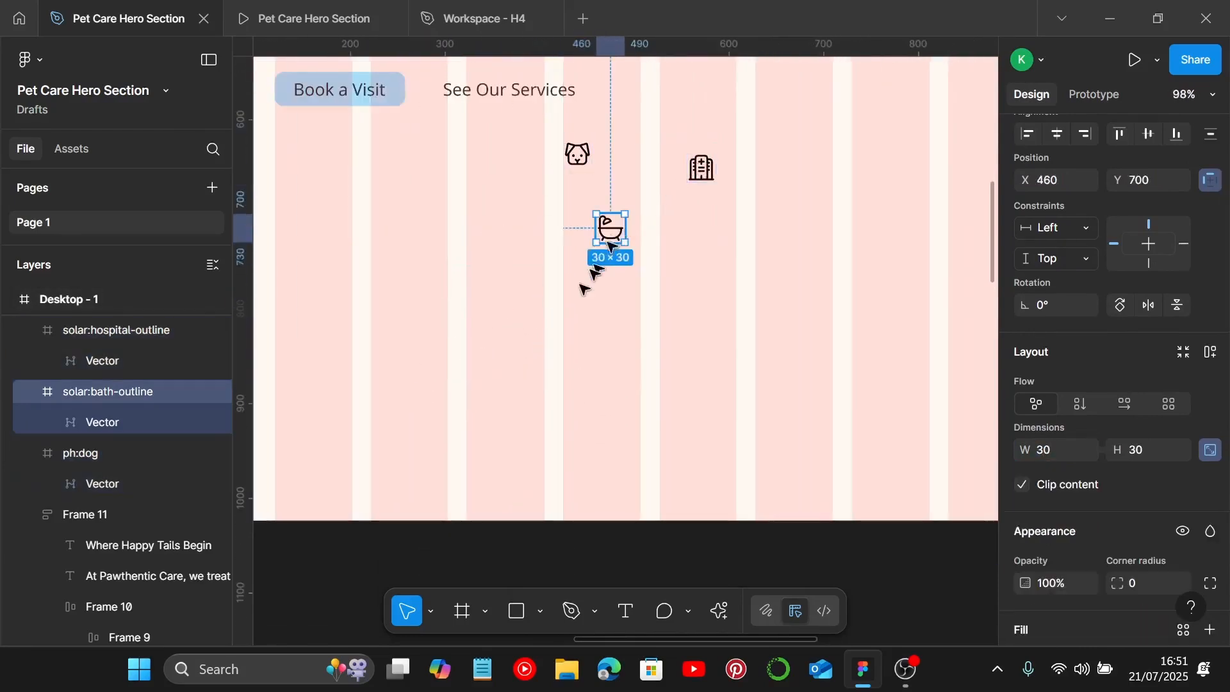
pyautogui.moveTo(611, 248); pyautogui.dragTo(439, 360)
# Step: Copy the 161E21 hex code from the Text color 3 label in the style guide
pyautogui.scroll(-1, 446, 366)
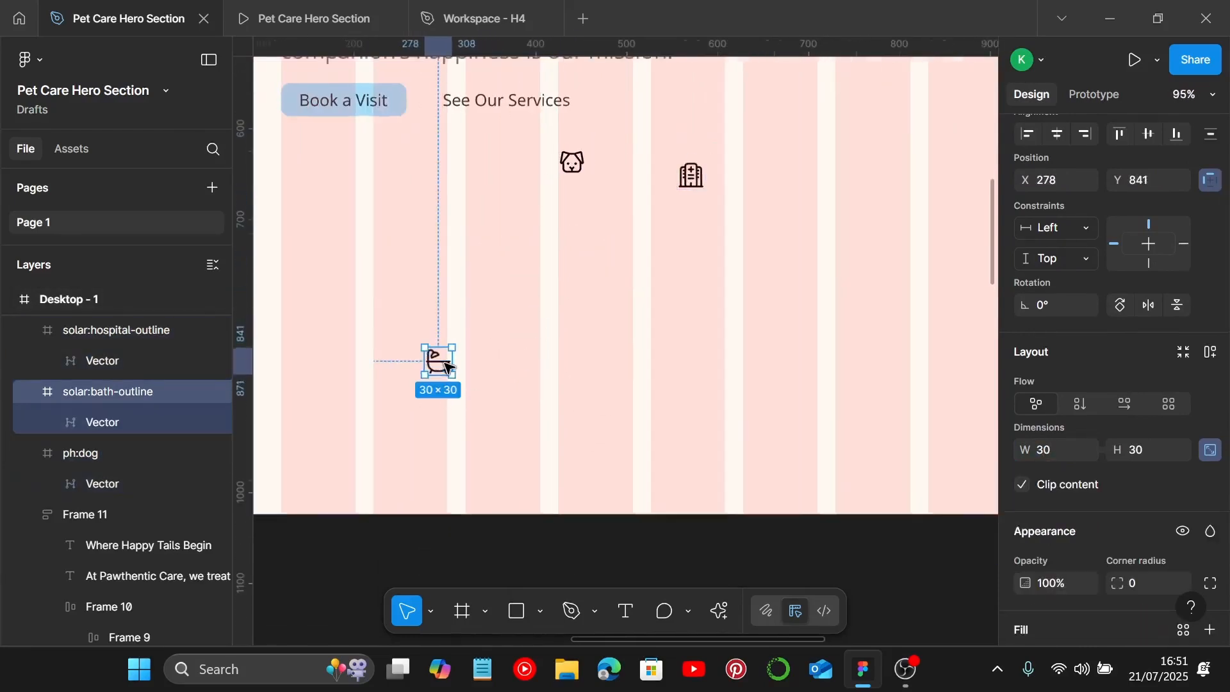
pyautogui.scroll(-1, 446, 366)
pyautogui.scroll(-4, 577, 294)
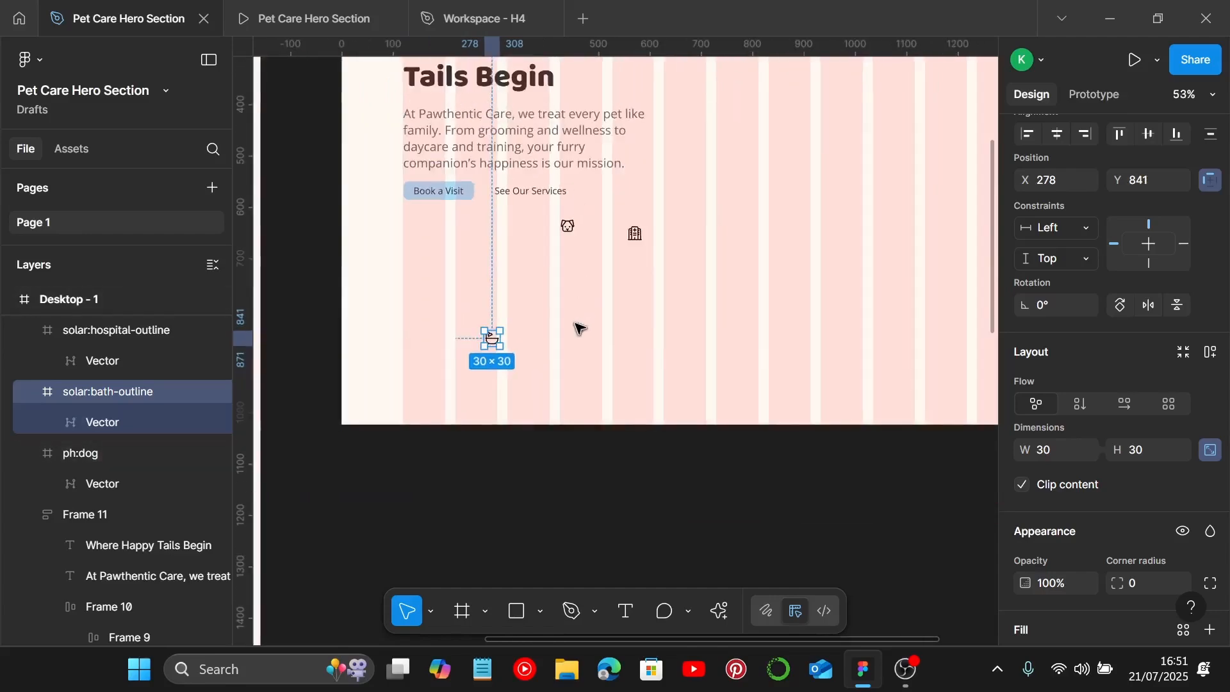
pyautogui.hscroll(-7, 579, 328)
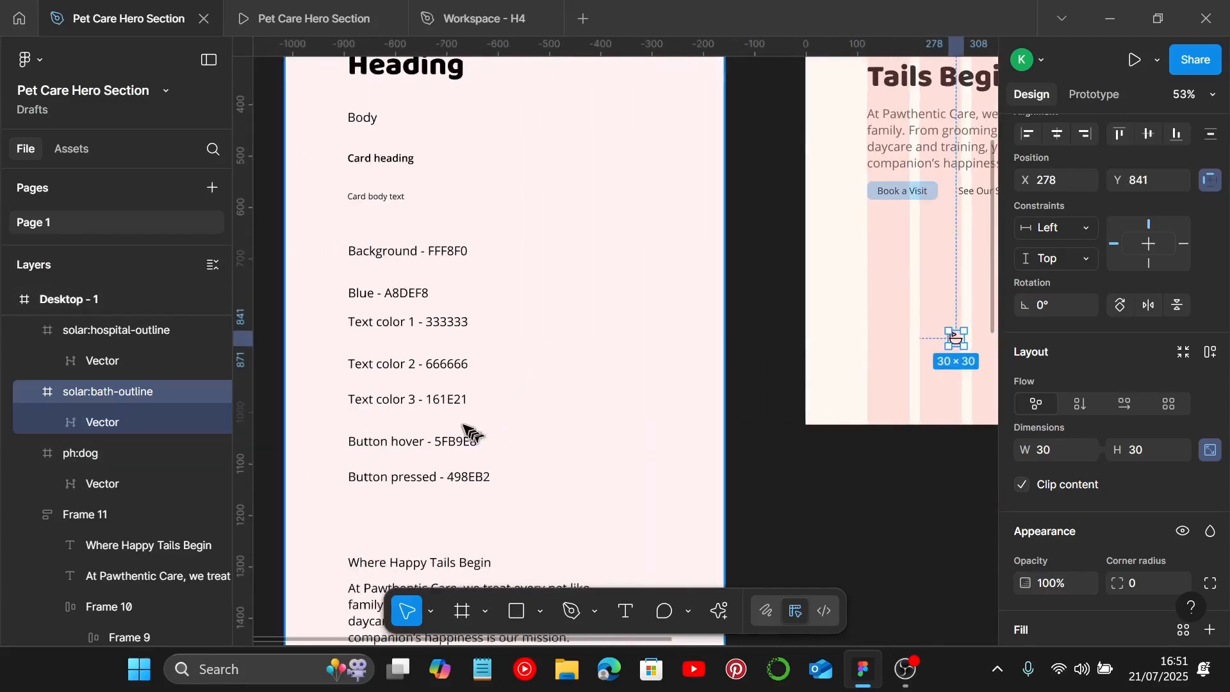
pyautogui.scroll(-2, 468, 432)
pyautogui.scroll(-1, 435, 394)
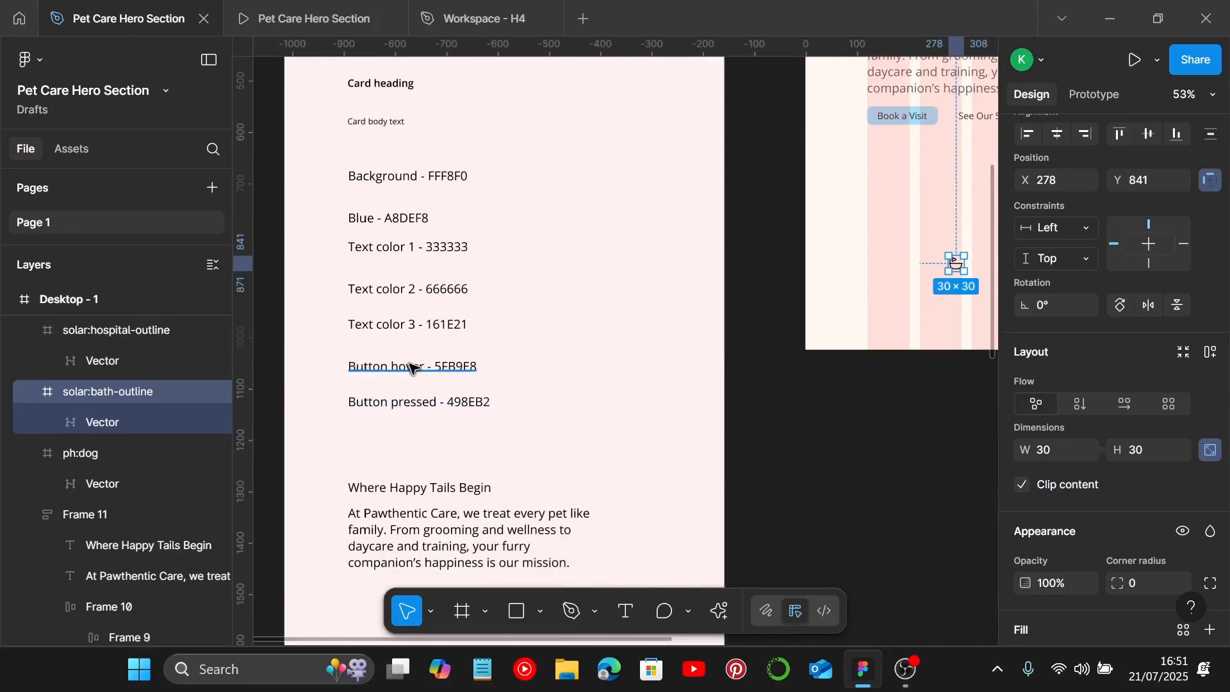
pyautogui.scroll(-1, 423, 353)
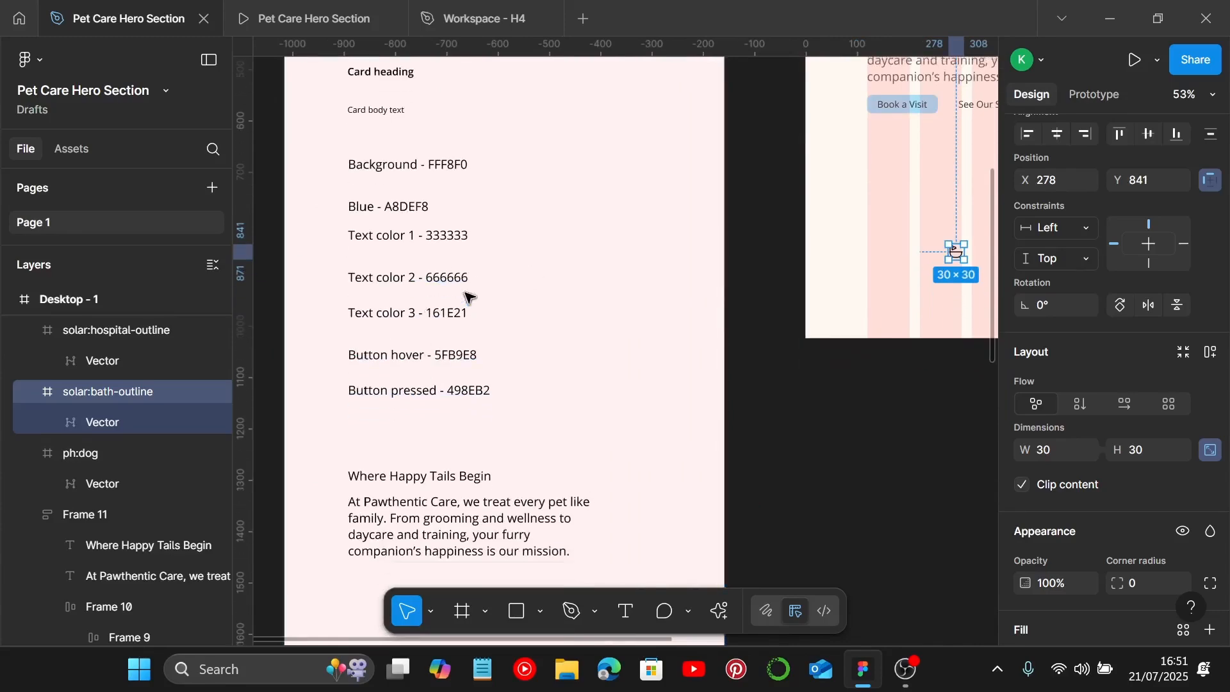
pyautogui.scroll(5, 468, 296)
pyautogui.click(432, 325)
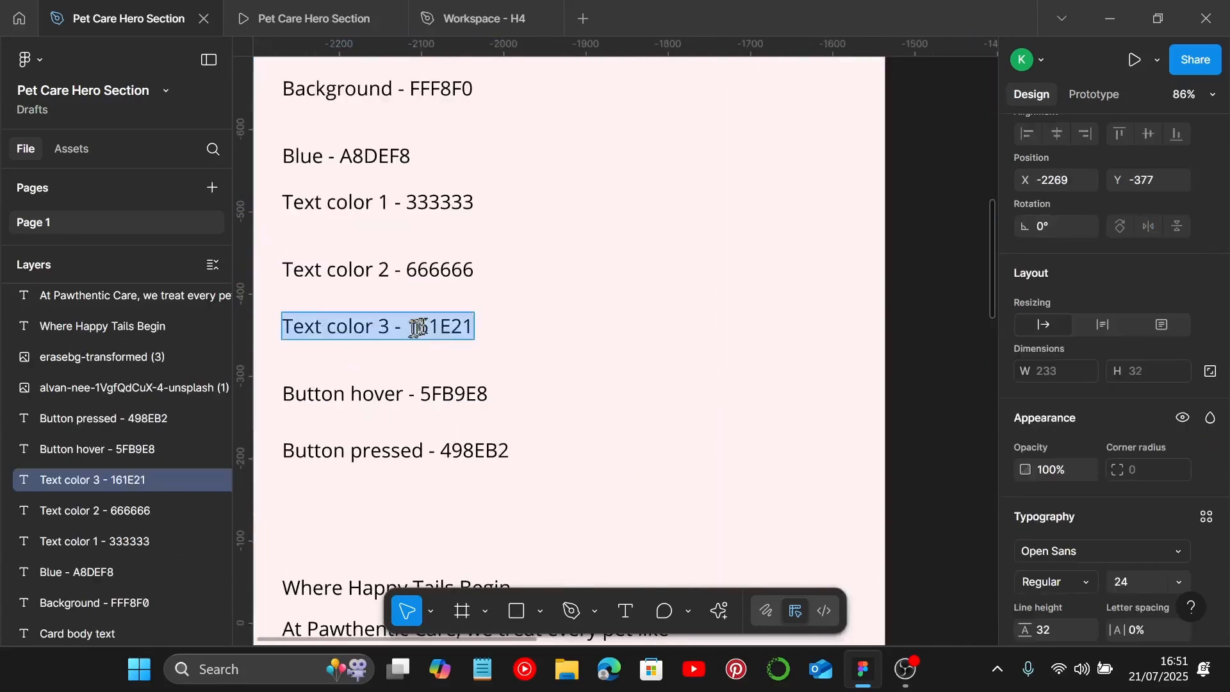
pyautogui.doubleClick(418, 327)
pyautogui.moveTo(410, 327); pyautogui.dragTo(487, 331)
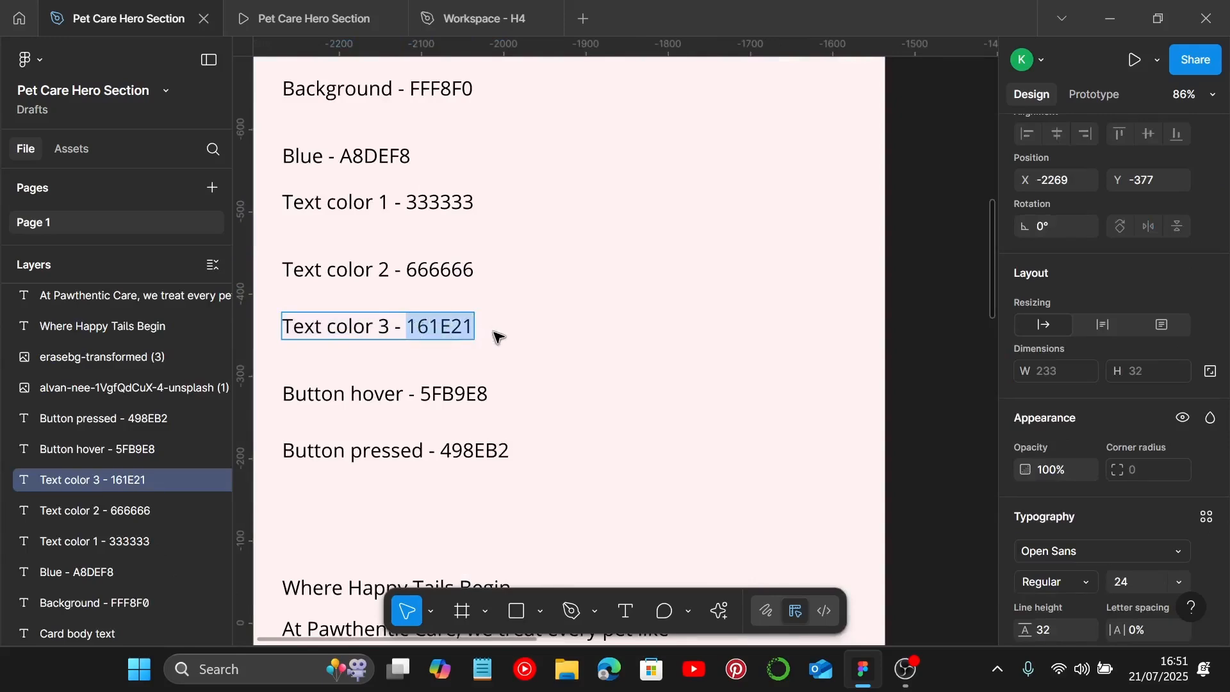
pyautogui.press('Escape')
pyautogui.scroll(-5, 541, 374)
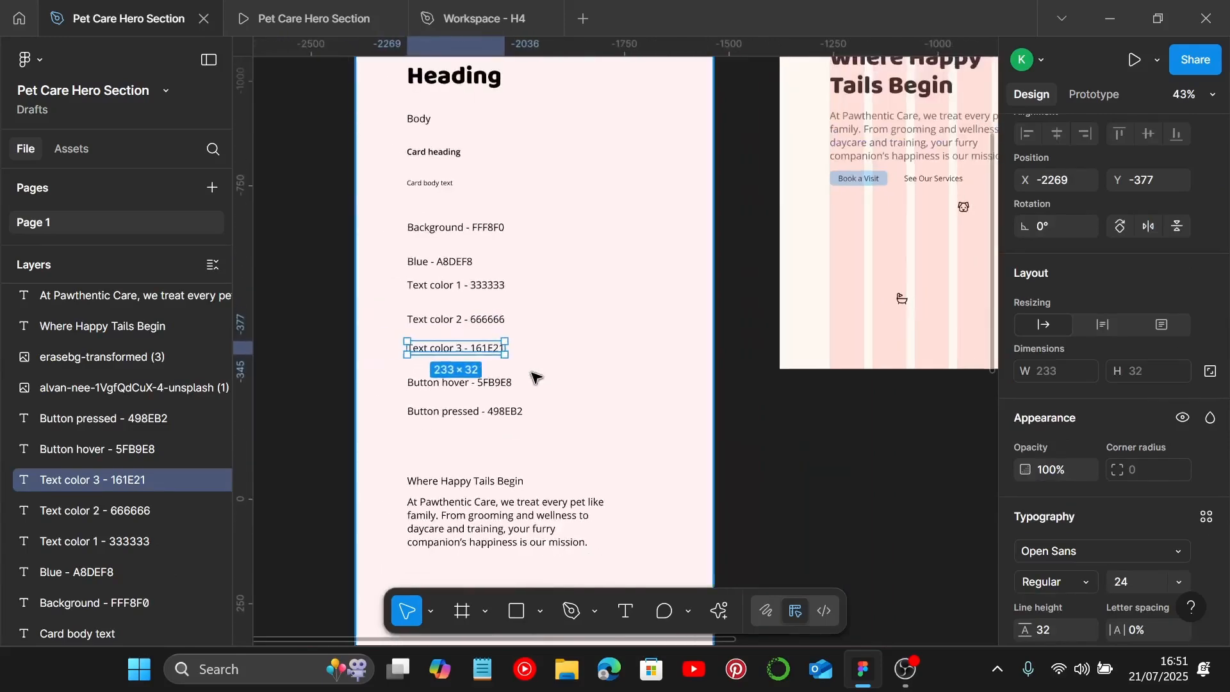
pyautogui.hscroll(5, 536, 380)
pyautogui.scroll(2, 561, 373)
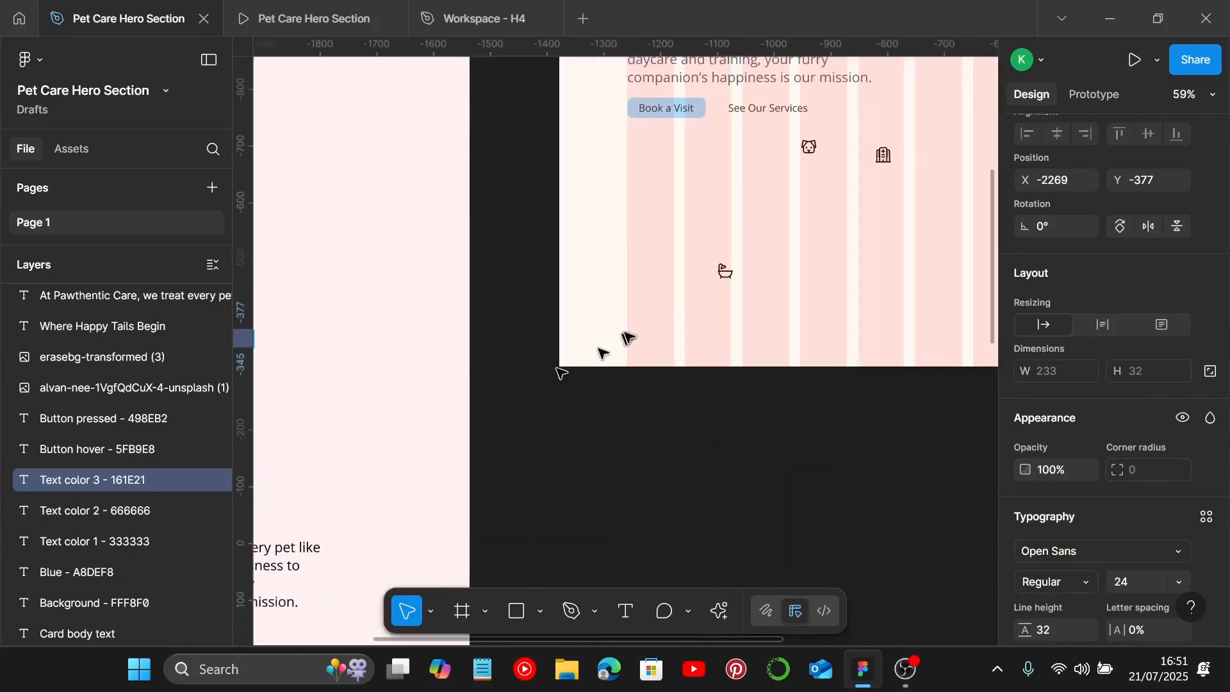
# Step: Select all three icons and set their colour to 161E21
pyautogui.click(725, 272)
pyautogui.keyDown('shift'); pyautogui.click(809, 149); pyautogui.keyUp('shift')
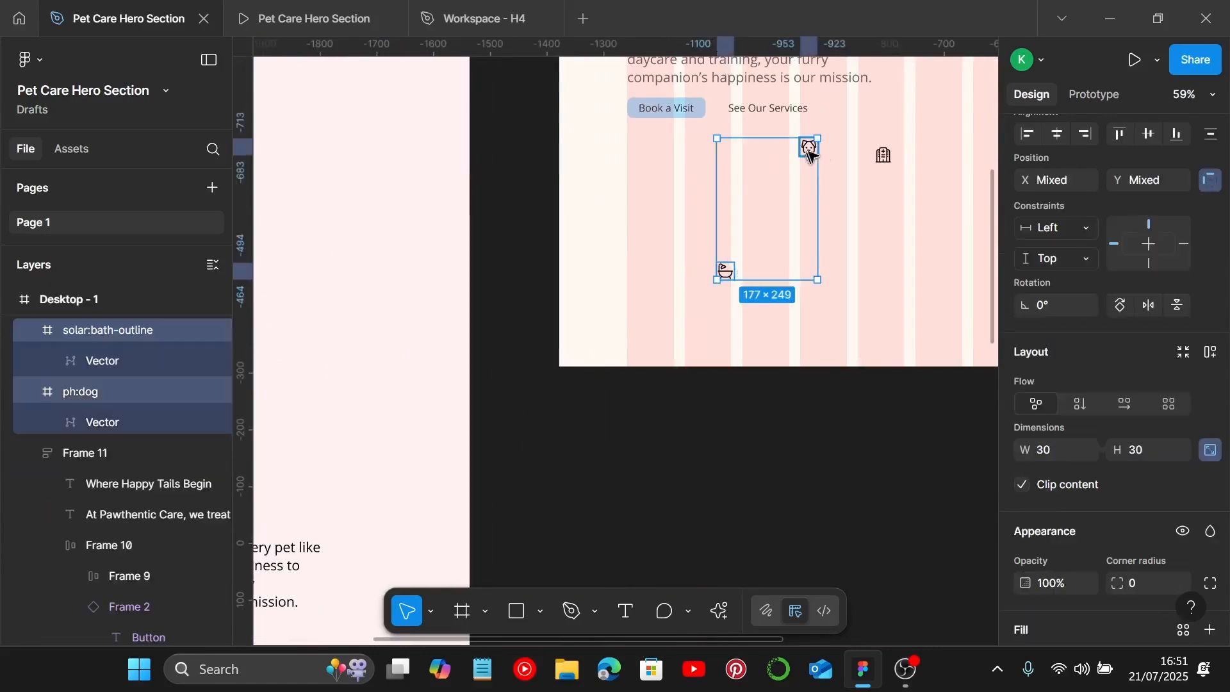
pyautogui.keyDown('shift'); pyautogui.click(883, 156); pyautogui.keyUp('shift')
pyautogui.scroll(-3, 1082, 449)
pyautogui.scroll(-3, 1071, 520)
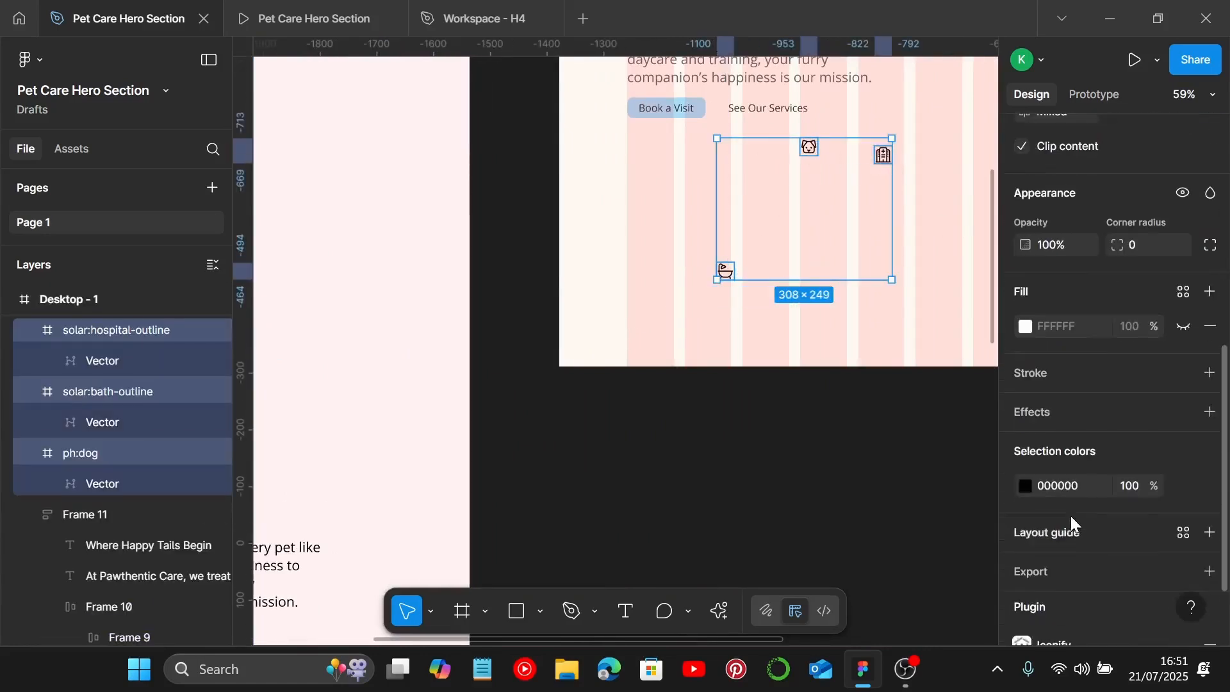
pyautogui.press('Return')
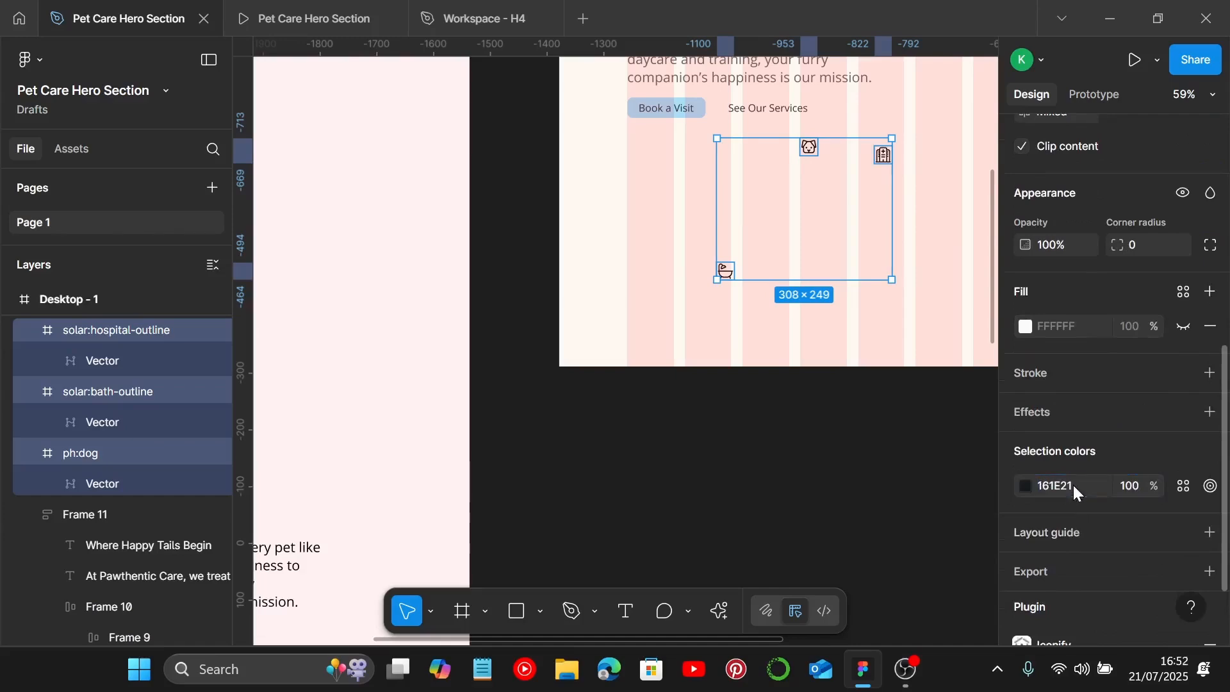
pyautogui.click(783, 309)
# Step: Inspect the Card heading and Card body text styles in the style guide
pyautogui.scroll(-3, 788, 314)
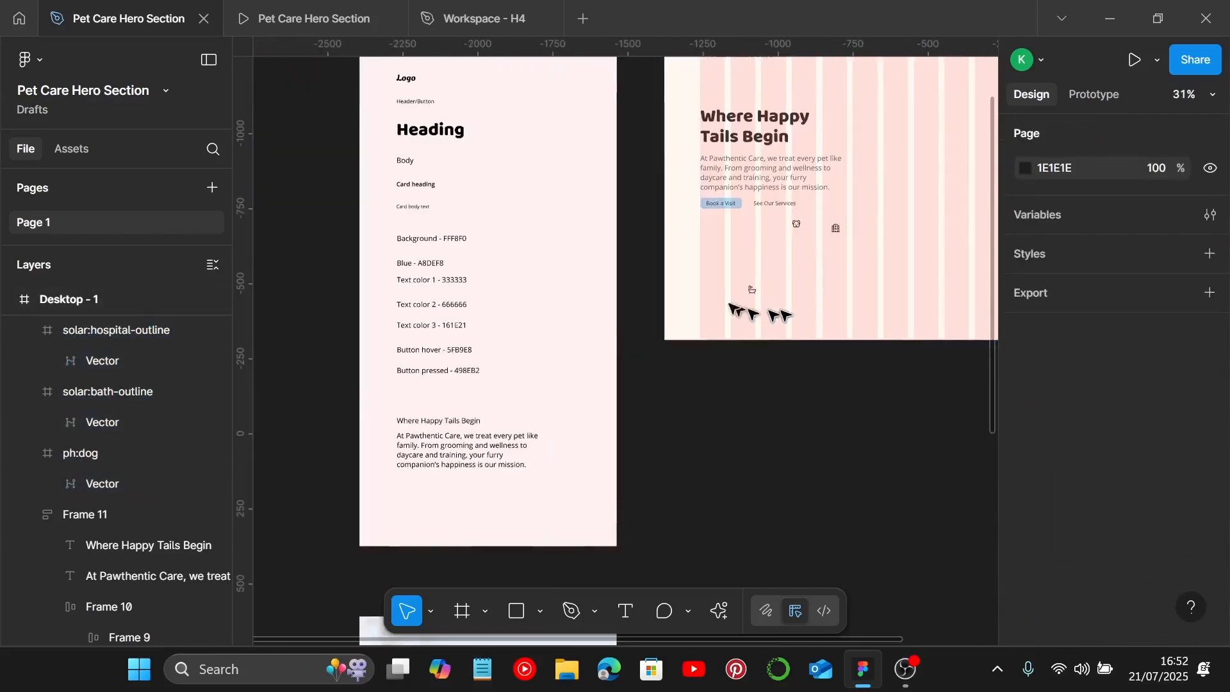
pyautogui.scroll(2, 440, 170)
pyautogui.click(386, 195)
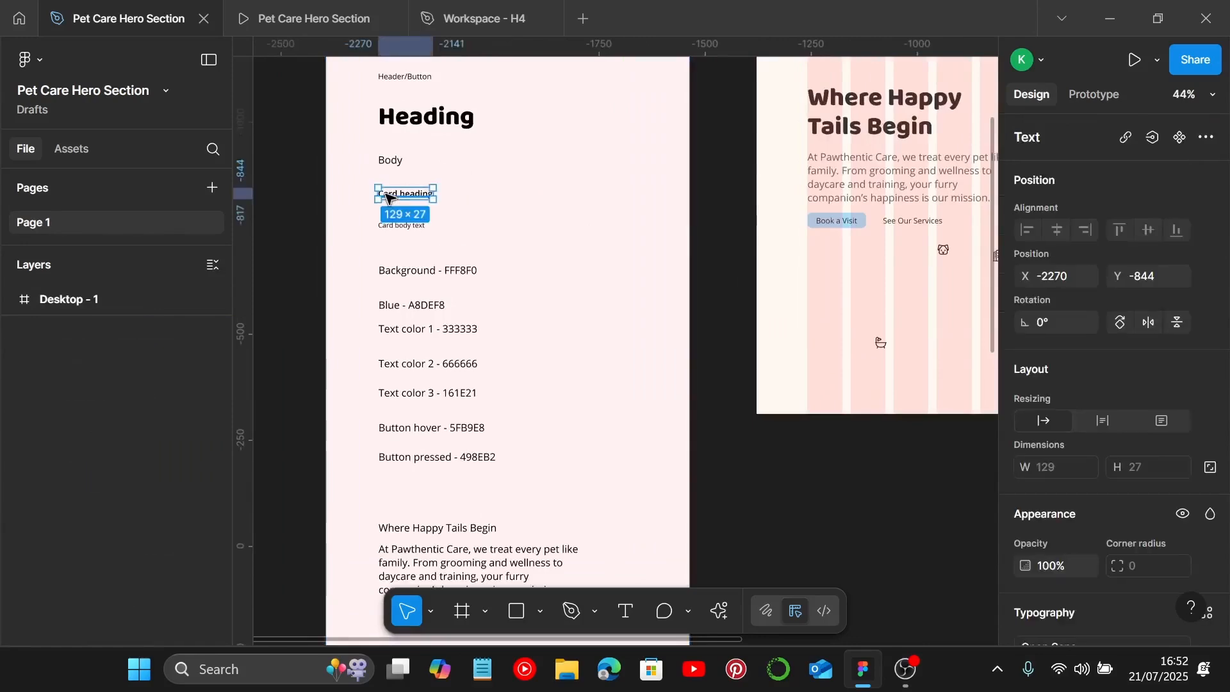
pyautogui.scroll(3, 392, 204)
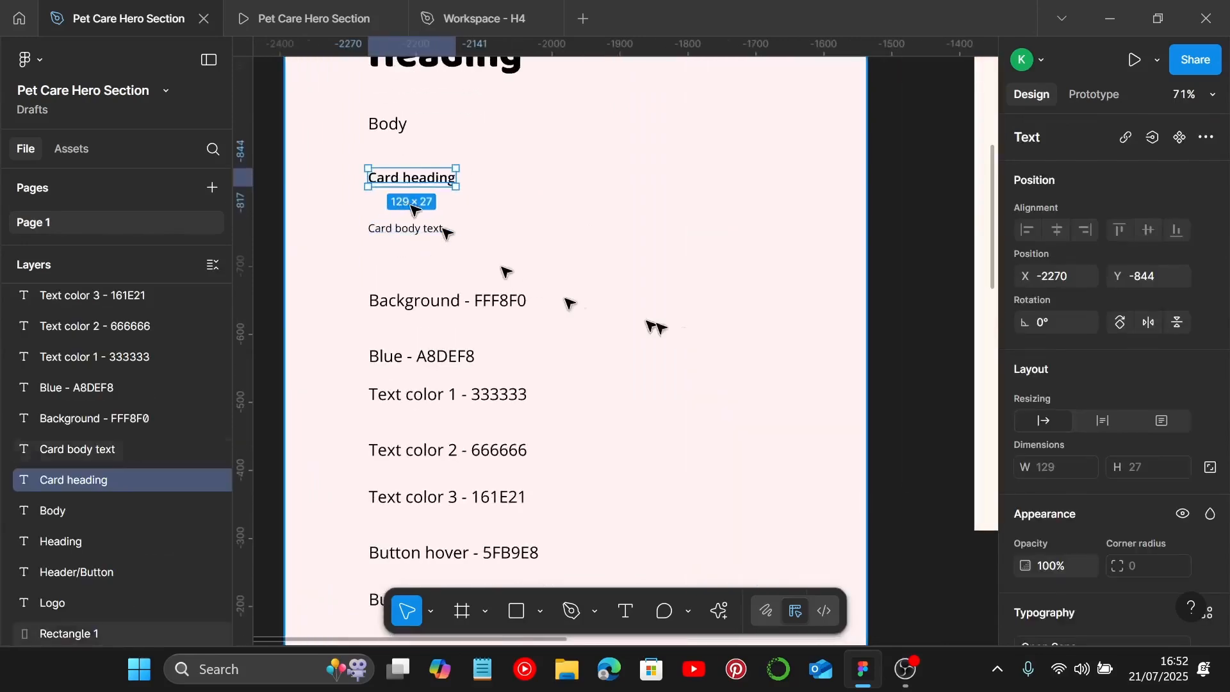
pyautogui.click(424, 229)
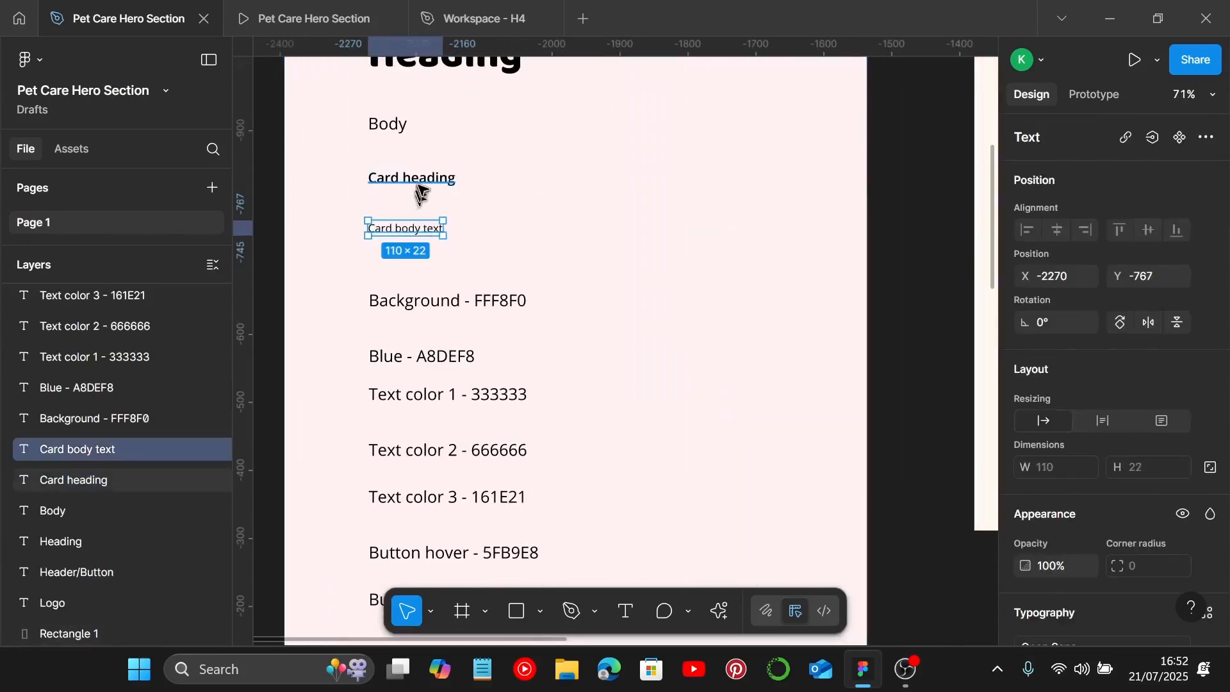
pyautogui.click(420, 181)
pyautogui.scroll(-1, 1147, 410)
pyautogui.scroll(-5, 1116, 395)
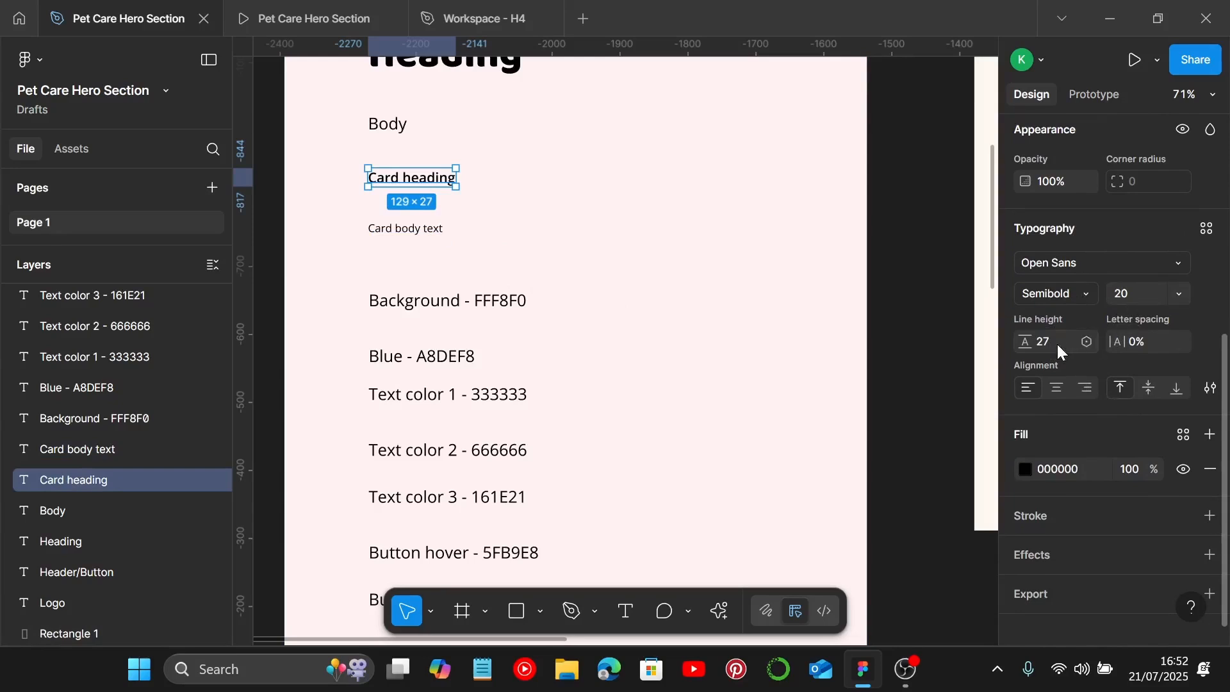
# Step: Select the Card body text and Card heading samples together and copy them into the hero frame near the bath icon
pyautogui.click(416, 231)
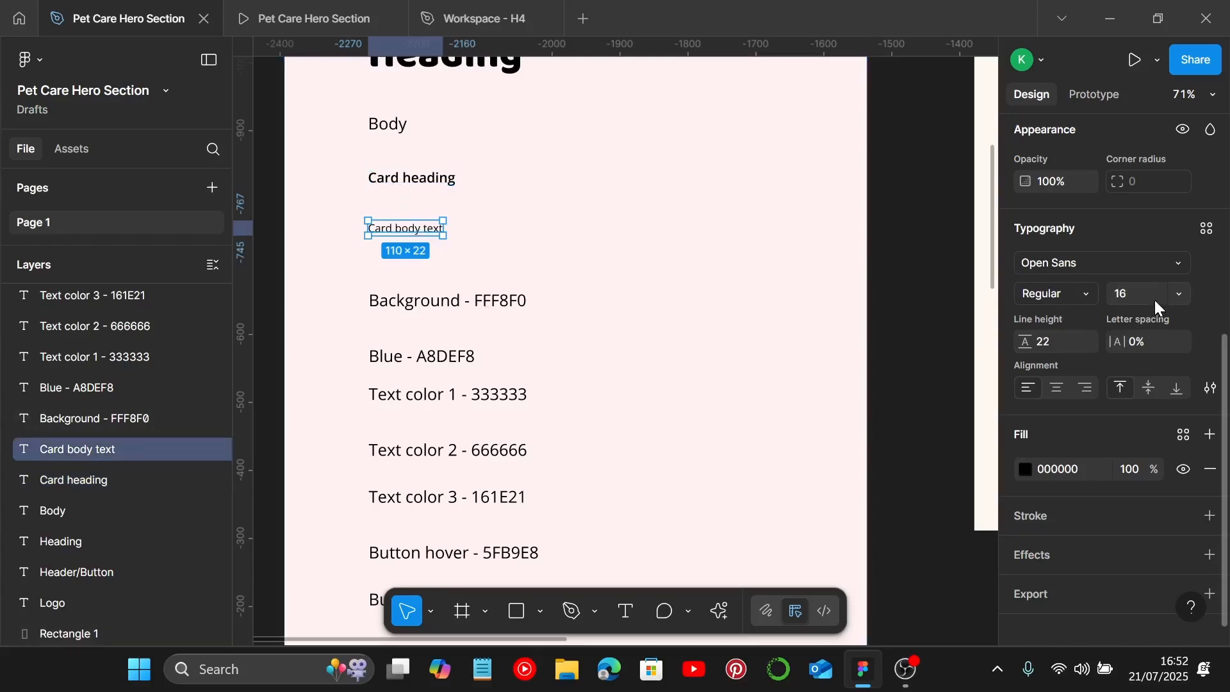
pyautogui.keyDown('shift'); pyautogui.click(417, 185); pyautogui.keyUp('shift')
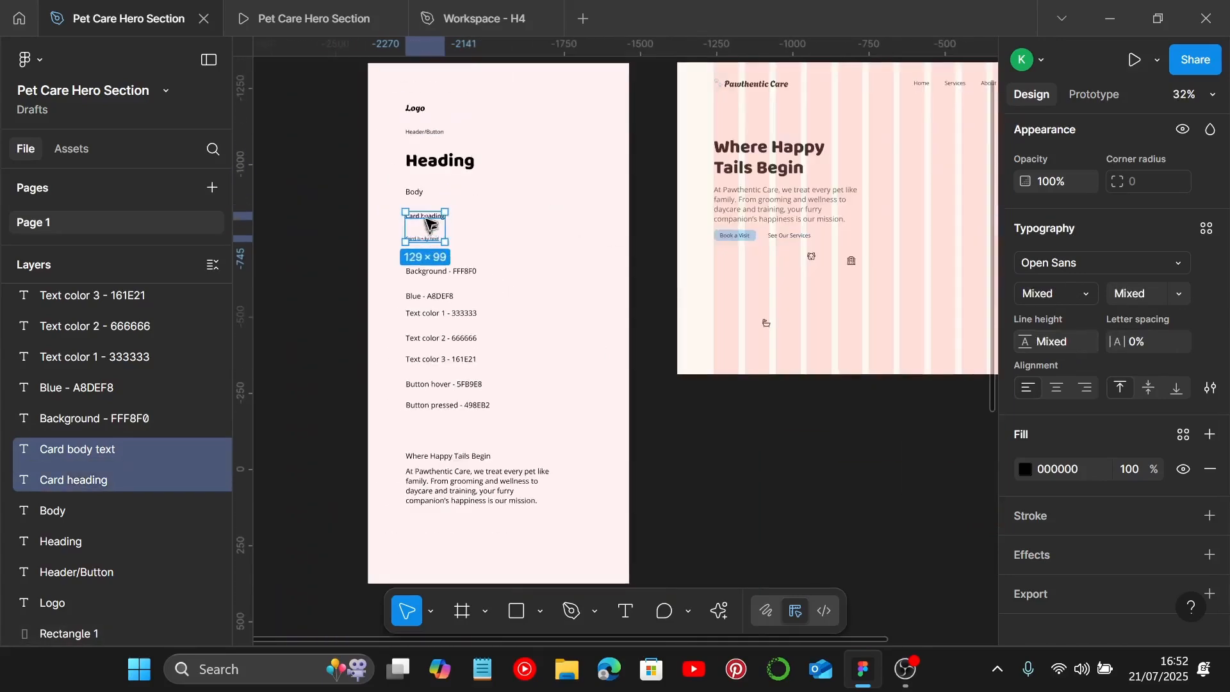
pyautogui.moveTo(428, 223); pyautogui.dragTo(812, 330)
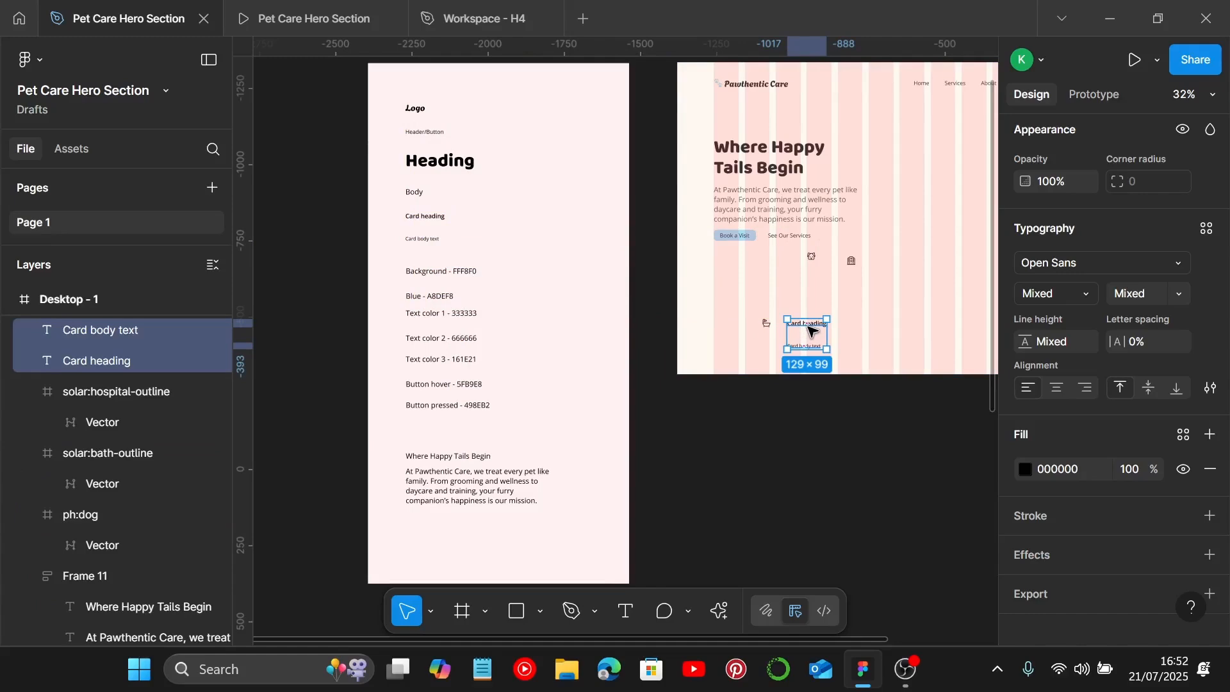
# Step: Select the card heading and card body text in the hero frame and set their fill colour to 161E21
pyautogui.scroll(5, 809, 330)
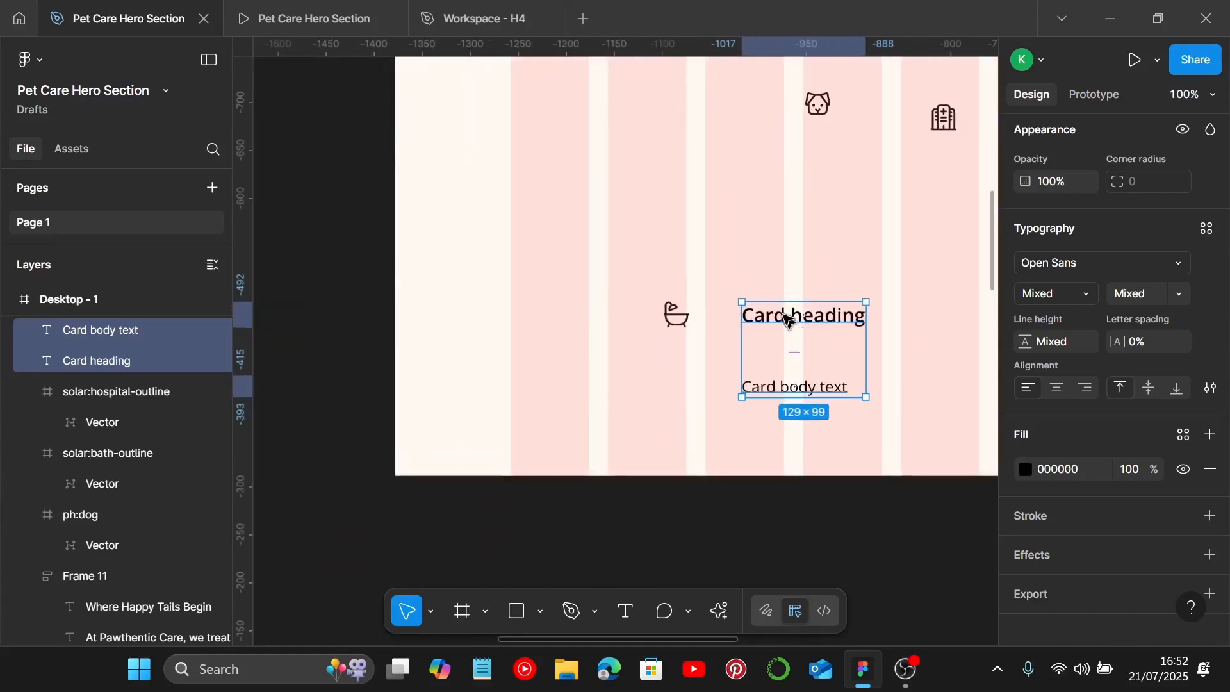
pyautogui.click(778, 326)
pyautogui.scroll(-1, 777, 324)
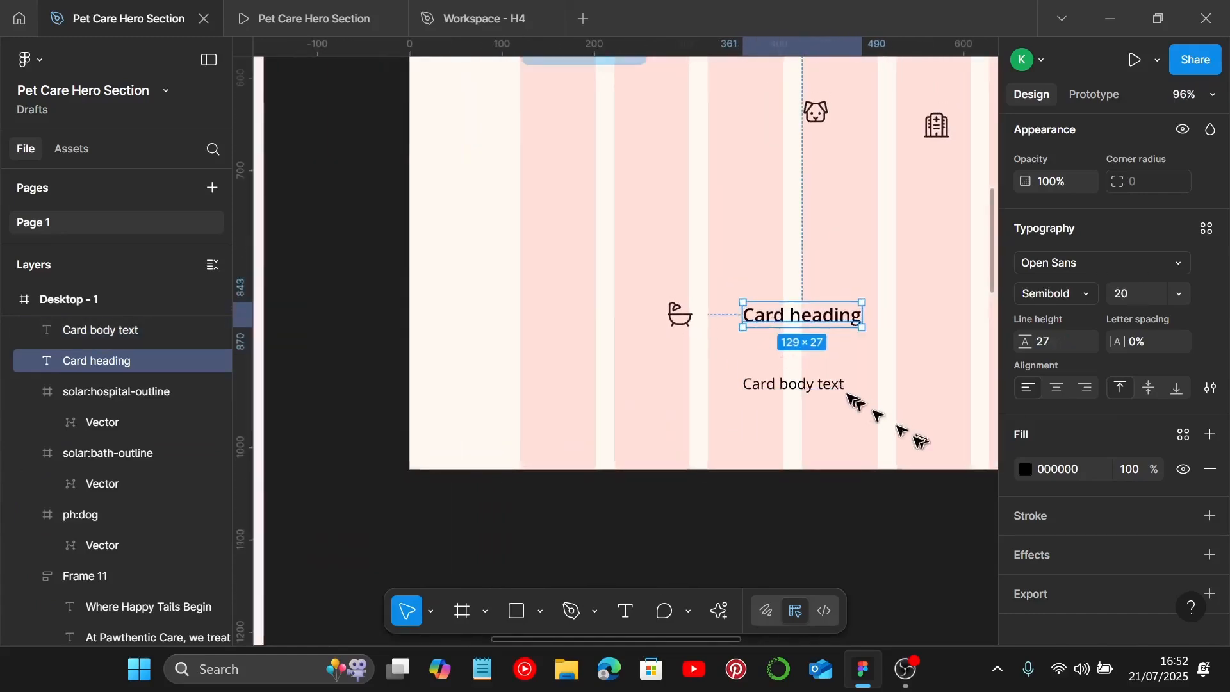
pyautogui.keyDown('shift'); pyautogui.click(802, 386); pyautogui.keyUp('shift')
pyautogui.click(1083, 476)
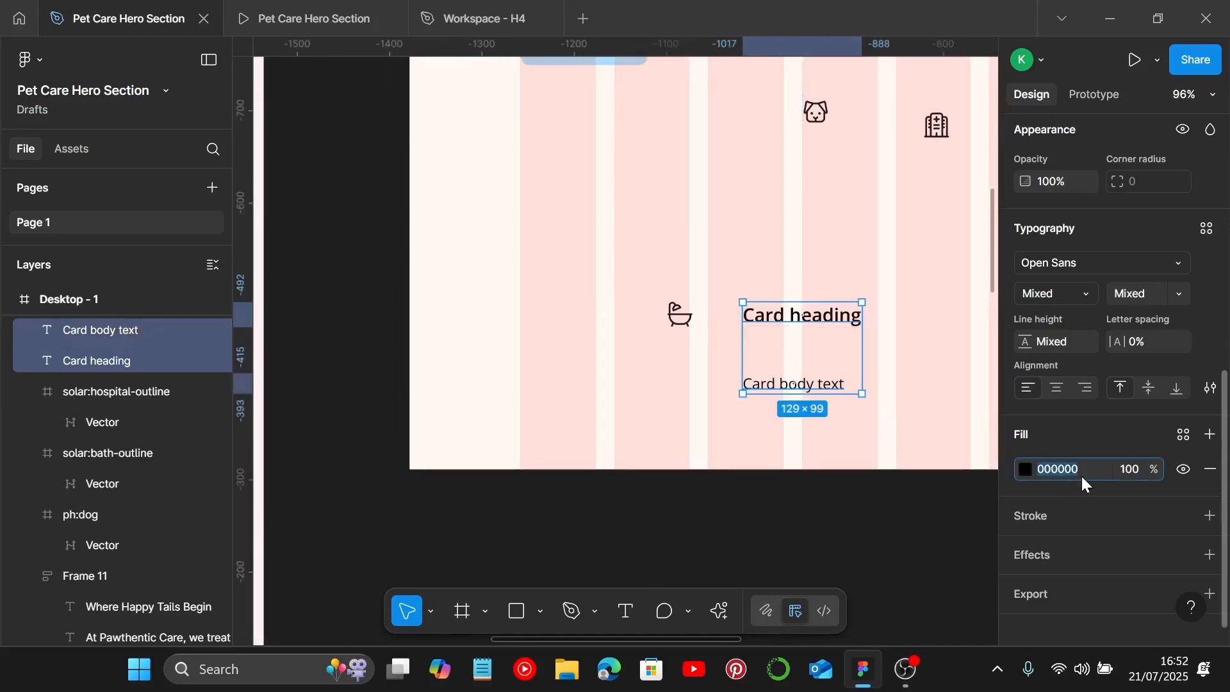
pyautogui.write('161E21')
pyautogui.press('Return')
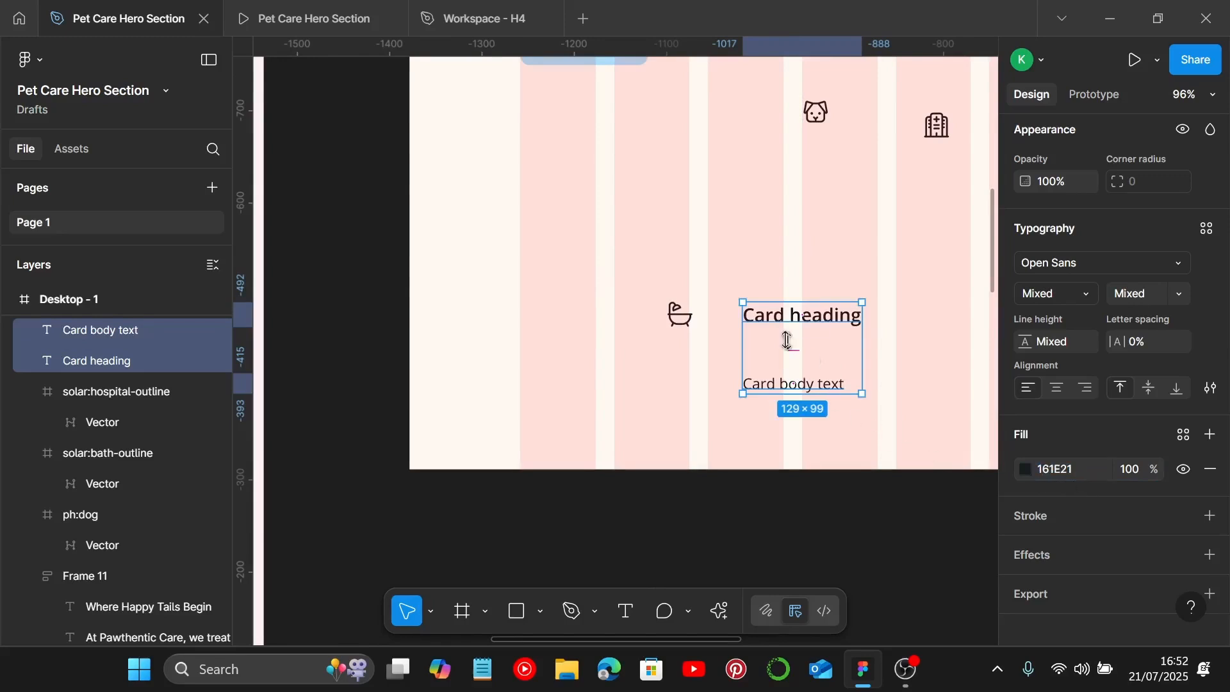
# Step: Place the card heading beside the bath icon and the card body text directly below them
pyautogui.click(772, 318)
pyautogui.moveTo(772, 318); pyautogui.dragTo(740, 319)
pyautogui.scroll(-2, 739, 317)
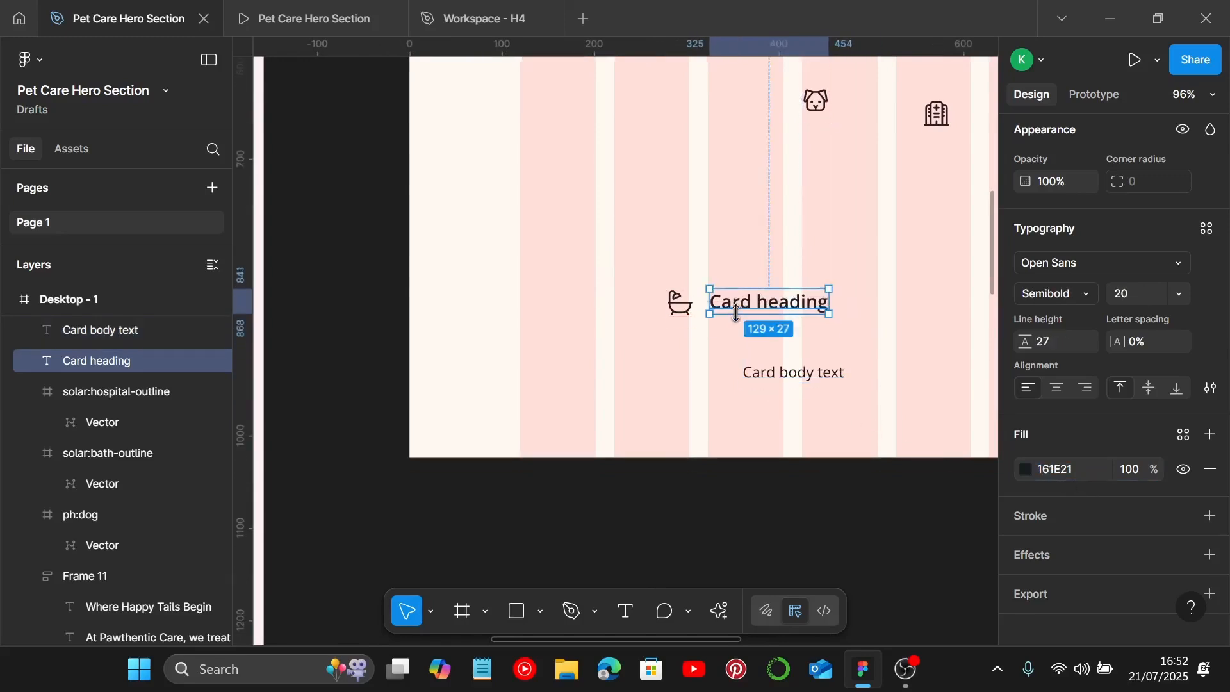
pyautogui.click(772, 354)
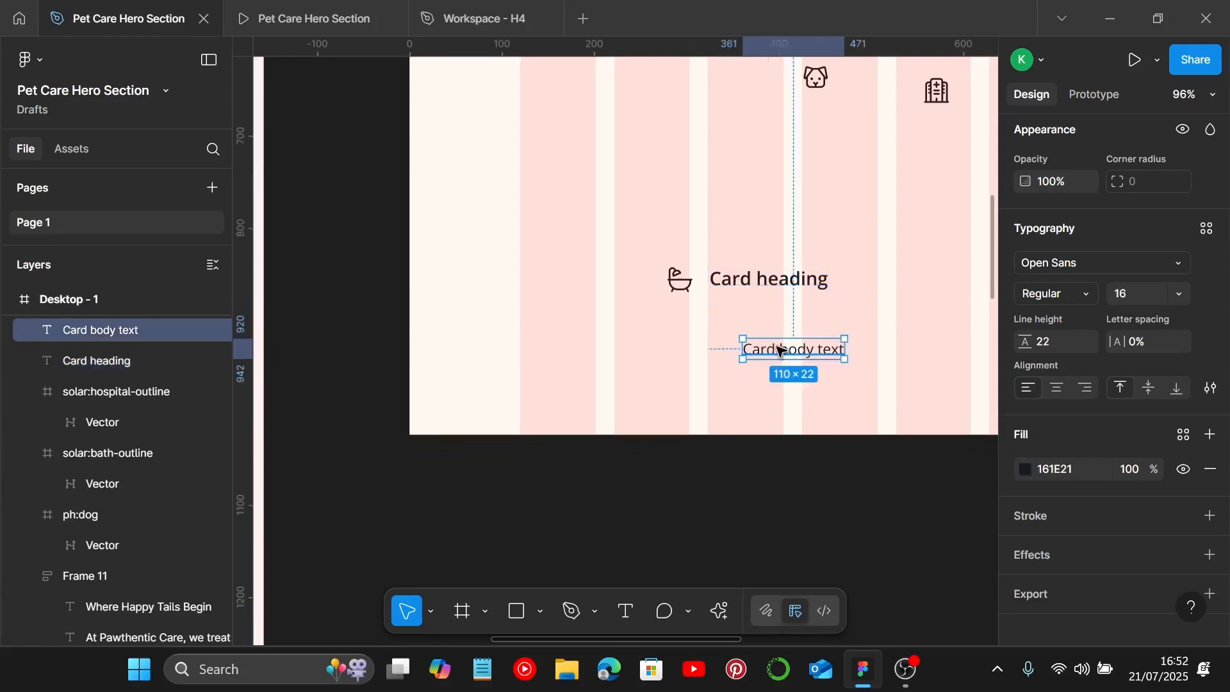
pyautogui.moveTo(778, 349); pyautogui.dragTo(708, 335)
pyautogui.click(719, 279)
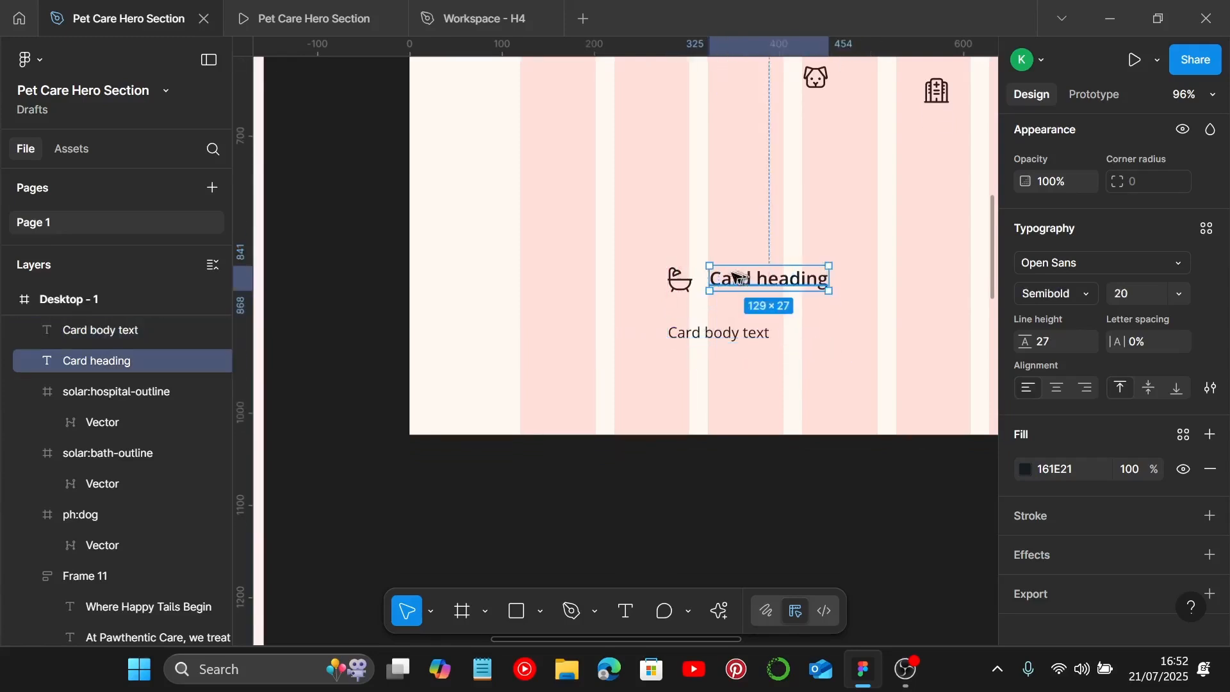
# Step: Wrap the bath icon and card heading in a horizontal auto layout with a gap of 10
pyautogui.click(679, 278)
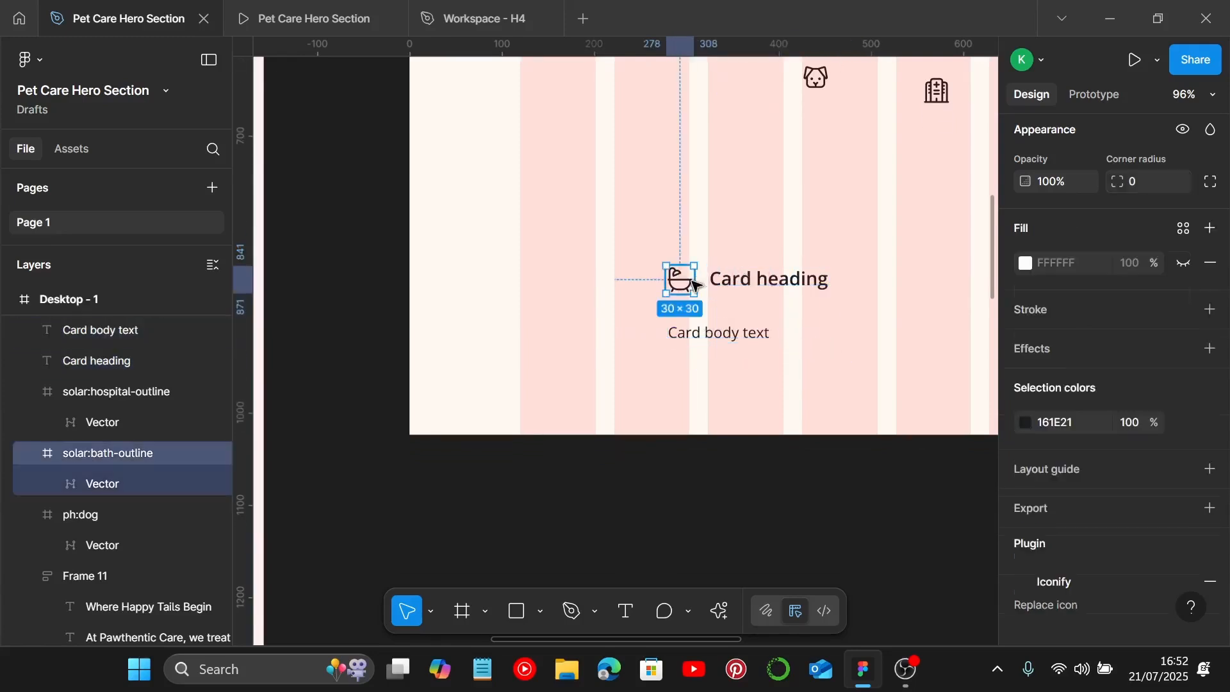
pyautogui.keyDown('shift'); pyautogui.click(730, 280); pyautogui.keyUp('shift')
pyautogui.hotkey('shift', 'a')
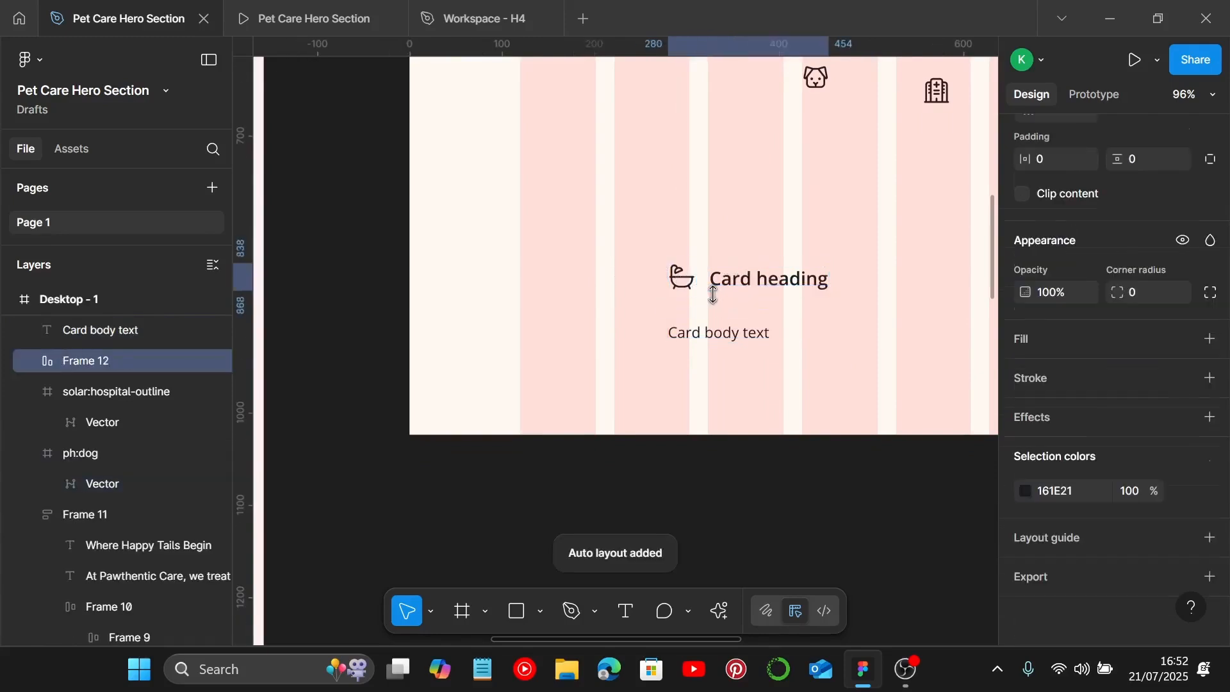
pyautogui.scroll(-1, 755, 337)
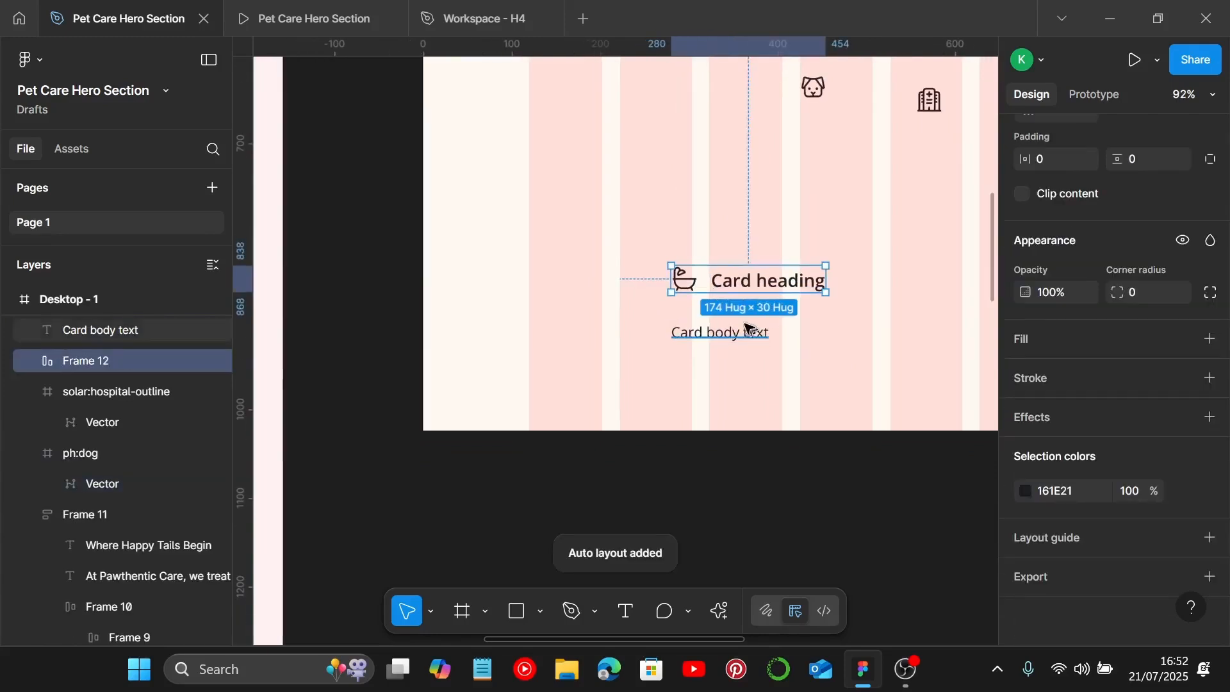
pyautogui.scroll(3, 1135, 291)
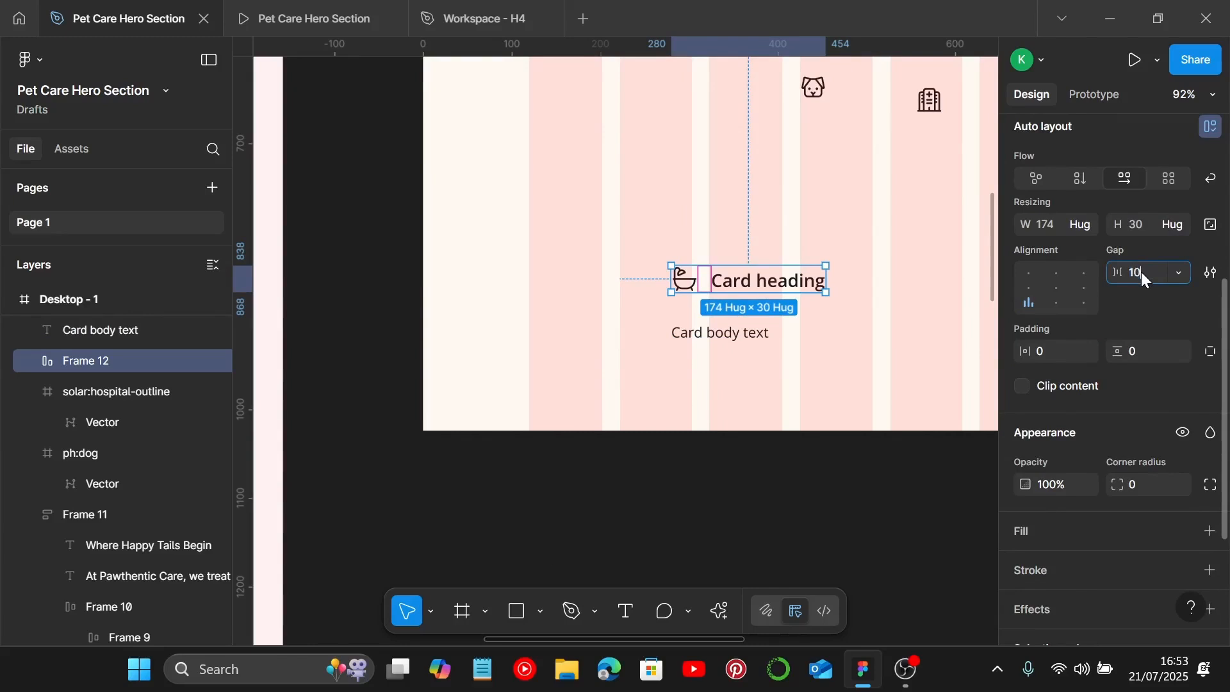
pyautogui.press('Return')
pyautogui.click(899, 335)
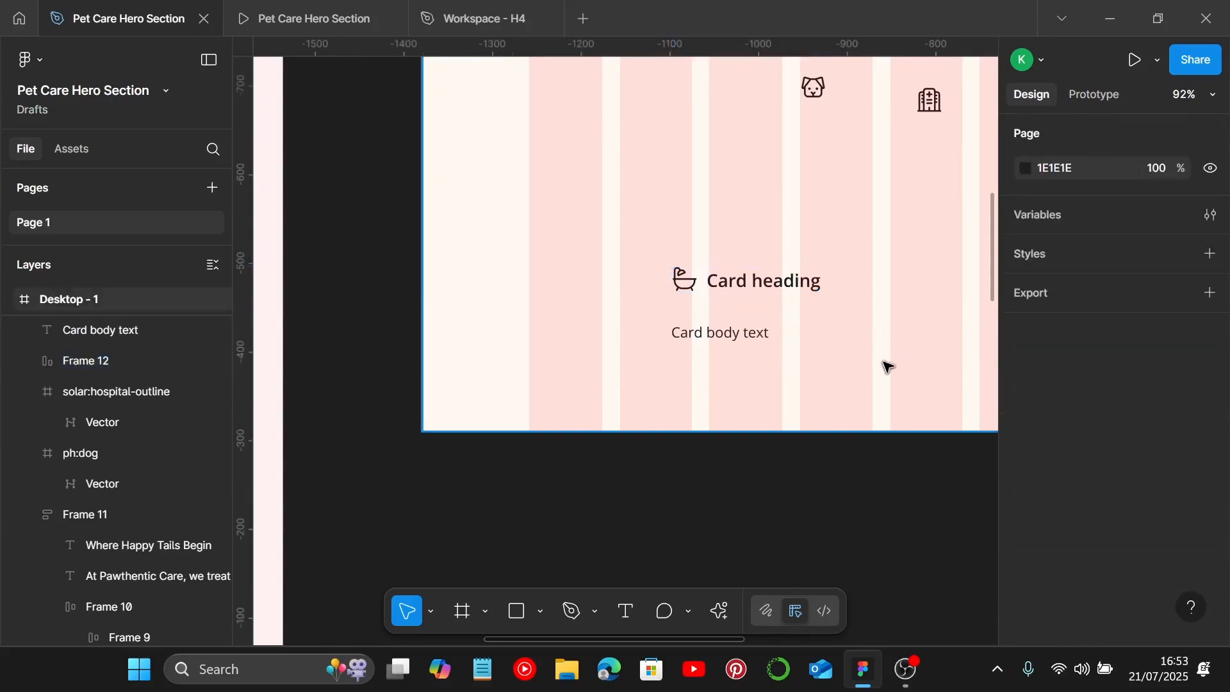
# Step: Switch to Notepad and copy the word Grooming from the services text
pyautogui.scroll(-2, 568, 327)
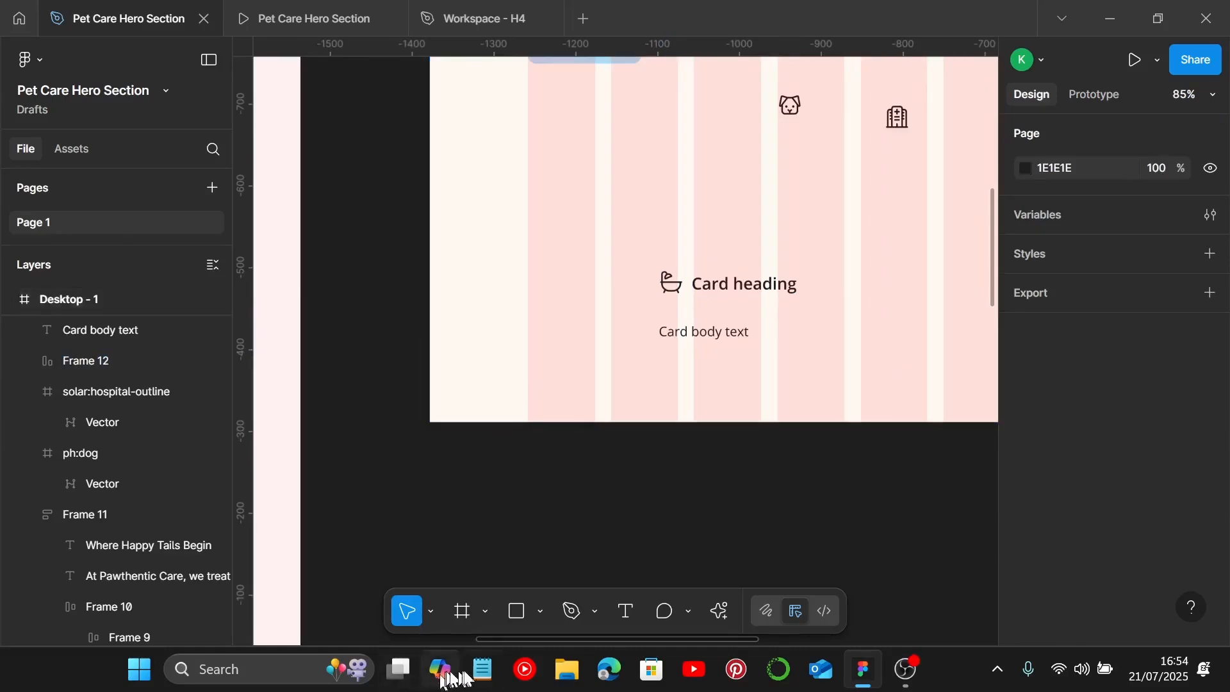
pyautogui.click(483, 669)
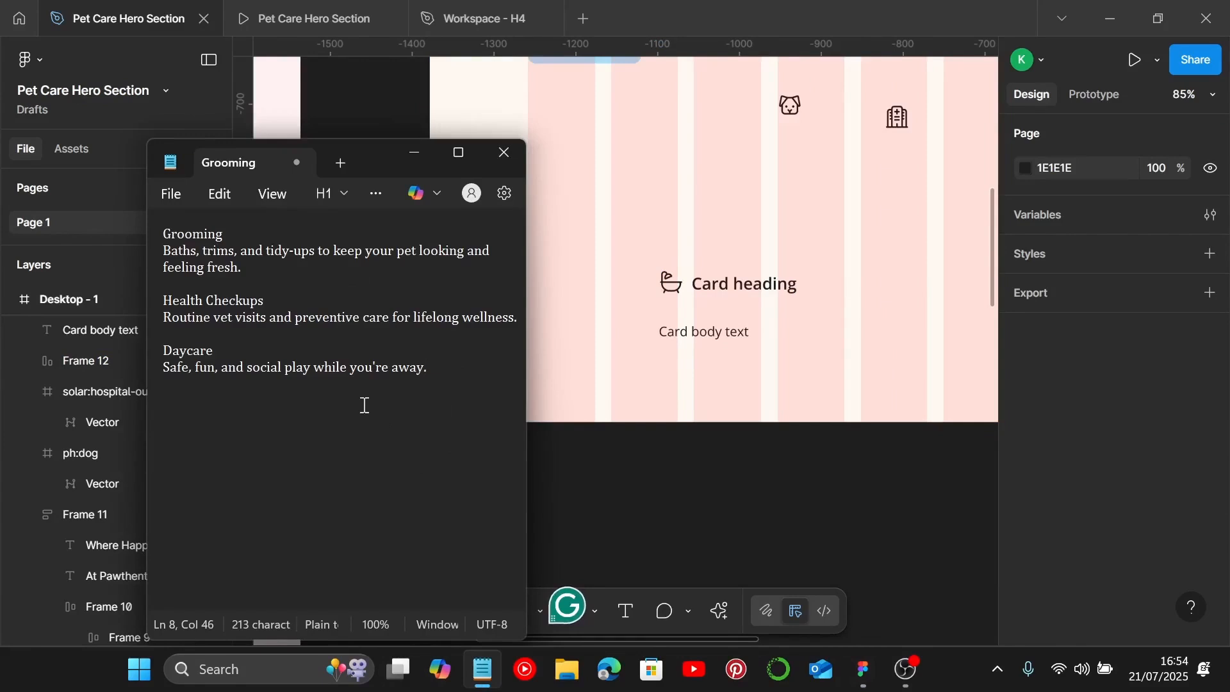
pyautogui.moveTo(347, 157); pyautogui.dragTo(805, 268)
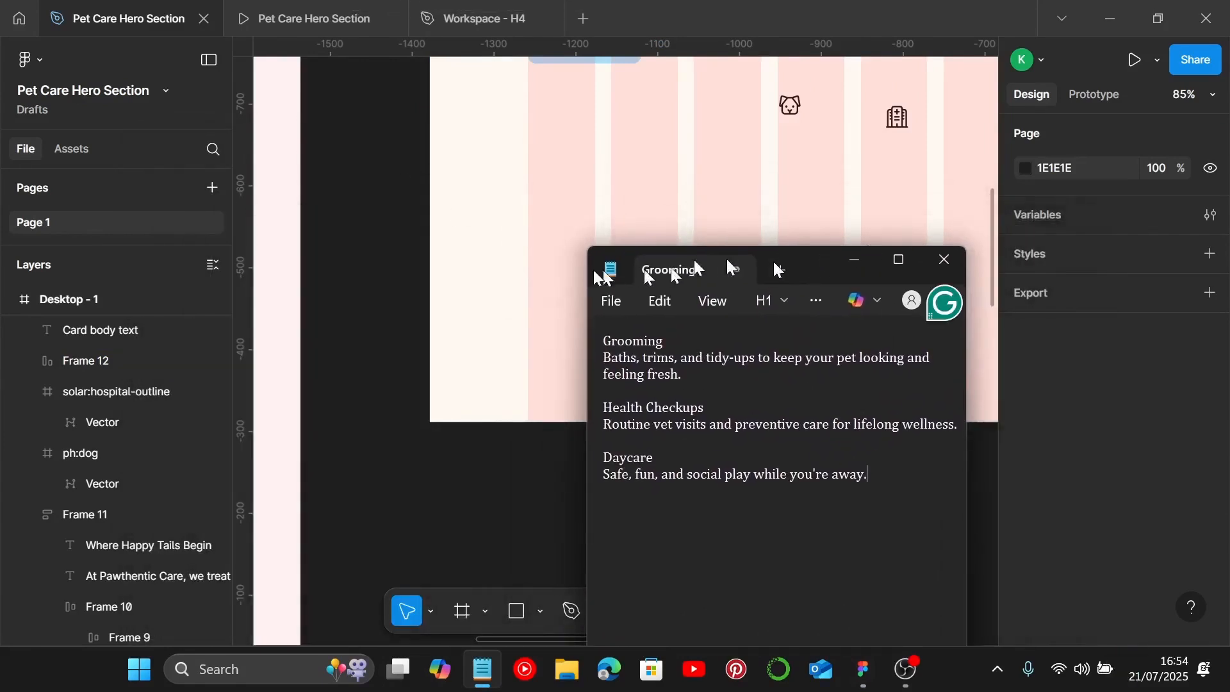
pyautogui.hscroll(5, 495, 274)
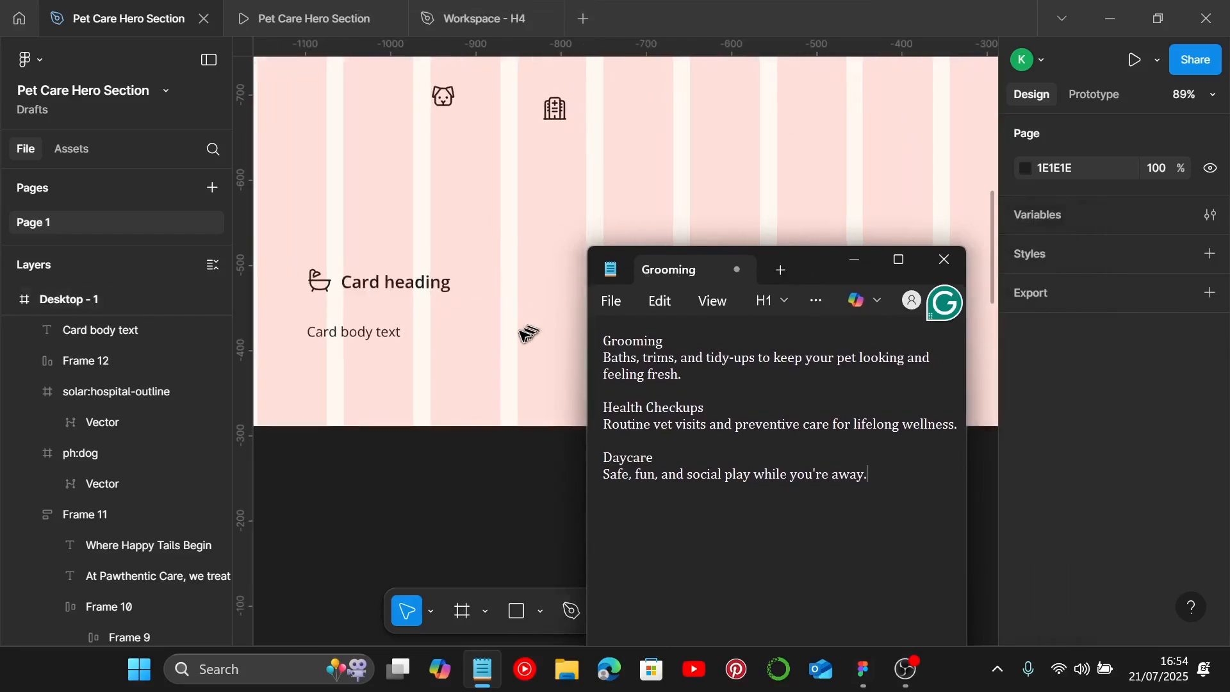
pyautogui.scroll(1, 525, 332)
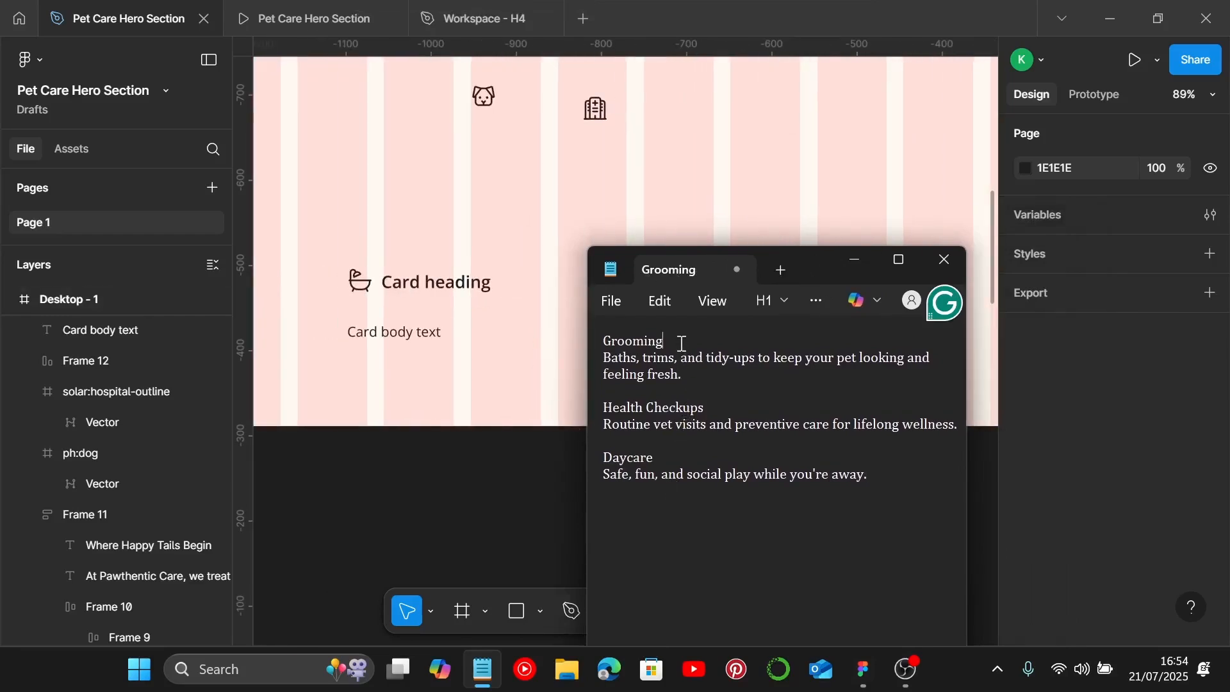
pyautogui.moveTo(681, 344); pyautogui.dragTo(596, 340)
pyautogui.hotkey('ctrl', 'c')
# Step: Replace the card heading text with Grooming
pyautogui.click(420, 282)
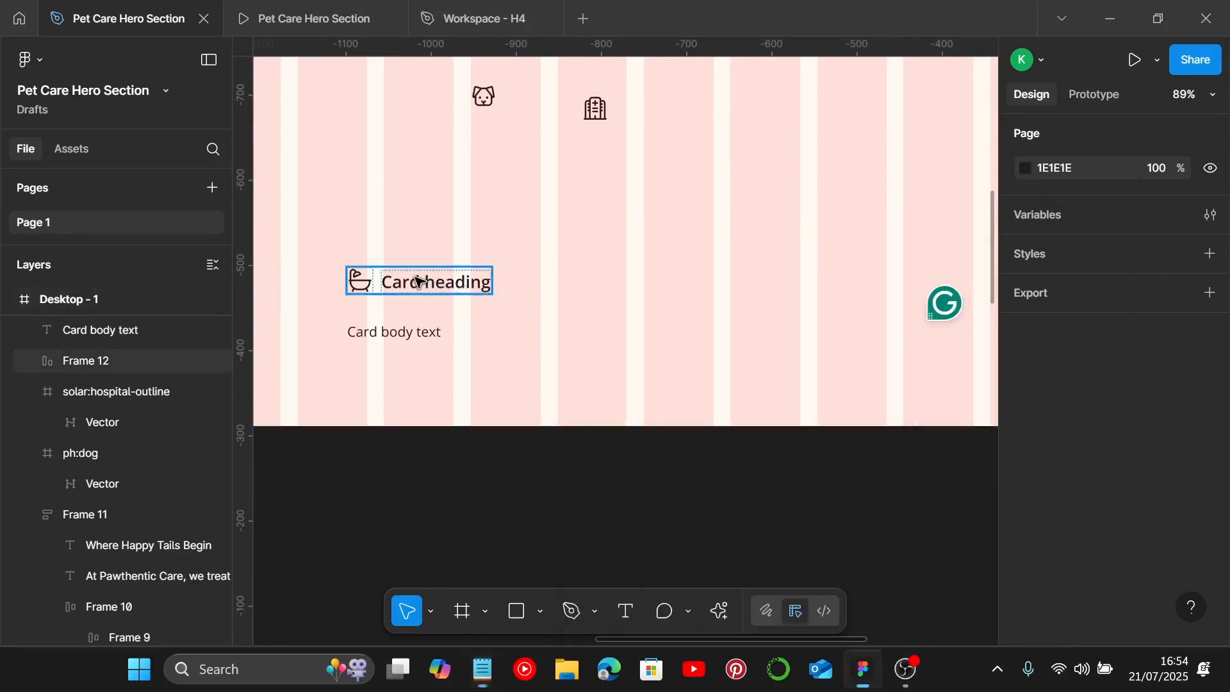
pyautogui.click(419, 281)
pyautogui.doubleClick(418, 280)
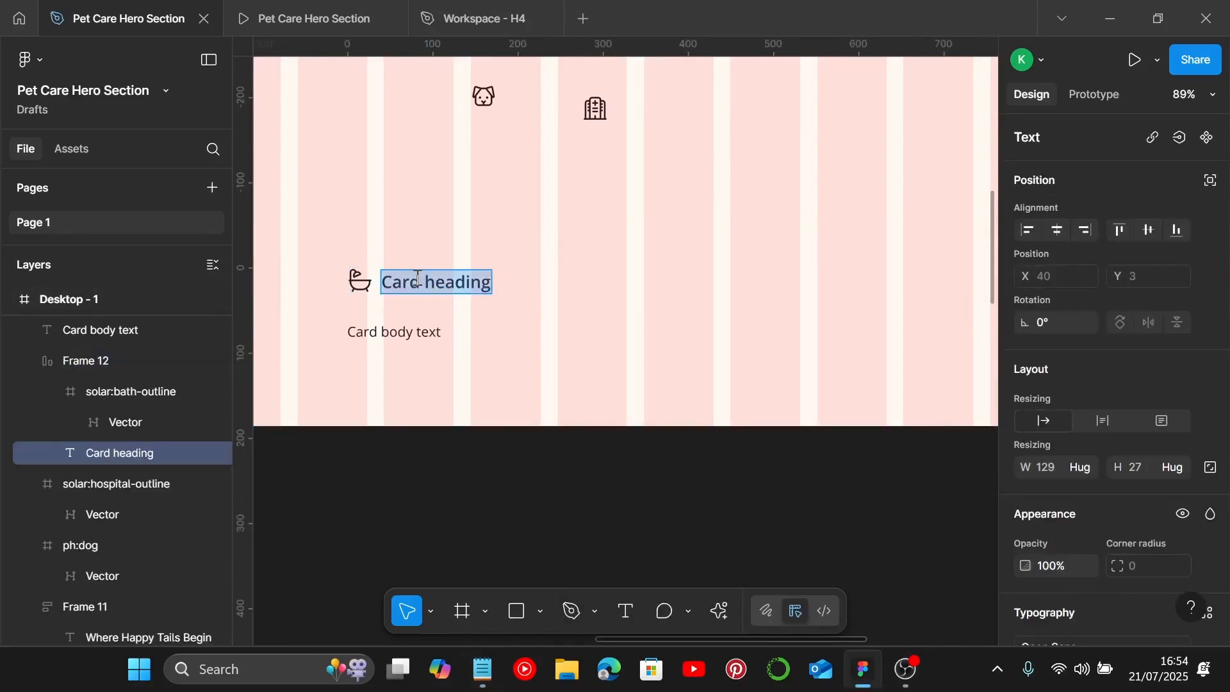
pyautogui.hotkey('ctrl', 'v')
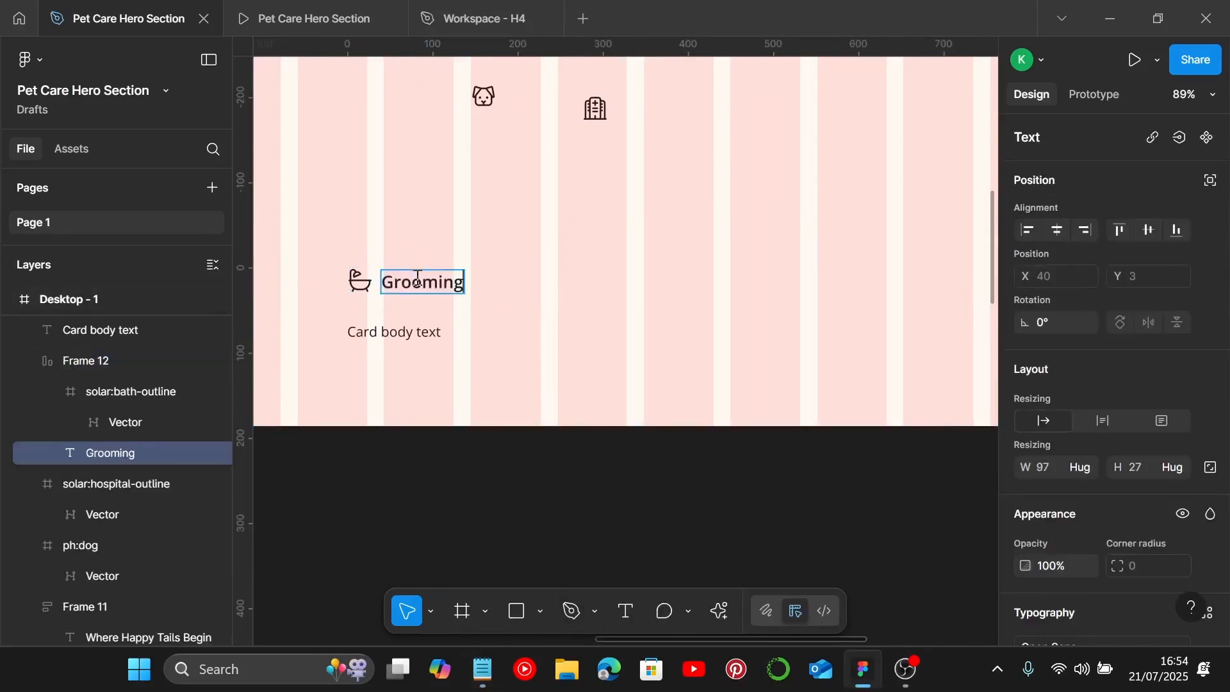
# Step: Set the icon-and-heading auto layout alignment to centred vertically on the left
pyautogui.click(337, 308)
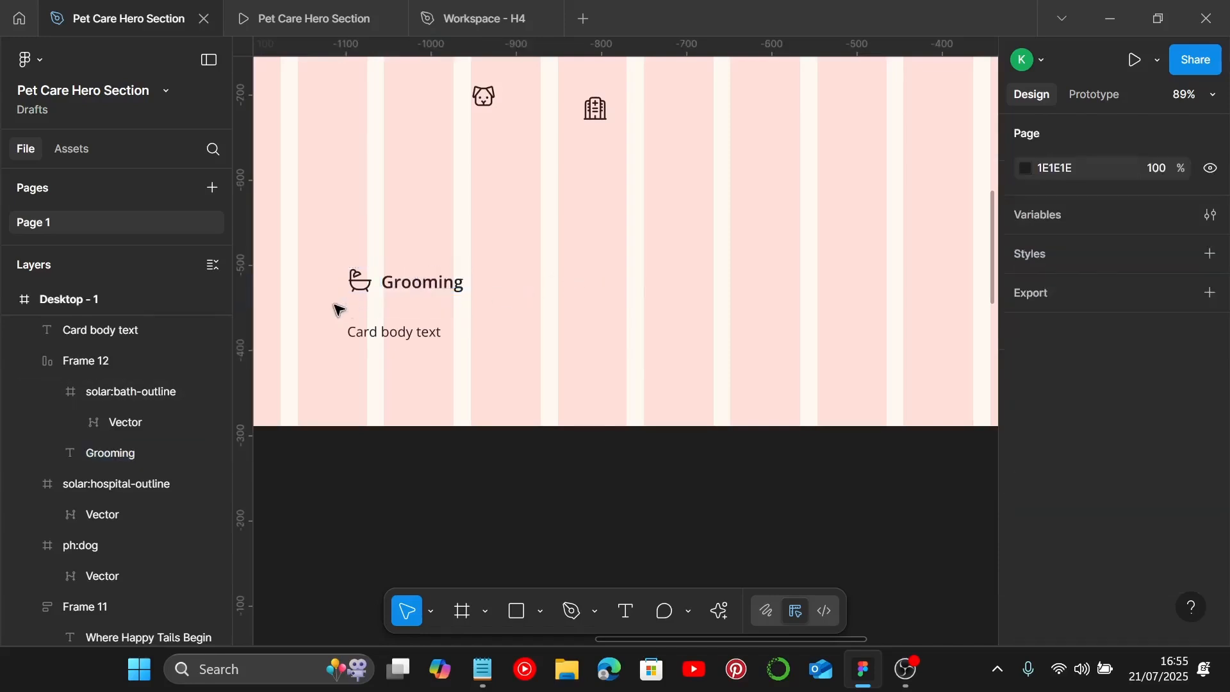
pyautogui.click(380, 276)
pyautogui.scroll(-3, 1139, 440)
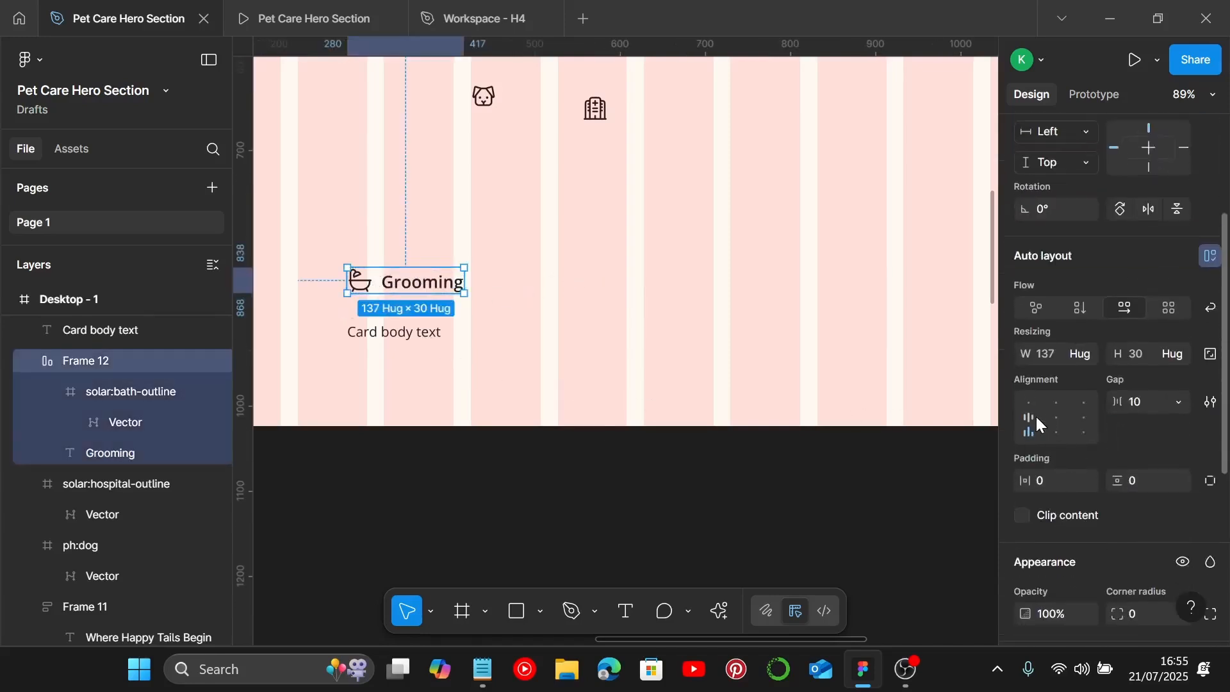
pyautogui.click(1036, 418)
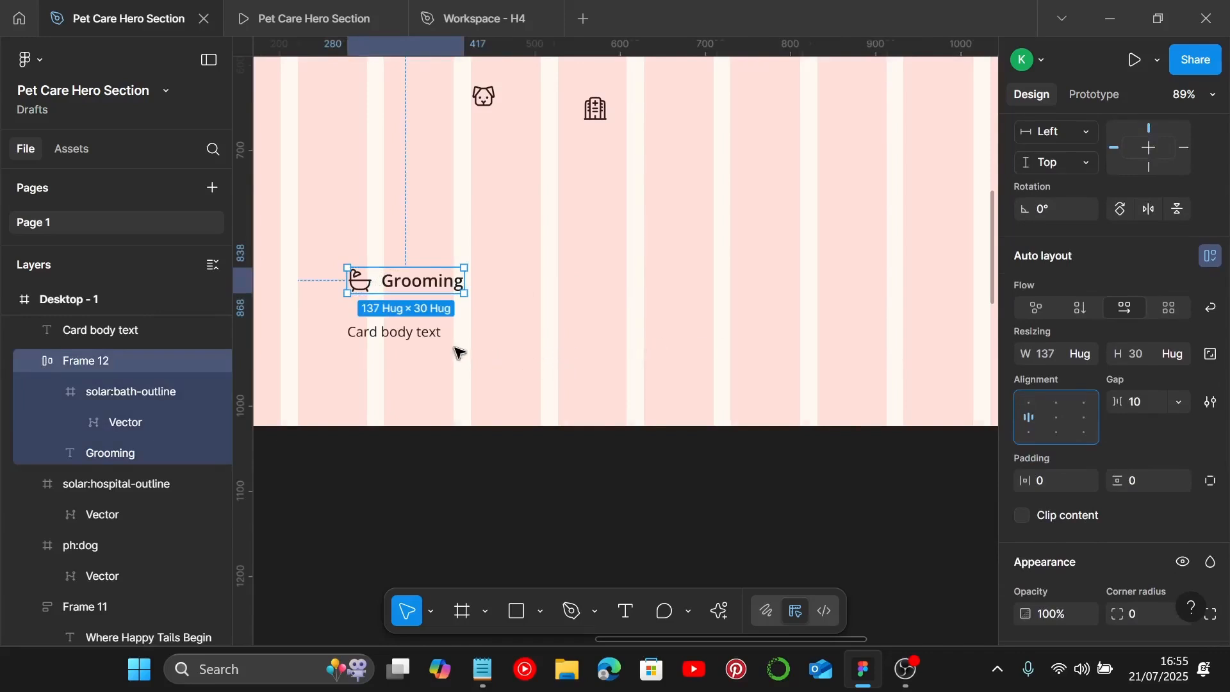
# Step: Select the card body text, switch to Notepad and copy the grooming description sentence
pyautogui.hscroll(-2, 458, 352)
pyautogui.click(438, 332)
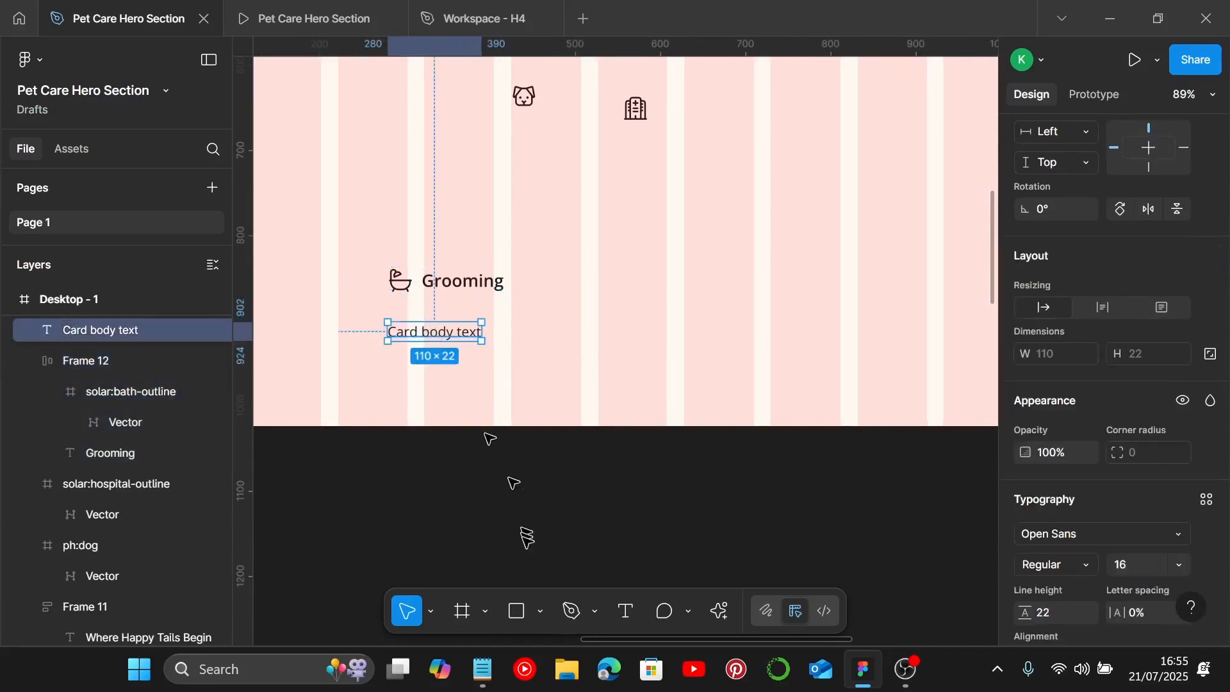
pyautogui.click(482, 670)
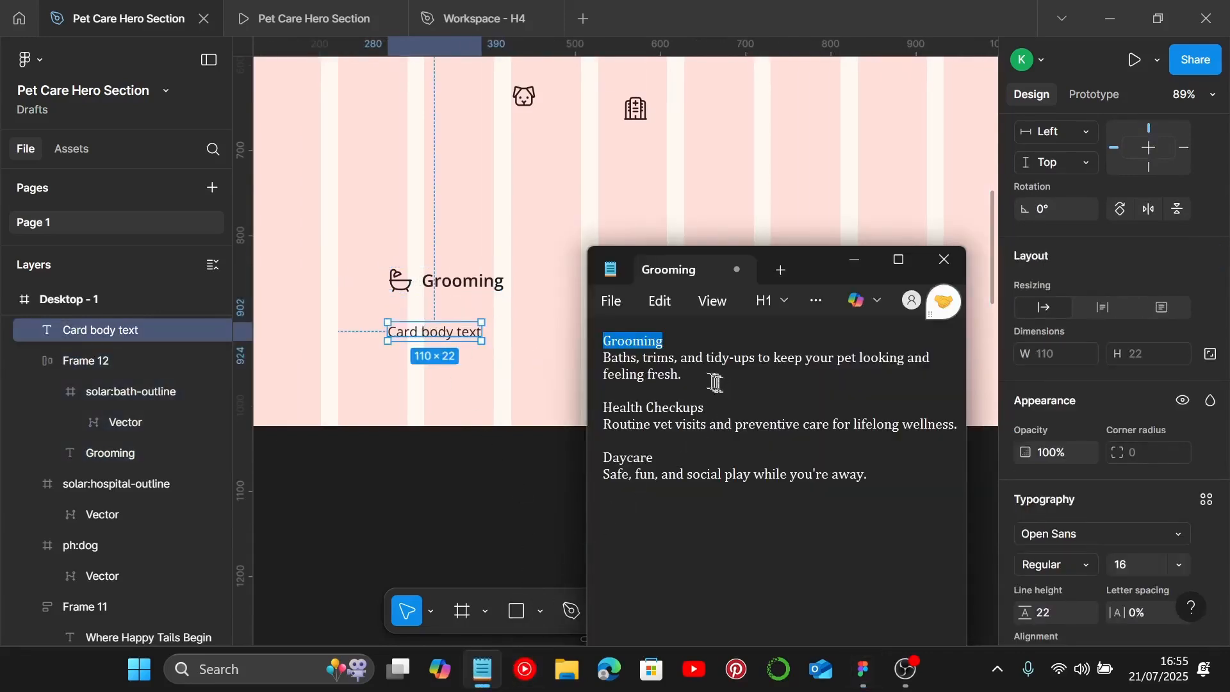
pyautogui.moveTo(704, 378); pyautogui.dragTo(595, 362)
pyautogui.hotkey('ctrl', 'c')
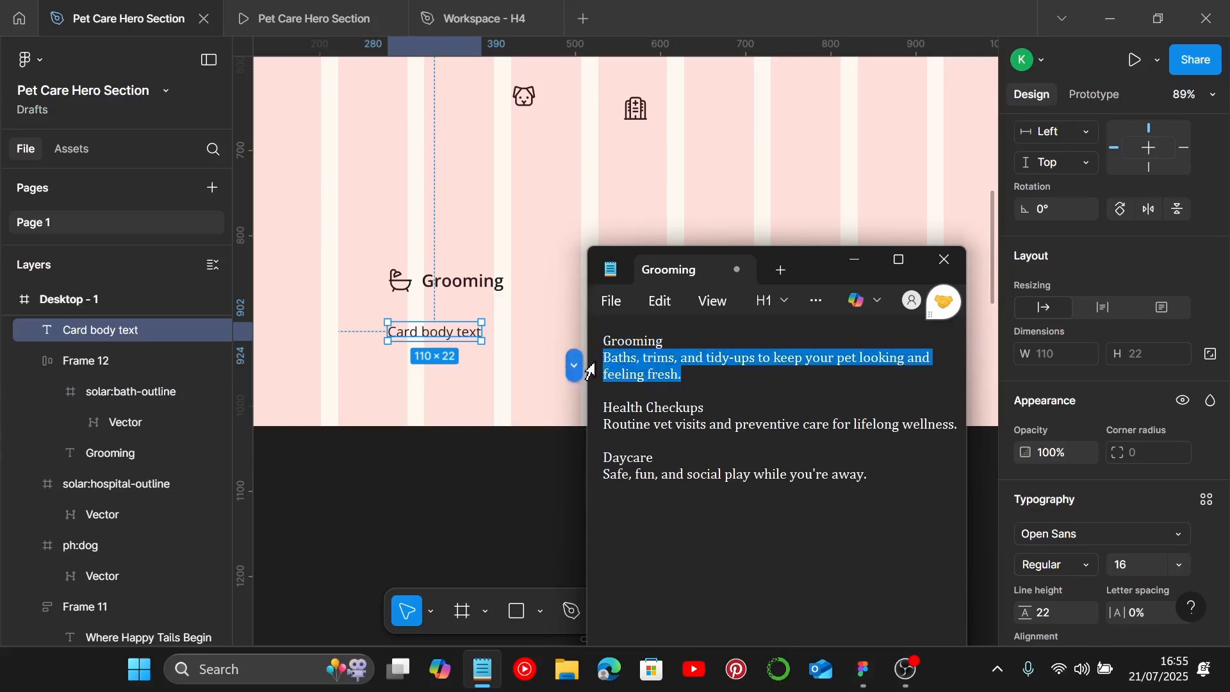
# Step: Replace the card body text with the pasted grooming description
pyautogui.click(461, 333)
pyautogui.doubleClick(460, 332)
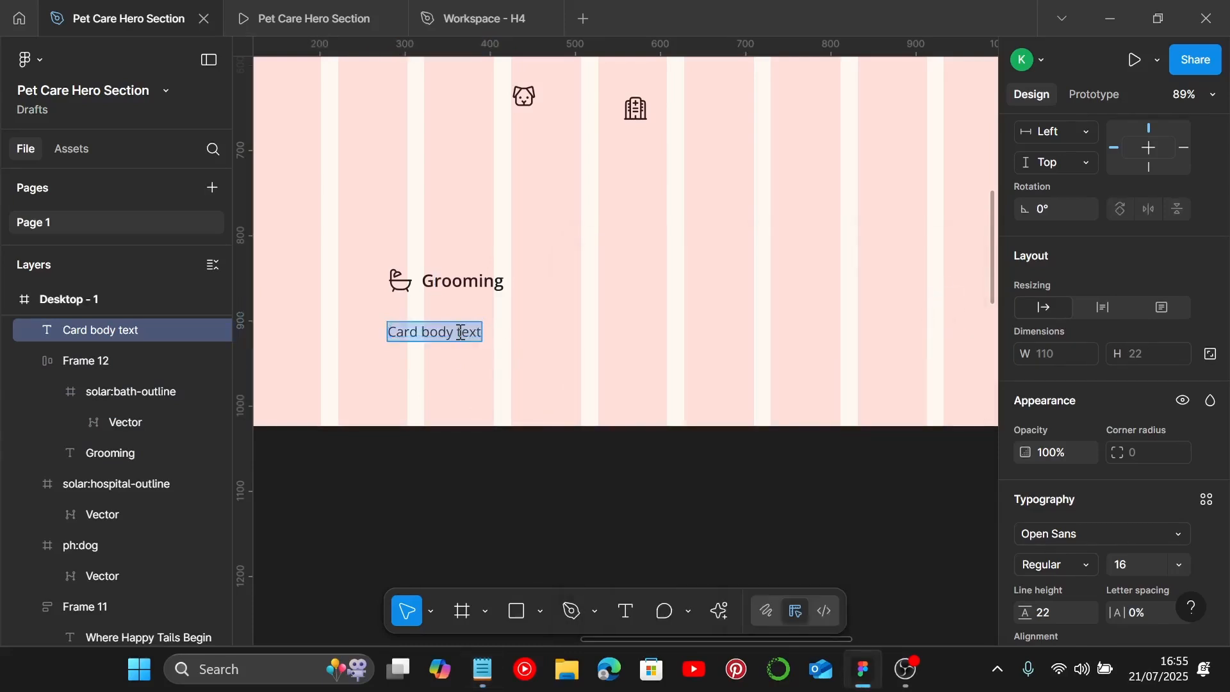
pyautogui.hotkey('ctrl', 'v')
pyautogui.press('Escape')
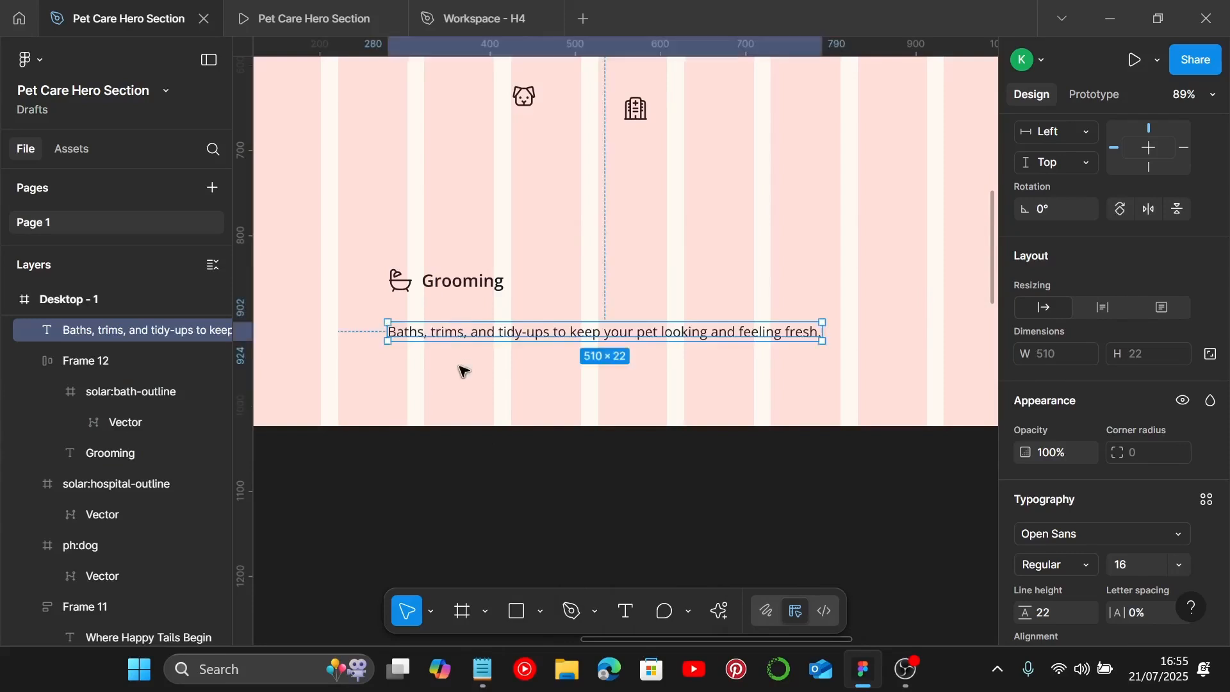
# Step: Nudge the body text up under the heading and give it a fixed width of 260
pyautogui.moveTo(442, 336); pyautogui.dragTo(443, 326)
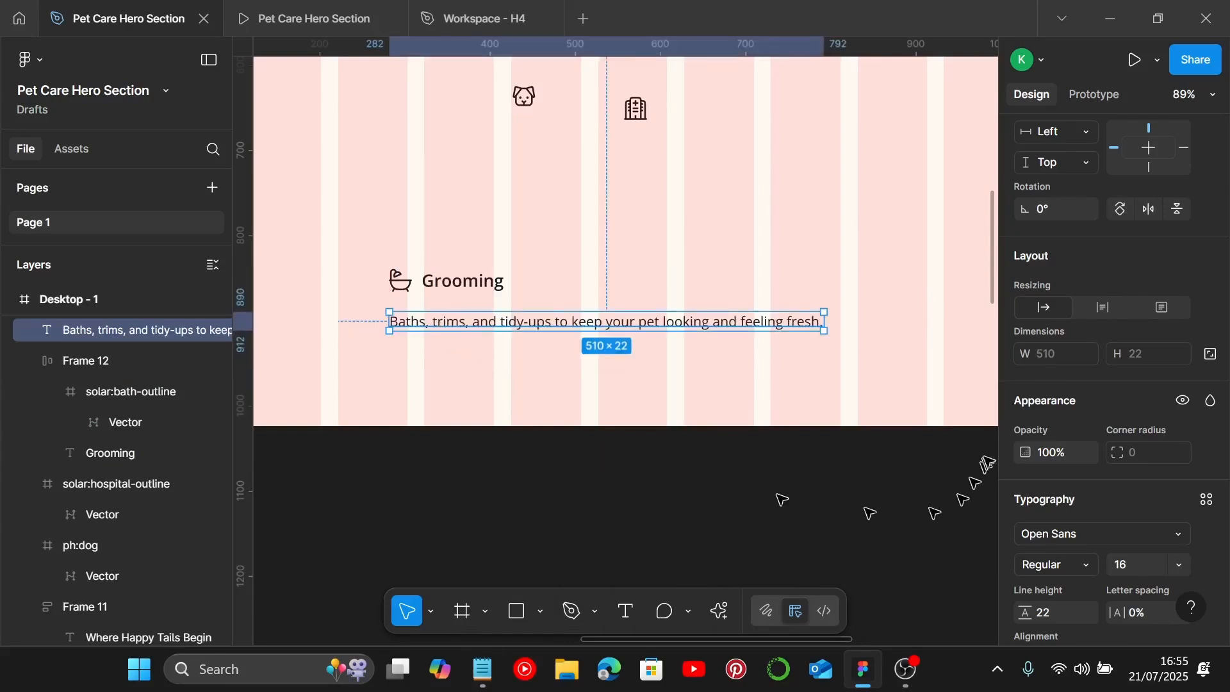
pyautogui.click(1106, 310)
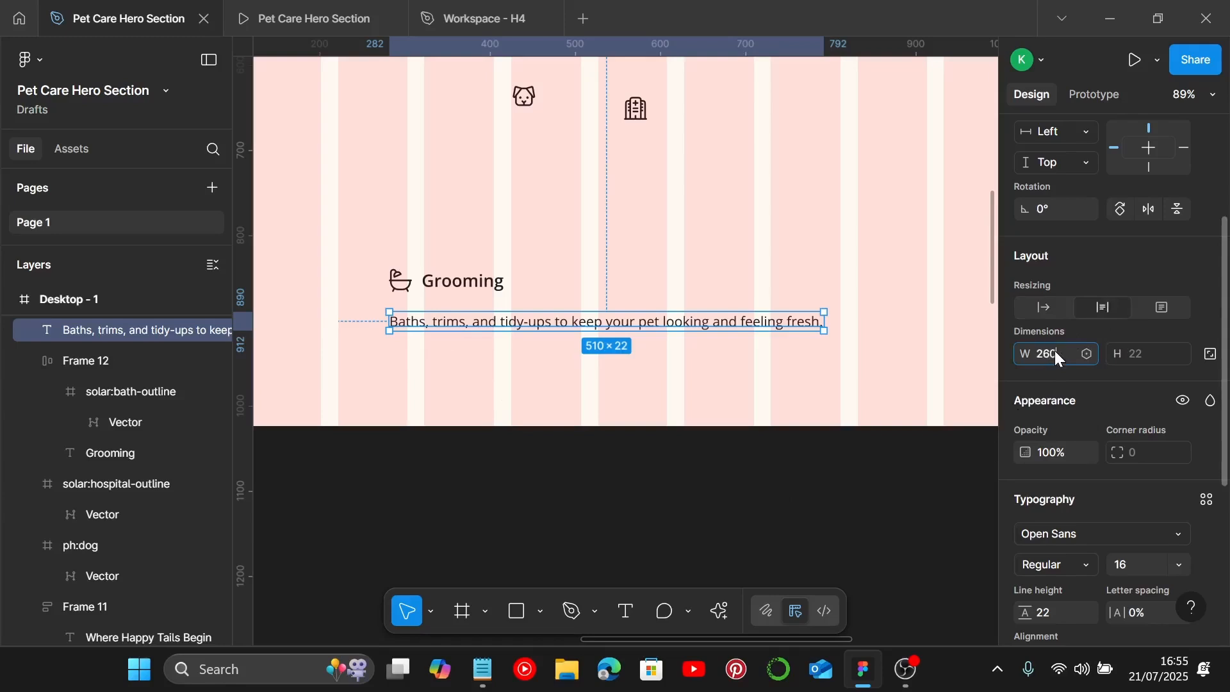
pyautogui.click(1059, 358)
pyautogui.write('260')
pyautogui.press('Return')
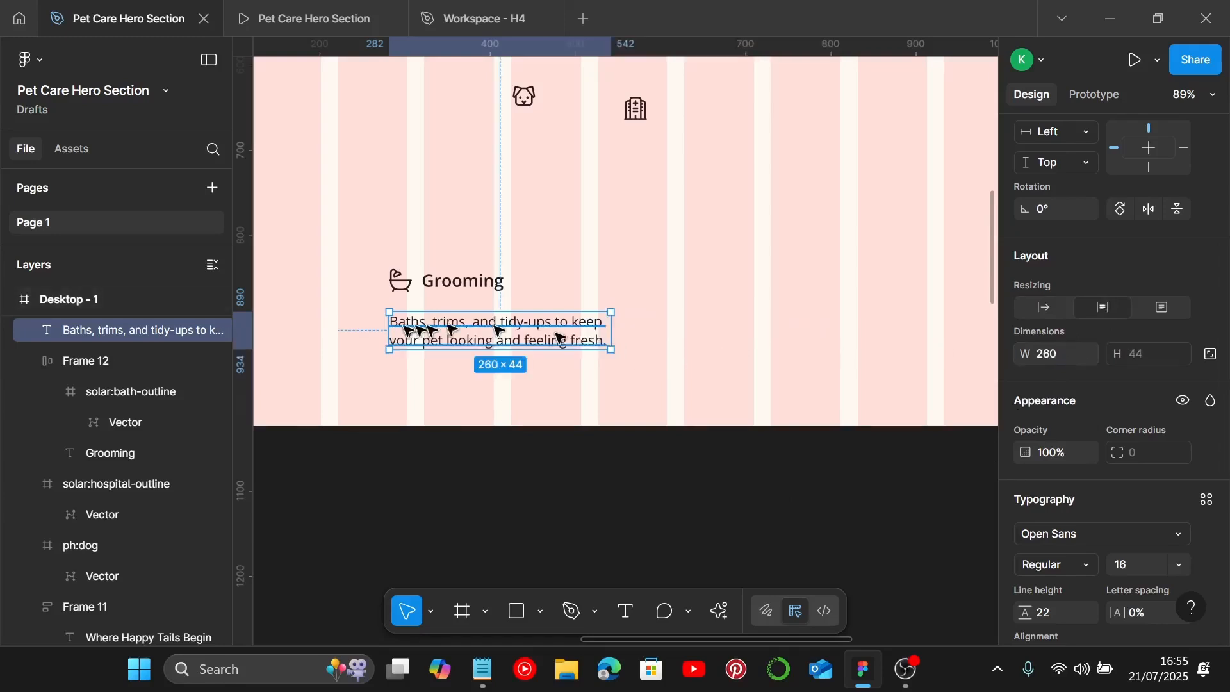
# Step: Wrap the heading row and body text in a vertical auto layout with a gap of 10
pyautogui.keyDown('shift'); pyautogui.click(423, 294); pyautogui.keyUp('shift')
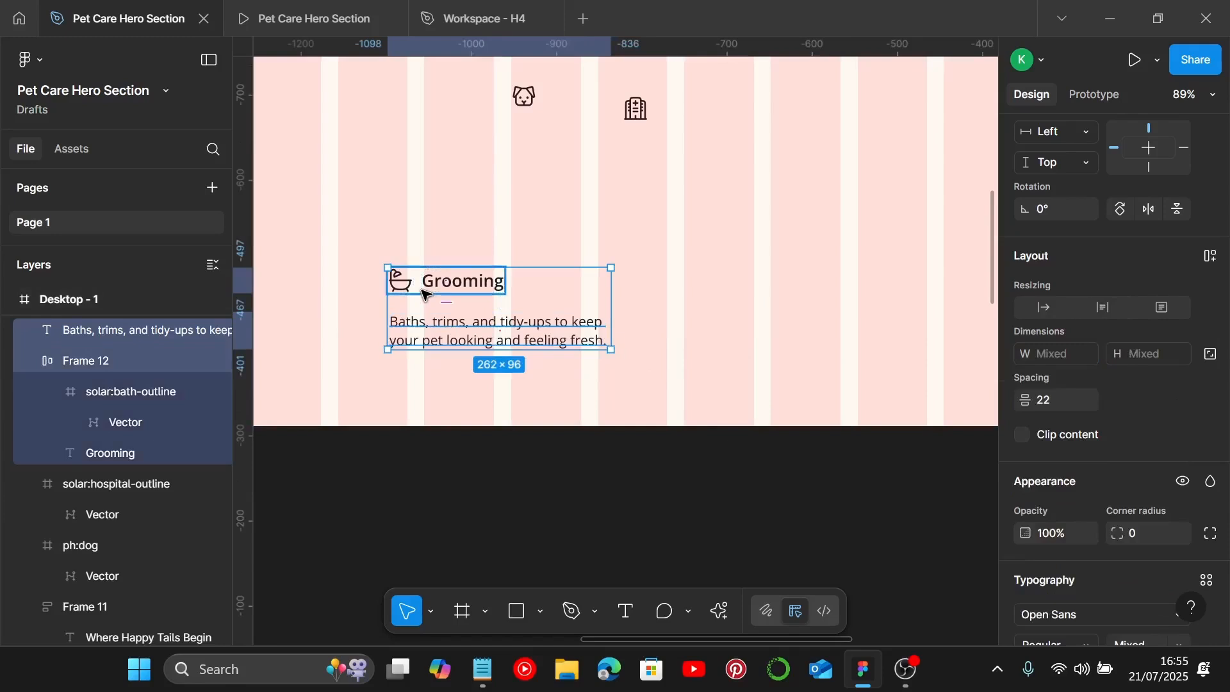
pyautogui.hotkey('shift', 'a')
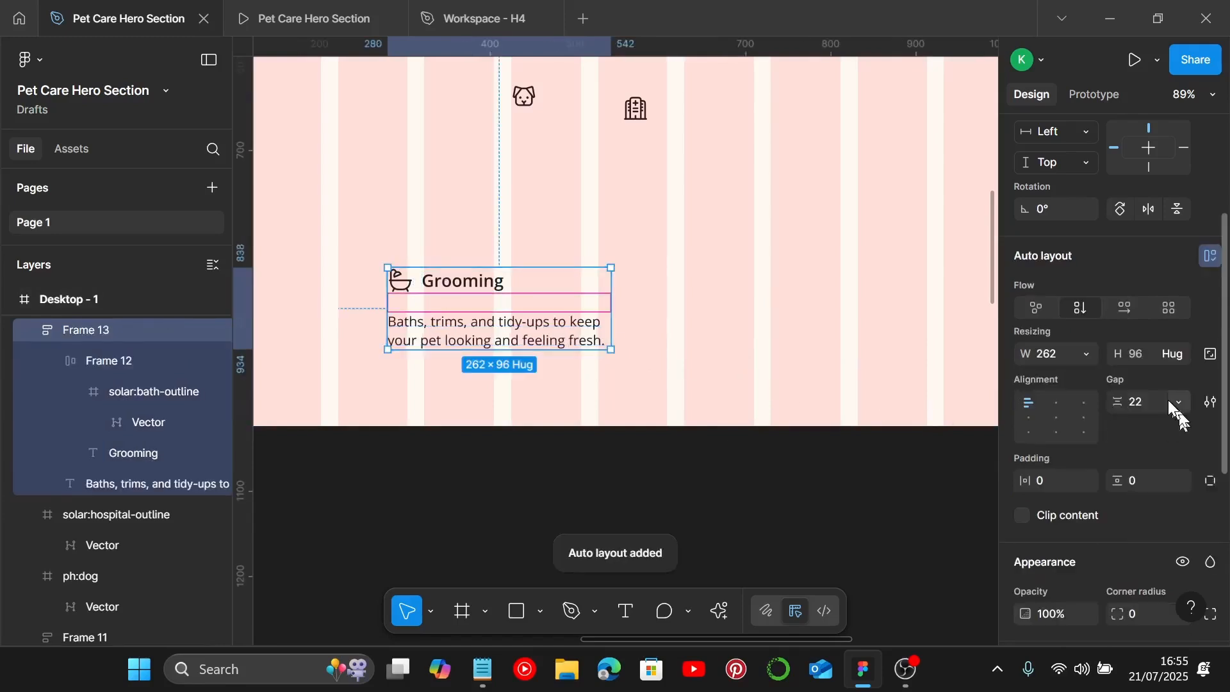
pyautogui.write('1')
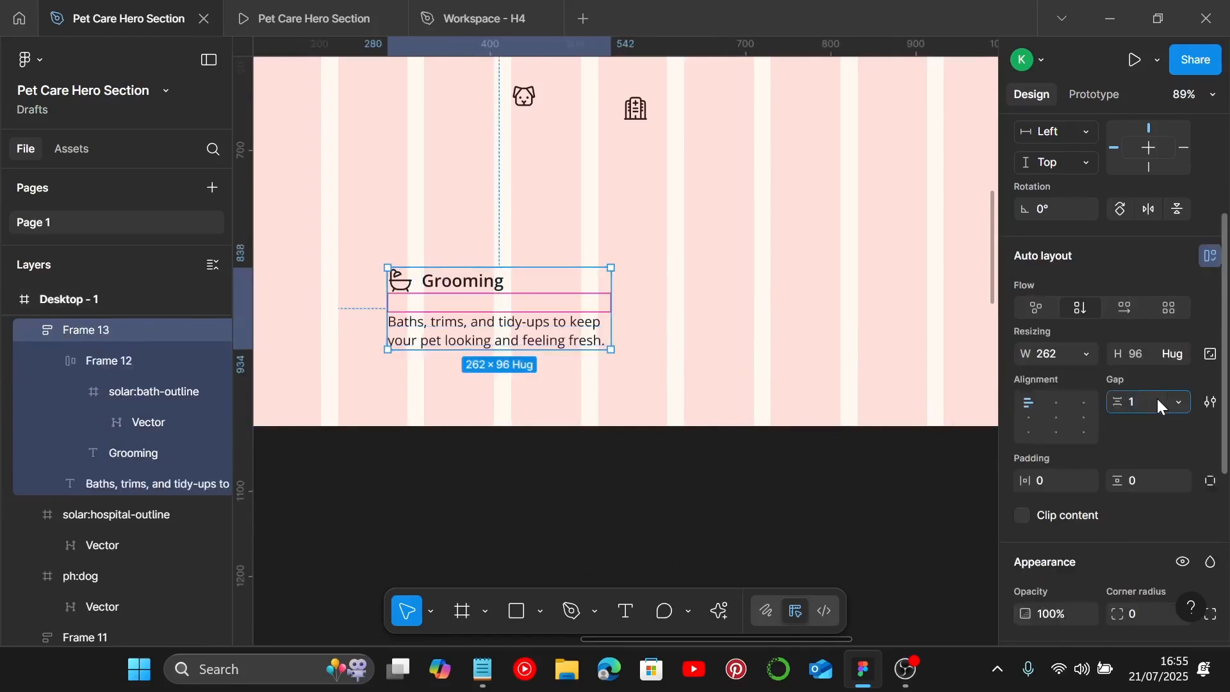
pyautogui.write('0')
pyautogui.press('Return')
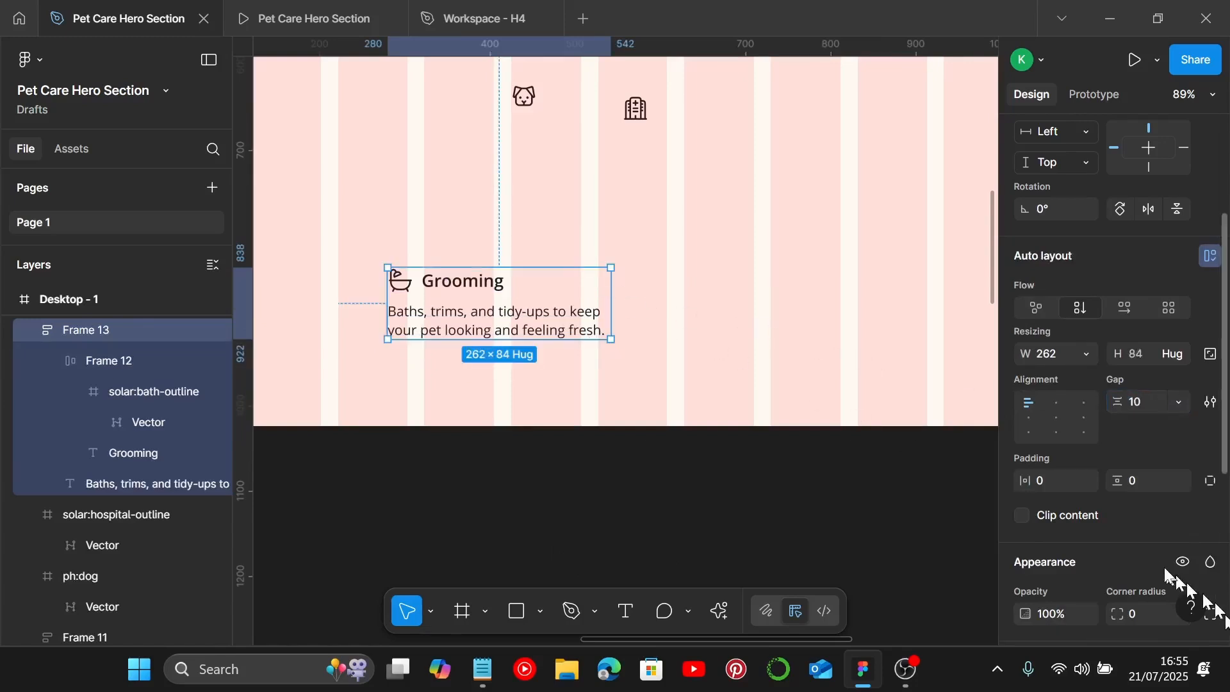
# Step: Add a light blue A8DEF8 fill to the card
pyautogui.scroll(-3, 1173, 564)
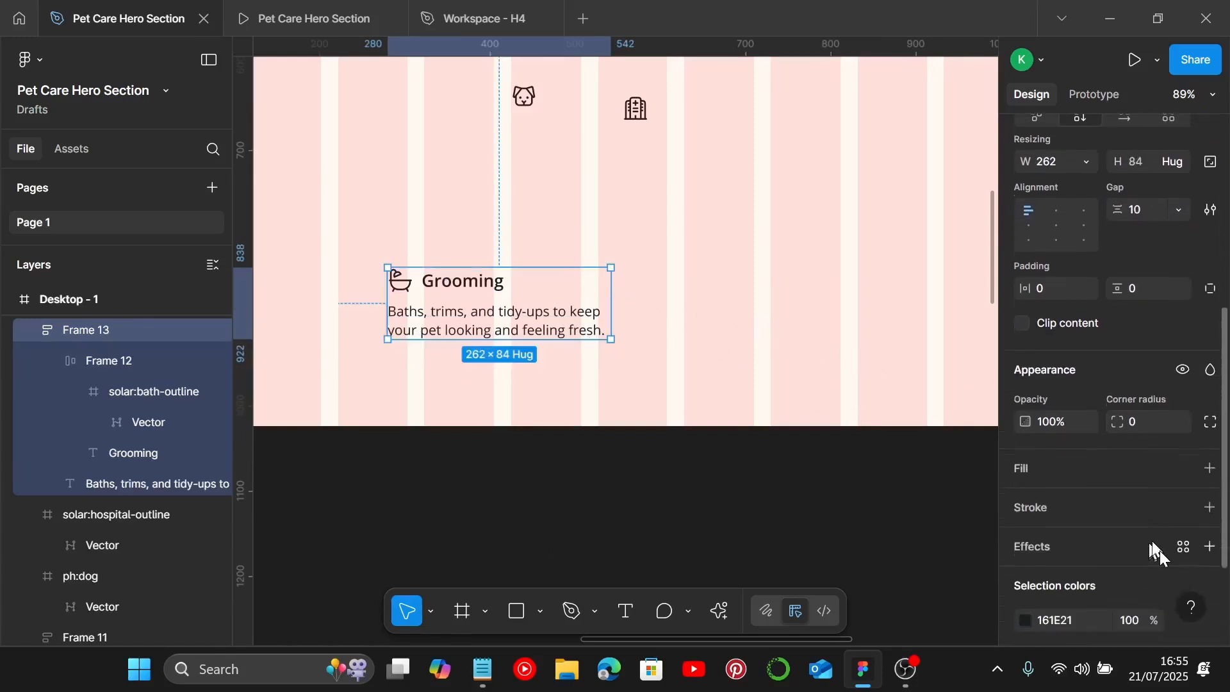
pyautogui.click(1211, 469)
pyautogui.scroll(-2, 1113, 505)
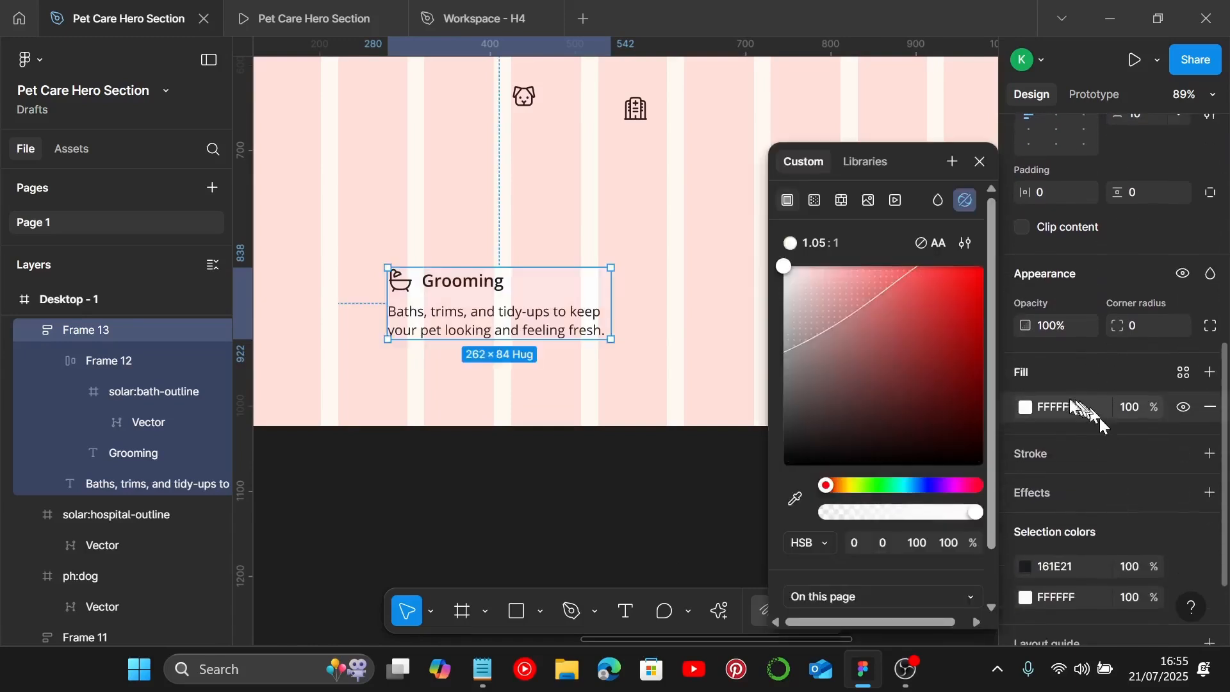
pyautogui.scroll(-1, 875, 525)
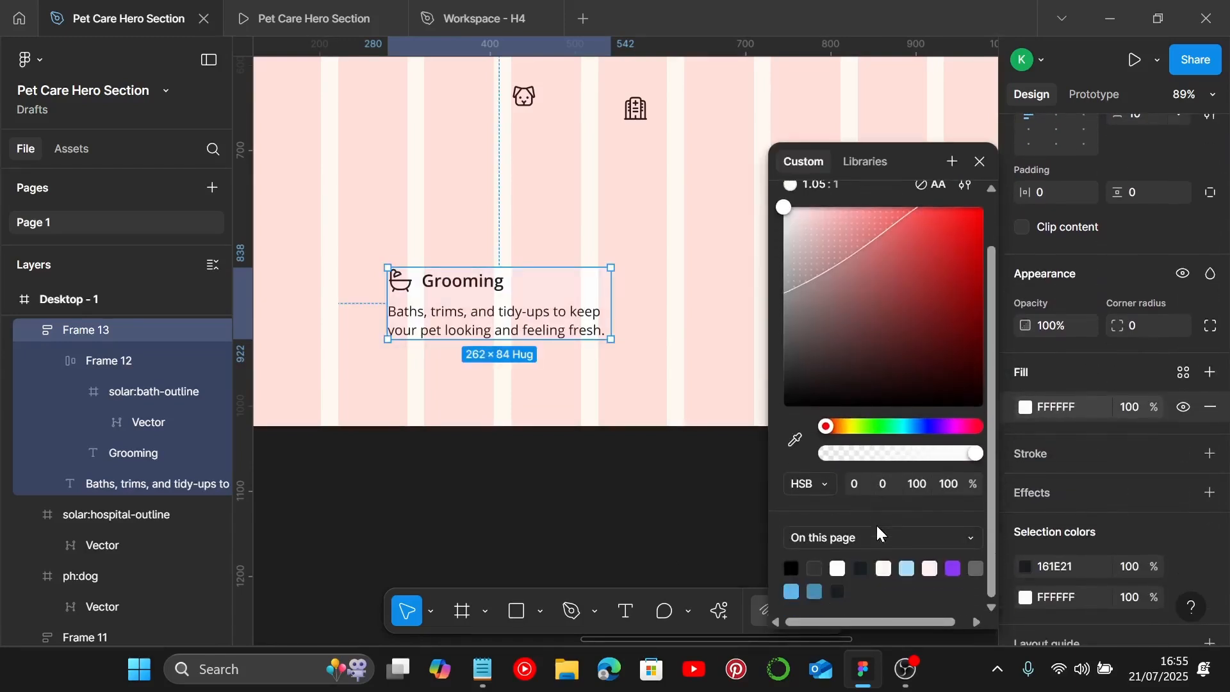
pyautogui.click(910, 568)
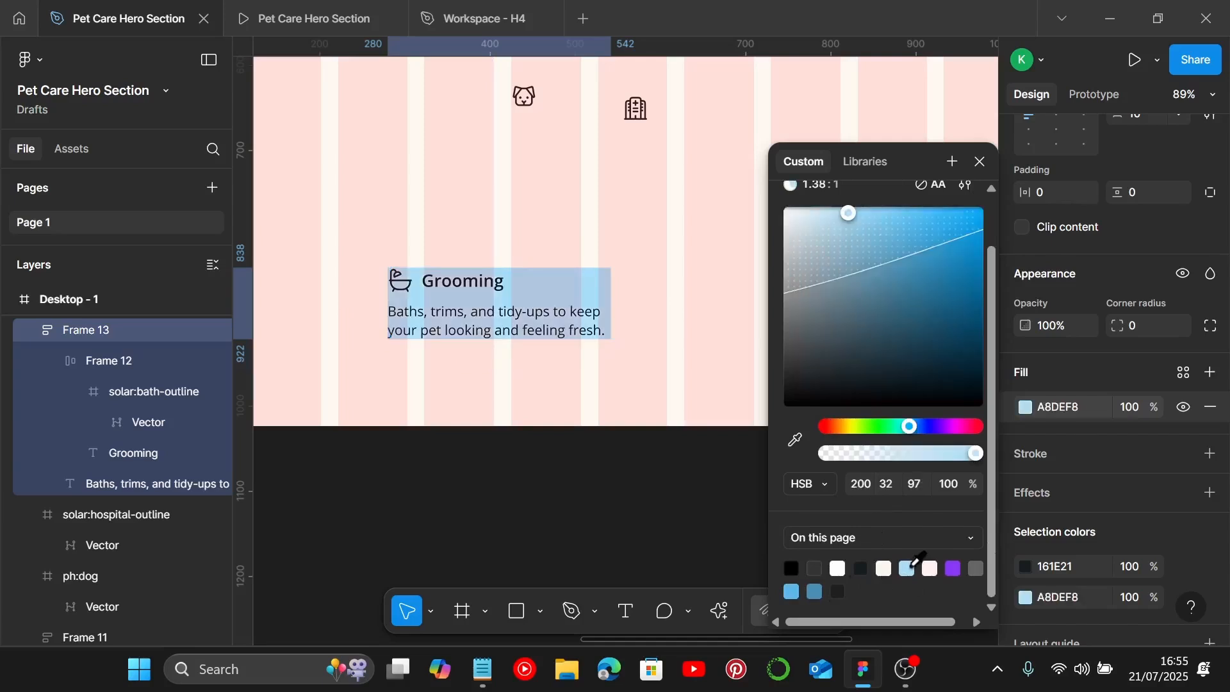
pyautogui.click(980, 161)
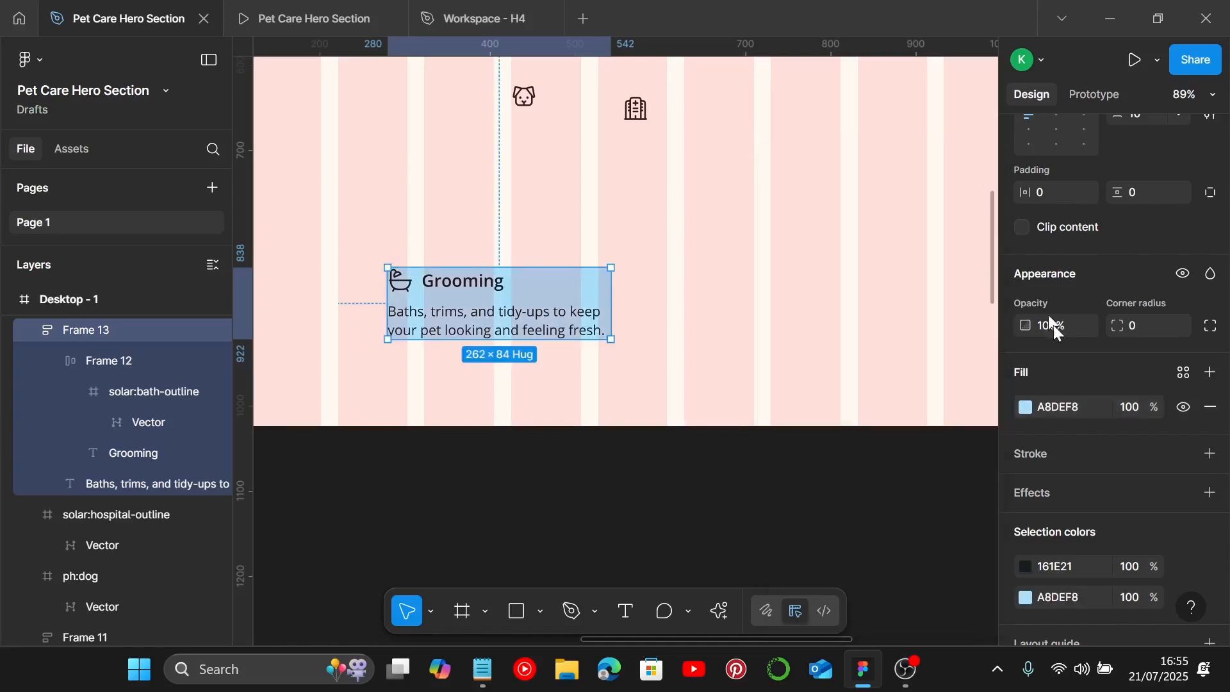
# Step: Add a stroke of weight 10 to the card and set its colour to 161E21
pyautogui.scroll(-3, 1200, 544)
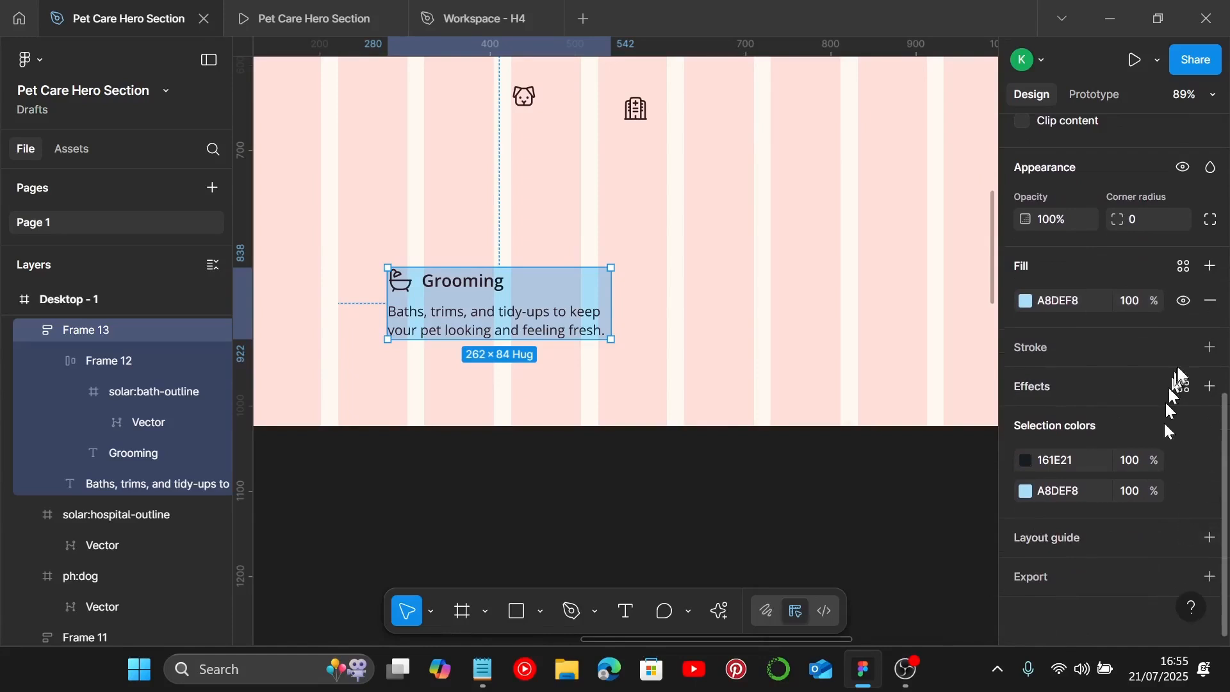
pyautogui.click(1211, 348)
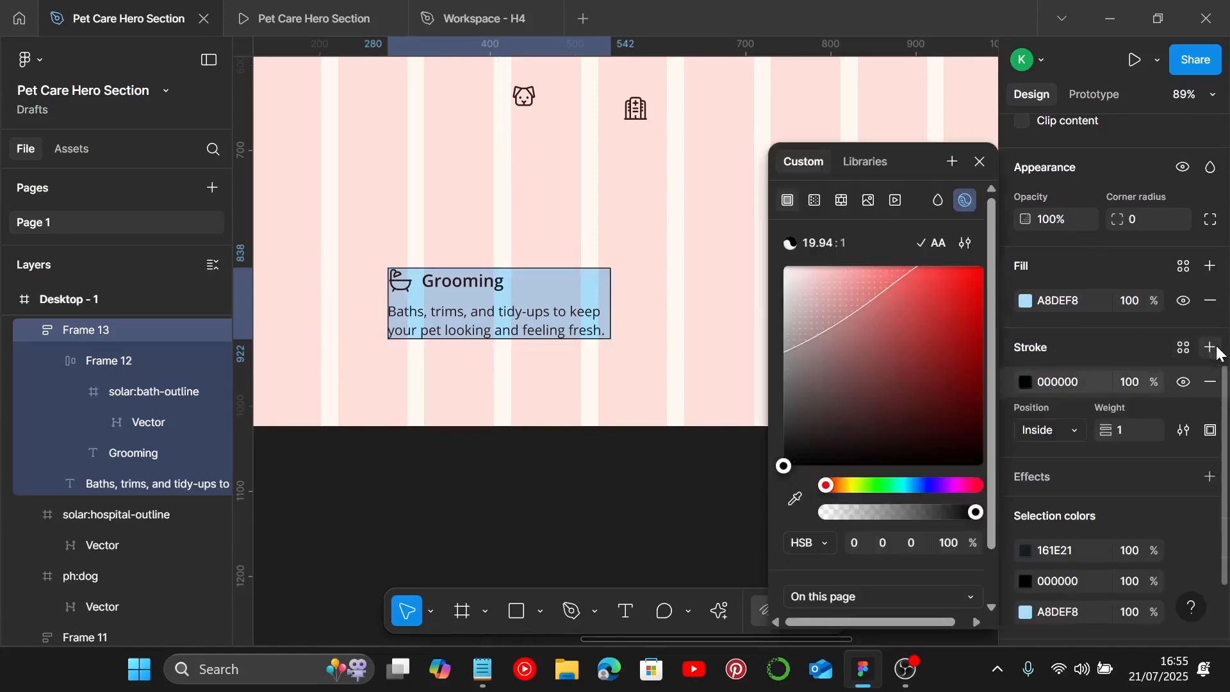
pyautogui.scroll(-3, 1183, 408)
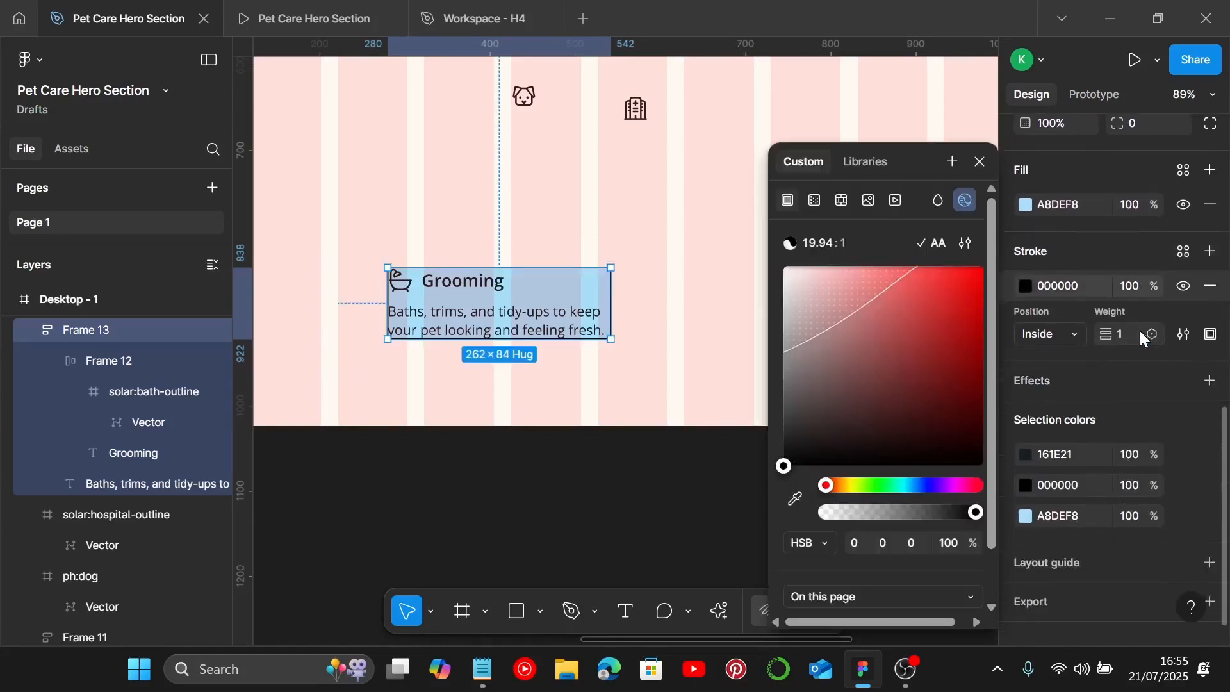
pyautogui.press('Return')
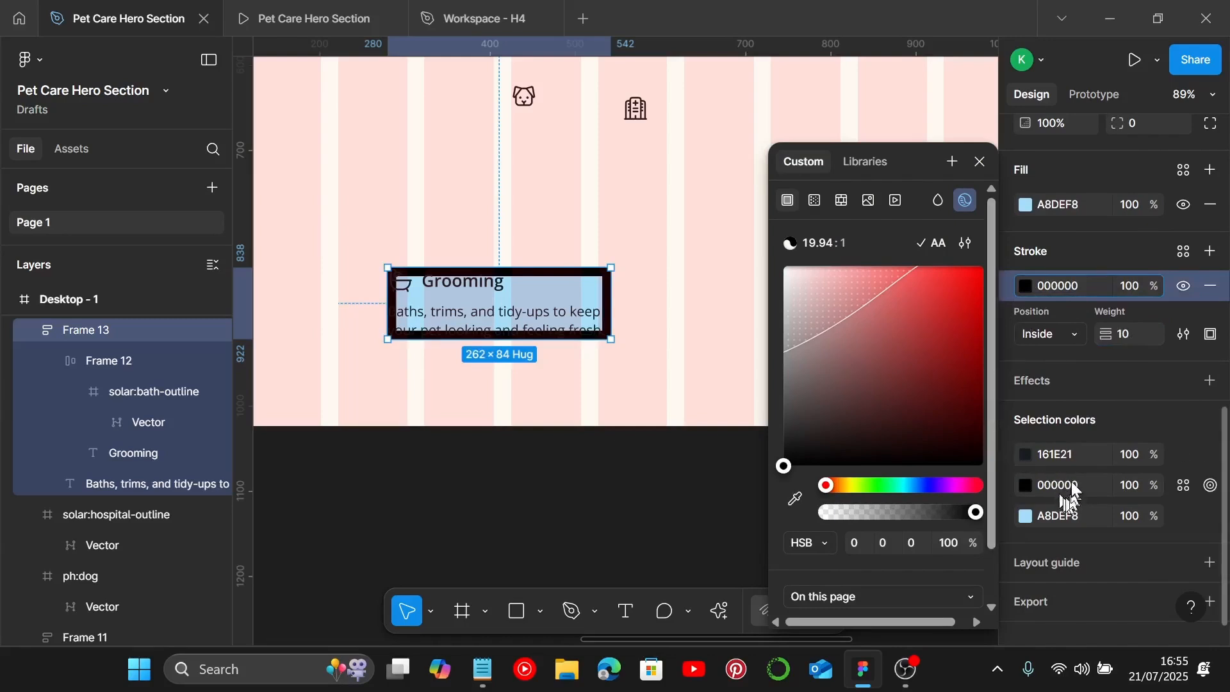
pyautogui.click(1080, 460)
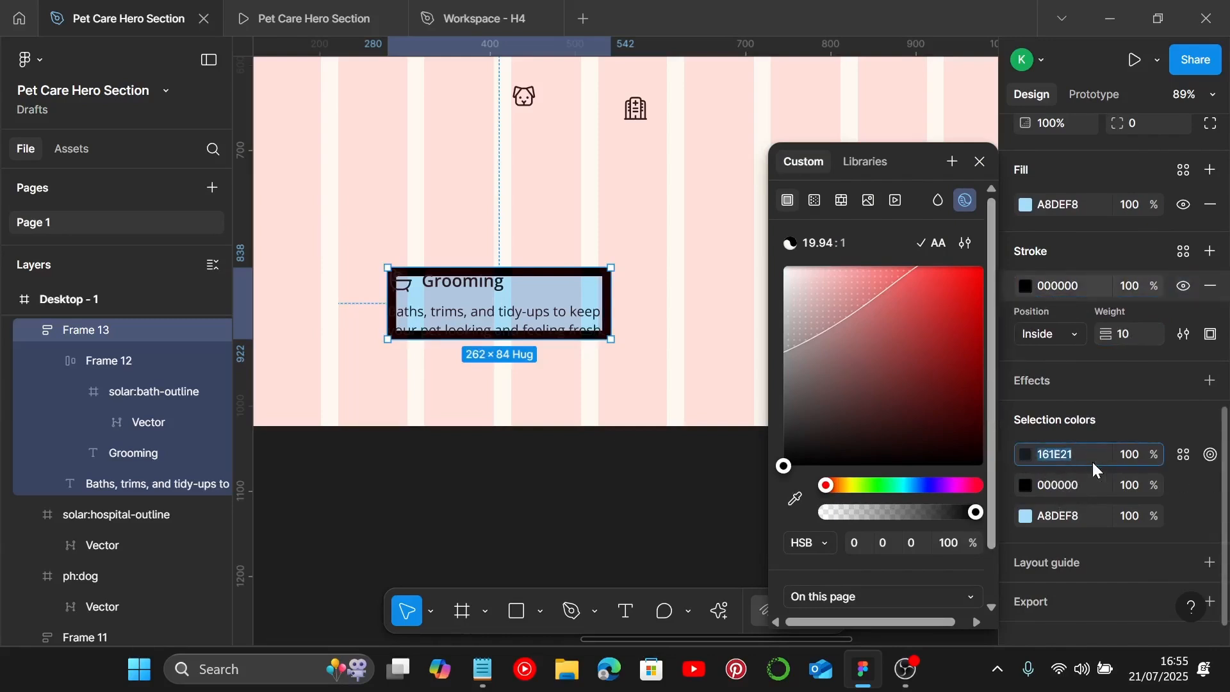
pyautogui.click(1076, 288)
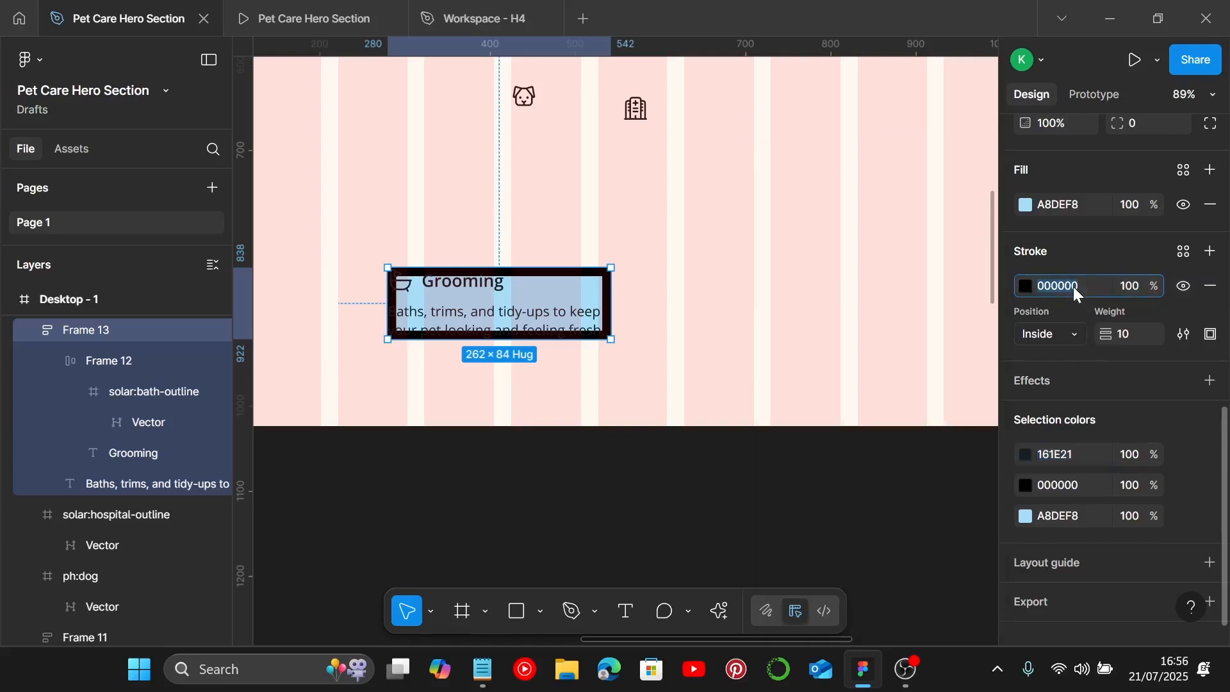
pyautogui.press('Return')
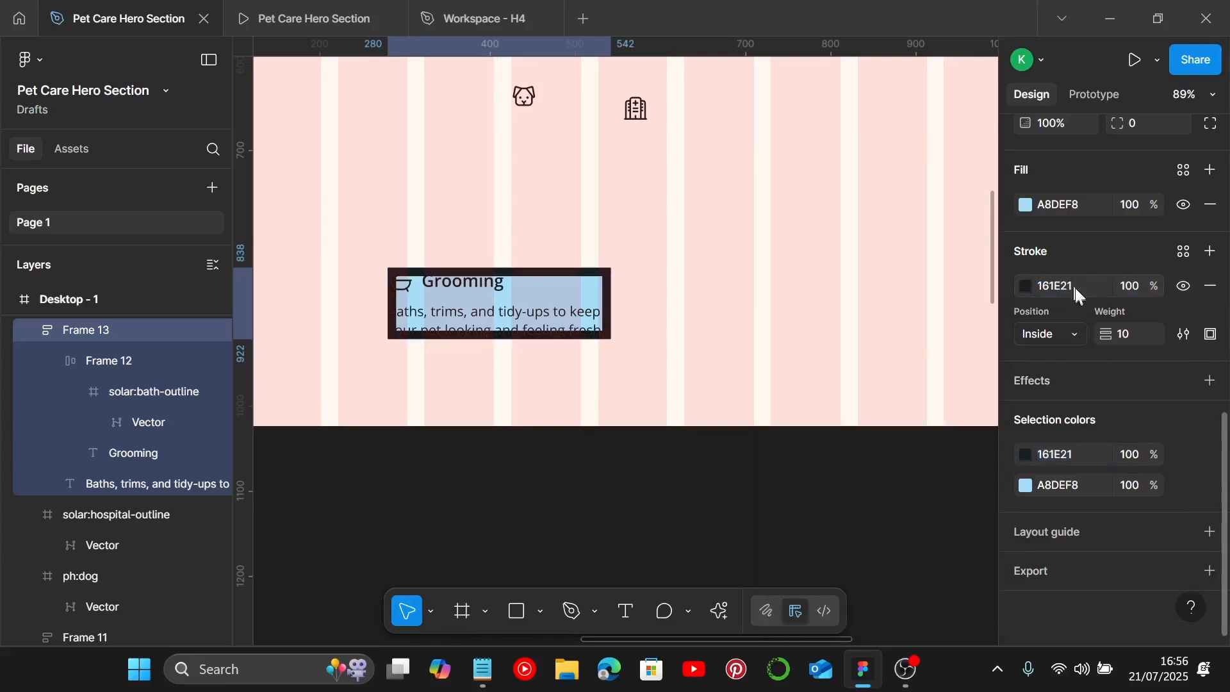
# Step: Change the card's stroke to the Slasher brush style
pyautogui.click(1187, 332)
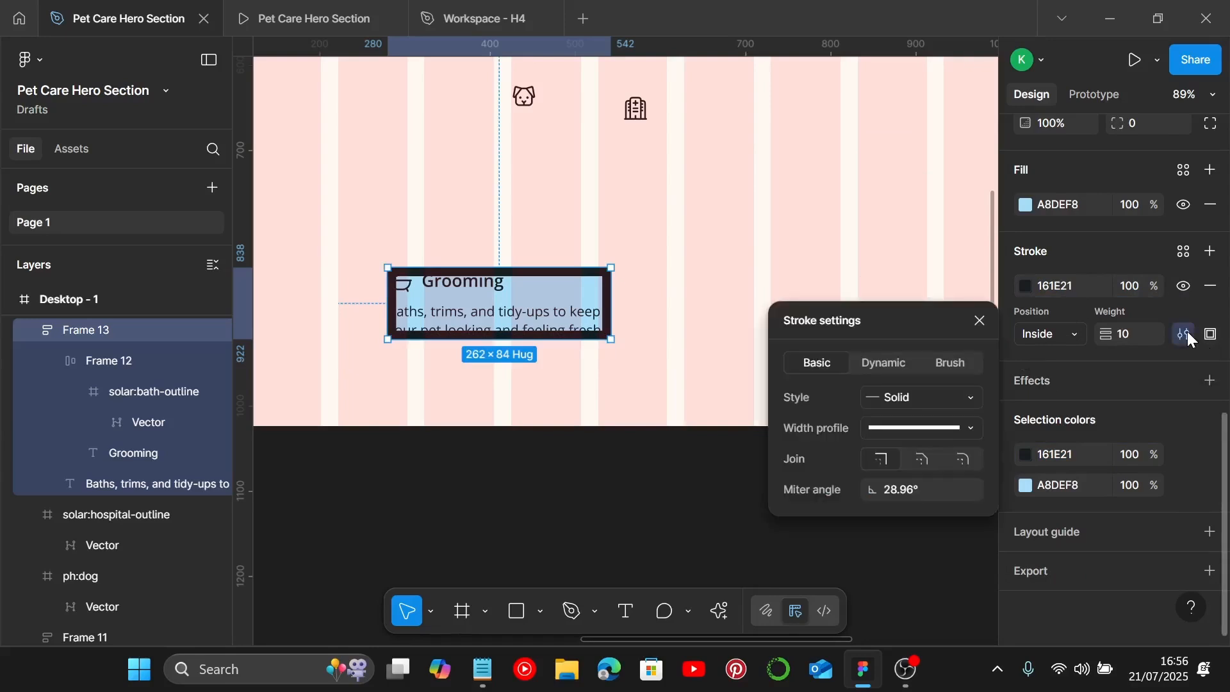
pyautogui.click(969, 362)
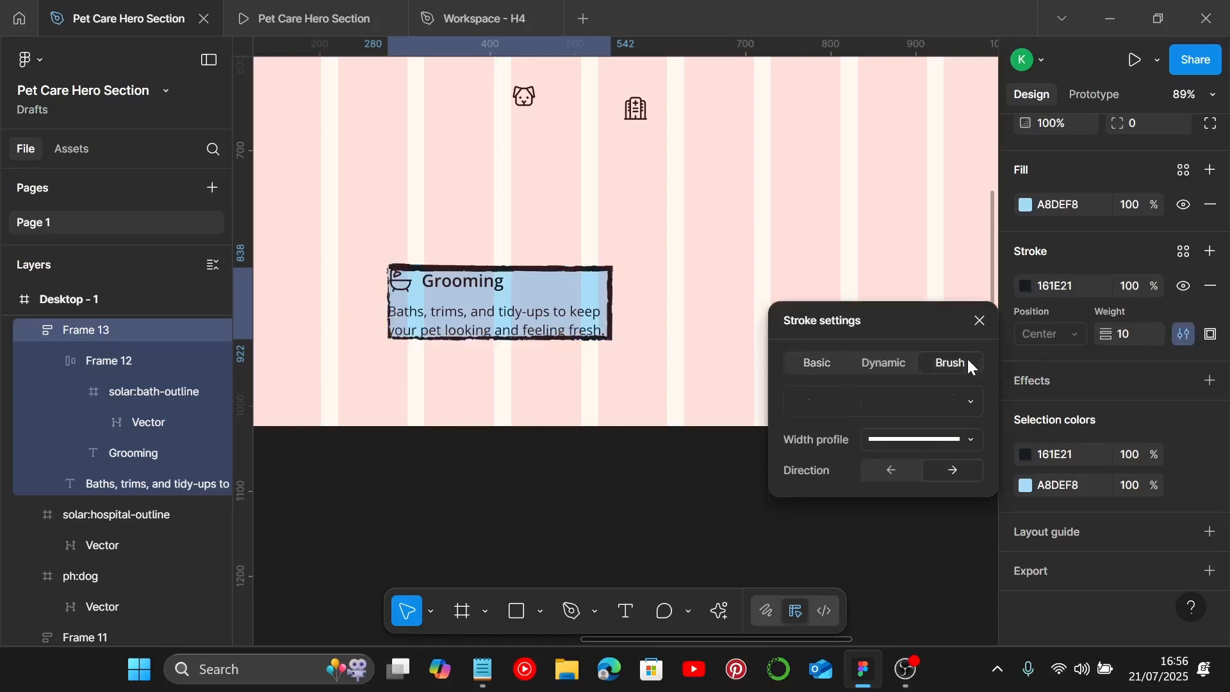
pyautogui.click(961, 410)
pyautogui.scroll(-5, 644, 271)
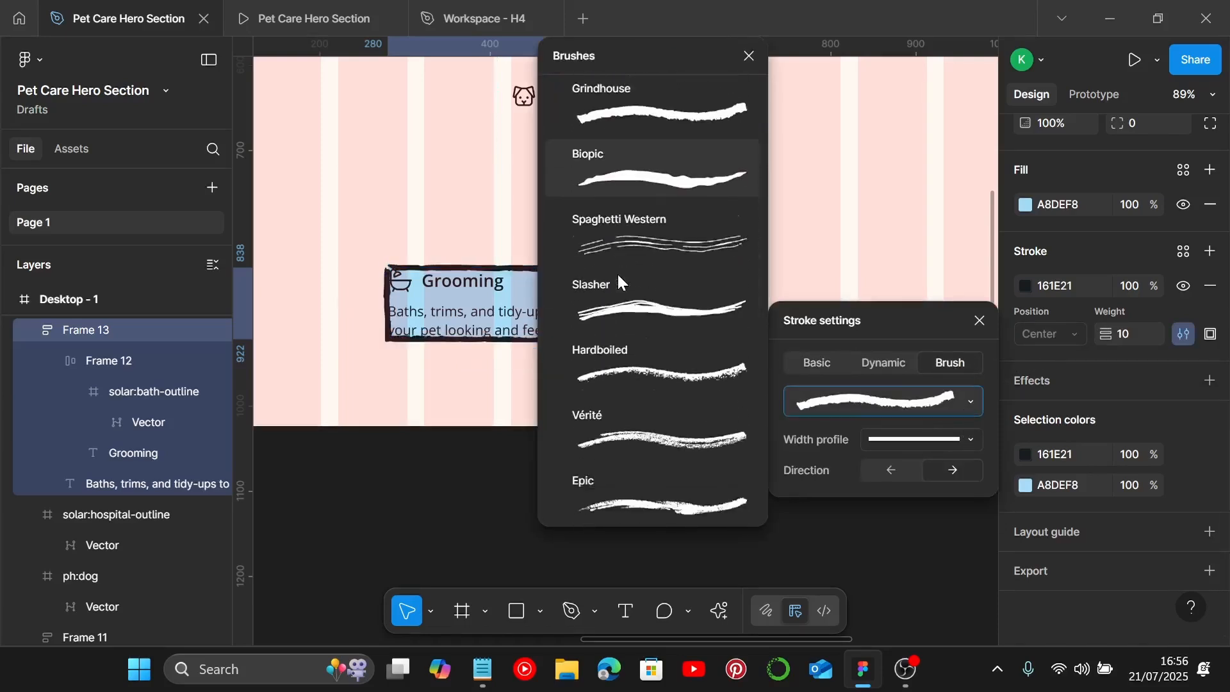
pyautogui.click(634, 308)
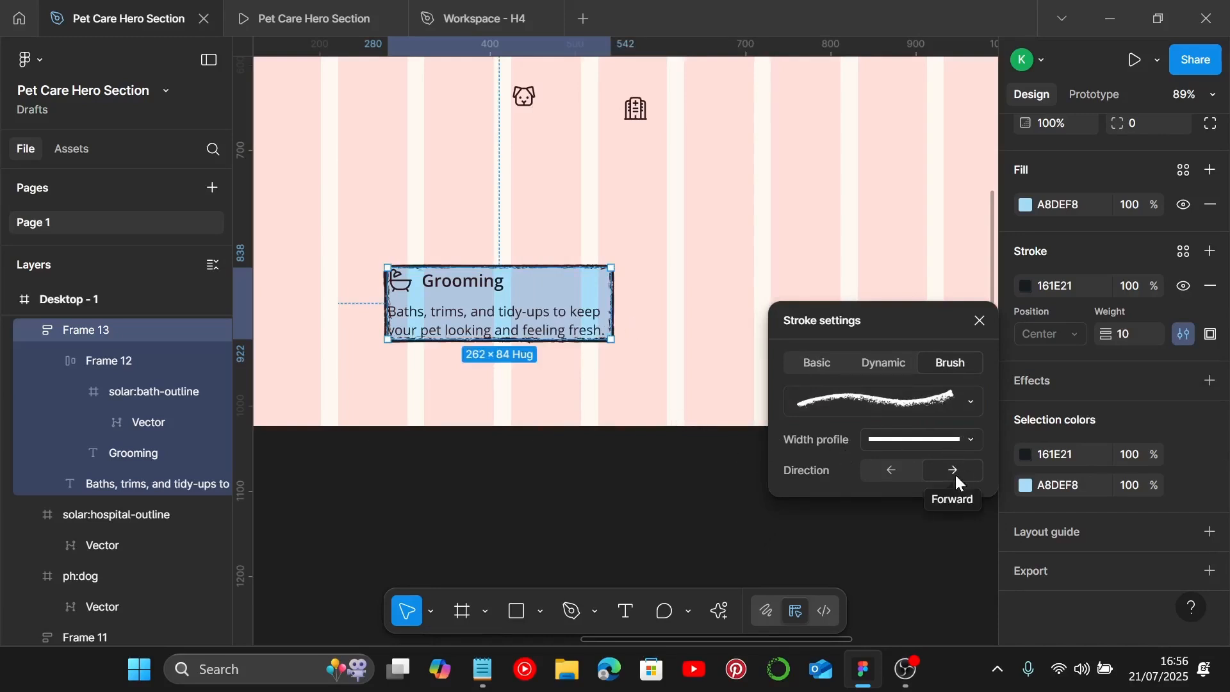
pyautogui.click(728, 307)
pyautogui.click(563, 302)
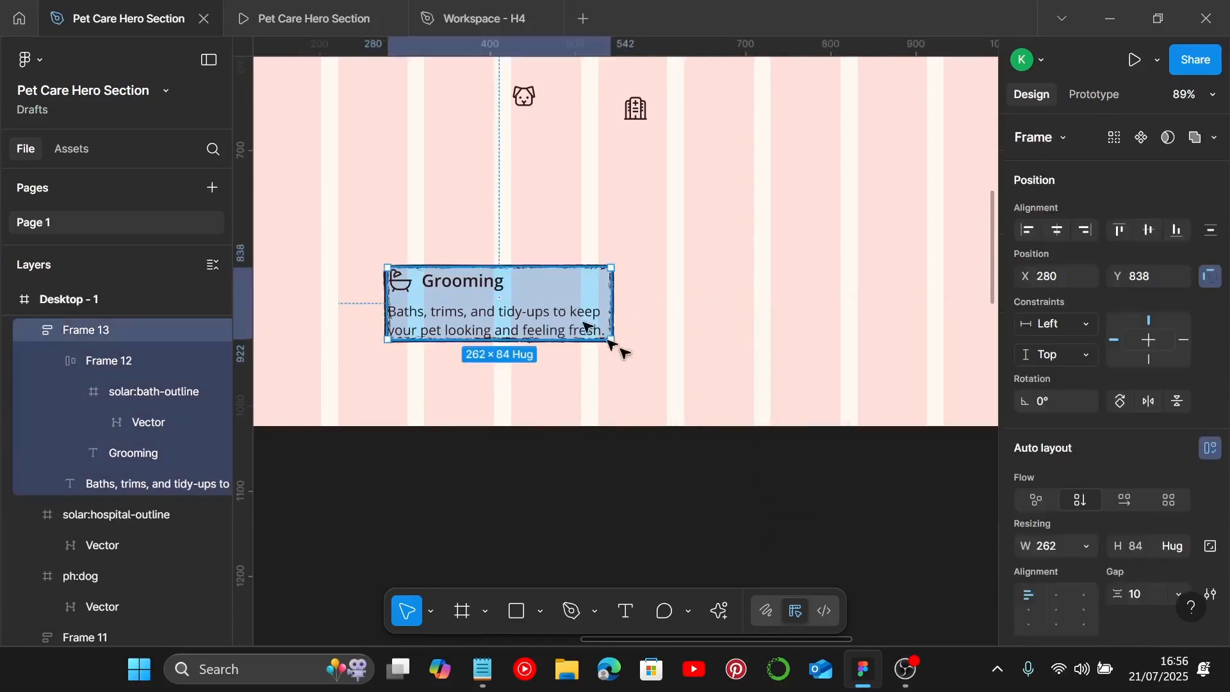
# Step: Set the card's padding to 45 horizontally and 15 vertically
pyautogui.scroll(-3, 1083, 462)
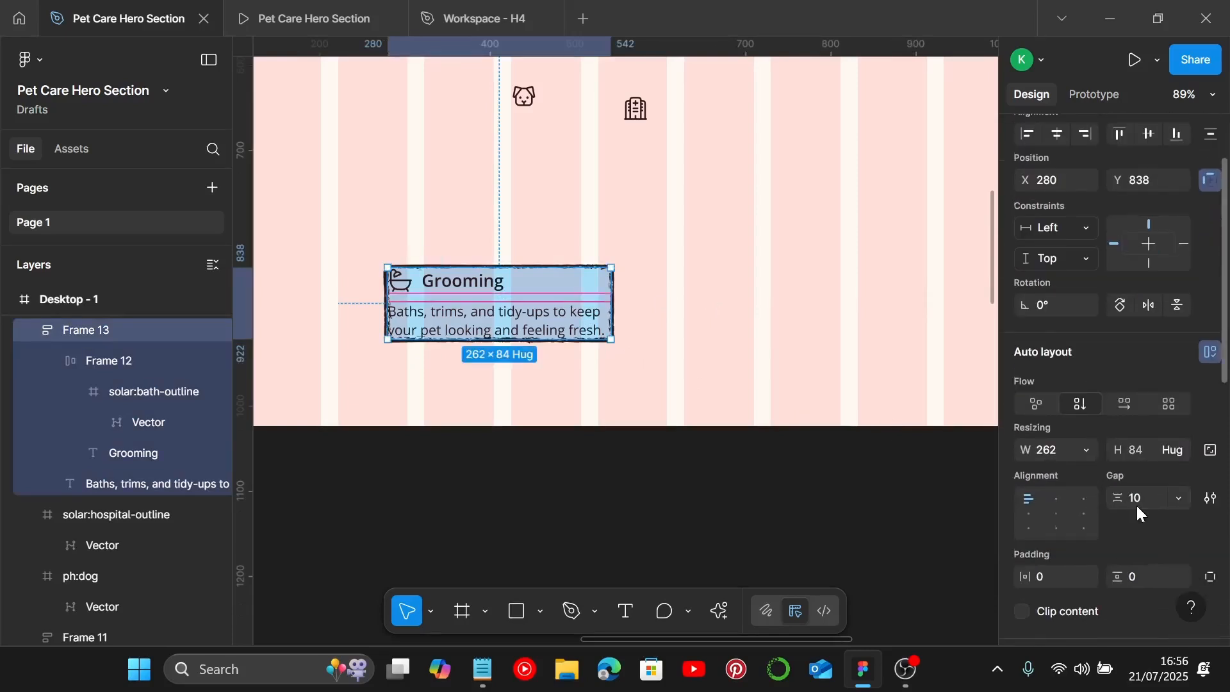
pyautogui.scroll(-5, 1136, 504)
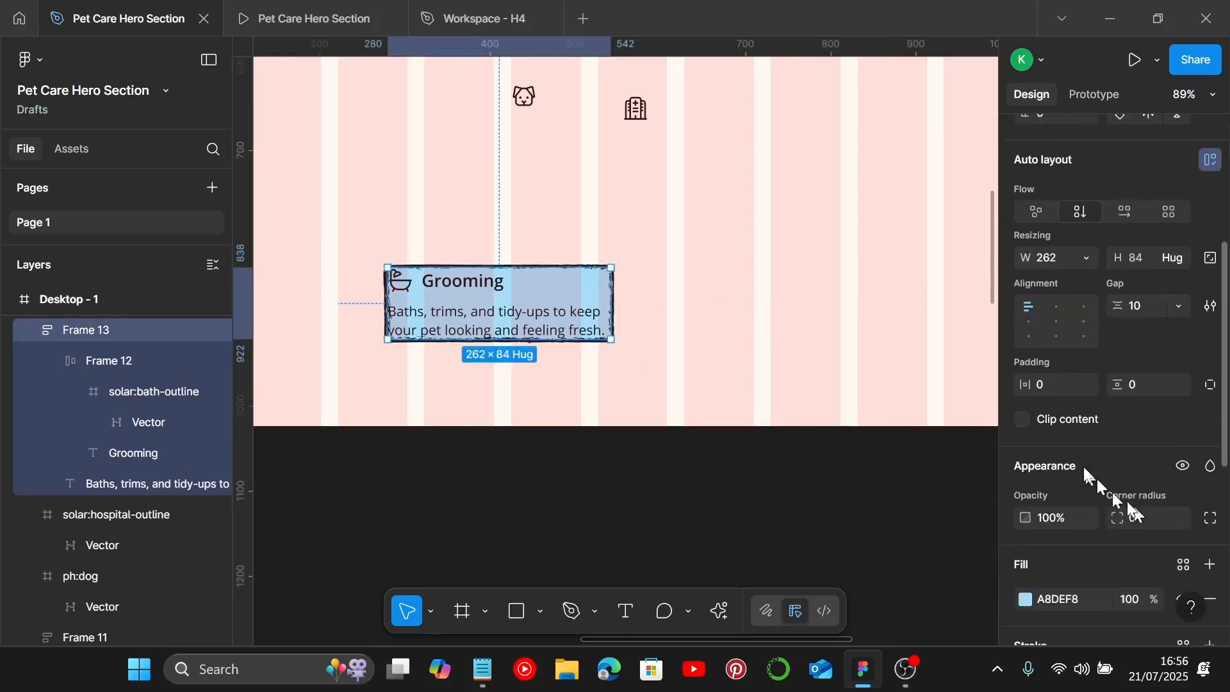
pyautogui.click(1052, 388)
pyautogui.write('45')
pyautogui.press('Return')
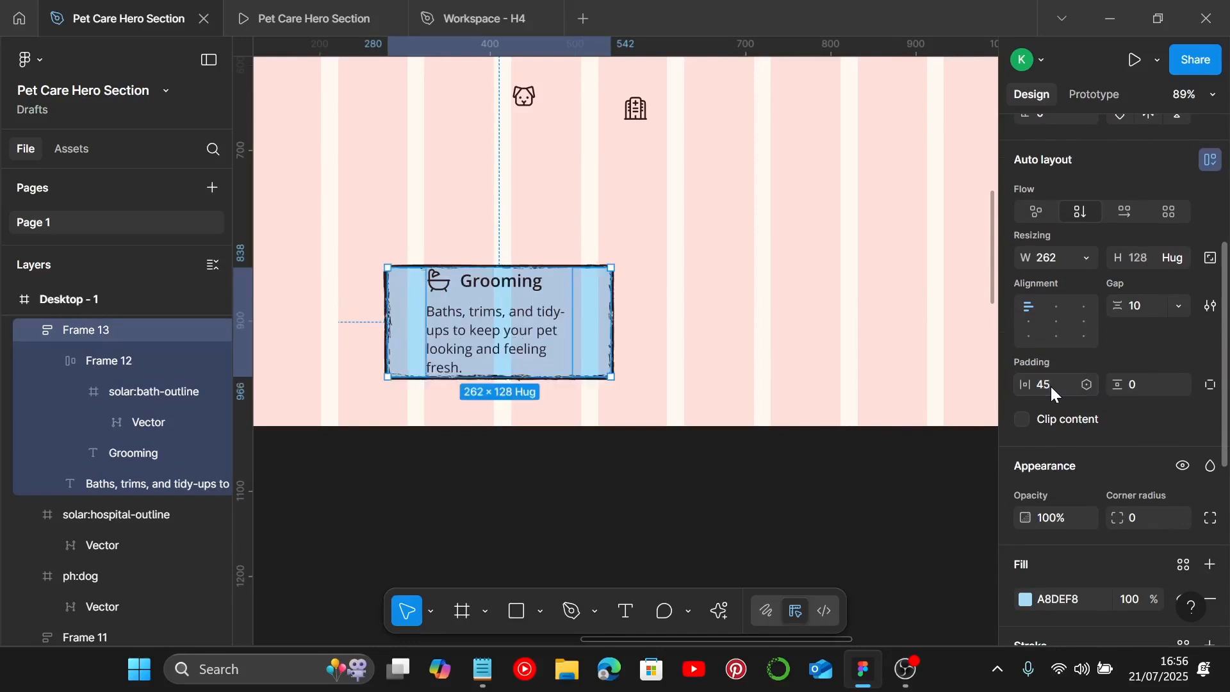
pyautogui.click(1159, 386)
pyautogui.write('15')
pyautogui.press('Return')
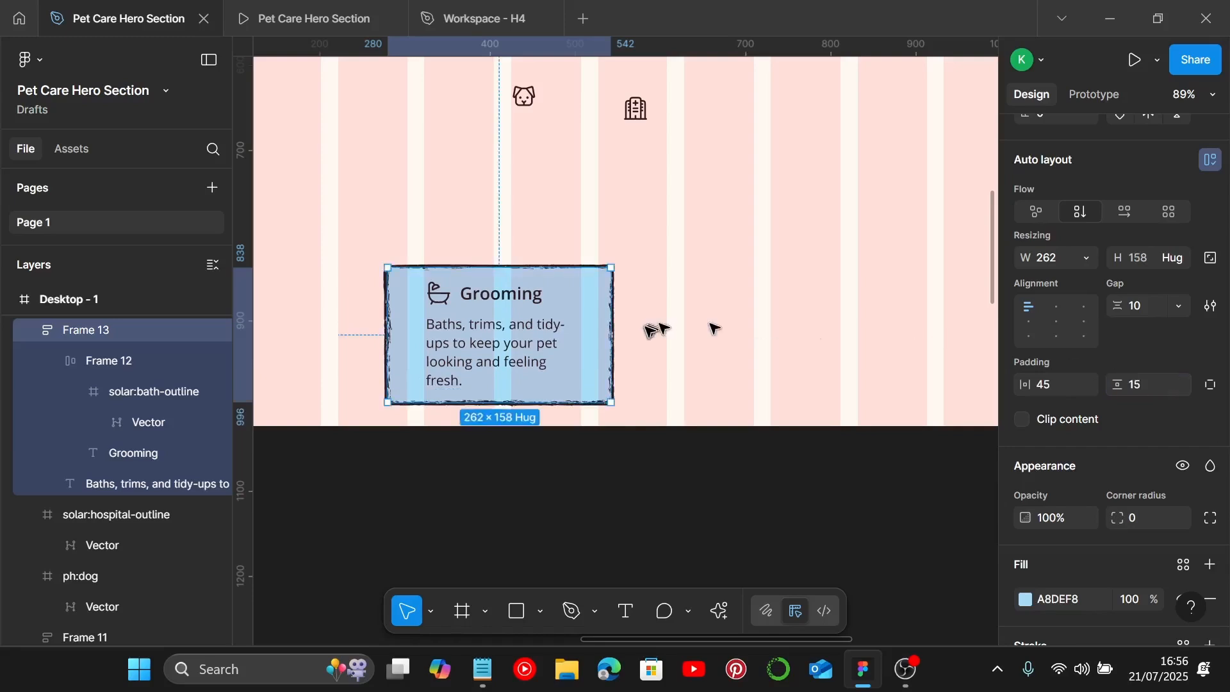
# Step: Widen the card to about 348 px so the description fits on two lines
pyautogui.click(630, 331)
pyautogui.click(599, 336)
pyautogui.moveTo(609, 333); pyautogui.dragTo(680, 340)
# Step: Set the card's corner radius to 10
pyautogui.scroll(-3, 1066, 545)
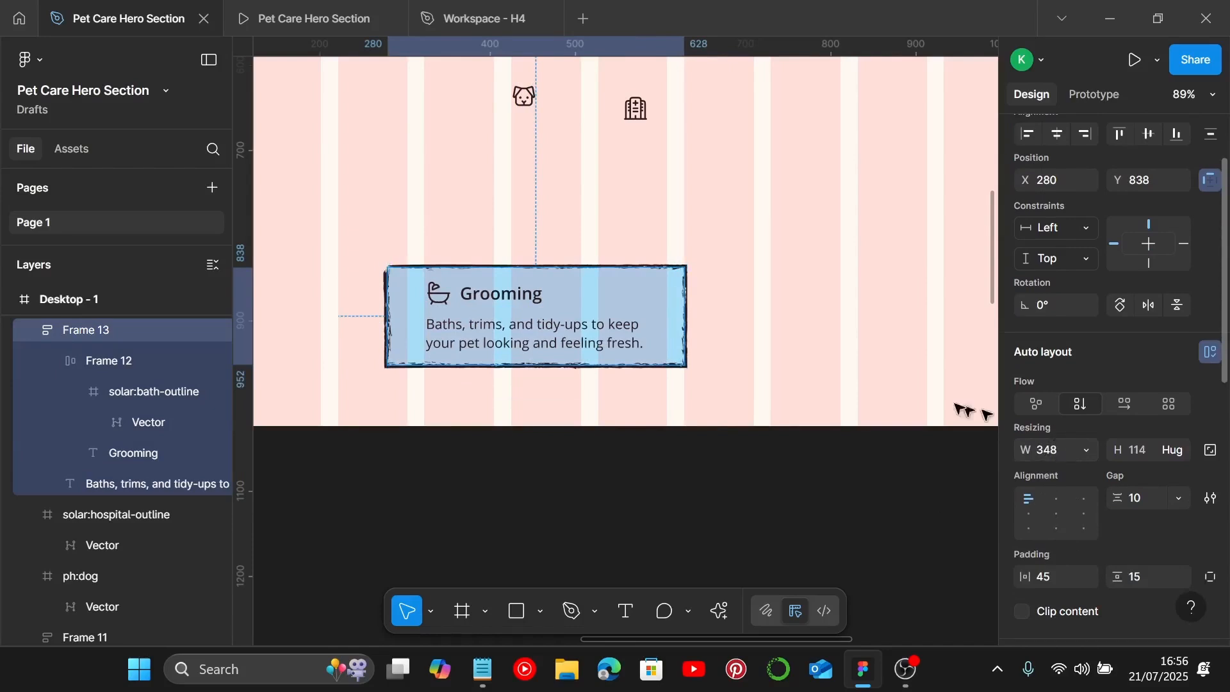
pyautogui.scroll(-5, 1104, 520)
pyautogui.scroll(-3, 1120, 519)
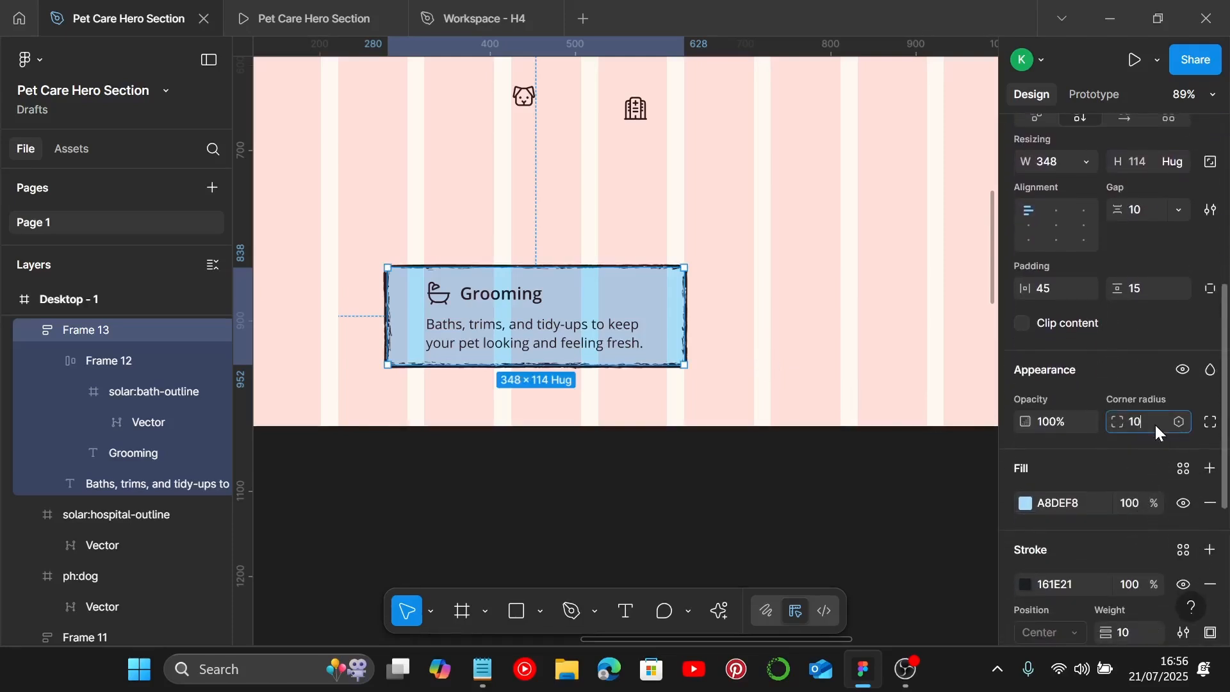
pyautogui.press('Return')
# Step: Duplicate the card twice to form a row of three service cards
pyautogui.scroll(-2, 625, 349)
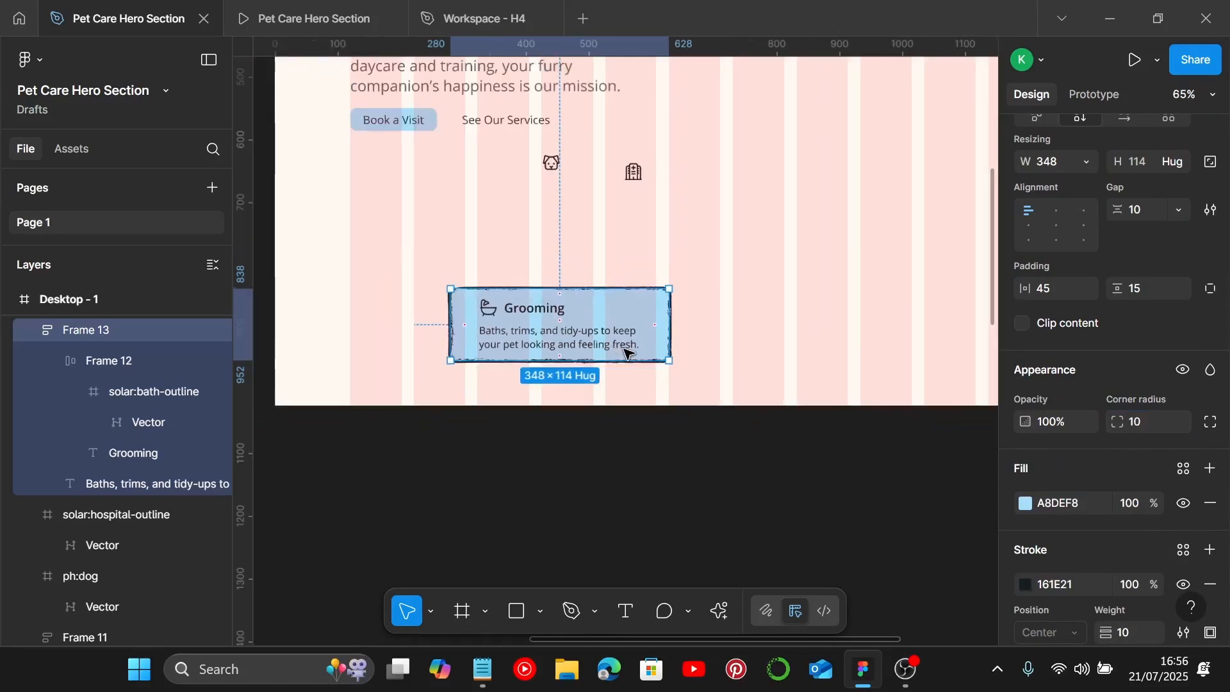
pyautogui.hscroll(-1, 553, 326)
pyautogui.moveTo(564, 330); pyautogui.dragTo(737, 334)
pyautogui.hscroll(1, 551, 330)
pyautogui.hscroll(2, 697, 334)
pyautogui.moveTo(617, 327); pyautogui.dragTo(864, 328)
# Step: Replace the second card's bath icon with the hospital icon
pyautogui.click(425, 164)
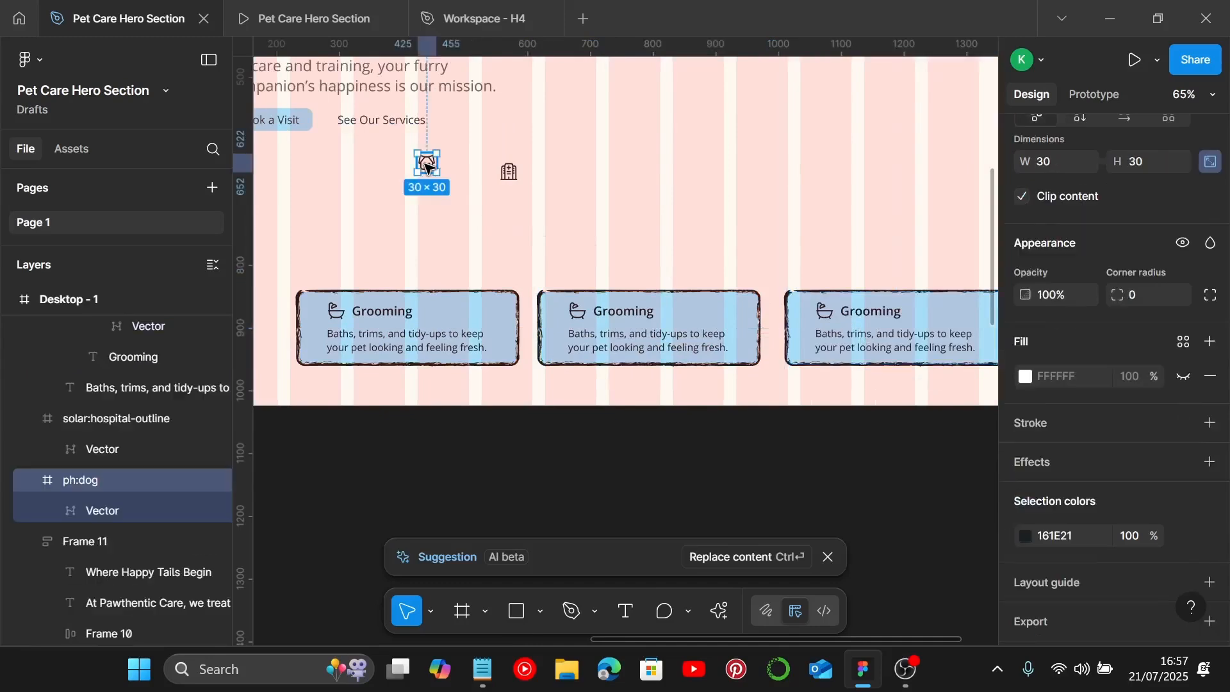
pyautogui.click(507, 174)
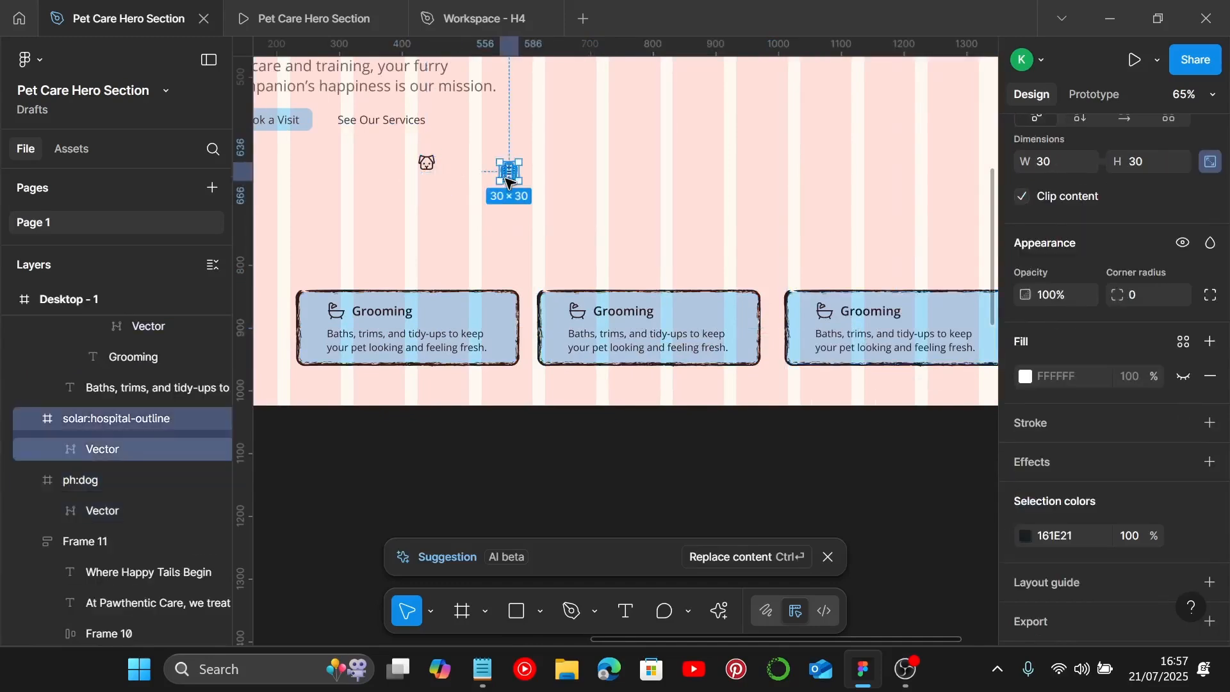
pyautogui.click(507, 183)
pyautogui.scroll(5, 593, 341)
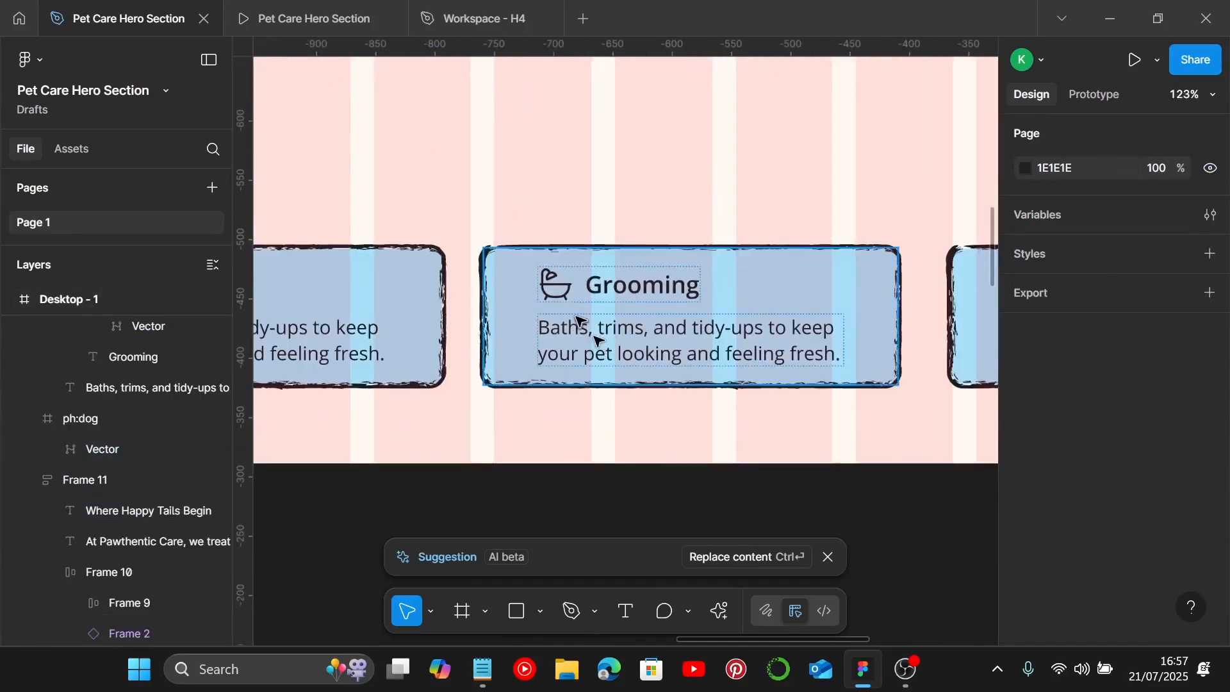
pyautogui.click(558, 286)
pyautogui.doubleClick(559, 287)
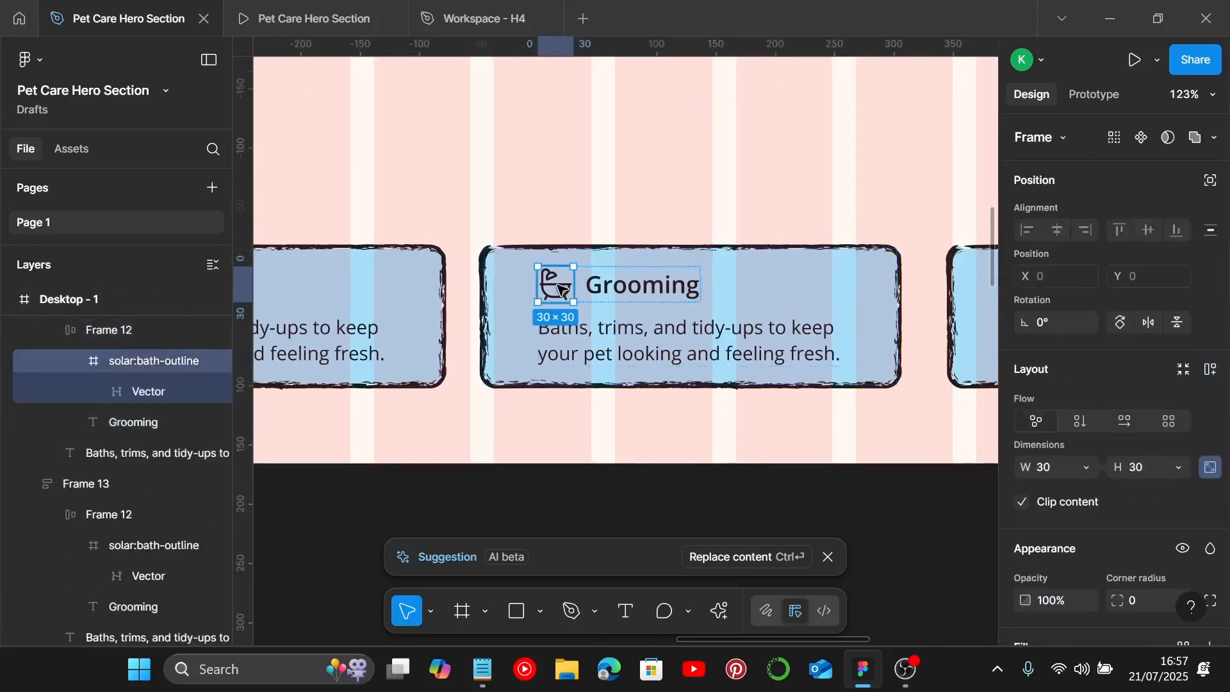
pyautogui.hotkey('ctrl', 'Return')
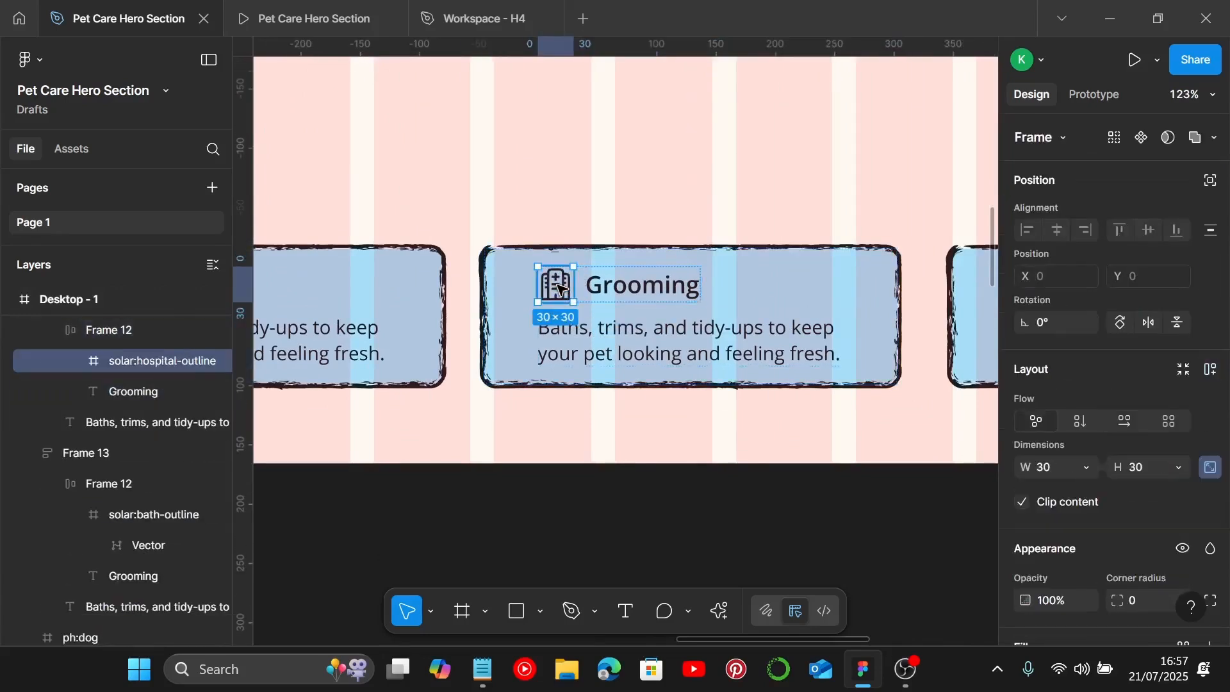
# Step: Copy "Health Checkups" from the notes and paste it as the second card's title
pyautogui.click(482, 669)
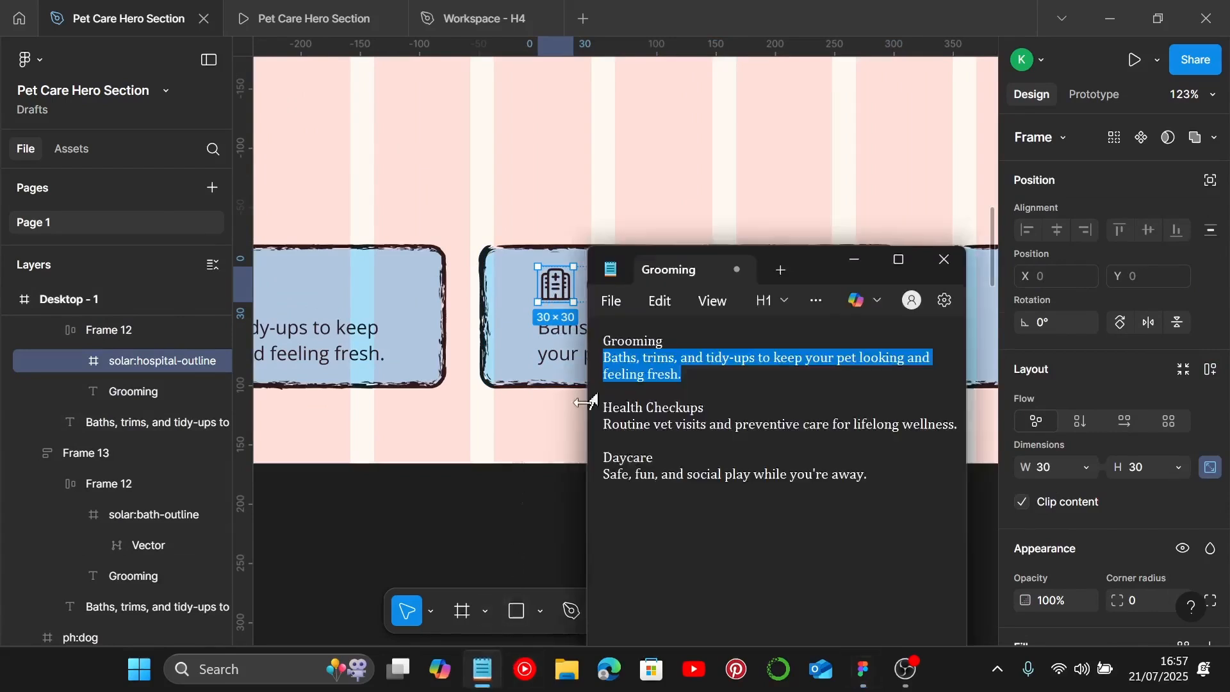
pyautogui.moveTo(718, 414); pyautogui.dragTo(619, 410)
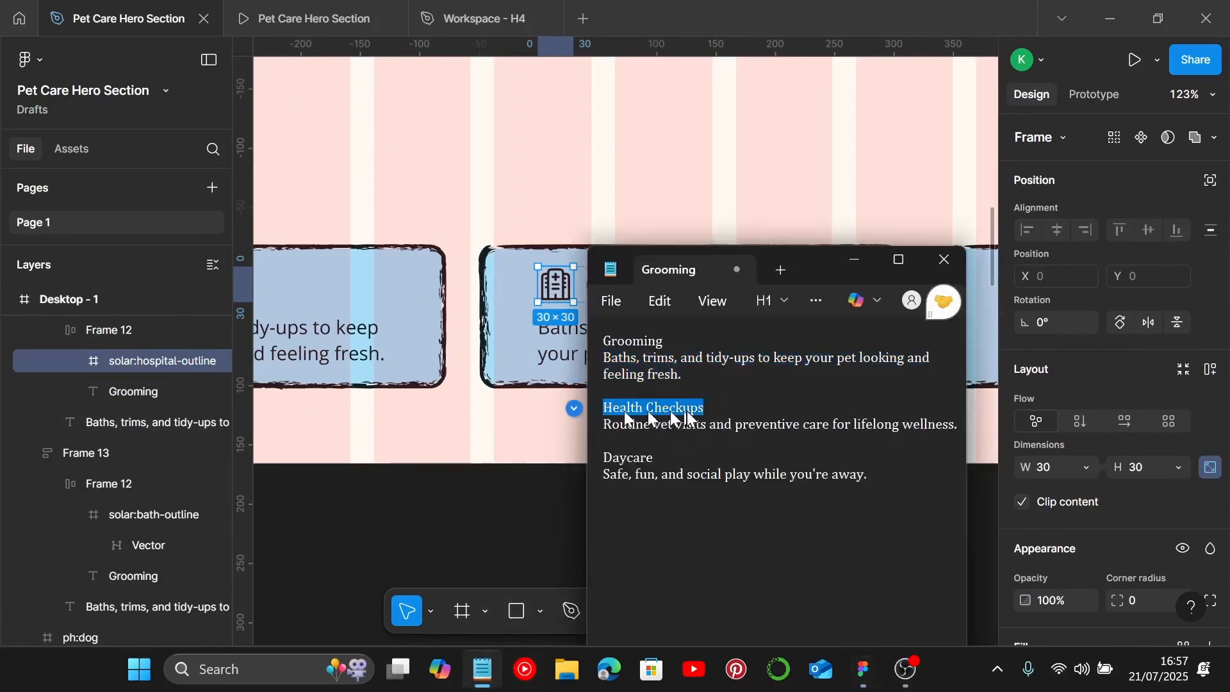
pyautogui.hscroll(8, 490, 400)
pyautogui.click(407, 290)
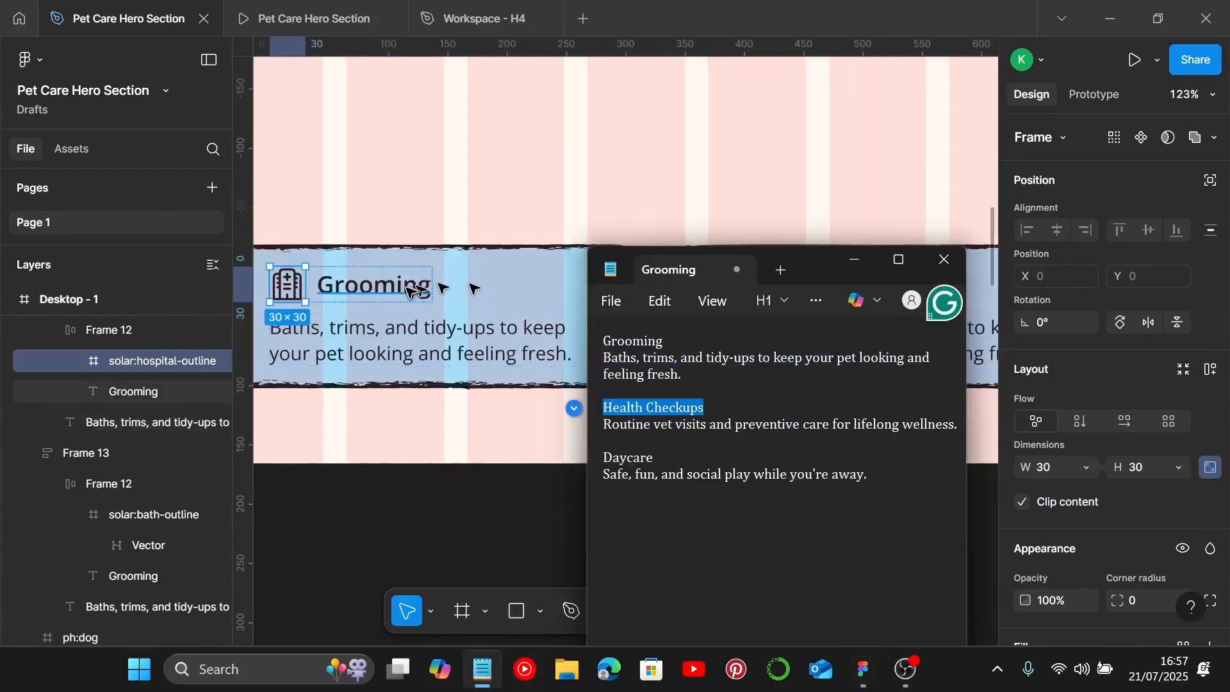
pyautogui.doubleClick(408, 291)
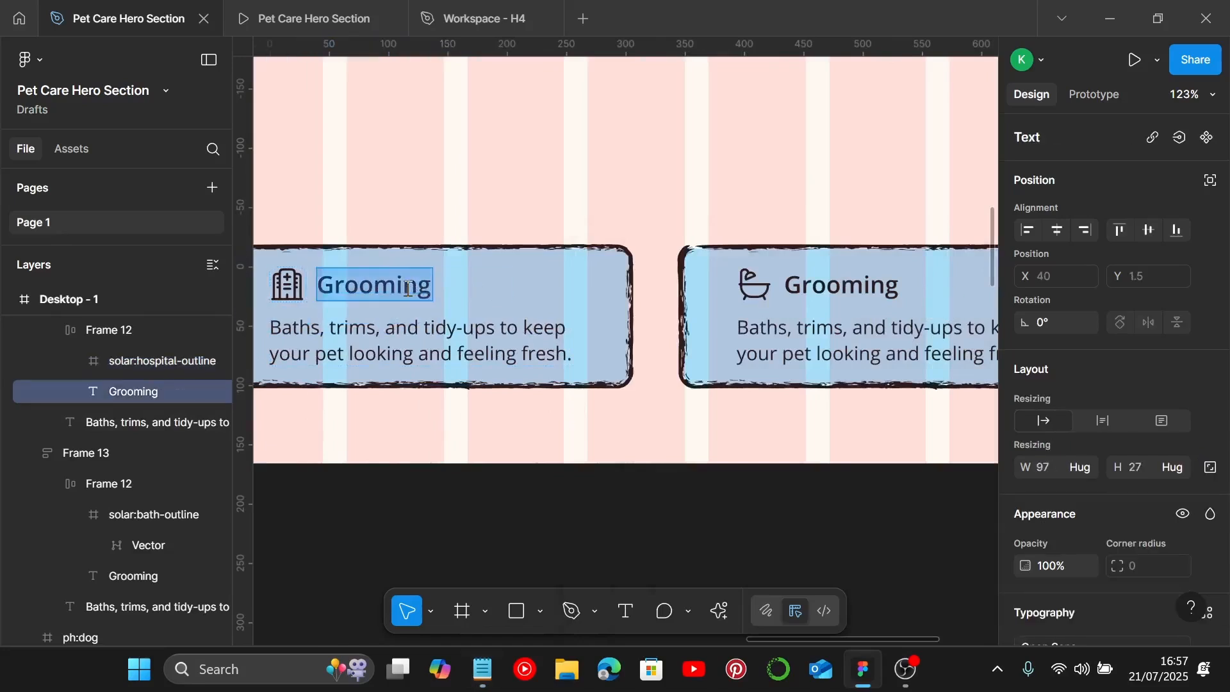
pyautogui.write('Health Checkups')
# Step: Paste "Routine vet visits and preventive care for lifelong wellness." as the second card's description
pyautogui.click(482, 669)
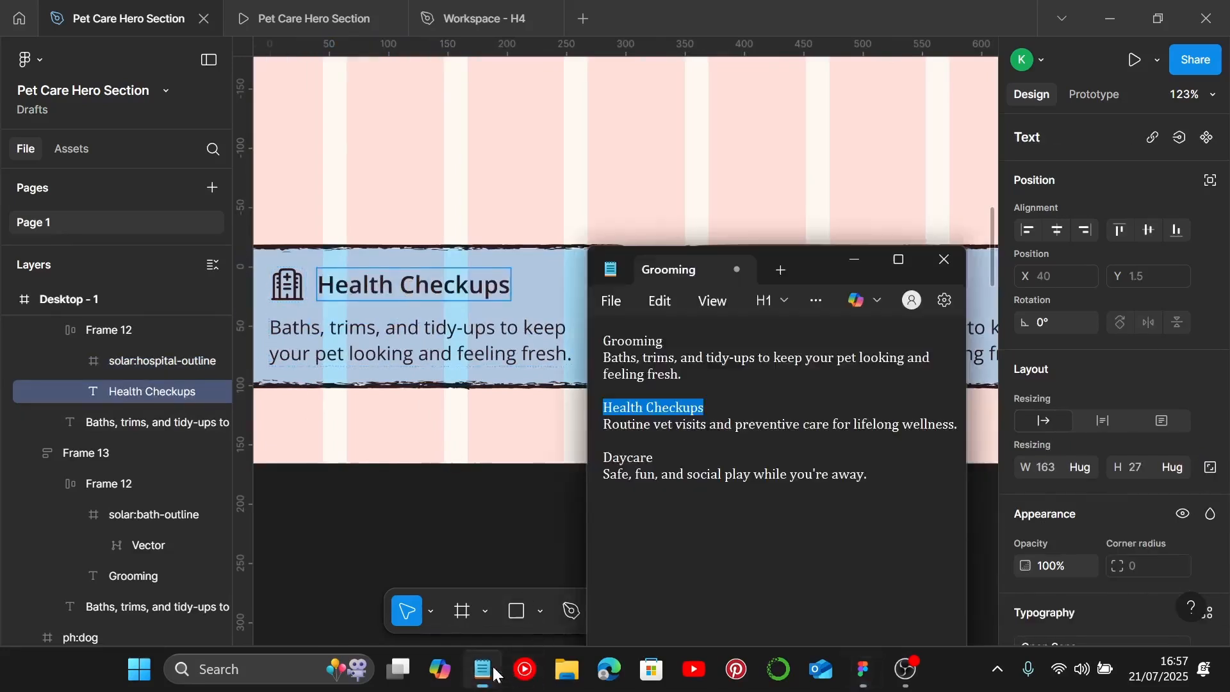
pyautogui.moveTo(957, 428); pyautogui.dragTo(568, 426)
pyautogui.hotkey('ctrl', 'c')
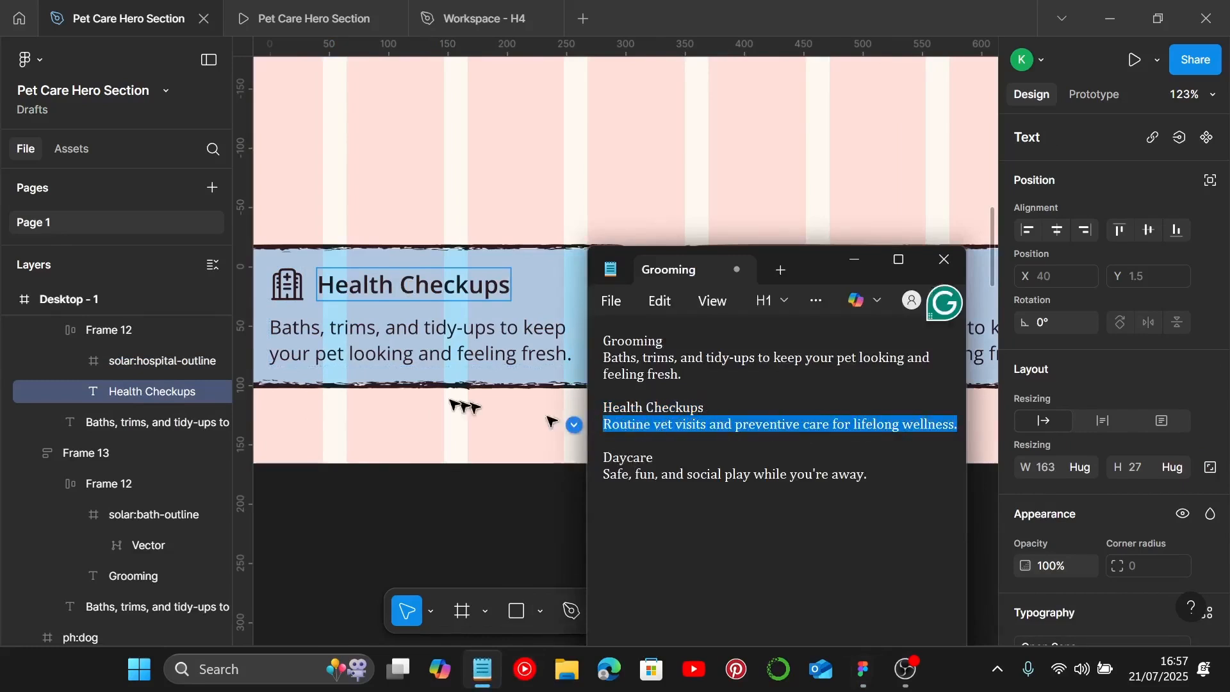
pyautogui.click(551, 421)
pyautogui.click(375, 352)
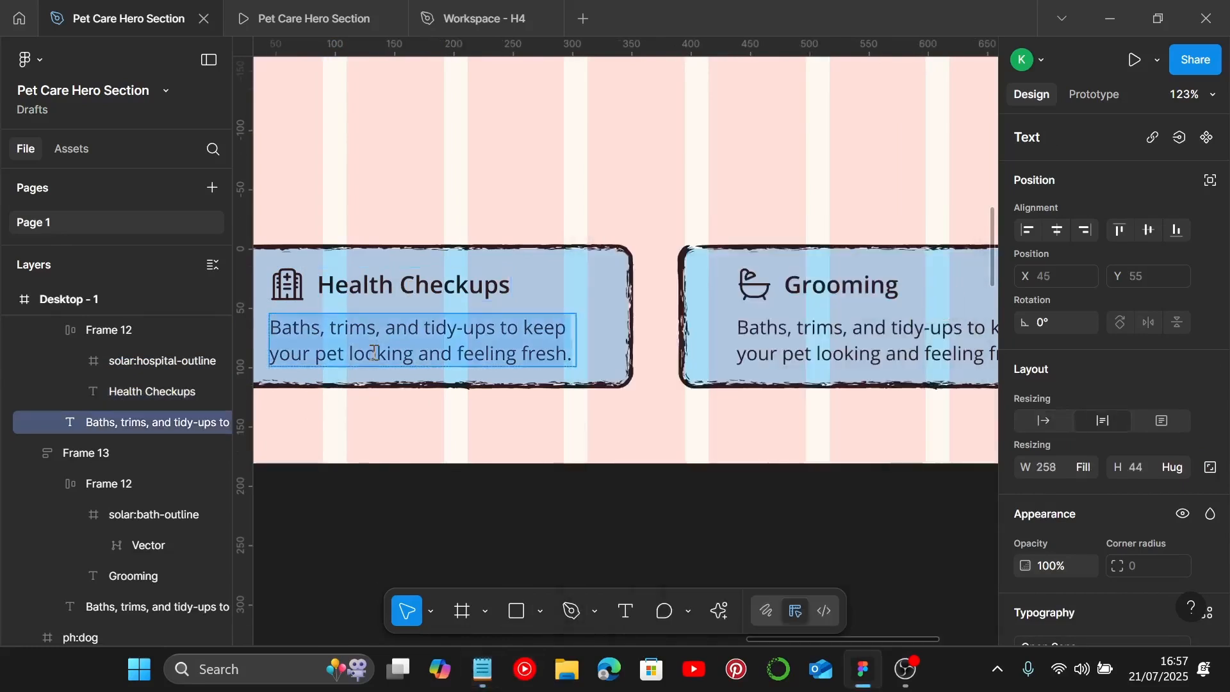
pyautogui.hotkey('ctrl', 'v')
# Step: Delete the loose dog icon above the cards
pyautogui.hscroll(5, 378, 352)
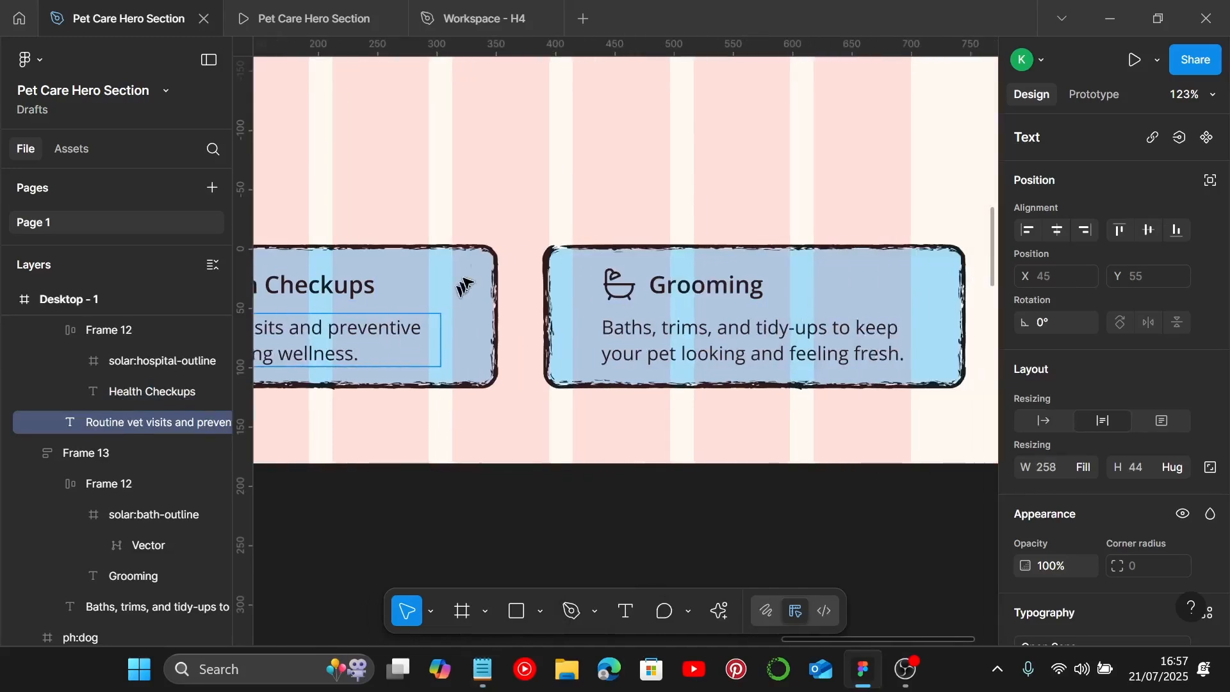
pyautogui.keyDown('ctrl'); pyautogui.scroll(-3, 490, 232); pyautogui.keyUp('ctrl')
pyautogui.scroll(3, 500, 110)
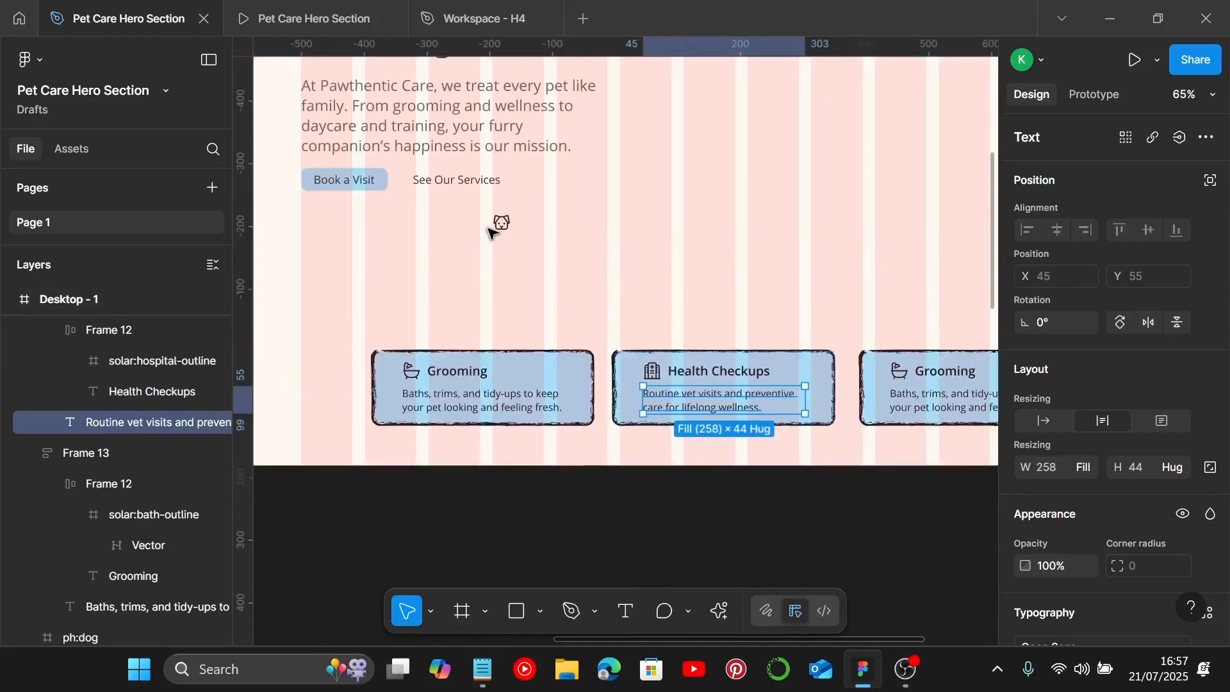
pyautogui.click(502, 224)
pyautogui.press('Delete')
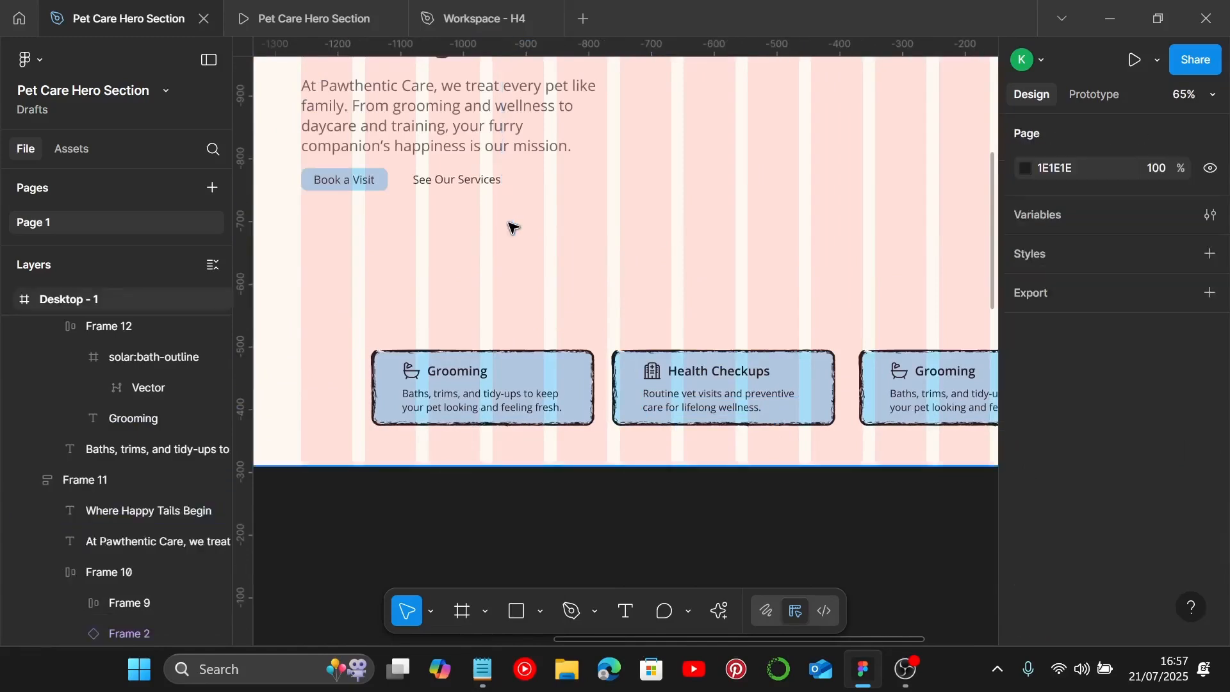
# Step: Replace the third card's bath icon with the dog icon
pyautogui.hscroll(4, 513, 228)
pyautogui.keyDown('ctrl'); pyautogui.scroll(5, 641, 377); pyautogui.keyUp('ctrl')
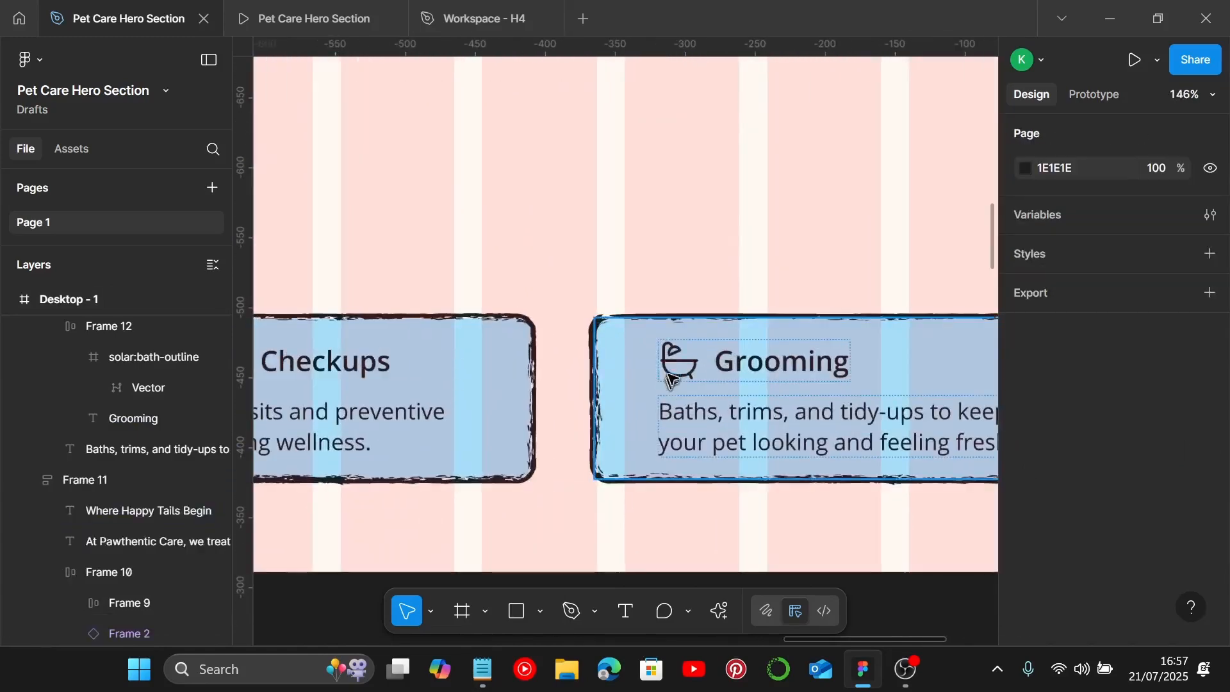
pyautogui.click(676, 360)
pyautogui.doubleClick(676, 360)
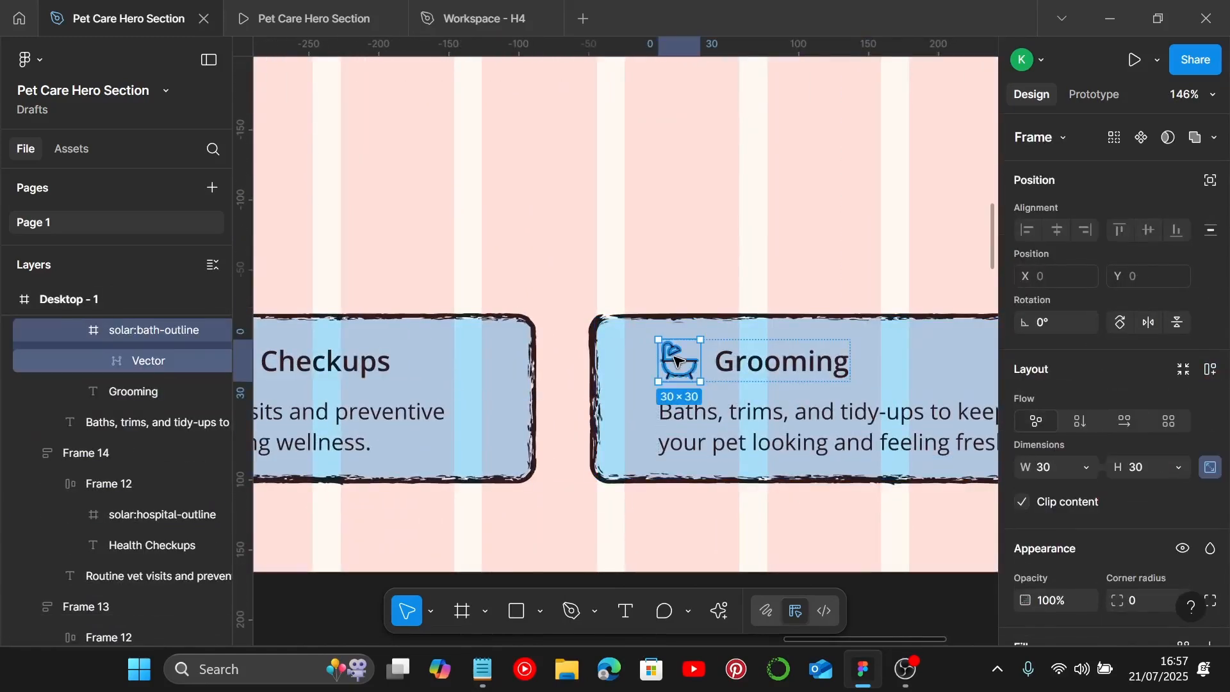
pyautogui.hotkey('ctrl', 'shift', 'r')
pyautogui.hscroll(3, 678, 362)
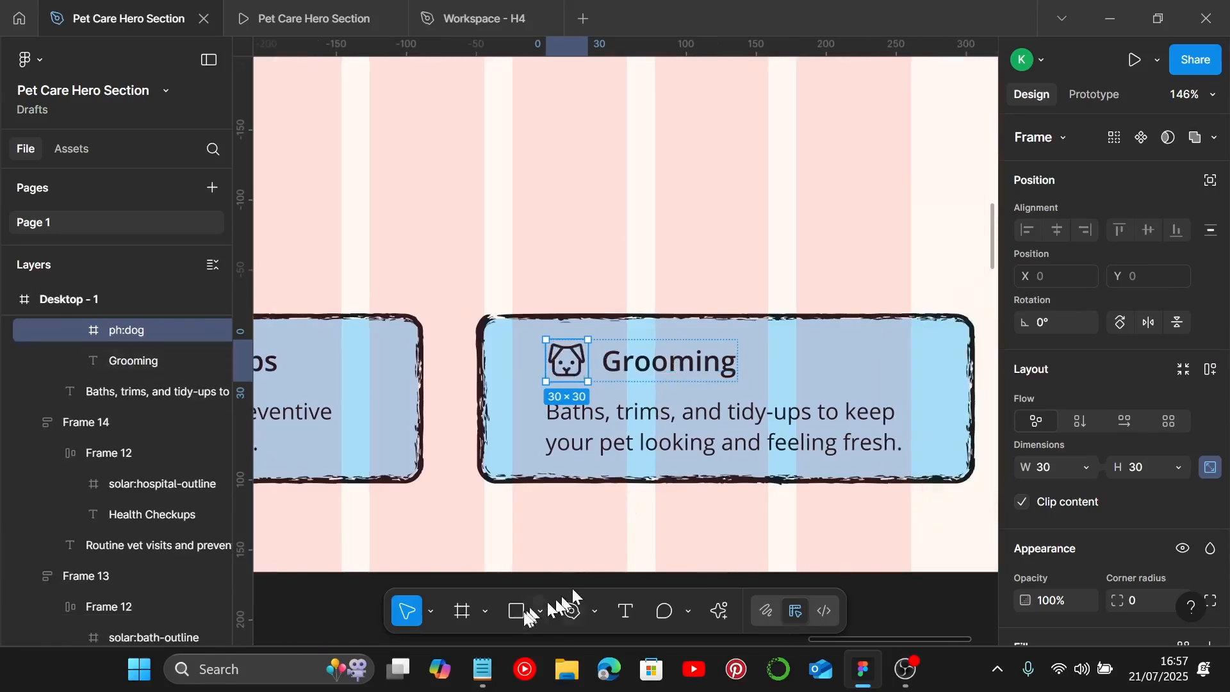
# Step: Copy "Daycare" from the notes and paste it as the third card's title
pyautogui.click(482, 670)
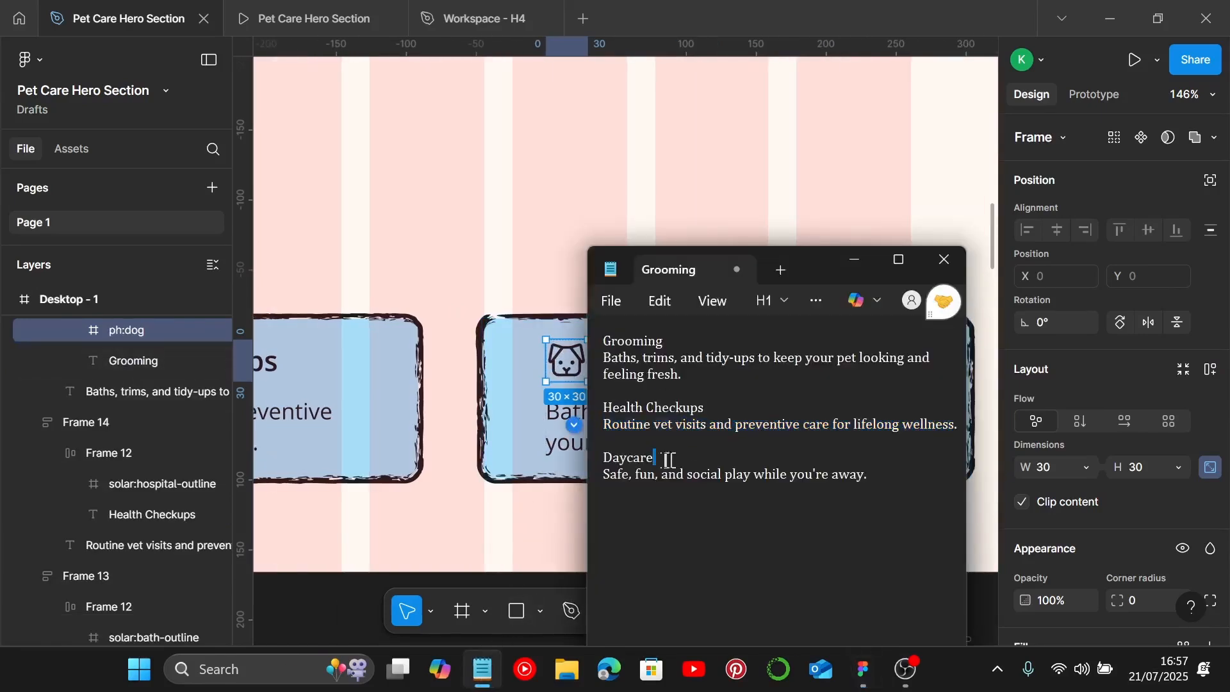
pyautogui.moveTo(678, 459); pyautogui.dragTo(609, 460)
pyautogui.hotkey('ctrl', 'c')
pyautogui.click(852, 260)
pyautogui.doubleClick(645, 368)
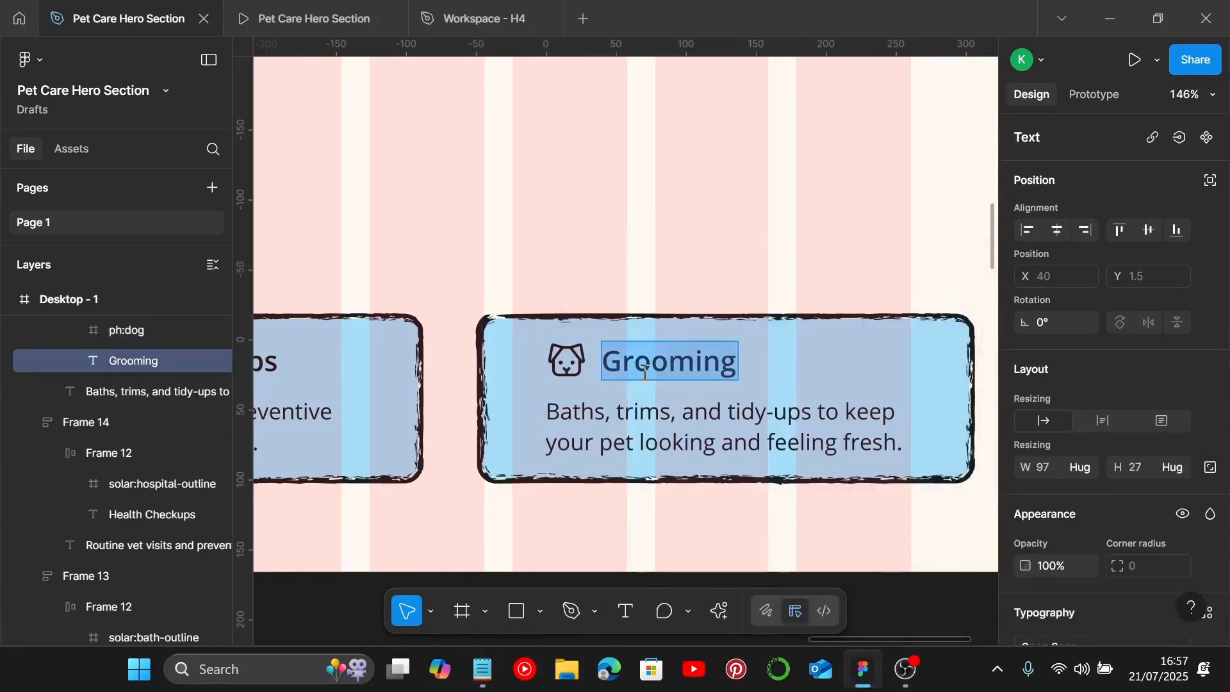
pyautogui.hotkey('ctrl', 'v')
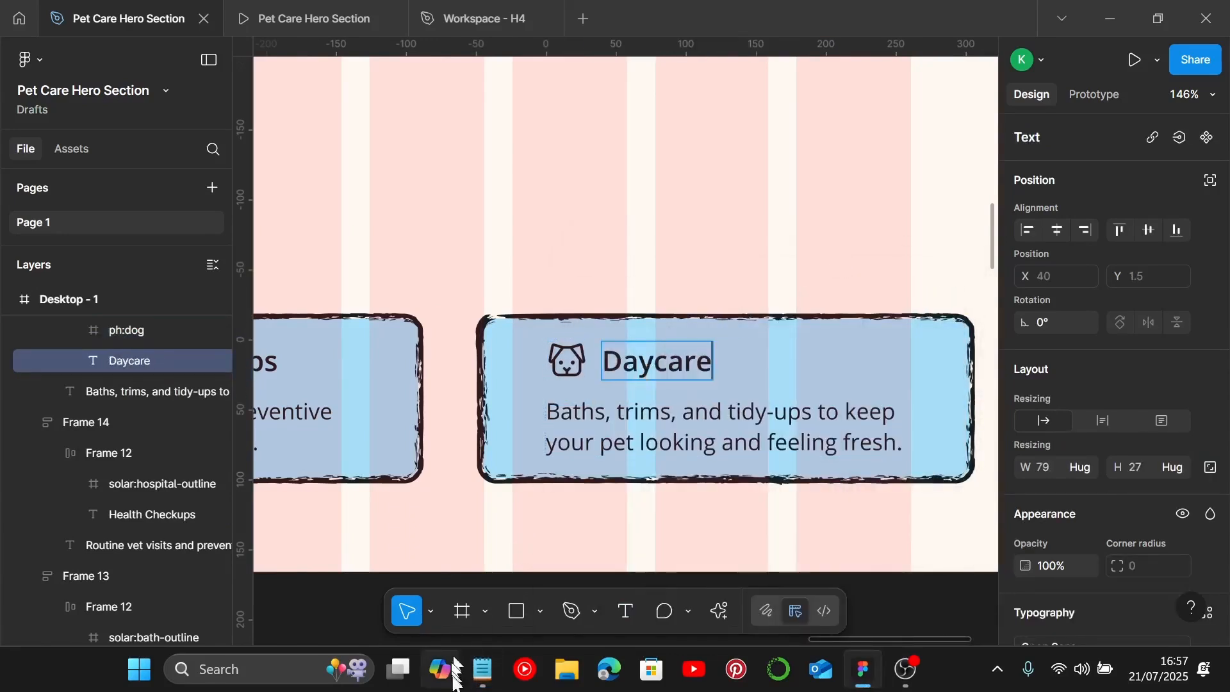
# Step: Paste "Safe, fun, and social play while you're away." as the third card's description
pyautogui.click(482, 669)
pyautogui.moveTo(866, 477); pyautogui.dragTo(606, 498)
pyautogui.hotkey('ctrl', 'c')
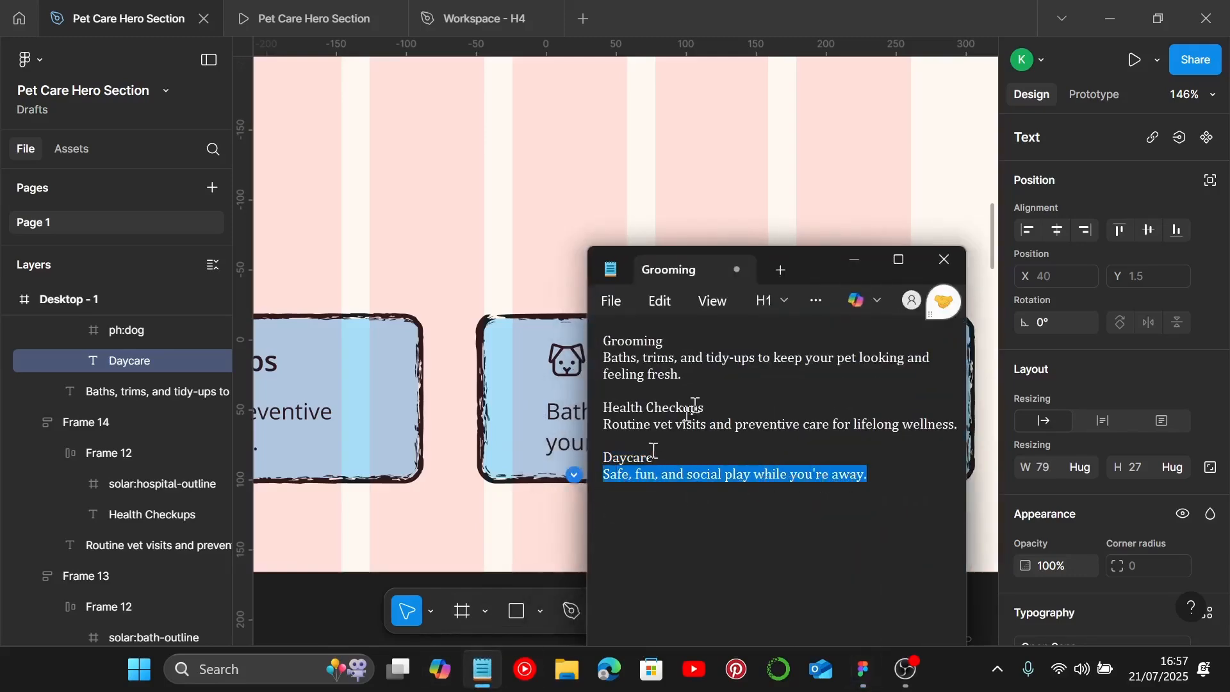
pyautogui.click(855, 260)
pyautogui.doubleClick(621, 444)
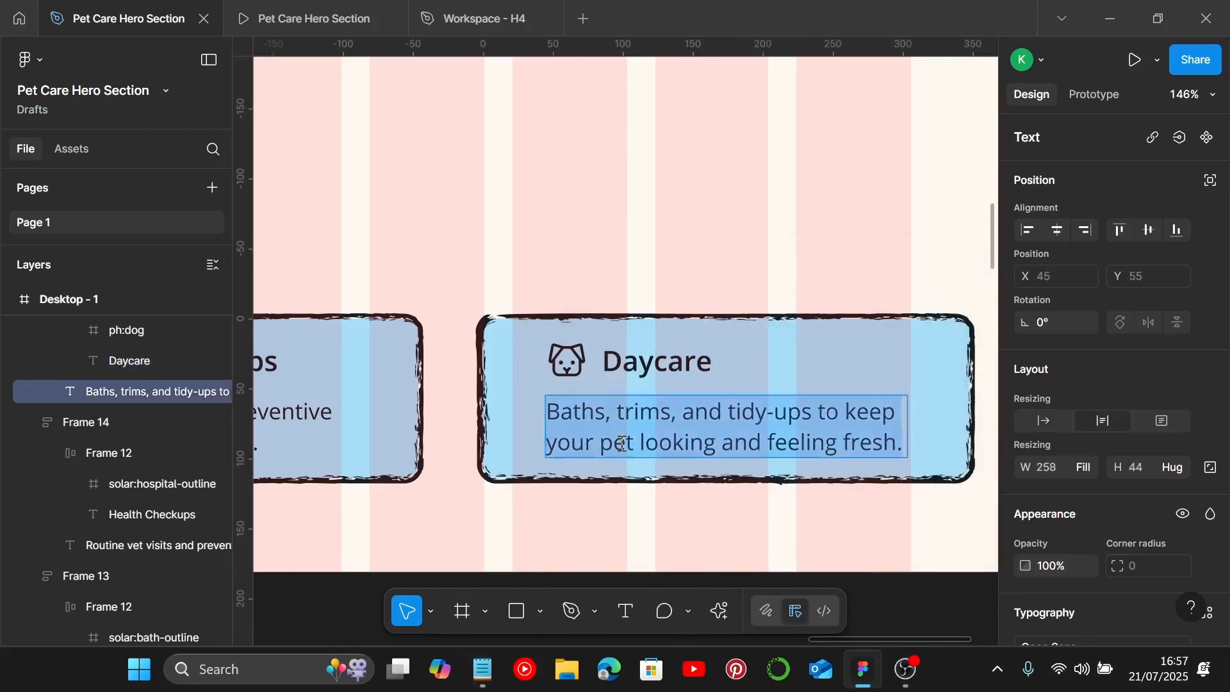
pyautogui.hotkey('ctrl', 'v')
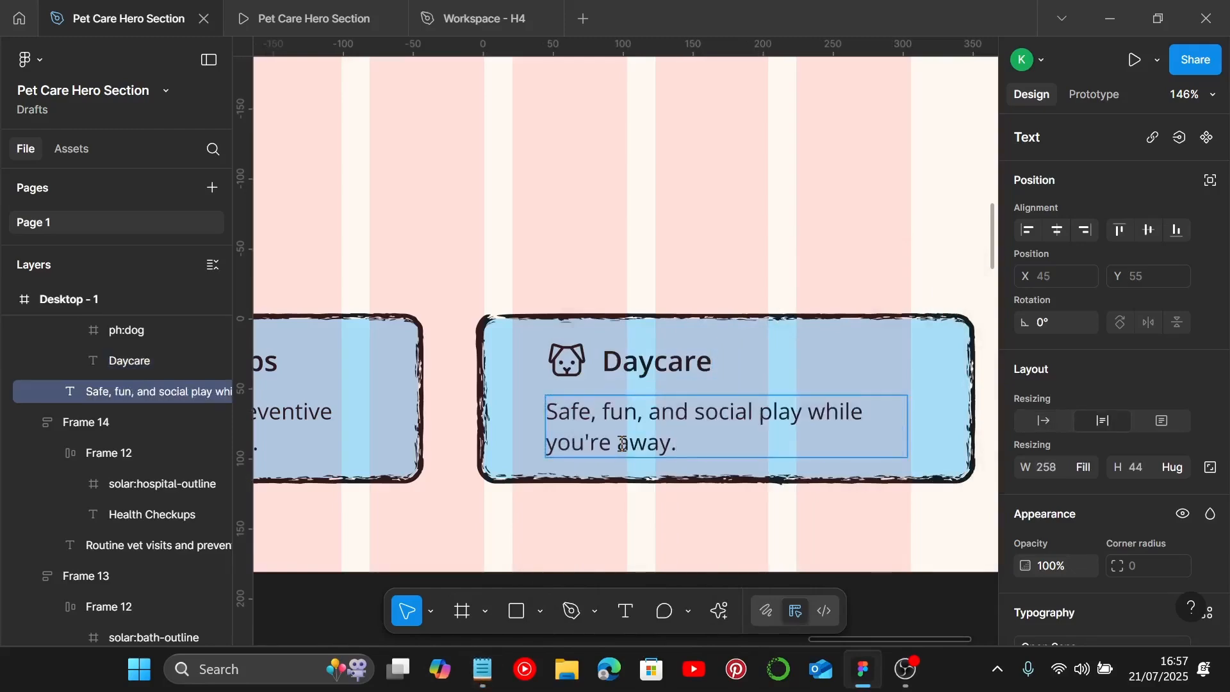
pyautogui.scroll(-5, 621, 443)
pyautogui.press('Escape')
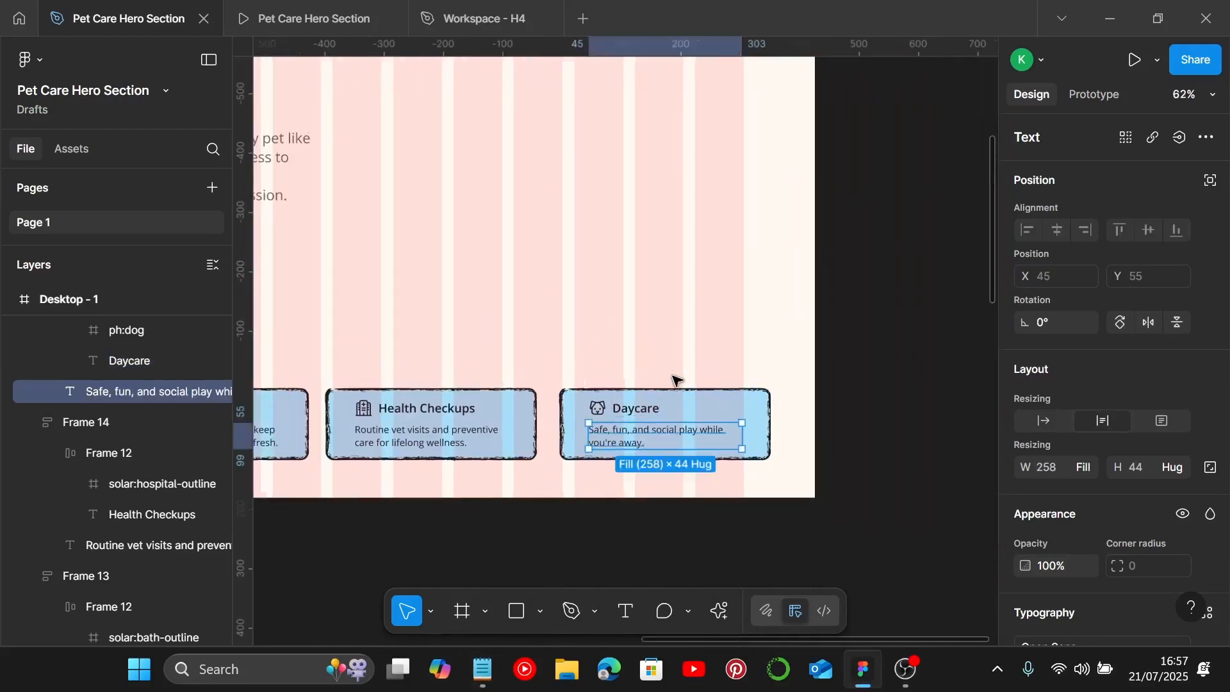
# Step: Select all three cards and set the spacing between them to 30
pyautogui.hscroll(-3, 675, 380)
pyautogui.scroll(-3, 687, 374)
pyautogui.click(664, 367)
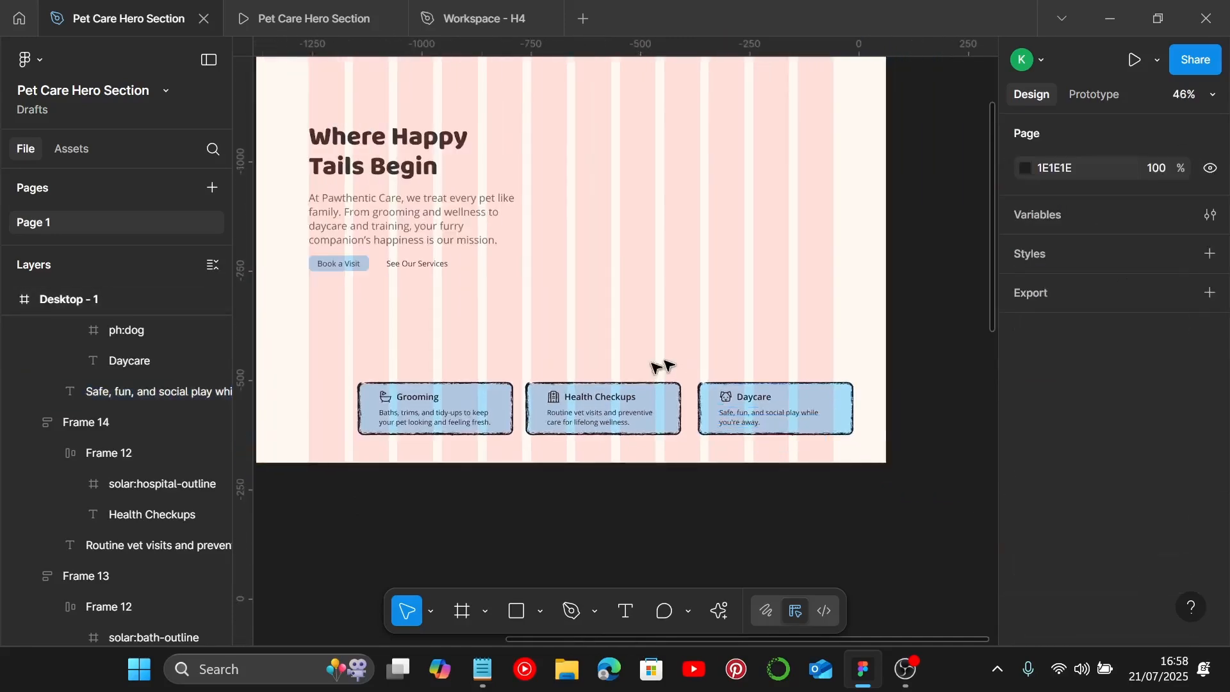
pyautogui.click(467, 420)
pyautogui.keyDown('shift'); pyautogui.click(558, 420); pyautogui.keyUp('shift')
pyautogui.keyDown('shift'); pyautogui.click(836, 418); pyautogui.keyUp('shift')
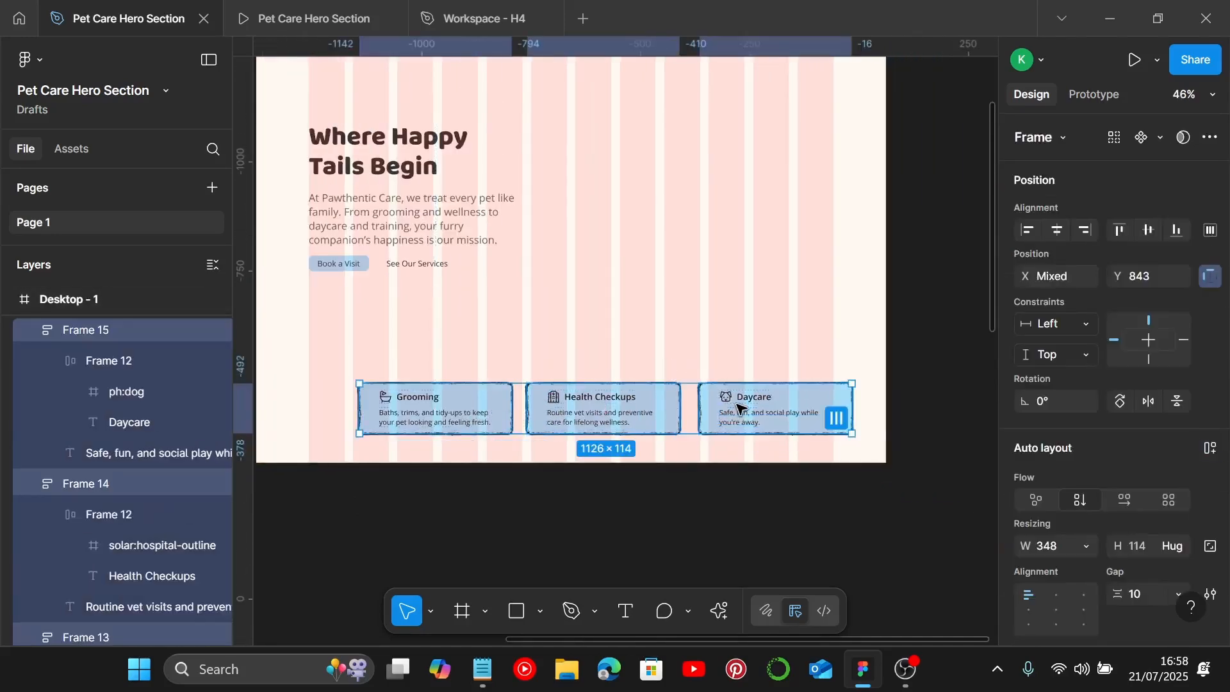
pyautogui.scroll(-2, 1082, 452)
pyautogui.scroll(-2, 1083, 451)
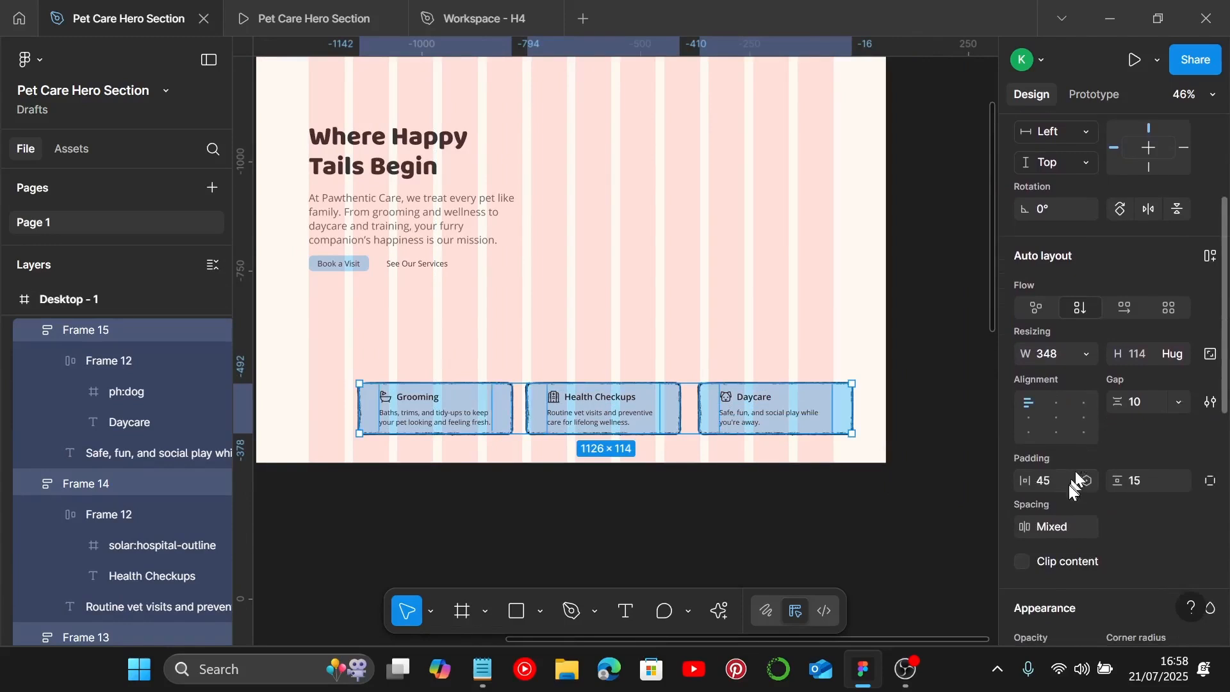
pyautogui.click(1078, 529)
pyautogui.write('30')
pyautogui.press('Return')
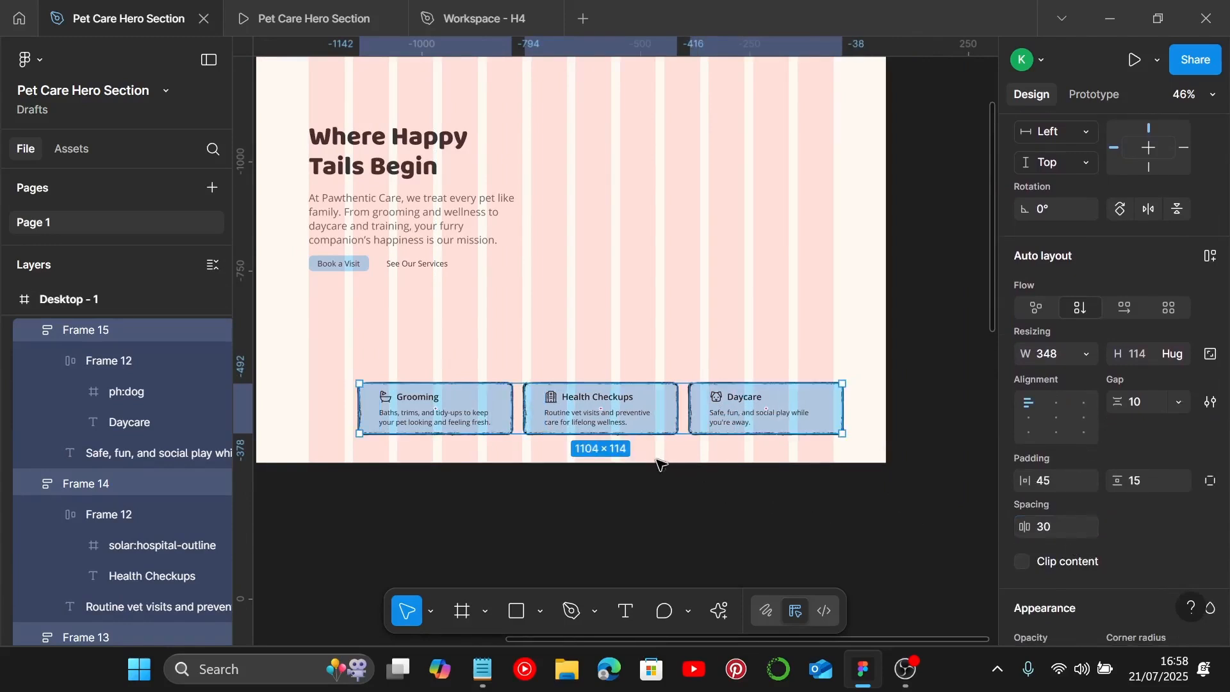
# Step: Group the three cards and move the group up and left to about x 168, y 775
pyautogui.hotkey('ctrl', 'g')
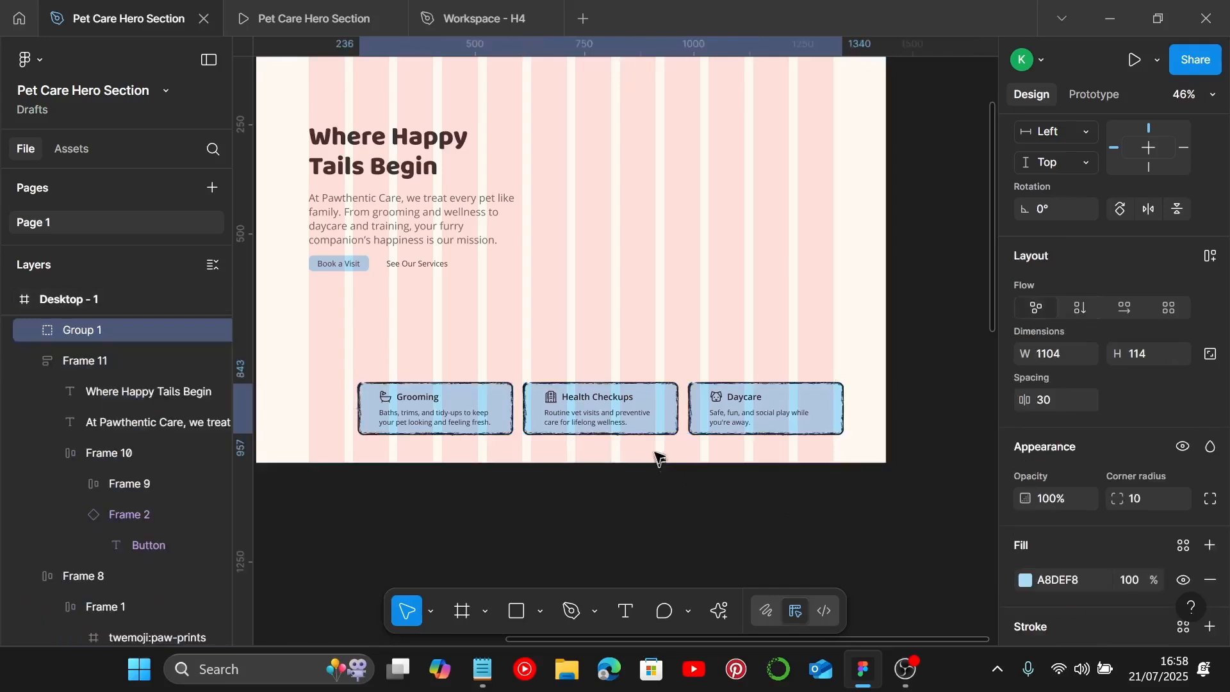
pyautogui.moveTo(610, 404); pyautogui.dragTo(590, 378)
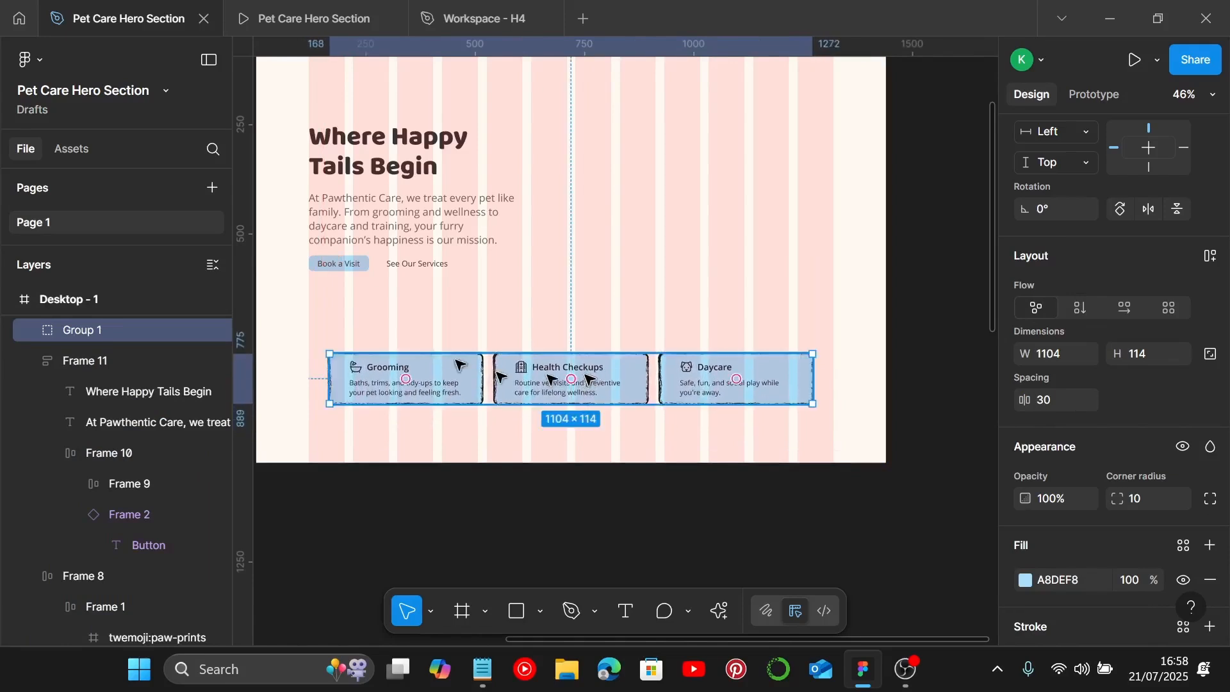
# Step: Open the prototype preview tab to view the hero section
pyautogui.click(309, 19)
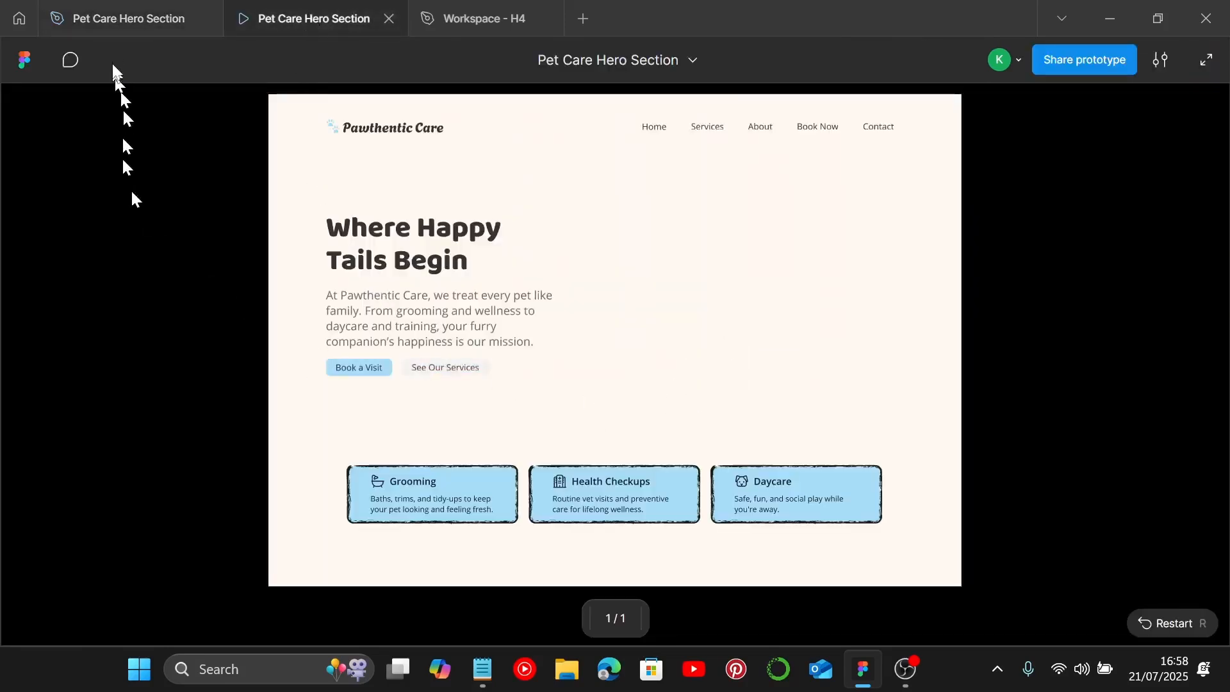
# Step: Return to the design file, select the heading block and the card group, and set their spacing to 245
pyautogui.click(125, 21)
pyautogui.click(694, 256)
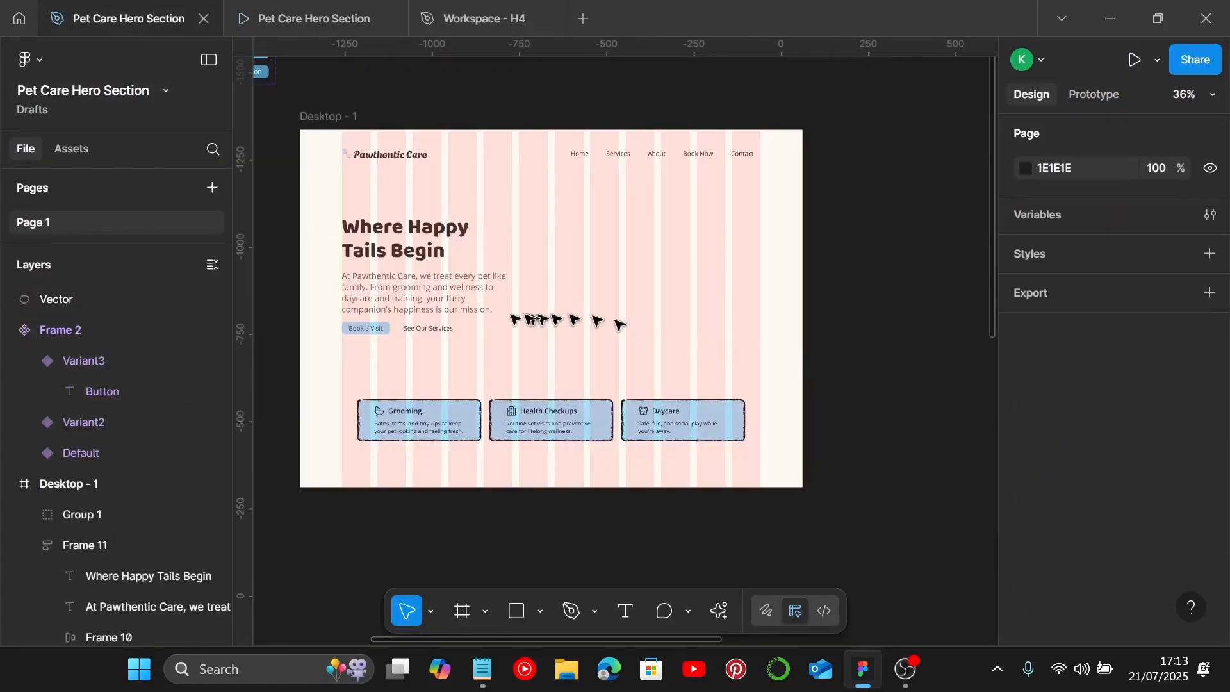
pyautogui.click(446, 314)
pyautogui.keyDown('shift'); pyautogui.click(428, 427); pyautogui.keyUp('shift')
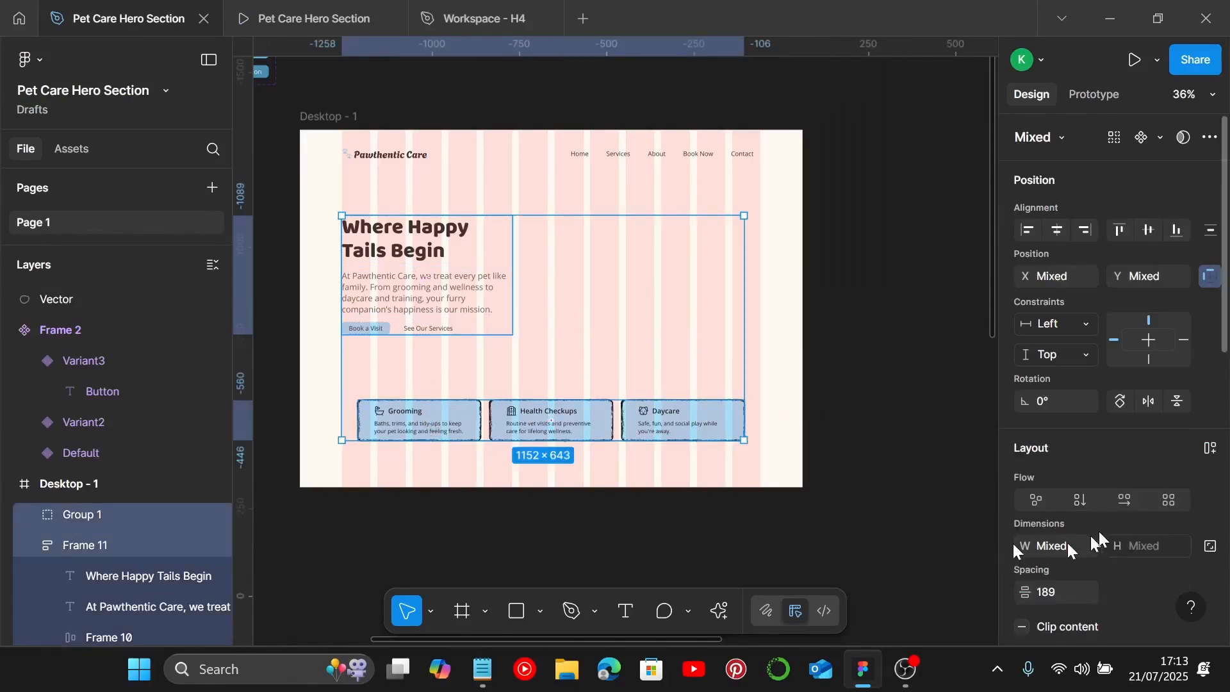
pyautogui.scroll(-3, 1102, 529)
pyautogui.click(1069, 402)
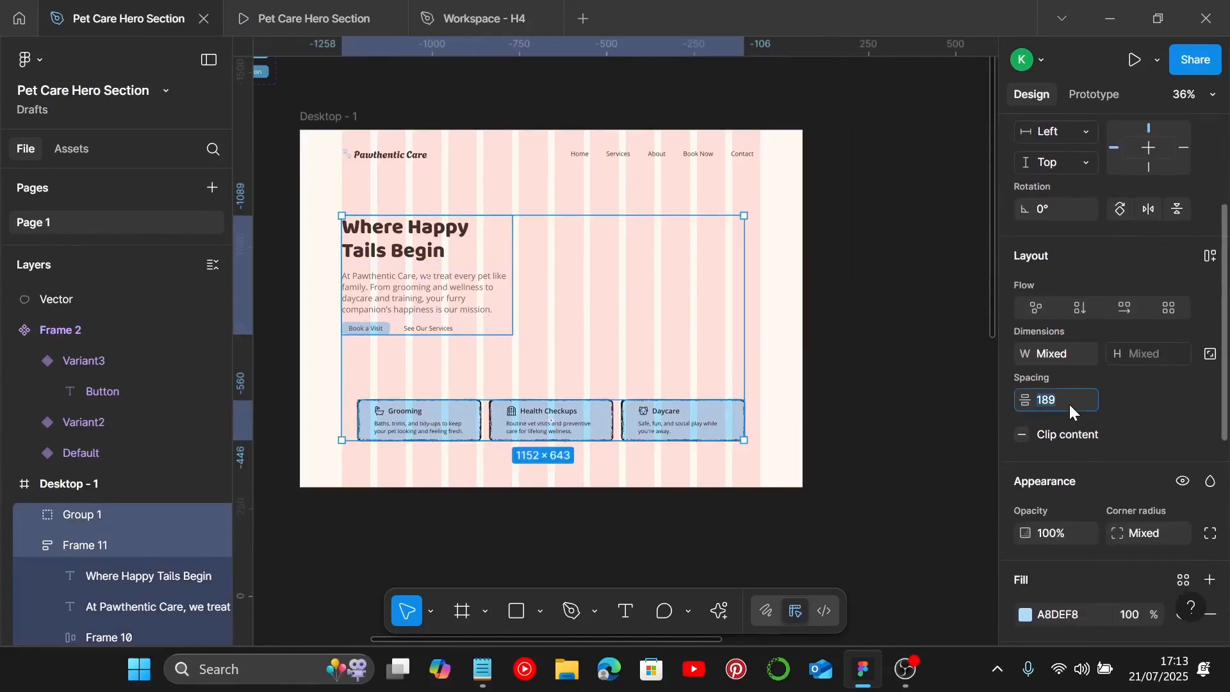
pyautogui.write('245')
pyautogui.press('Return')
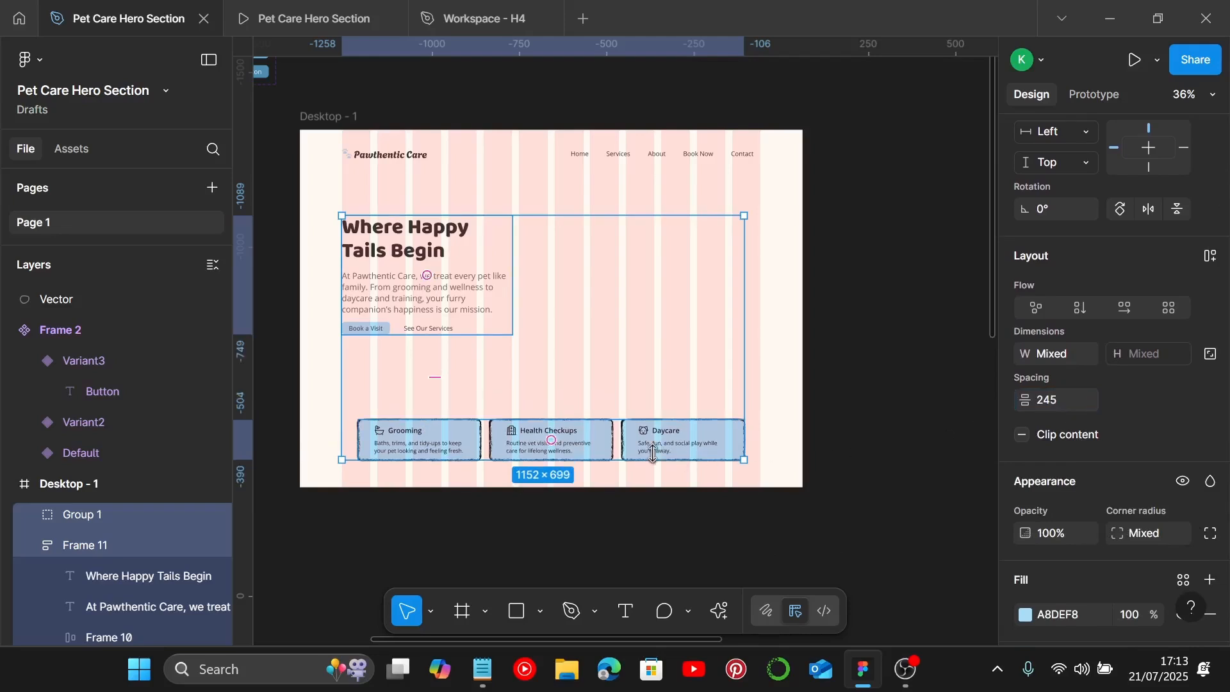
# Step: Select the grey blob beside the frame and move it slightly to the left
pyautogui.click(759, 398)
pyautogui.hscroll(9, 744, 405)
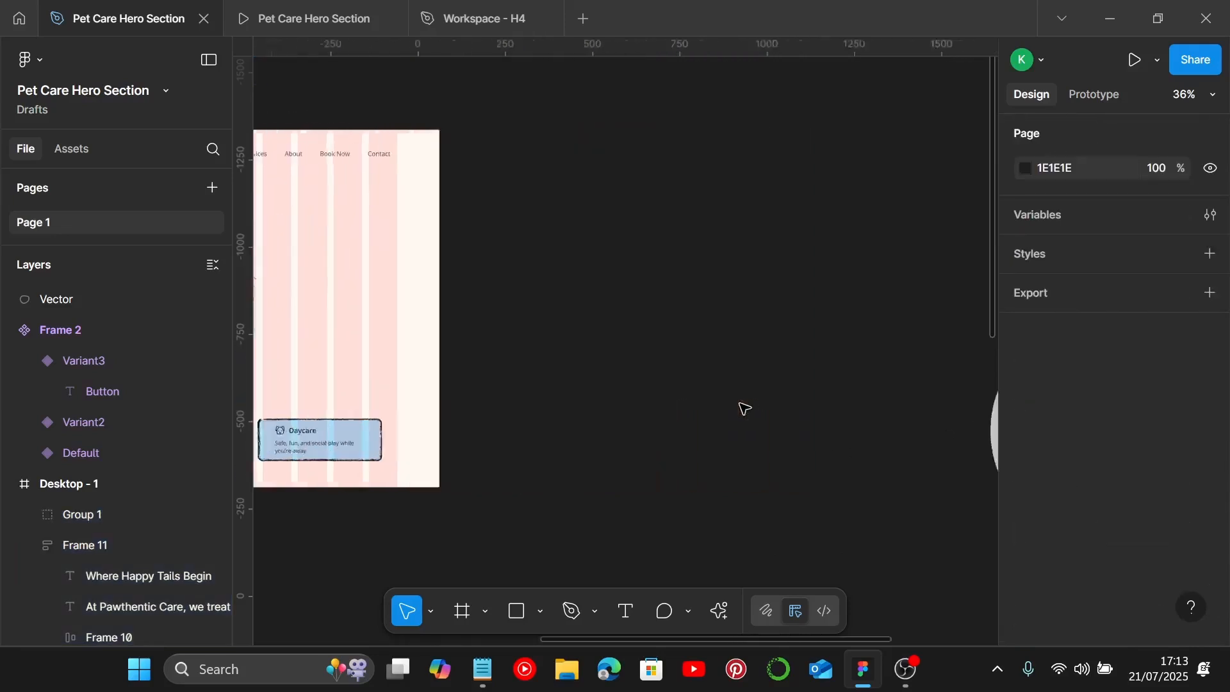
pyautogui.scroll(-3, 667, 365)
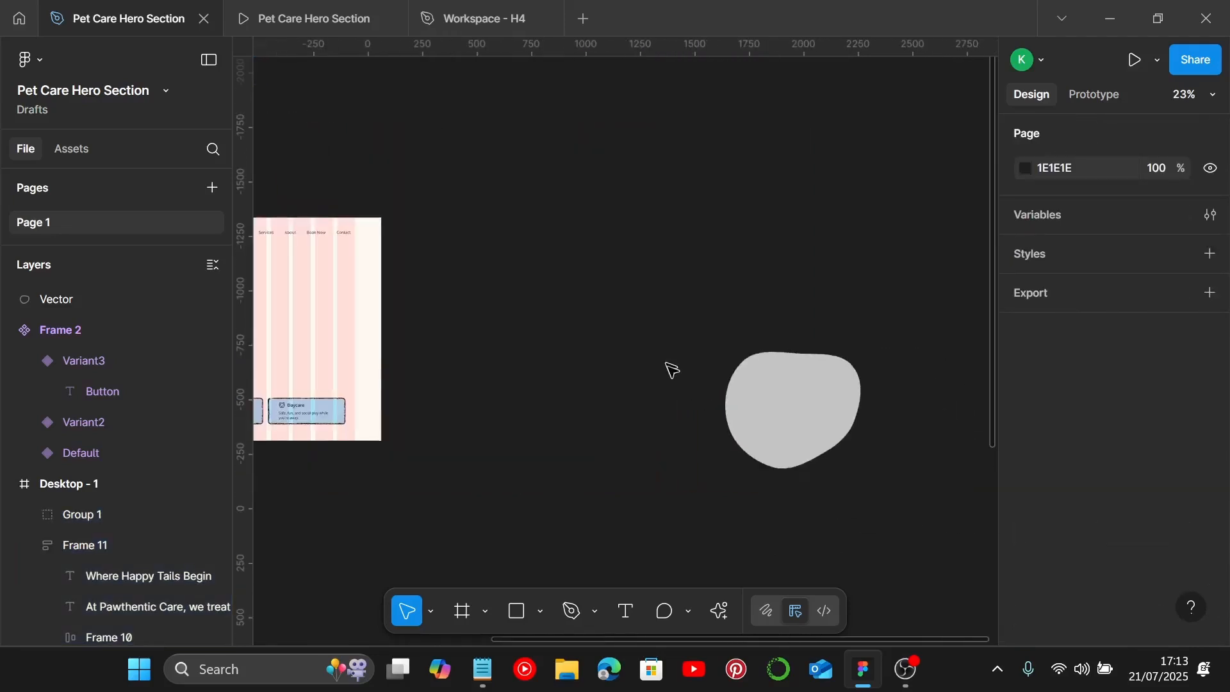
pyautogui.click(795, 417)
pyautogui.moveTo(788, 417); pyautogui.dragTo(714, 402)
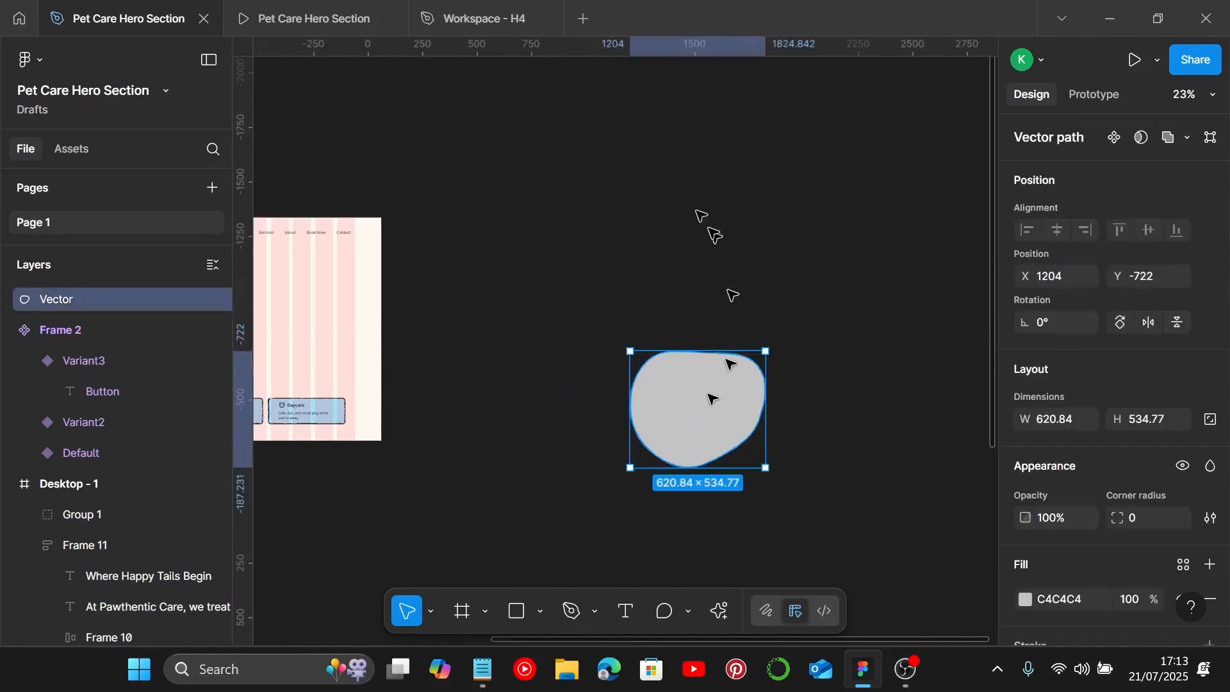
# Step: Generate and insert a new low-complexity blob with the Blobs plugin
pyautogui.rightClick(679, 199)
pyautogui.moveTo(745, 351)
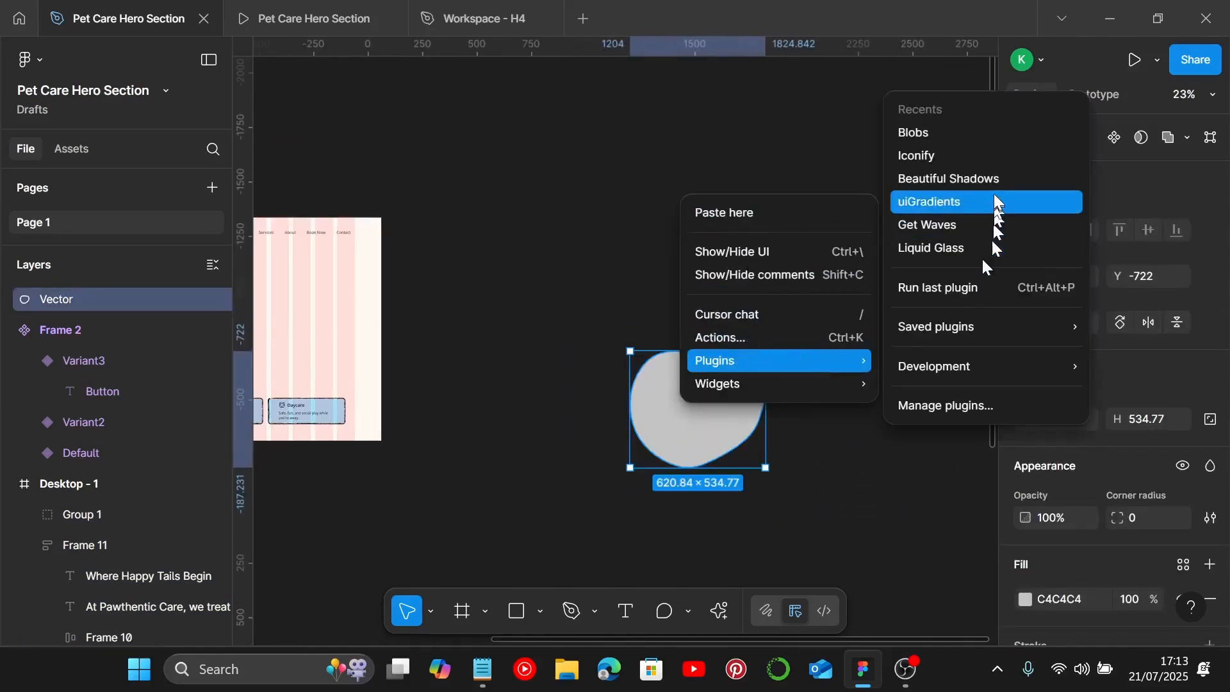
pyautogui.click(978, 133)
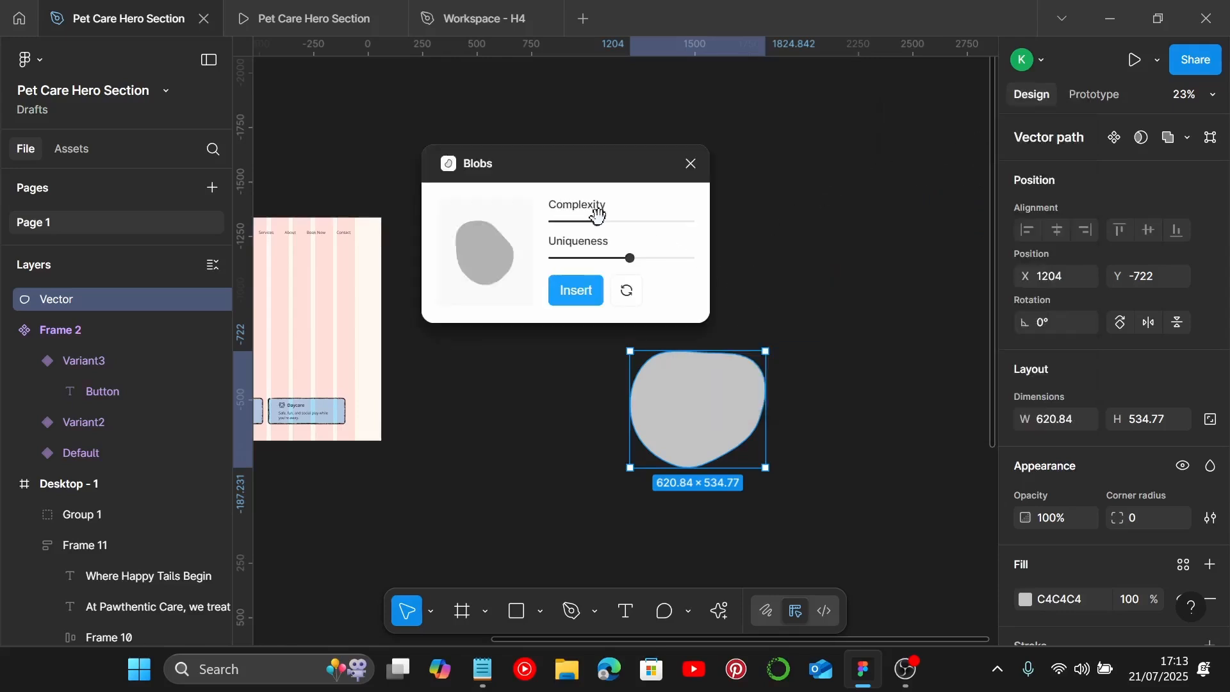
pyautogui.moveTo(593, 224)
pyautogui.mouseDown()
pyautogui.moveTo(565, 222)
pyautogui.moveTo(596, 224)
pyautogui.mouseUp()
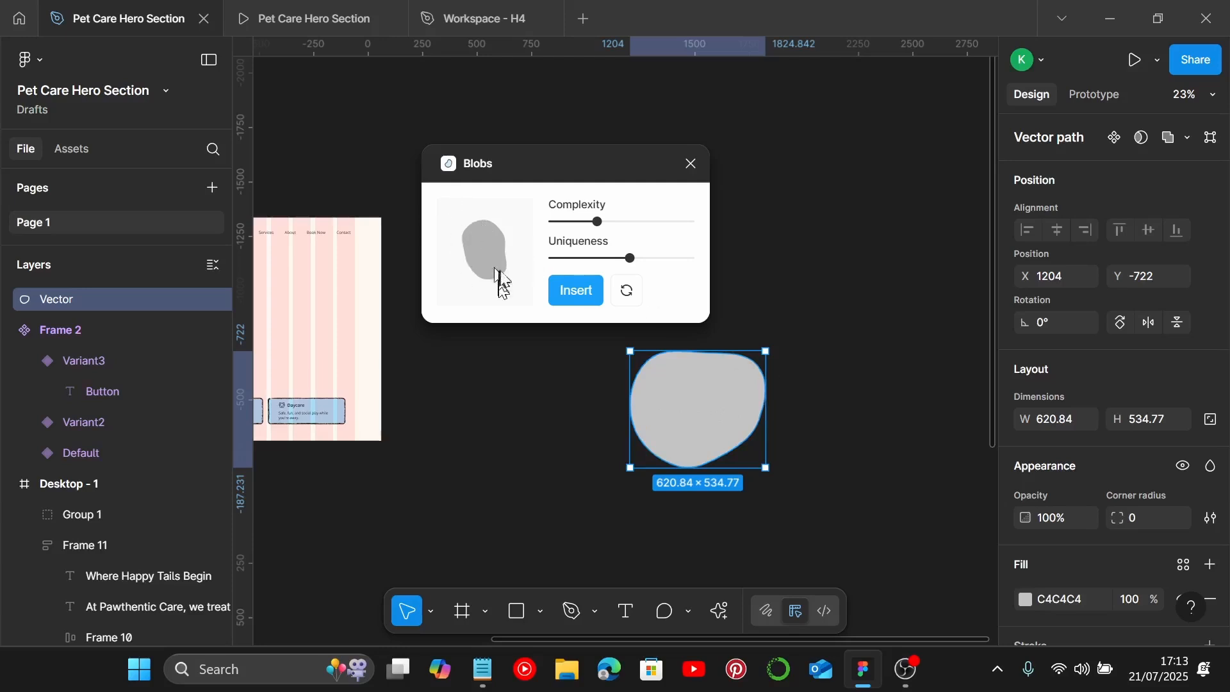
pyautogui.moveTo(628, 256); pyautogui.dragTo(567, 223)
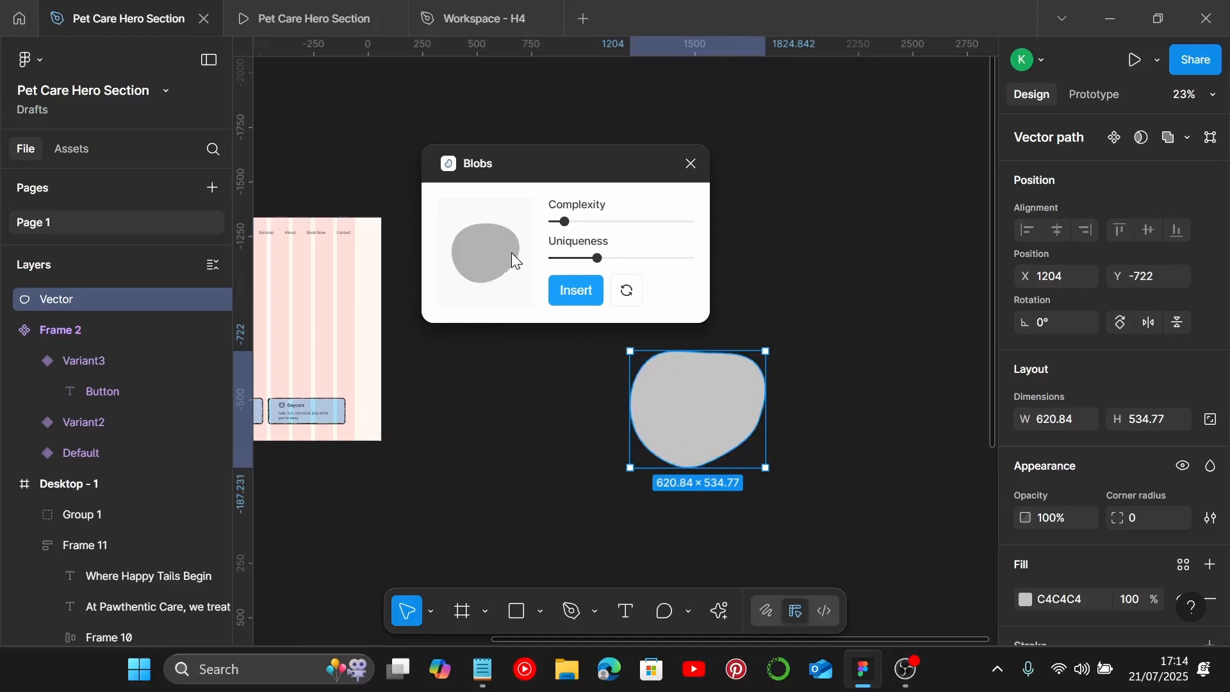
pyautogui.click(578, 294)
pyautogui.click(689, 164)
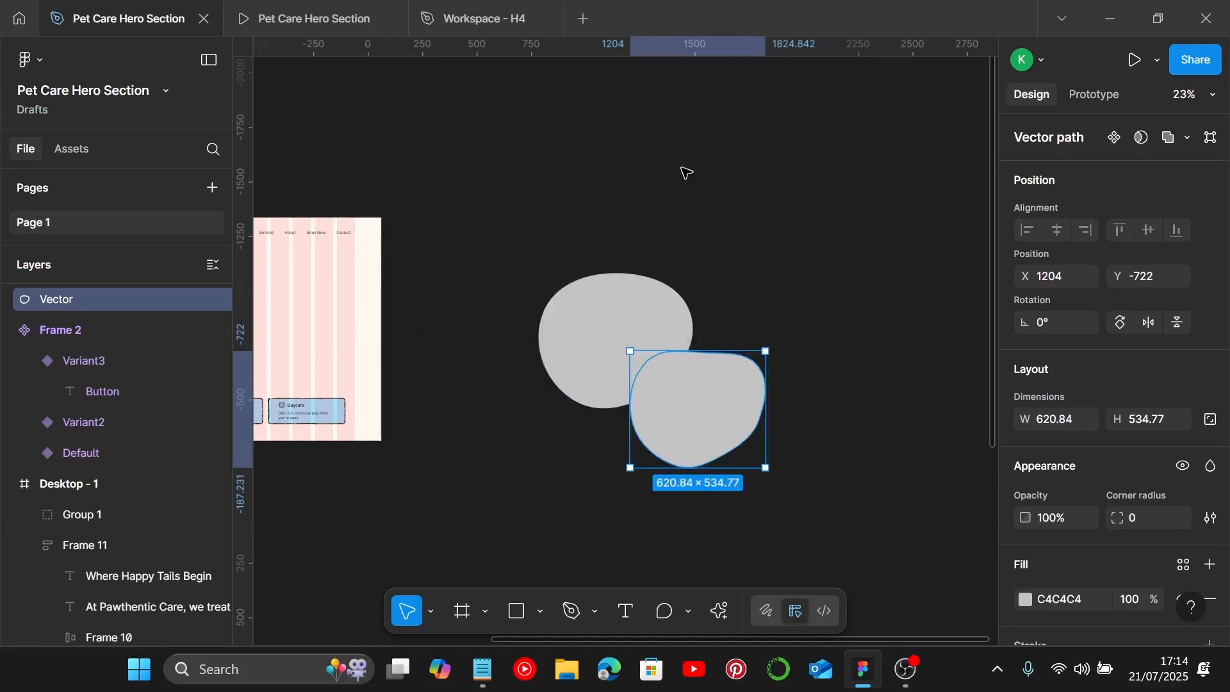
# Step: Select the newly inserted blob, nudge it, and delete it
pyautogui.click(572, 325)
pyautogui.moveTo(575, 324); pyautogui.dragTo(543, 244)
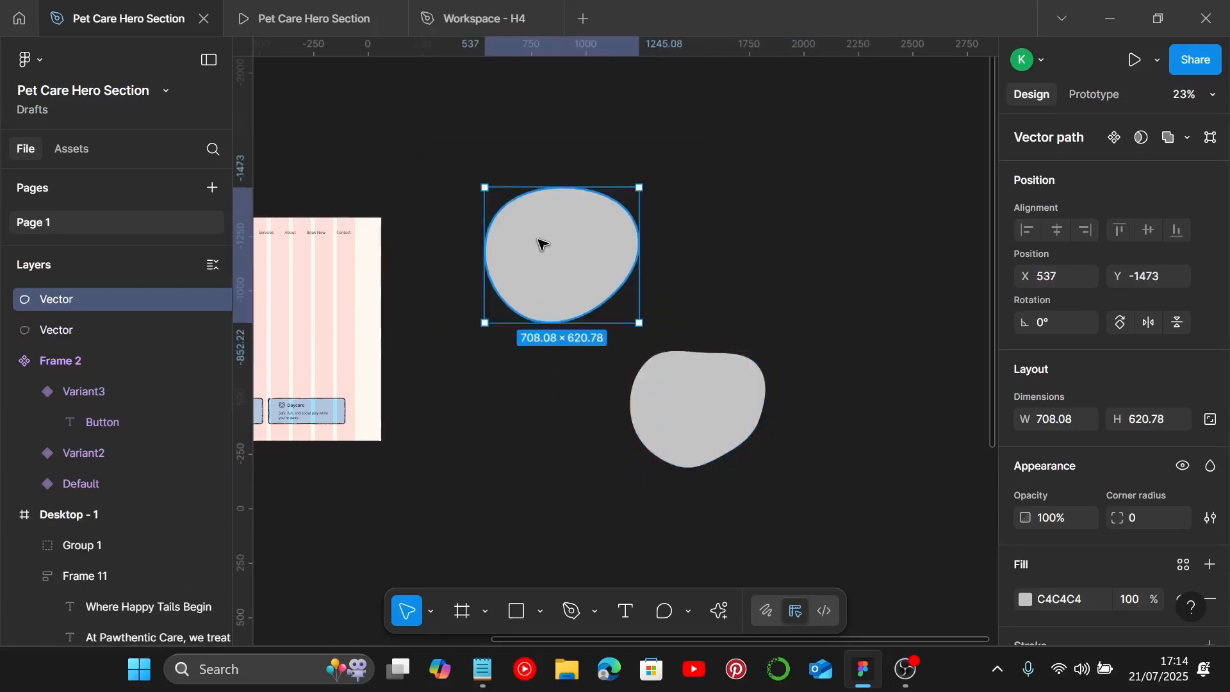
pyautogui.press('Delete')
# Step: Place a copy of the blob inside the Desktop frame's right half at about x 699, y 224
pyautogui.click(709, 413)
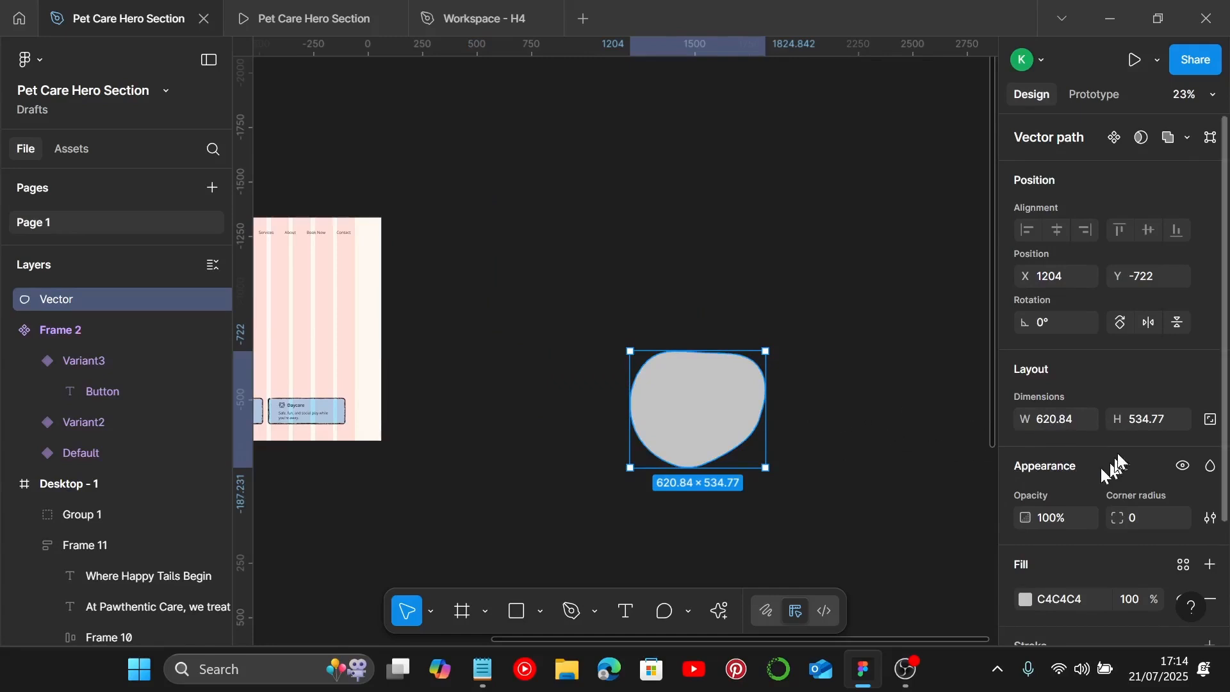
pyautogui.scroll(5, 859, 404)
pyautogui.scroll(-5, 688, 401)
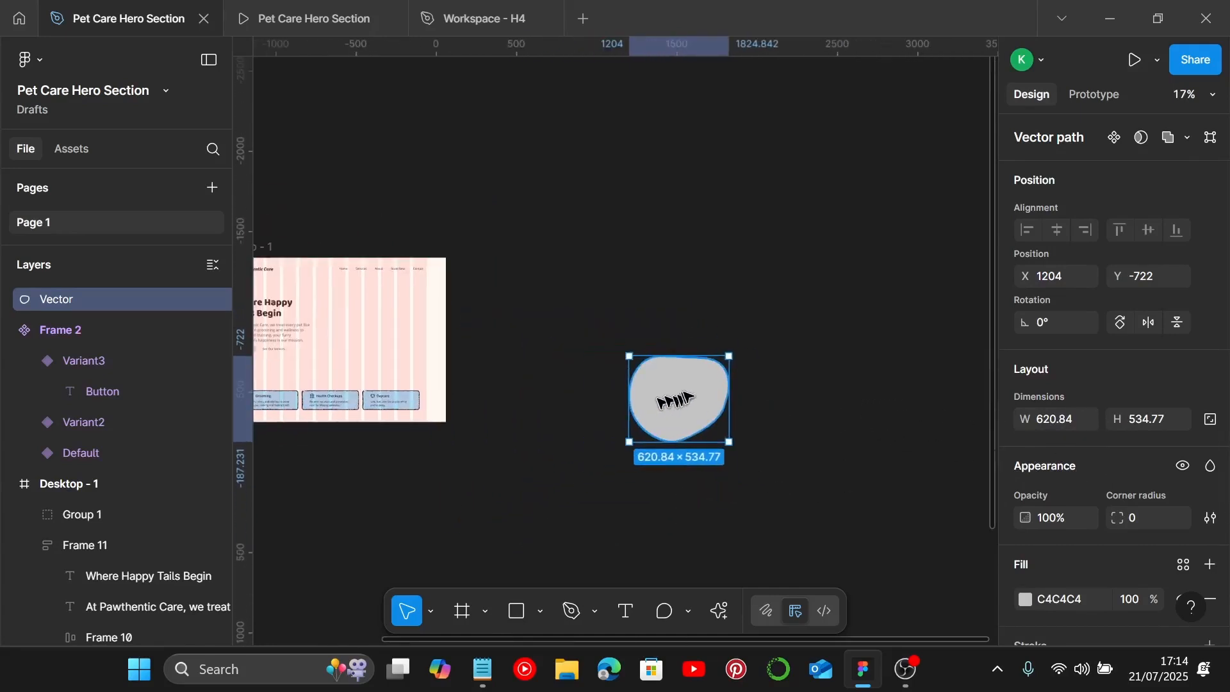
pyautogui.hscroll(-3, 673, 406)
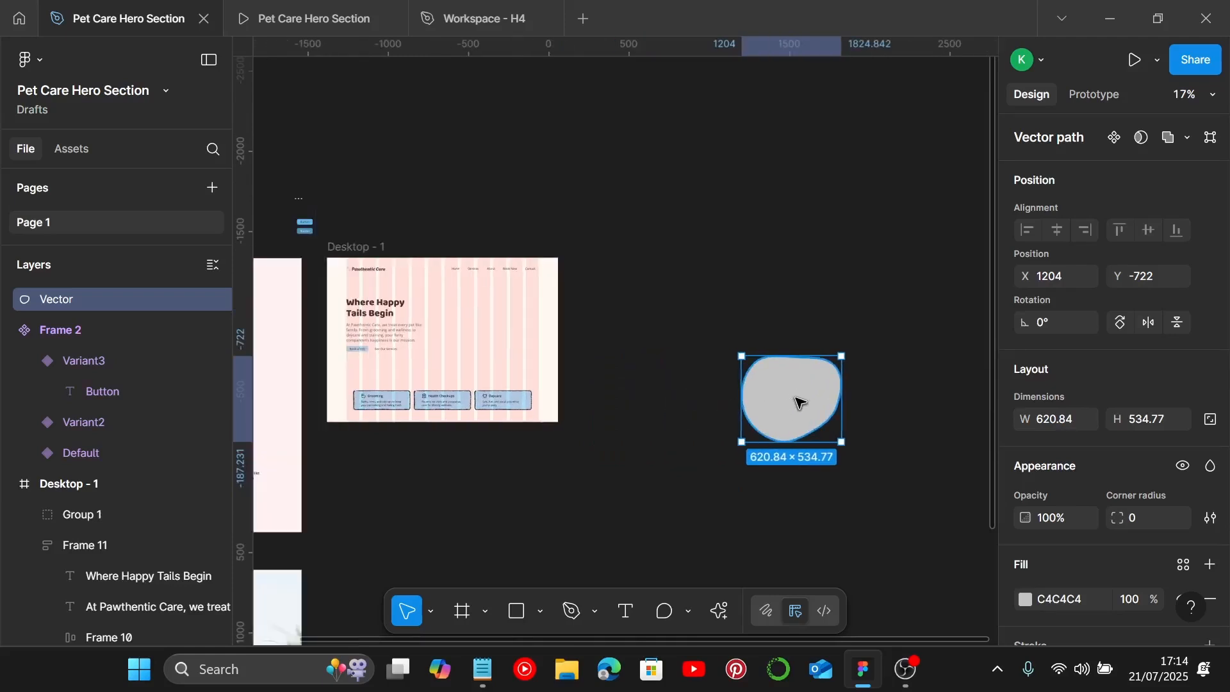
pyautogui.moveTo(801, 401); pyautogui.dragTo(505, 340)
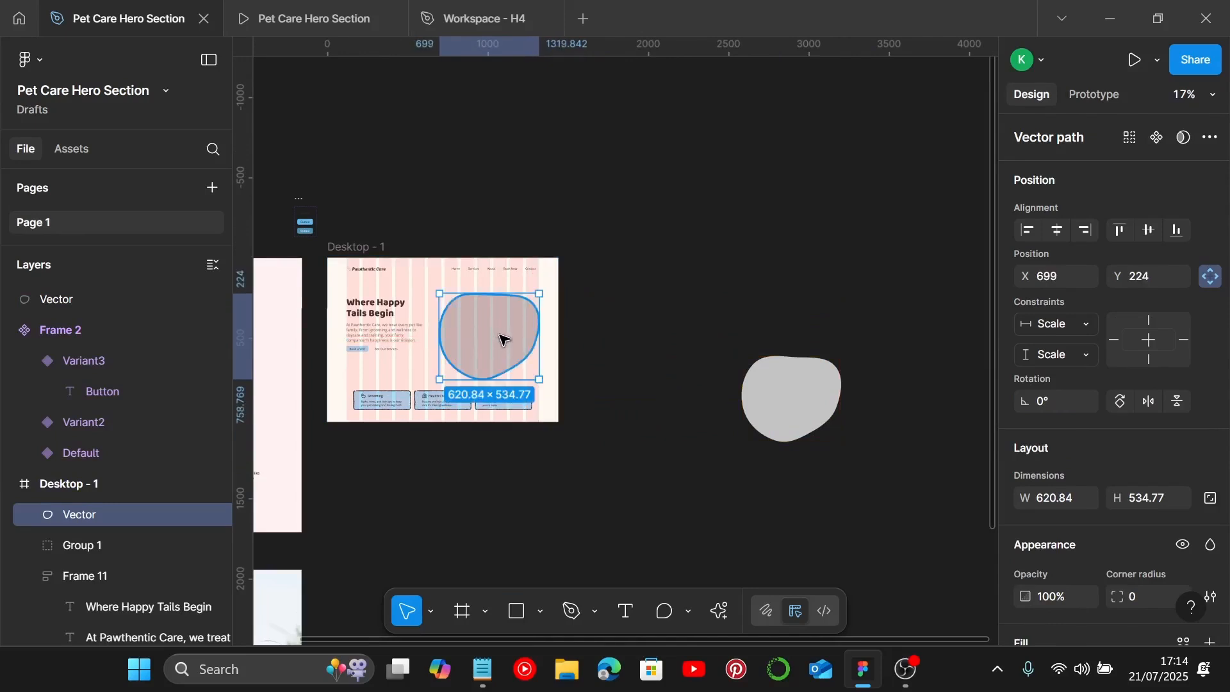
# Step: Move the transparent two-dog photo just below the blob beside the frame
pyautogui.click(833, 408)
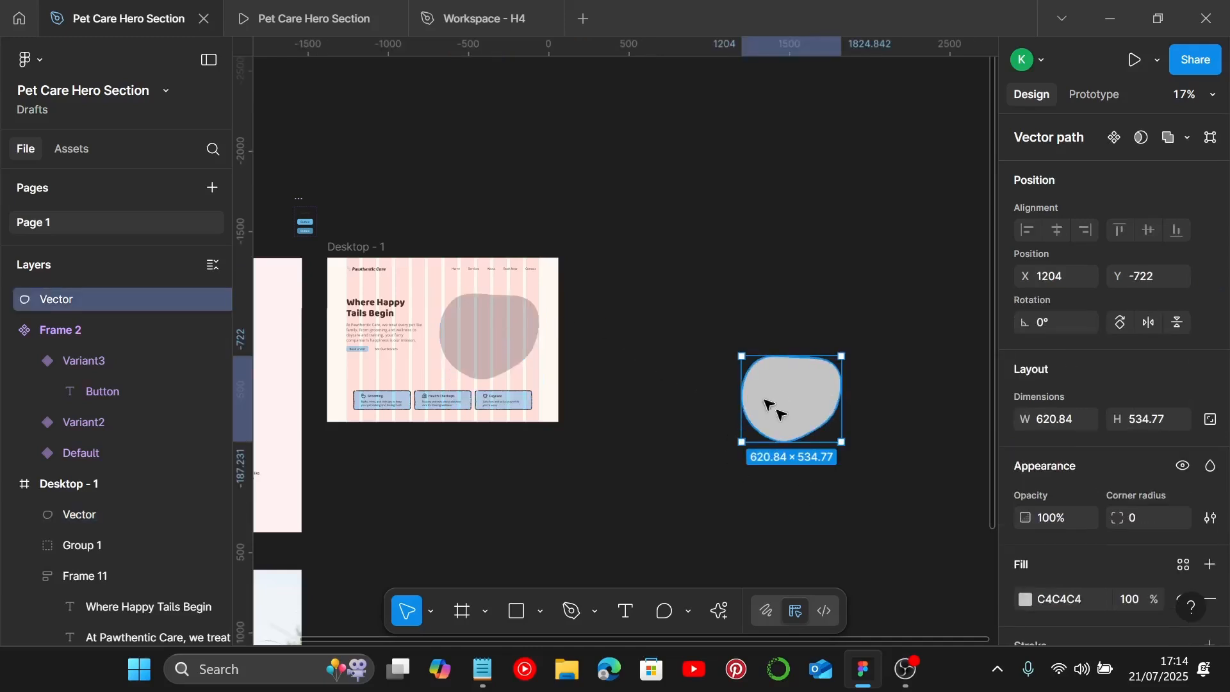
pyautogui.scroll(-4, 848, 406)
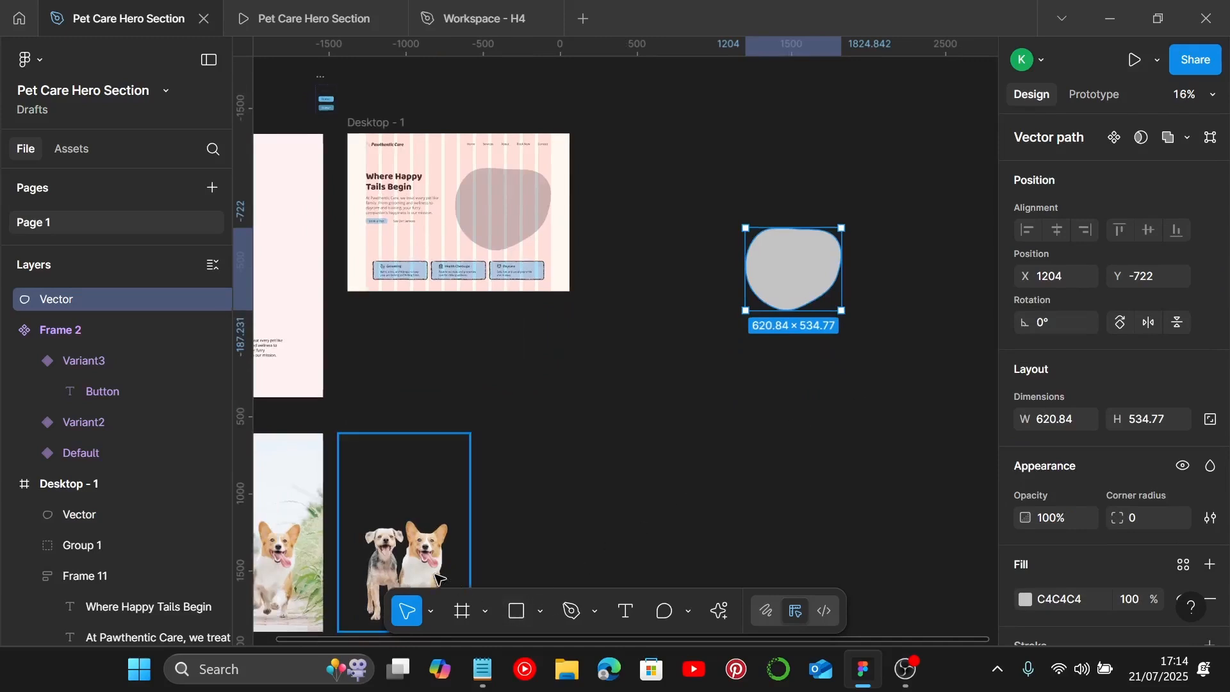
pyautogui.click(410, 567)
pyautogui.moveTo(387, 561); pyautogui.dragTo(774, 476)
pyautogui.hotkey('ctrl', 'z')
pyautogui.moveTo(410, 564); pyautogui.dragTo(827, 384)
pyautogui.scroll(3, 823, 375)
pyautogui.scroll(2, 823, 373)
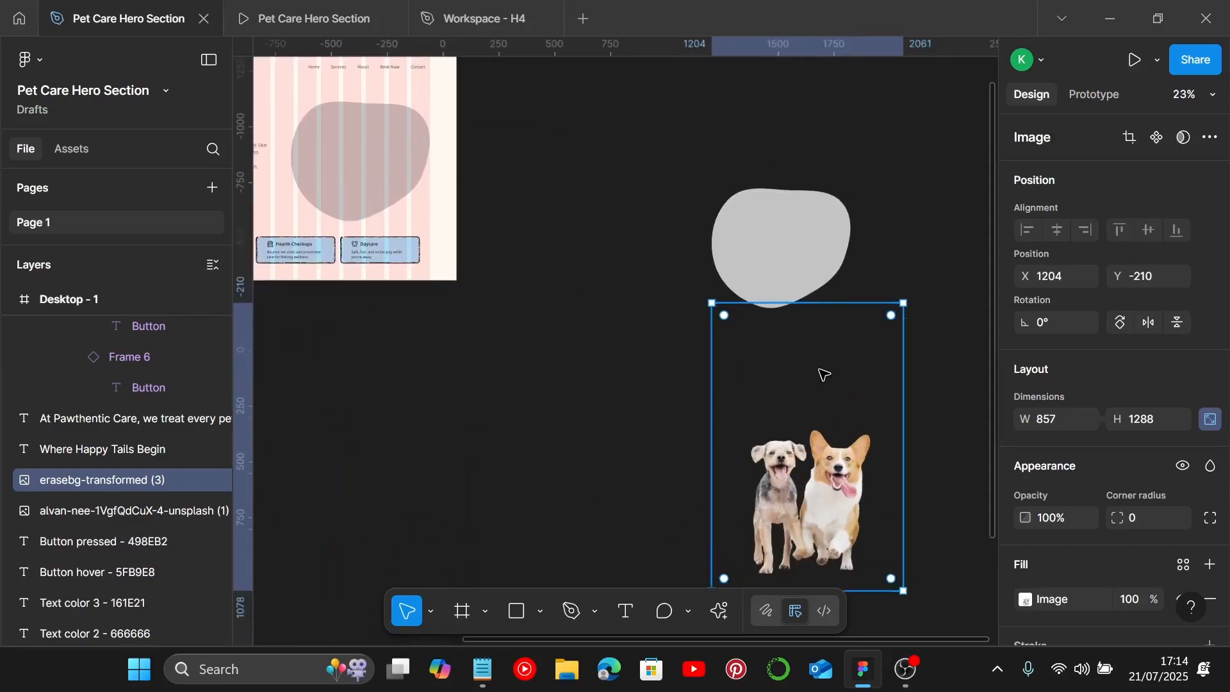
# Step: Position the dog photo over the blob and bring it in front of the blob
pyautogui.click(781, 256)
pyautogui.scroll(1, 781, 259)
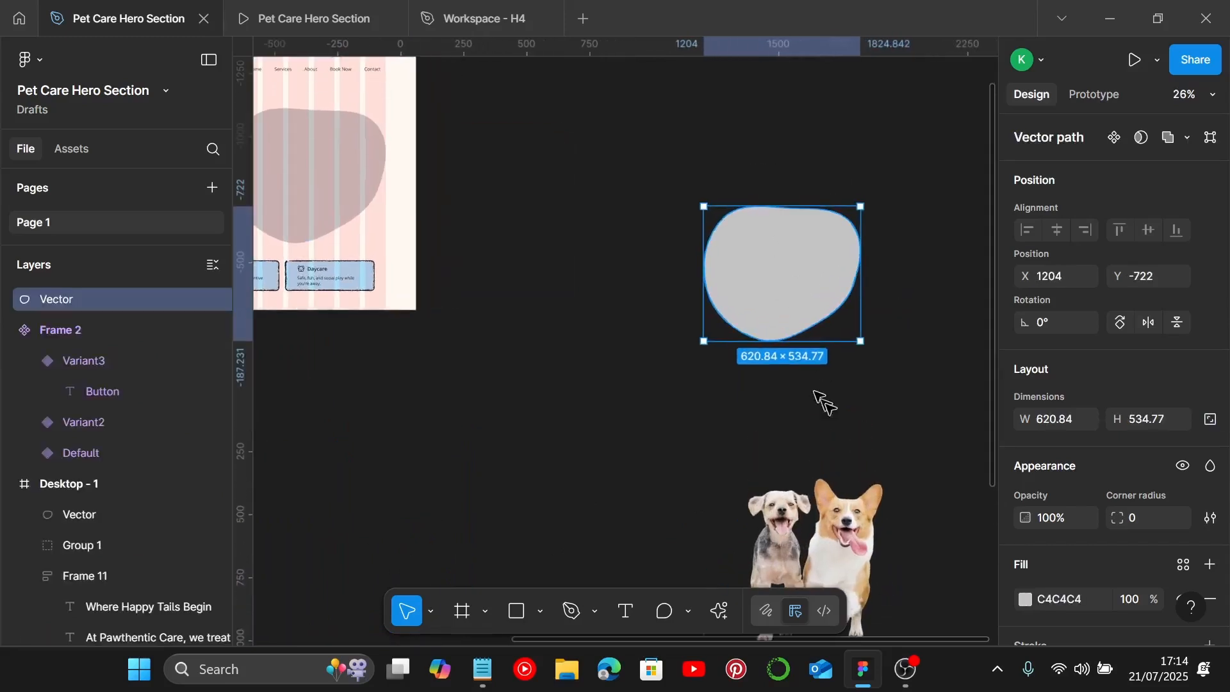
pyautogui.click(852, 522)
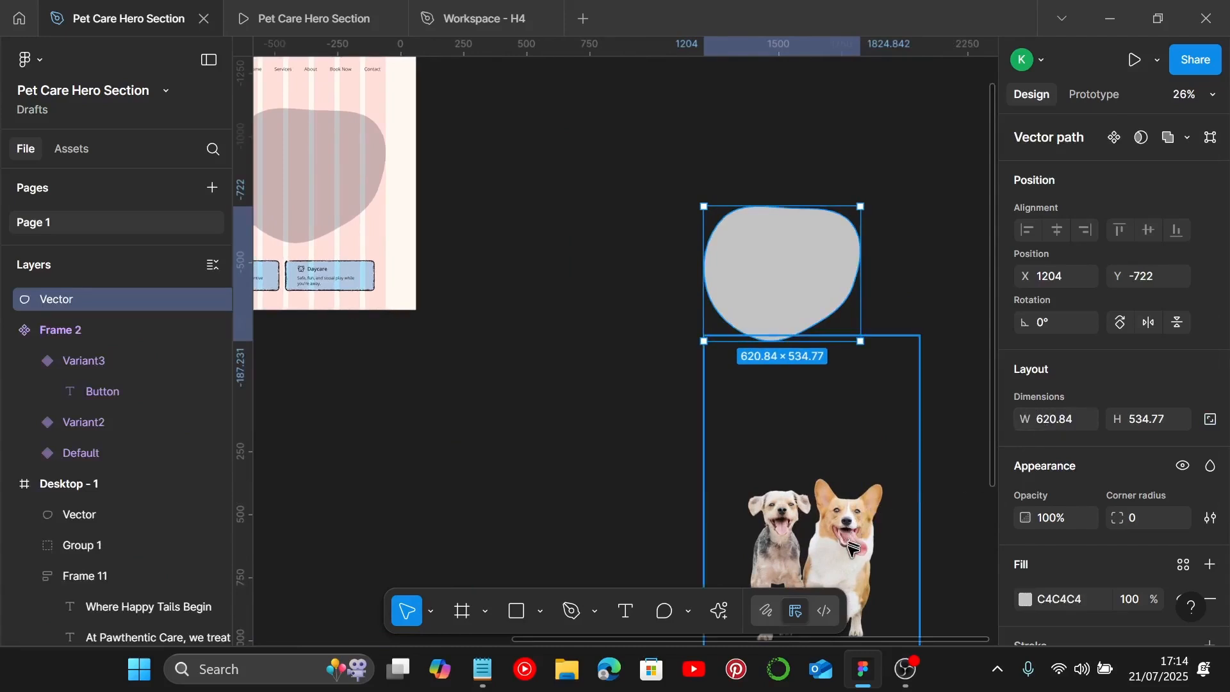
pyautogui.moveTo(862, 546); pyautogui.dragTo(826, 308)
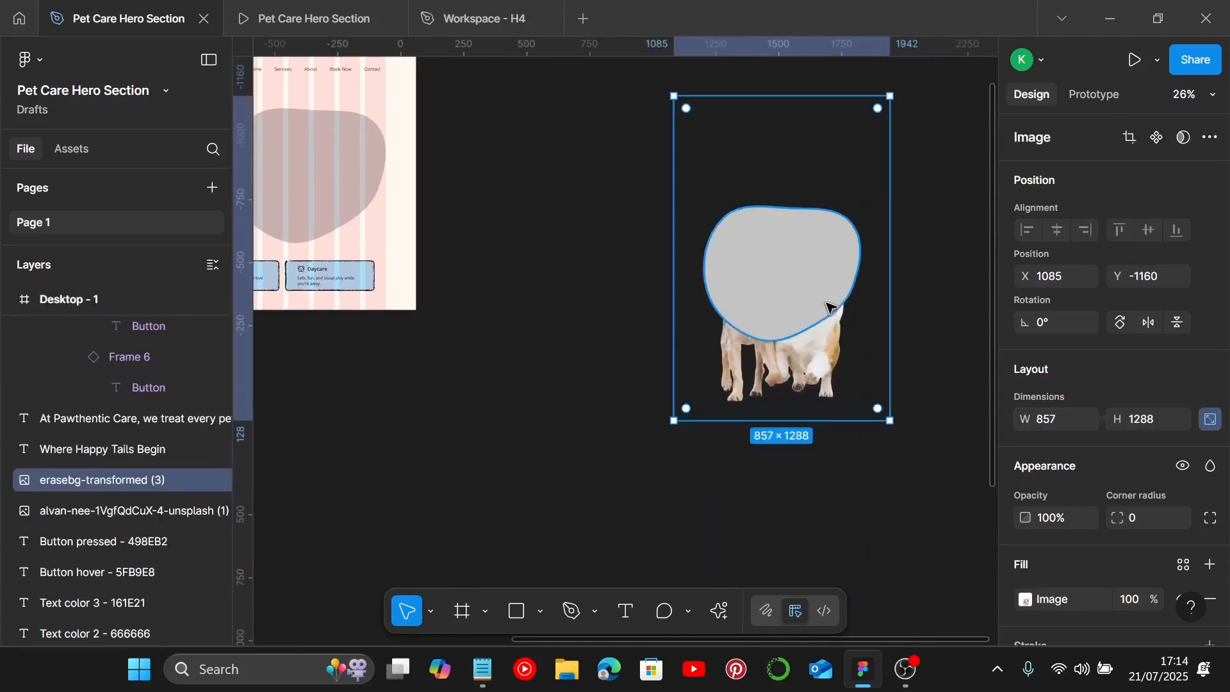
pyautogui.press(']')
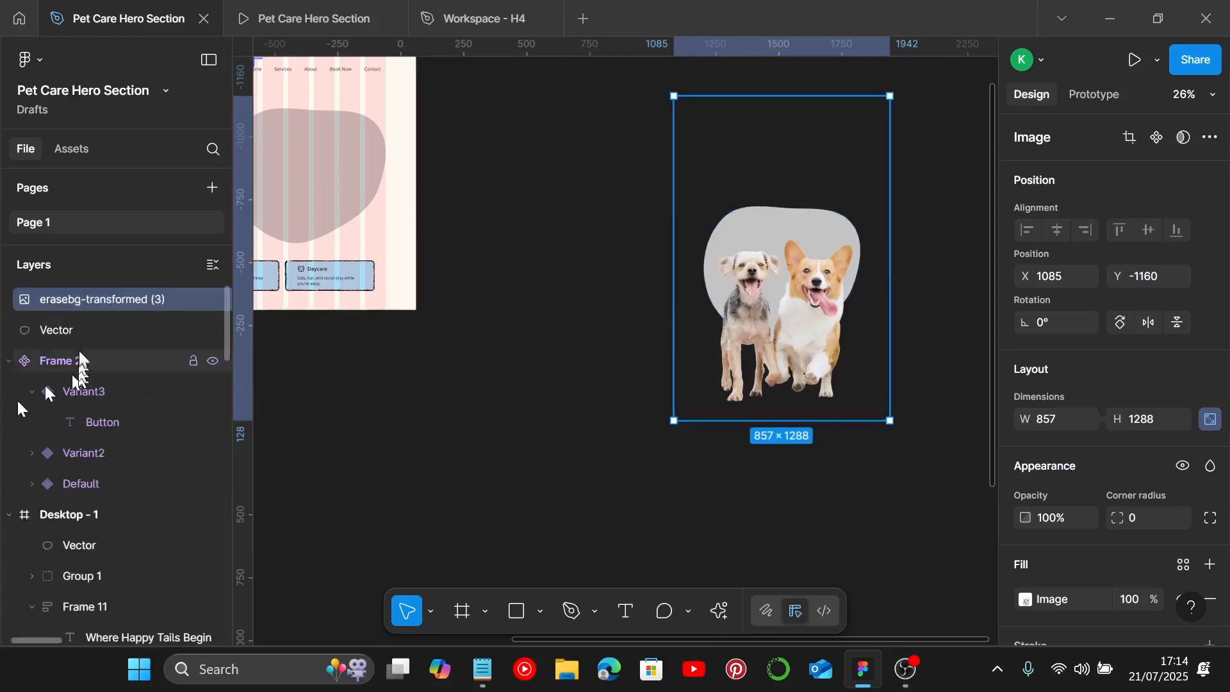
# Step: Duplicate the blob layer beneath the dog photo
pyautogui.click(83, 333)
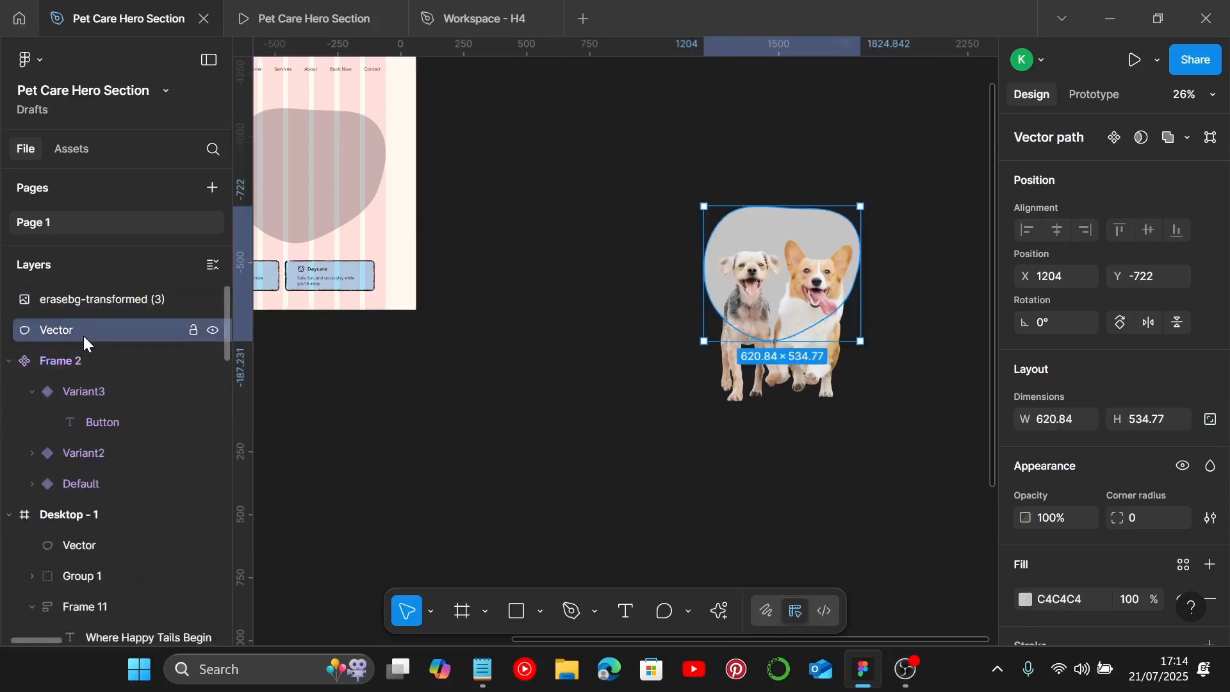
pyautogui.hotkey('ctrl', 'd')
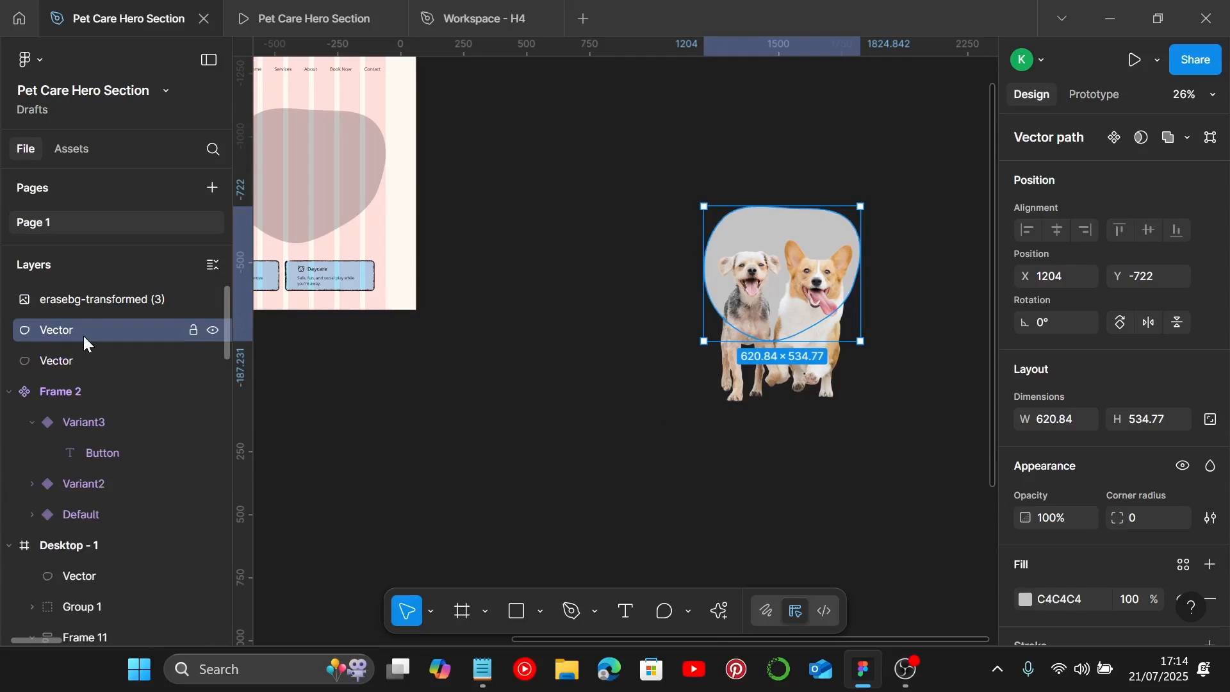
pyautogui.click(58, 363)
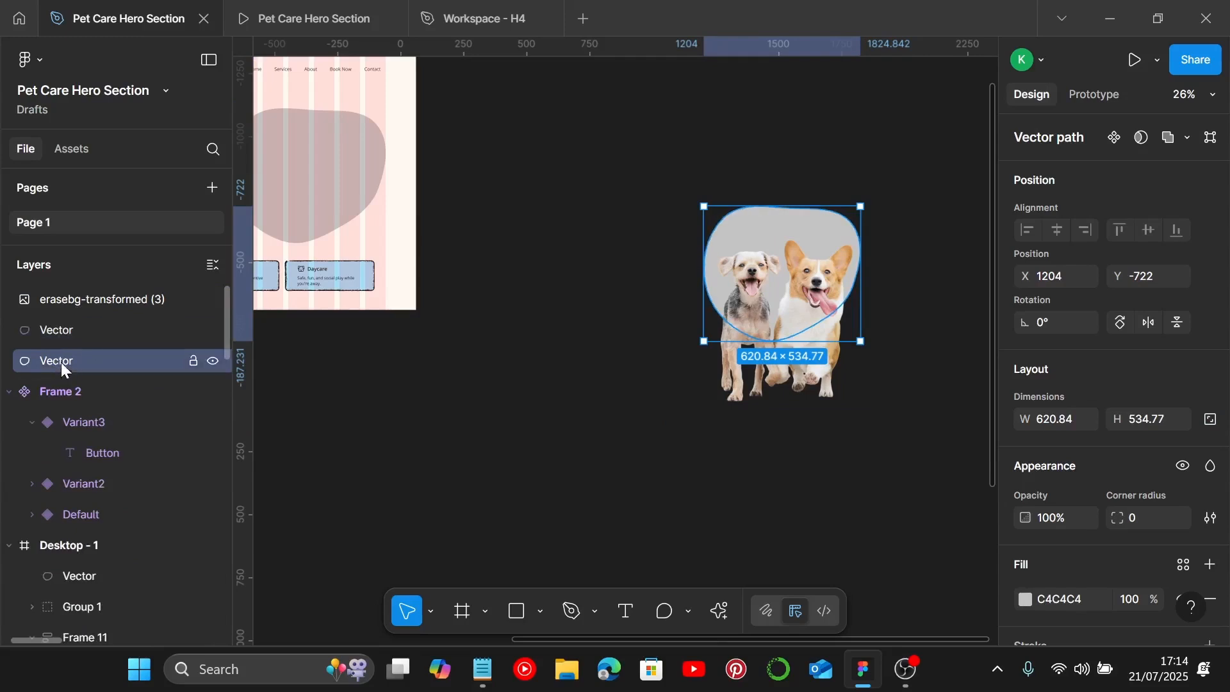
pyautogui.click(89, 340)
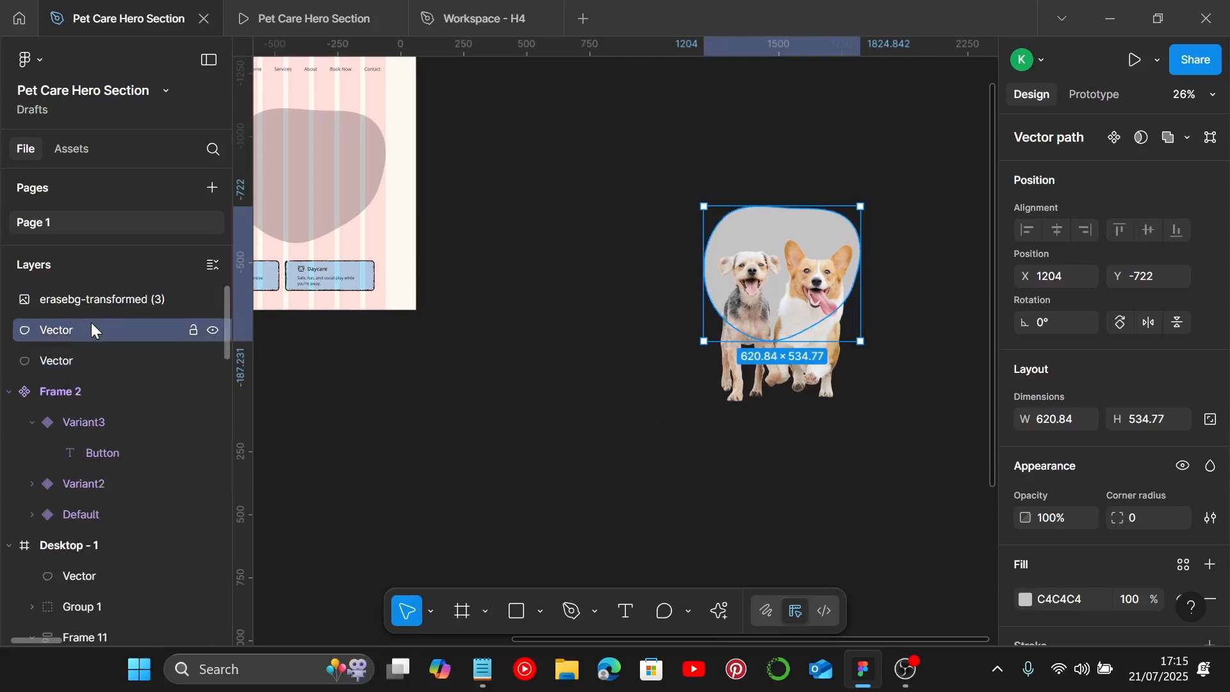
# Step: Select the dog photo with the blob and intersect them to clip the photo into the blob shape
pyautogui.keyDown('shift'); pyautogui.click(129, 305); pyautogui.keyUp('shift')
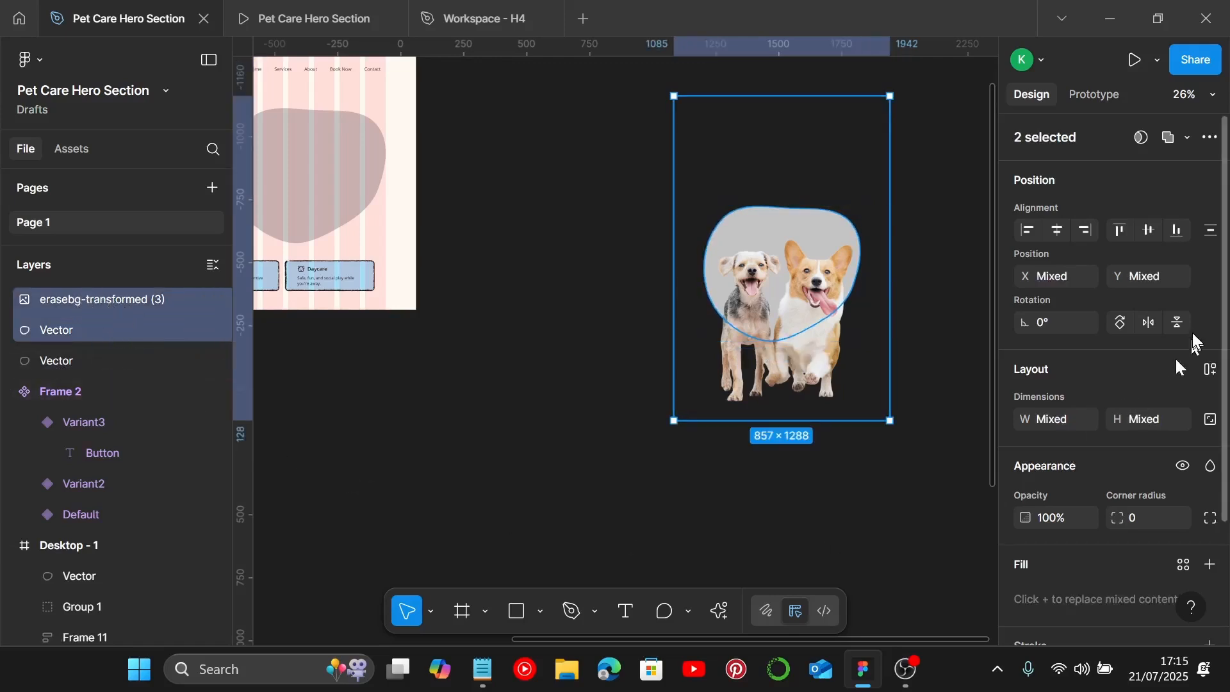
pyautogui.click(1189, 138)
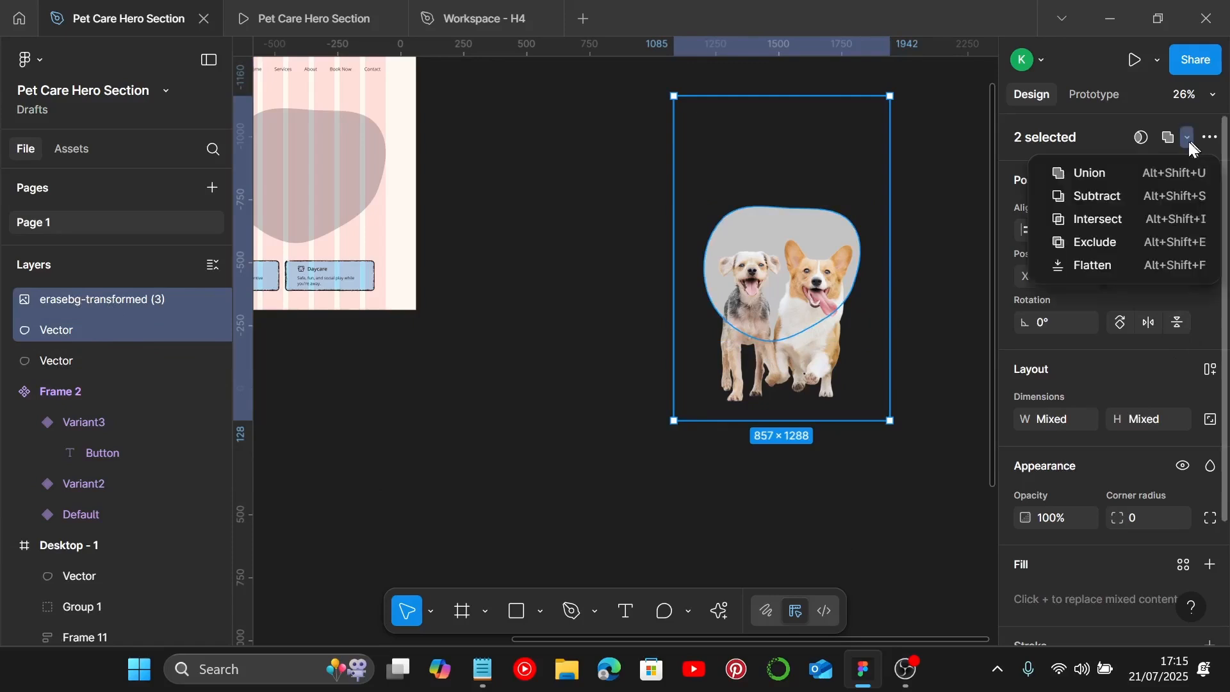
pyautogui.click(1121, 218)
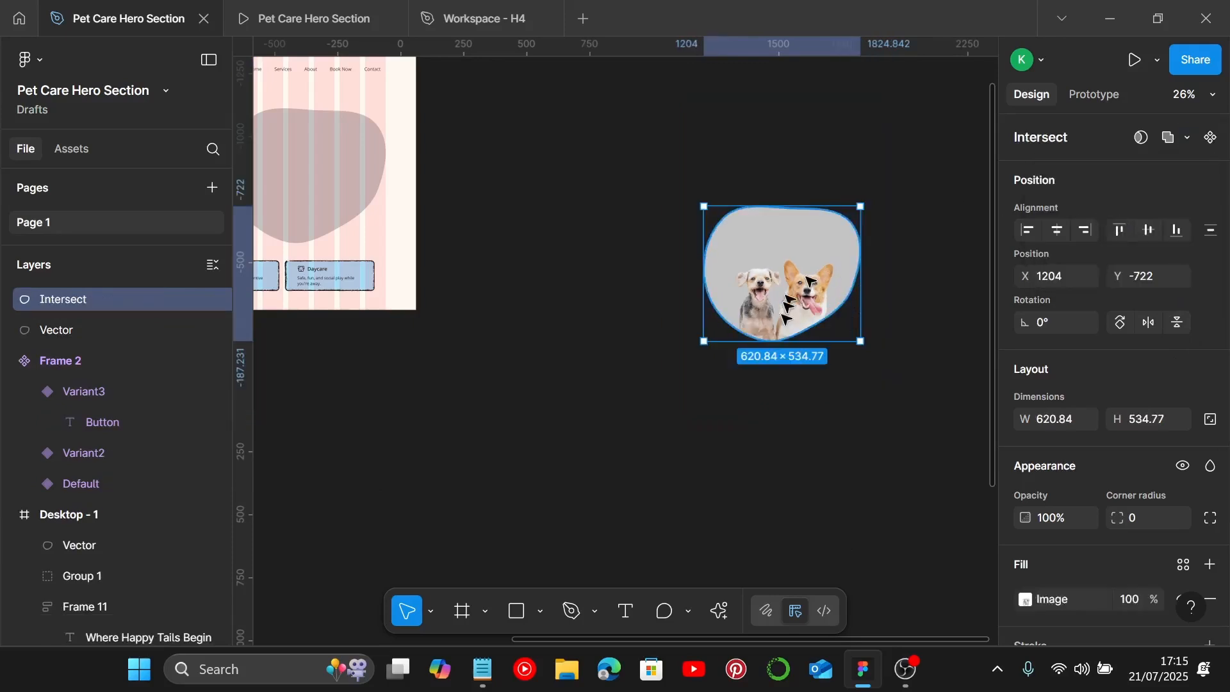
# Step: Set the clipped photo's image fill to Crop and resize and reposition the crop so the dogs fill the blob better
pyautogui.scroll(-3, 1152, 530)
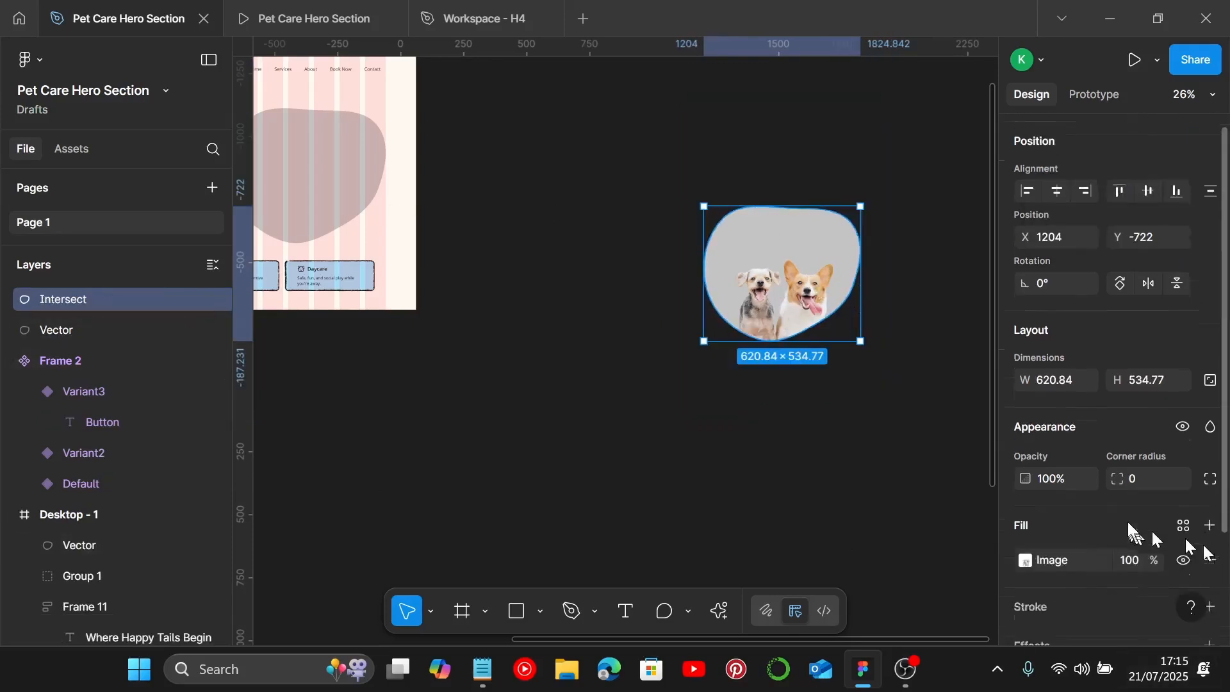
pyautogui.click(1027, 454)
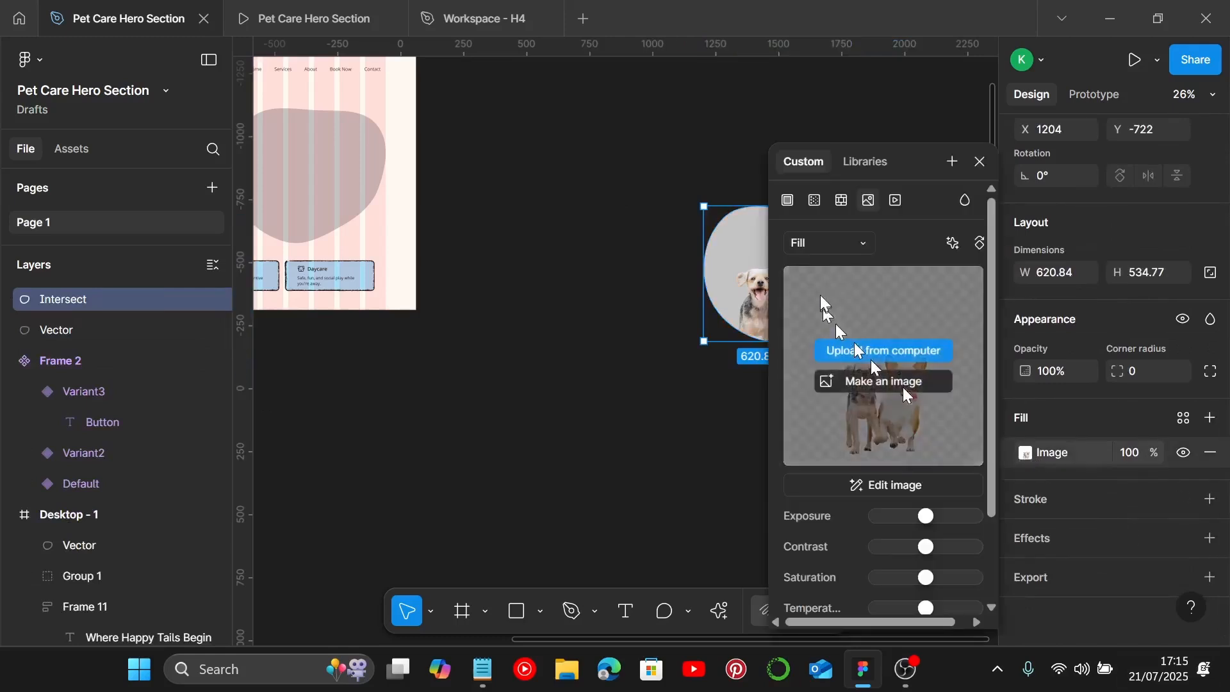
pyautogui.click(847, 242)
pyautogui.click(846, 290)
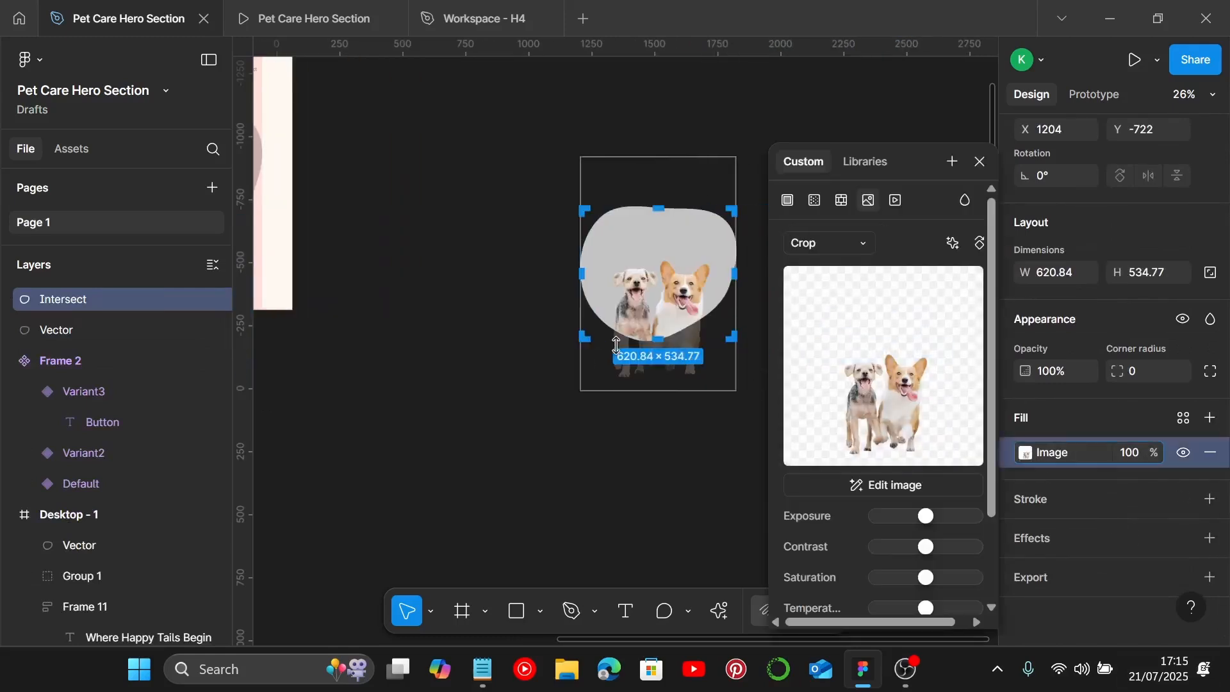
pyautogui.scroll(-2, 667, 192)
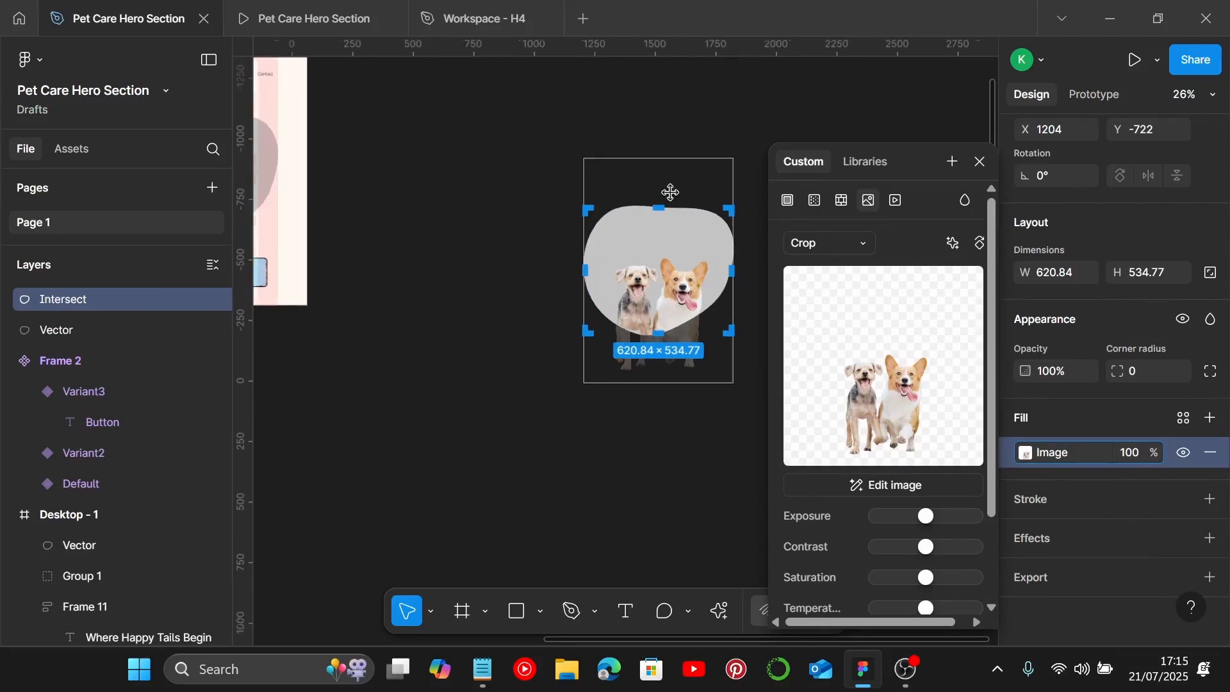
pyautogui.scroll(2, 670, 194)
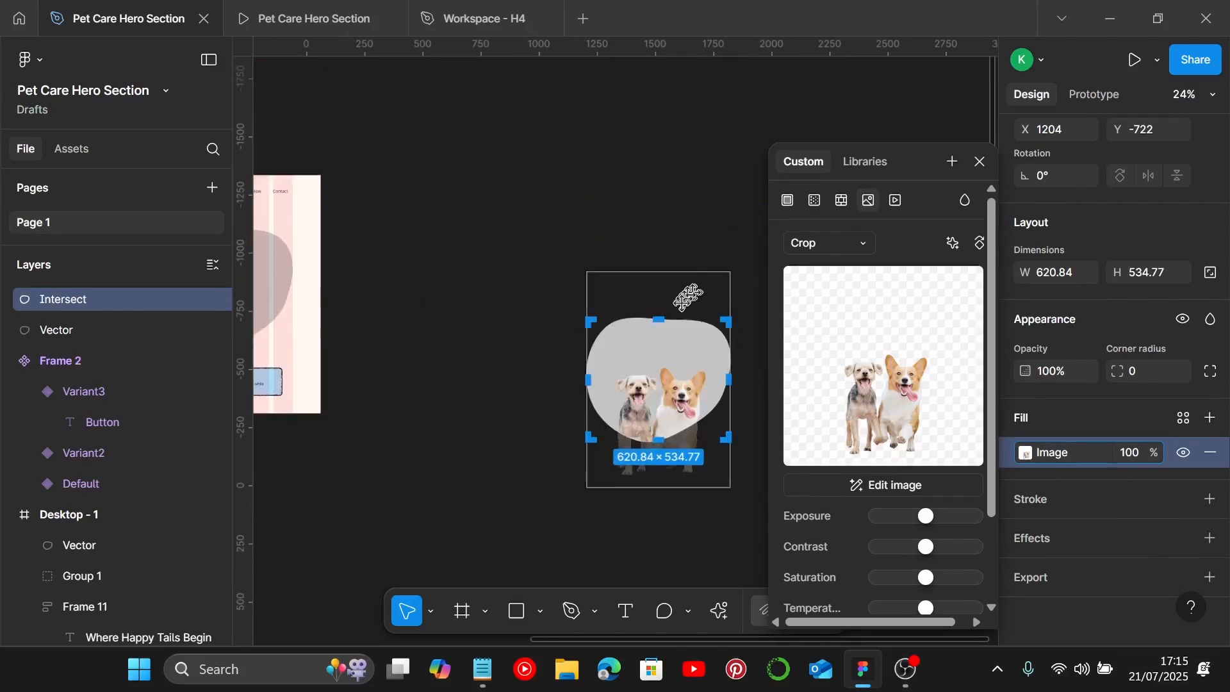
pyautogui.moveTo(675, 277); pyautogui.dragTo(674, 221)
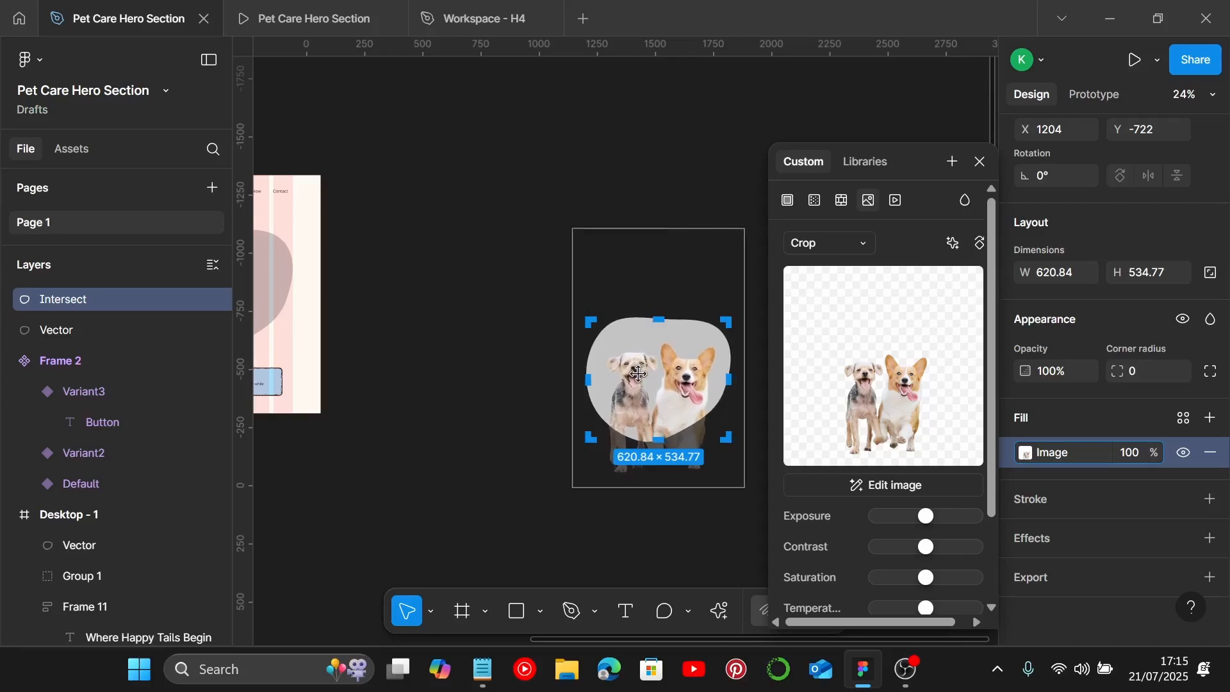
pyautogui.scroll(3, 641, 374)
pyautogui.moveTo(657, 371); pyautogui.dragTo(658, 397)
pyautogui.moveTo(705, 116); pyautogui.dragTo(712, 53)
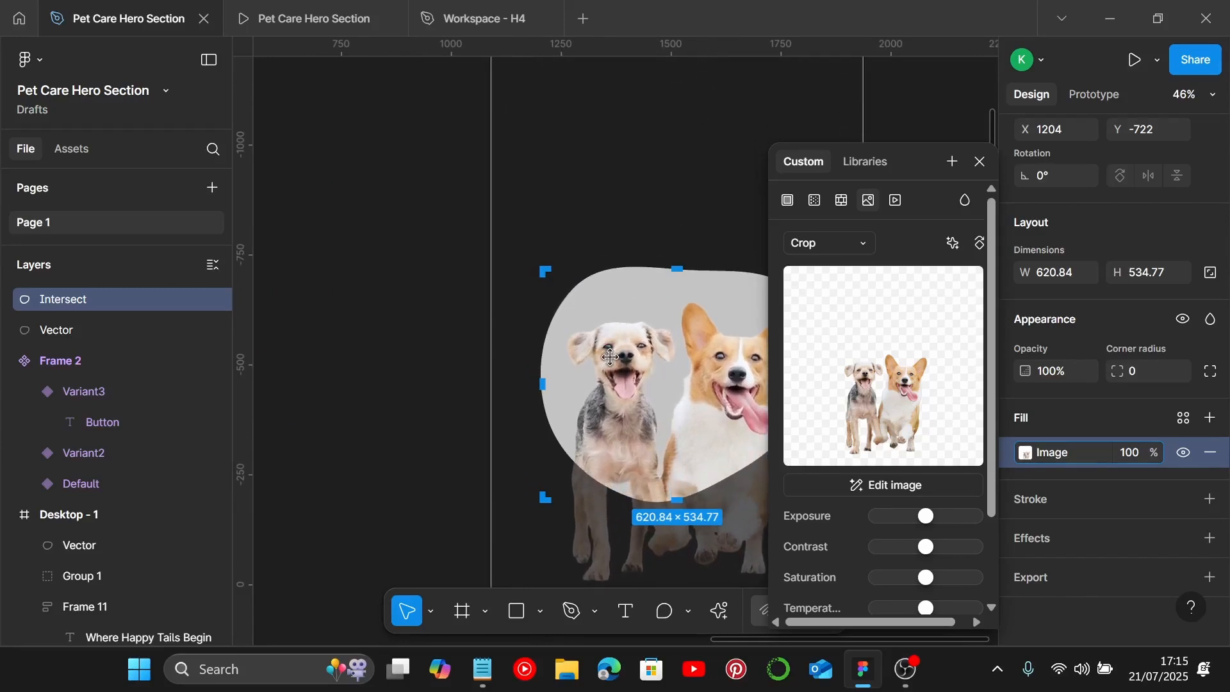
pyautogui.hscroll(1, 611, 357)
pyautogui.moveTo(661, 412); pyautogui.dragTo(666, 429)
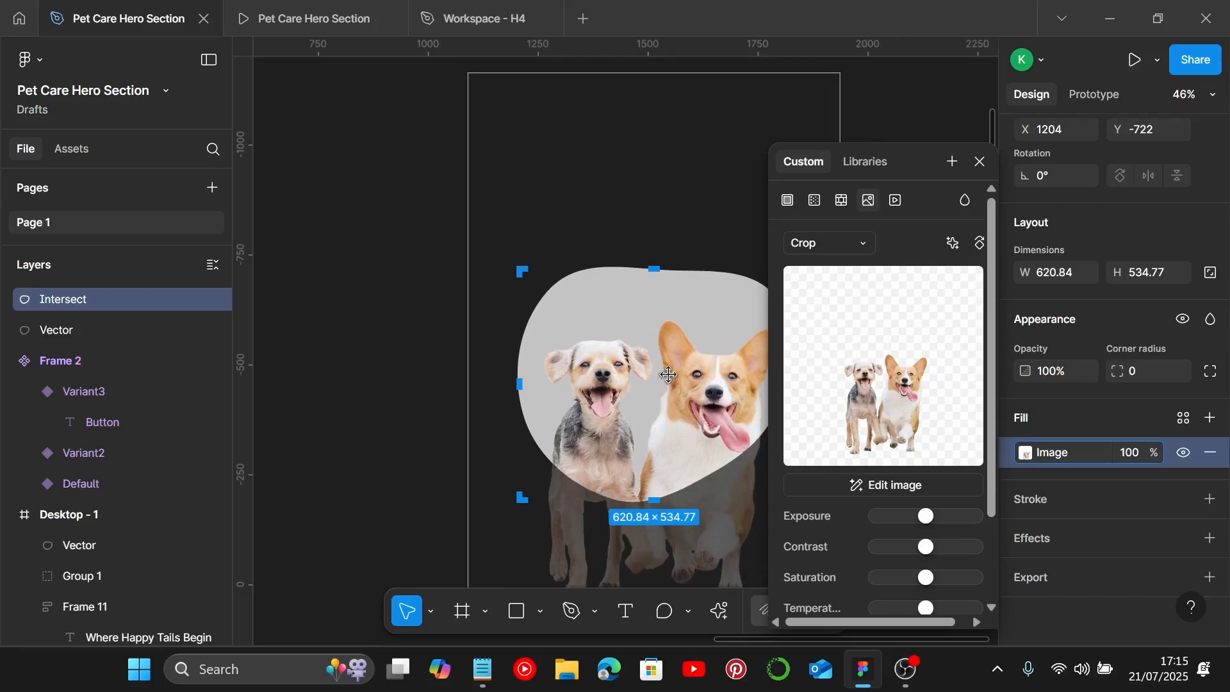
pyautogui.moveTo(720, 77); pyautogui.dragTo(720, 85)
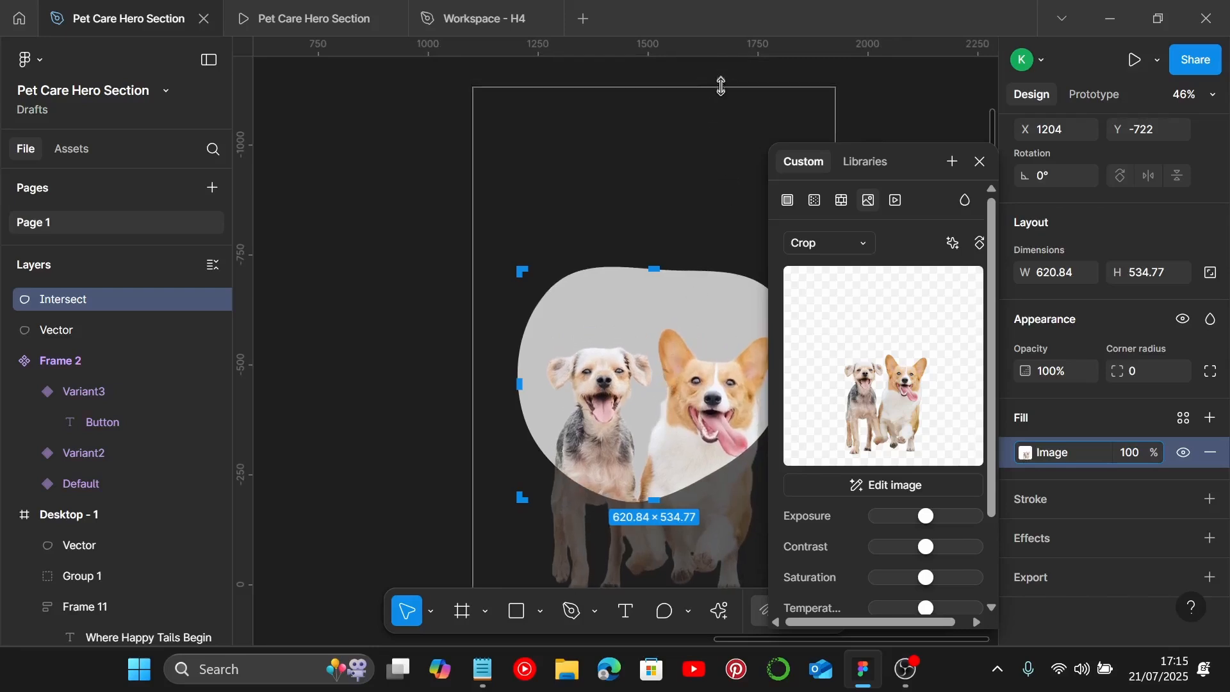
pyautogui.moveTo(649, 431); pyautogui.dragTo(649, 426)
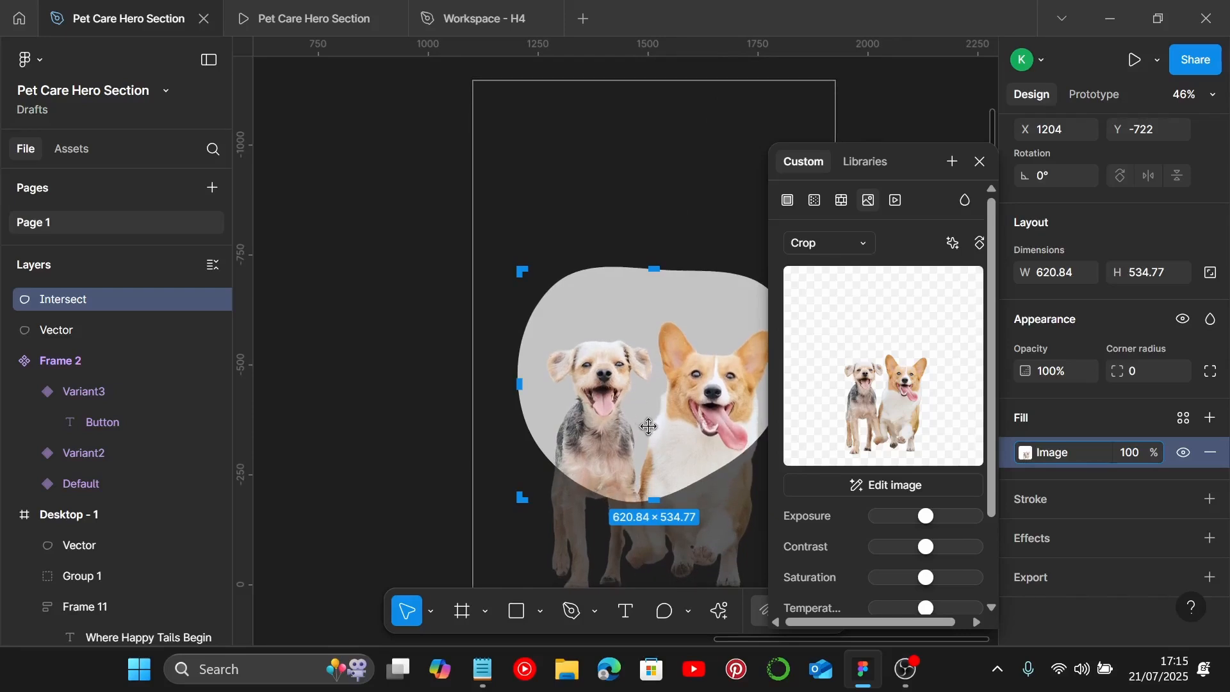
pyautogui.moveTo(647, 427); pyautogui.dragTo(643, 427)
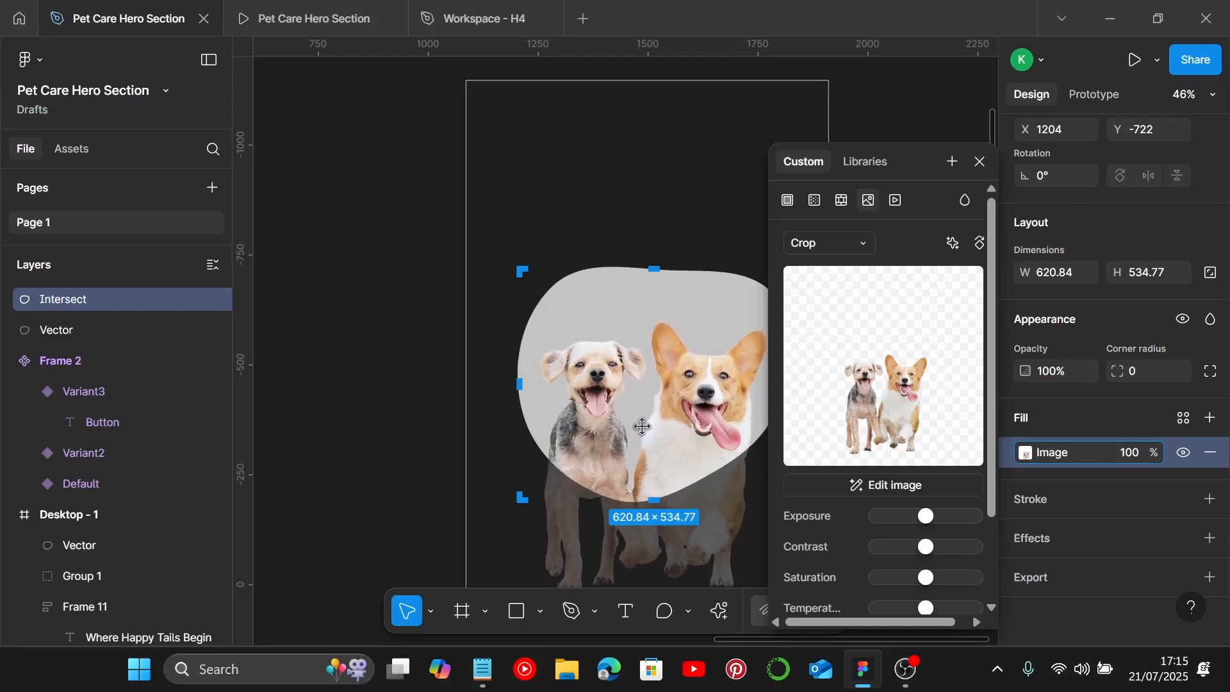
pyautogui.click(983, 164)
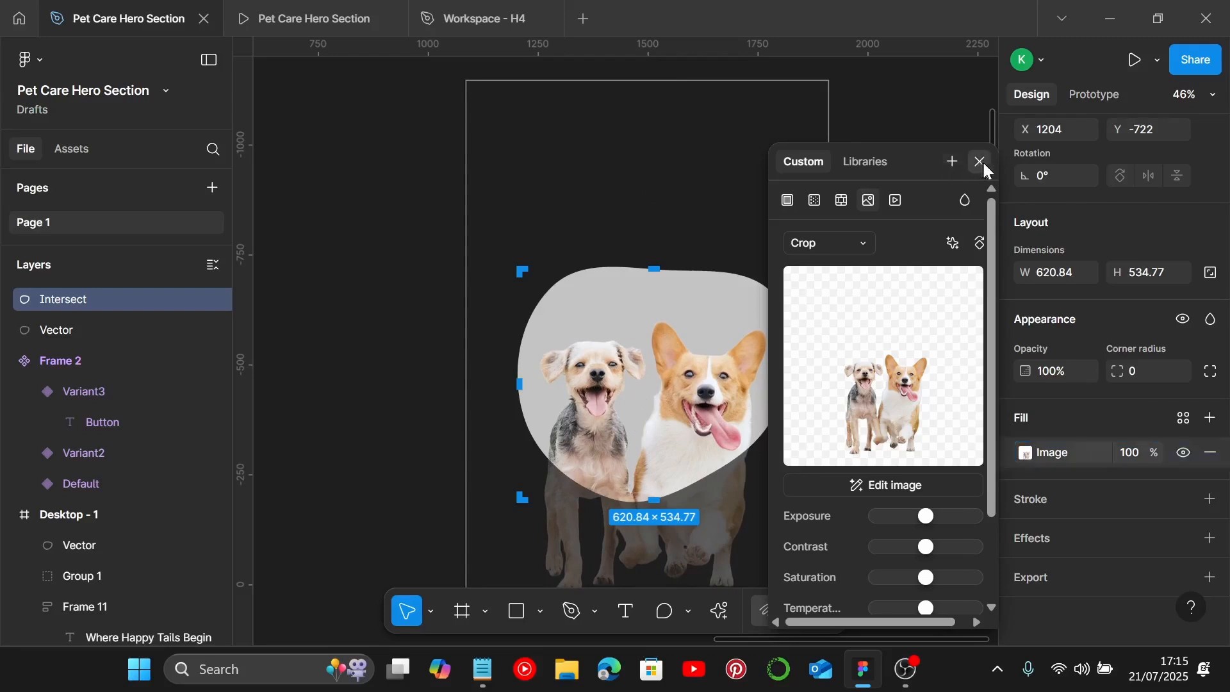
pyautogui.click(885, 357)
pyautogui.keyDown('ctrl'); pyautogui.scroll(-3, 885, 359); pyautogui.keyUp('ctrl')
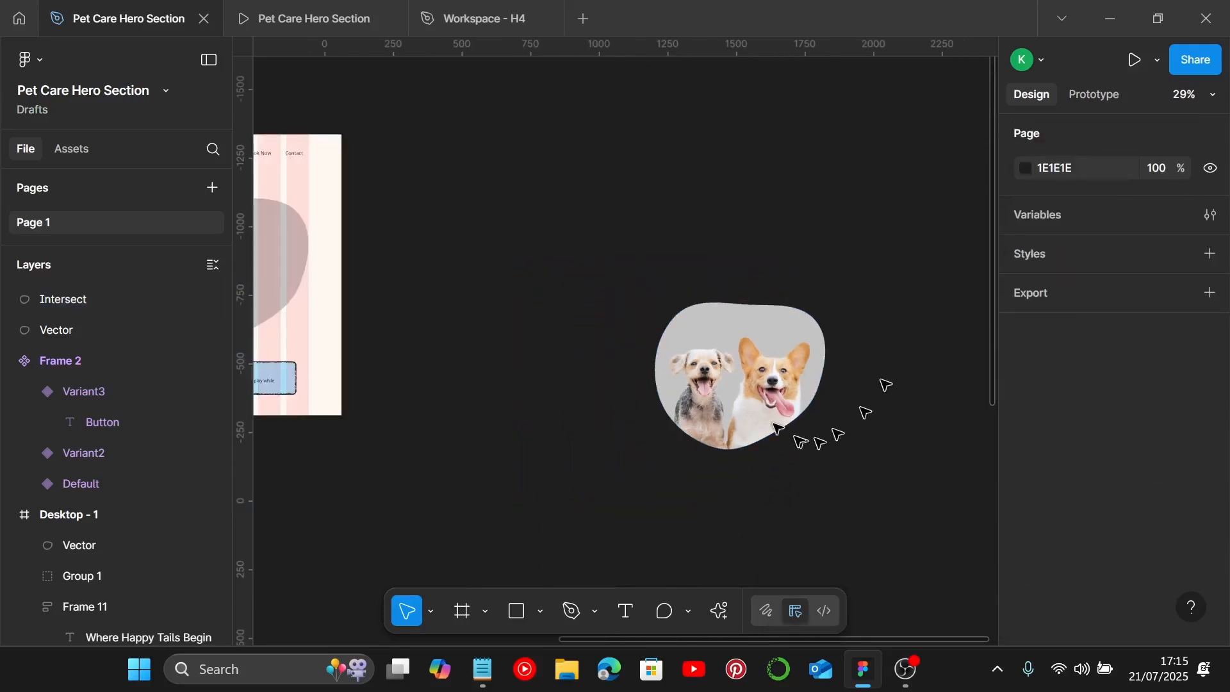
# Step: Fill the duplicate blob behind the photo with the light blue colour from the page swatches
pyautogui.click(713, 324)
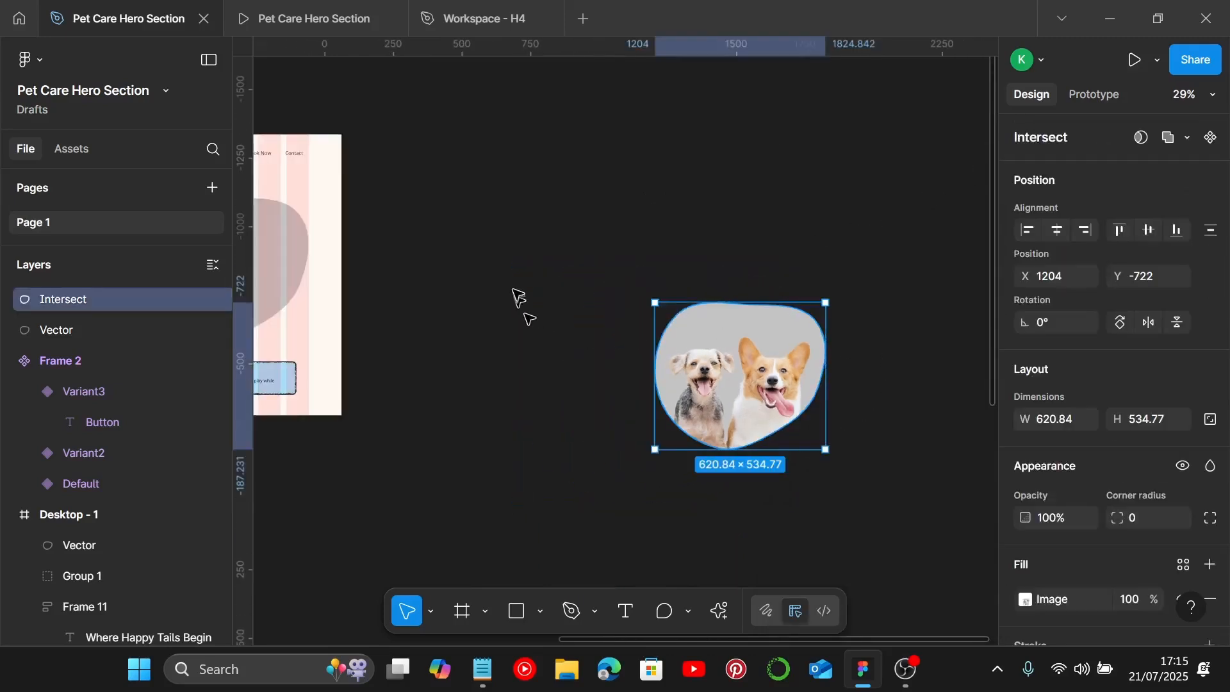
pyautogui.moveTo(504, 188); pyautogui.dragTo(848, 511)
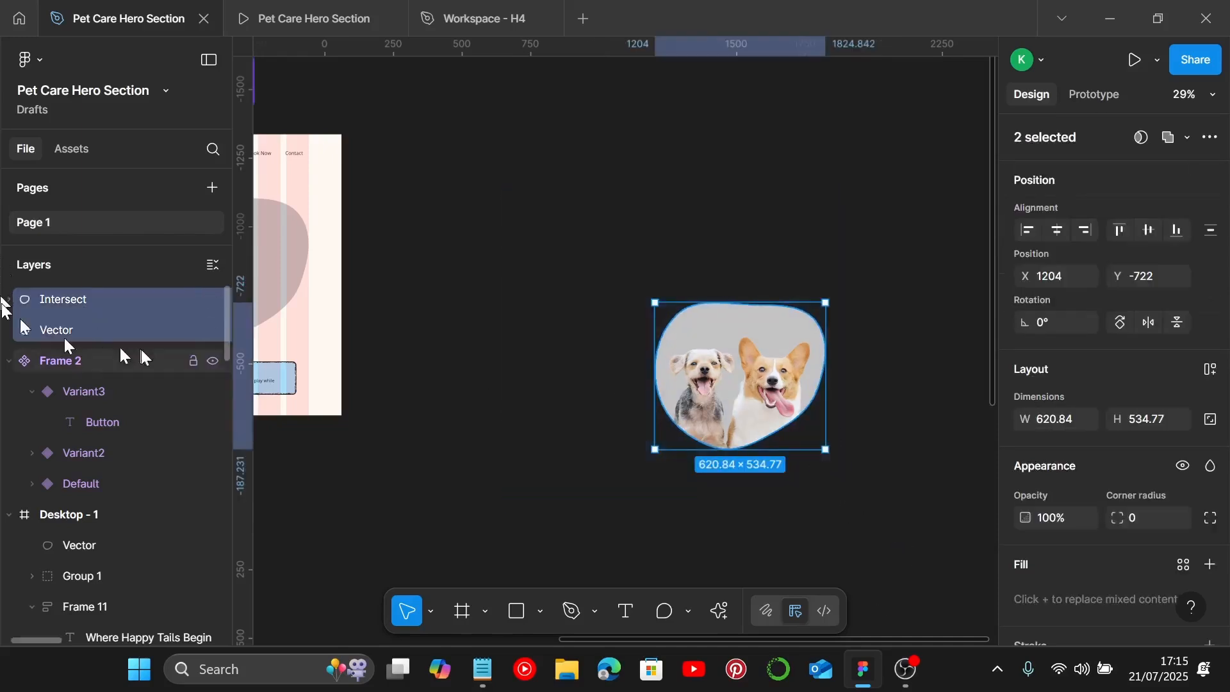
pyautogui.scroll(-3, 1103, 500)
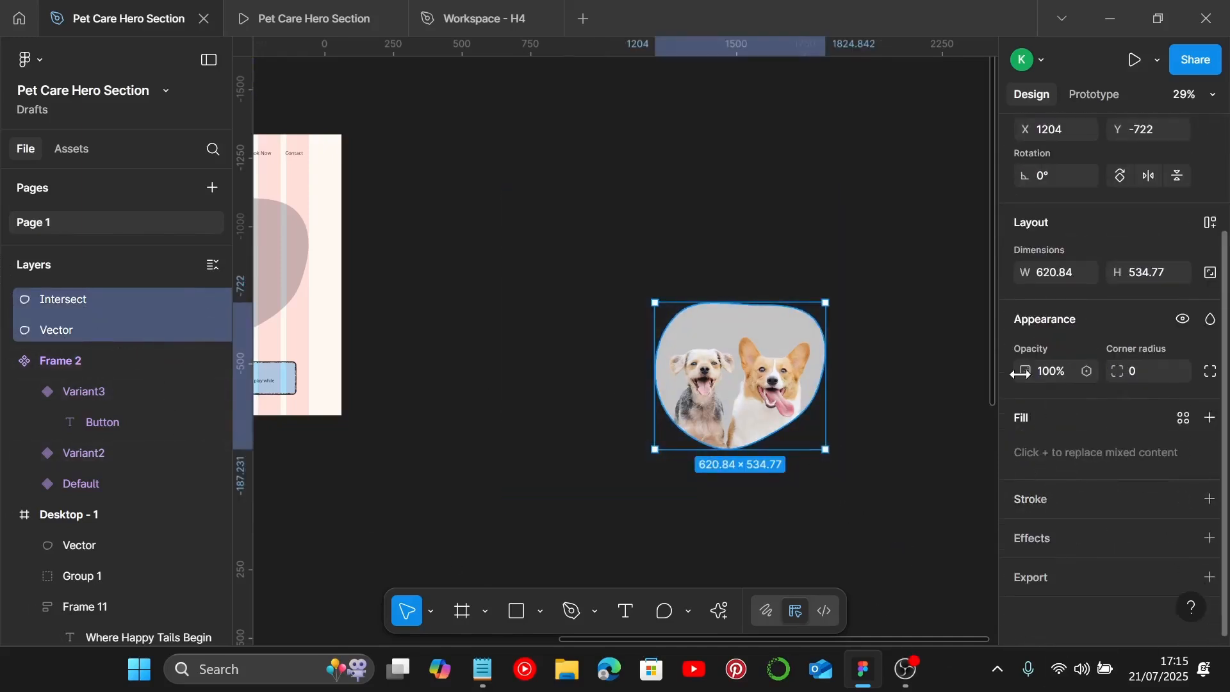
pyautogui.click(88, 336)
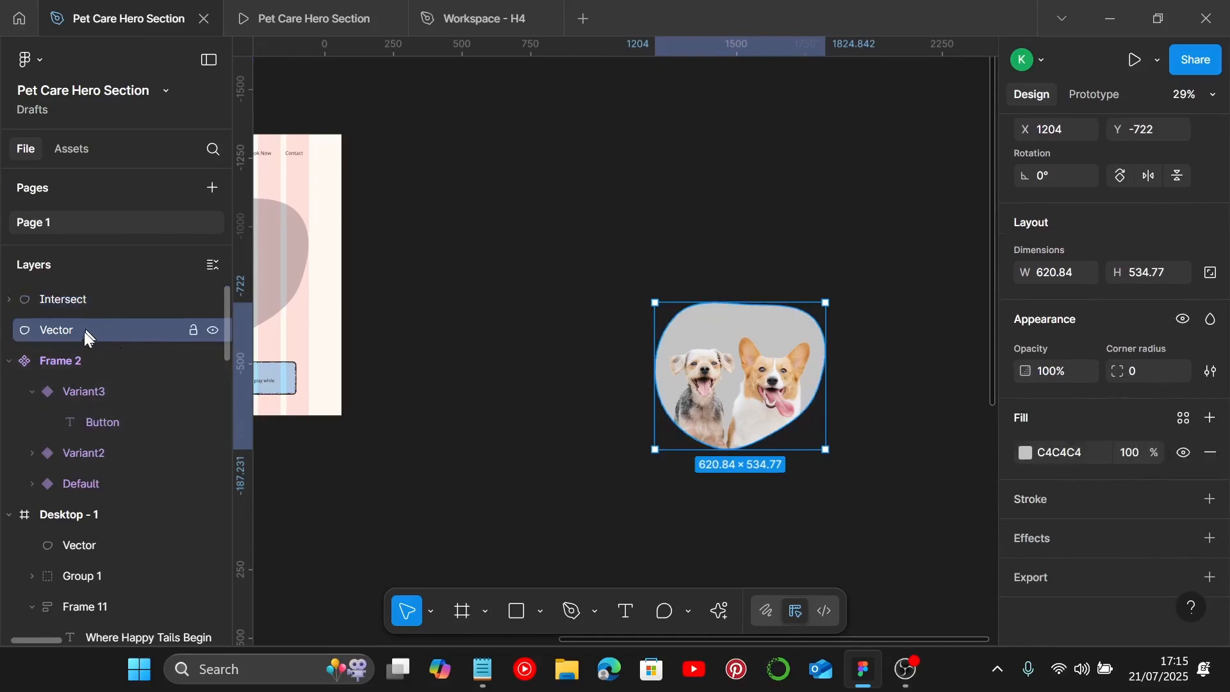
pyautogui.click(1025, 453)
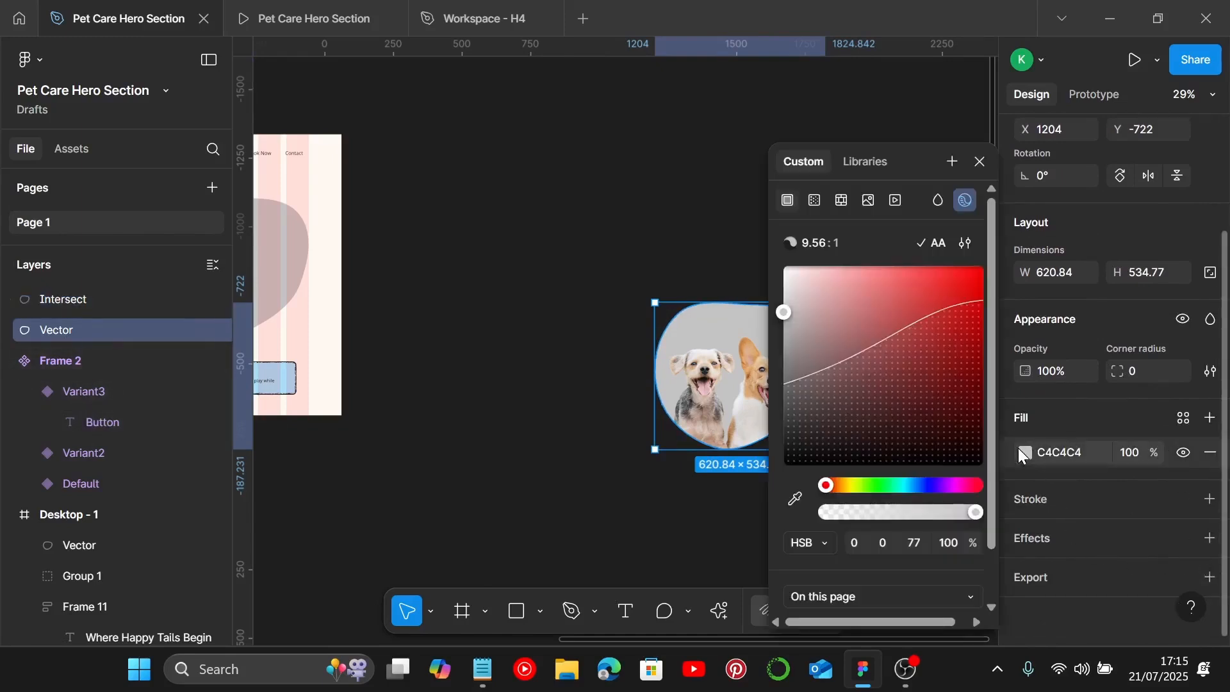
pyautogui.scroll(-1, 899, 570)
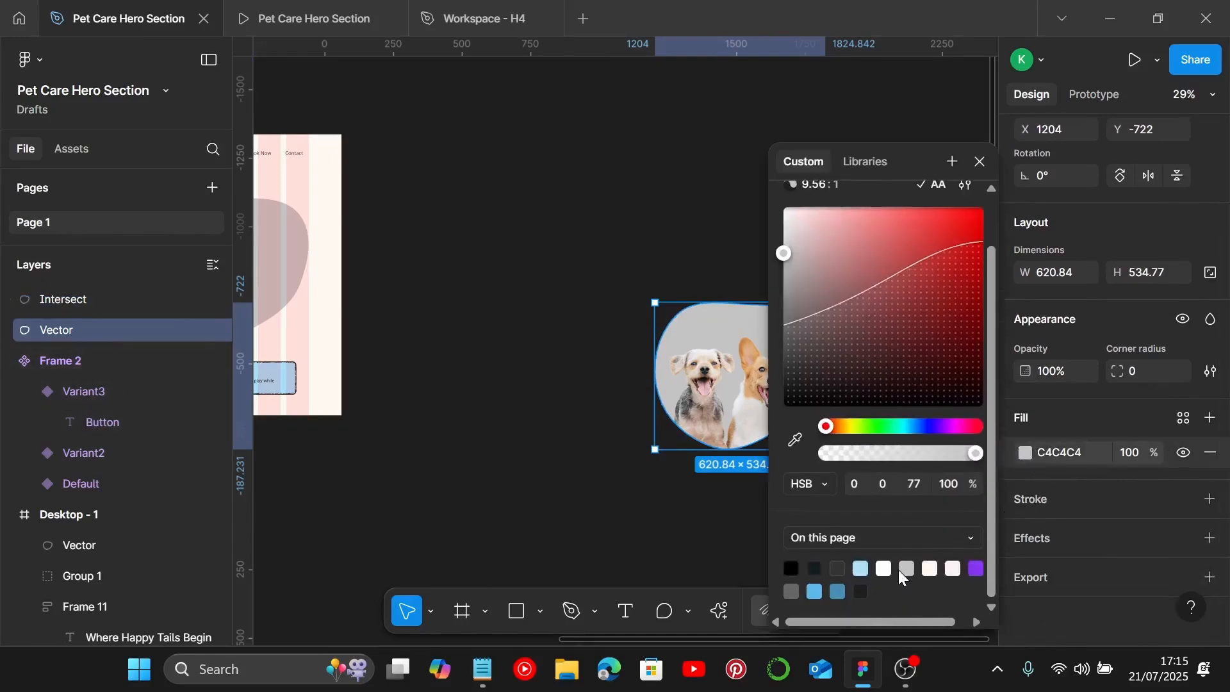
pyautogui.click(861, 567)
pyautogui.click(567, 516)
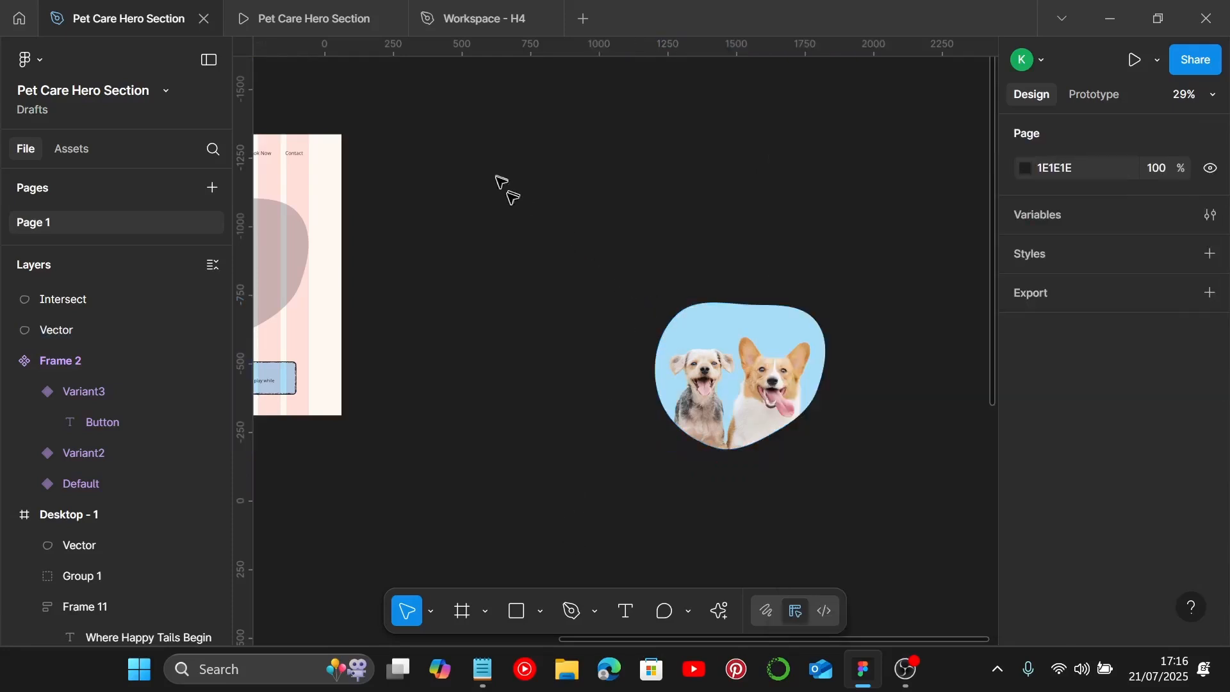
# Step: Group the blue blob with the clipped dog photo and move the group aside
pyautogui.moveTo(497, 177); pyautogui.dragTo(827, 498)
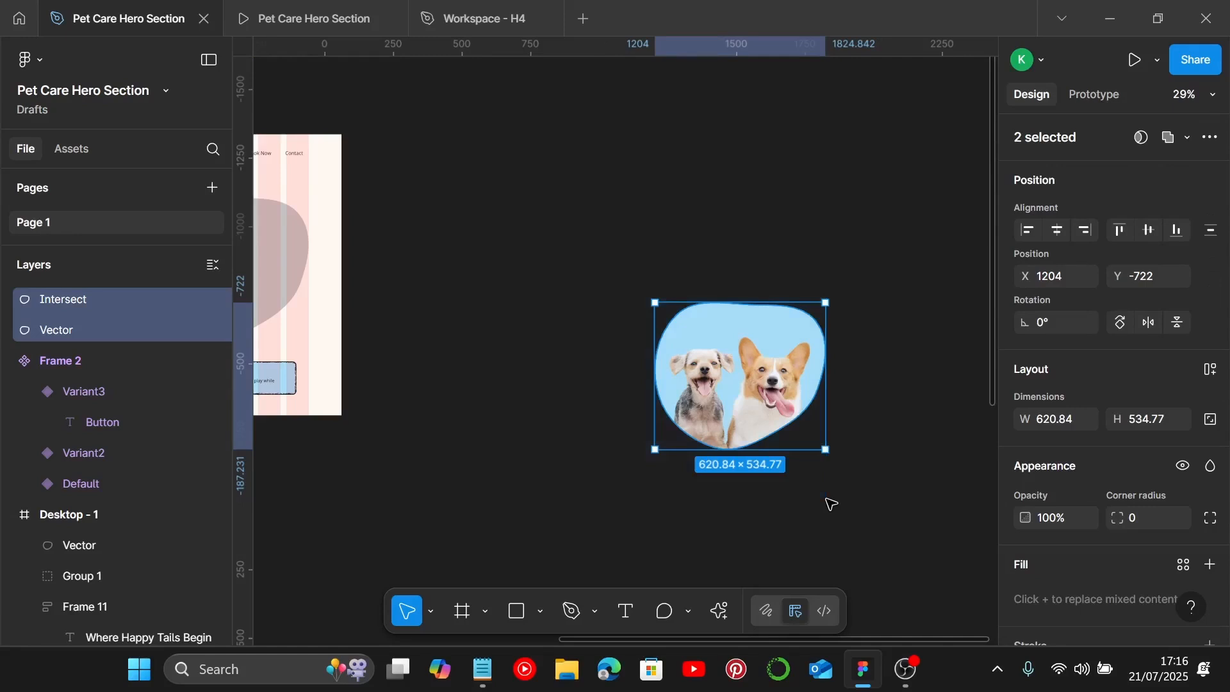
pyautogui.hotkey('ctrl', 'g')
pyautogui.moveTo(788, 417); pyautogui.dragTo(840, 339)
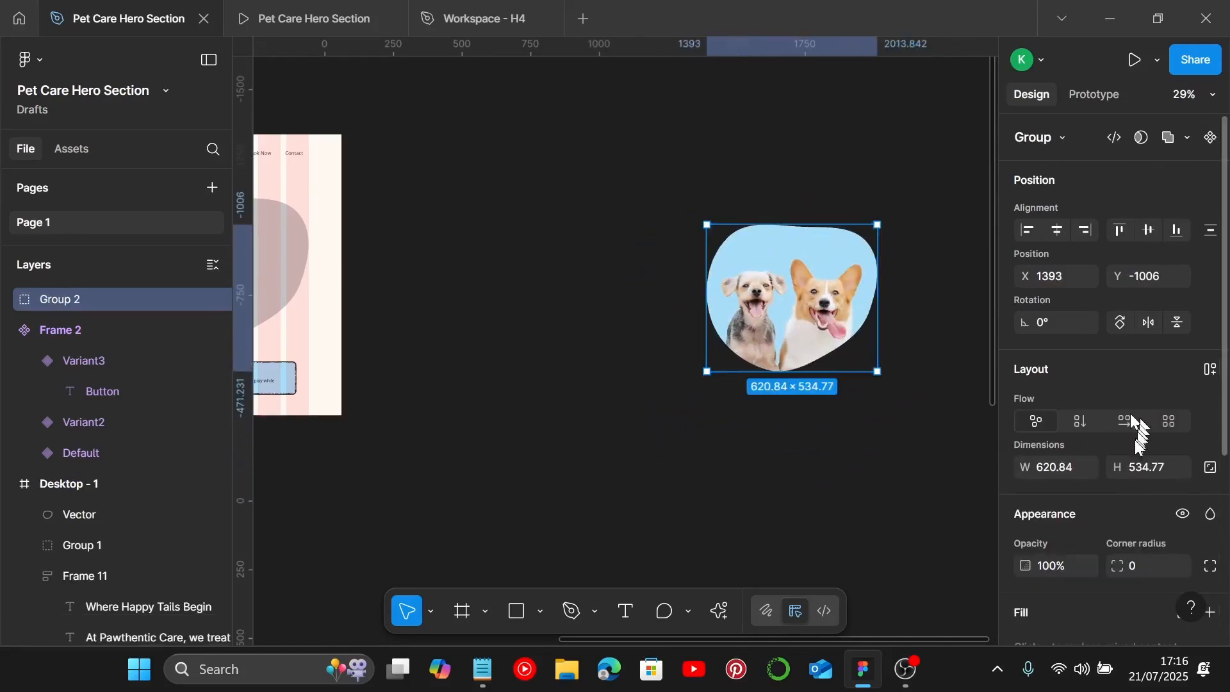
# Step: Lock the group's aspect ratio and undo a trial resize of its width
pyautogui.click(1209, 473)
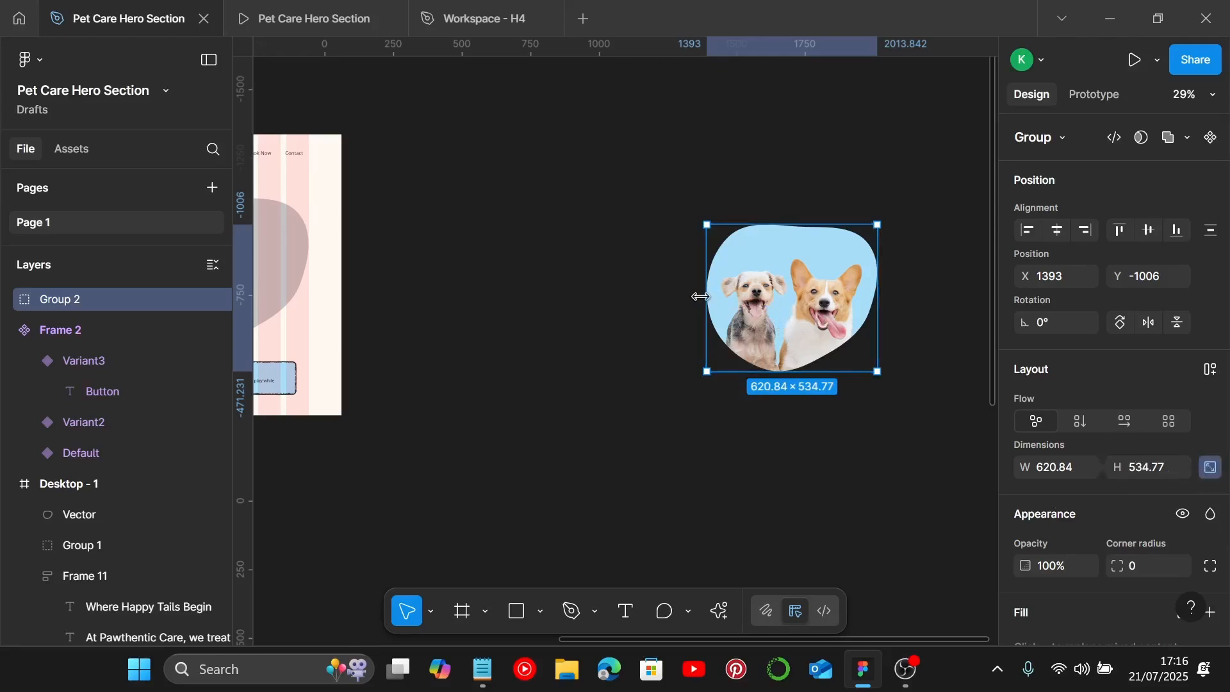
pyautogui.moveTo(705, 296); pyautogui.dragTo(663, 365)
pyautogui.hotkey('ctrl', 'z')
# Step: Move the dog image group into the hero frame over the grey placeholder blob at about X 788, Y 246
pyautogui.scroll(-5, 859, 354)
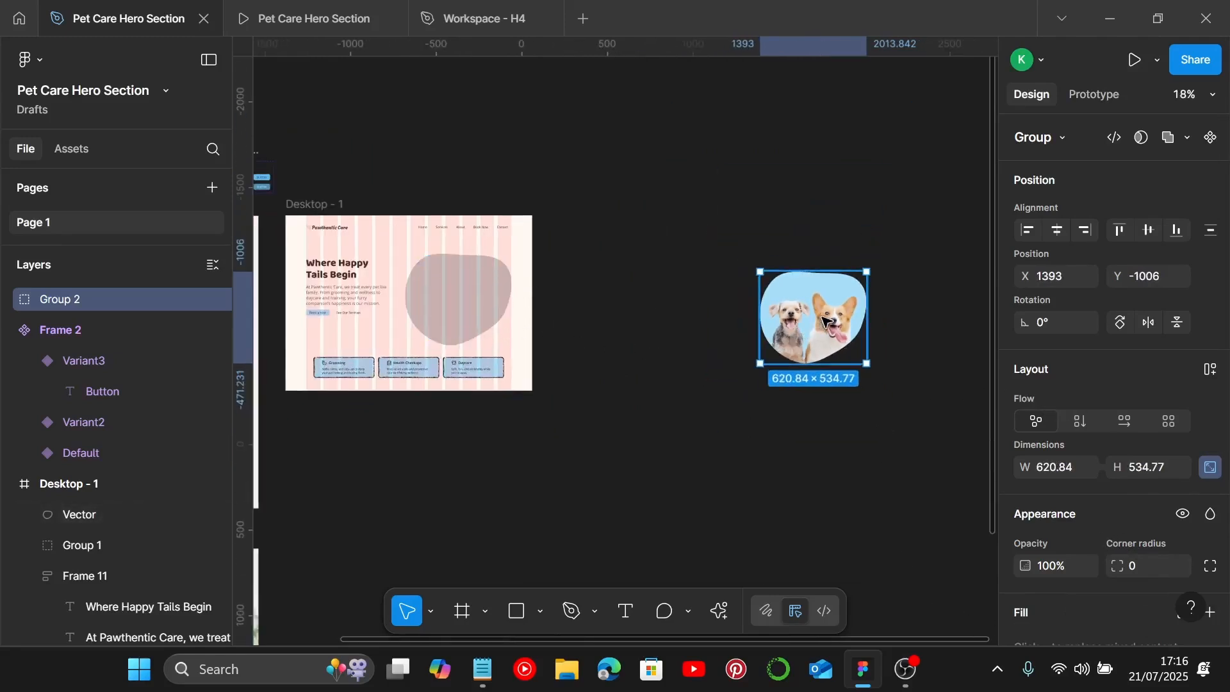
pyautogui.moveTo(820, 323); pyautogui.dragTo(476, 301)
pyautogui.scroll(5, 476, 301)
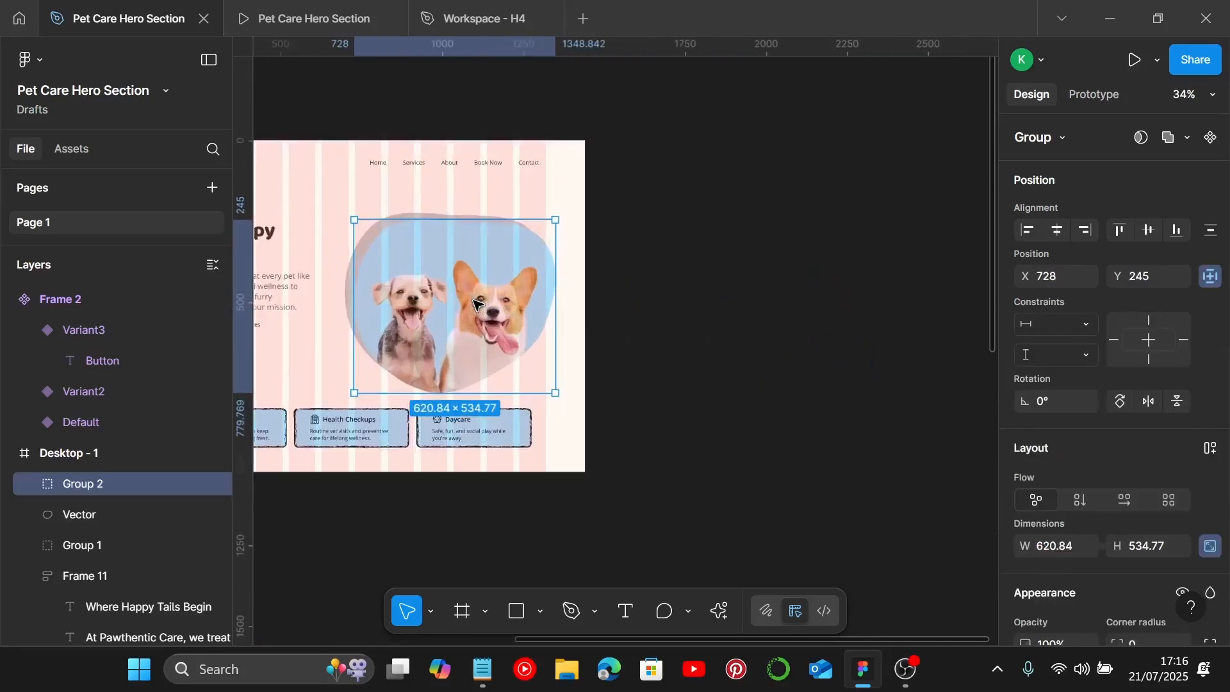
pyautogui.scroll(3, 386, 264)
pyautogui.moveTo(396, 307); pyautogui.dragTo(439, 312)
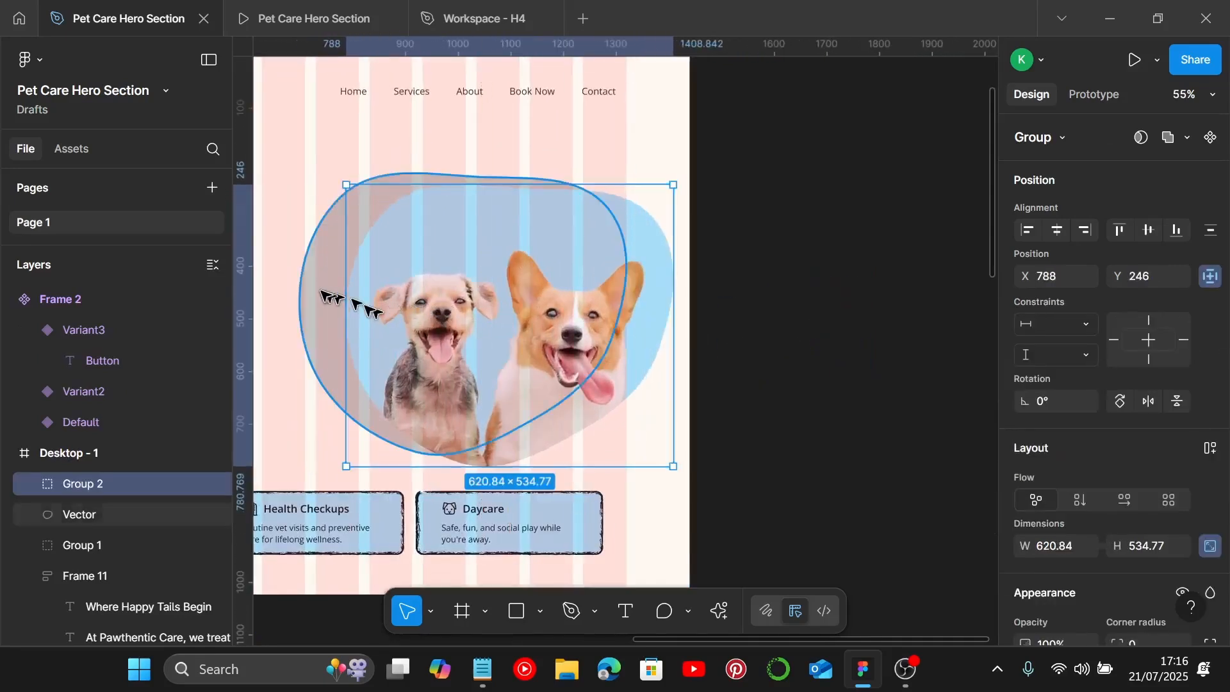
# Step: Bring the grey placeholder blob above the dog group and turn it into an outline with a 000000 stroke and no fill
pyautogui.click(322, 295)
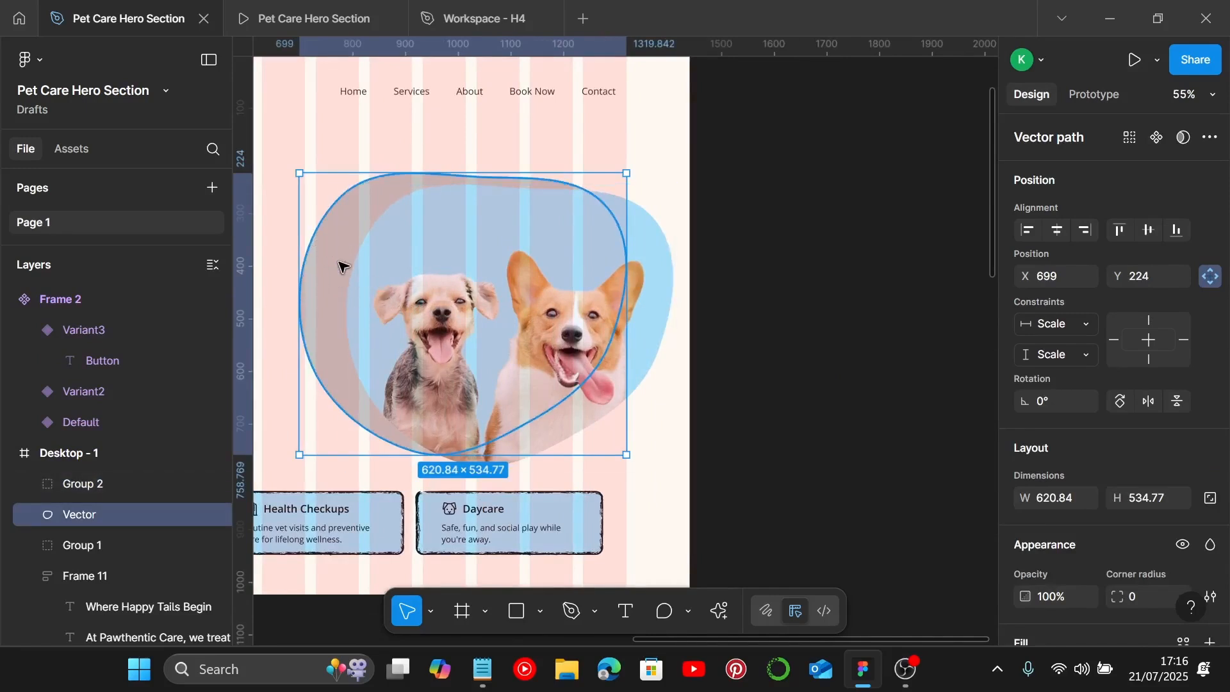
pyautogui.hotkey('ctrl', ']')
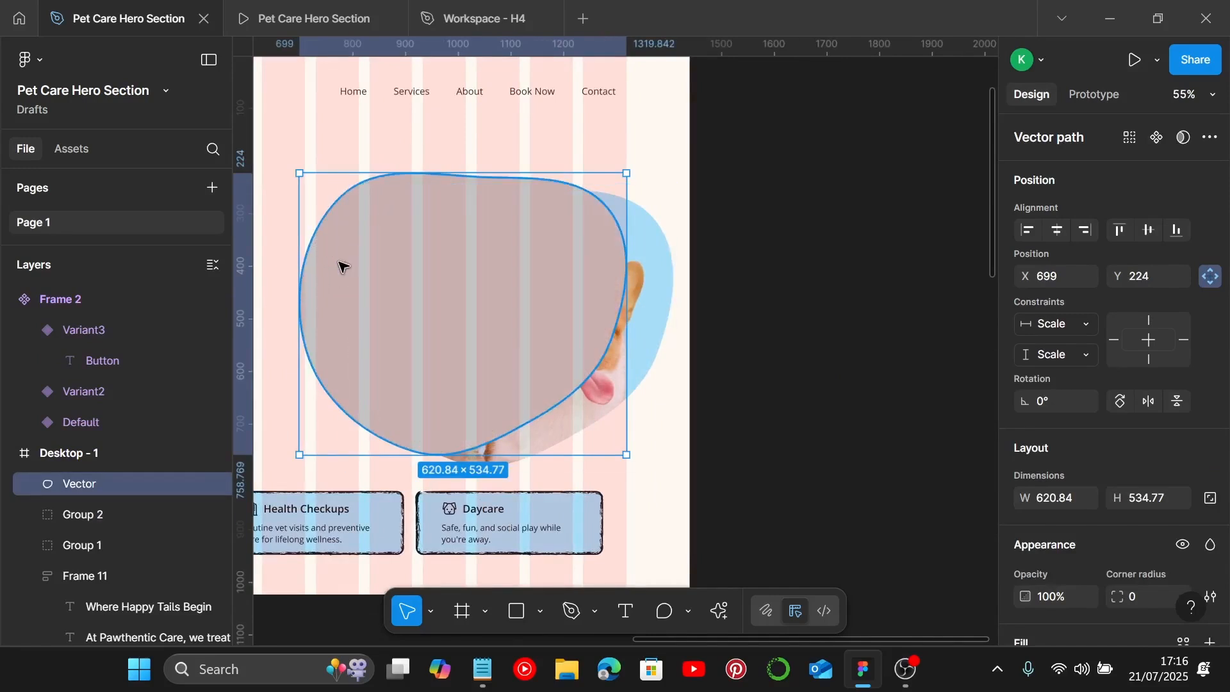
pyautogui.scroll(-4, 1117, 522)
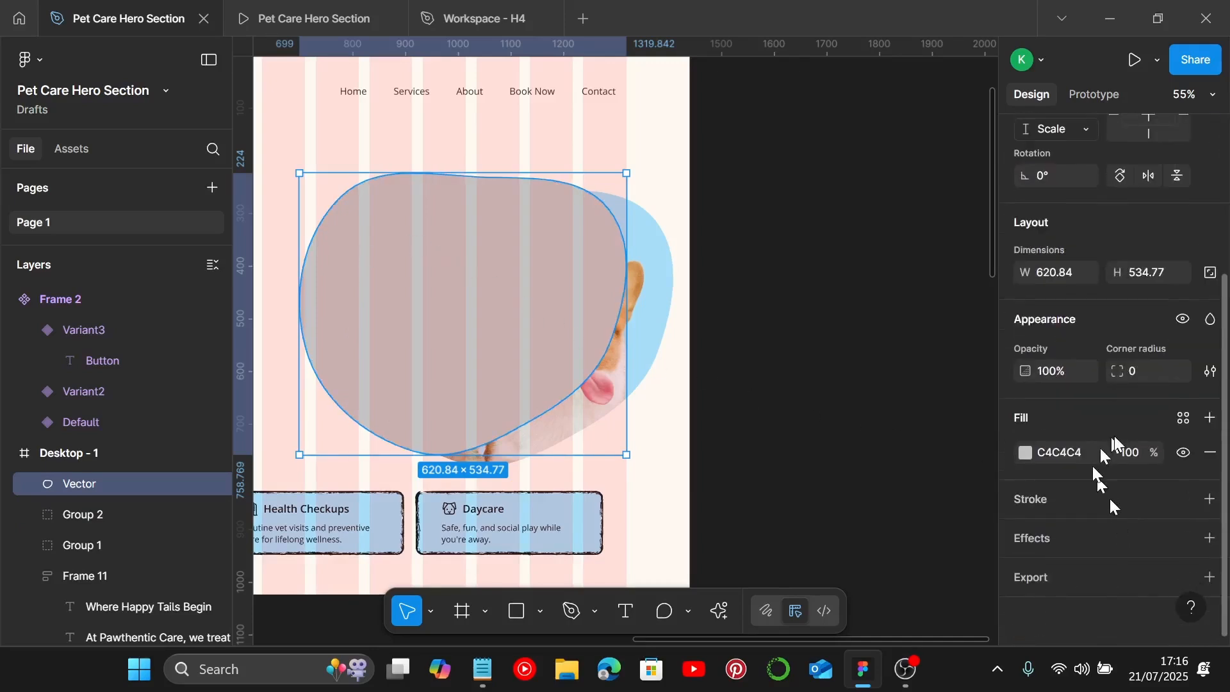
pyautogui.click(1210, 499)
pyautogui.click(1210, 452)
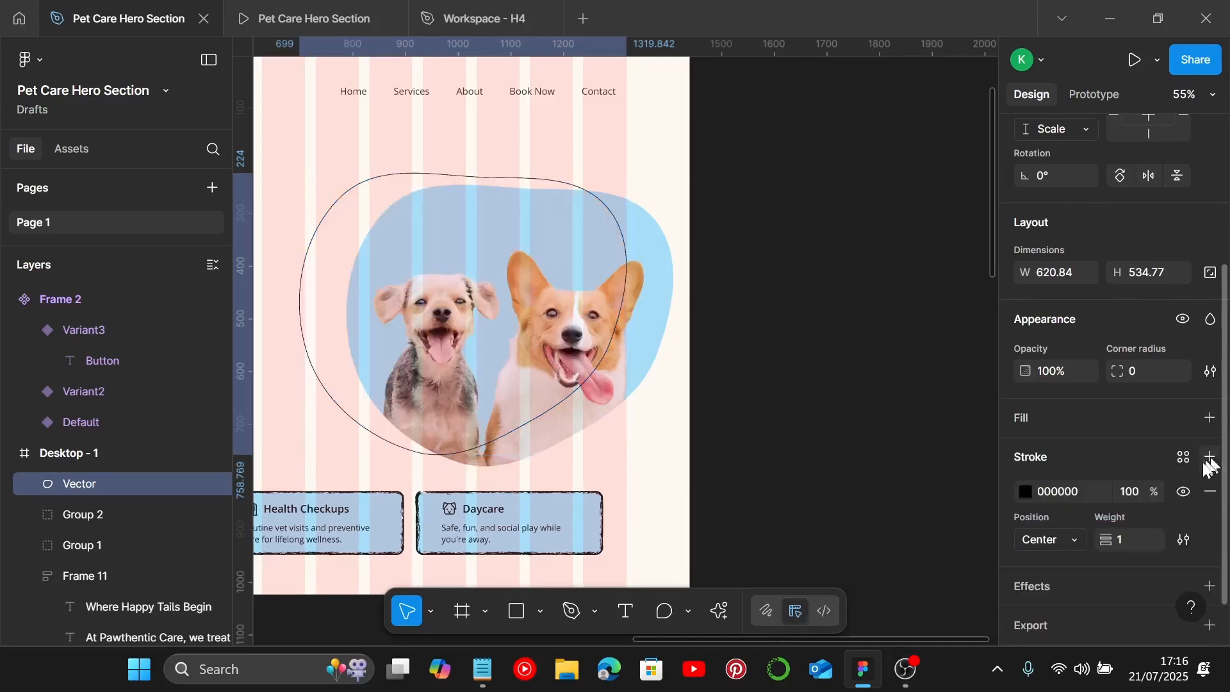
pyautogui.scroll(-2, 1099, 481)
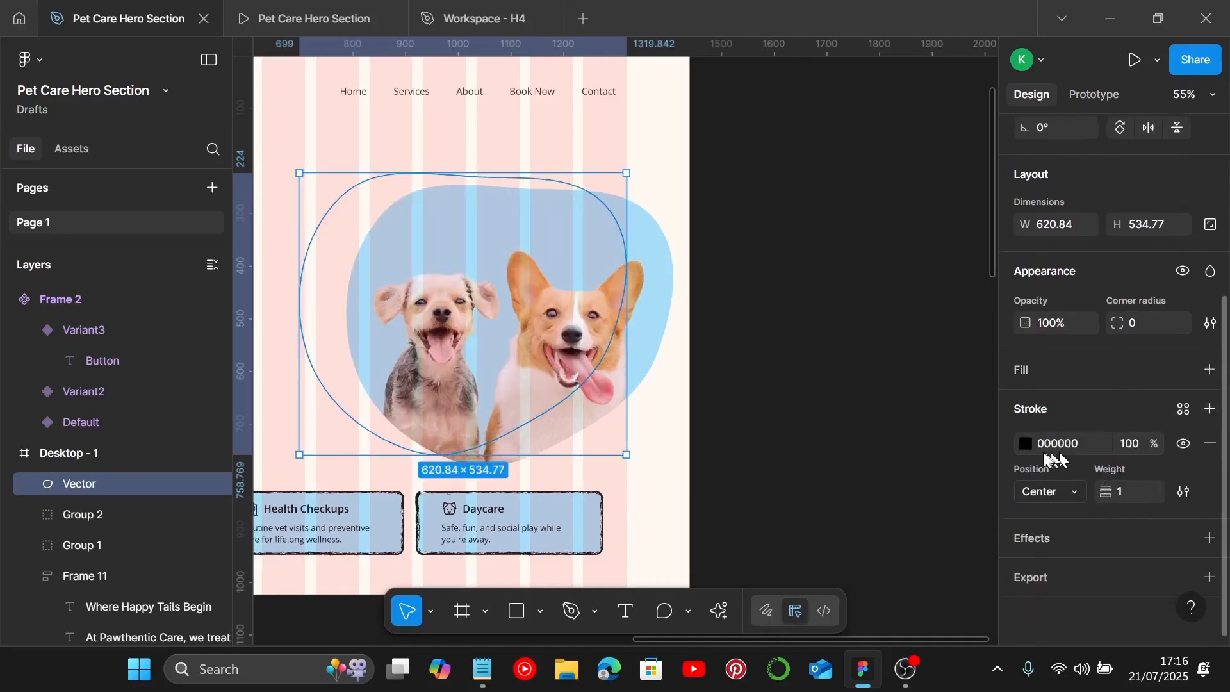
pyautogui.scroll(-5, 497, 525)
# Step: Copy the 161E21 colour code from the Text color 3 label in the style guide
pyautogui.hscroll(-5, 539, 515)
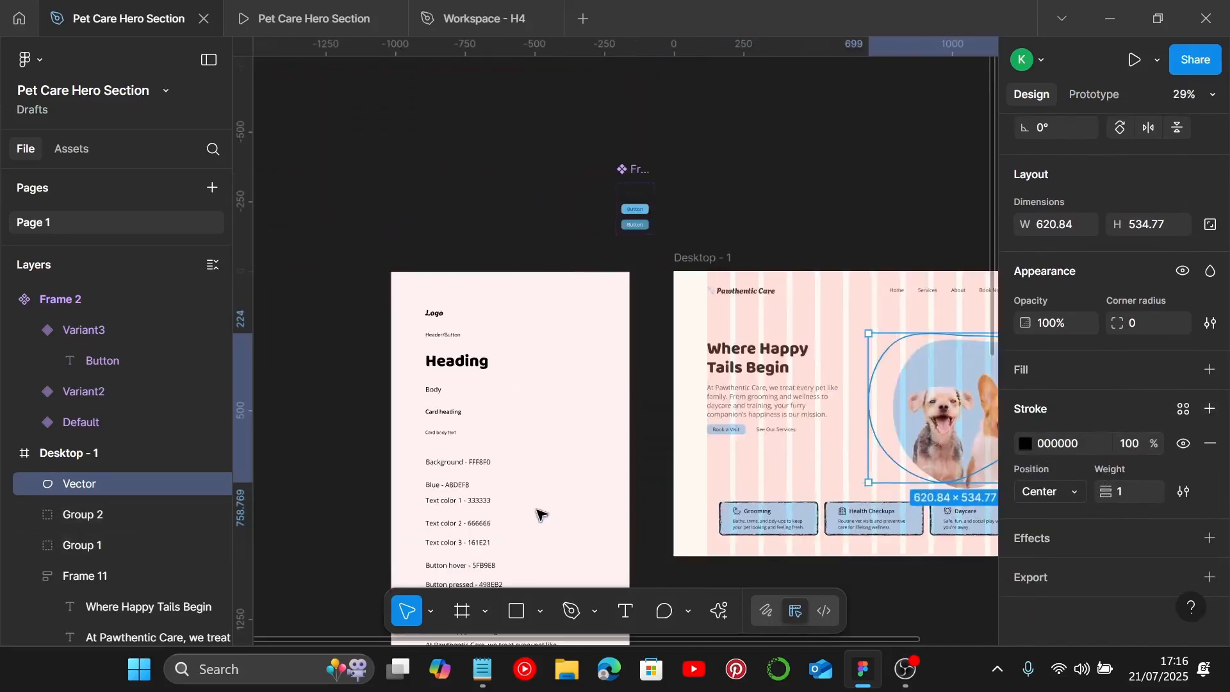
pyautogui.scroll(-3, 541, 506)
pyautogui.scroll(5, 474, 420)
pyautogui.scroll(-1, 475, 473)
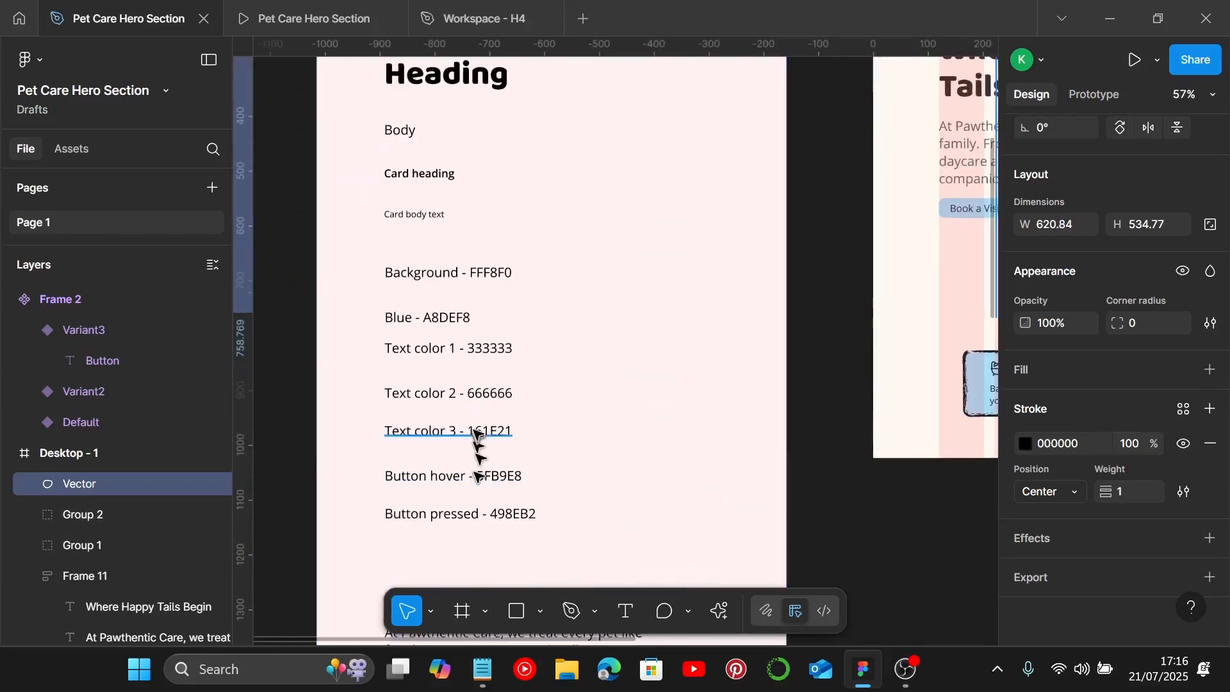
pyautogui.doubleClick(471, 431)
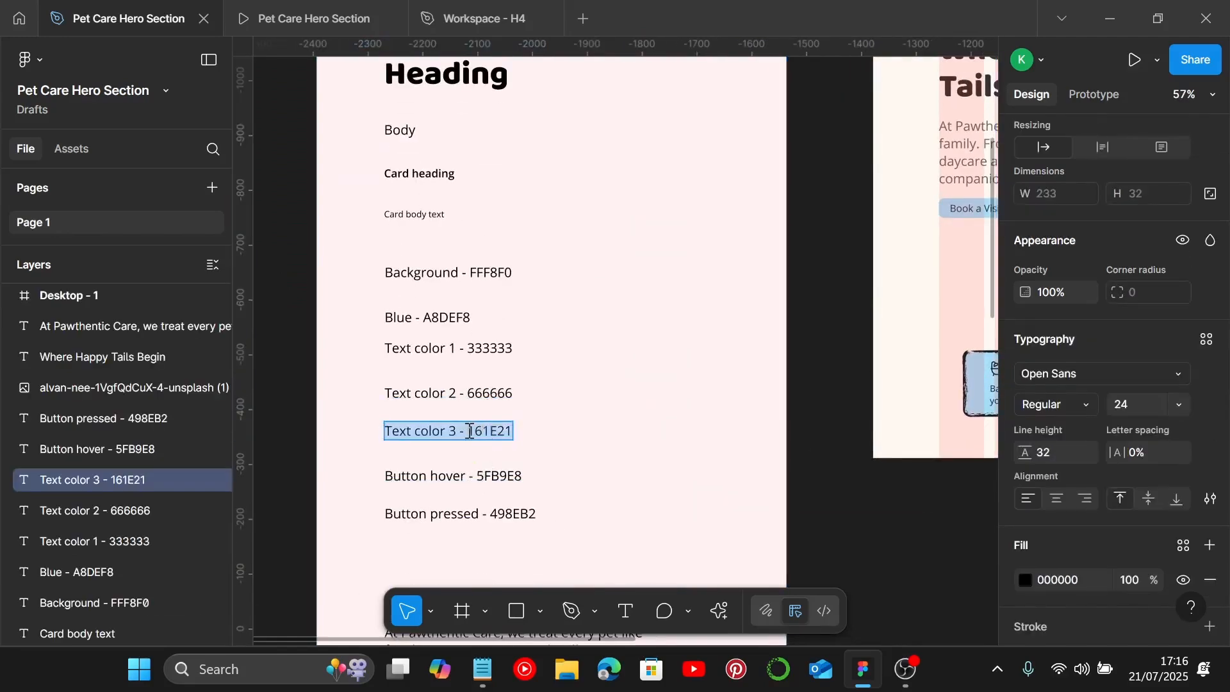
pyautogui.moveTo(468, 431); pyautogui.dragTo(539, 435)
pyautogui.hotkey('ctrl', 'c')
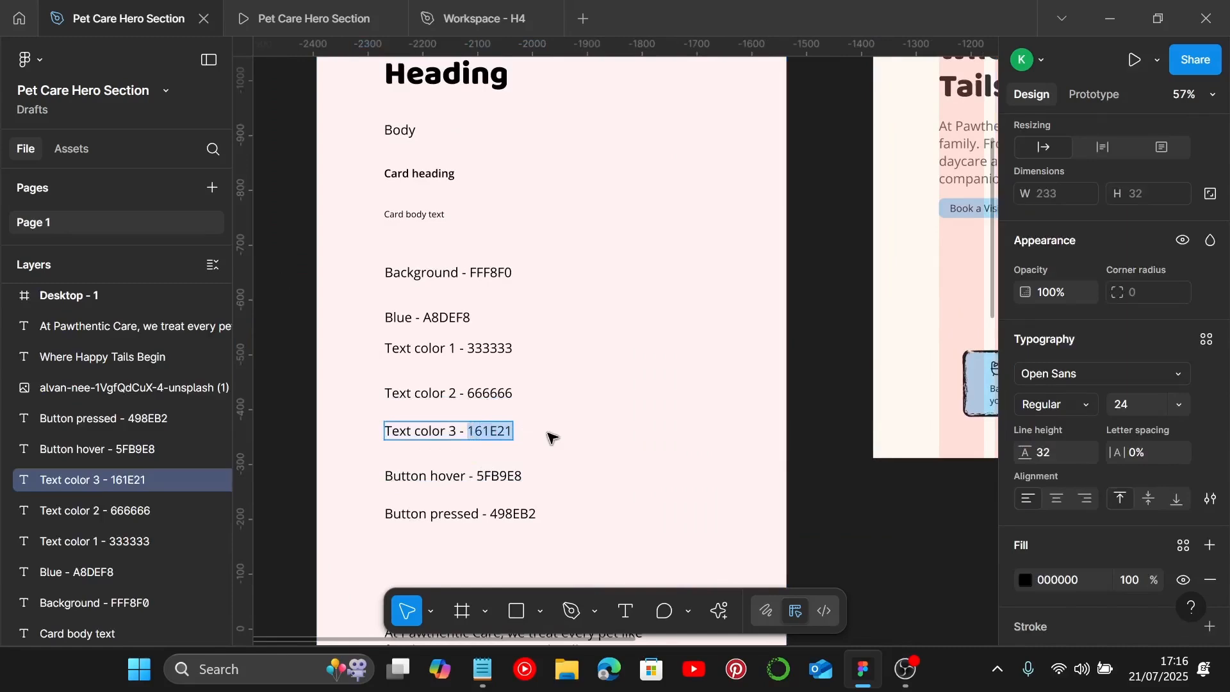
pyautogui.click(548, 435)
# Step: Set the outline blob's stroke colour to 161E21 and its stroke weight to 10
pyautogui.scroll(-2, 546, 433)
pyautogui.hscroll(7, 543, 433)
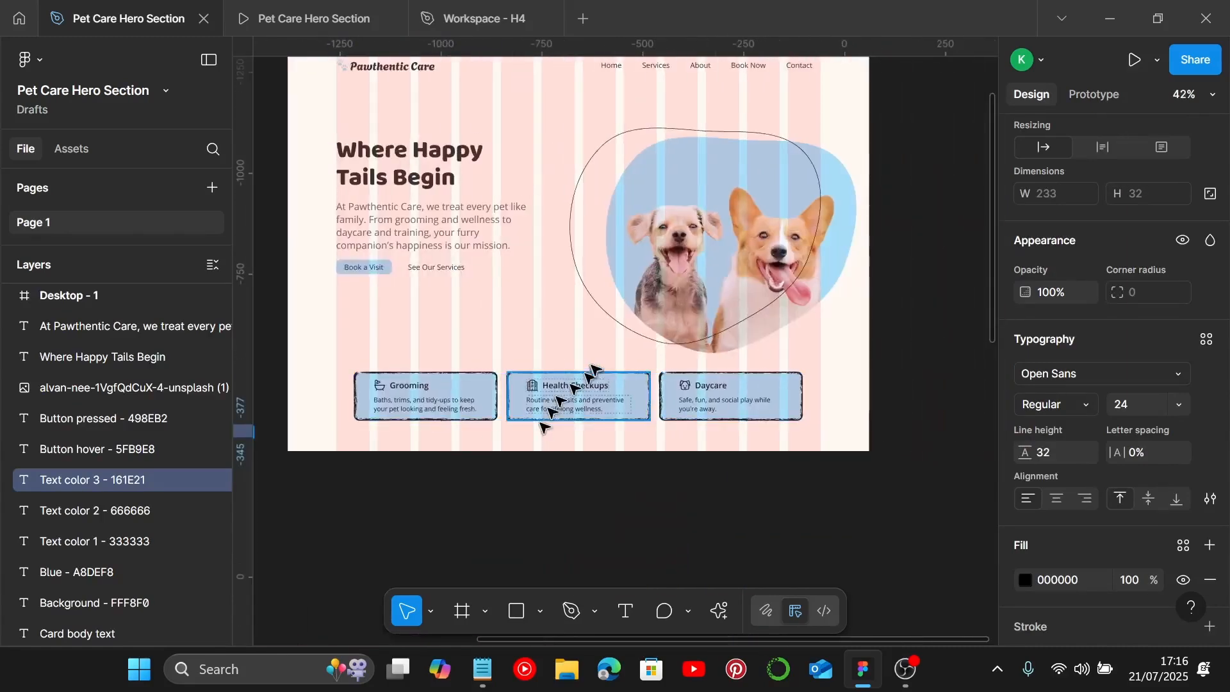
pyautogui.click(597, 310)
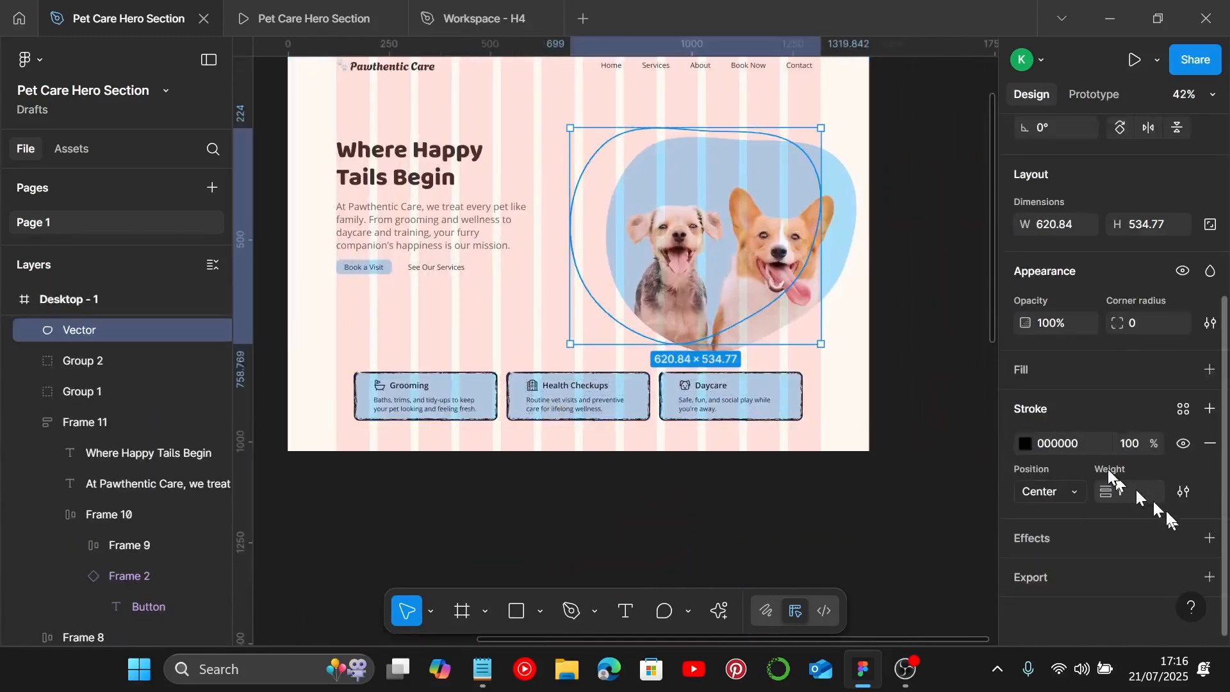
pyautogui.click(1092, 441)
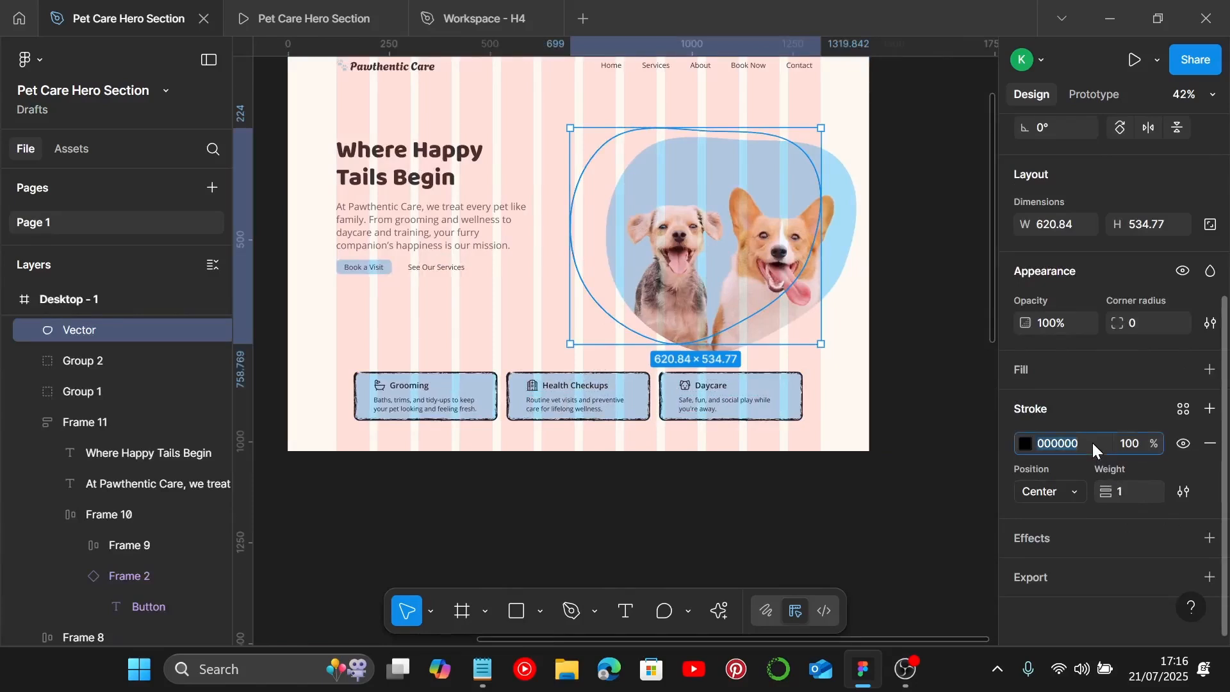
pyautogui.hotkey('ctrl', 'v')
pyautogui.press('Return')
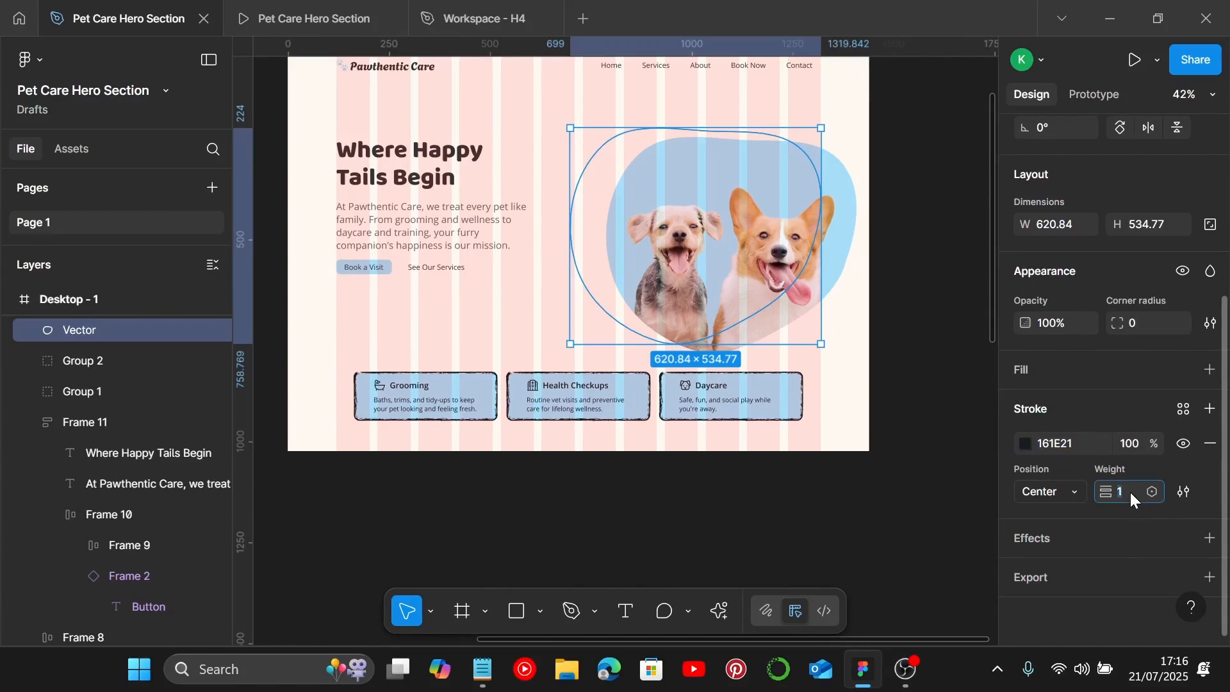
pyautogui.click(1130, 492)
pyautogui.write('10')
pyautogui.press('Return')
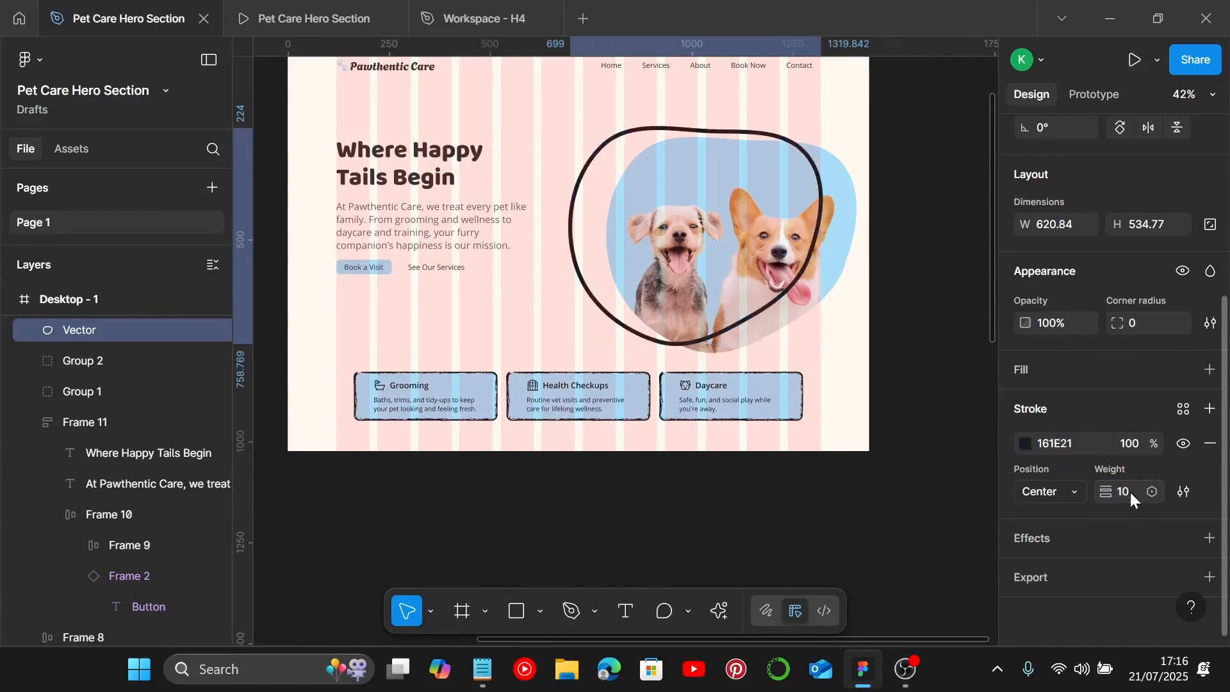
# Step: Apply a Brush stroke style from the stroke settings to the outline blob
pyautogui.click(1185, 492)
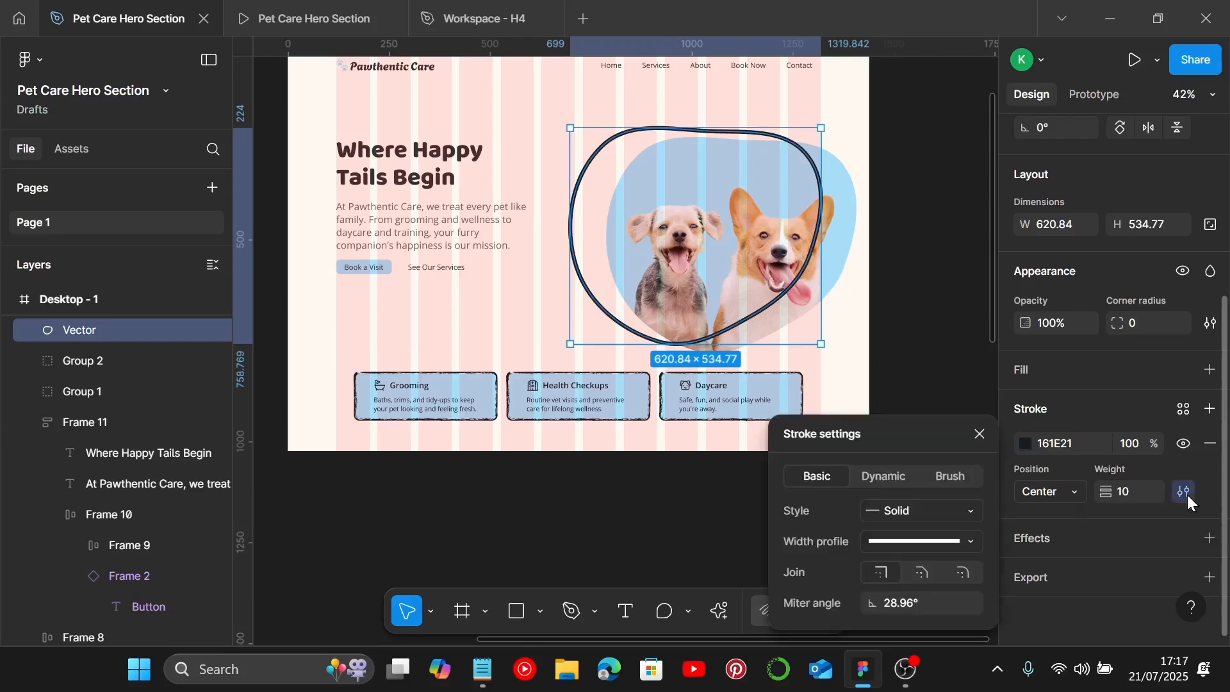
pyautogui.click(953, 480)
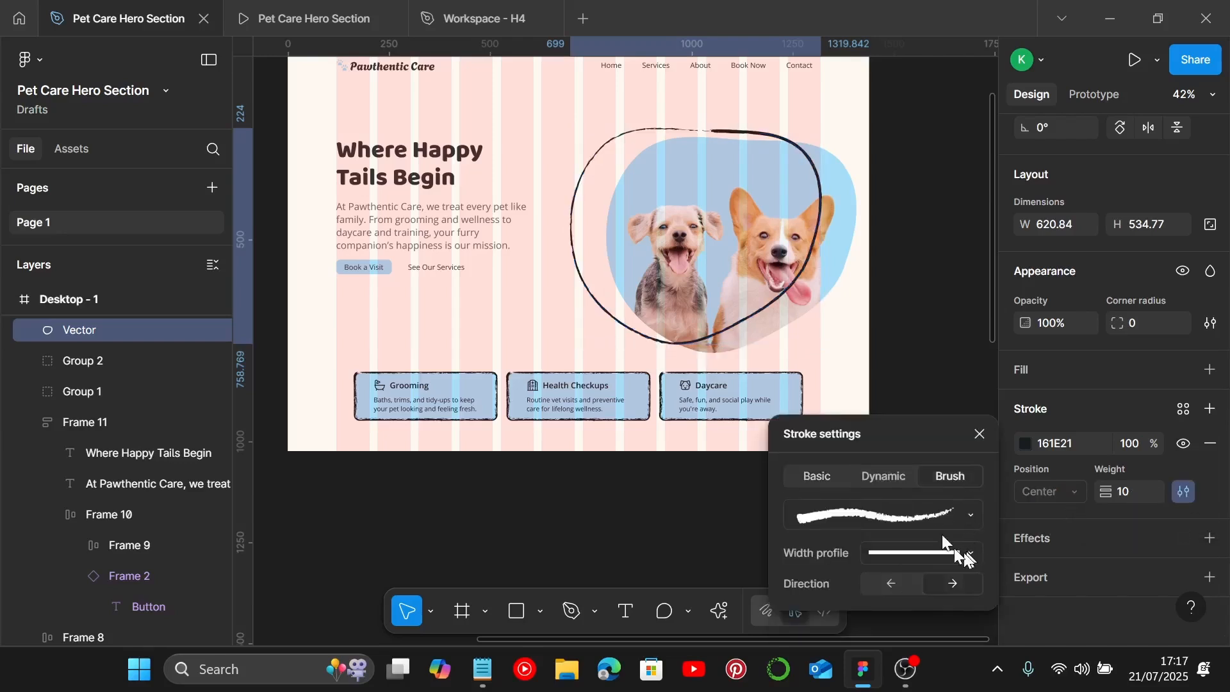
pyautogui.click(963, 515)
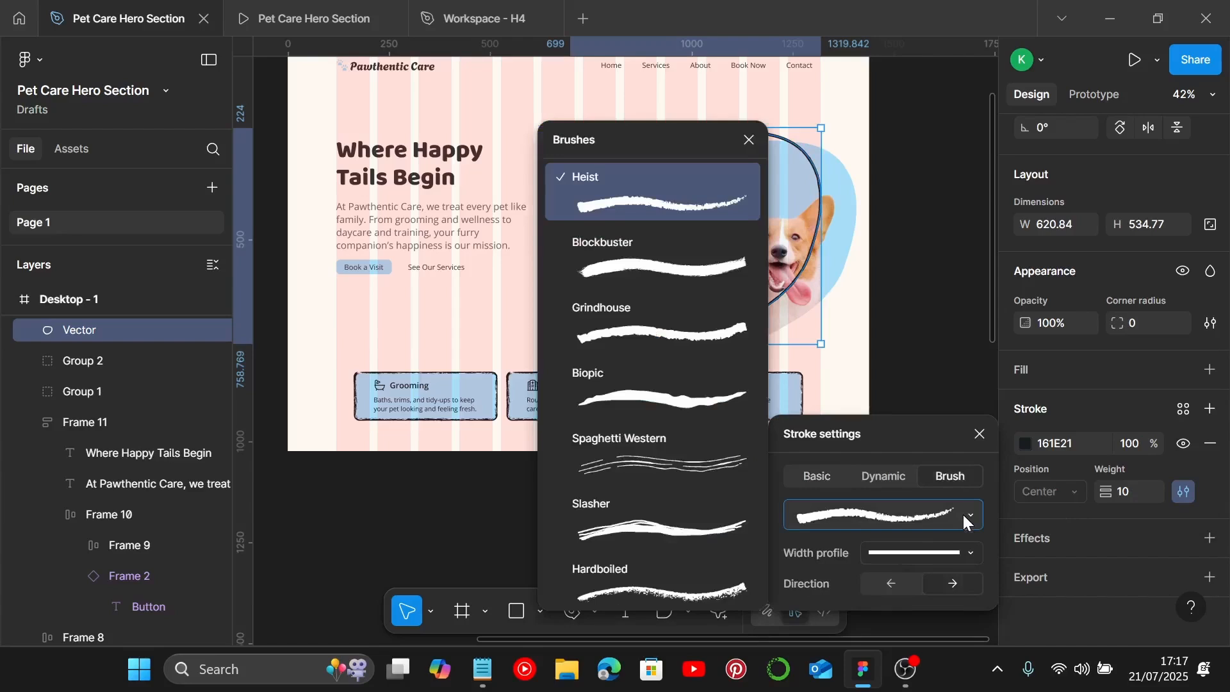
pyautogui.scroll(-3, 660, 429)
pyautogui.click(660, 413)
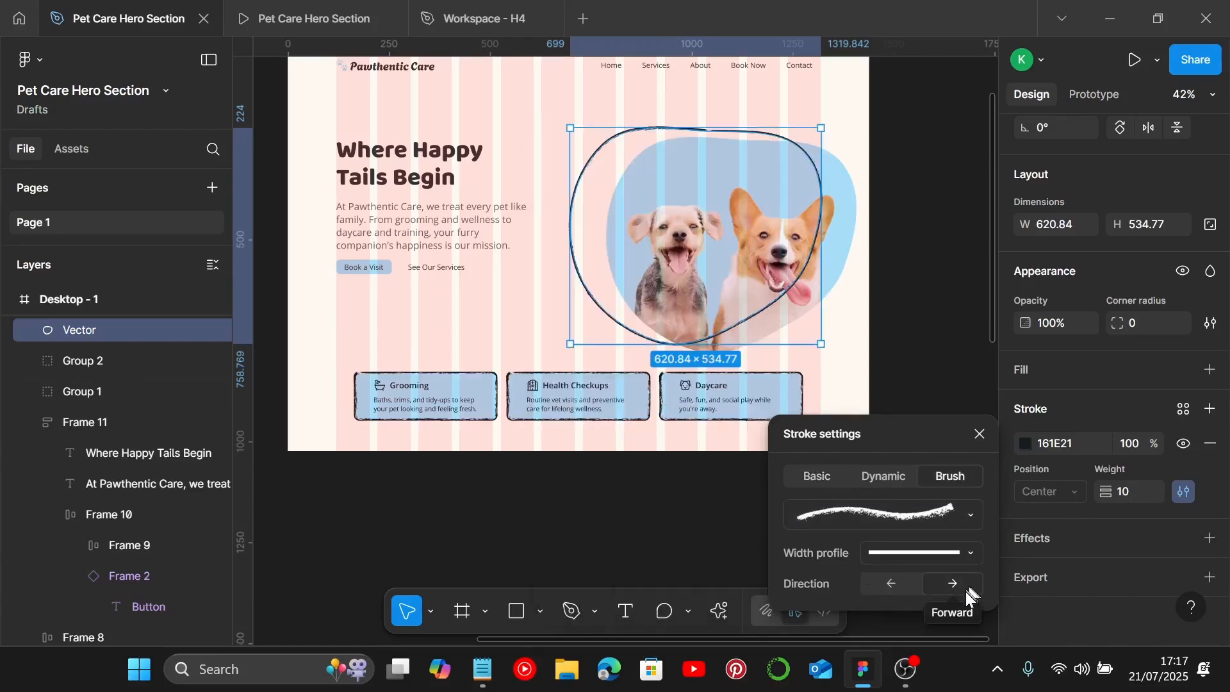
pyautogui.click(881, 340)
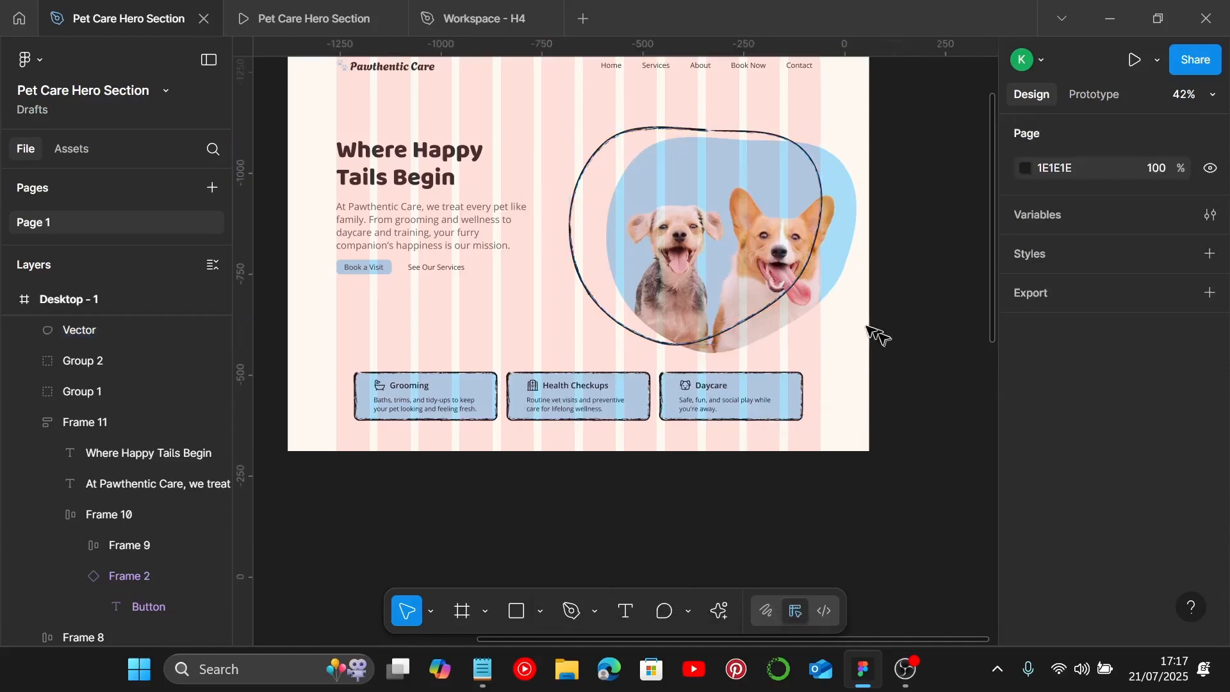
# Step: Move the outline blob over the dog image group and align the two vertically by their centres
pyautogui.scroll(2, 851, 333)
pyautogui.scroll(4, 851, 333)
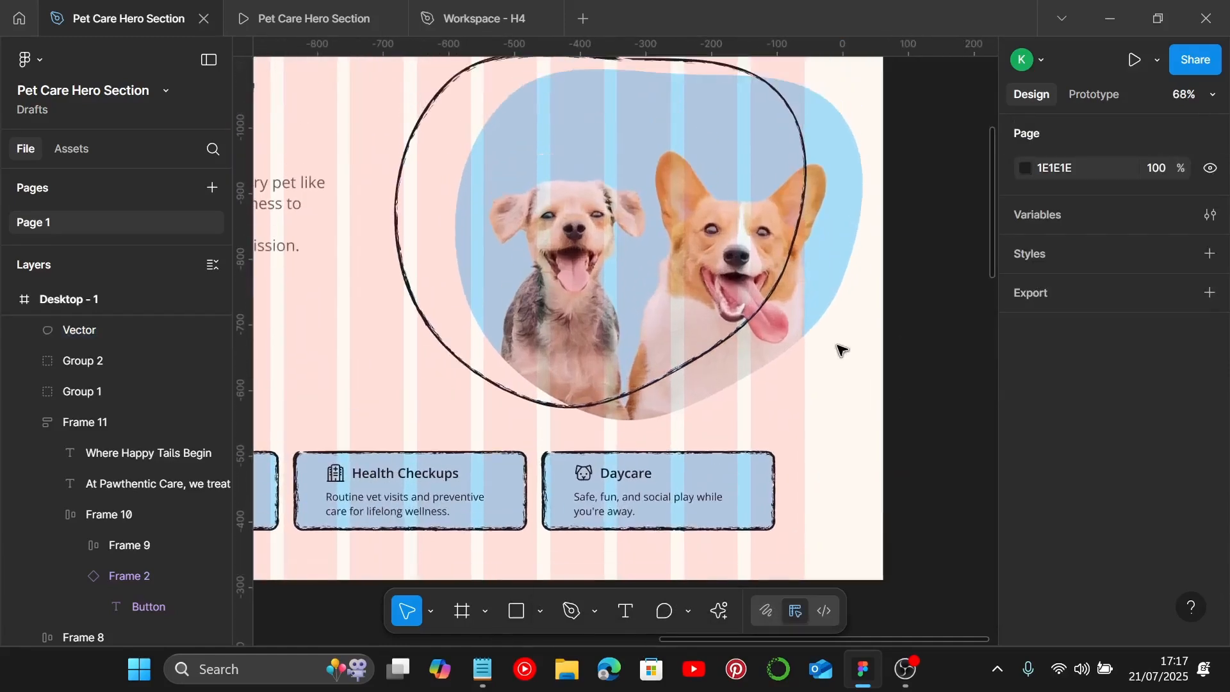
pyautogui.doubleClick(786, 292)
pyautogui.press('Escape')
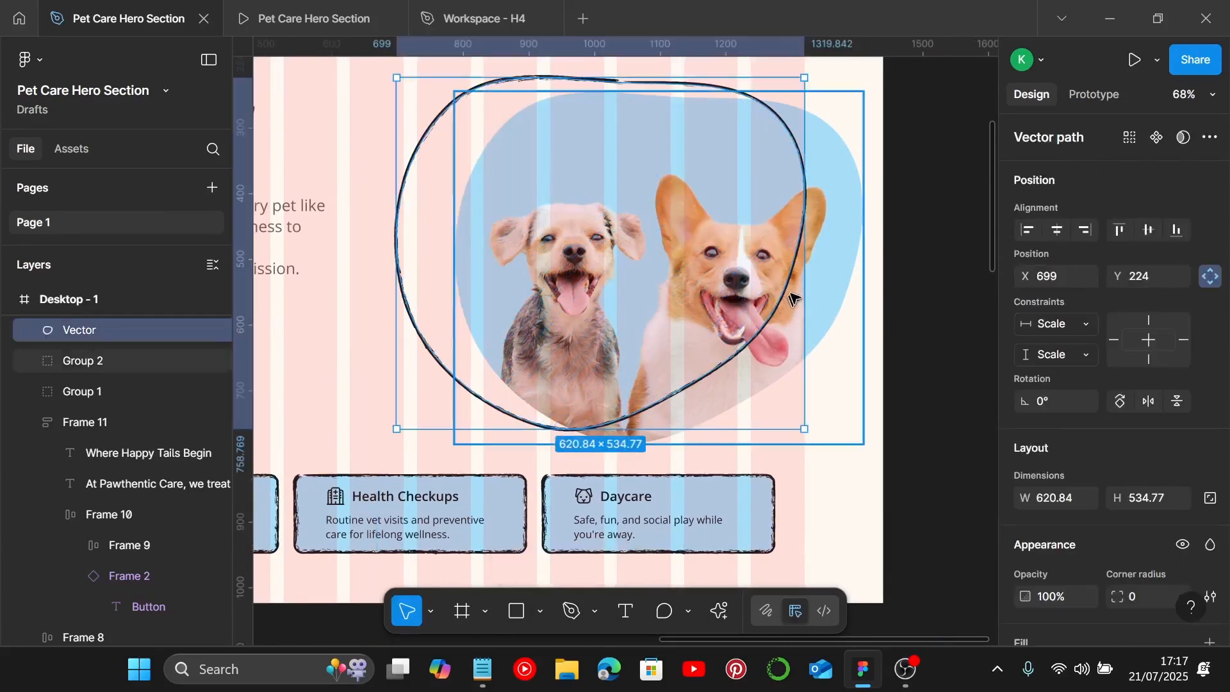
pyautogui.moveTo(794, 266); pyautogui.dragTo(839, 276)
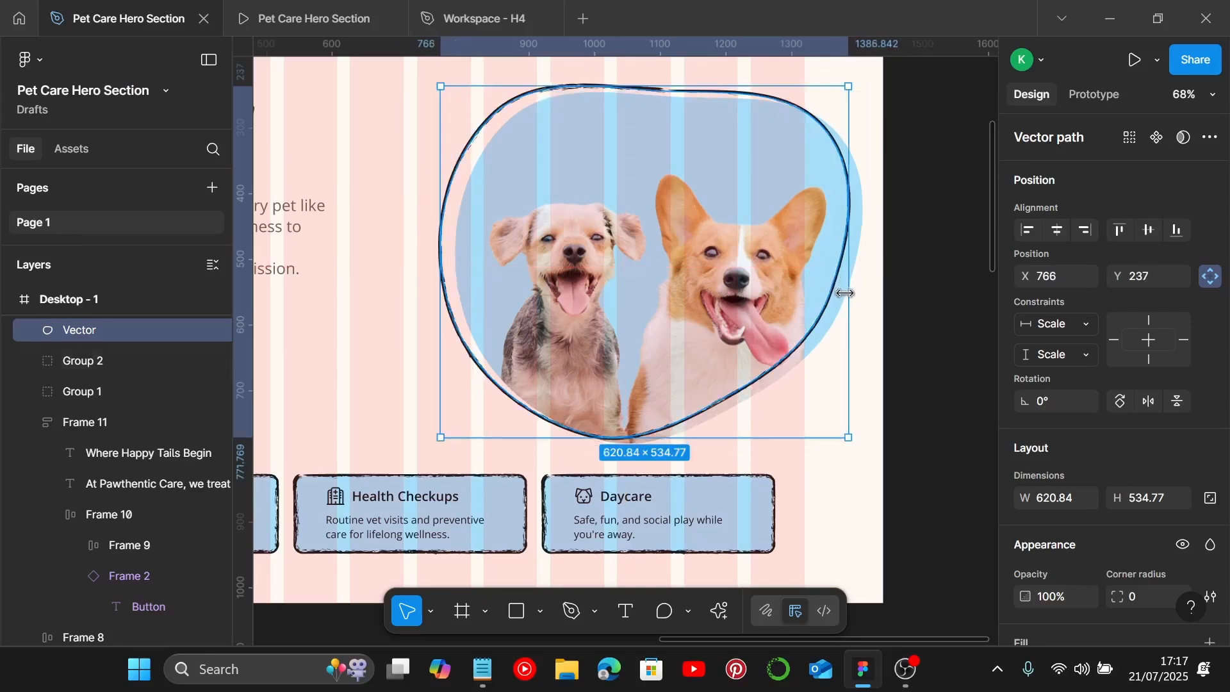
pyautogui.keyDown('shift'); pyautogui.click(866, 240); pyautogui.keyUp('shift')
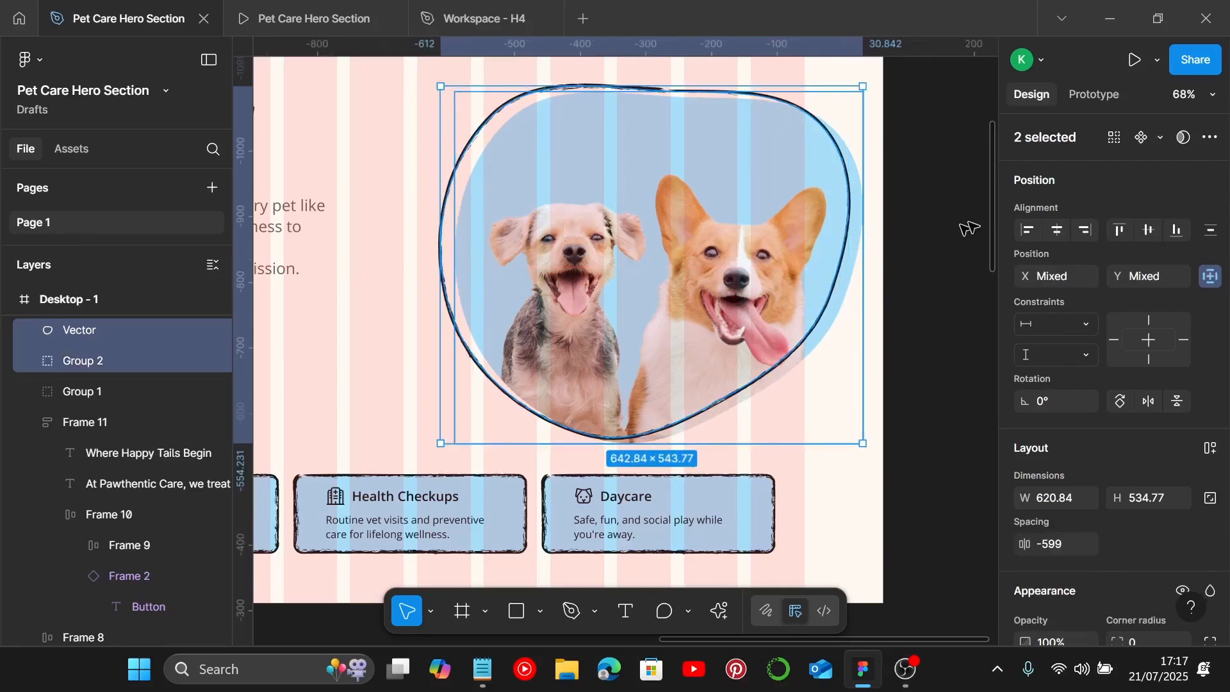
pyautogui.click(1148, 232)
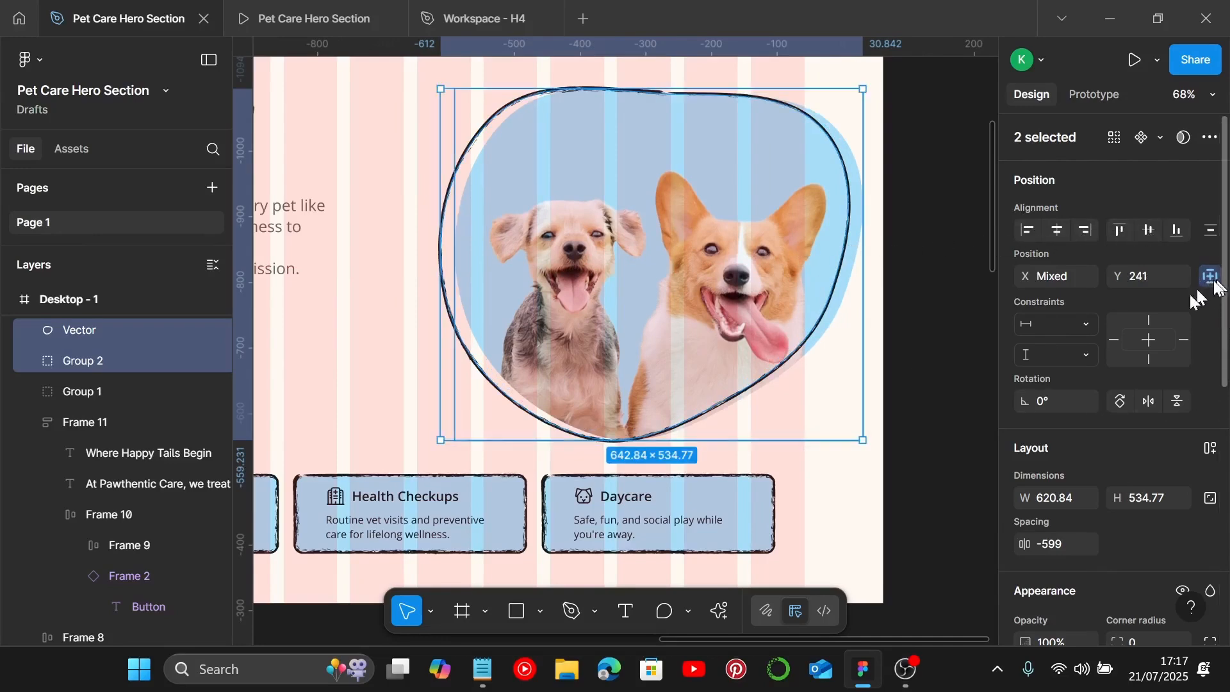
pyautogui.click(836, 462)
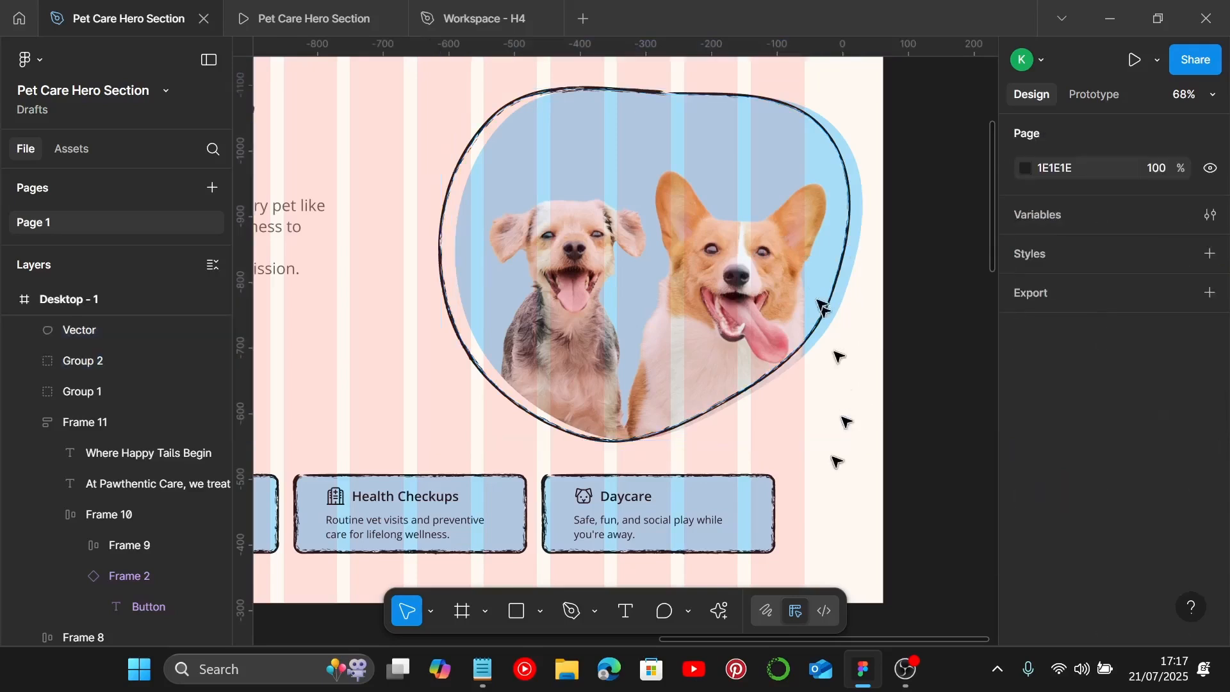
# Step: Nudge the outline blob to X 773, Y 230 to sit around the dog image
pyautogui.click(847, 263)
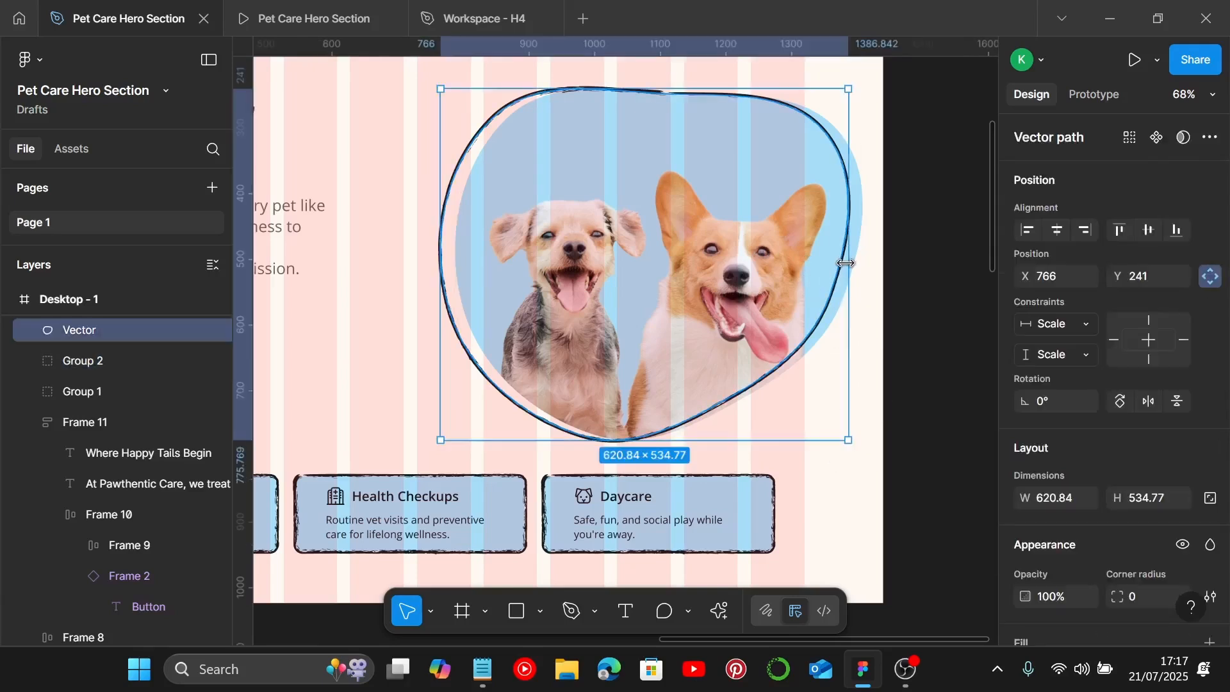
pyautogui.press('Up')
pyautogui.press('Up')
pyautogui.press('Up')
pyautogui.press('Up')
pyautogui.press('Up')
pyautogui.press('Up')
pyautogui.press('Up')
pyautogui.press('Up')
pyautogui.press('Up')
pyautogui.press('Up')
pyautogui.press('Up')
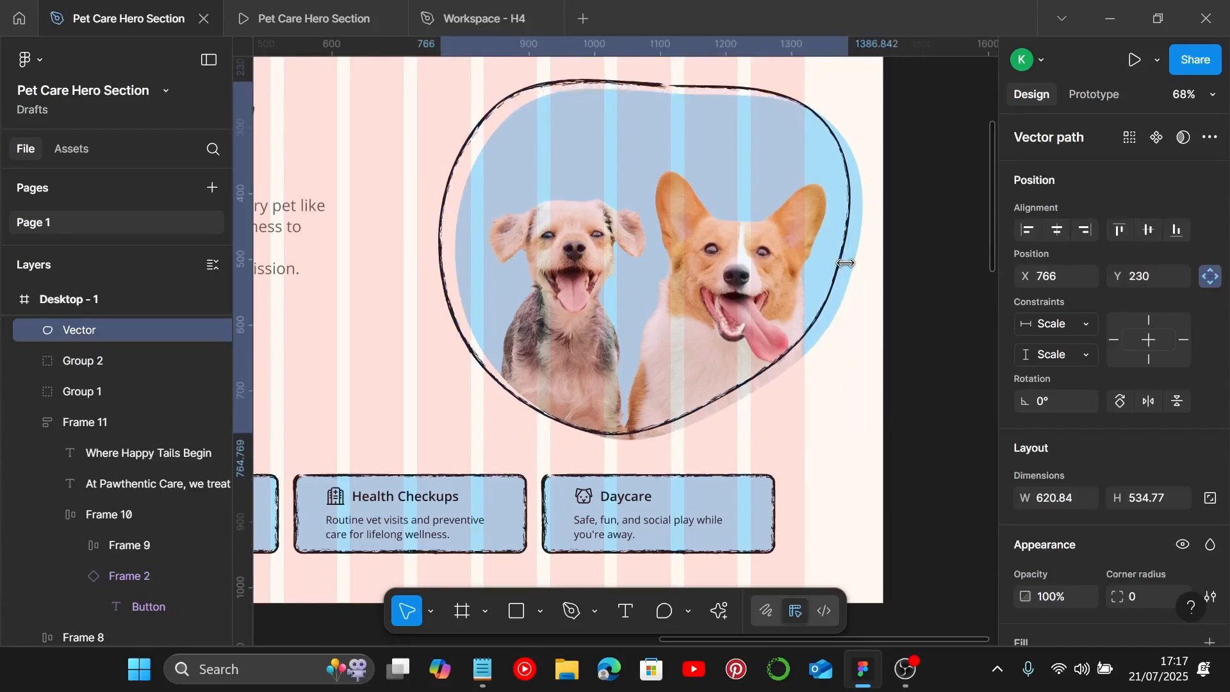
pyautogui.press('Right')
pyautogui.press('Right')
pyautogui.press('Right')
pyautogui.press('Right')
pyautogui.press('Right')
pyautogui.press('Right')
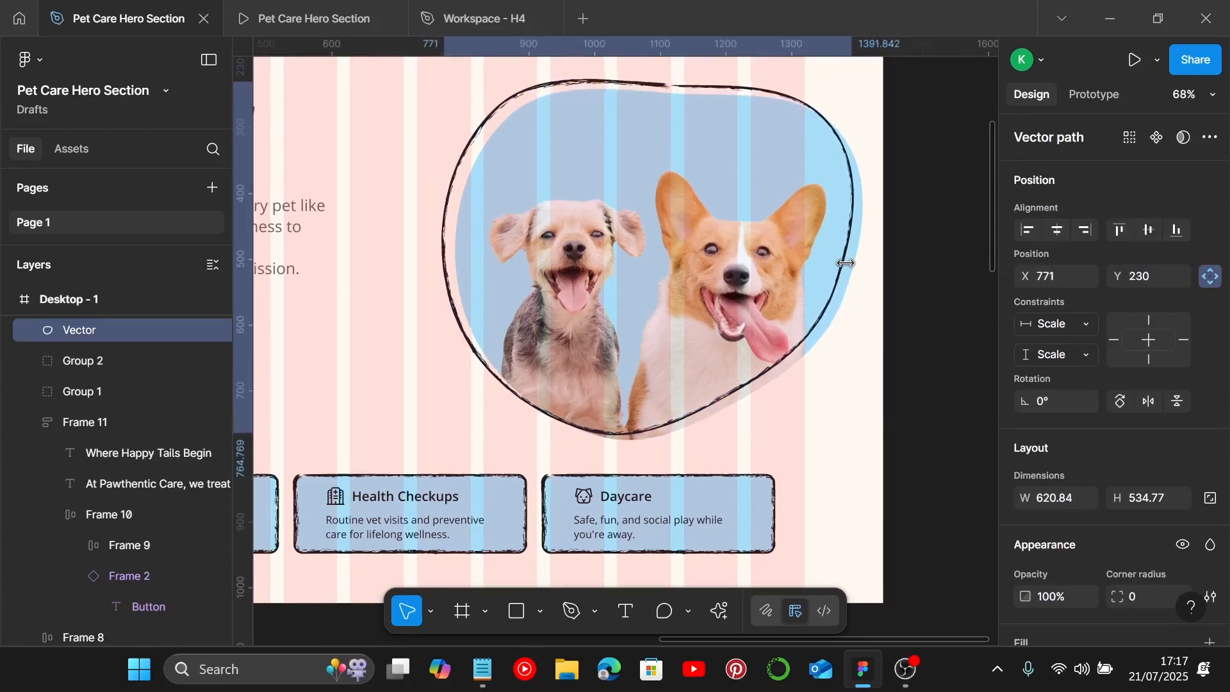
pyautogui.press('Right')
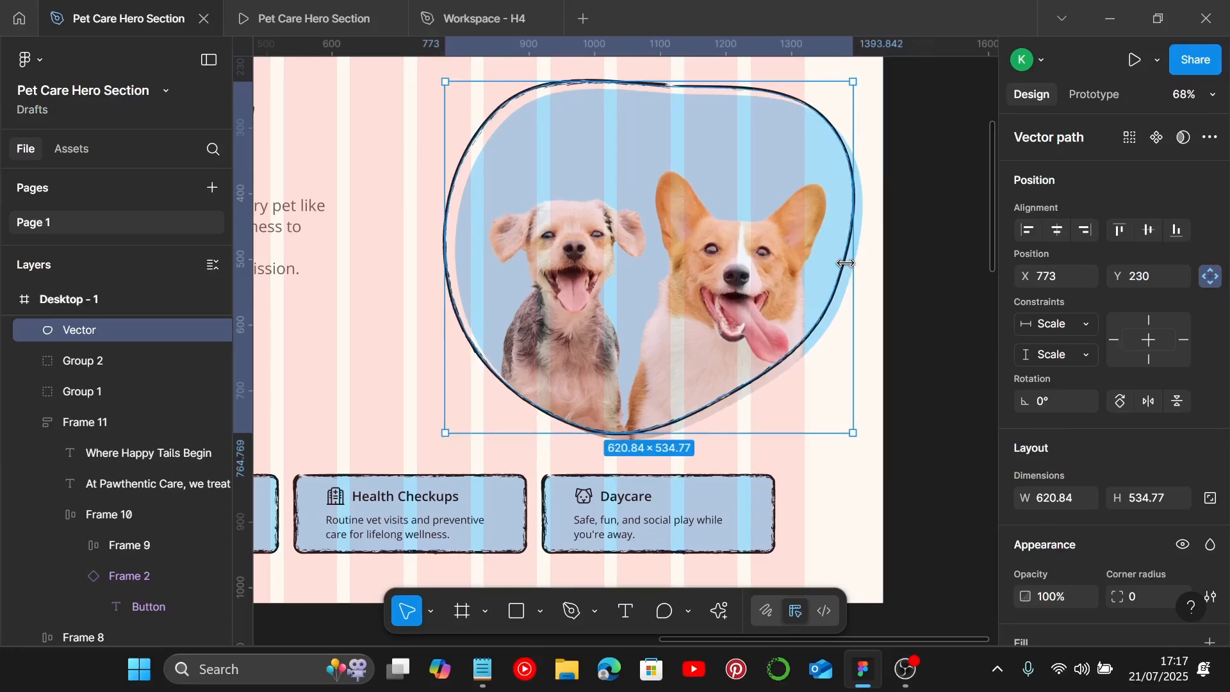
# Step: Select the outline blob and dog image group together and group them
pyautogui.keyDown('ctrl'); pyautogui.scroll(-3, 846, 263); pyautogui.keyUp('ctrl')
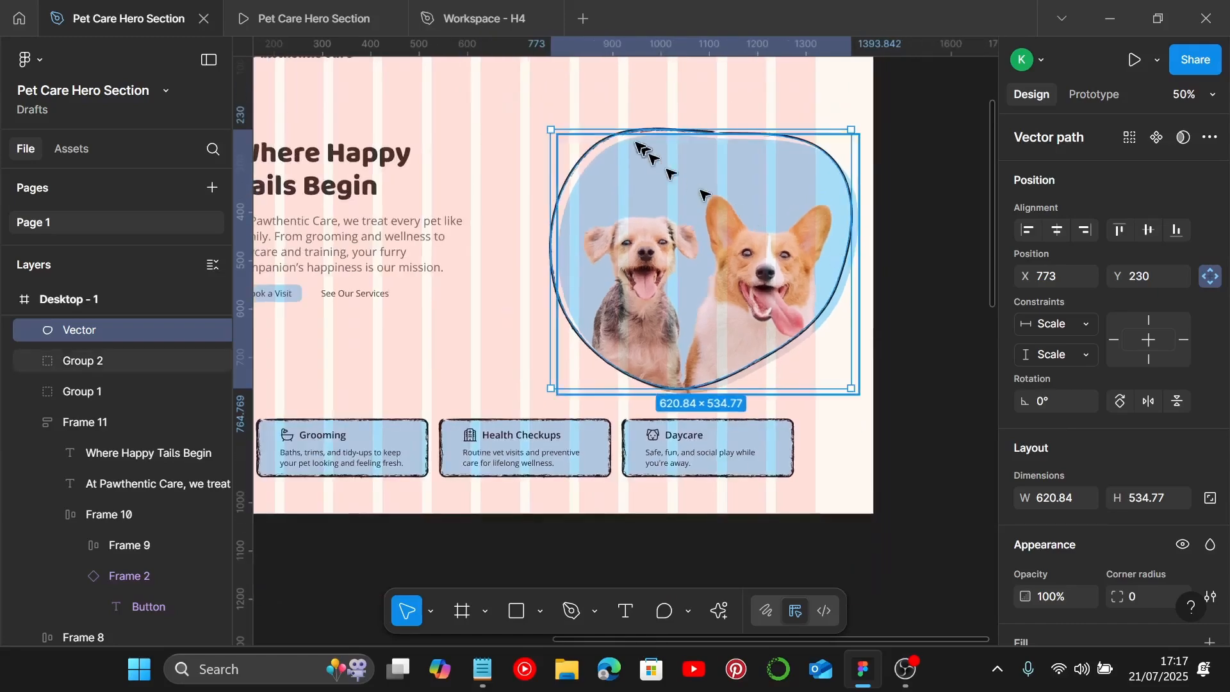
pyautogui.click(564, 90)
pyautogui.moveTo(536, 105); pyautogui.dragTo(883, 402)
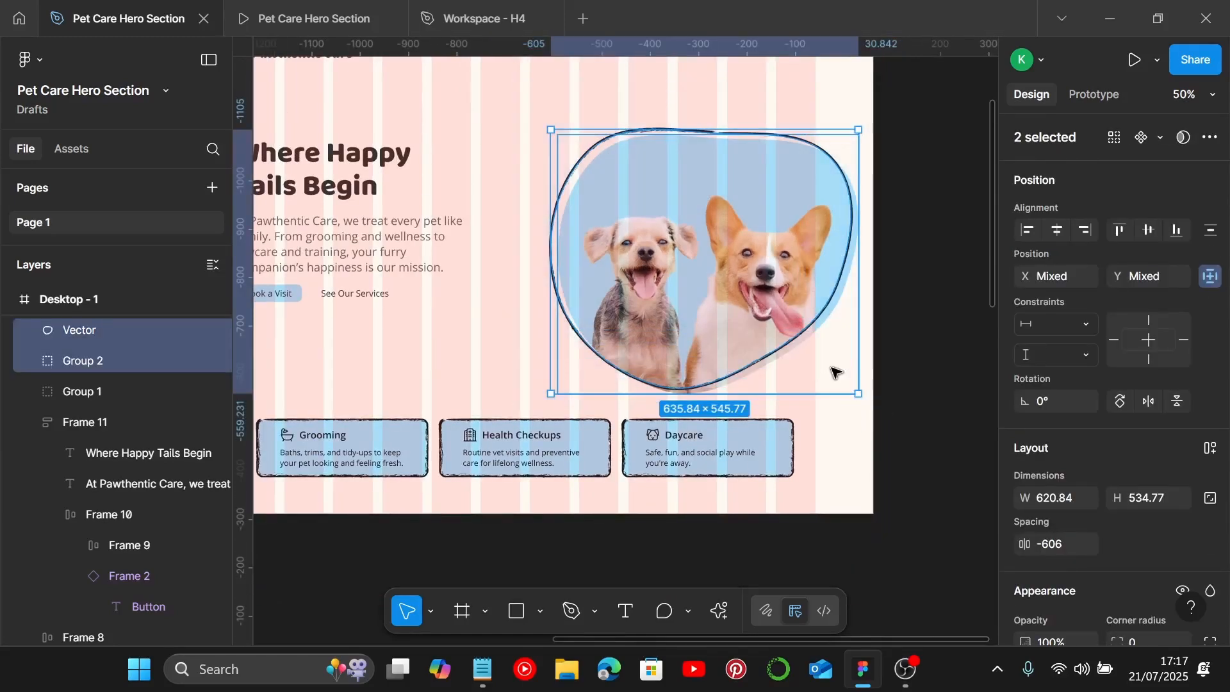
pyautogui.hotkey('ctrl', 'g')
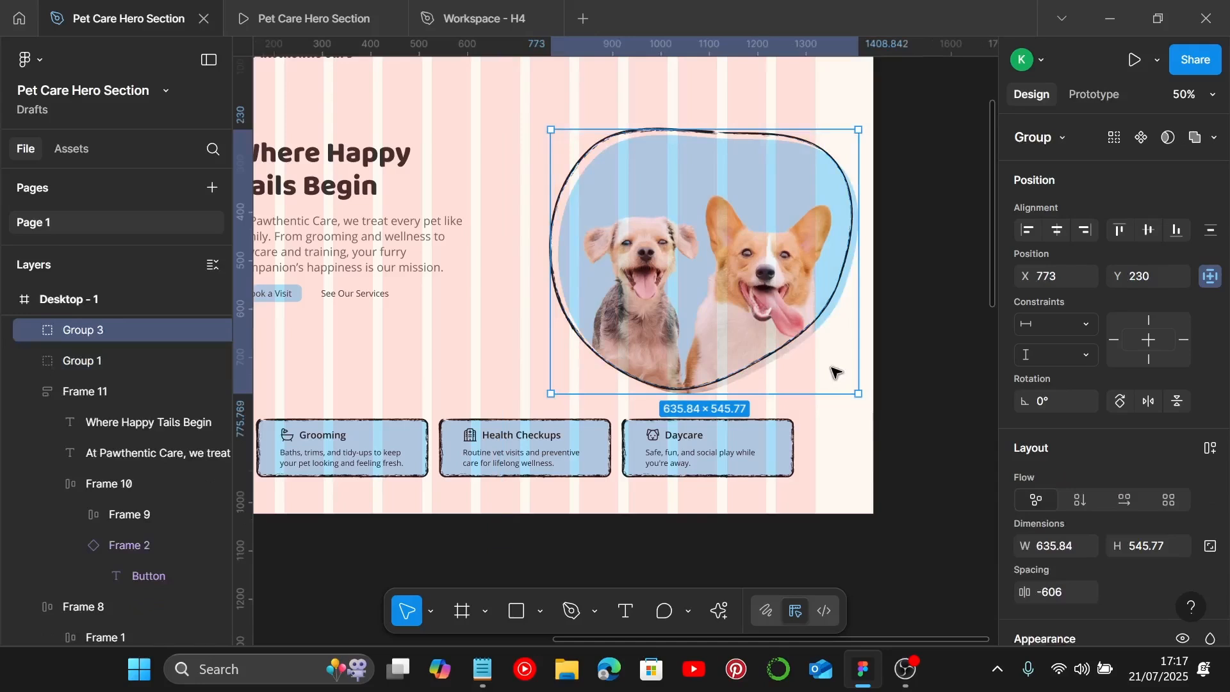
# Step: Lock the new group's aspect ratio and undo a trial resize of its width
pyautogui.click(1210, 546)
pyautogui.moveTo(858, 222); pyautogui.dragTo(817, 224)
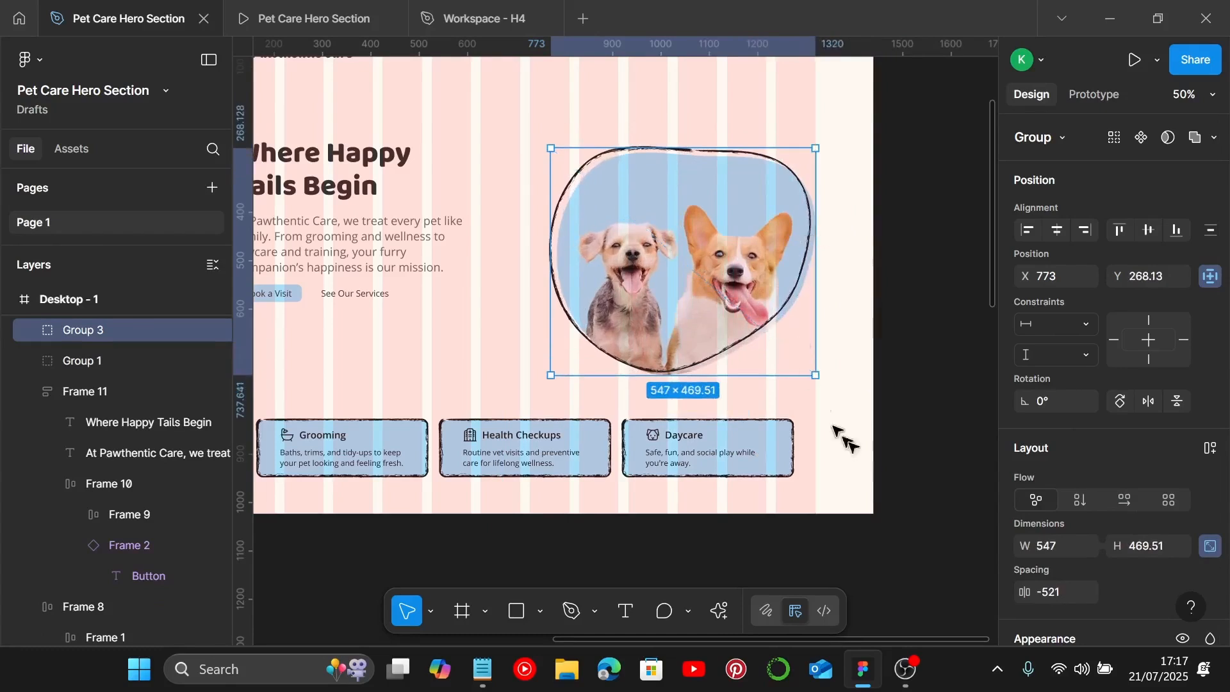
pyautogui.hotkey('ctrl', 'z')
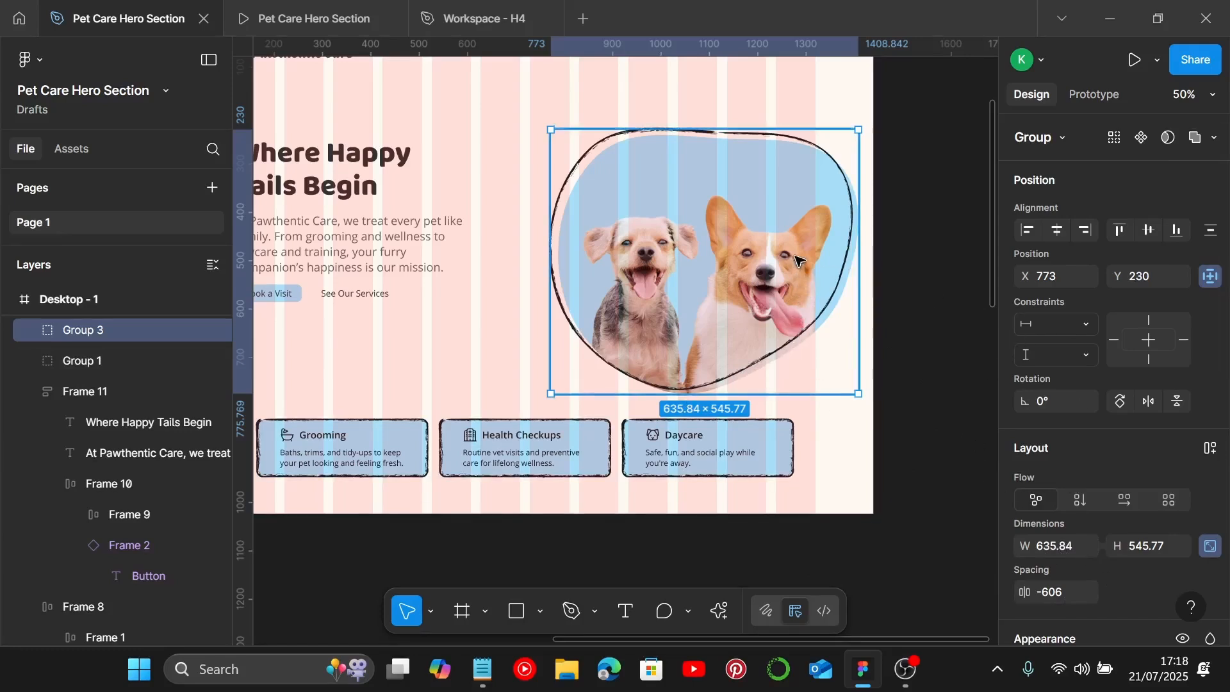
# Step: Reposition the outlined dog group inside the hero frame below the navigation links
pyautogui.moveTo(799, 259); pyautogui.dragTo(812, 202)
pyautogui.hscroll(-1, 748, 229)
pyautogui.scroll(3, 811, 200)
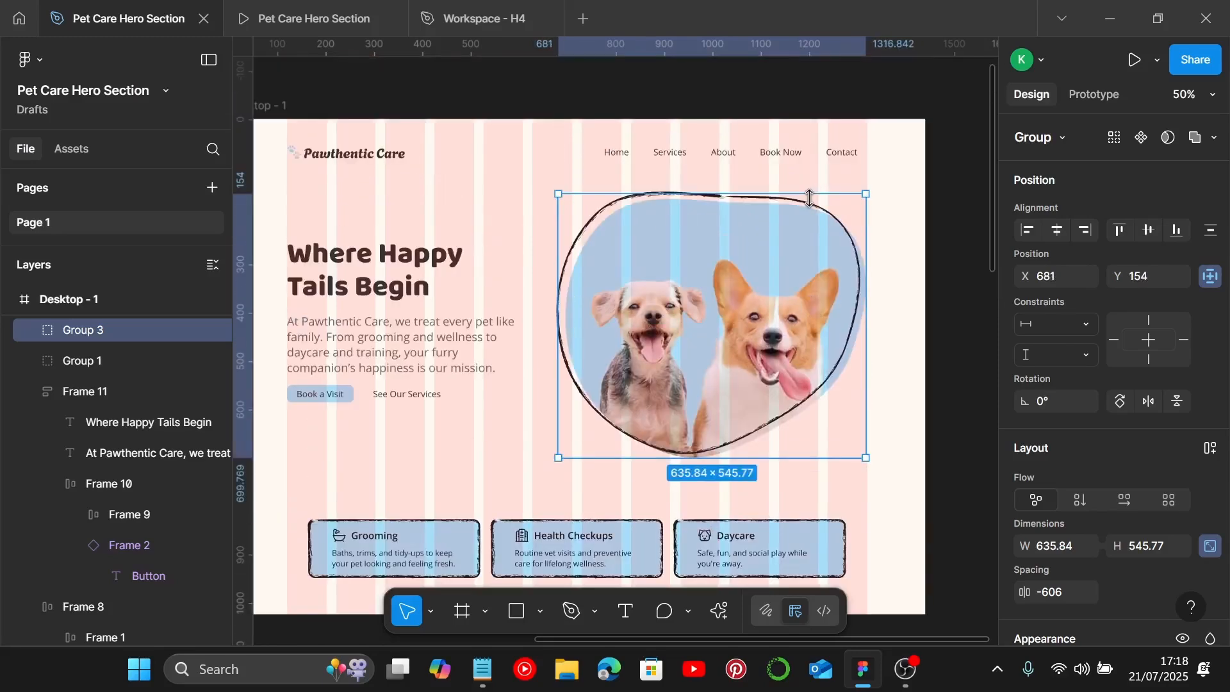
pyautogui.moveTo(846, 302); pyautogui.dragTo(849, 317)
pyautogui.click(907, 296)
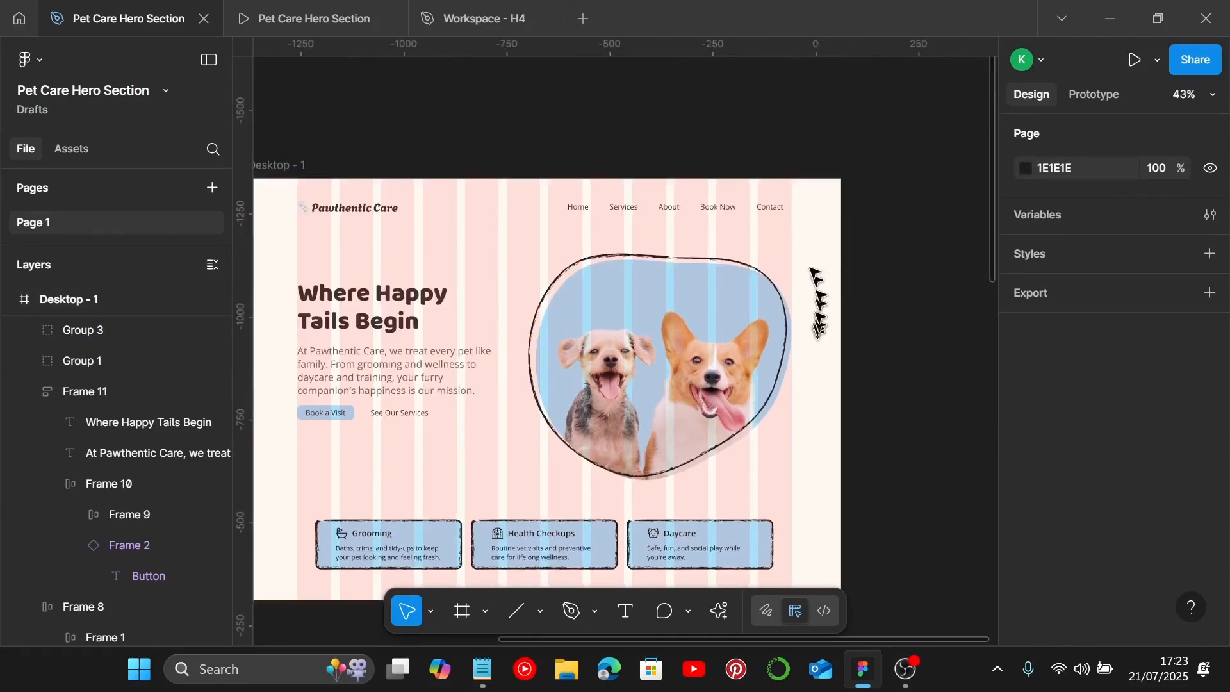
# Step: Draw a diagonal line about 107 px long beside the Contact link above the blob, and shift it slightly
pyautogui.scroll(5, 807, 251)
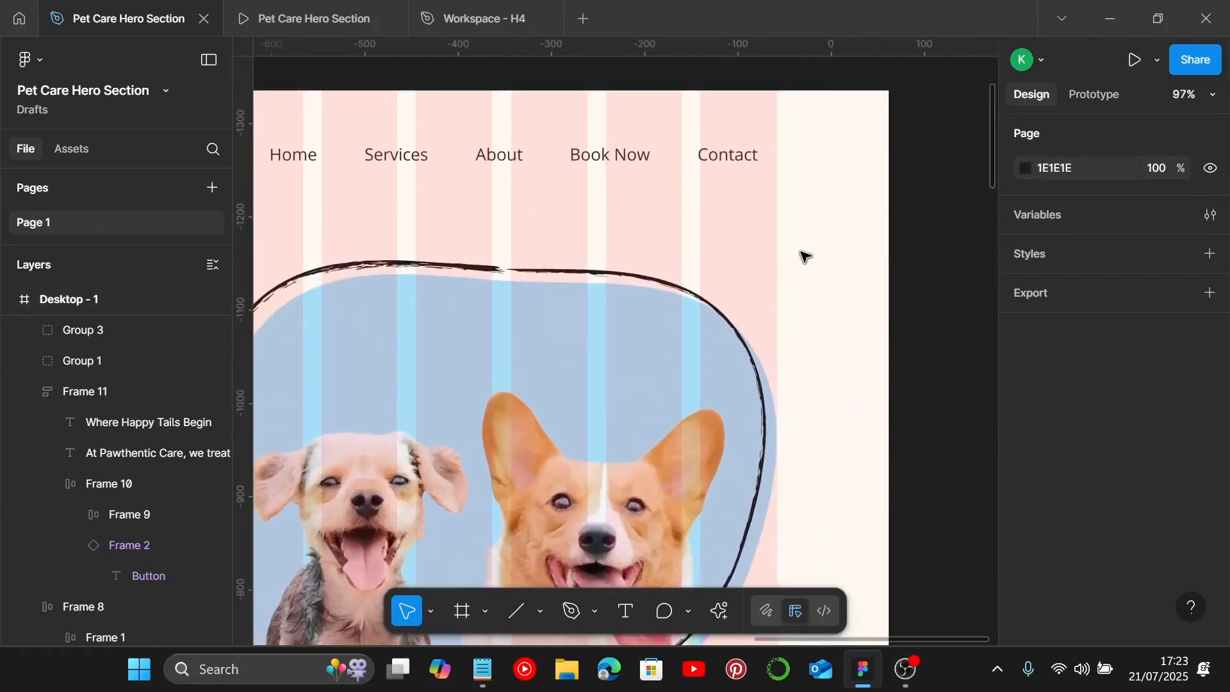
pyautogui.press('l')
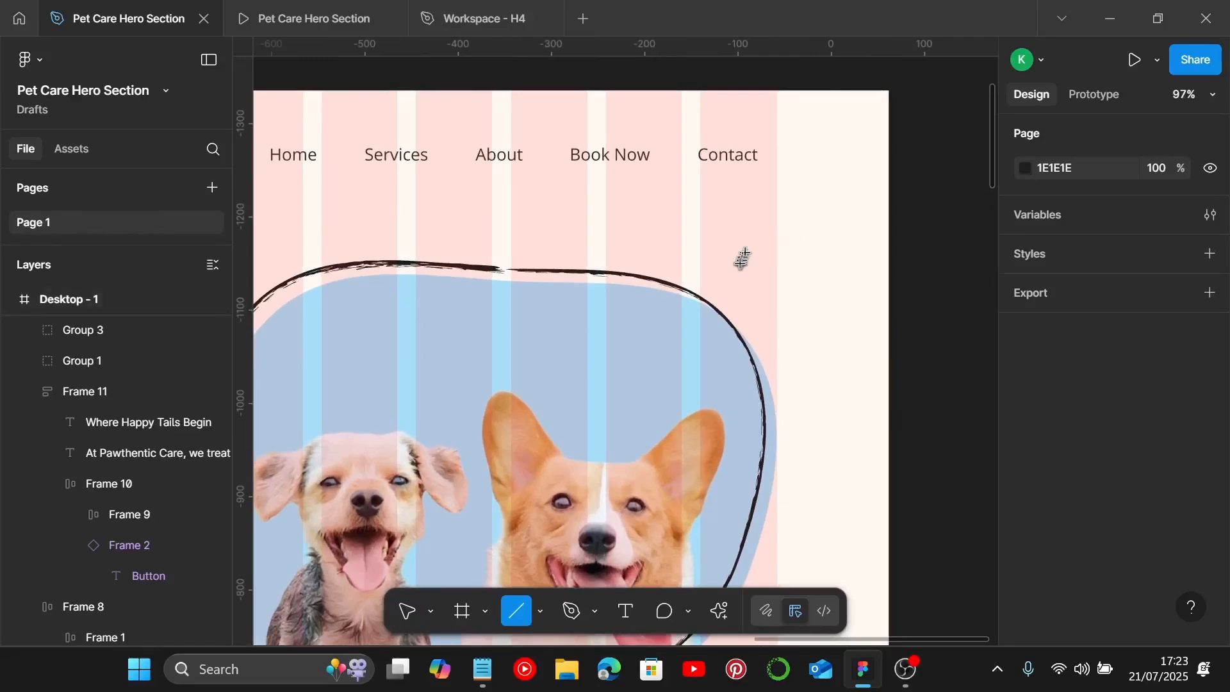
pyautogui.moveTo(742, 263)
pyautogui.mouseDown()
pyautogui.moveTo(834, 200)
pyautogui.moveTo(817, 200)
pyautogui.mouseUp()
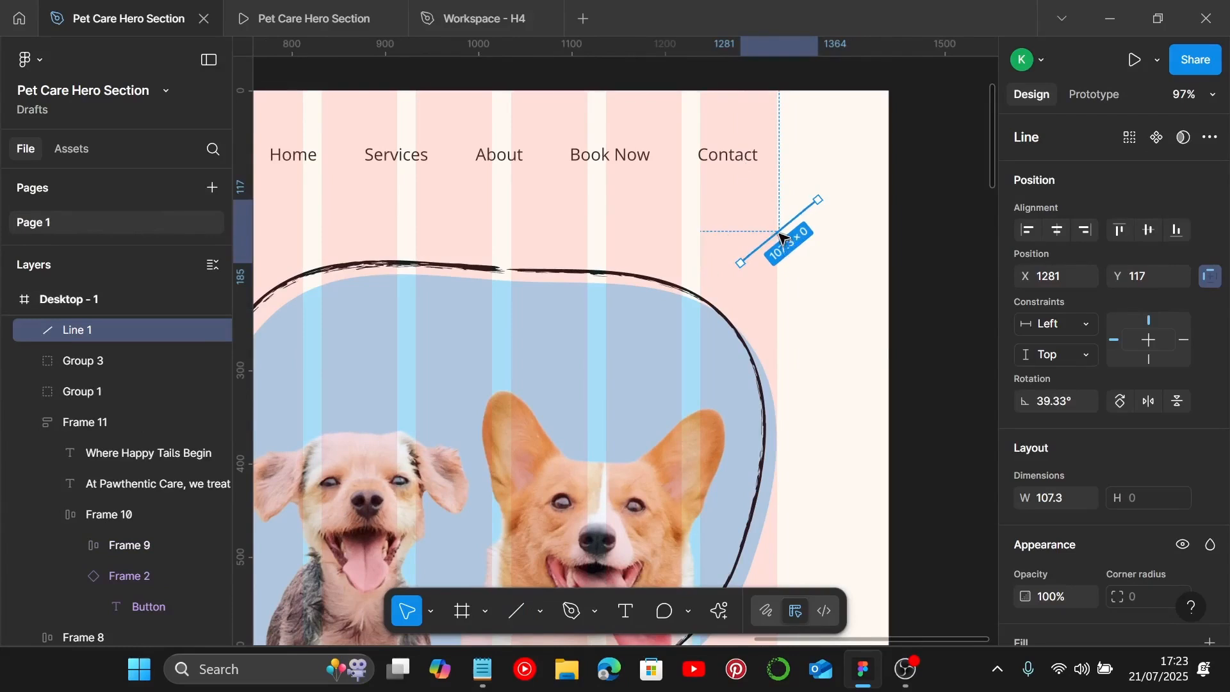
pyautogui.moveTo(780, 239); pyautogui.dragTo(767, 249)
pyautogui.scroll(-3, 1041, 423)
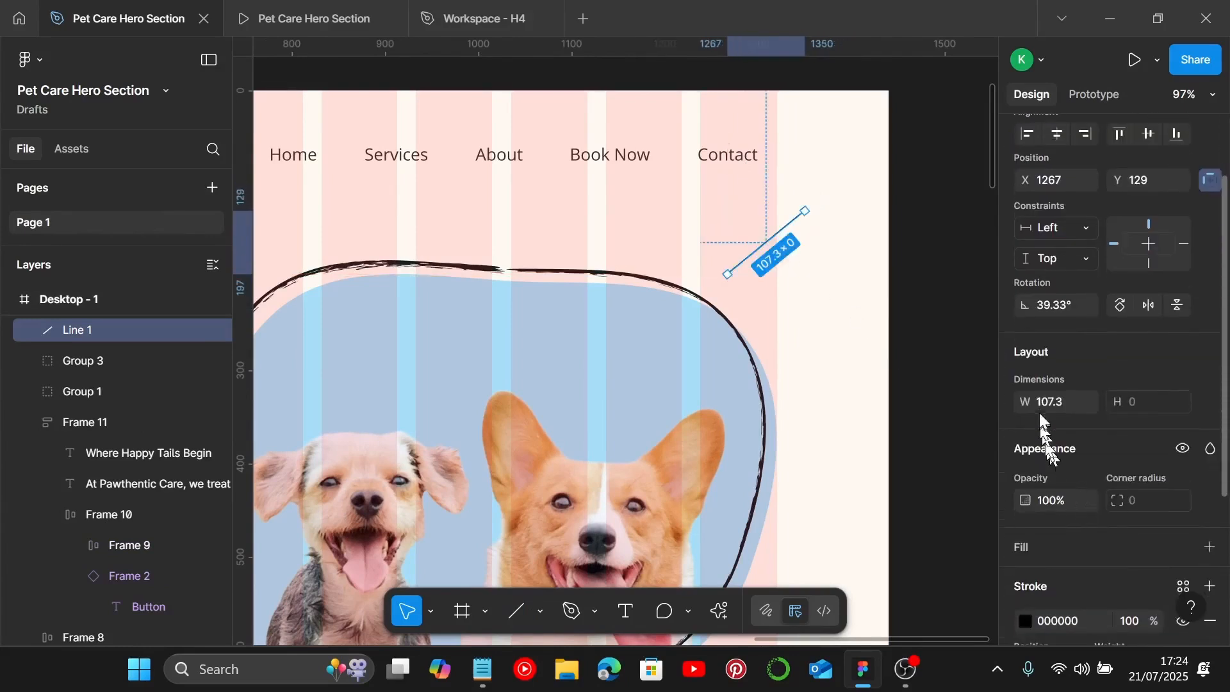
# Step: Set the diagonal line's width to 60 and its stroke weight to 9
pyautogui.click(1058, 414)
pyautogui.write('60')
pyautogui.press('Return')
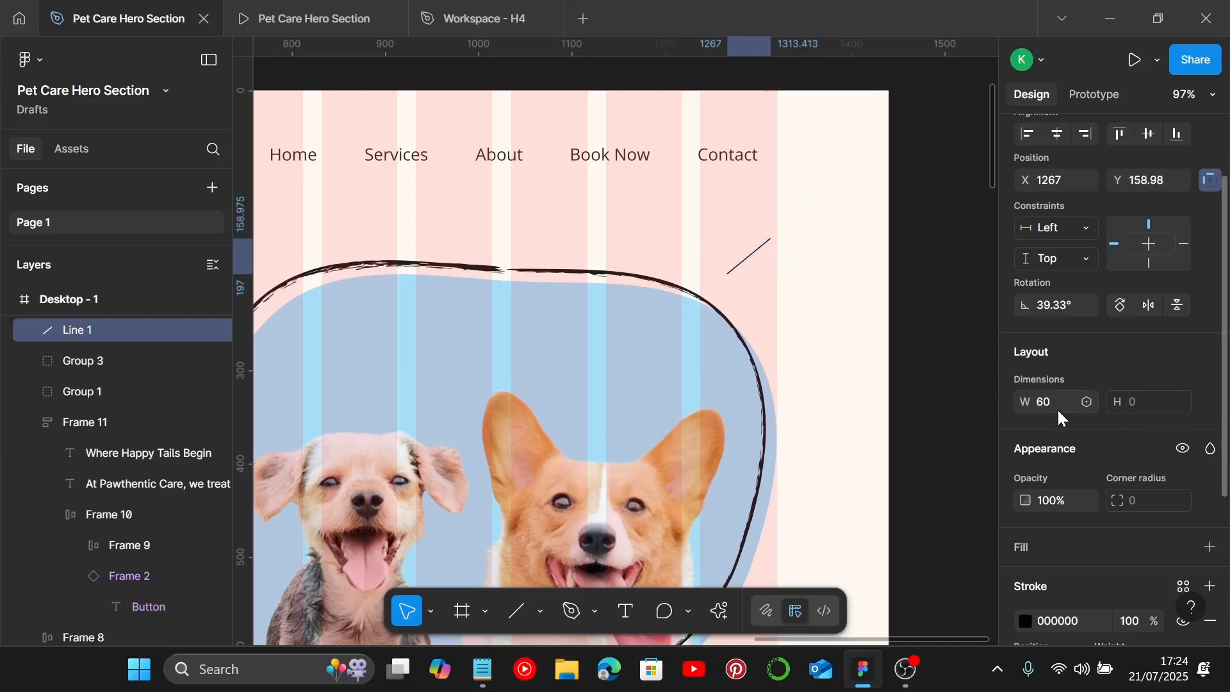
pyautogui.scroll(-3, 1089, 468)
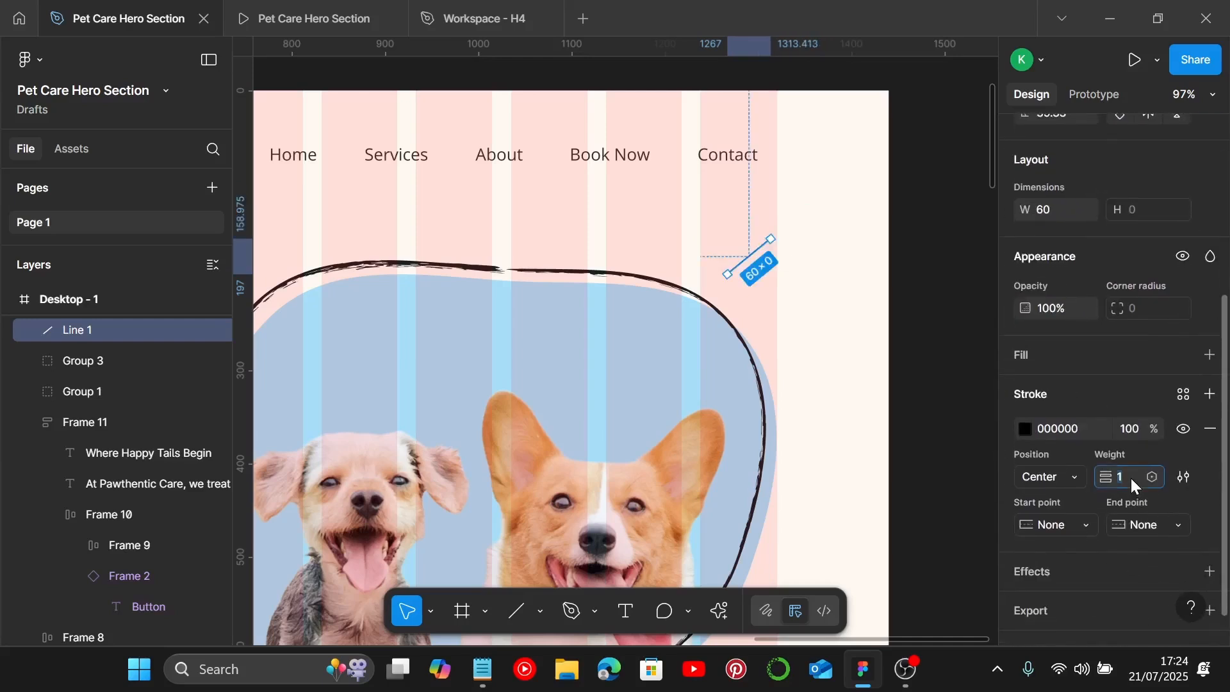
pyautogui.press('Return')
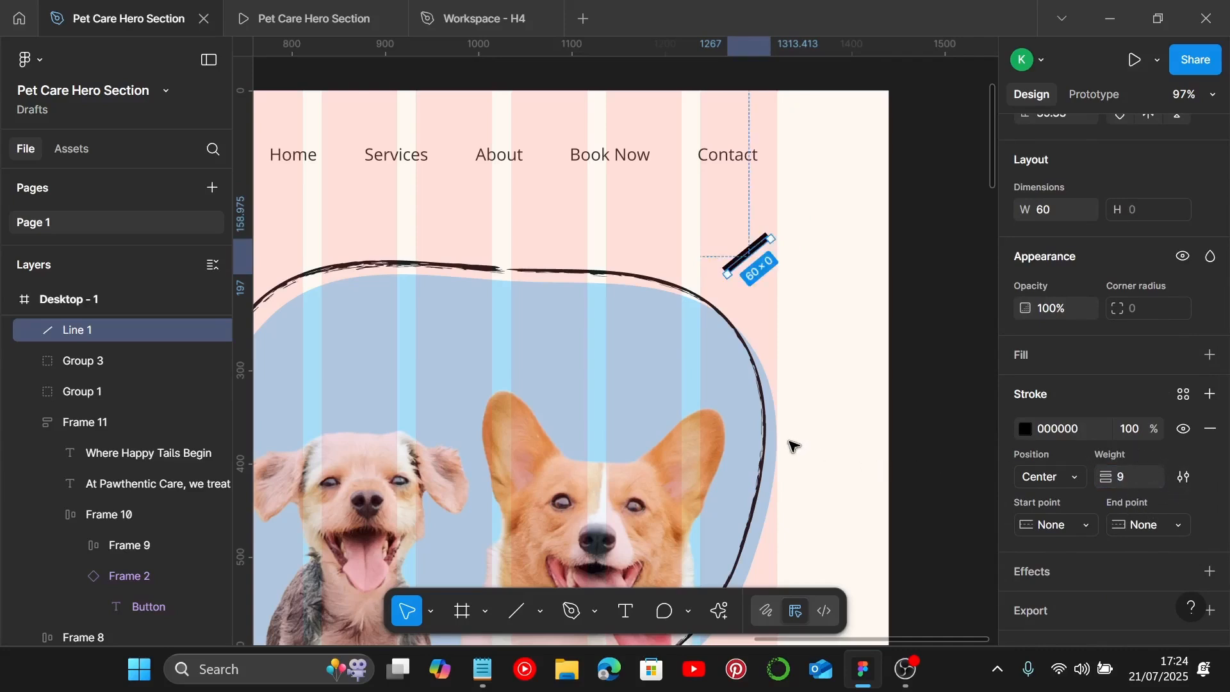
# Step: Select the 161E21 hex code in the style guide's Text color 3 label to copy it
pyautogui.scroll(-4, 787, 450)
pyautogui.hscroll(-1, 748, 484)
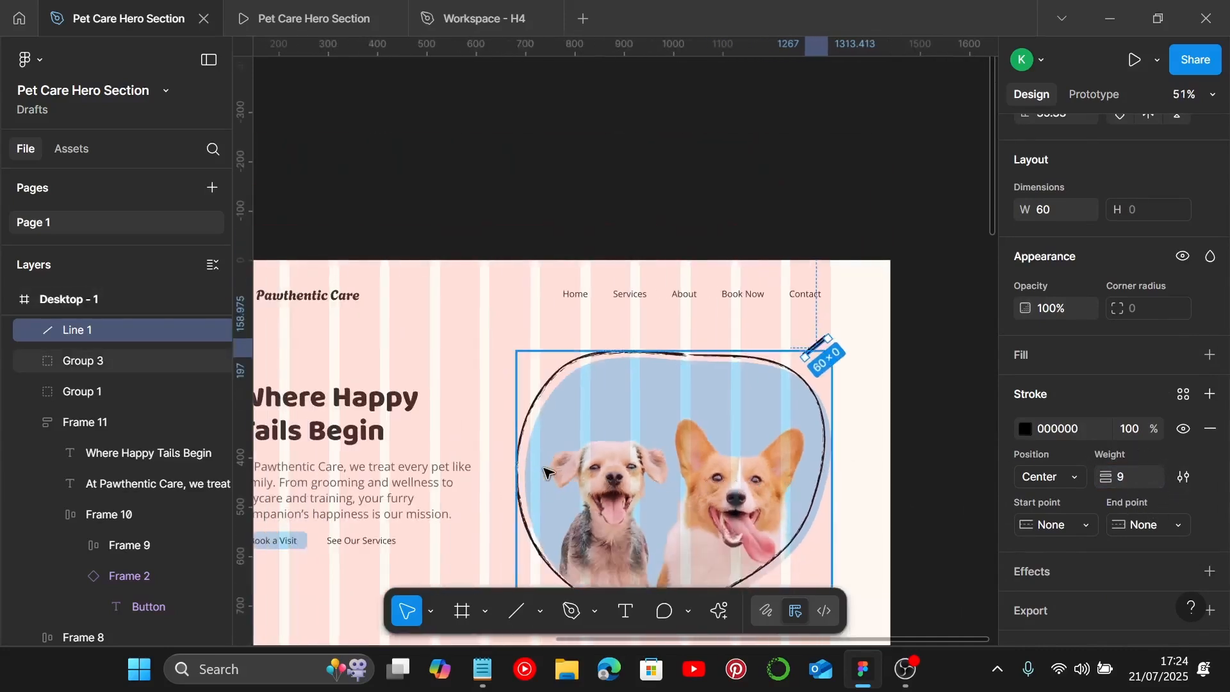
pyautogui.scroll(-3, 545, 474)
pyautogui.hscroll(-4, 505, 446)
pyautogui.scroll(-3, 502, 446)
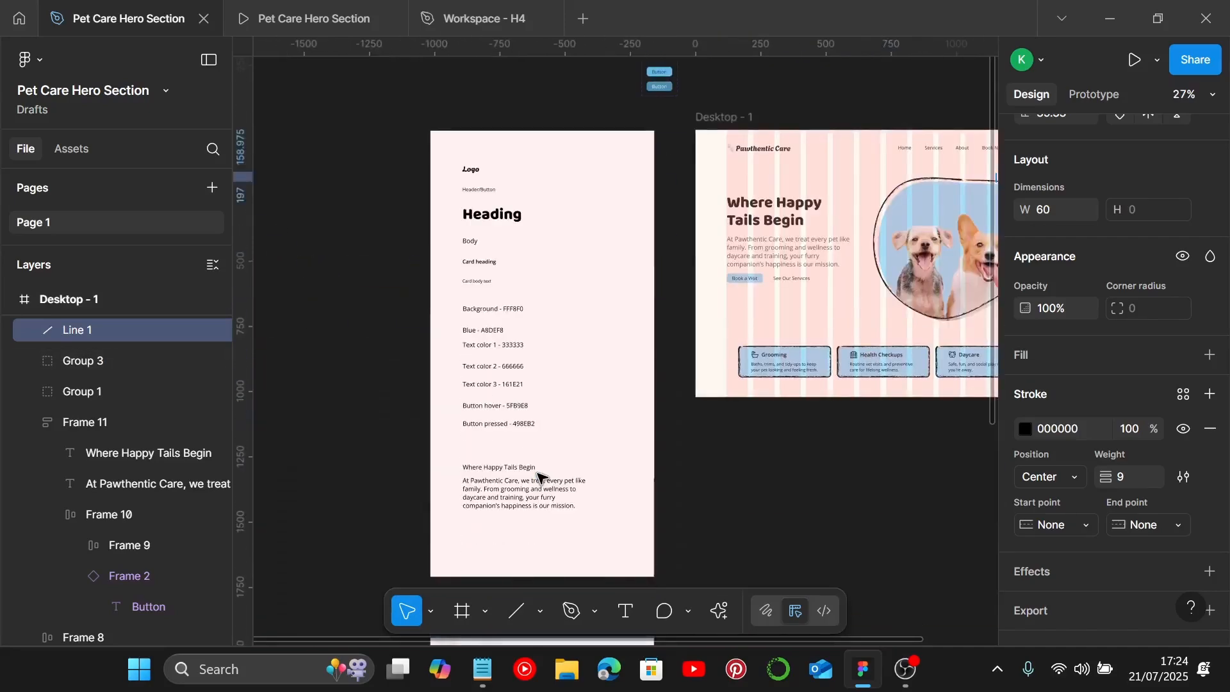
pyautogui.scroll(4, 499, 359)
pyautogui.click(508, 417)
pyautogui.doubleClick(512, 419)
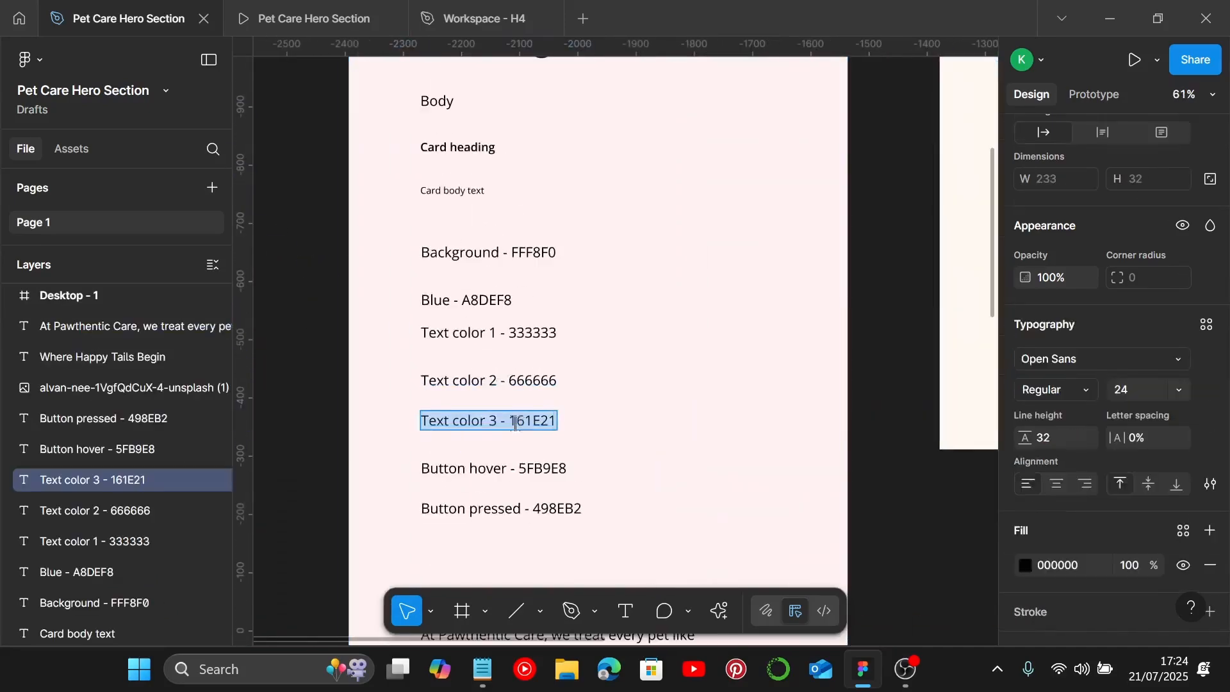
pyautogui.click(512, 421)
pyautogui.moveTo(513, 421); pyautogui.dragTo(587, 415)
pyautogui.hotkey('ctrl', 'c')
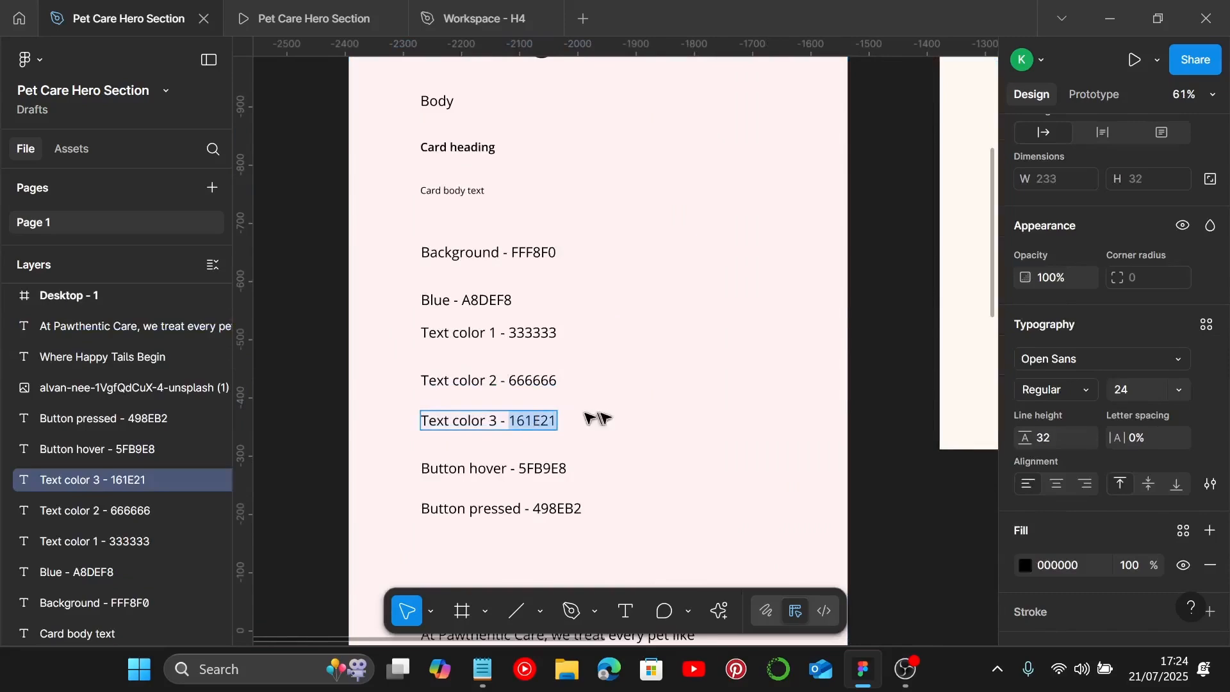
# Step: Paste 161E21 as the diagonal line's stroke colour
pyautogui.scroll(-2, 588, 418)
pyautogui.hscroll(10, 608, 410)
pyautogui.scroll(6, 640, 404)
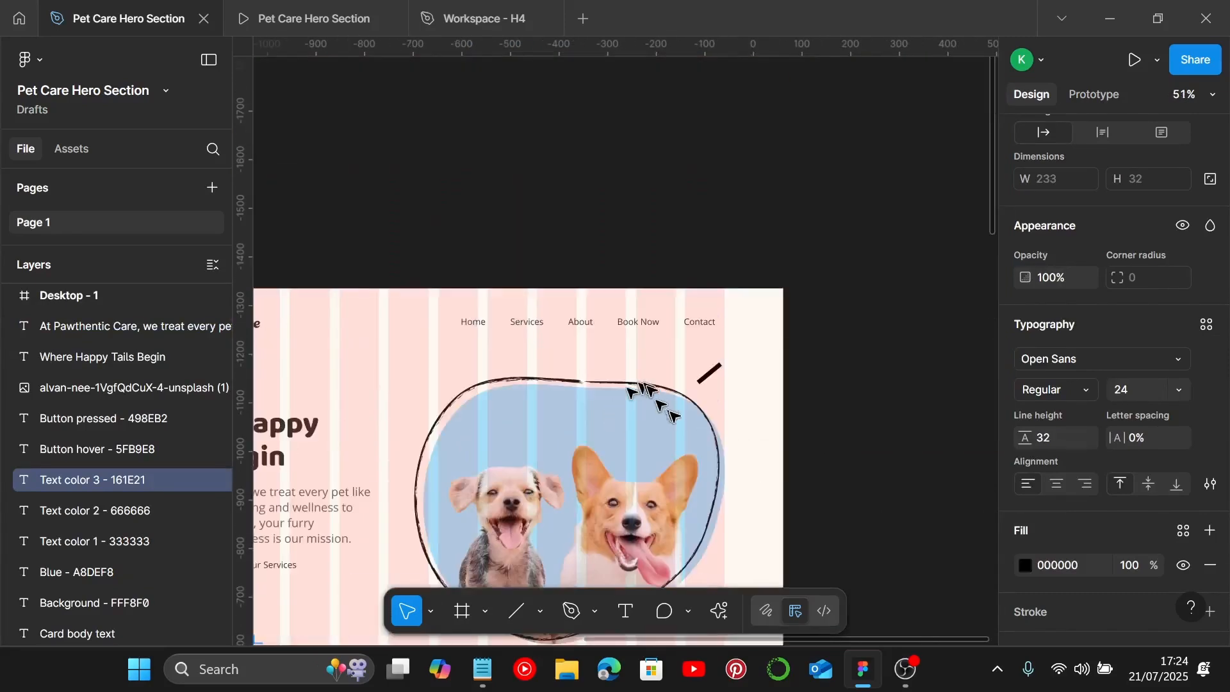
pyautogui.scroll(5, 673, 415)
pyautogui.click(727, 311)
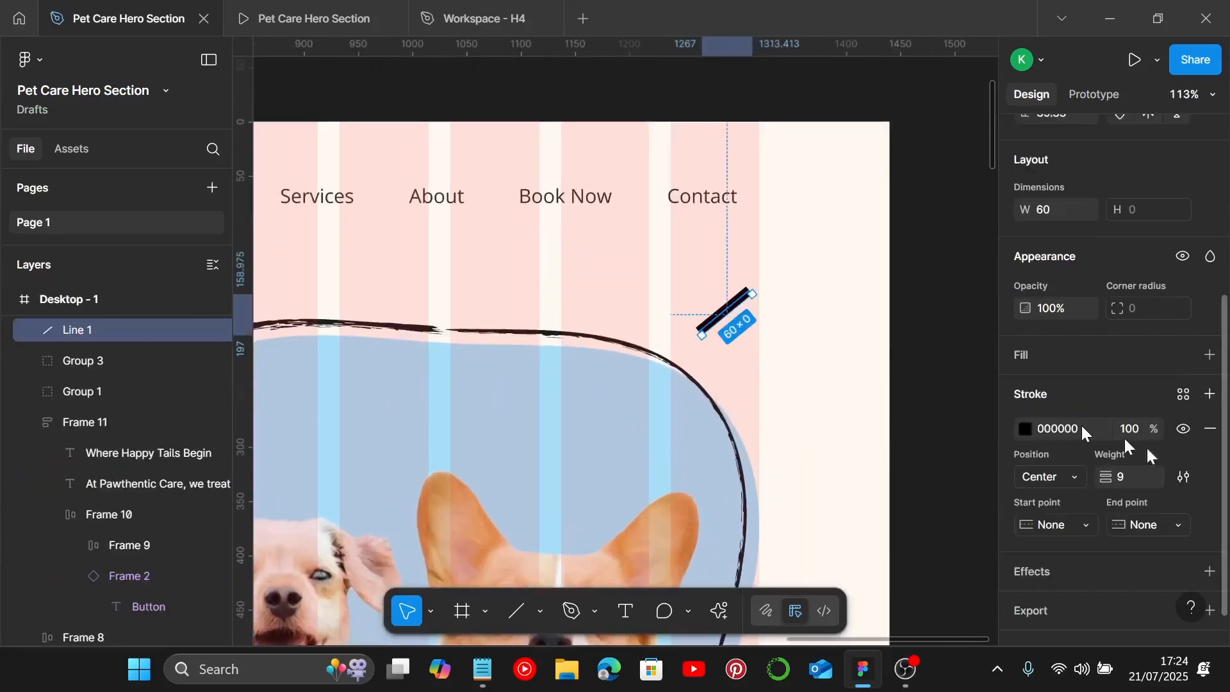
pyautogui.scroll(-1, 1115, 439)
pyautogui.hotkey('ctrl', 'v')
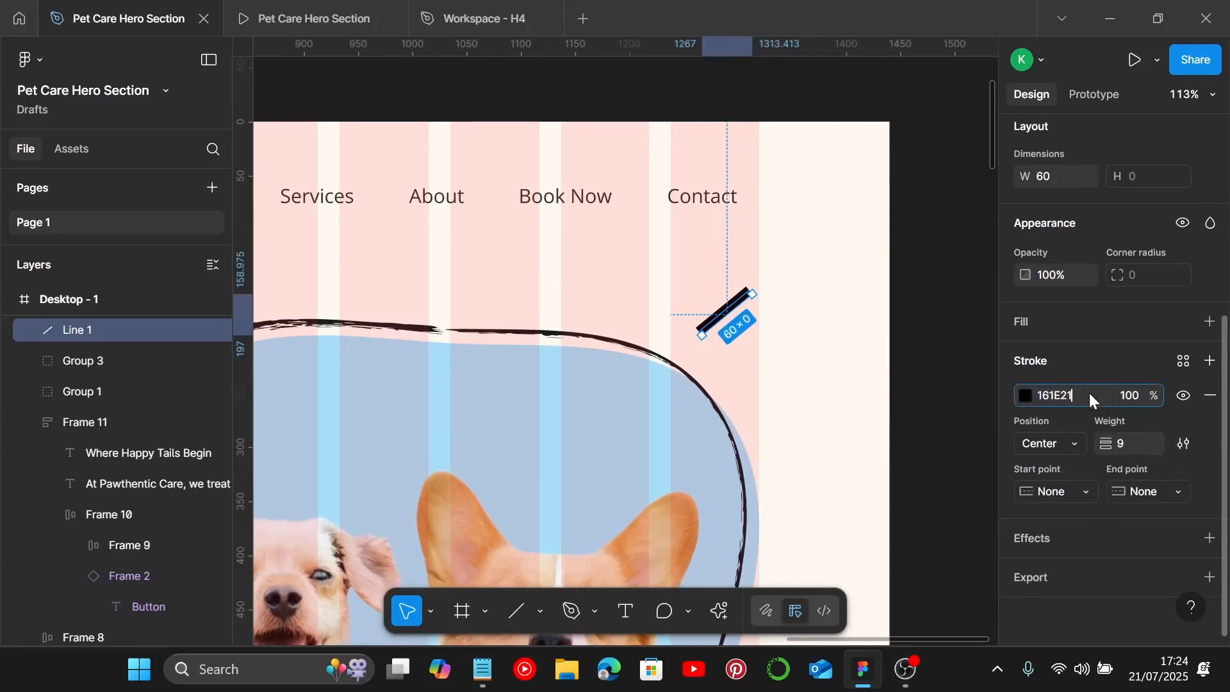
pyautogui.press('Return')
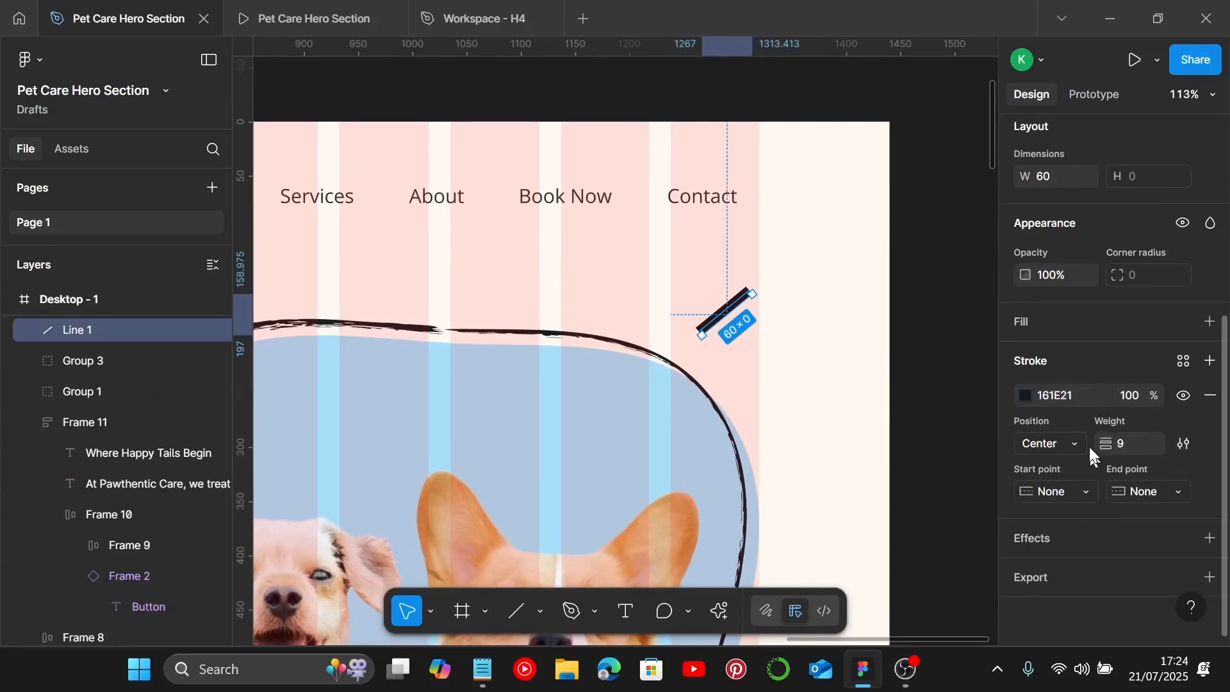
# Step: Give the line a Hardboiled brush stroke with a tapered width profile
pyautogui.click(1178, 445)
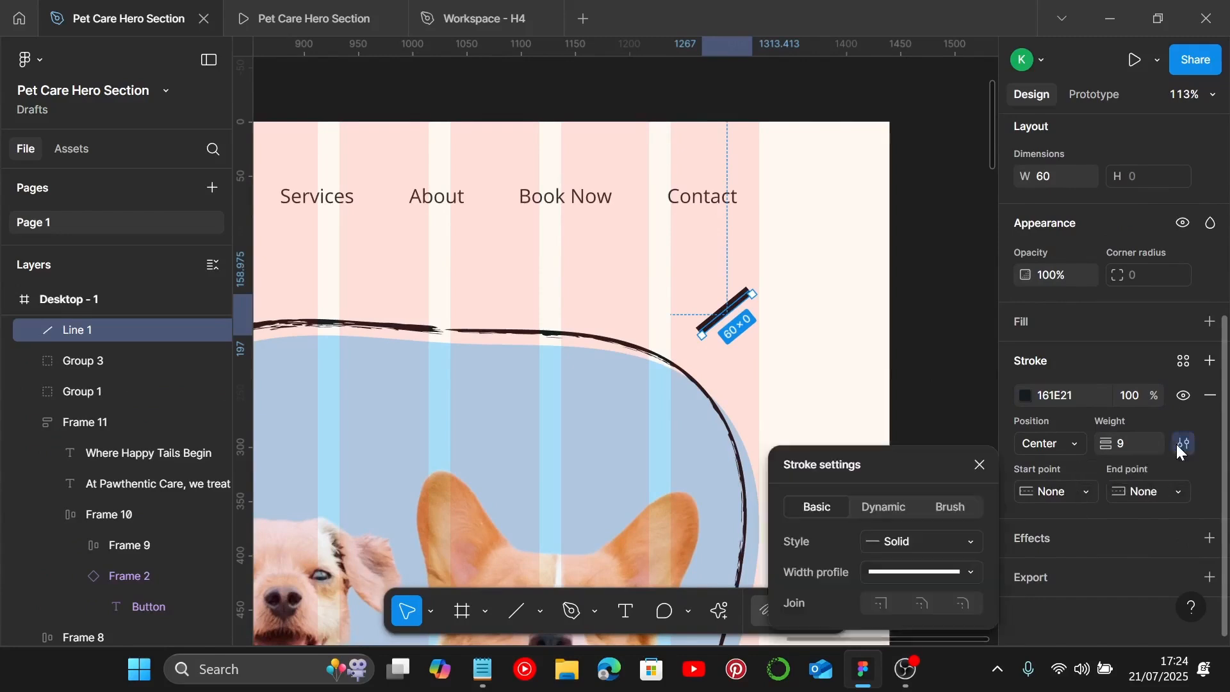
pyautogui.click(951, 510)
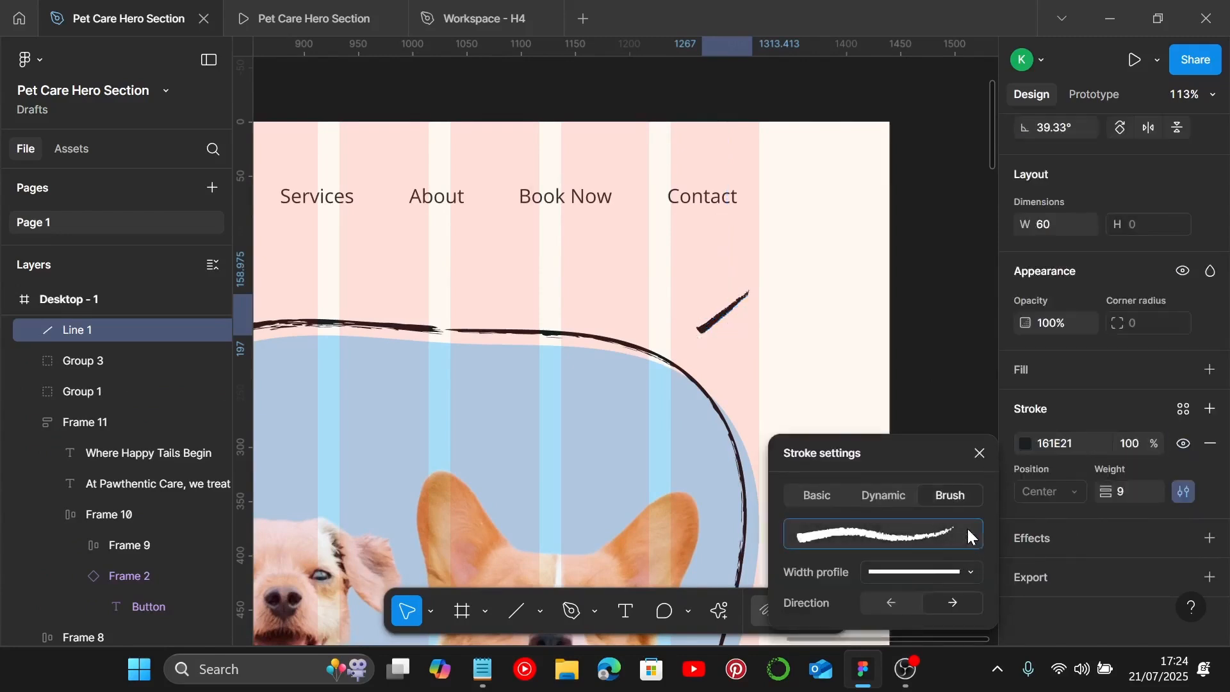
pyautogui.click(967, 535)
pyautogui.scroll(-3, 694, 415)
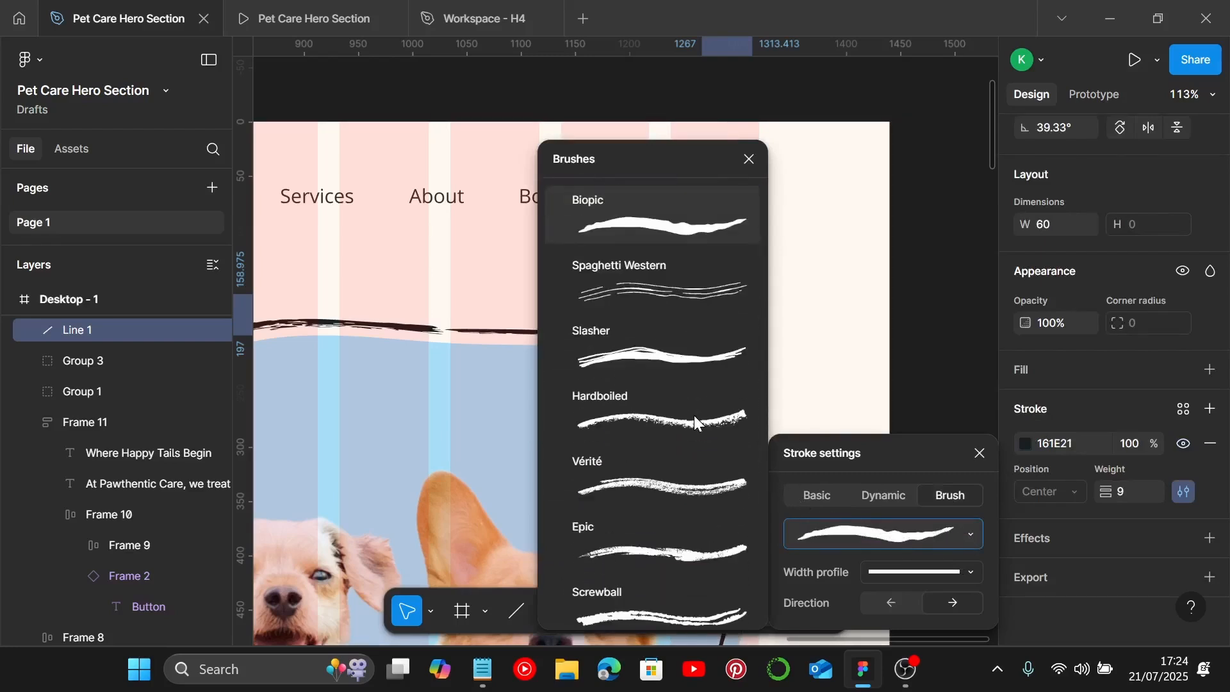
pyautogui.click(659, 423)
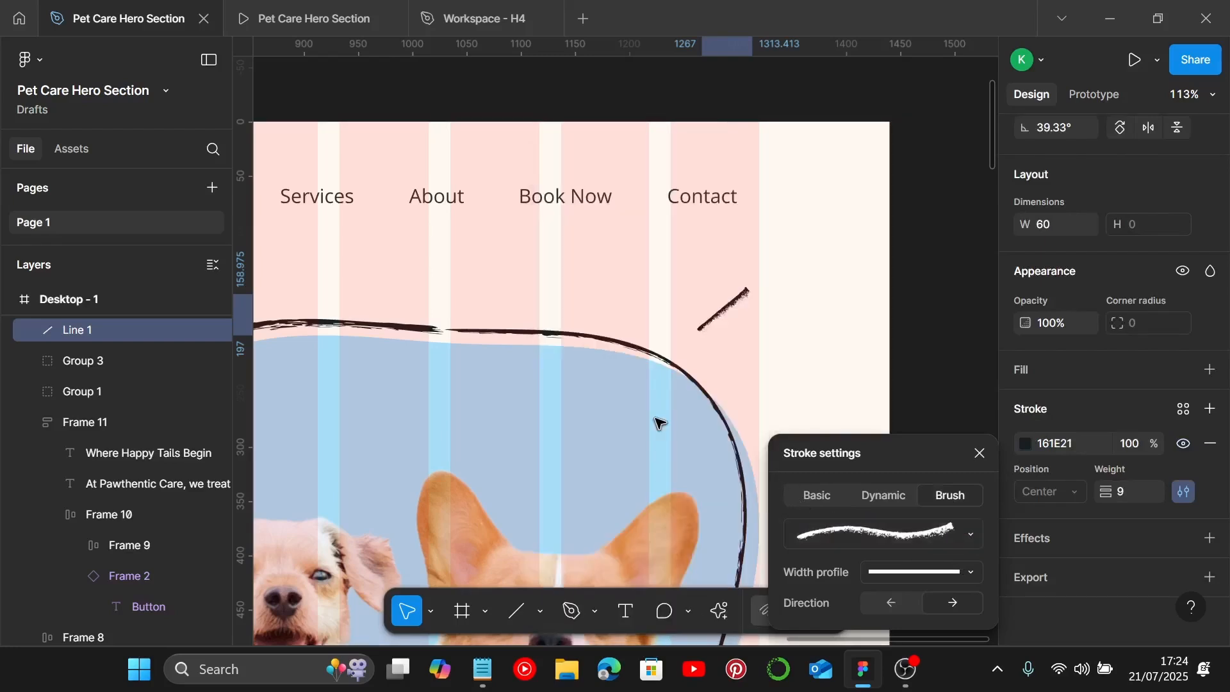
pyautogui.click(970, 572)
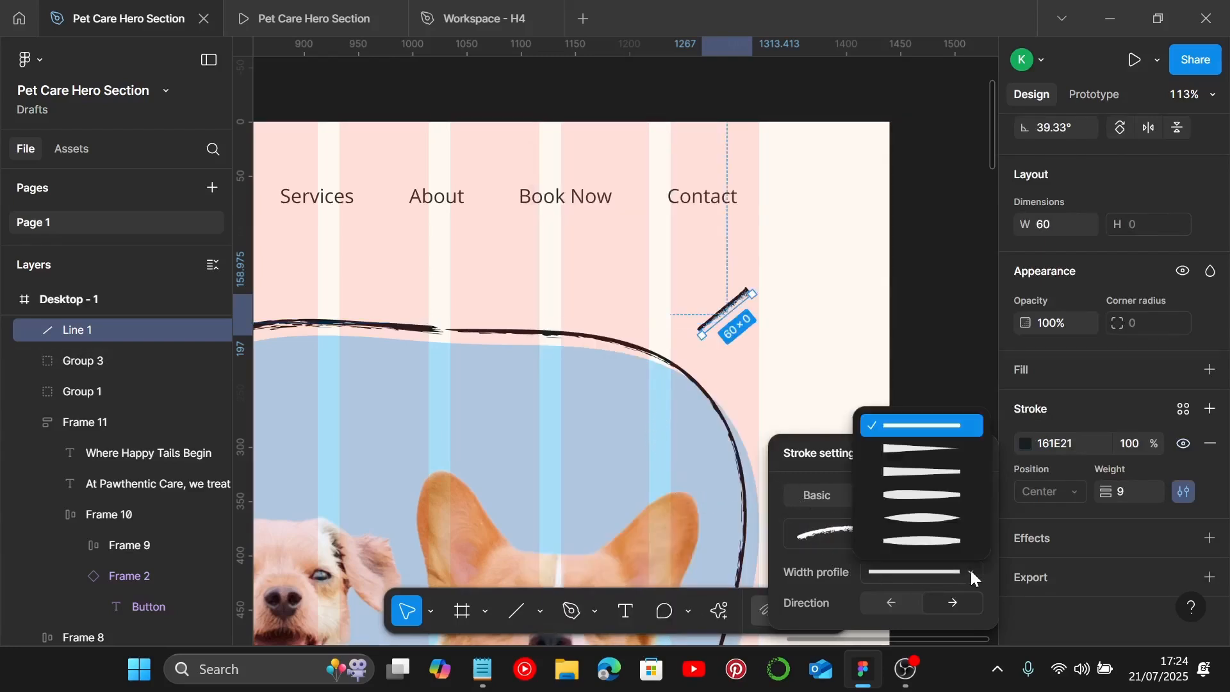
pyautogui.click(942, 452)
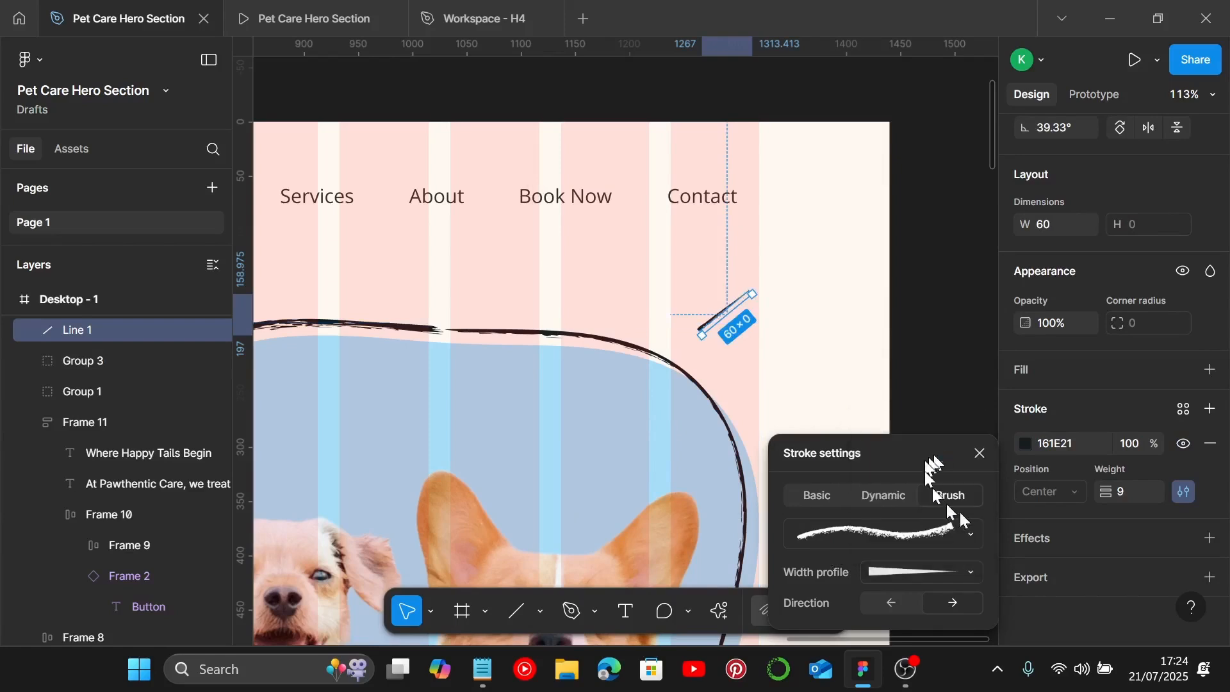
pyautogui.click(766, 333)
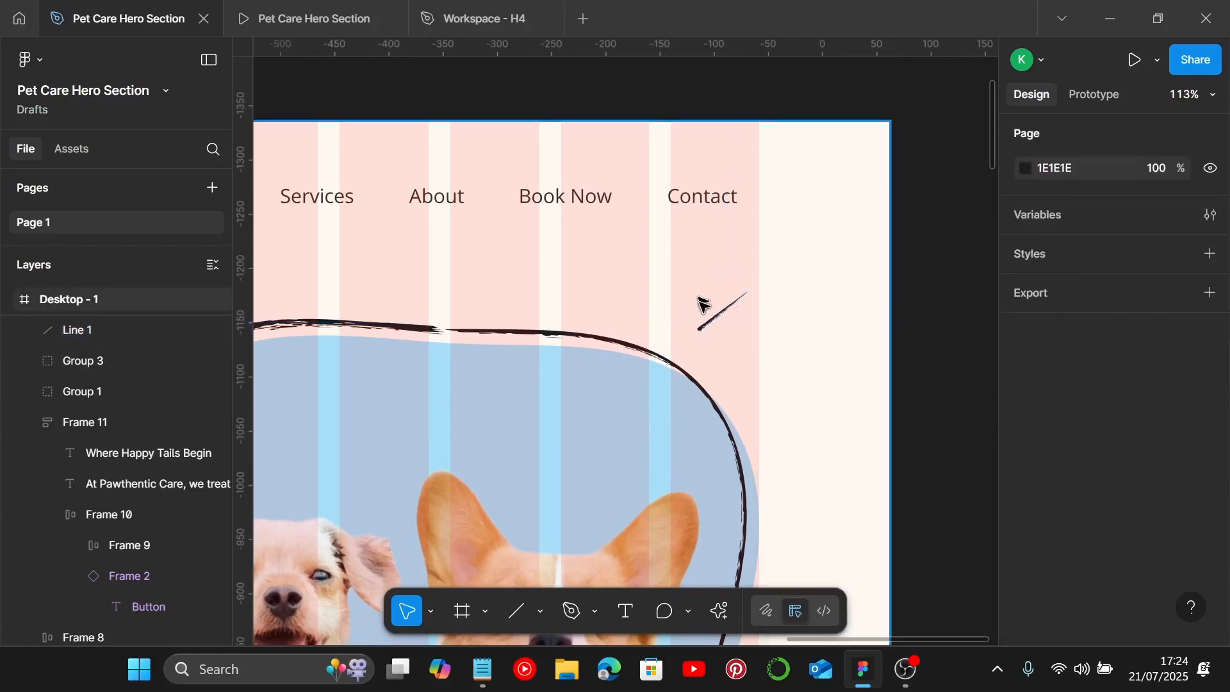
# Step: Duplicate the line twice and rotate the copies so one is steeper and one nearly horizontal
pyautogui.click(713, 320)
pyautogui.scroll(3, 715, 321)
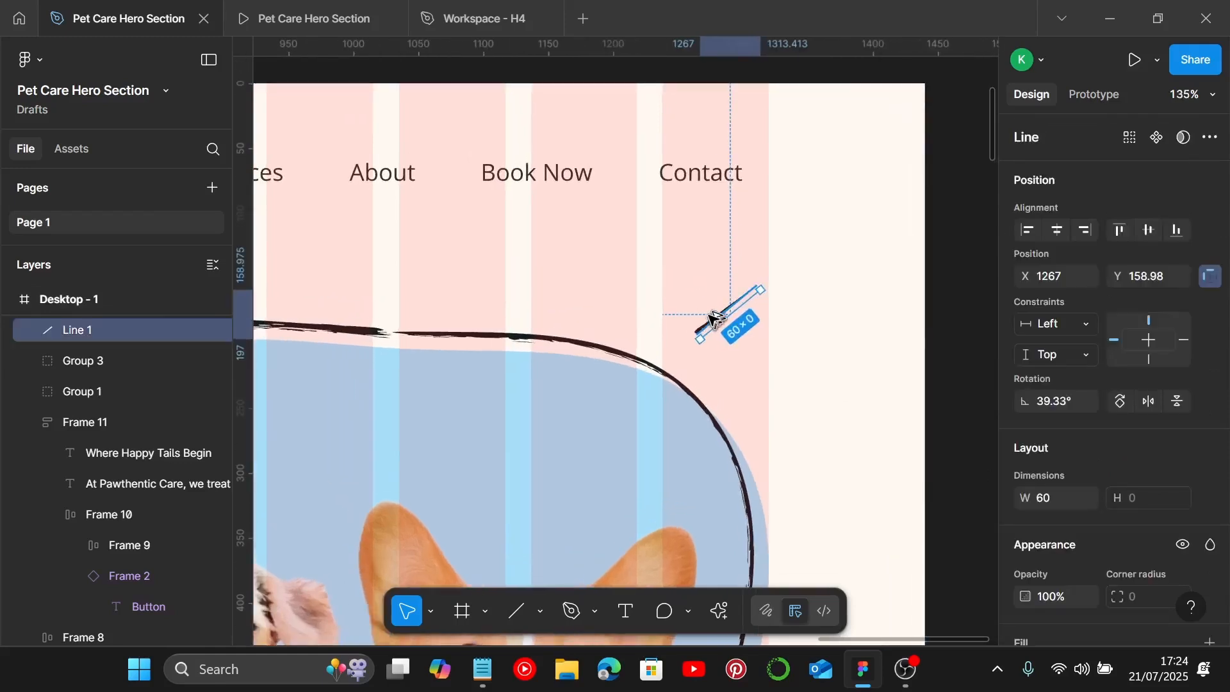
pyautogui.keyDown('alt'); pyautogui.moveTo(713, 320); pyautogui.dragTo(743, 360); pyautogui.keyUp('alt')
pyautogui.click(708, 282)
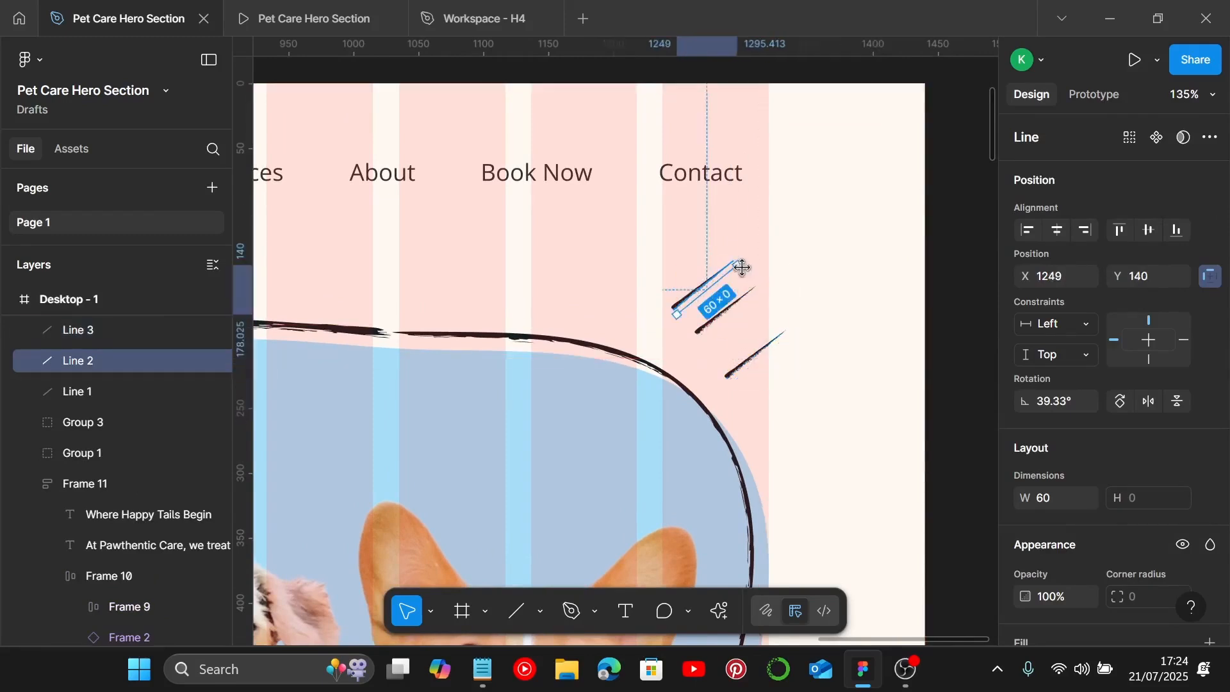
pyautogui.moveTo(741, 249); pyautogui.dragTo(697, 302)
pyautogui.click(760, 353)
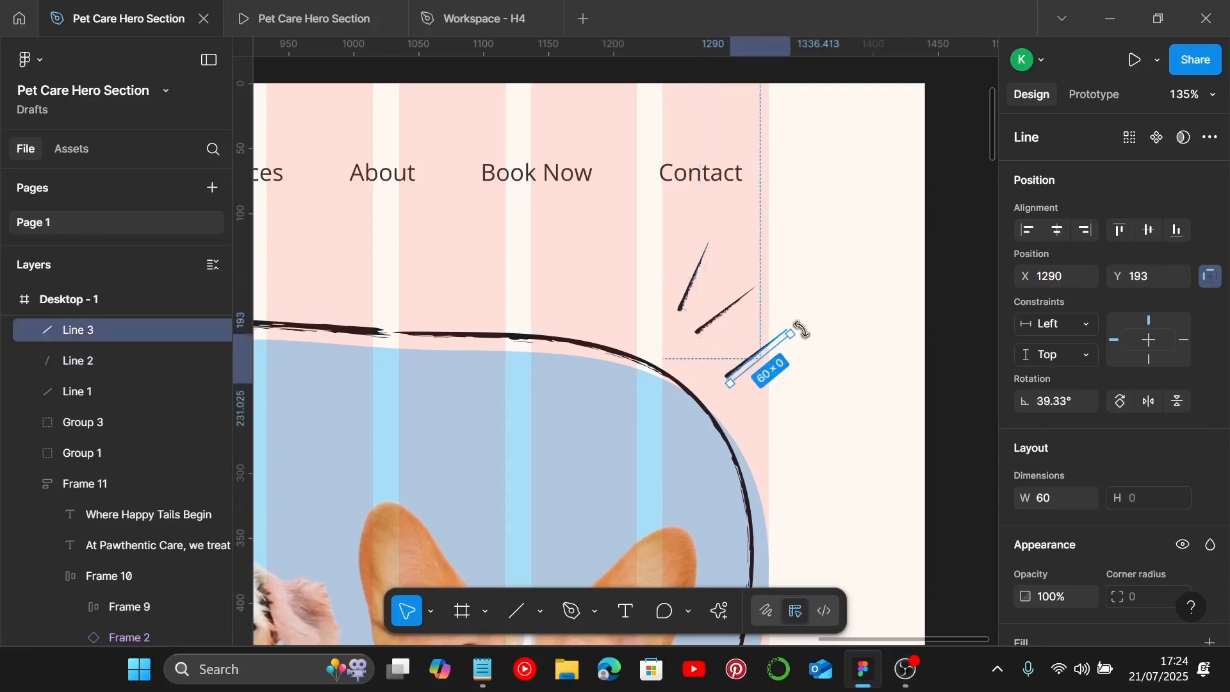
pyautogui.moveTo(801, 328); pyautogui.dragTo(728, 363)
pyautogui.click(698, 299)
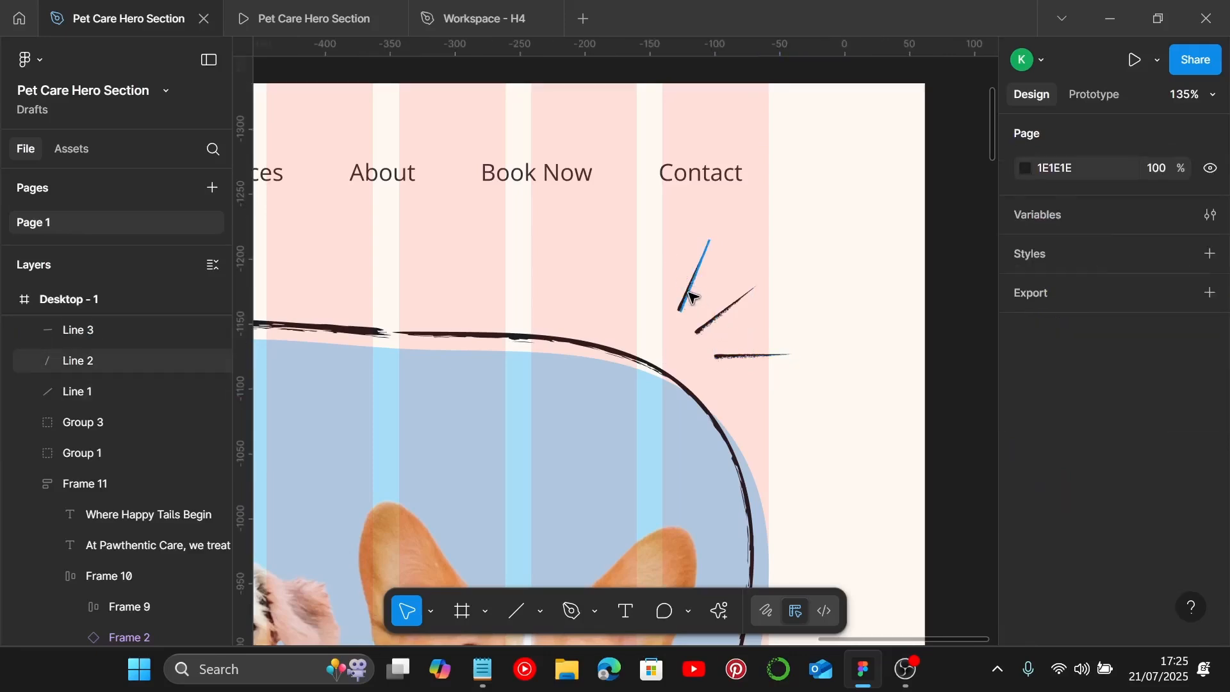
# Step: Shorten the steep copy to 50 px wide and the horizontal copy to 30 px wide
pyautogui.click(694, 282)
pyautogui.scroll(-2, 1076, 462)
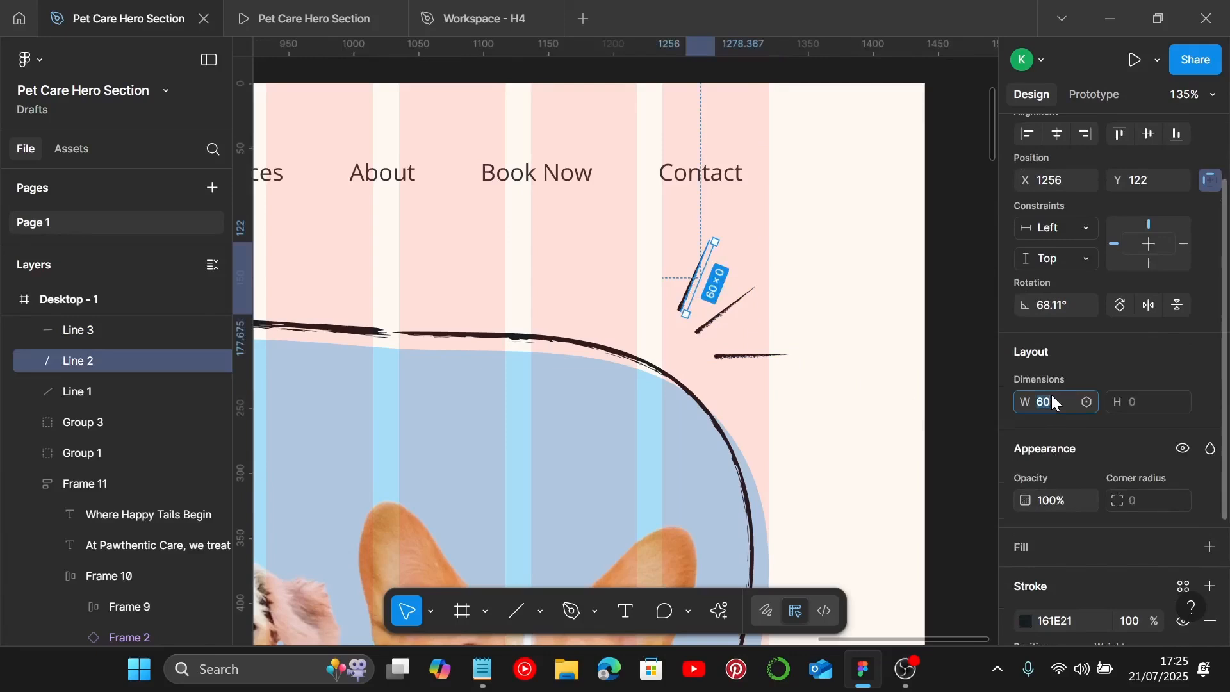
pyautogui.press('Return')
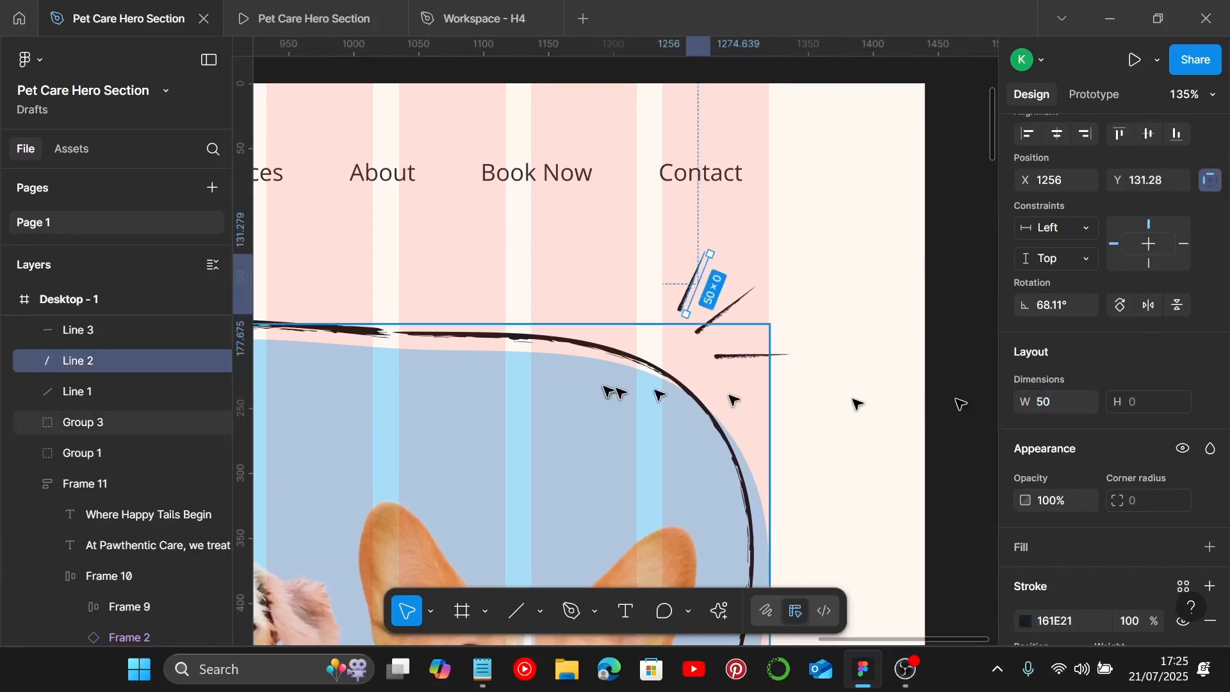
pyautogui.click(718, 354)
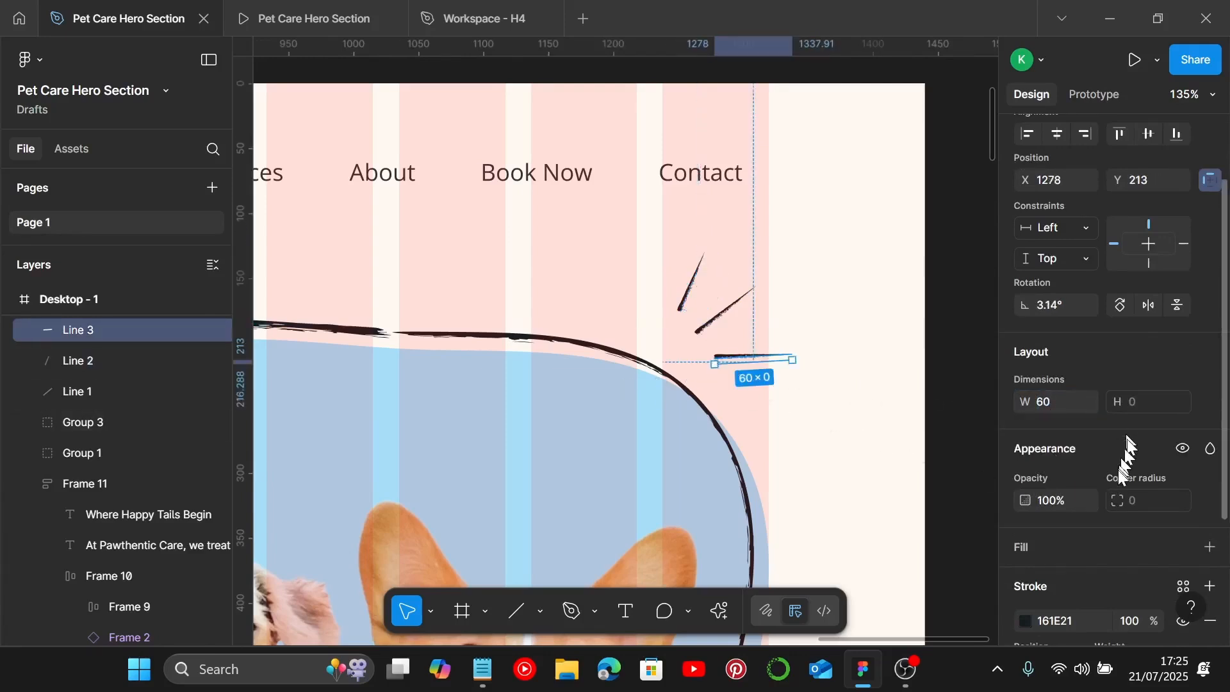
pyautogui.click(1067, 403)
pyautogui.write('30')
pyautogui.press('Return')
# Step: Adjust the rotation and position of the three strokes so they fan out beside the Contact link above the blob
pyautogui.scroll(-5, 763, 343)
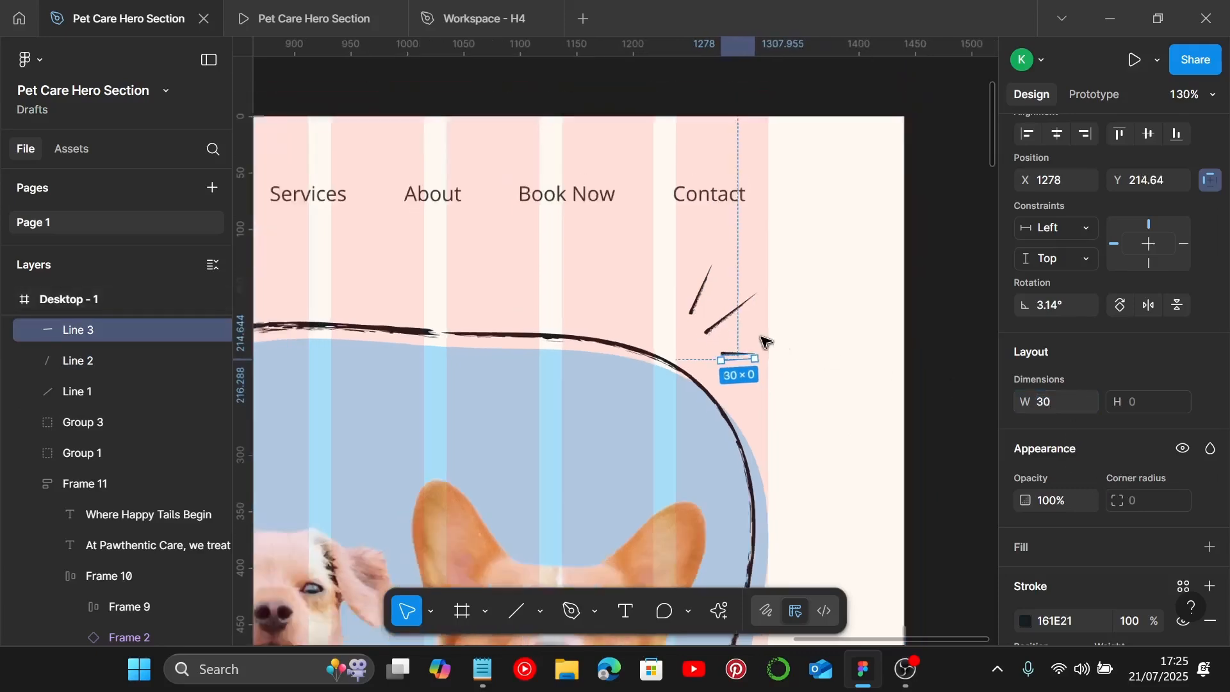
pyautogui.scroll(-4, 767, 356)
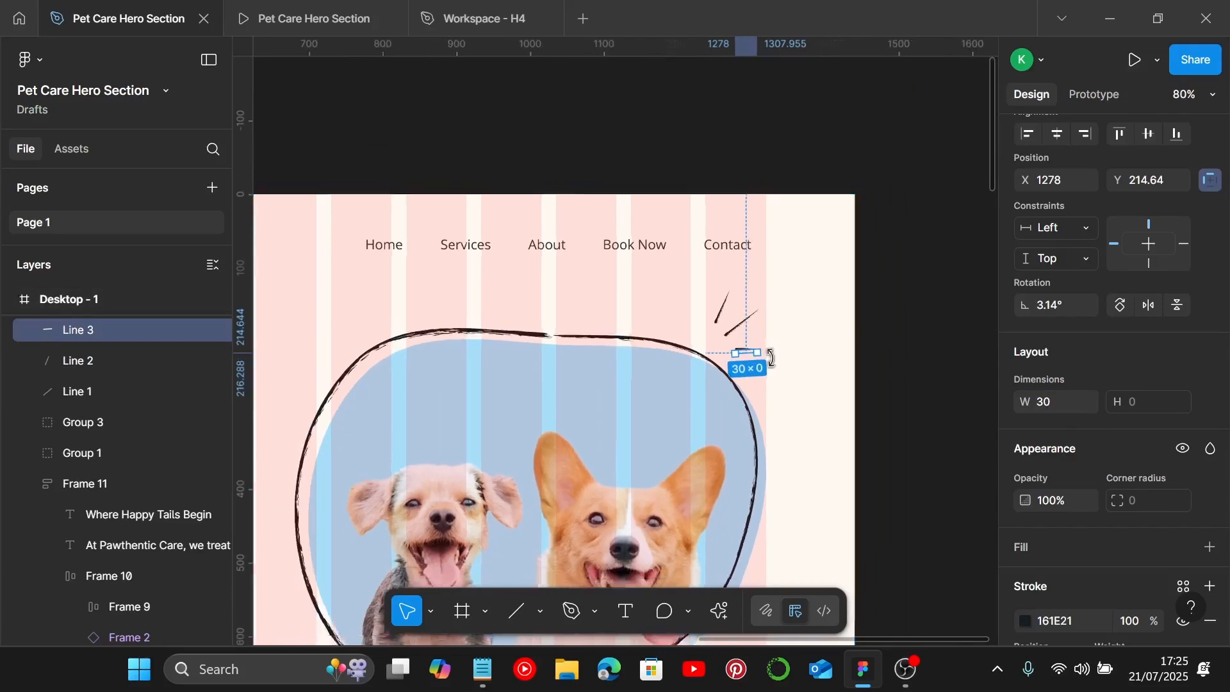
pyautogui.scroll(1, 769, 359)
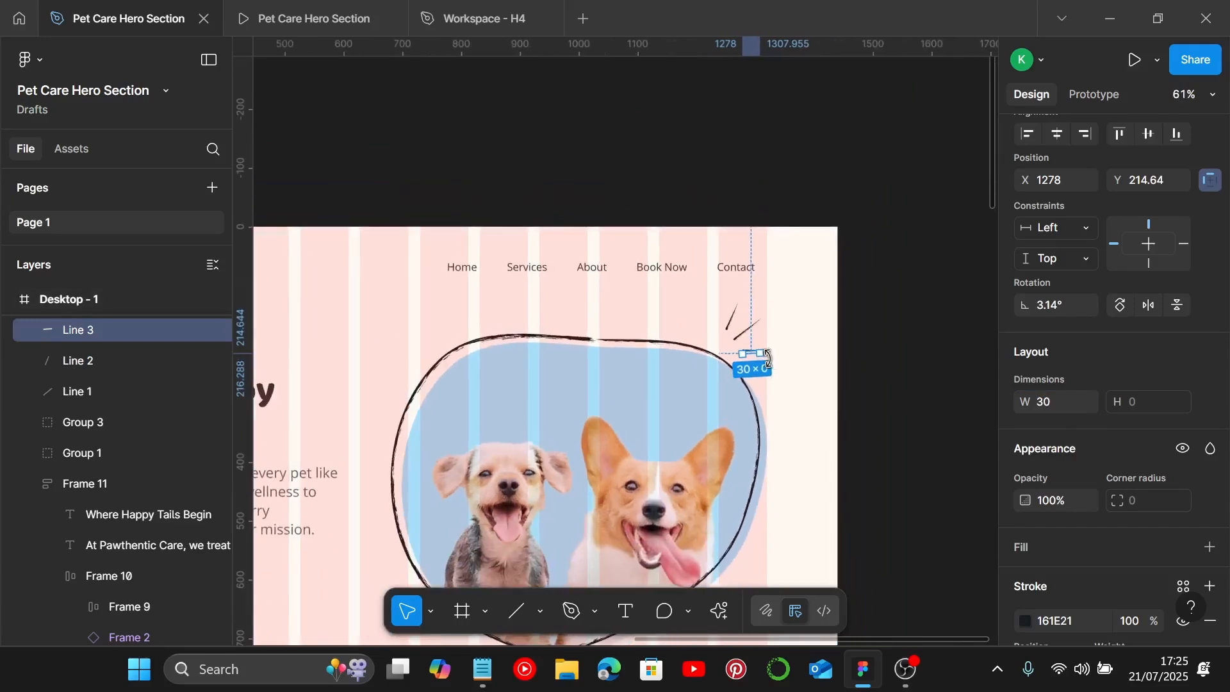
pyautogui.moveTo(768, 359); pyautogui.dragTo(774, 355)
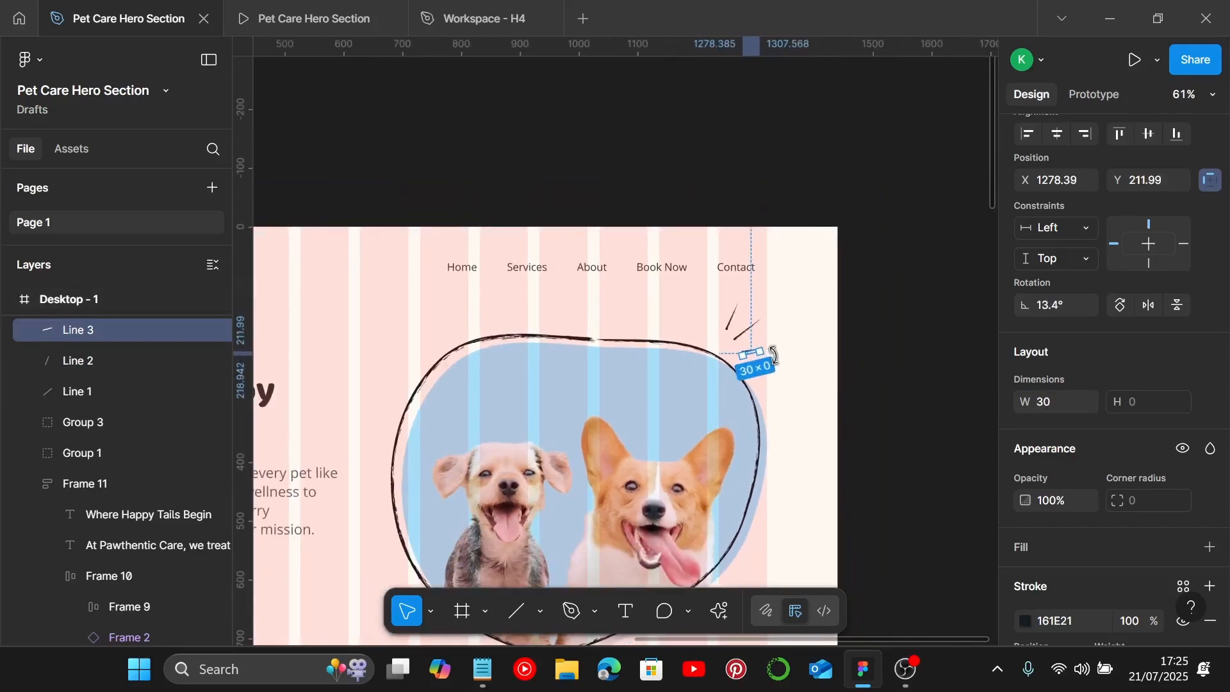
pyautogui.click(742, 304)
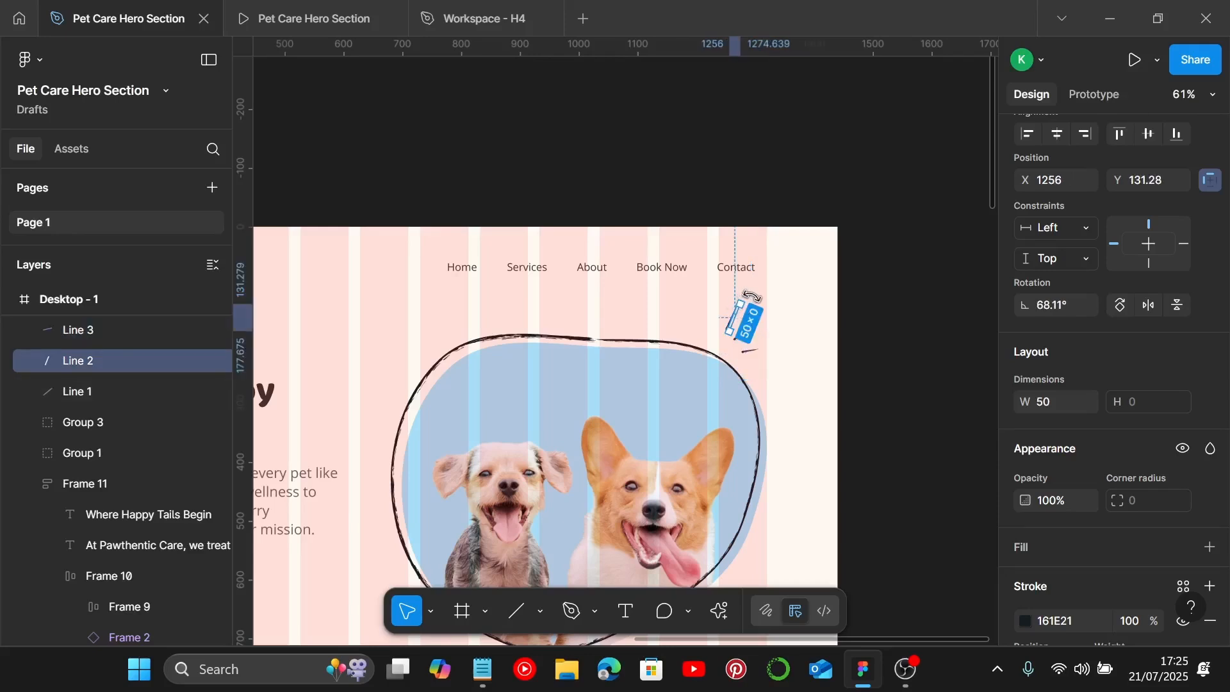
pyautogui.moveTo(750, 296); pyautogui.dragTo(730, 309)
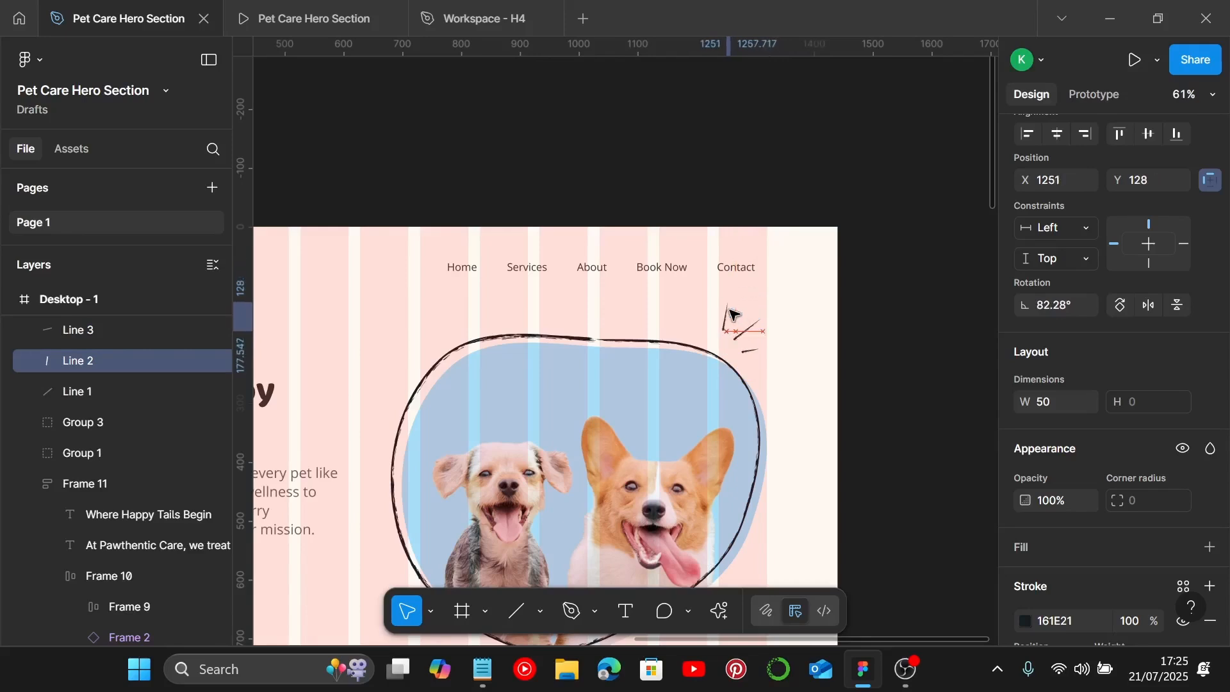
pyautogui.moveTo(751, 350)
pyautogui.mouseDown()
pyautogui.moveTo(769, 305)
pyautogui.moveTo(751, 331)
pyautogui.mouseUp()
pyautogui.click(761, 319)
pyautogui.scroll(5, 751, 333)
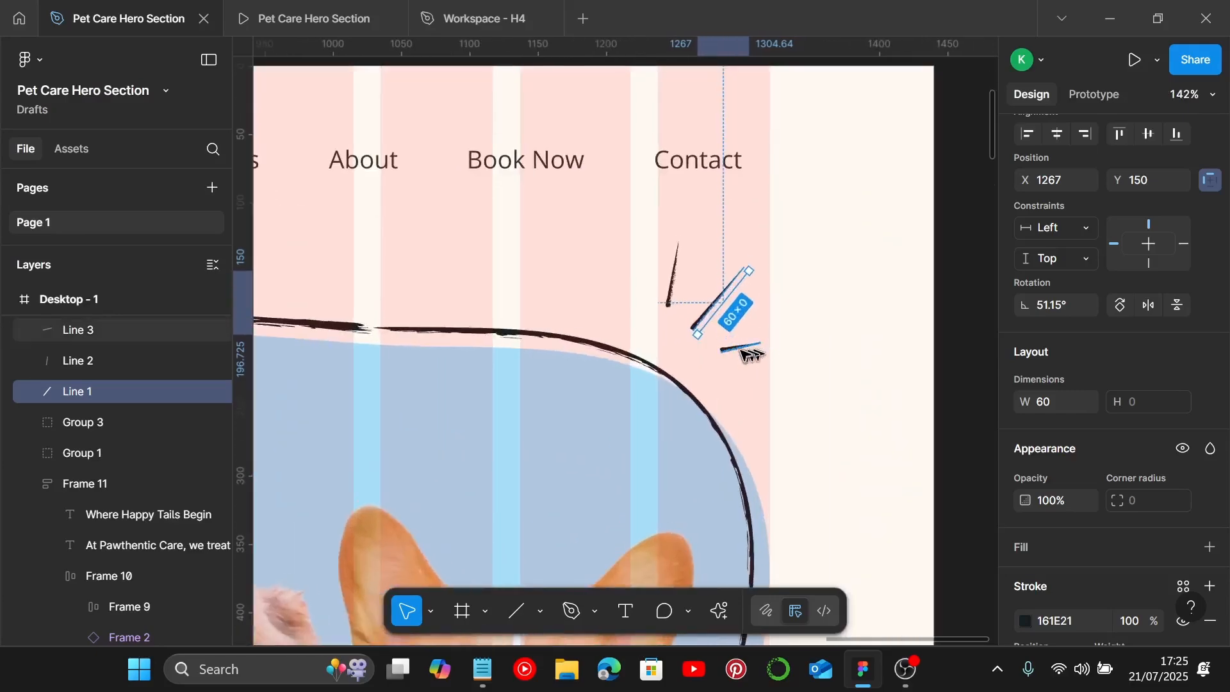
# Step: Group the three accent strokes beside the Contact link together
pyautogui.scroll(-4, 750, 352)
pyautogui.scroll(-3, 747, 352)
pyautogui.click(822, 402)
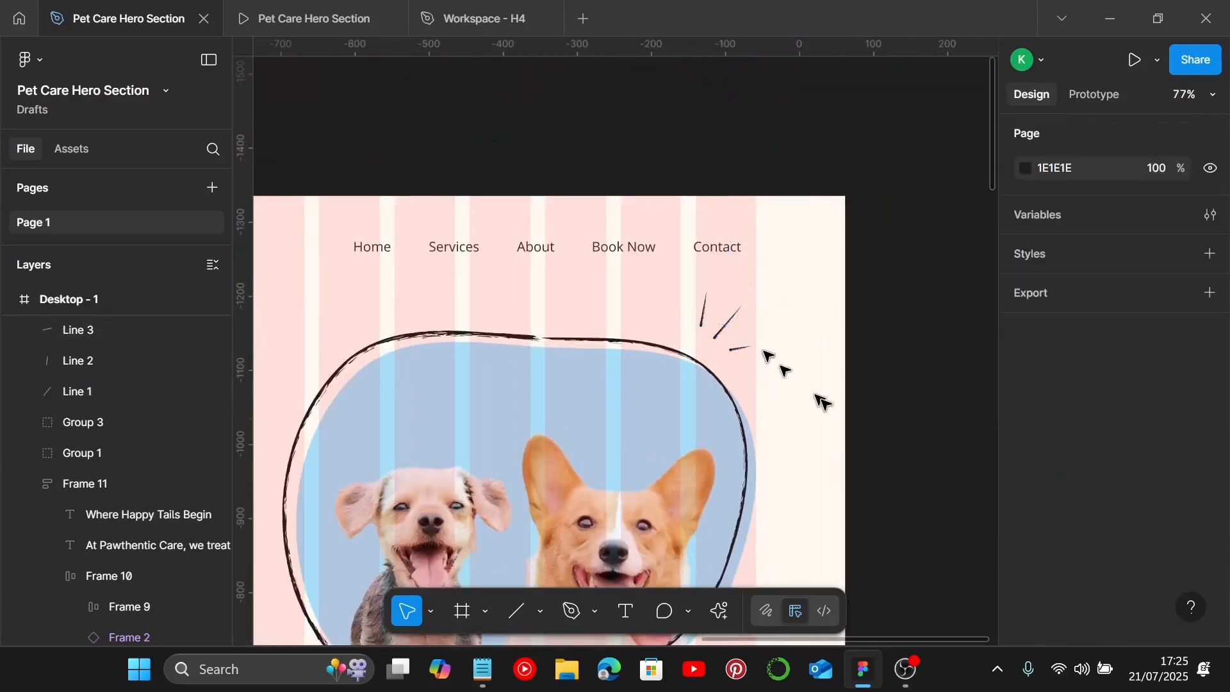
pyautogui.click(740, 349)
pyautogui.keyDown('shift'); pyautogui.click(724, 325); pyautogui.keyUp('shift')
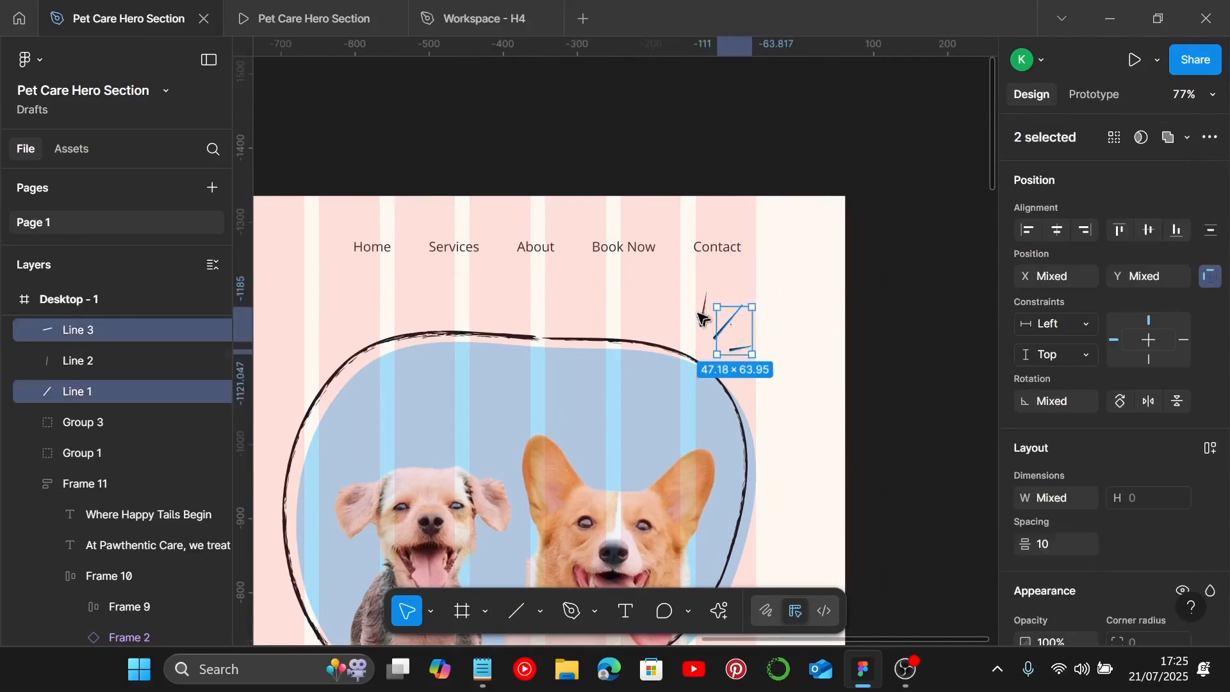
pyautogui.keyDown('shift'); pyautogui.click(704, 317); pyautogui.keyUp('shift')
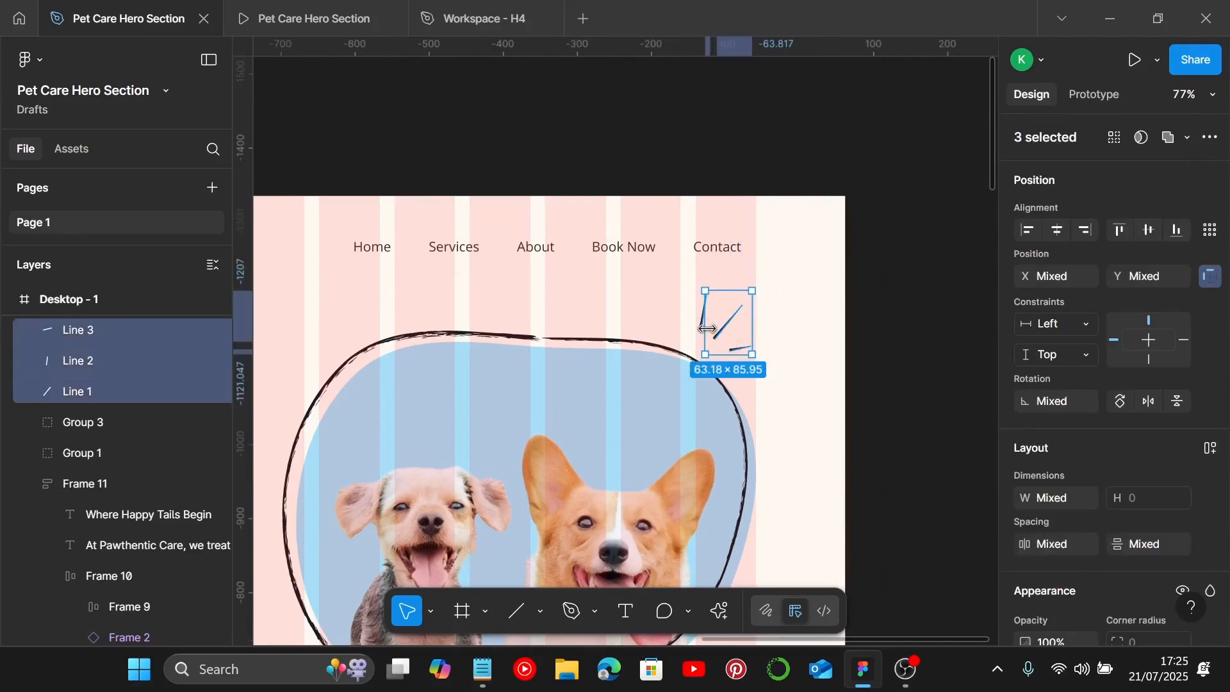
pyautogui.hotkey('ctrl', 'g')
# Step: Duplicate the stroke group onto the blob's lower-left edge and flip the copy horizontally
pyautogui.keyDown('ctrl'); pyautogui.scroll(-3, 707, 329); pyautogui.keyUp('ctrl')
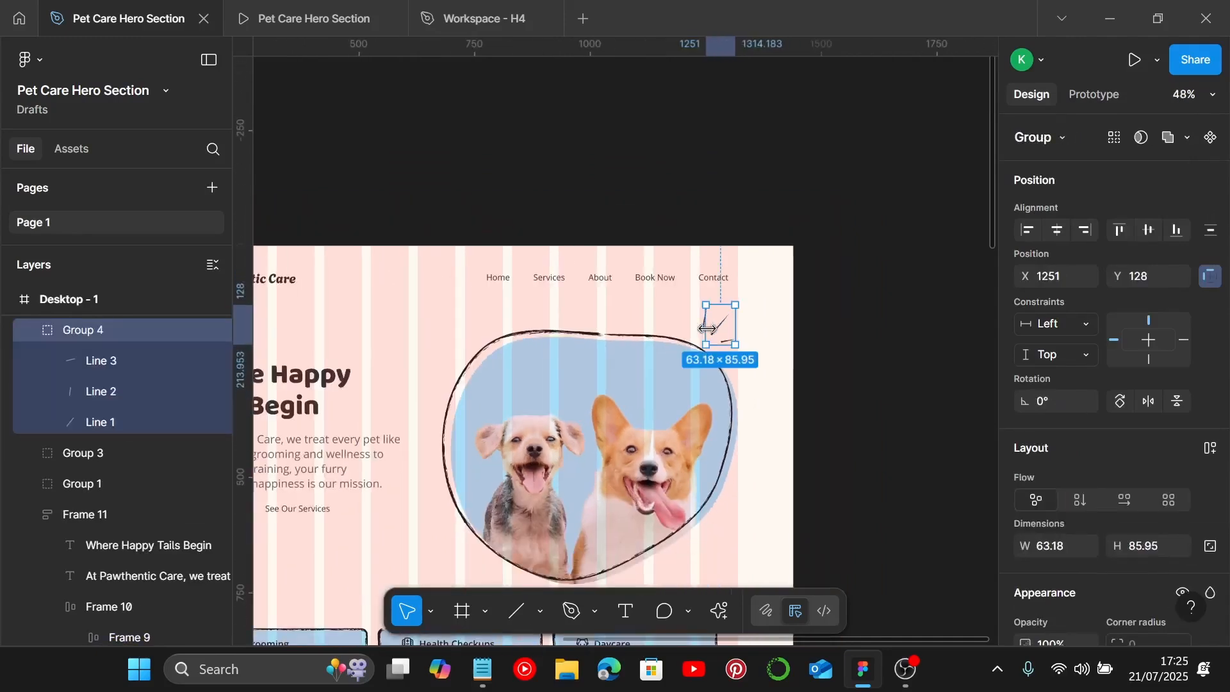
pyautogui.scroll(-3, 719, 333)
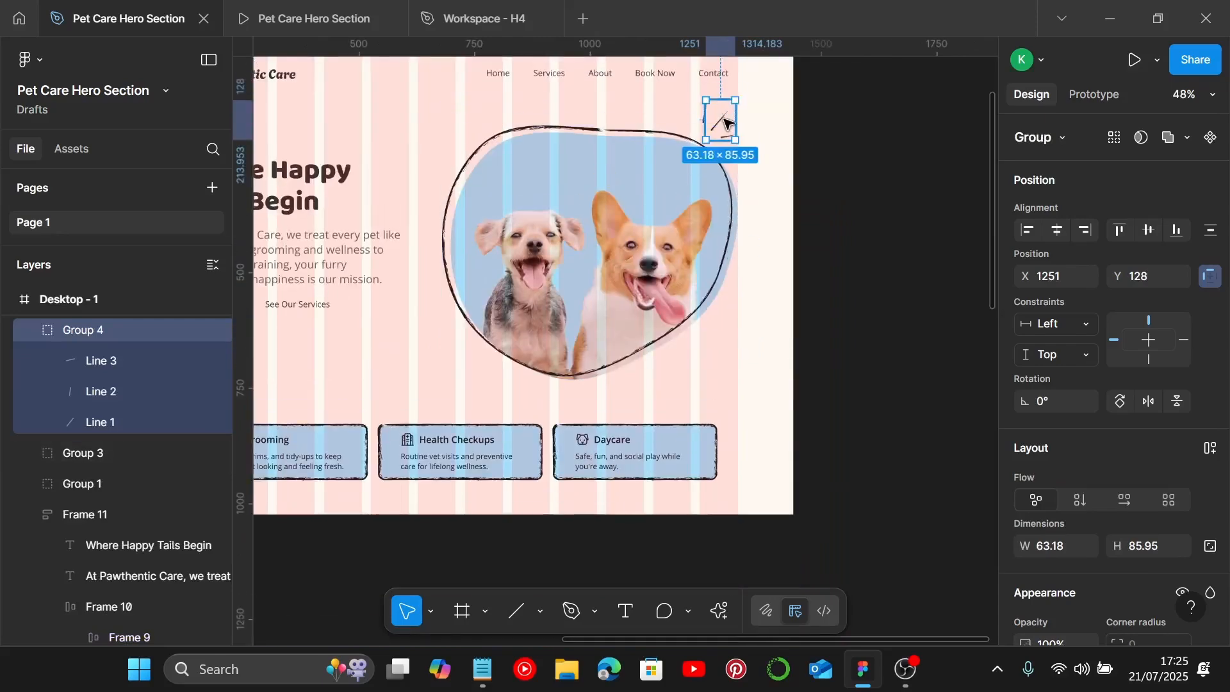
pyautogui.keyDown('alt'); pyautogui.moveTo(721, 128); pyautogui.dragTo(459, 359); pyautogui.keyUp('alt')
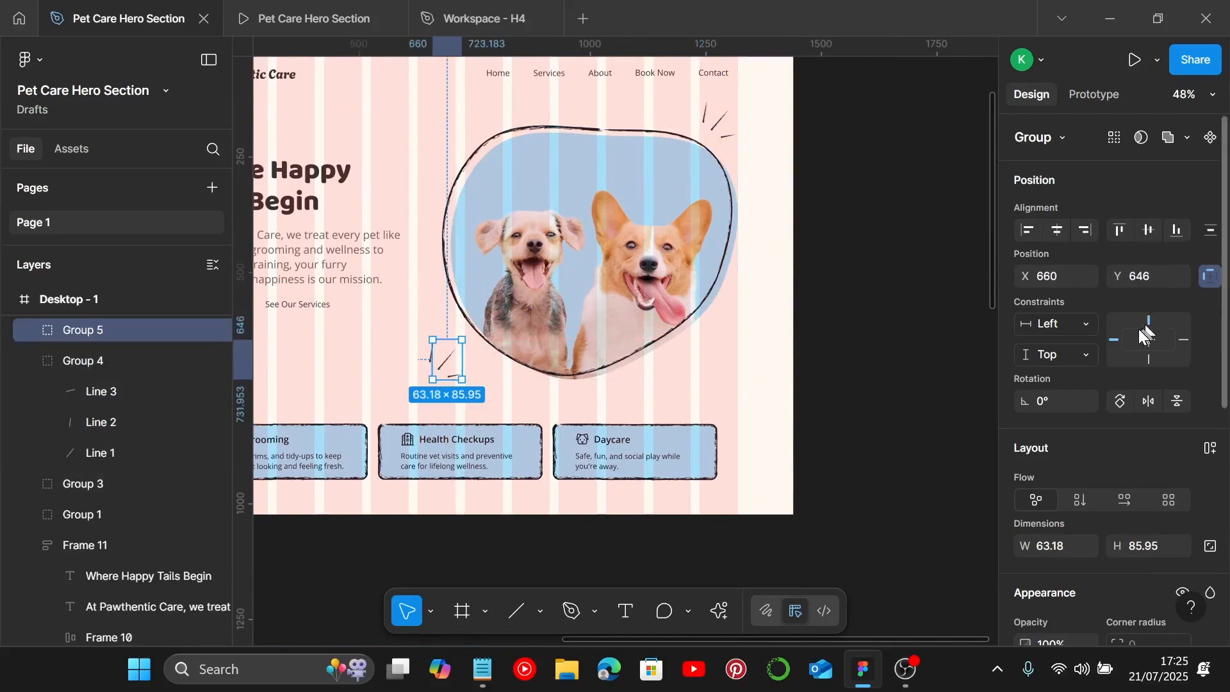
pyautogui.click(1149, 402)
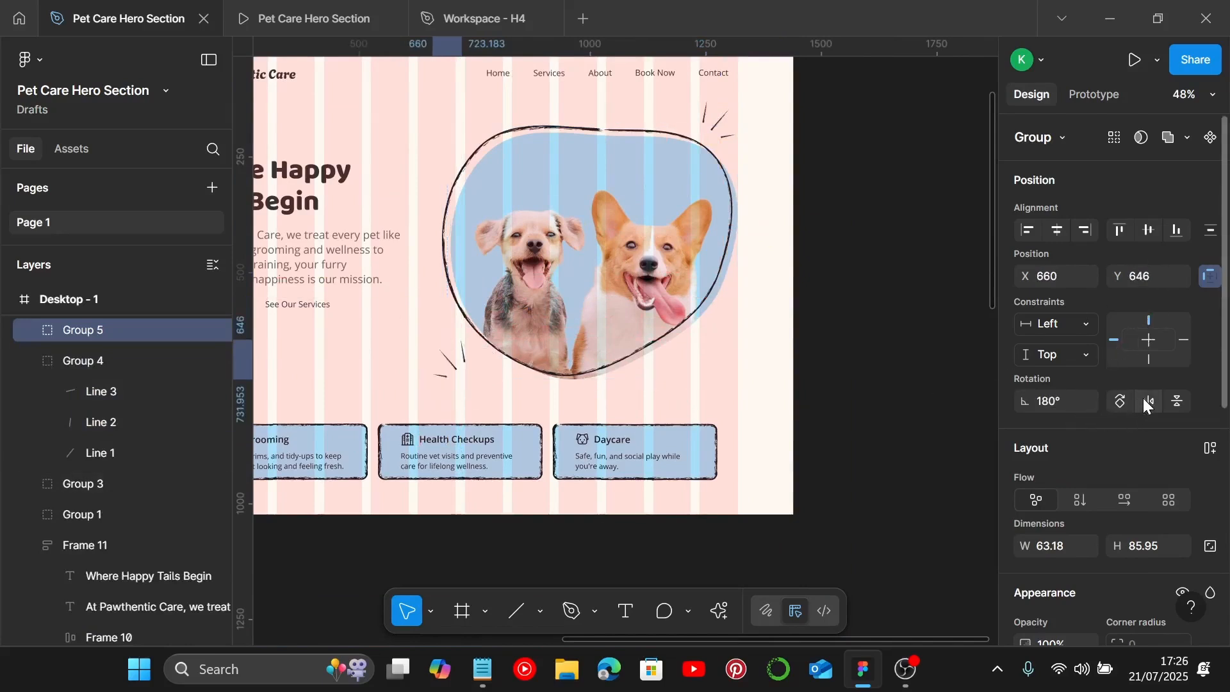
# Step: Rotate the copied stroke group to about -76.6° and nudge it to X 650, Y 651 against the blob outline
pyautogui.moveTo(469, 383); pyautogui.dragTo(470, 301)
pyautogui.hotkey('ctrl', 'z')
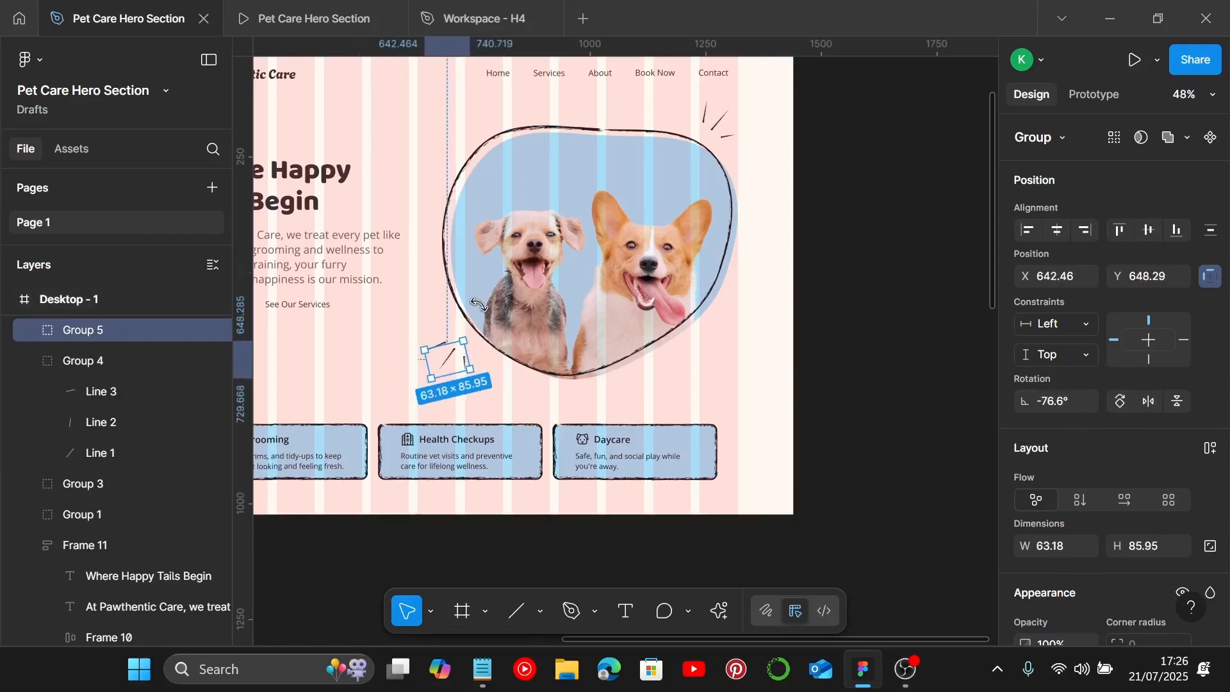
pyautogui.moveTo(446, 365); pyautogui.dragTo(453, 367)
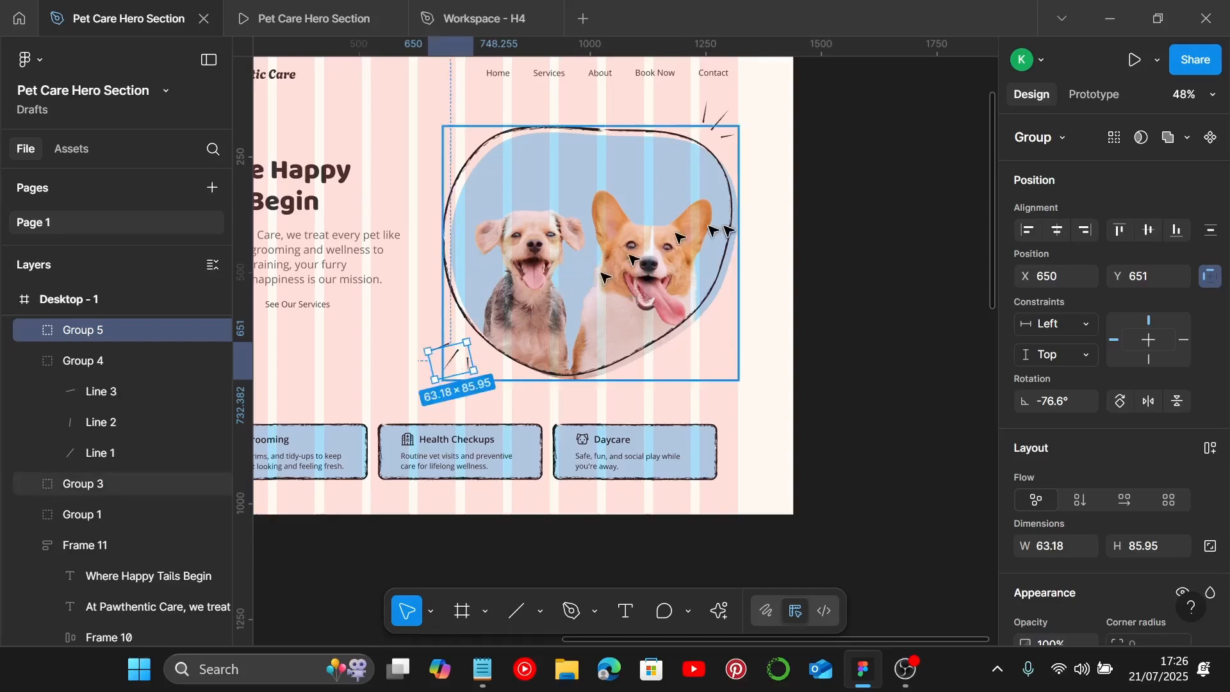
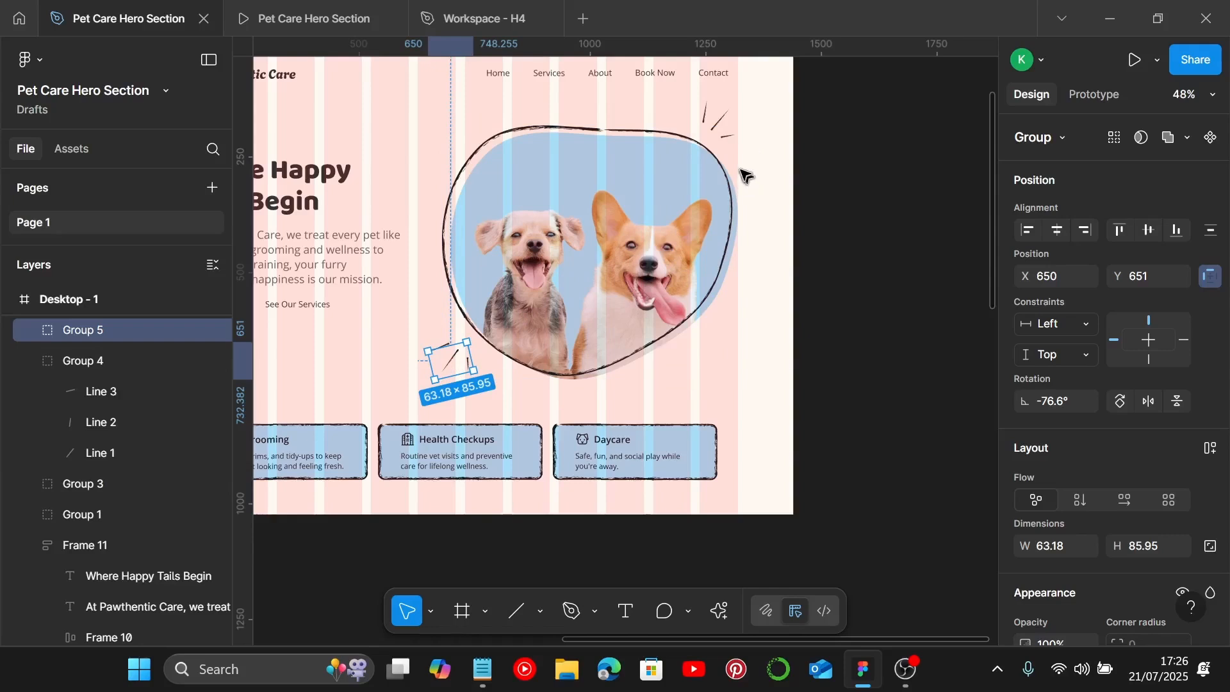
# Step: Open the Iconify plugin and search its icon library for bone
pyautogui.click(740, 366)
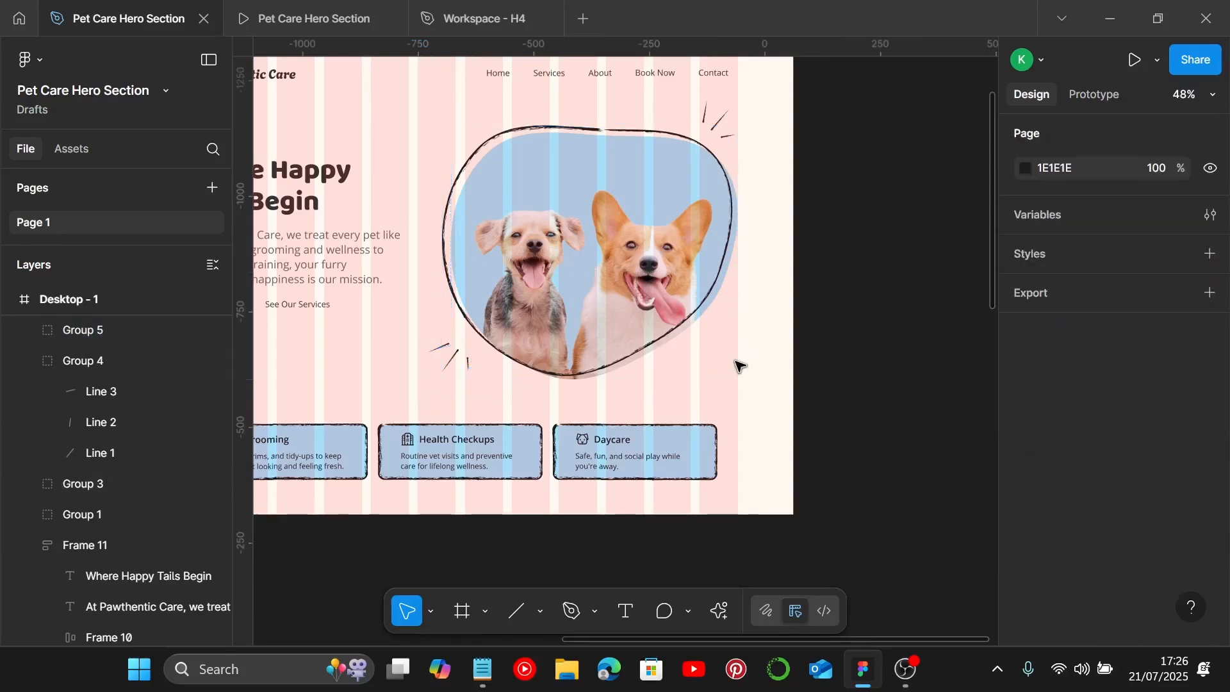
pyautogui.rightClick(752, 382)
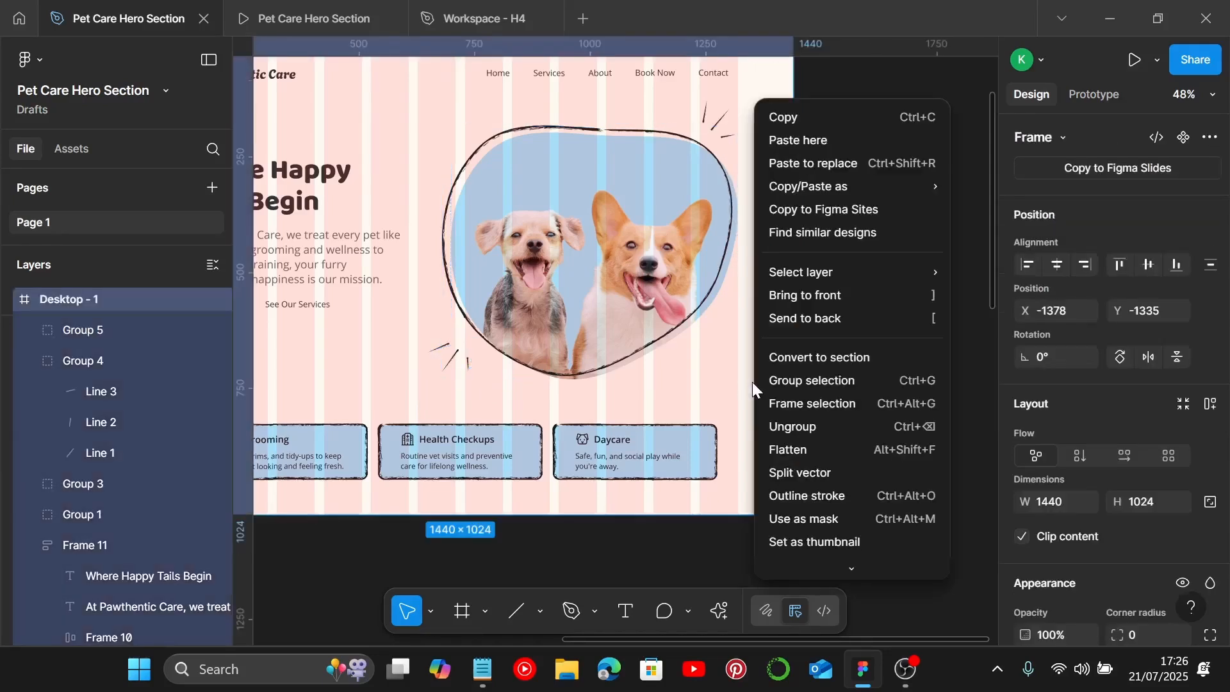
pyautogui.scroll(-3, 836, 556)
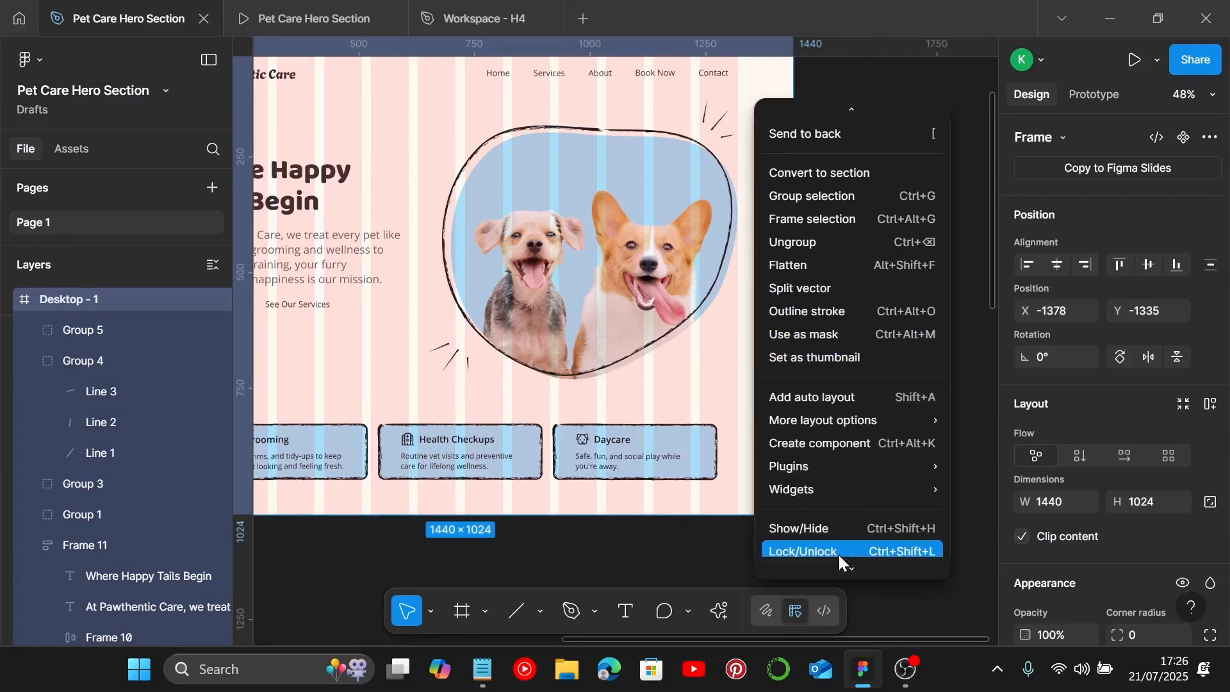
pyautogui.moveTo(863, 467)
pyautogui.click(1025, 191)
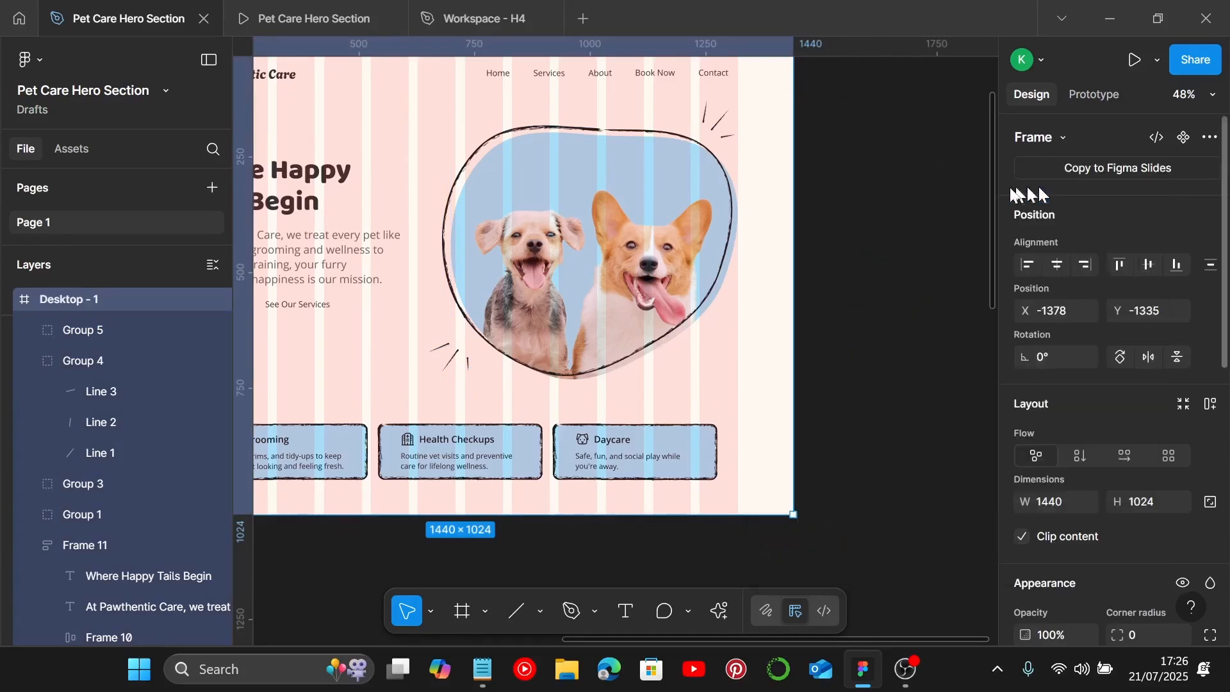
pyautogui.click(666, 154)
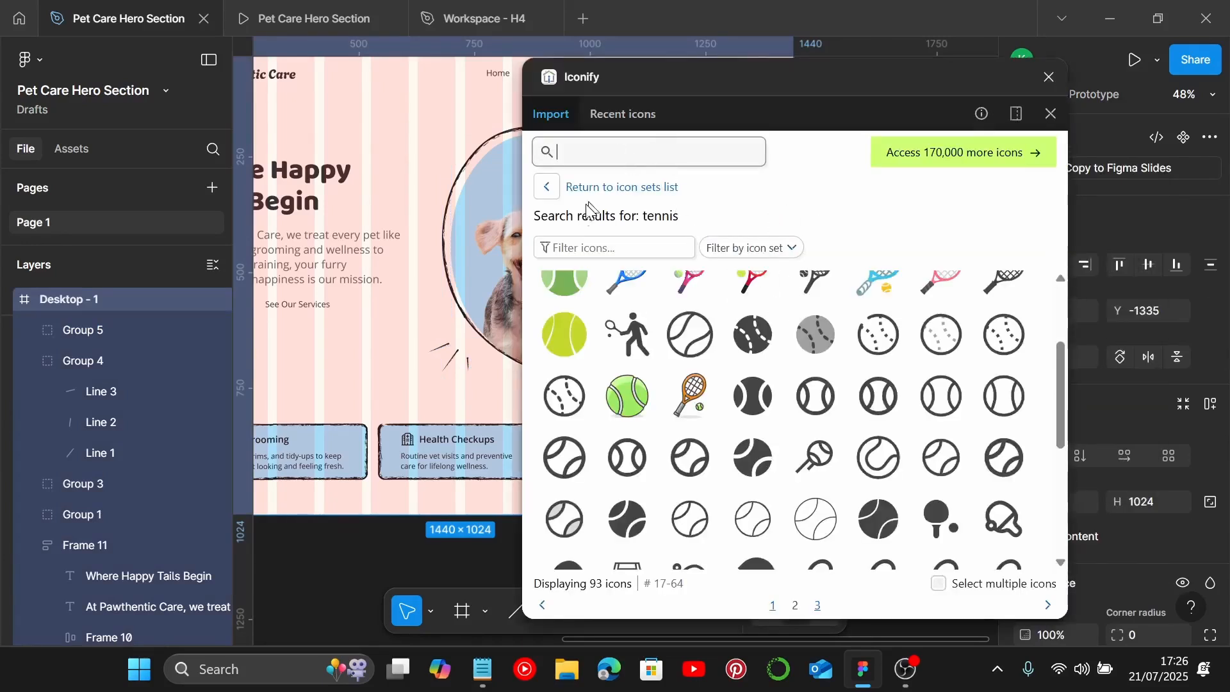
pyautogui.hscroll(2, 448, 272)
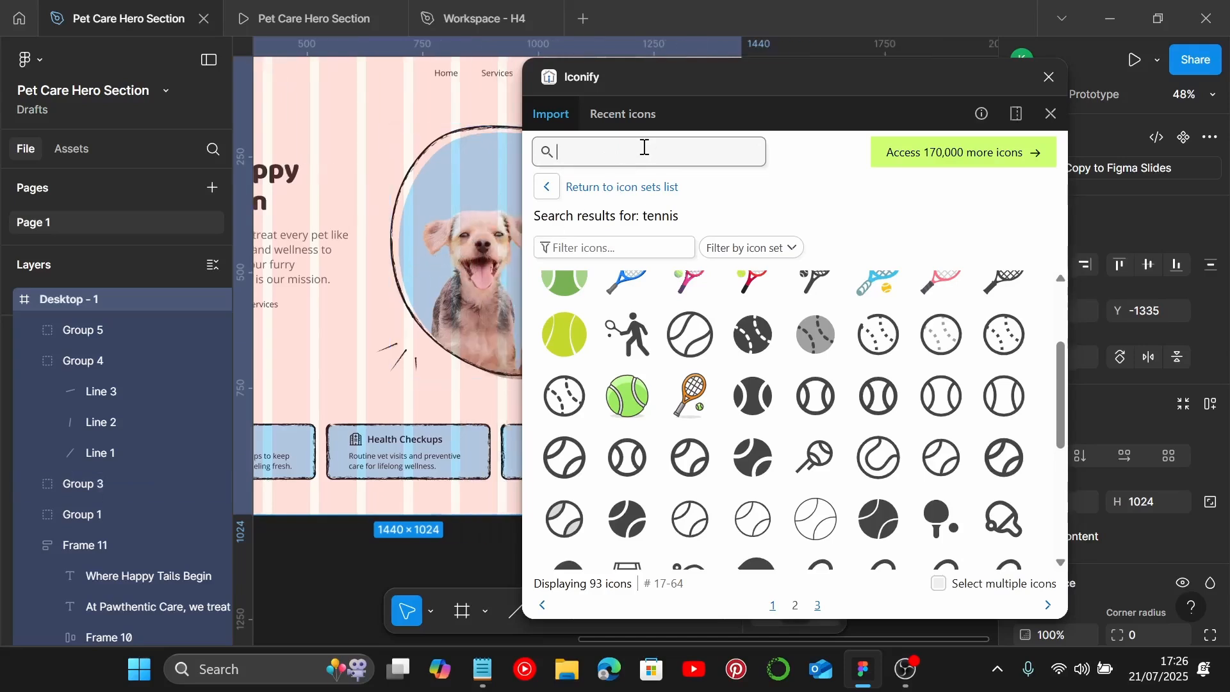
pyautogui.write('bone')
pyautogui.press('Return')
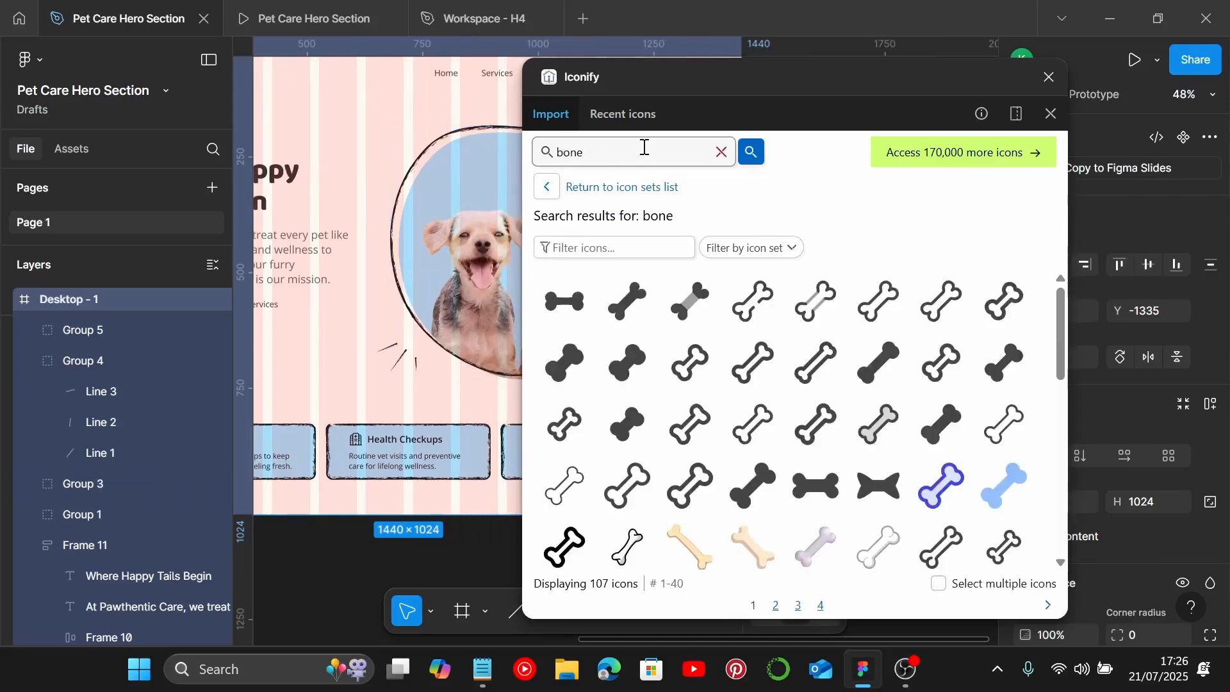
# Step: Import an outline bone icon onto the frame beside the lower accent strokes, left of the blob
pyautogui.click(756, 428)
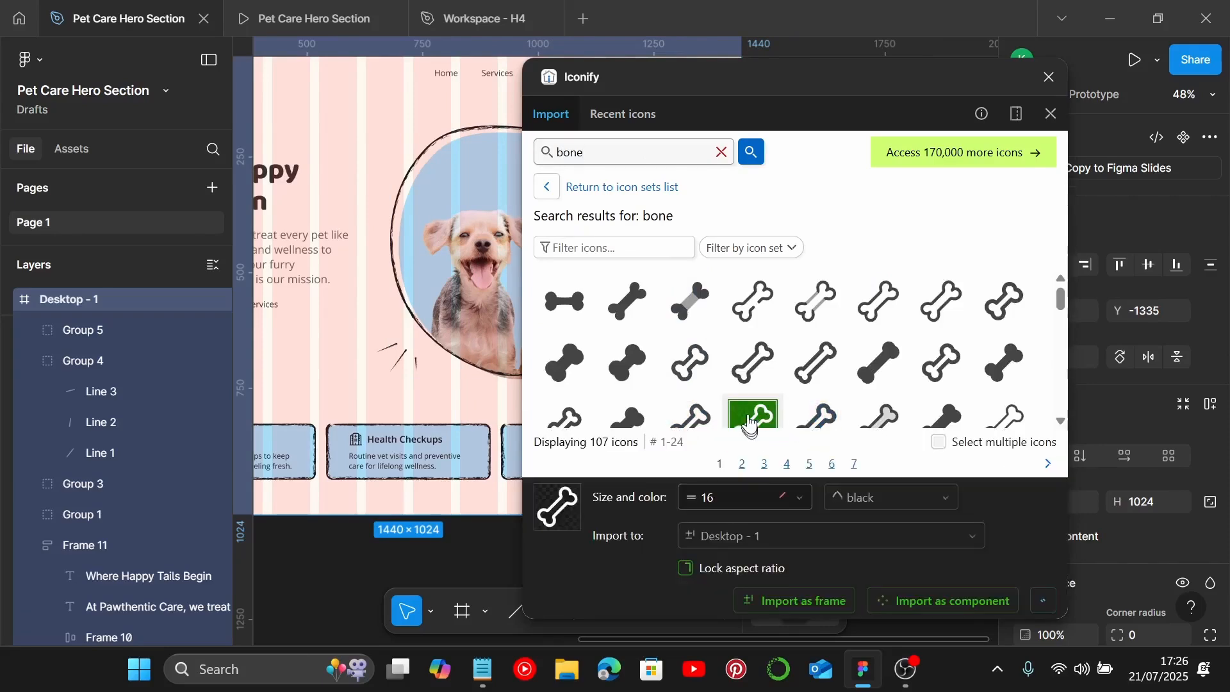
pyautogui.scroll(5, 331, 372)
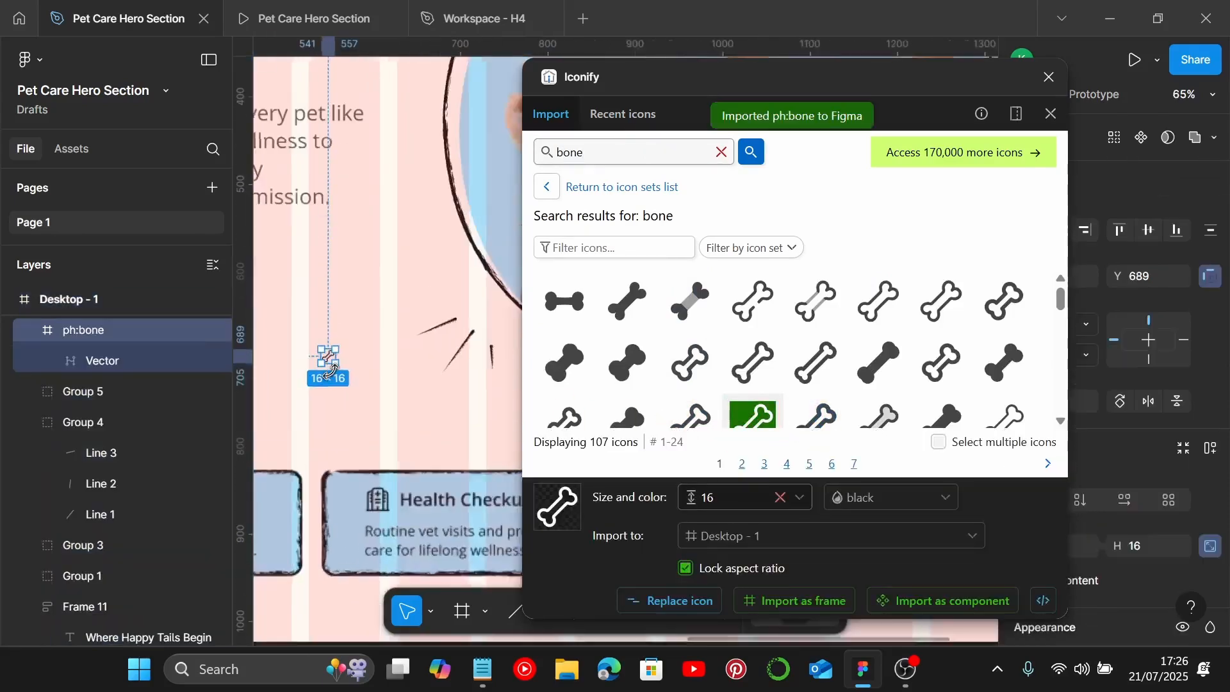
pyautogui.moveTo(335, 360); pyautogui.dragTo(392, 360)
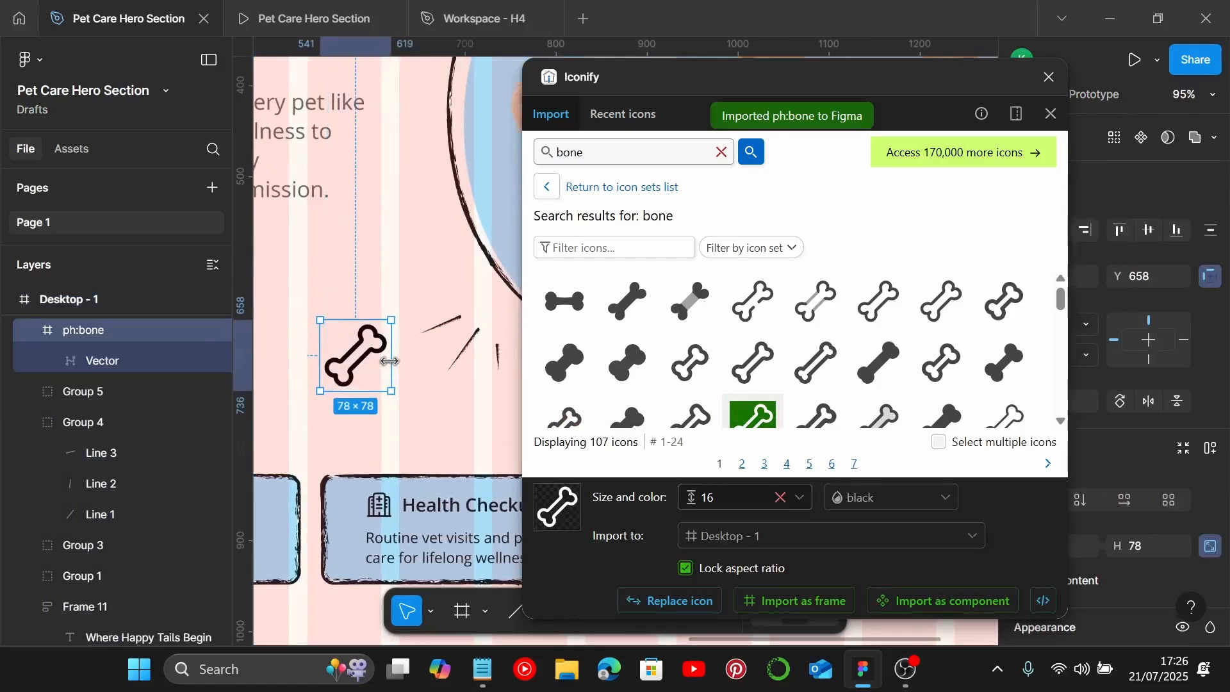
pyautogui.press('Delete')
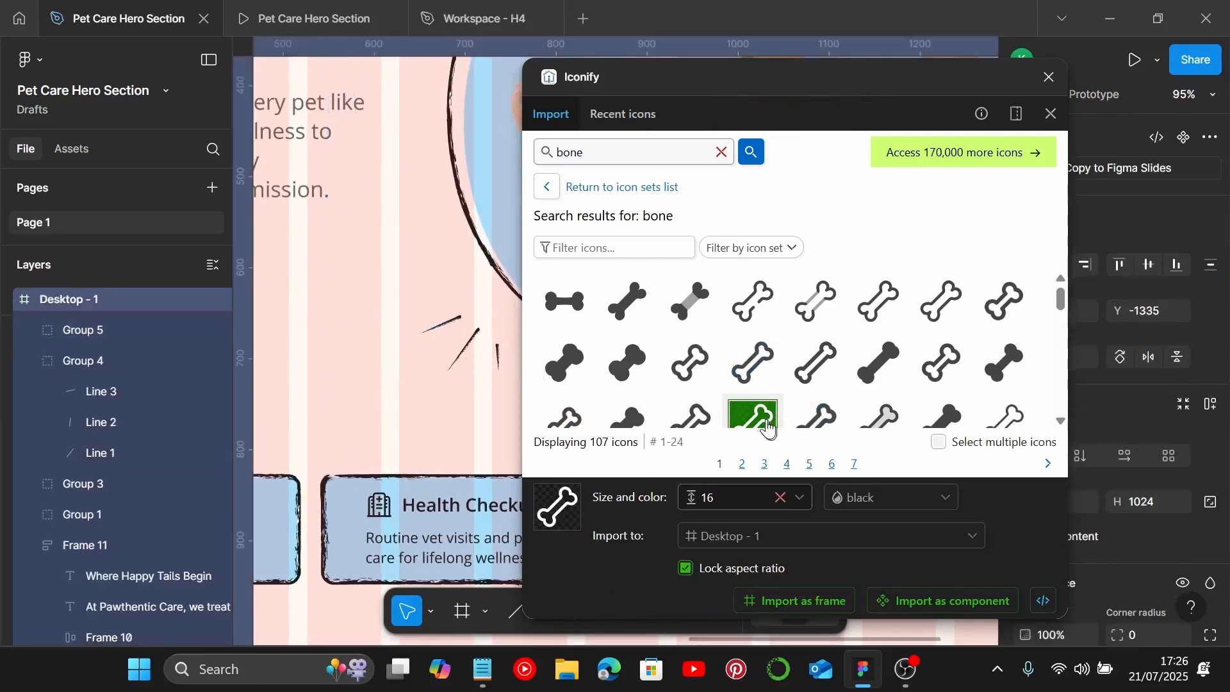
pyautogui.moveTo(754, 415); pyautogui.dragTo(362, 364)
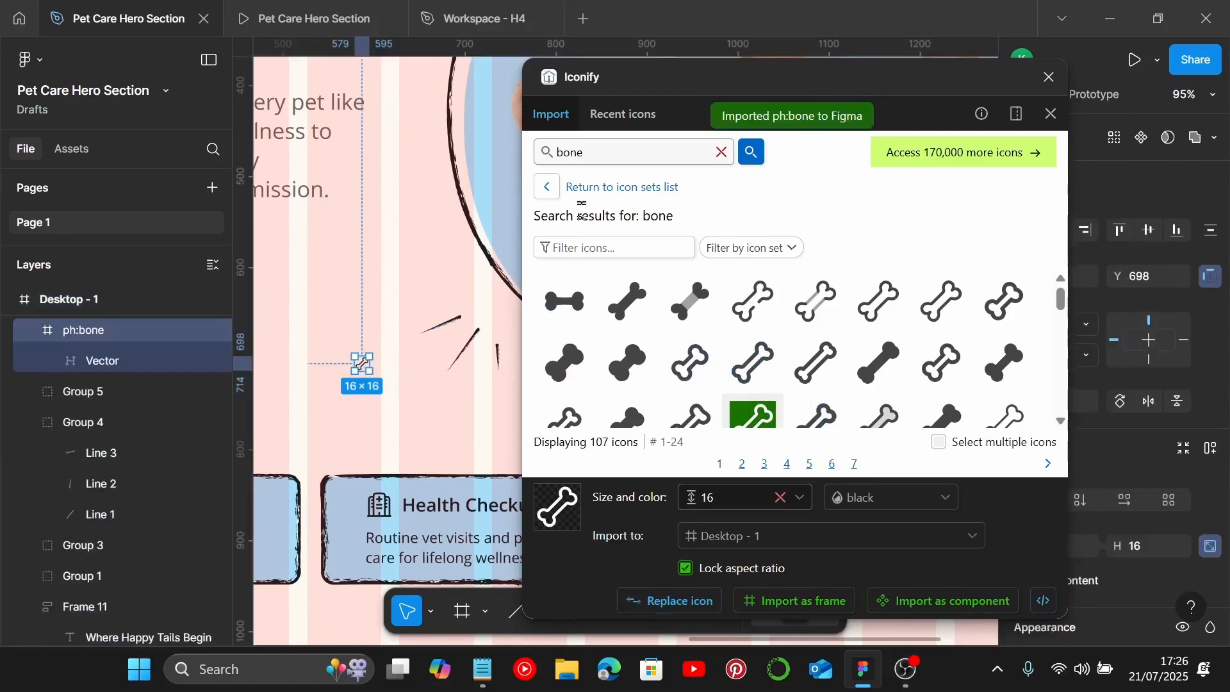
# Step: Search Iconify for paw and place the paw-outline icon above the bone icon
pyautogui.click(721, 153)
pyautogui.write('paw')
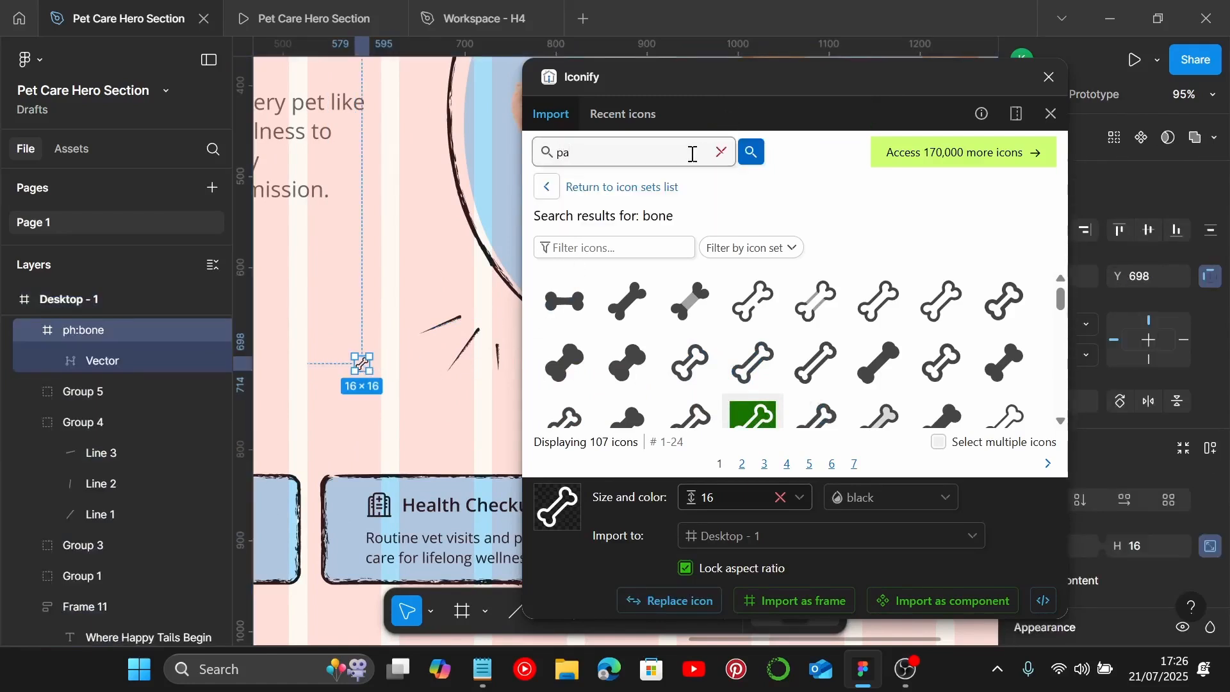
pyautogui.press('Return')
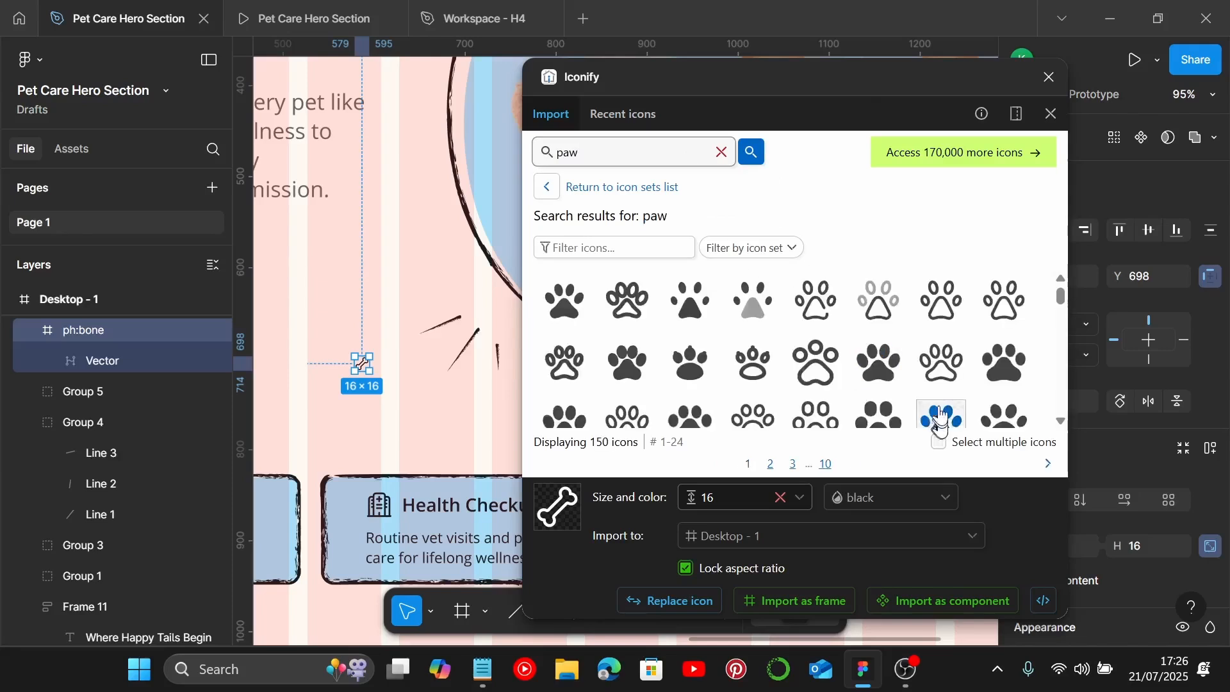
pyautogui.scroll(-3, 939, 372)
pyautogui.scroll(3, 945, 392)
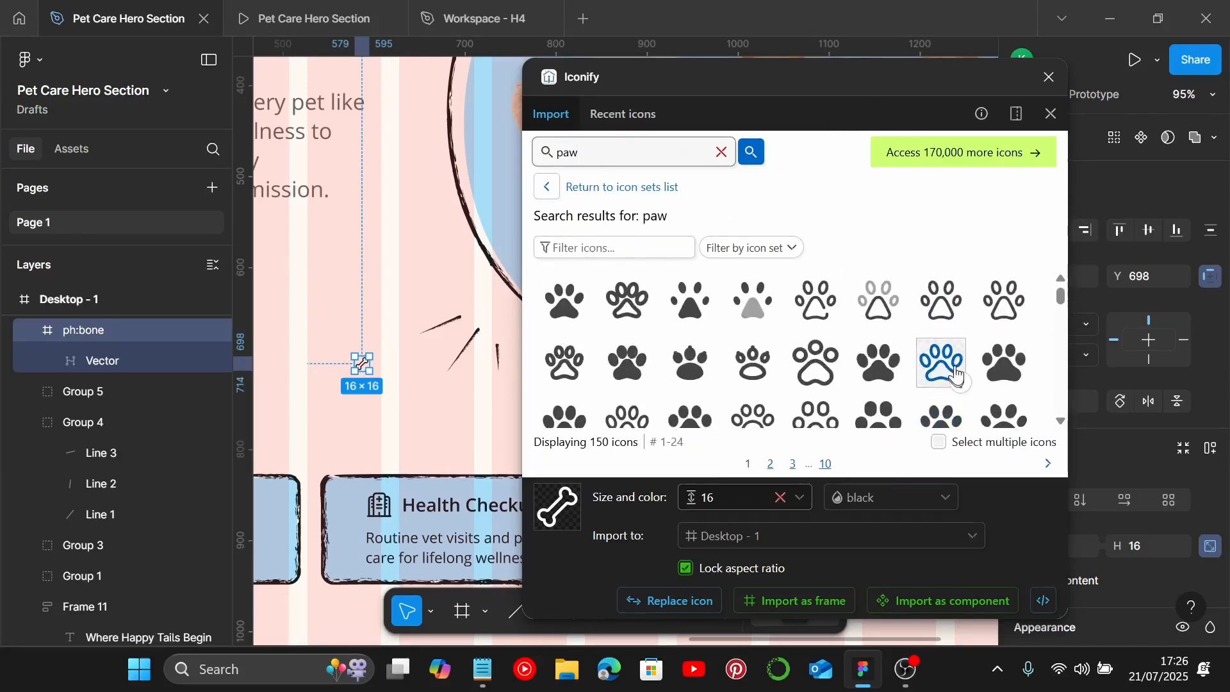
pyautogui.moveTo(942, 363); pyautogui.dragTo(340, 290)
# Step: Search Iconify for a ball icon, place the baseball outline icon below the bone, and close the plugin
pyautogui.click(720, 152)
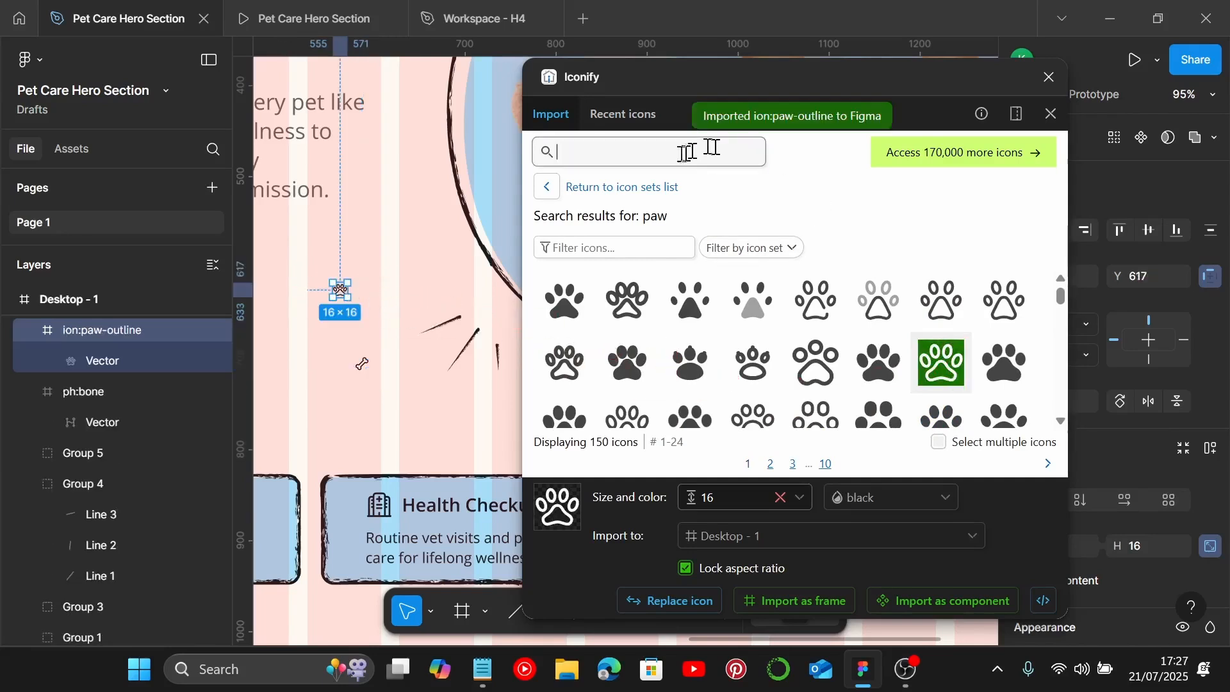
pyautogui.write('tennis')
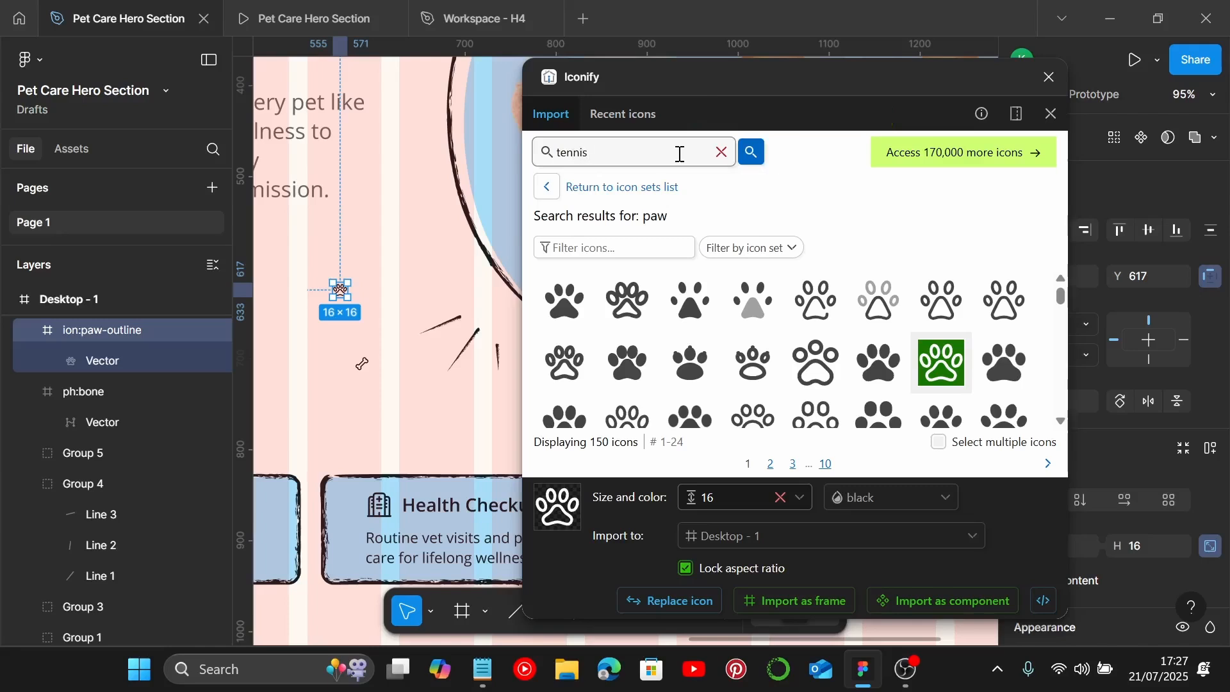
pyautogui.write(' ball')
pyautogui.press('Return')
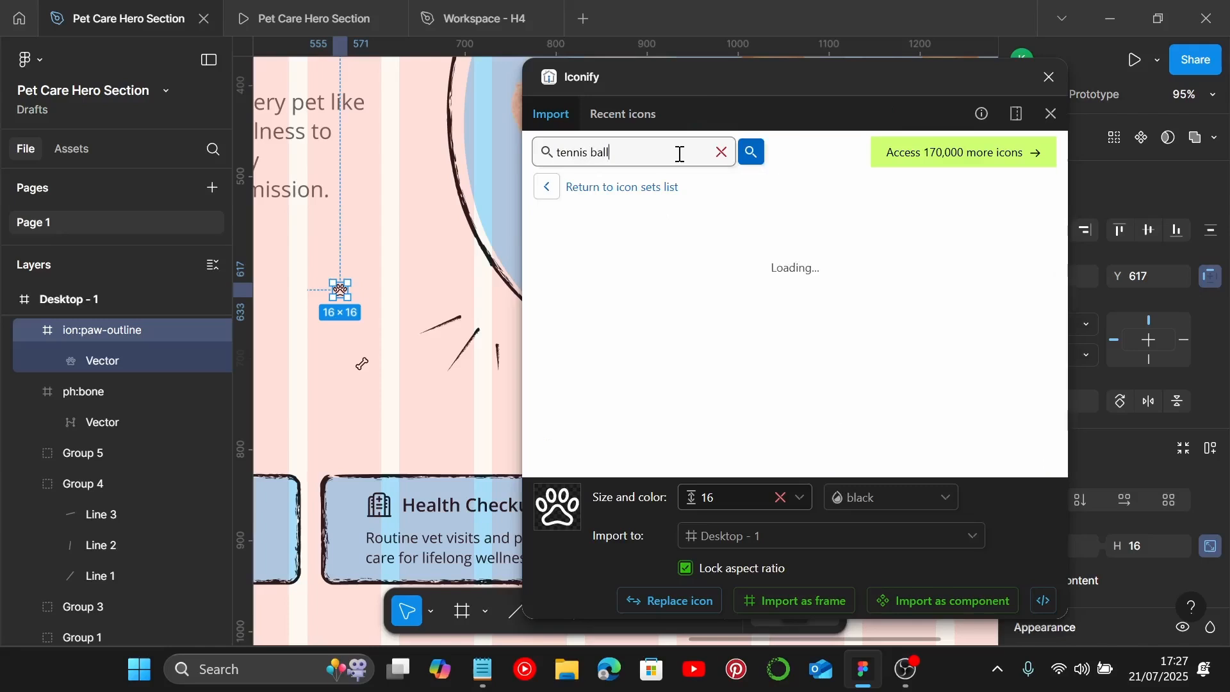
pyautogui.scroll(-3, 731, 343)
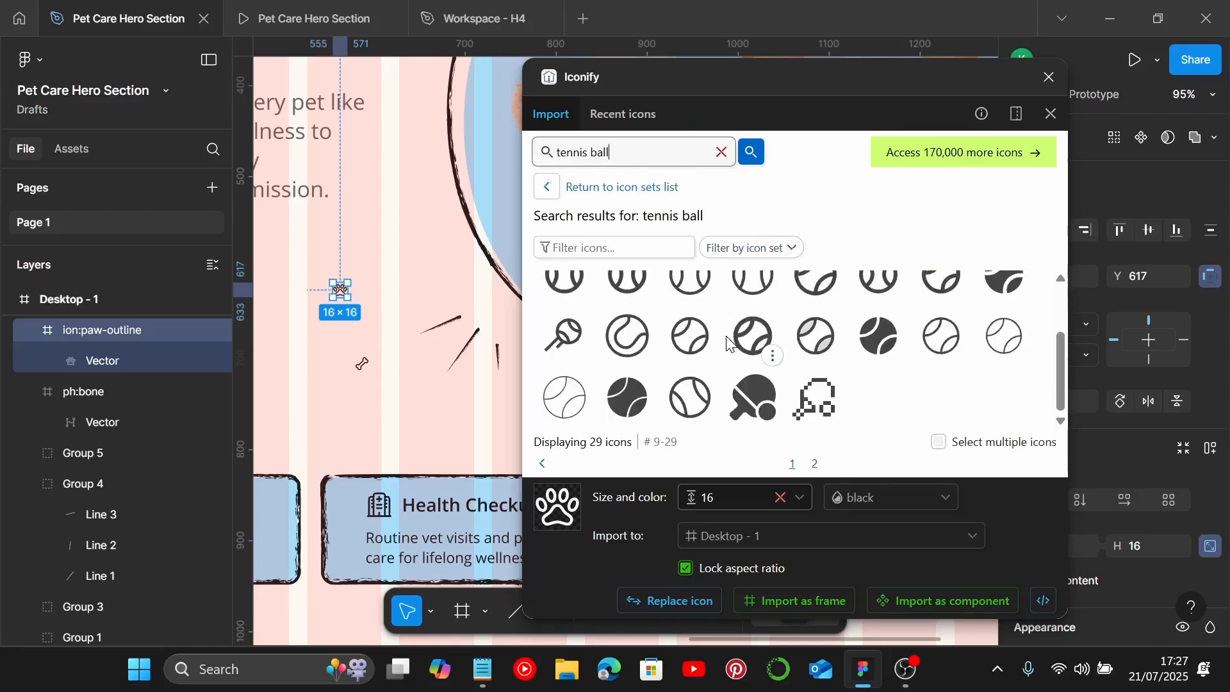
pyautogui.scroll(3, 731, 343)
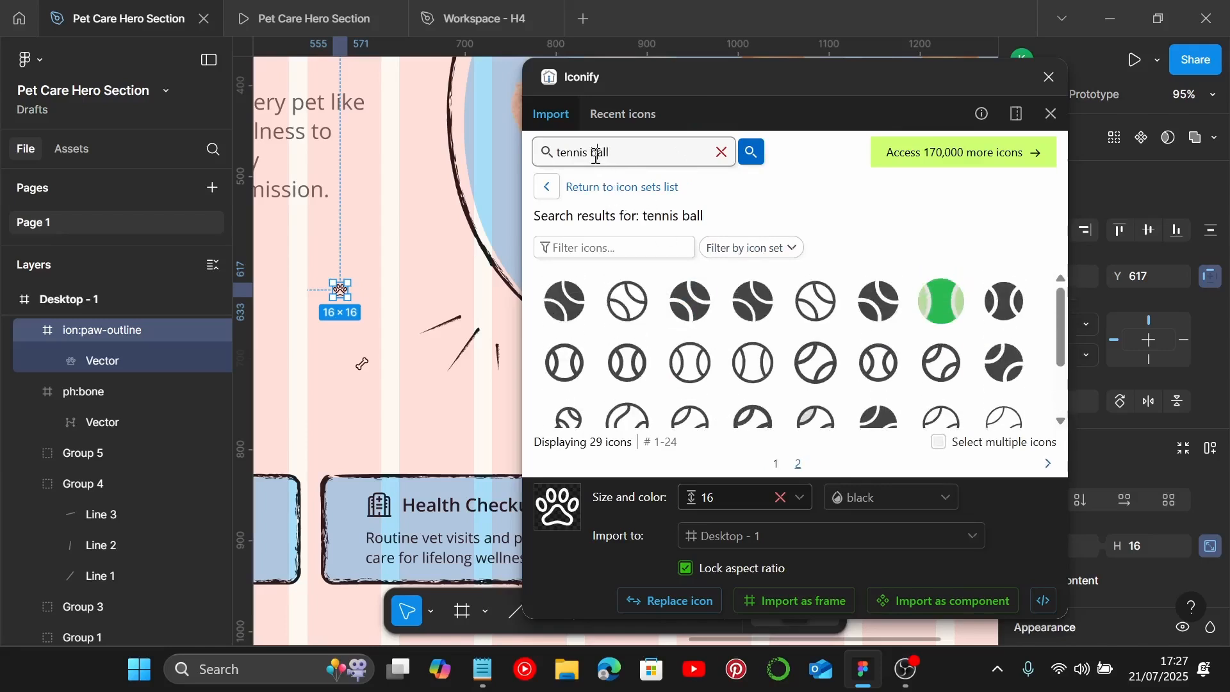
pyautogui.moveTo(596, 156); pyautogui.dragTo(541, 155)
pyautogui.write('b')
pyautogui.press('Return')
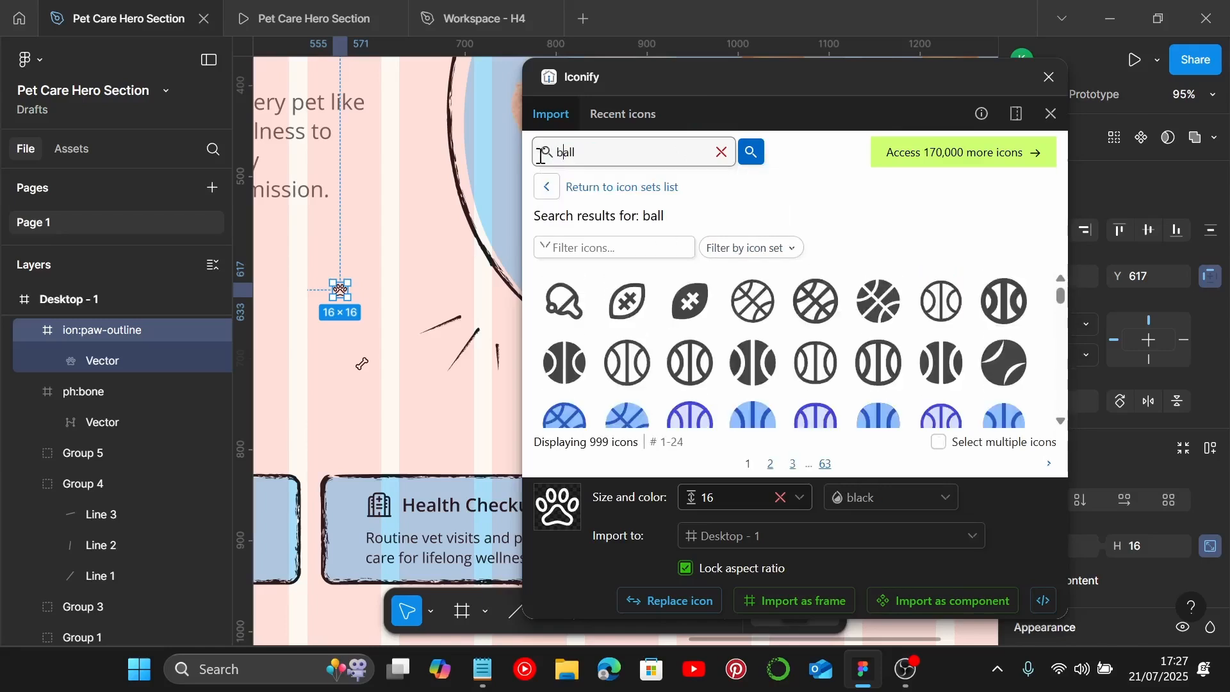
pyautogui.scroll(-5, 777, 321)
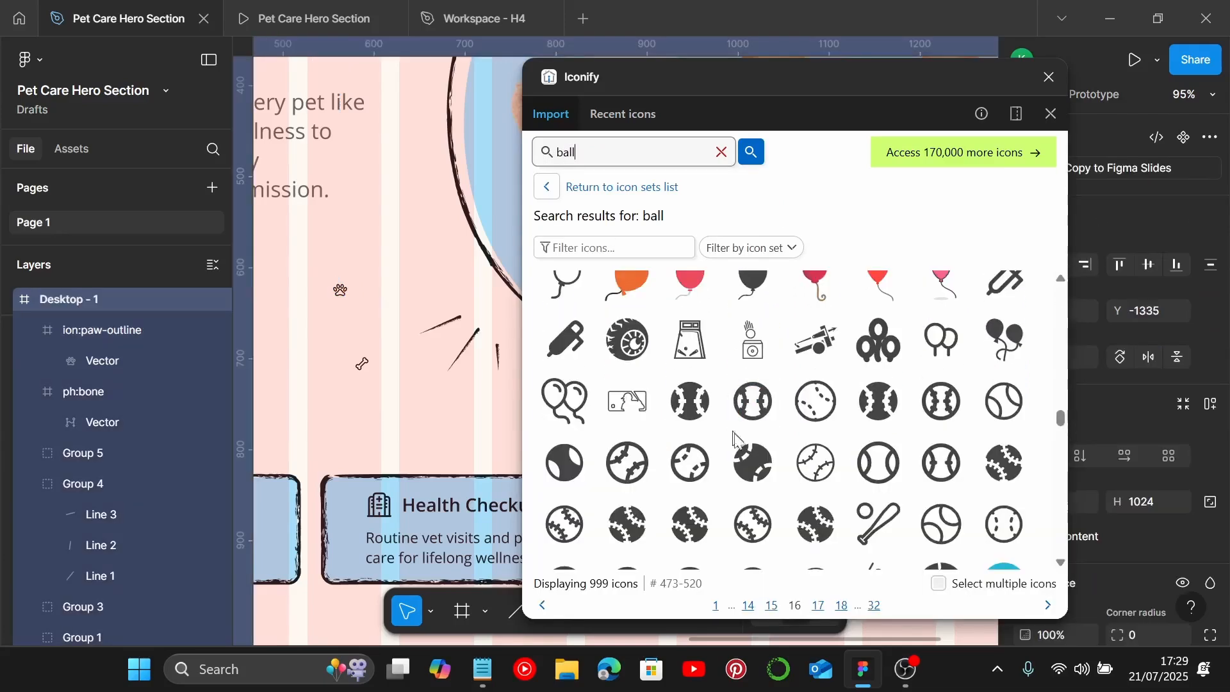
pyautogui.click(820, 400)
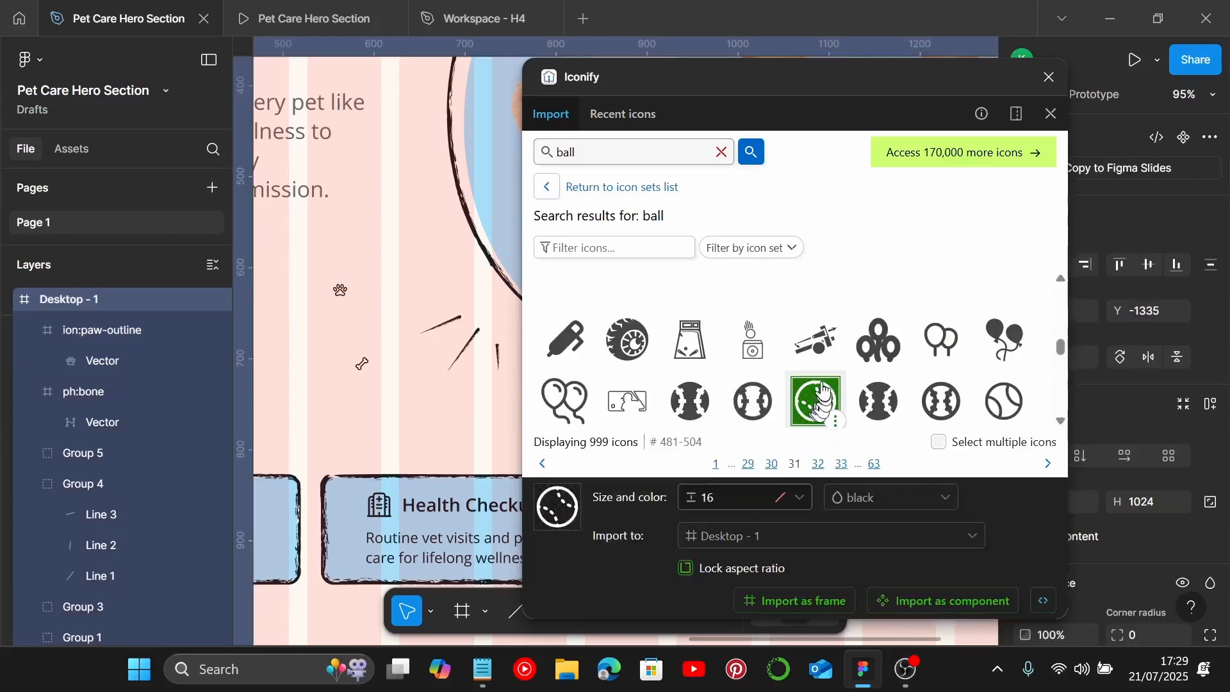
pyautogui.moveTo(824, 398); pyautogui.dragTo(389, 410)
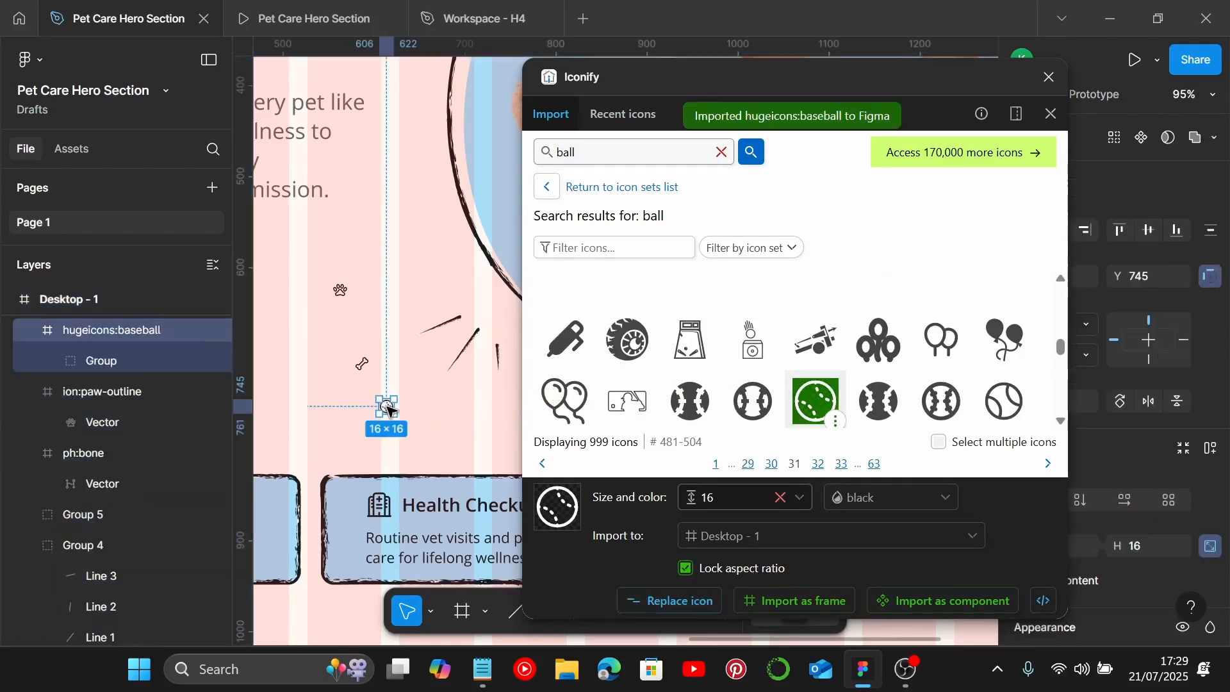
pyautogui.click(1049, 77)
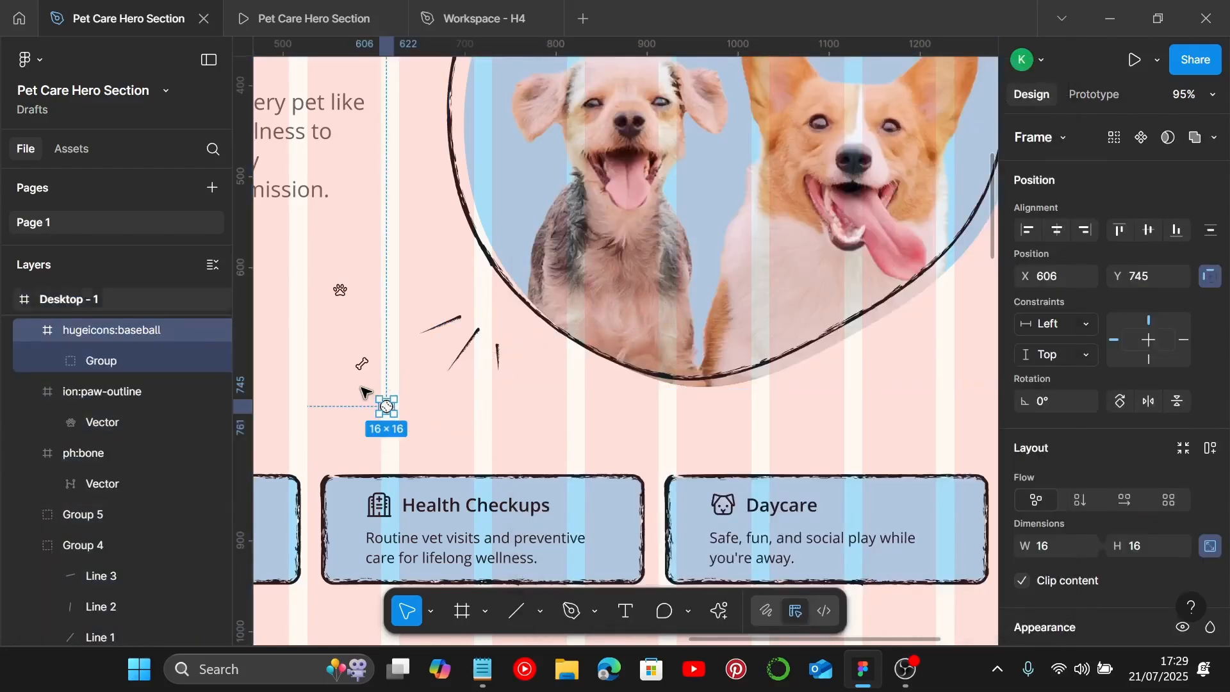
# Step: Resize the paw, bone and ball icons together to 60 × 60
pyautogui.scroll(2, 363, 379)
pyautogui.keyDown('shift'); pyautogui.click(364, 360); pyautogui.keyUp('shift')
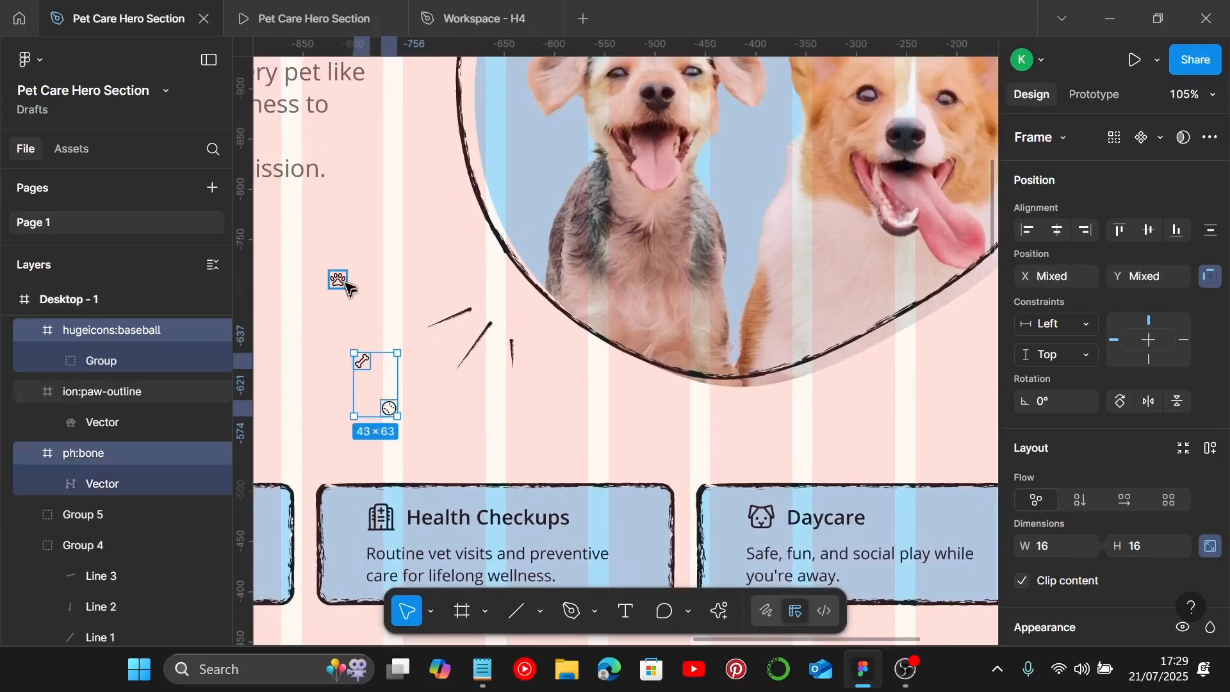
pyautogui.keyDown('shift'); pyautogui.click(346, 282); pyautogui.keyUp('shift')
pyautogui.scroll(-3, 1093, 512)
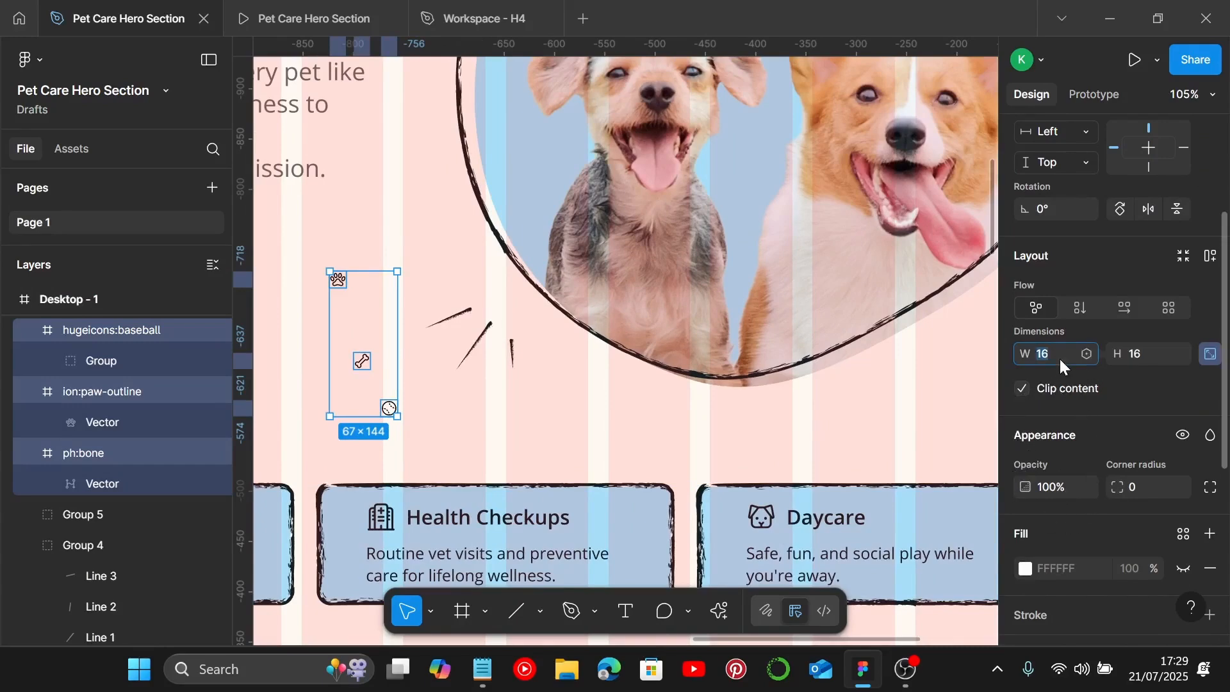
pyautogui.write('60')
pyautogui.press('Return')
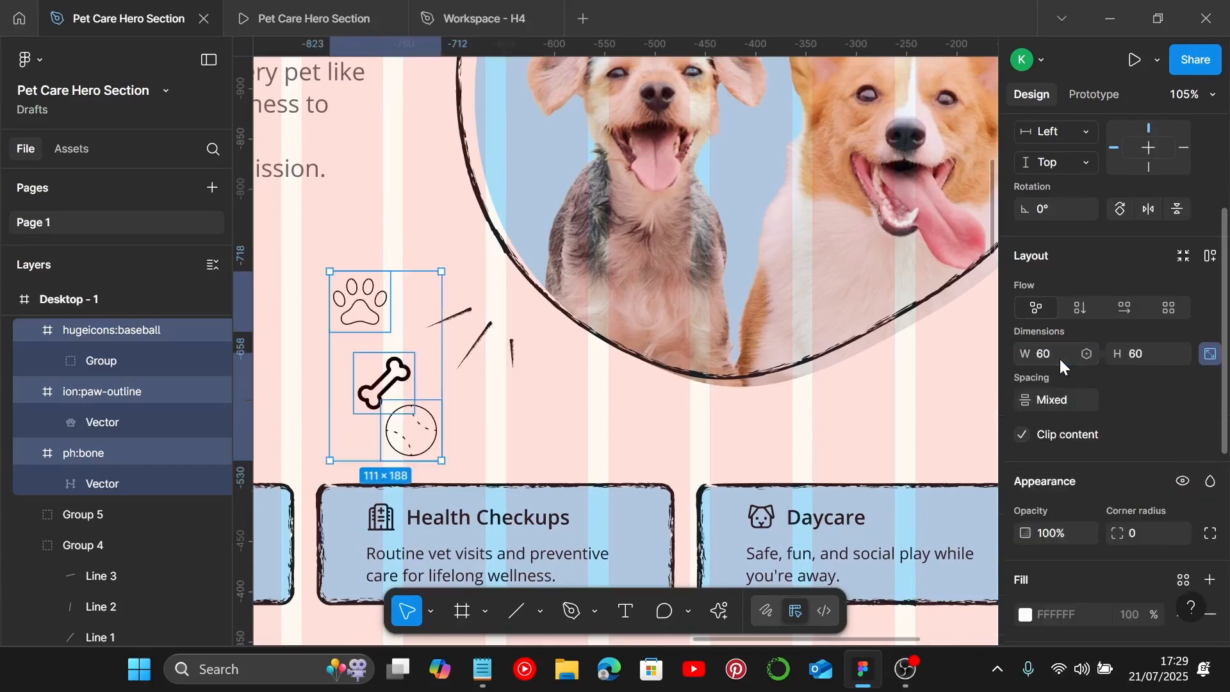
# Step: Set the stroke weight of the ball icon's inner group to 3
pyautogui.click(417, 429)
pyautogui.doubleClick(417, 429)
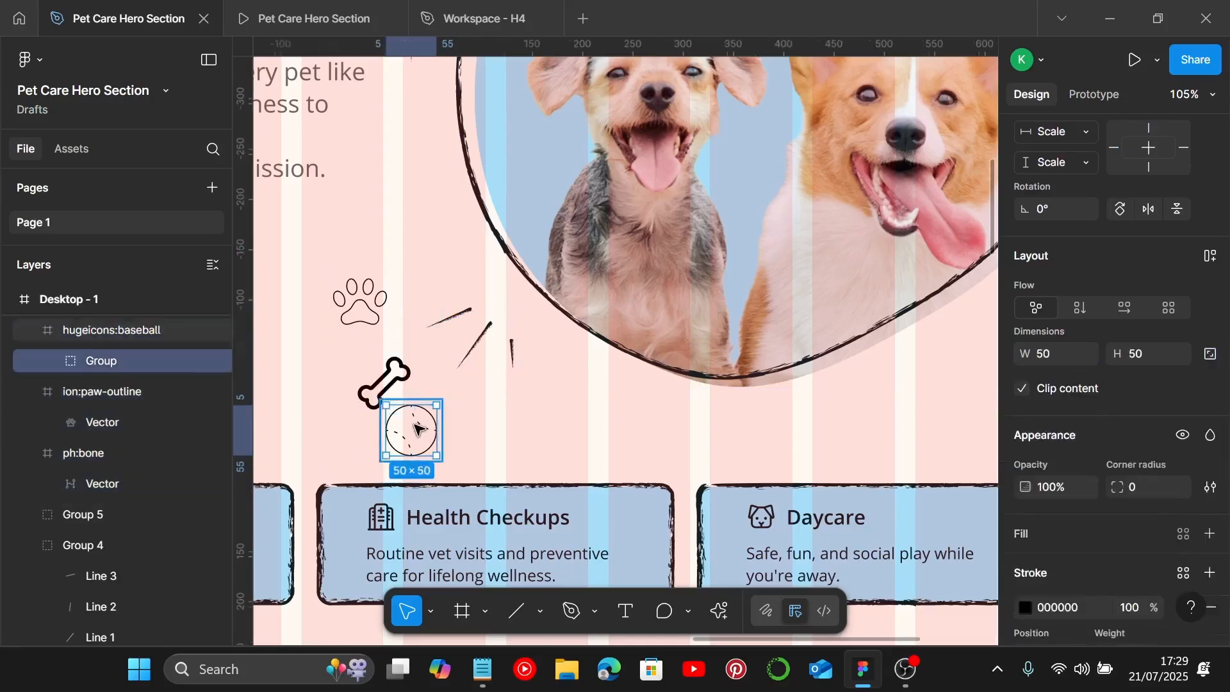
pyautogui.scroll(-3, 1051, 567)
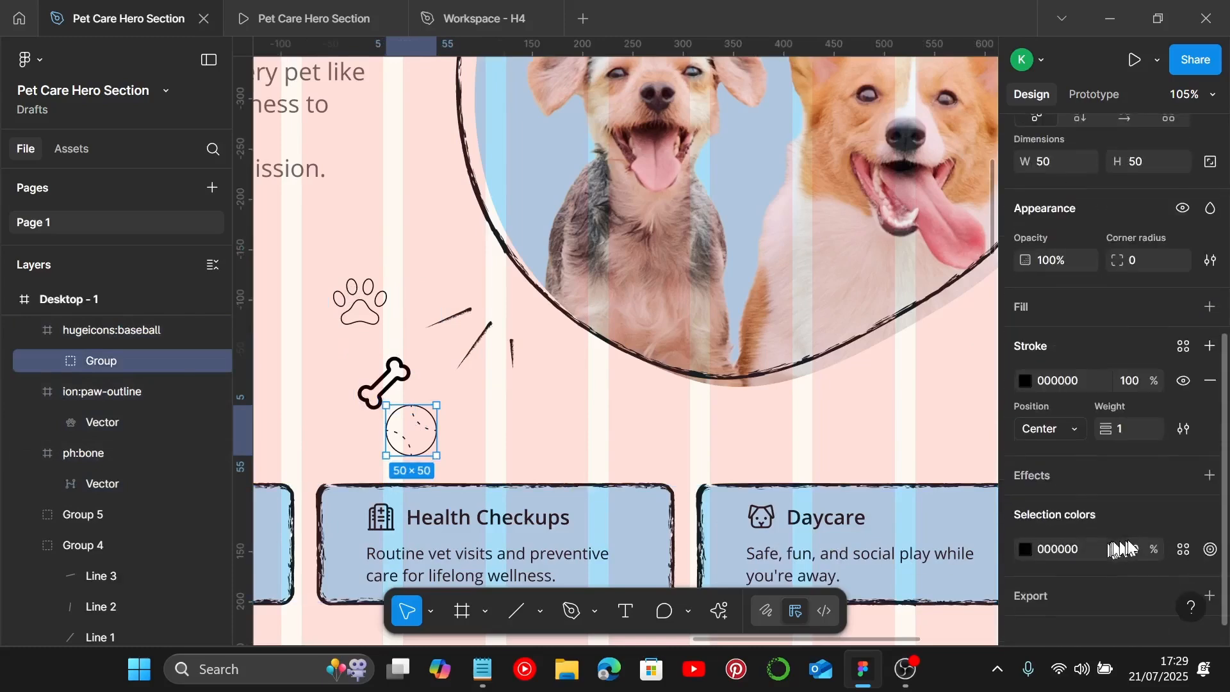
pyautogui.click(1136, 430)
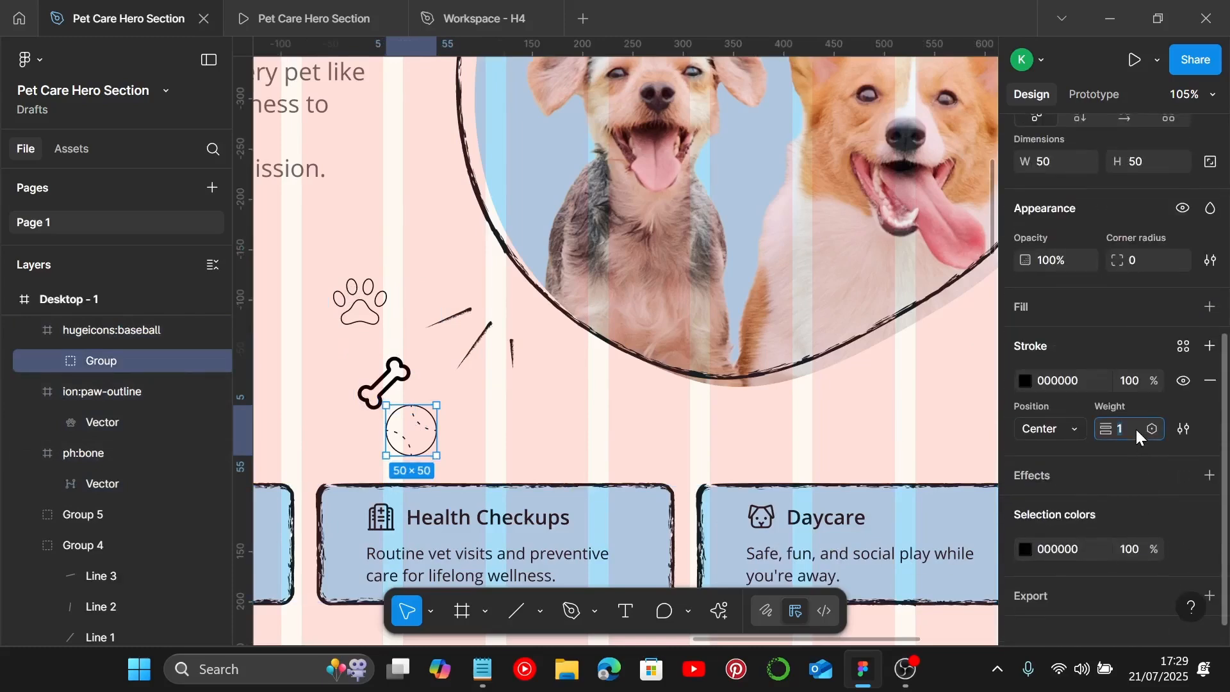
pyautogui.press('Return')
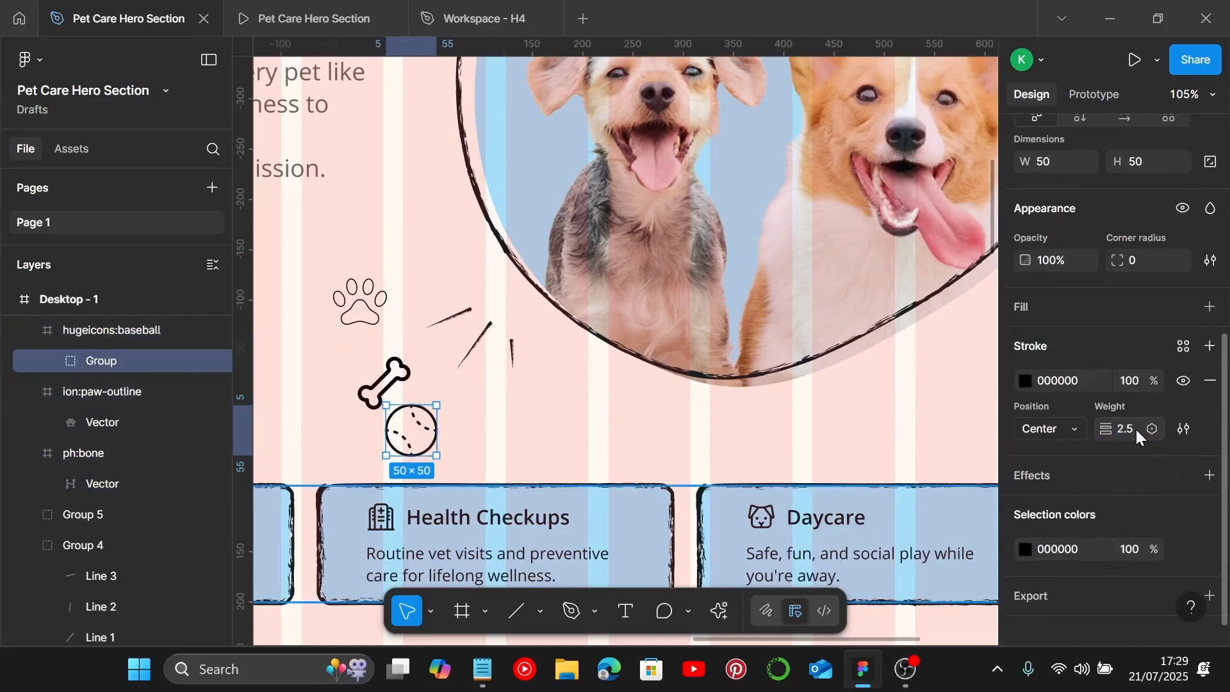
pyautogui.click(1137, 436)
pyautogui.write('3')
pyautogui.press('Return')
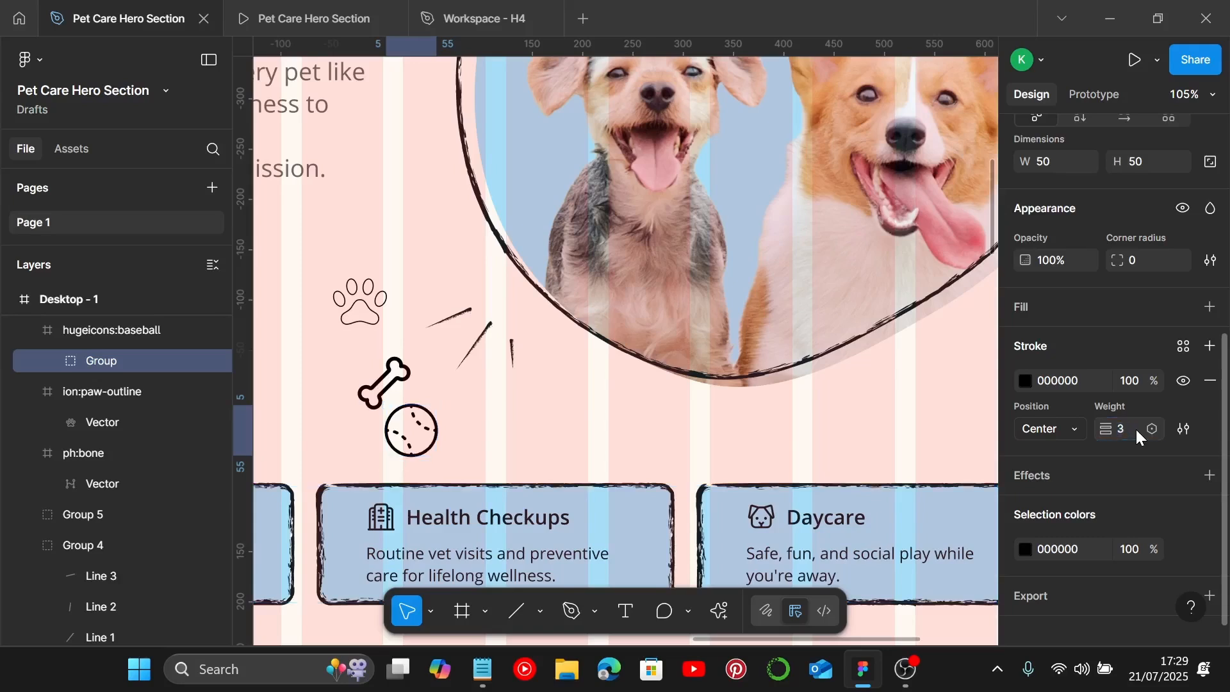
# Step: Set the stroke weight of the paw icon's vector to 3
pyautogui.click(359, 299)
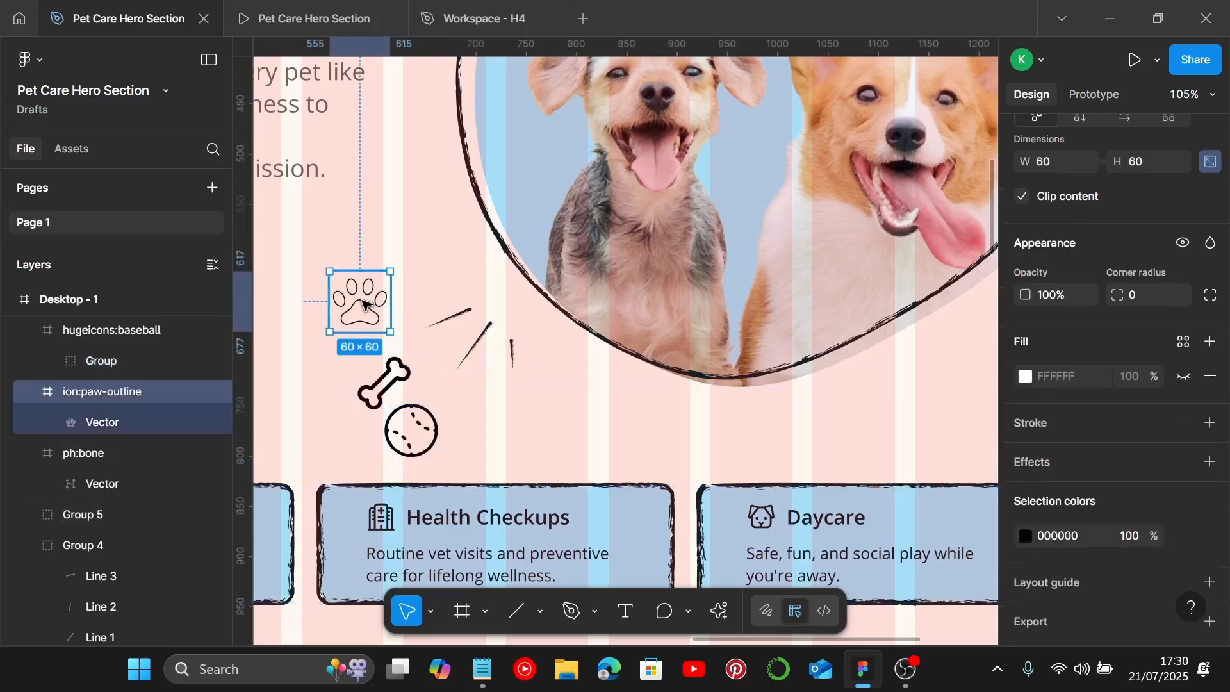
pyautogui.doubleClick(362, 303)
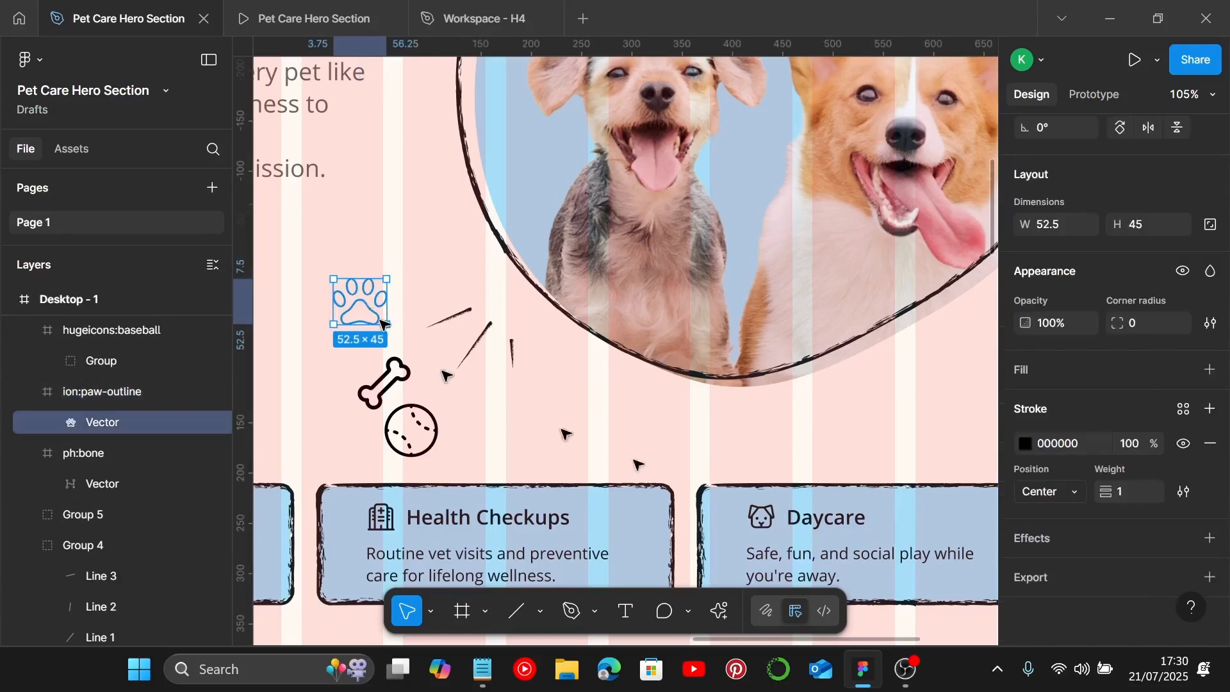
pyautogui.click(1126, 494)
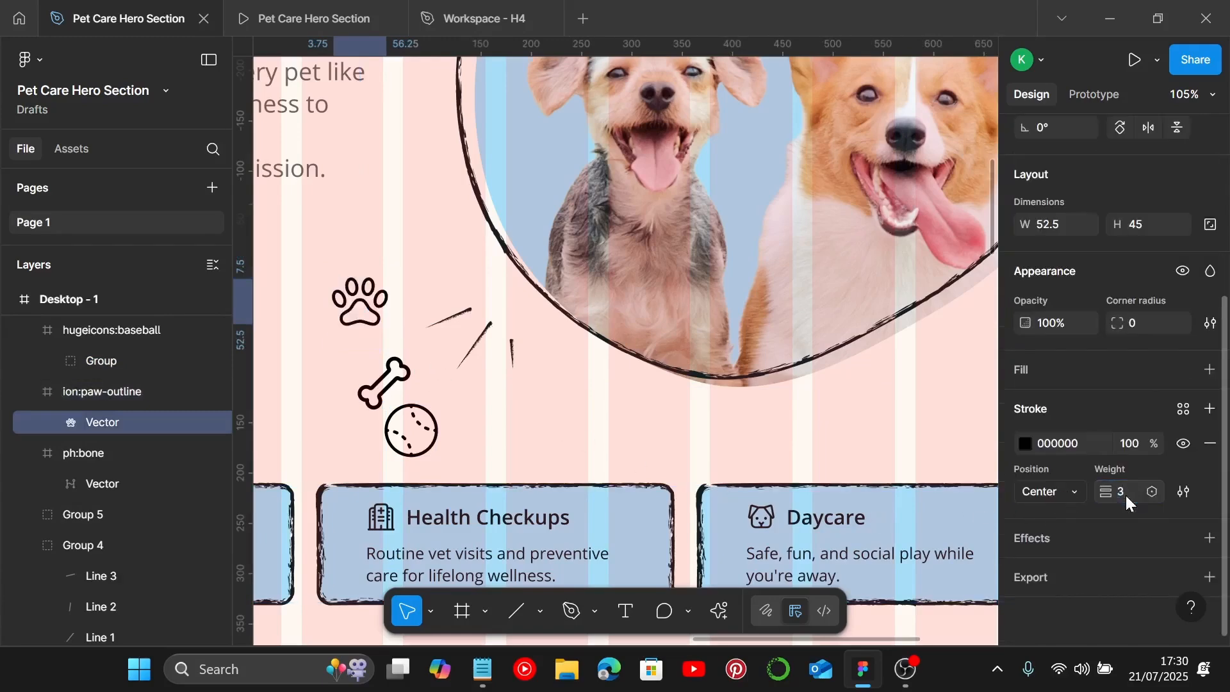
# Step: Shift the bone icon slightly to the left
pyautogui.click(489, 455)
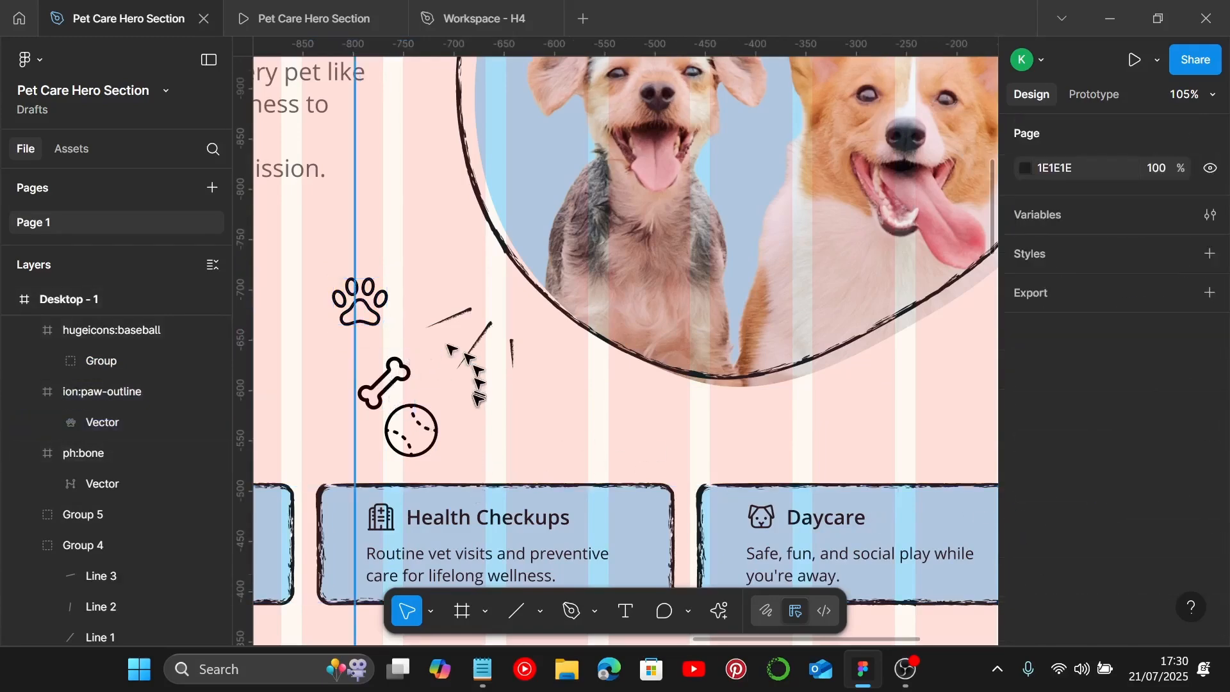
pyautogui.scroll(-5, 487, 458)
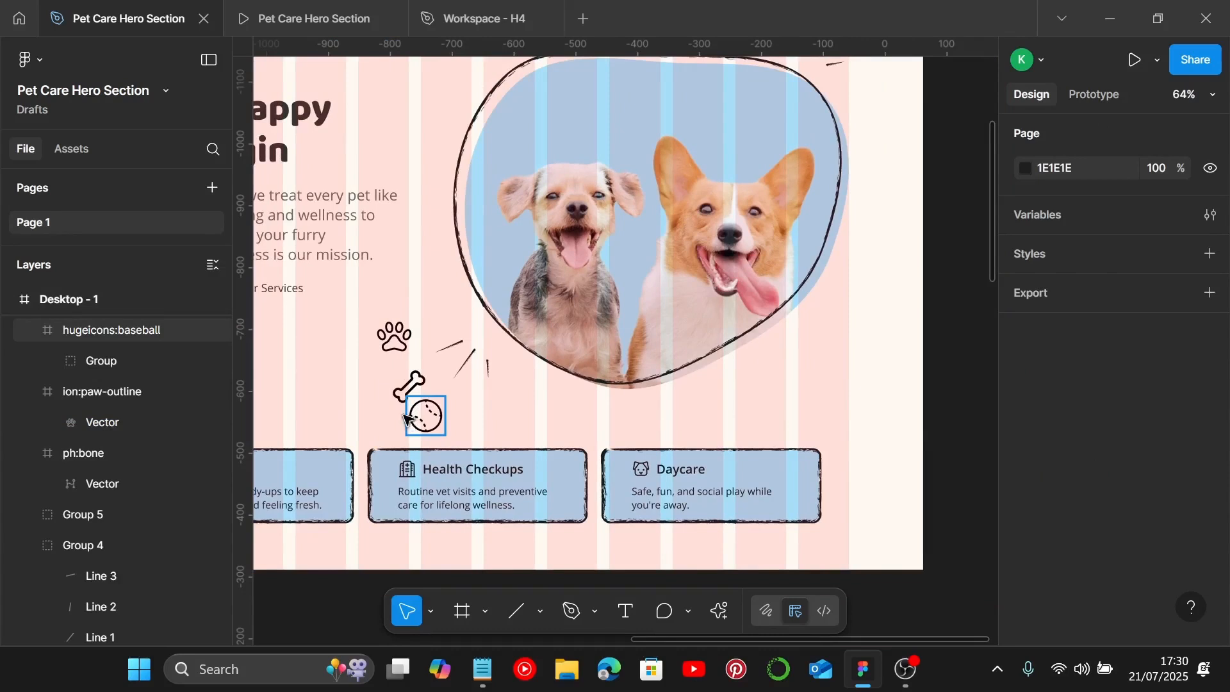
pyautogui.hscroll(-3, 405, 418)
pyautogui.click(526, 387)
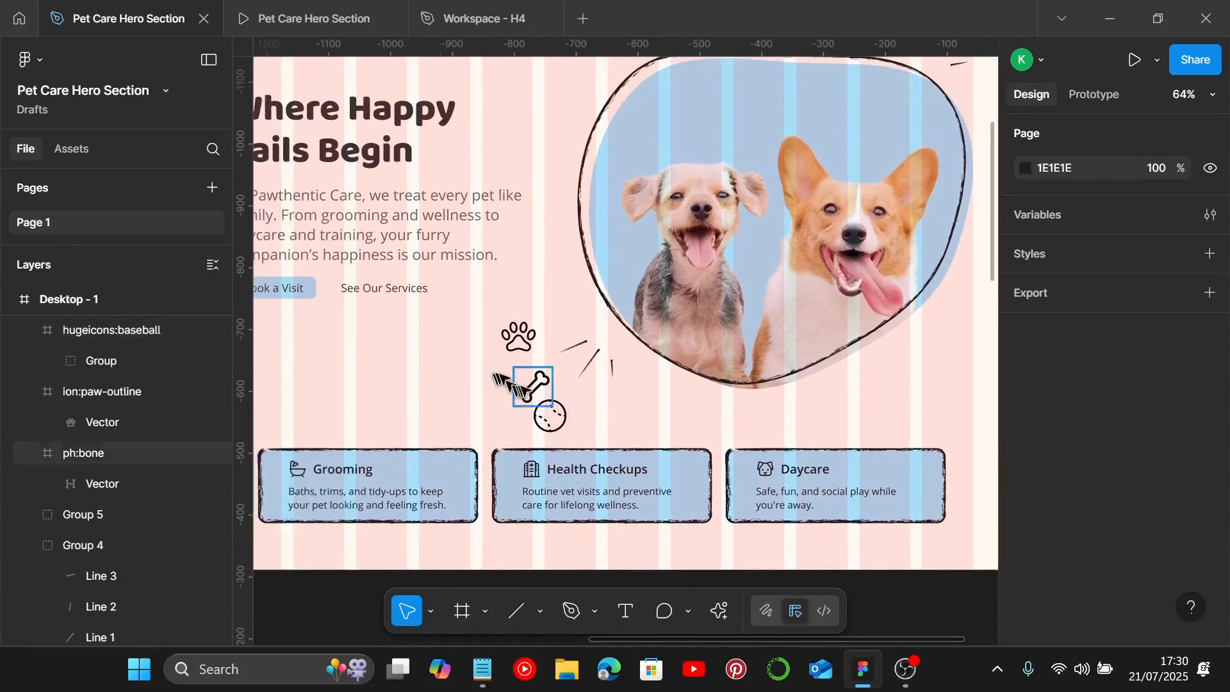
pyautogui.moveTo(506, 385); pyautogui.dragTo(477, 385)
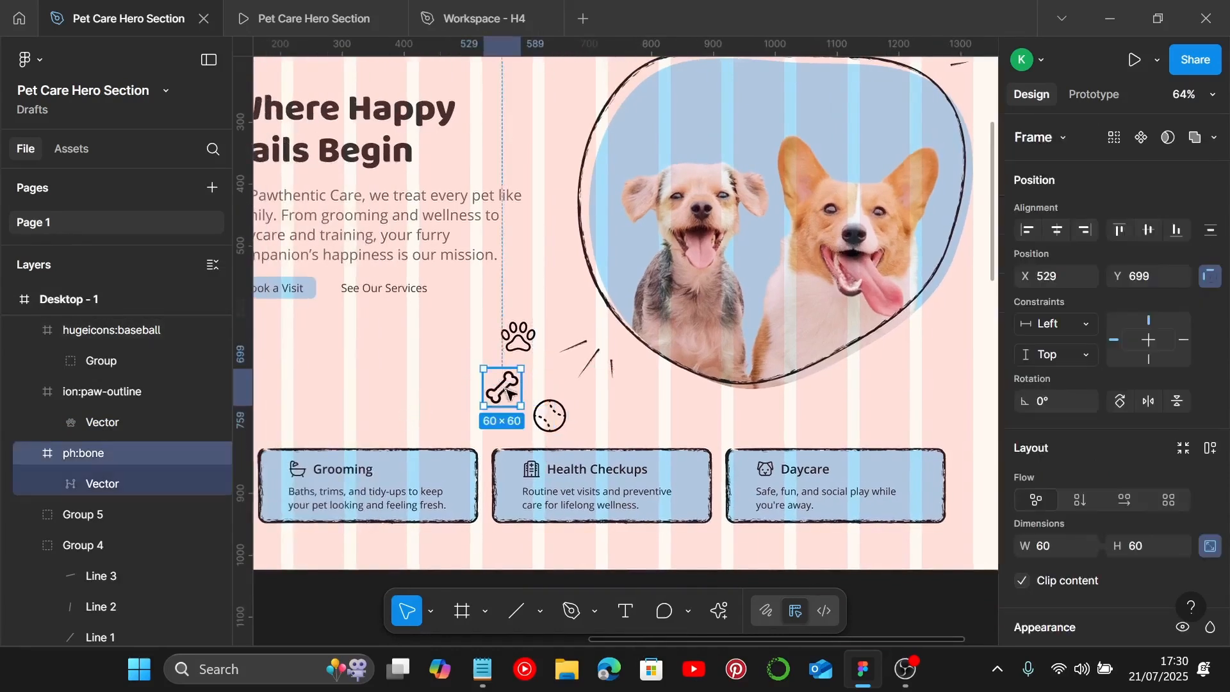
# Step: Copy the service cards' stroke colour 161E21 and apply it to the paw, bone and ball icons
pyautogui.click(549, 472)
pyautogui.scroll(-5, 1157, 538)
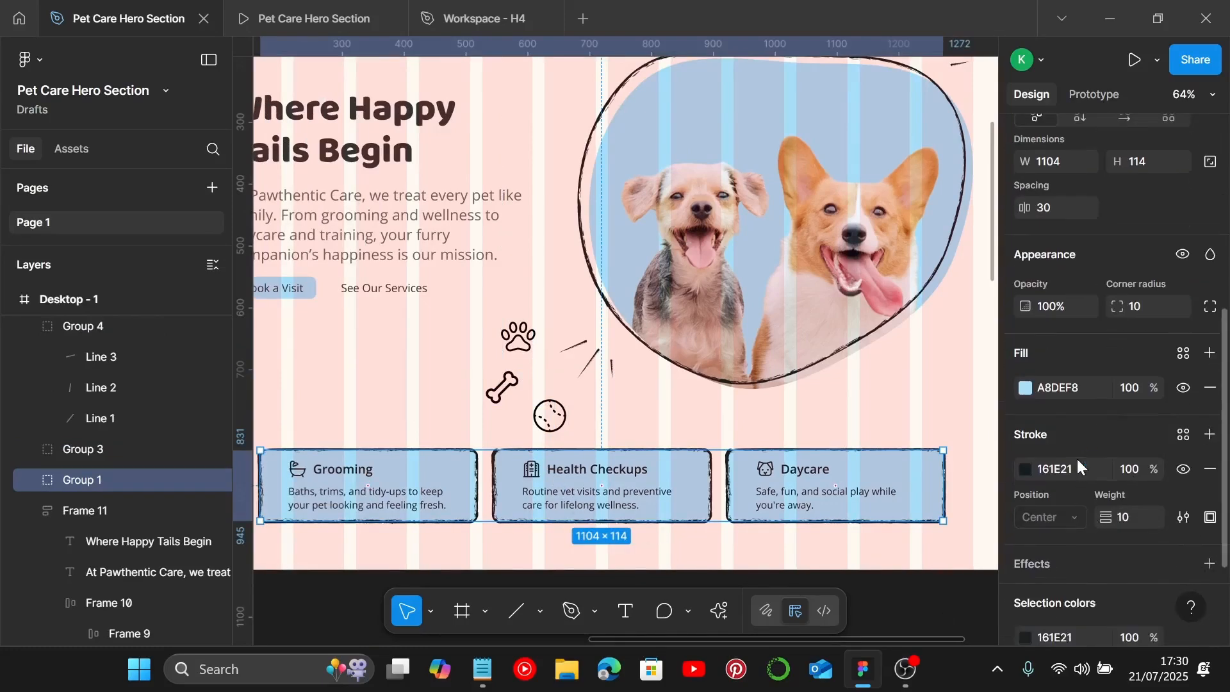
pyautogui.click(1079, 474)
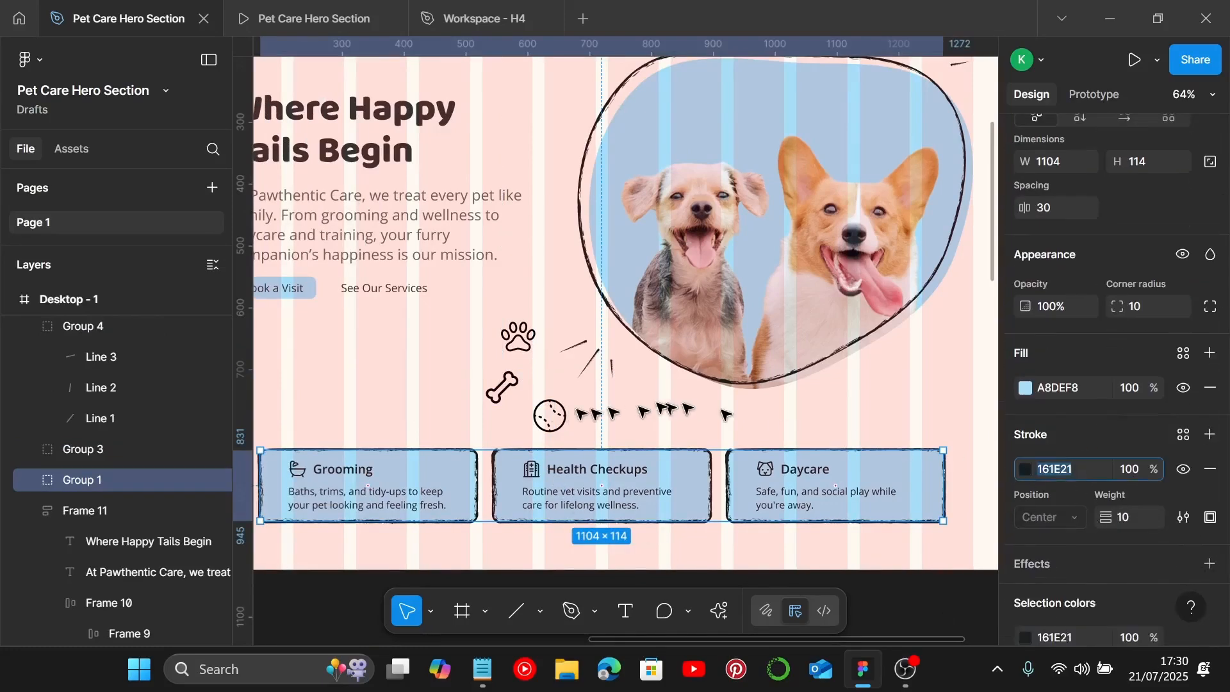
pyautogui.click(502, 387)
pyautogui.keyDown('shift'); pyautogui.click(521, 348); pyautogui.keyUp('shift')
pyautogui.keyDown('shift'); pyautogui.click(550, 415); pyautogui.keyUp('shift')
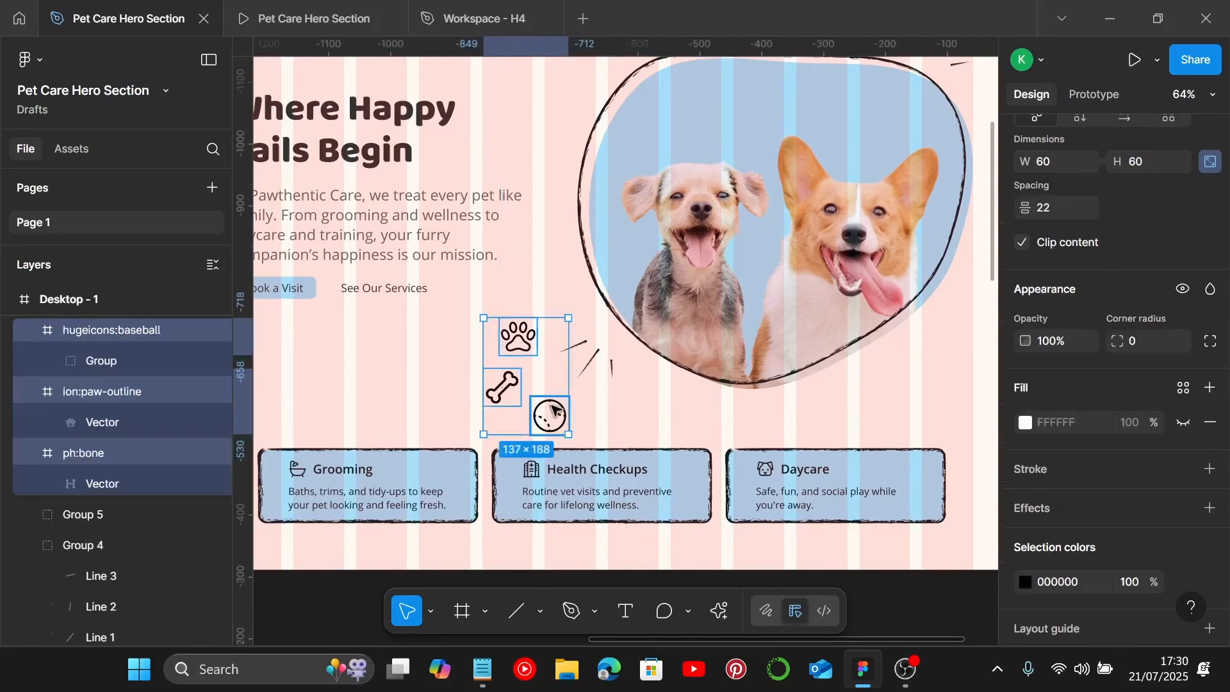
pyautogui.scroll(-3, 1115, 516)
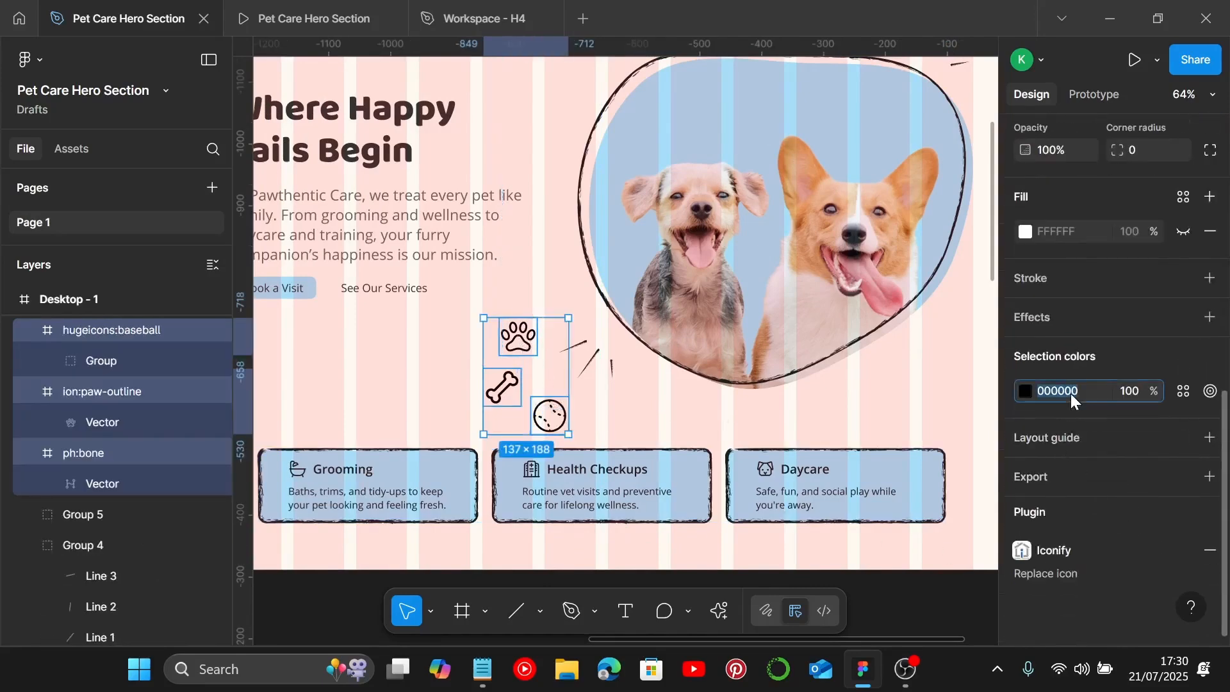
pyautogui.write('161E21')
pyautogui.press('Return')
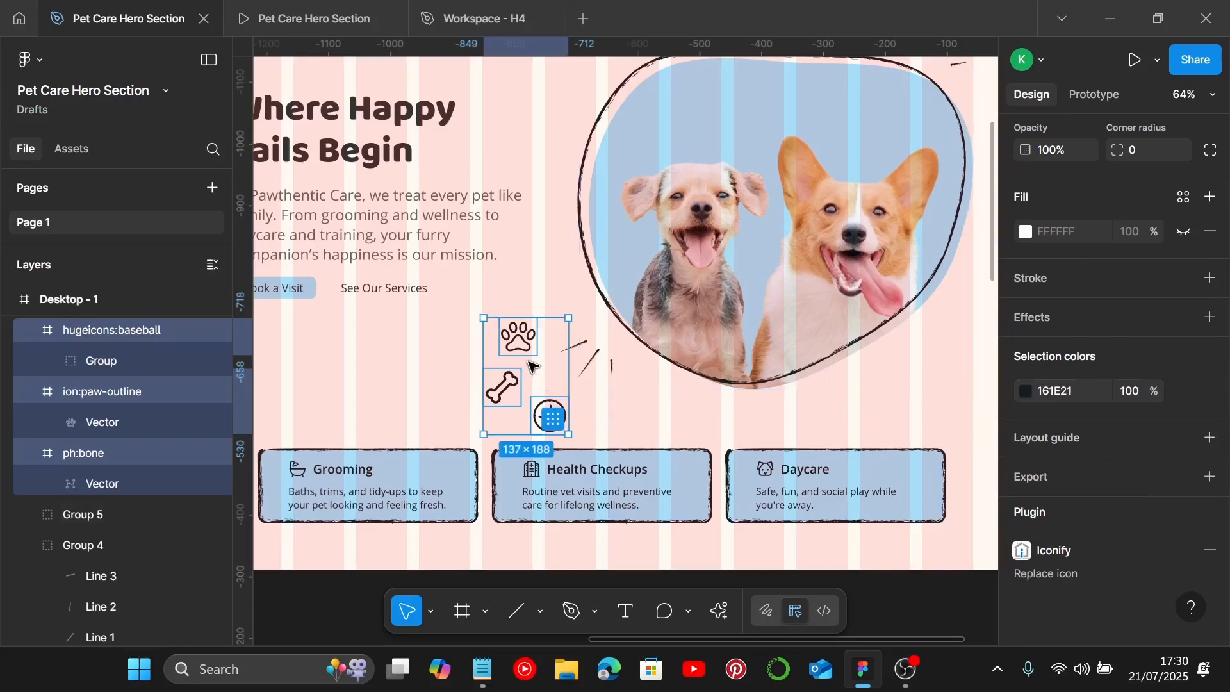
# Step: Duplicate the bone icon and place the copy above the blob photo, just below the navigation
pyautogui.scroll(-1, 530, 366)
pyautogui.scroll(1, 516, 385)
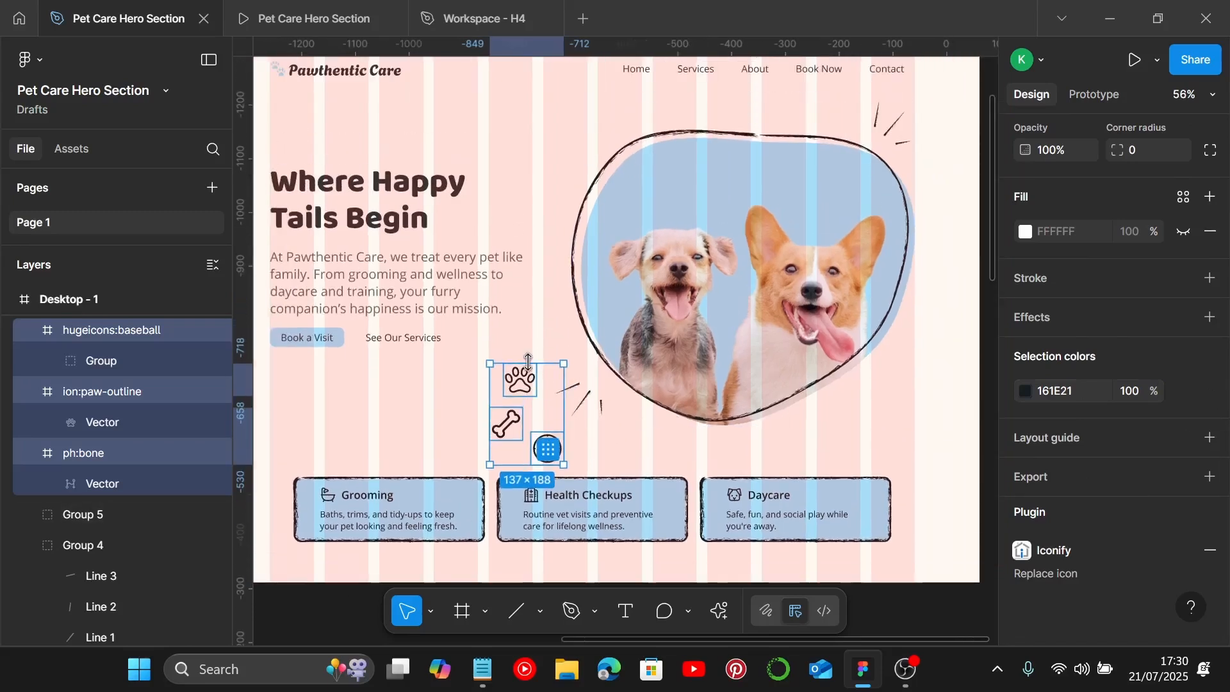
pyautogui.click(506, 426)
pyautogui.moveTo(506, 426); pyautogui.dragTo(792, 120)
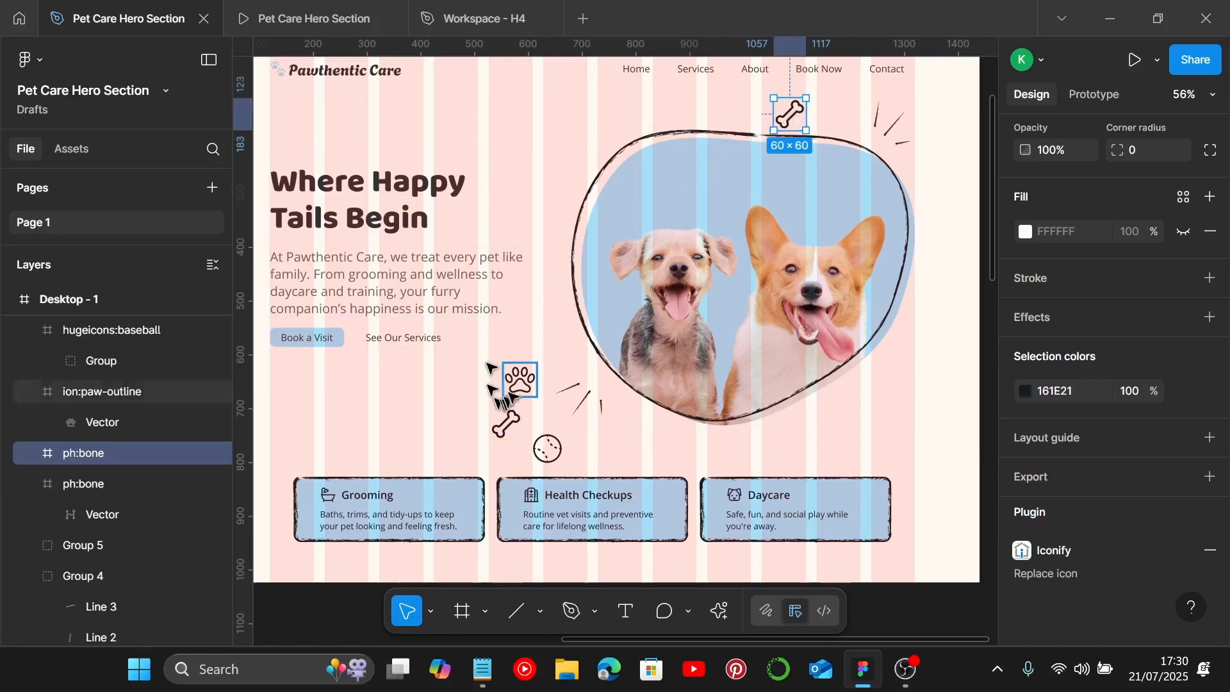
# Step: Duplicate the paw icon, place the copy at the blob's upper left and rotate it slightly
pyautogui.click(520, 381)
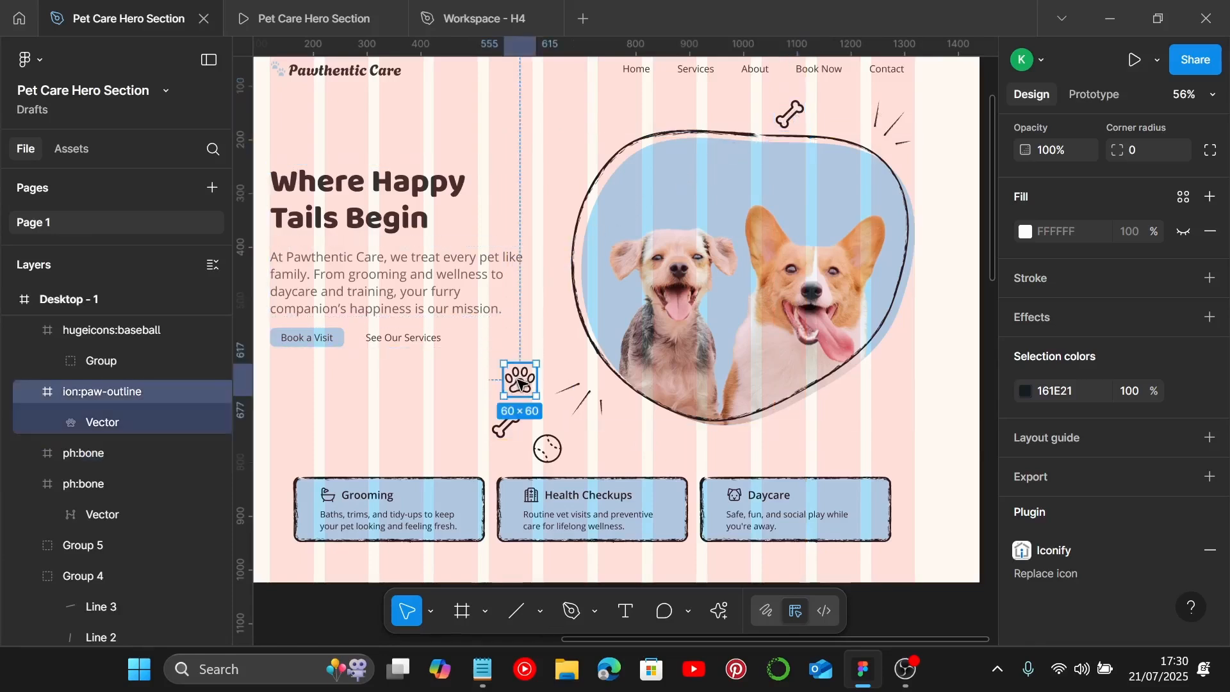
pyautogui.moveTo(522, 383); pyautogui.dragTo(590, 88)
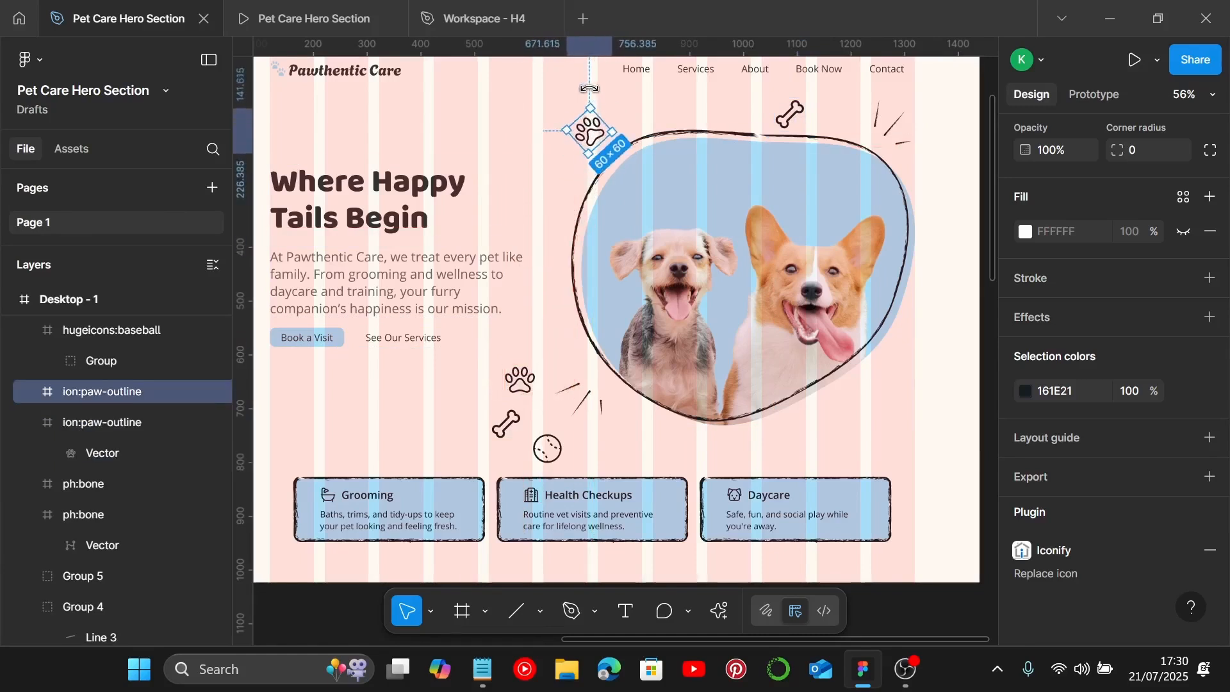
pyautogui.moveTo(595, 130); pyautogui.dragTo(559, 158)
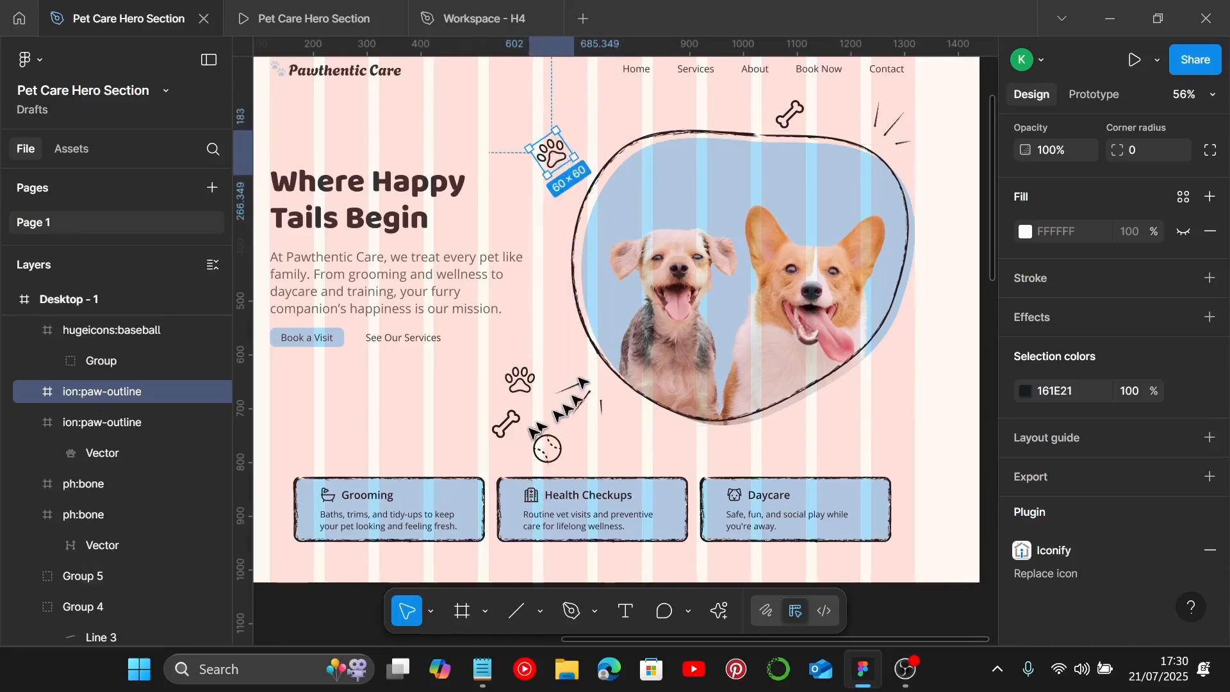
# Step: Duplicate the ball icon and place the copy inside the top of the blob
pyautogui.click(546, 448)
pyautogui.moveTo(545, 448); pyautogui.dragTo(703, 164)
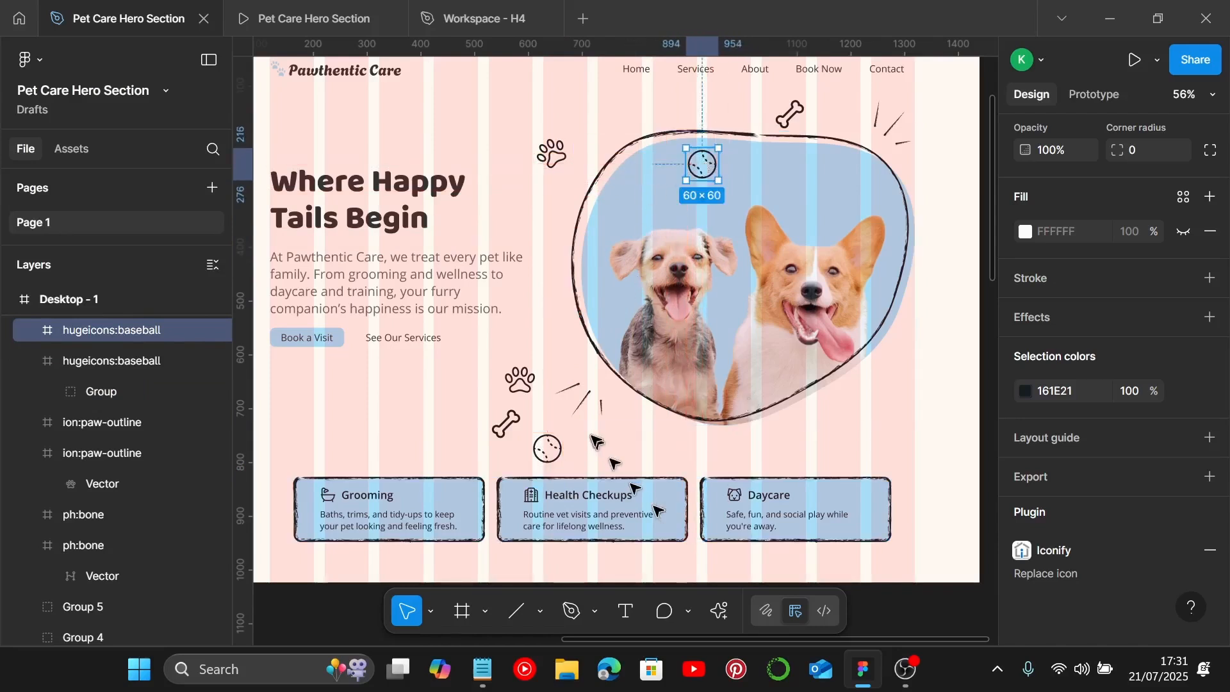
# Step: Move the original bone icon inside the blob beside the corgi and rotate it slightly
pyautogui.scroll(-2, 596, 439)
pyautogui.scroll(-2, 596, 440)
pyautogui.click(509, 383)
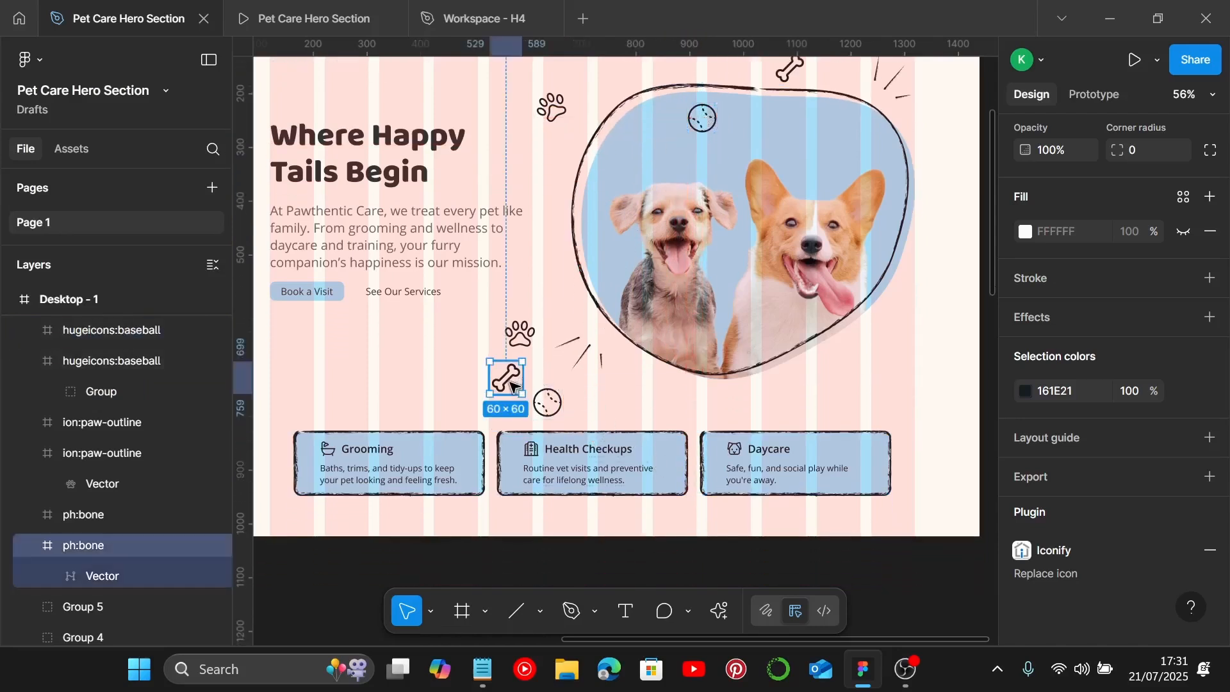
pyautogui.moveTo(513, 385); pyautogui.dragTo(787, 313)
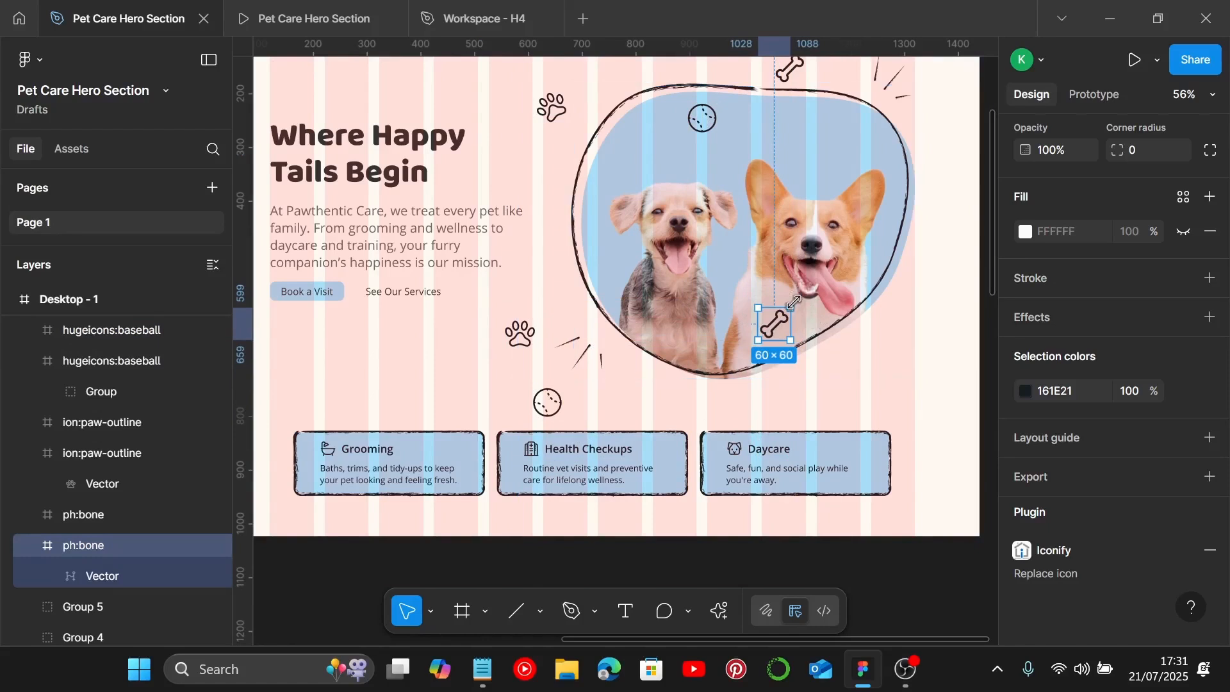
pyautogui.moveTo(795, 297); pyautogui.dragTo(765, 324)
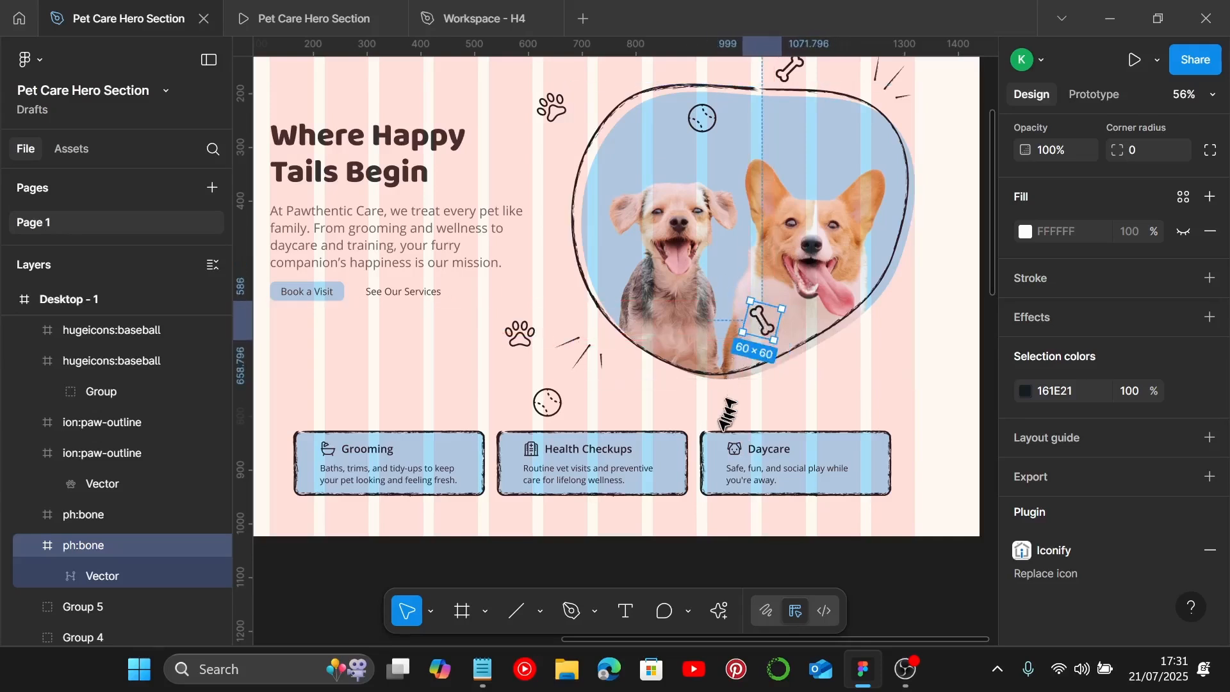
# Step: Move the original ball below the blob's bottom edge and the original paw beside its right edge
pyautogui.moveTo(548, 403); pyautogui.dragTo(802, 396)
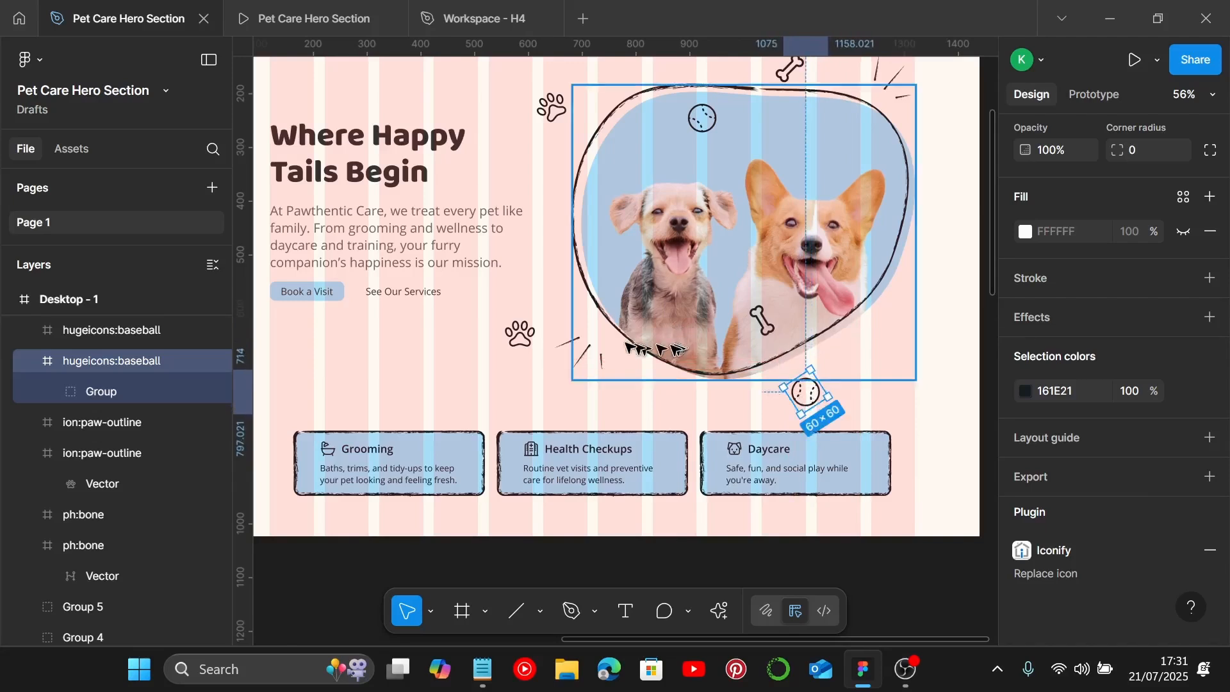
pyautogui.moveTo(519, 334); pyautogui.dragTo(891, 340)
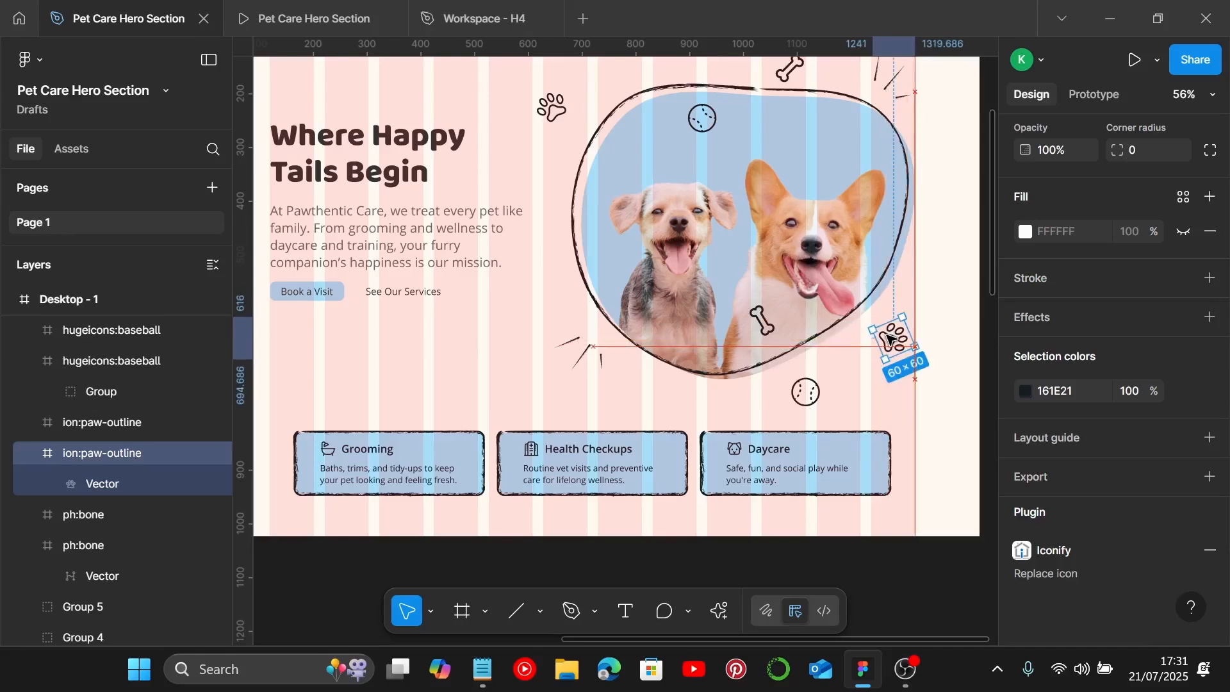
# Step: Group the blob photo together with all the pet icons and accent strokes around it
pyautogui.scroll(-2, 893, 340)
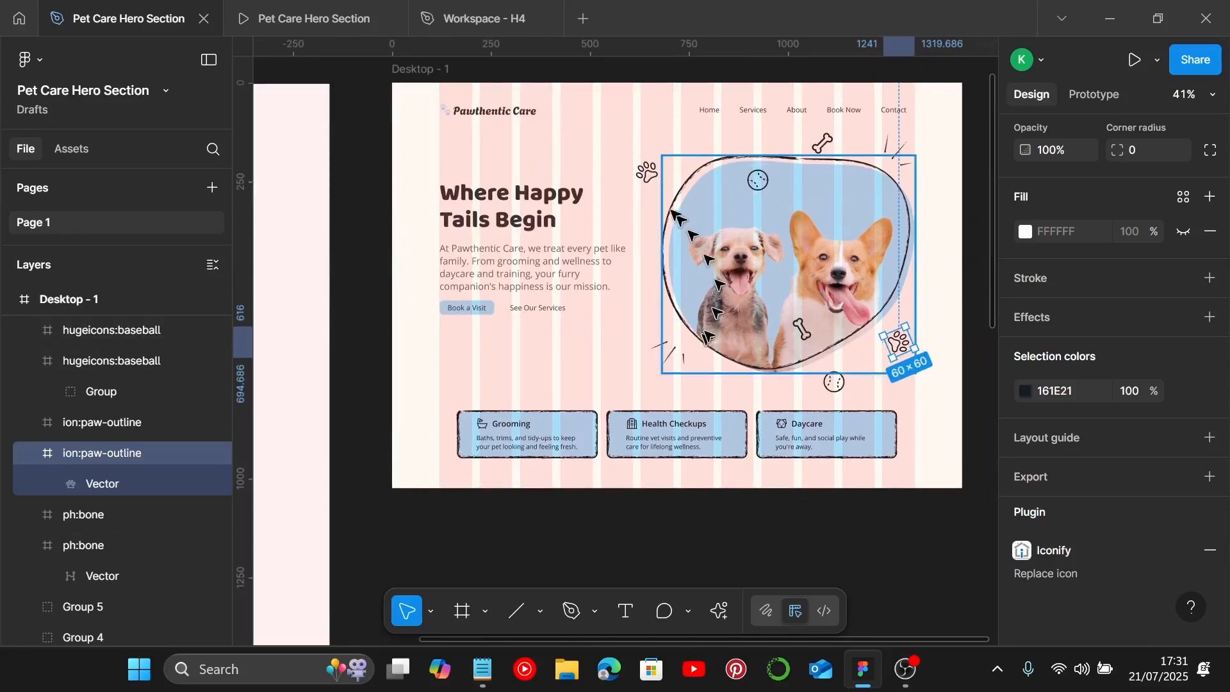
pyautogui.click(647, 172)
pyautogui.click(725, 219)
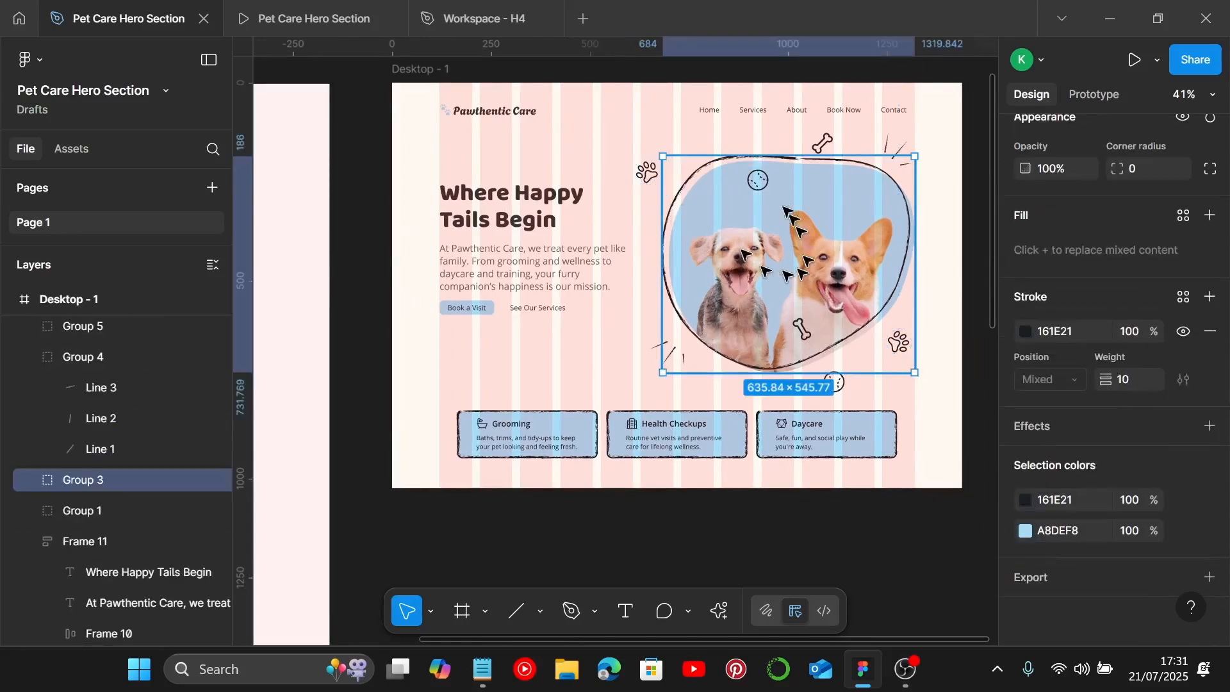
pyautogui.keyDown('shift'); pyautogui.click(759, 180); pyautogui.keyUp('shift')
pyautogui.keyDown('shift'); pyautogui.click(646, 170); pyautogui.keyUp('shift')
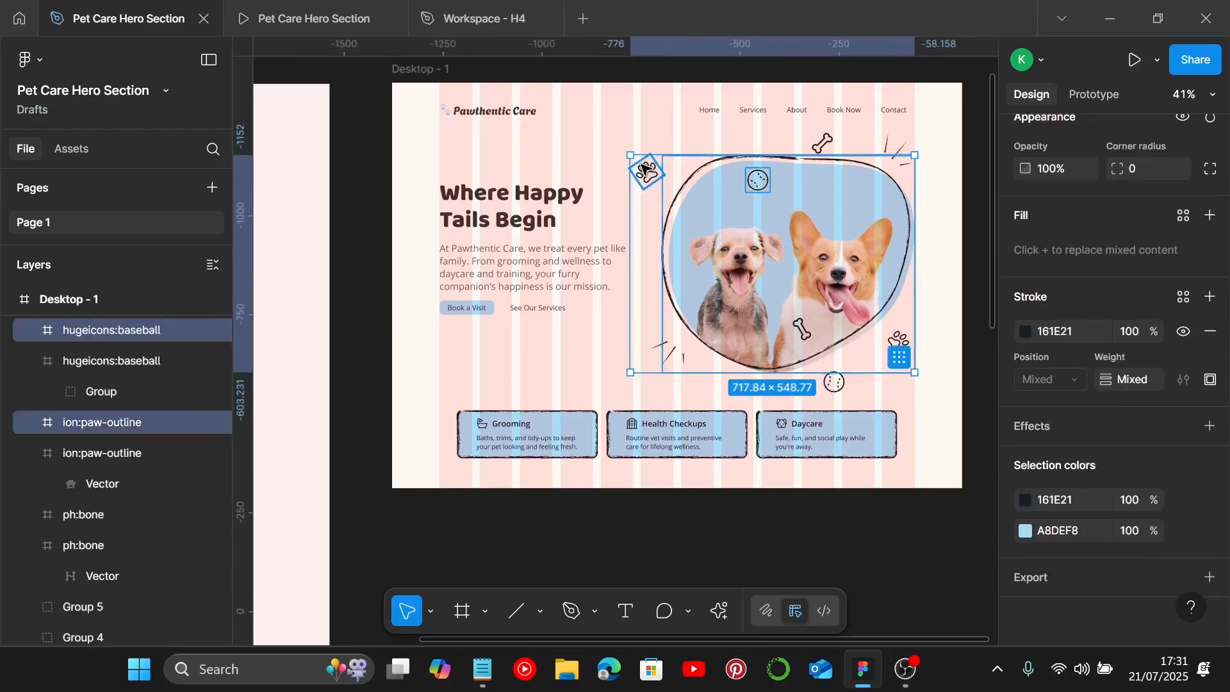
pyautogui.keyDown('shift'); pyautogui.click(667, 356); pyautogui.keyUp('shift')
pyautogui.keyDown('shift'); pyautogui.click(831, 379); pyautogui.keyUp('shift')
pyautogui.keyDown('shift'); pyautogui.click(832, 381); pyautogui.keyUp('shift')
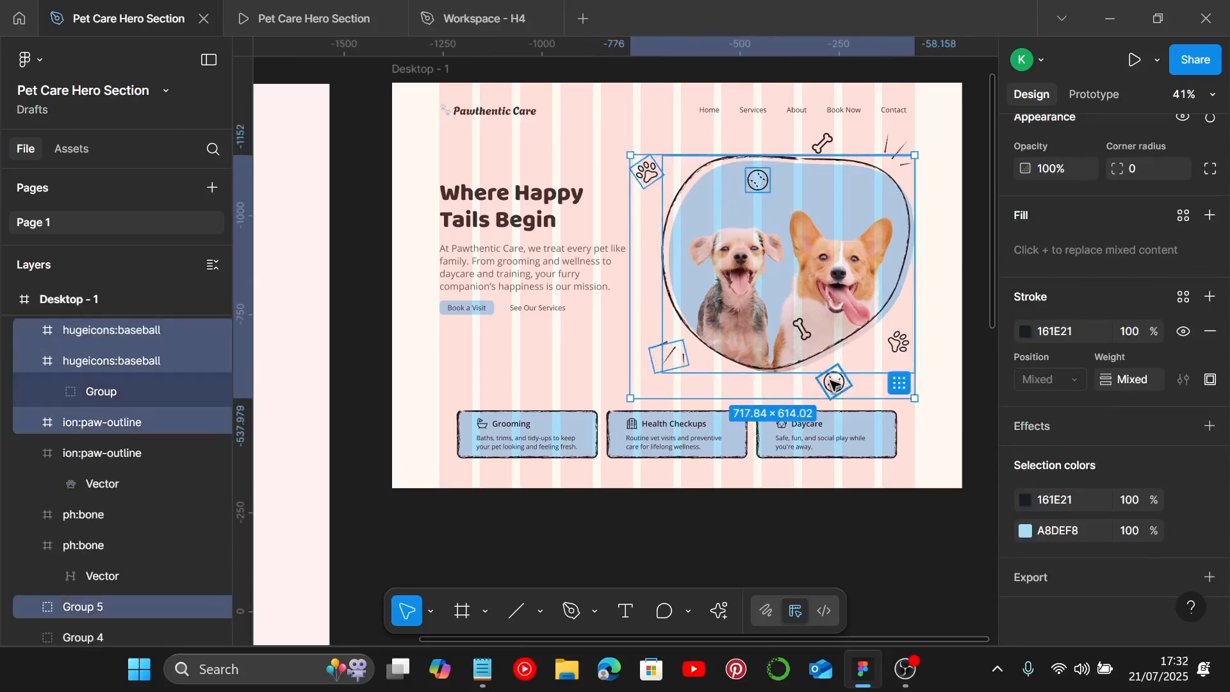
pyautogui.keyDown('shift'); pyautogui.click(801, 329); pyautogui.keyUp('shift')
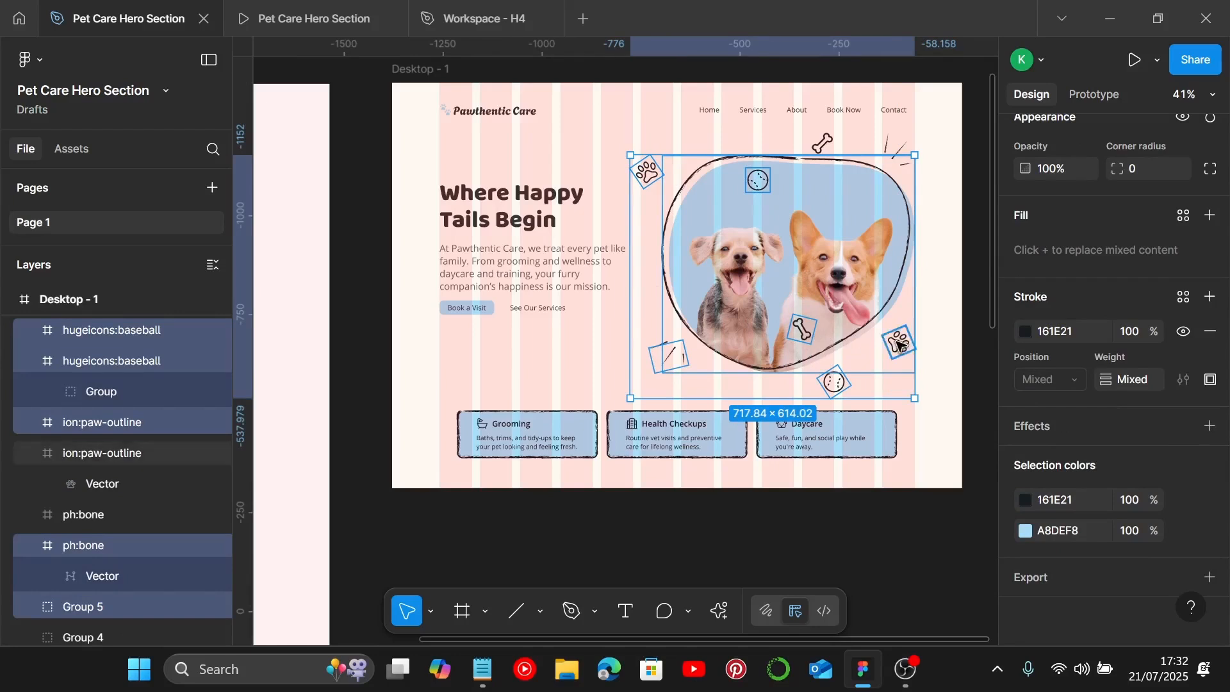
pyautogui.keyDown('shift'); pyautogui.click(901, 344); pyautogui.keyUp('shift')
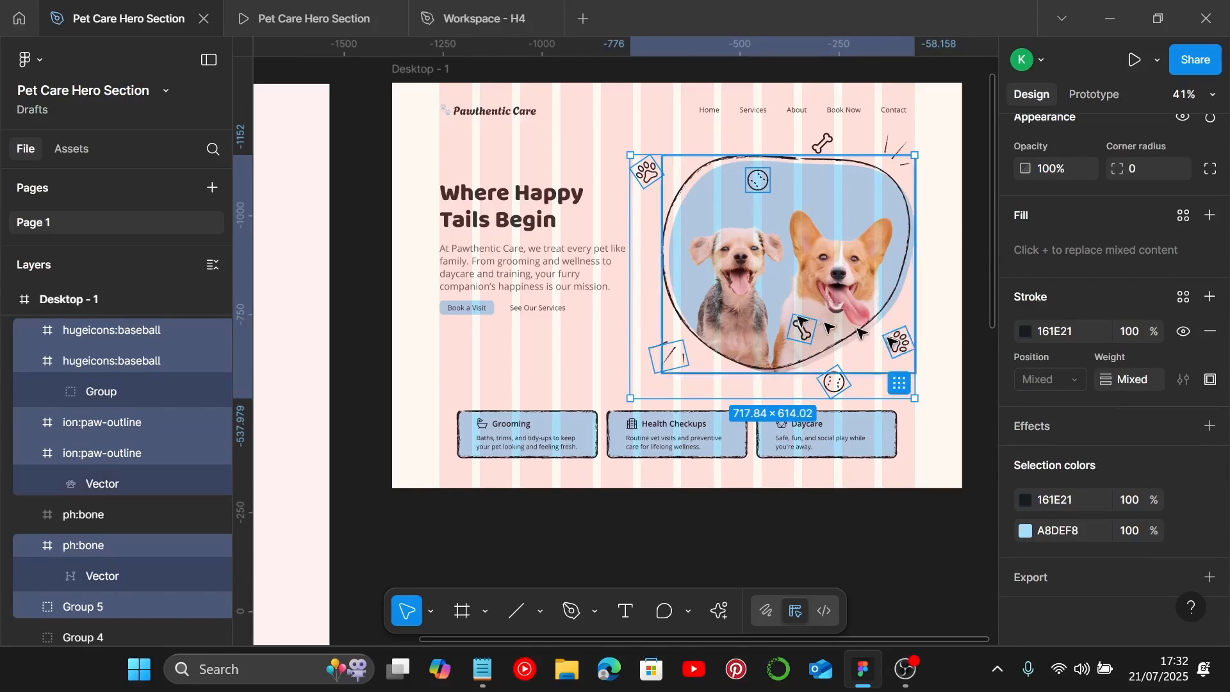
pyautogui.keyDown('shift'); pyautogui.click(822, 143); pyautogui.keyUp('shift')
pyautogui.keyDown('shift'); pyautogui.click(895, 152); pyautogui.keyUp('shift')
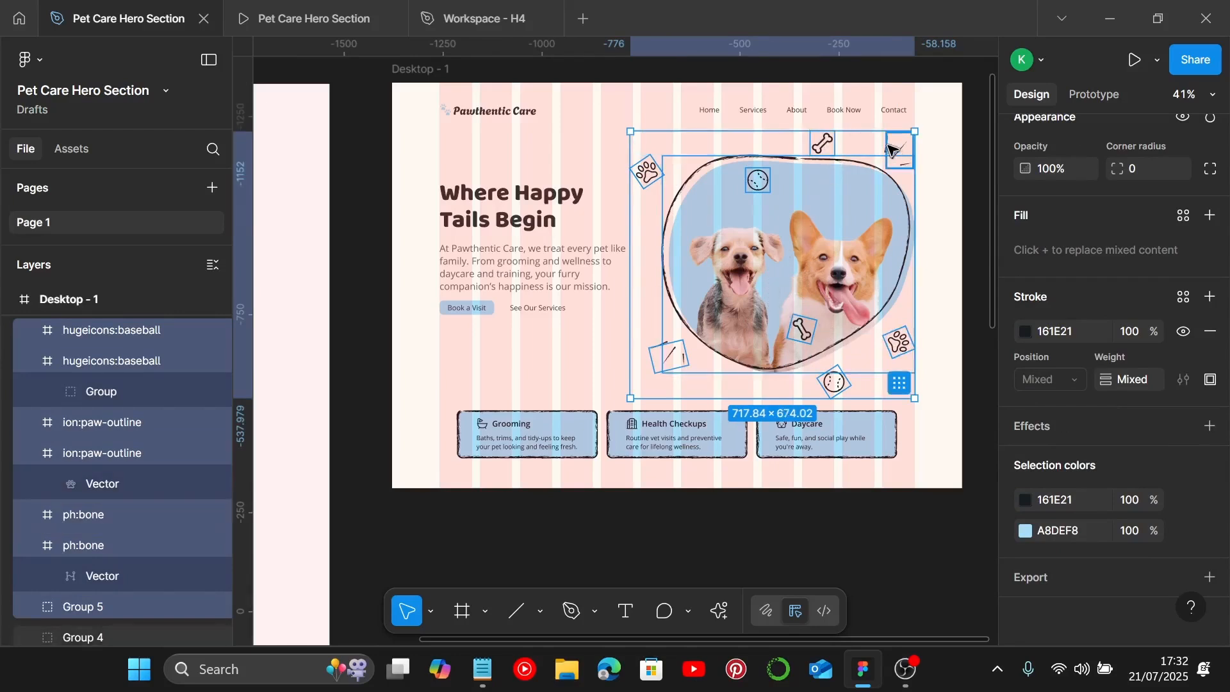
pyautogui.hotkey('ctrl', 'g')
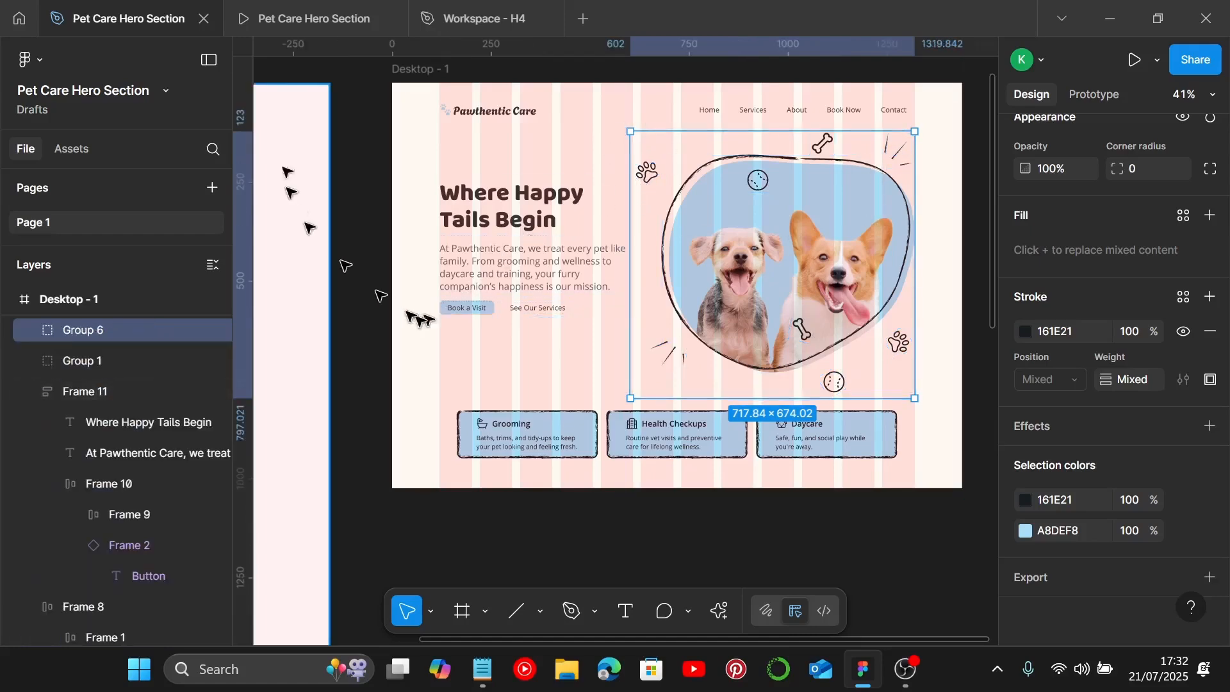
# Step: Preview the hero section and inspect its main groups on the canvas
pyautogui.click(277, 14)
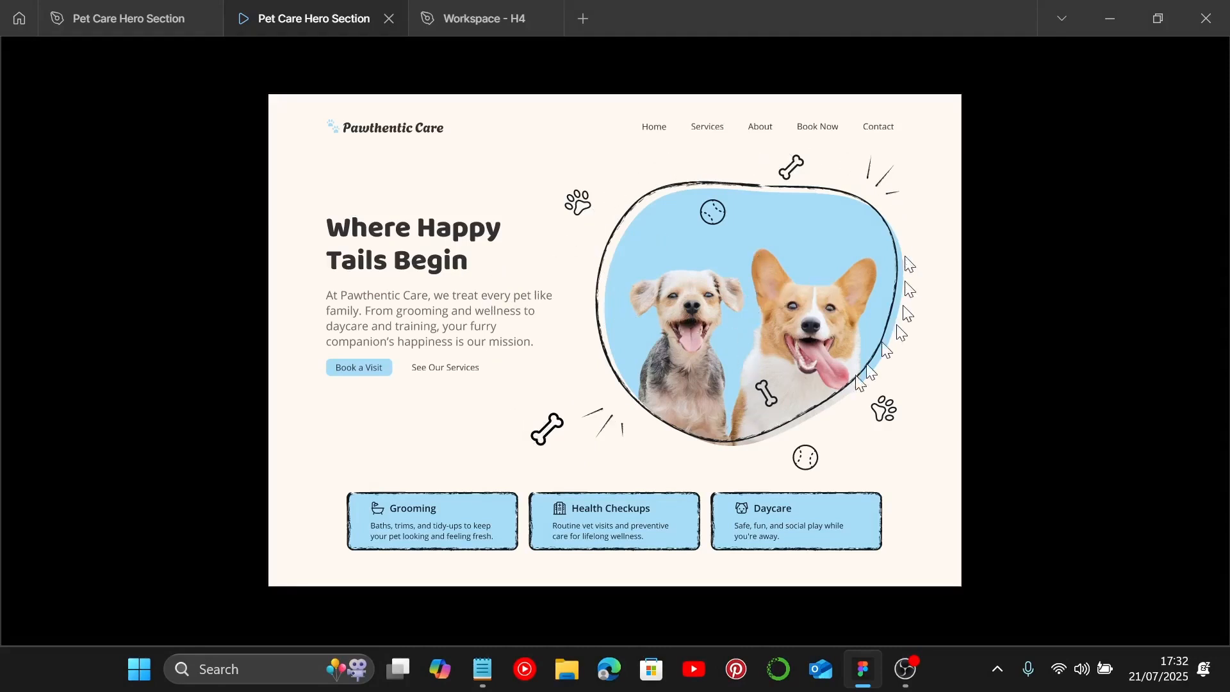
pyautogui.click(121, 23)
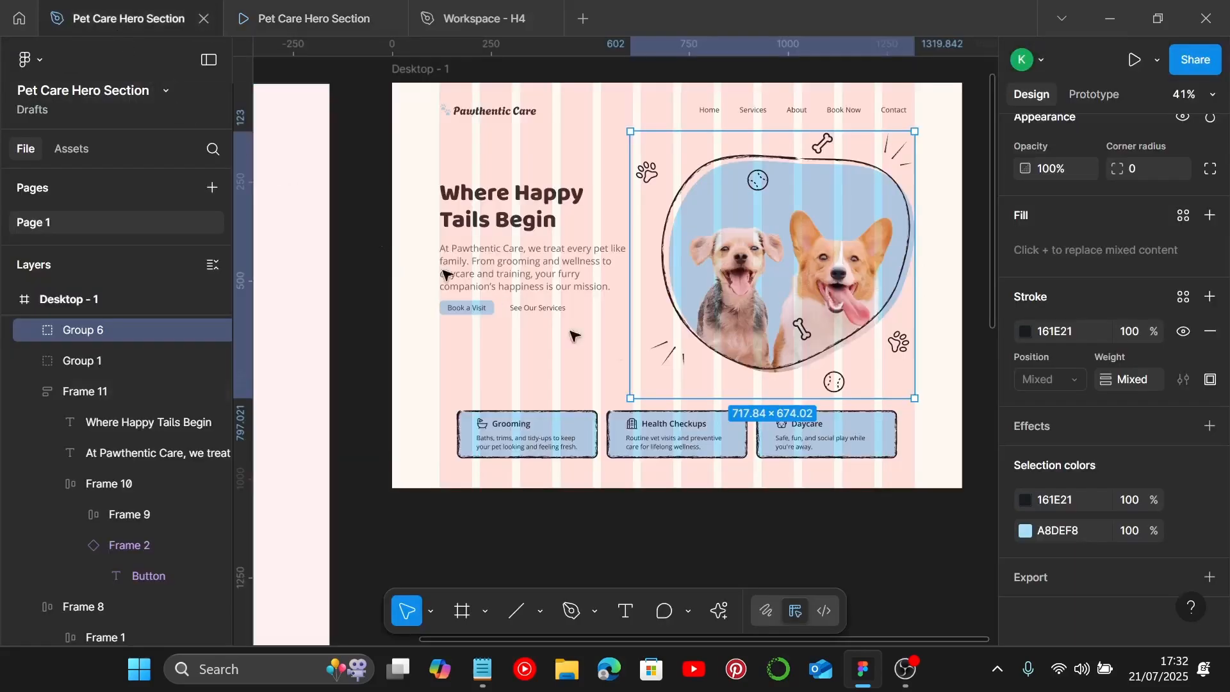
pyautogui.click(556, 378)
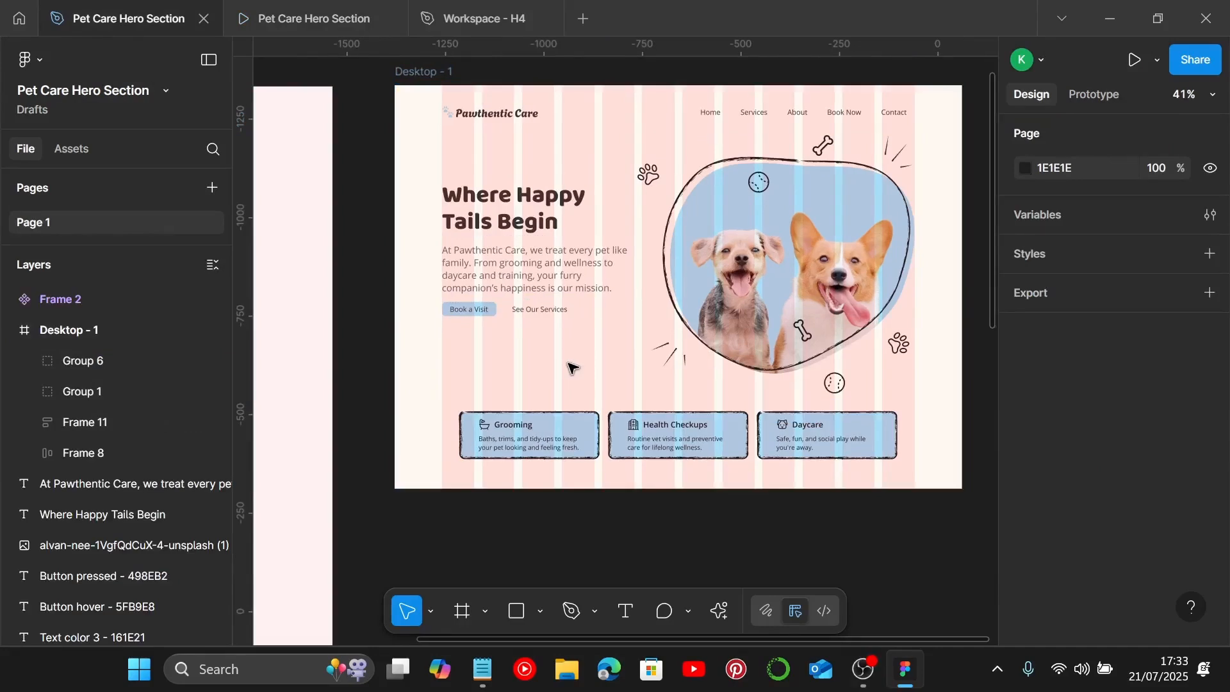
pyautogui.hscroll(3, 572, 367)
pyautogui.click(572, 367)
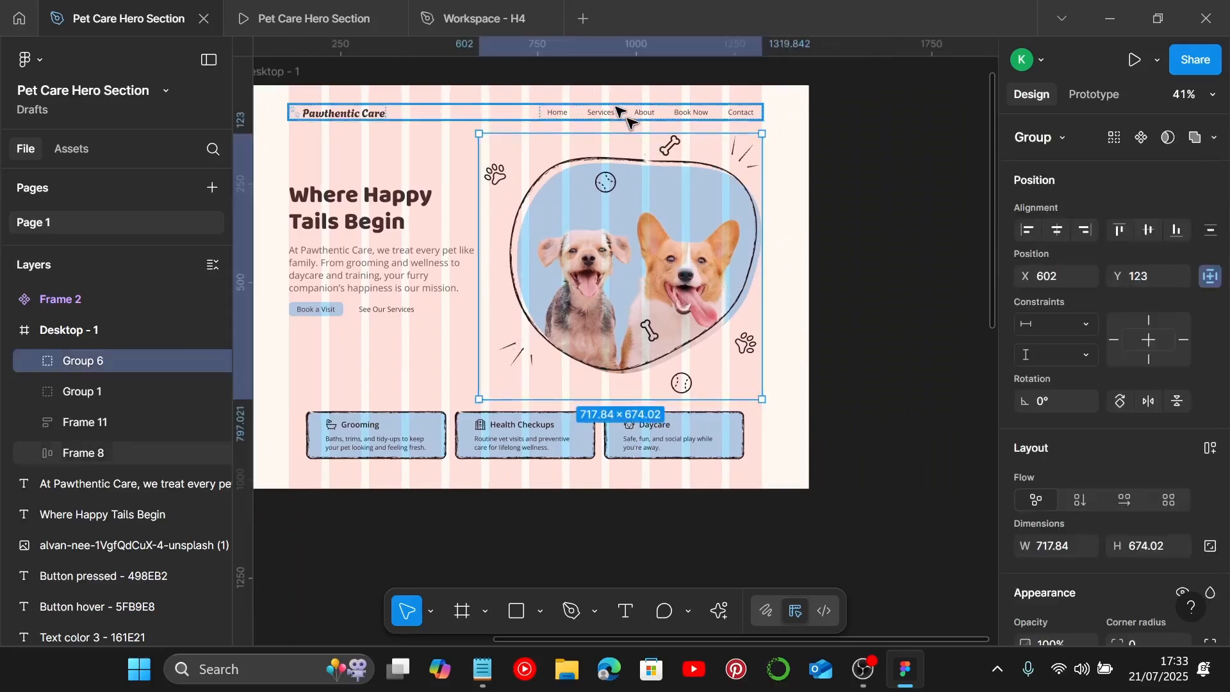
pyautogui.click(628, 121)
pyautogui.click(634, 243)
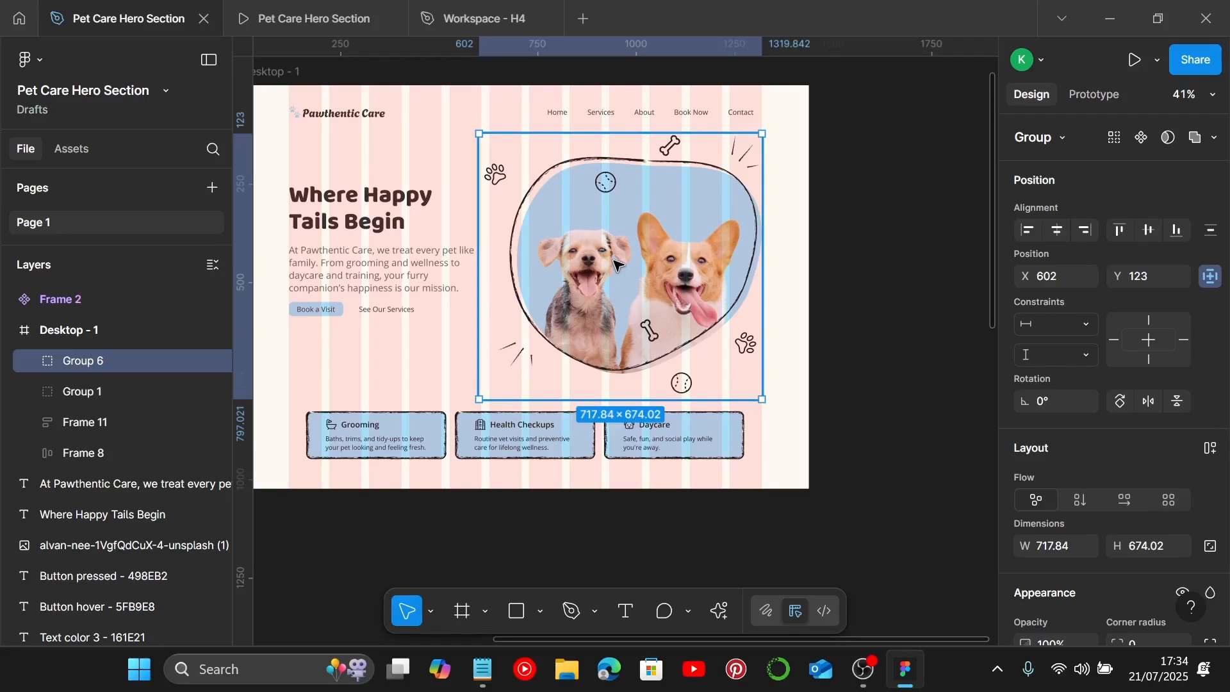
pyautogui.click(526, 442)
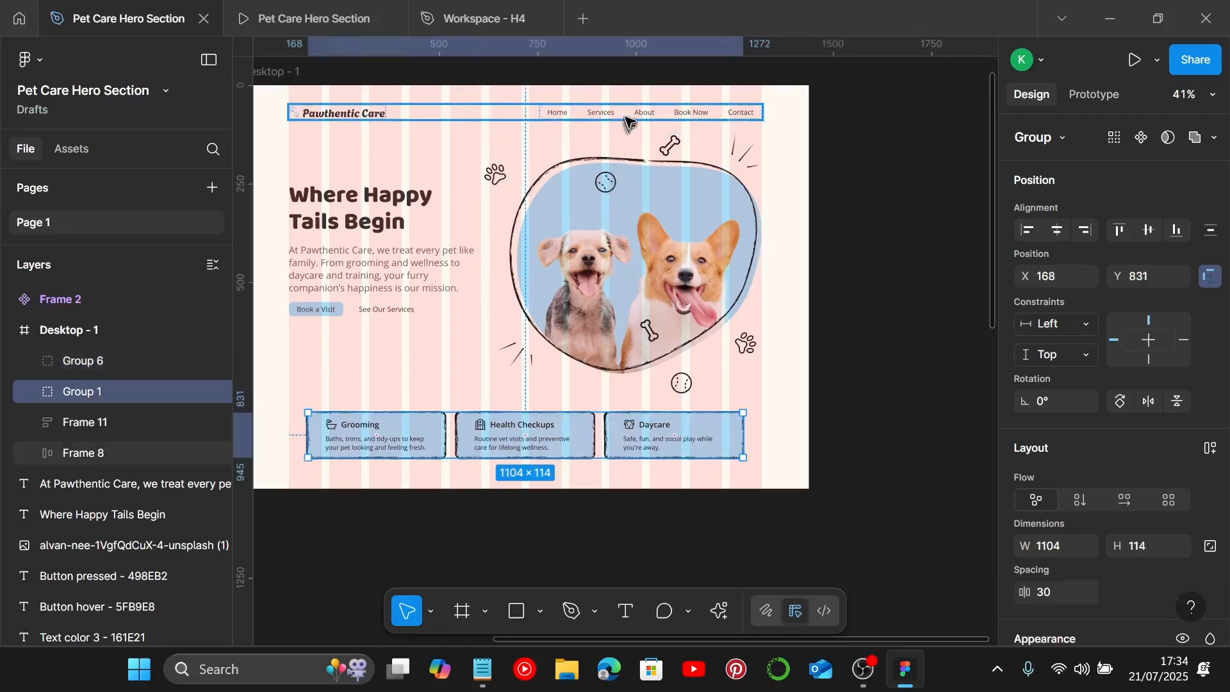
pyautogui.click(626, 118)
pyautogui.click(635, 320)
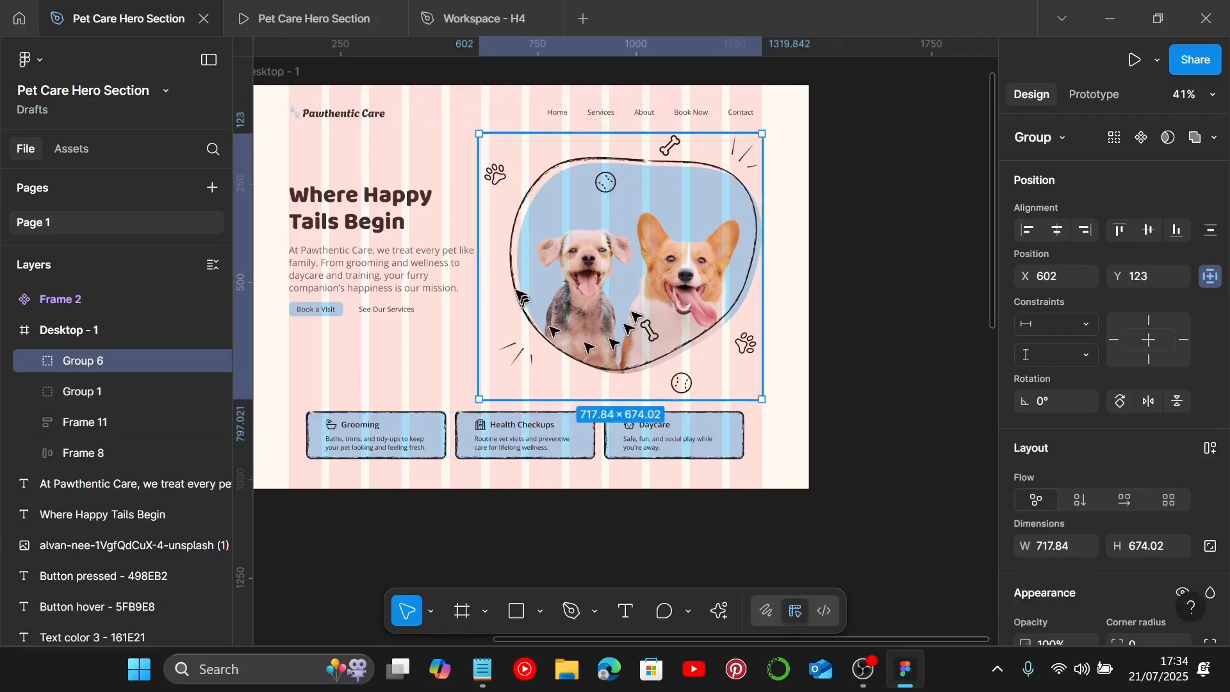
# Step: Duplicate the blob photo group out of the desktop frame onto the empty canvas beside it
pyautogui.scroll(-5, 612, 263)
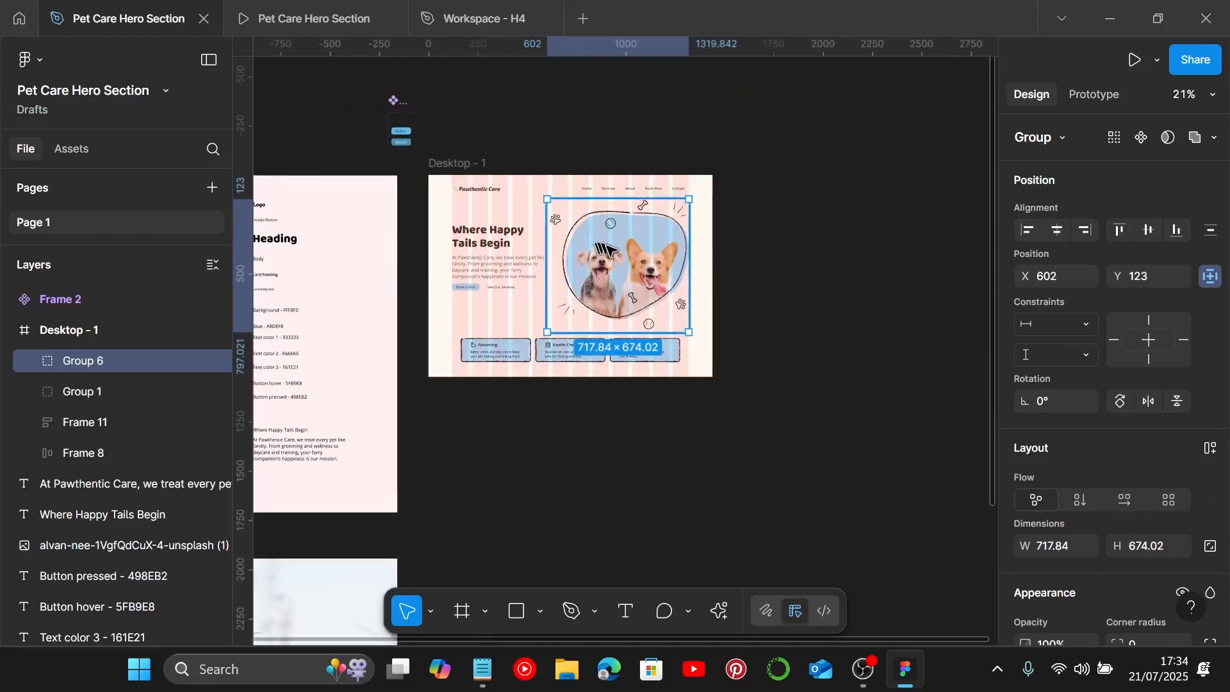
pyautogui.scroll(2, 606, 250)
pyautogui.hscroll(2, 593, 276)
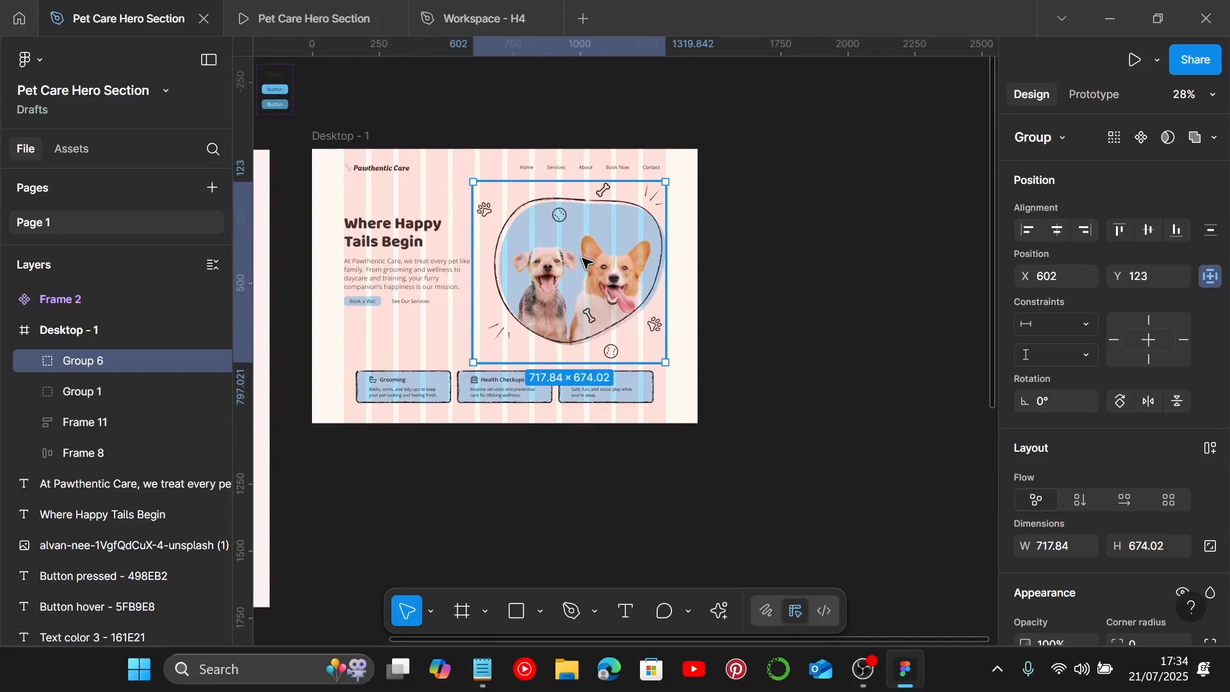
pyautogui.moveTo(536, 259); pyautogui.dragTo(817, 256)
pyautogui.hscroll(5, 817, 256)
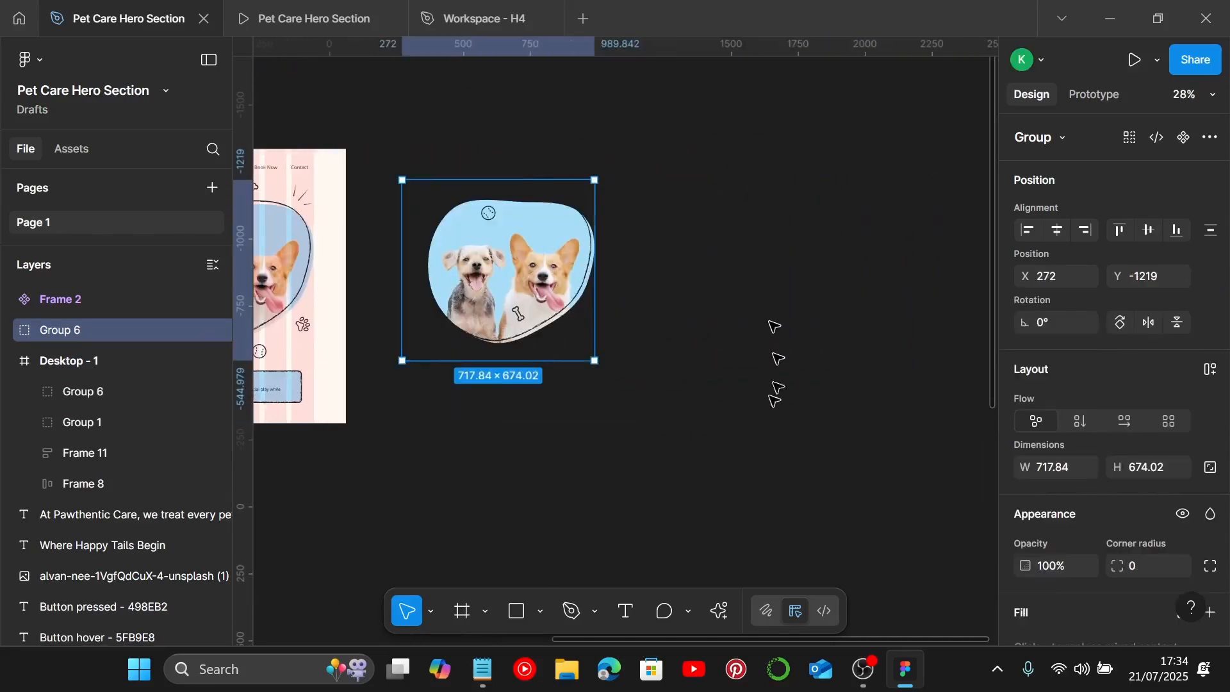
pyautogui.hscroll(1, 575, 292)
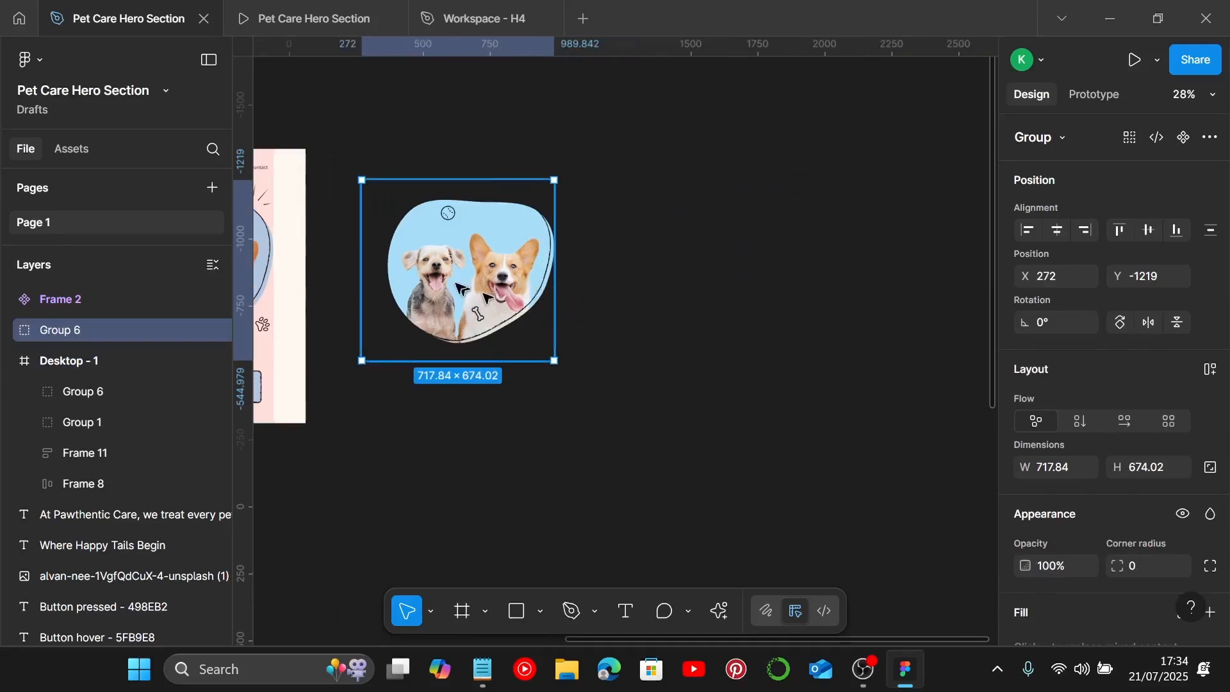
pyautogui.moveTo(454, 270); pyautogui.dragTo(625, 306)
pyautogui.scroll(-5, 625, 307)
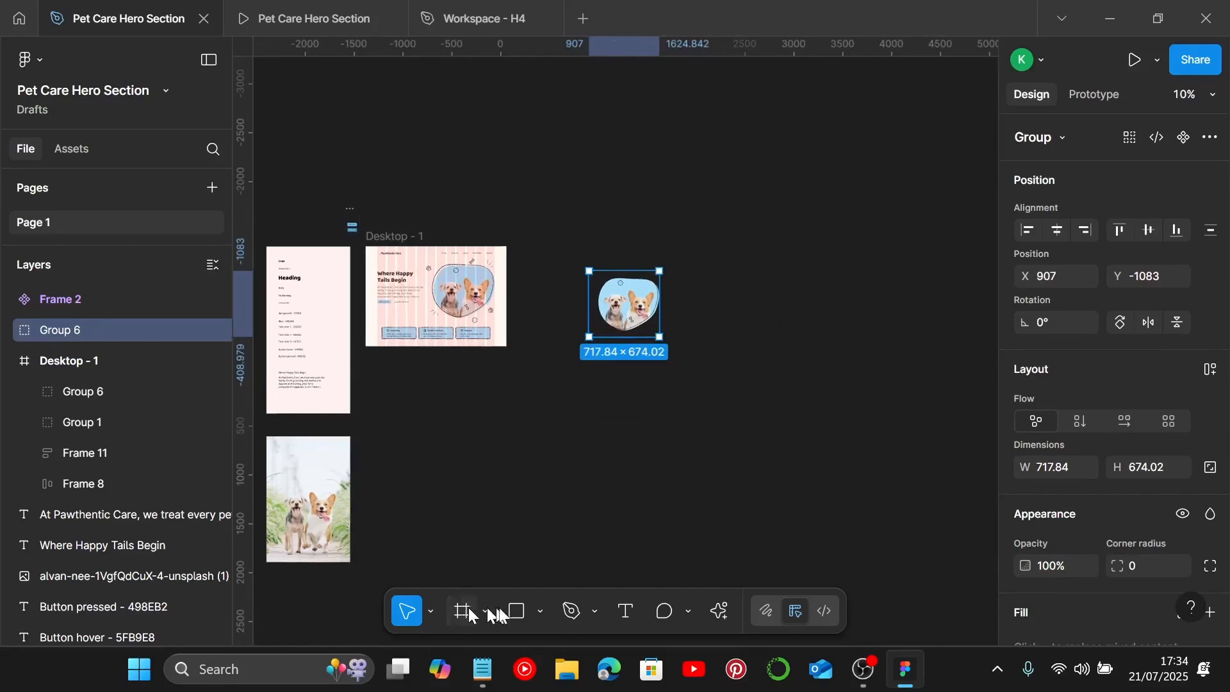
# Step: Draw a rectangle about 1445 × 2694 beside the frames and move the group copy onto it
pyautogui.click(516, 610)
pyautogui.moveTo(709, 216); pyautogui.dragTo(833, 465)
pyautogui.moveTo(632, 301); pyautogui.dragTo(763, 291)
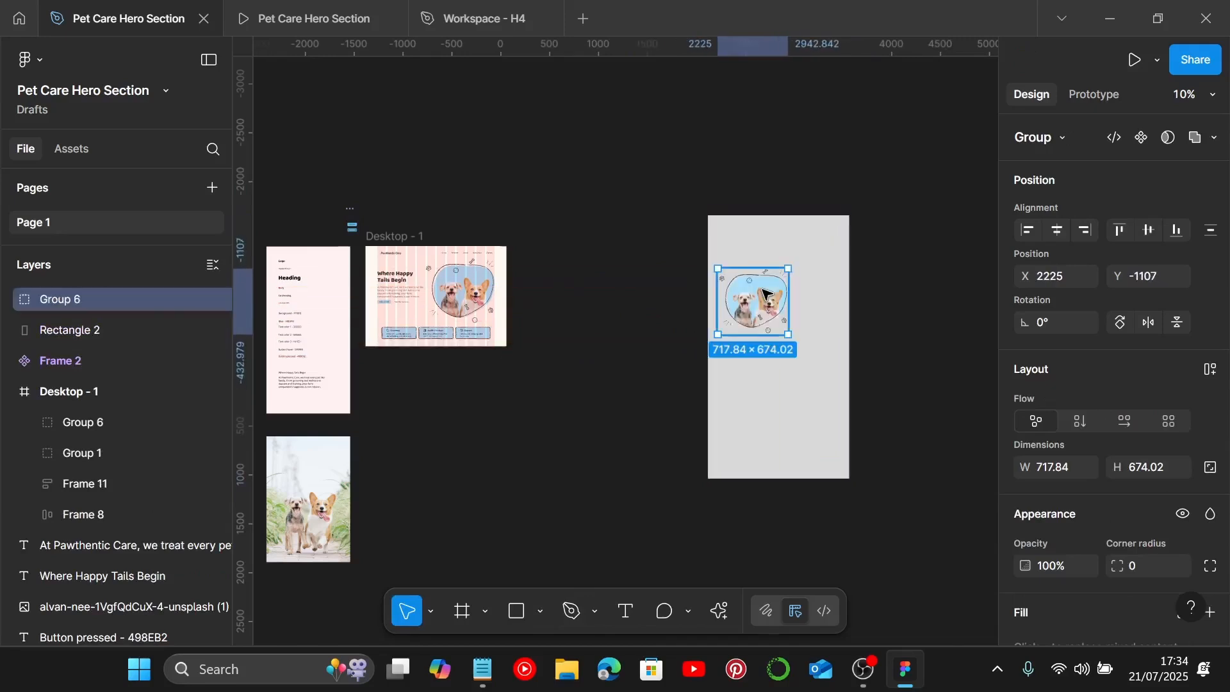
# Step: Set the rectangle's fill colour to white FFFFFF
pyautogui.scroll(-5, 1115, 506)
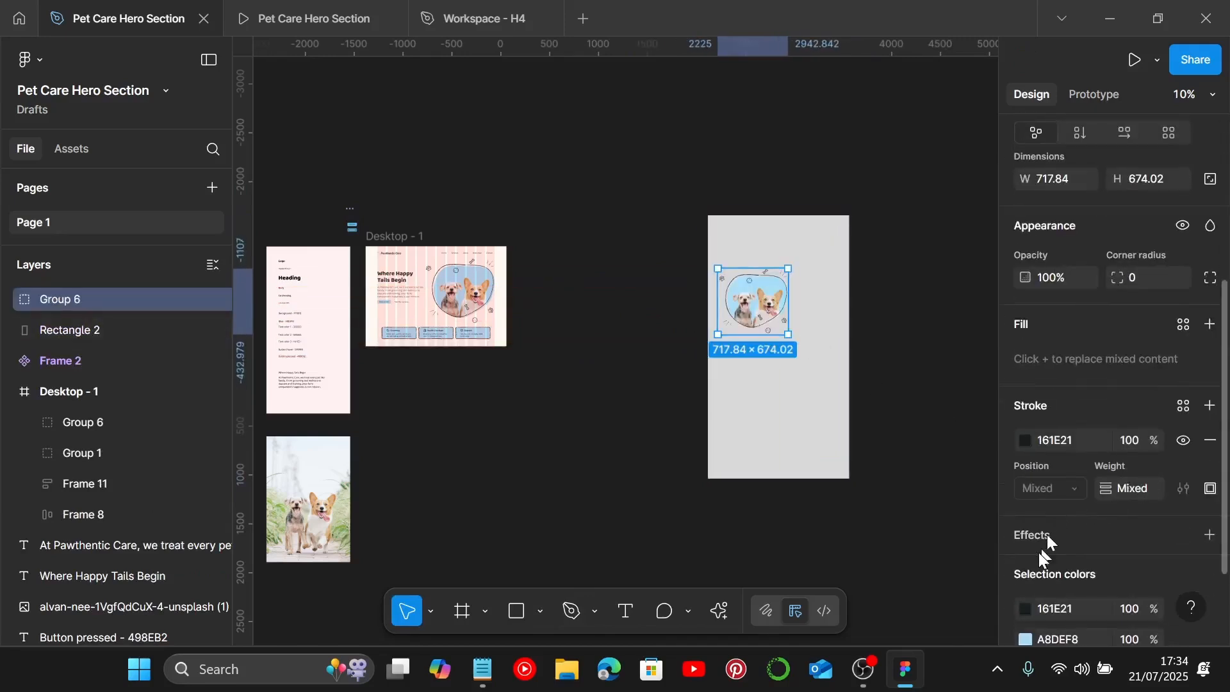
pyautogui.click(843, 416)
pyautogui.click(1026, 452)
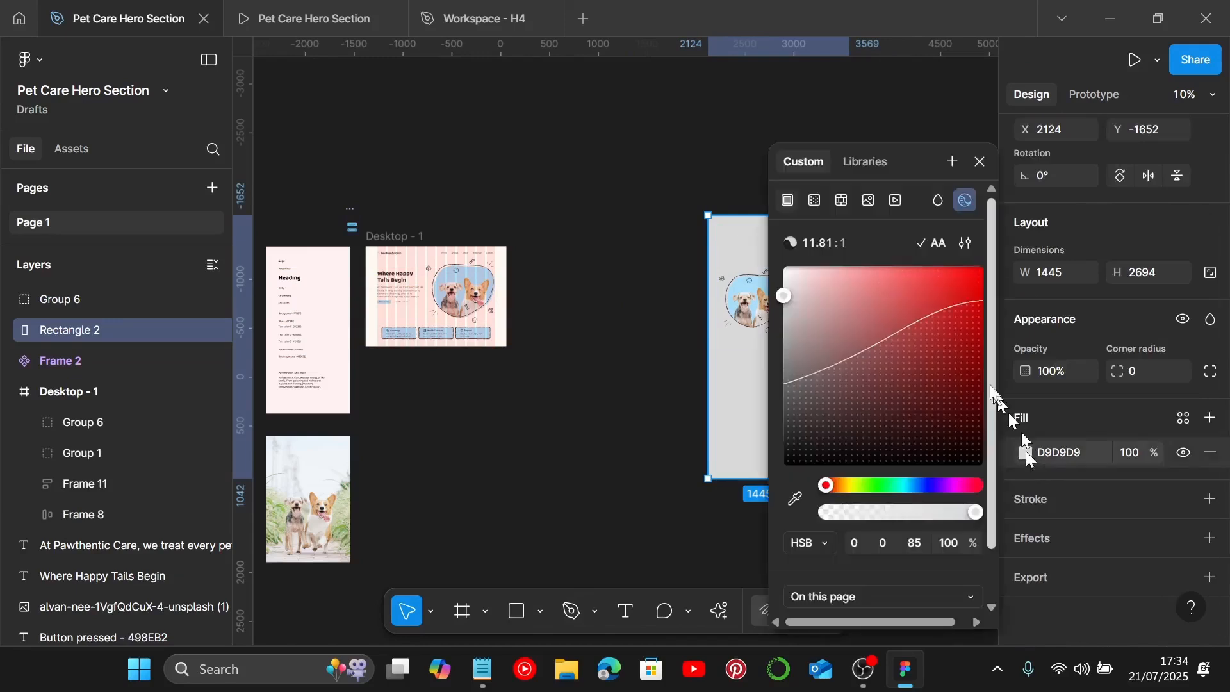
pyautogui.moveTo(910, 328); pyautogui.dragTo(740, 247)
pyautogui.scroll(5, 541, 382)
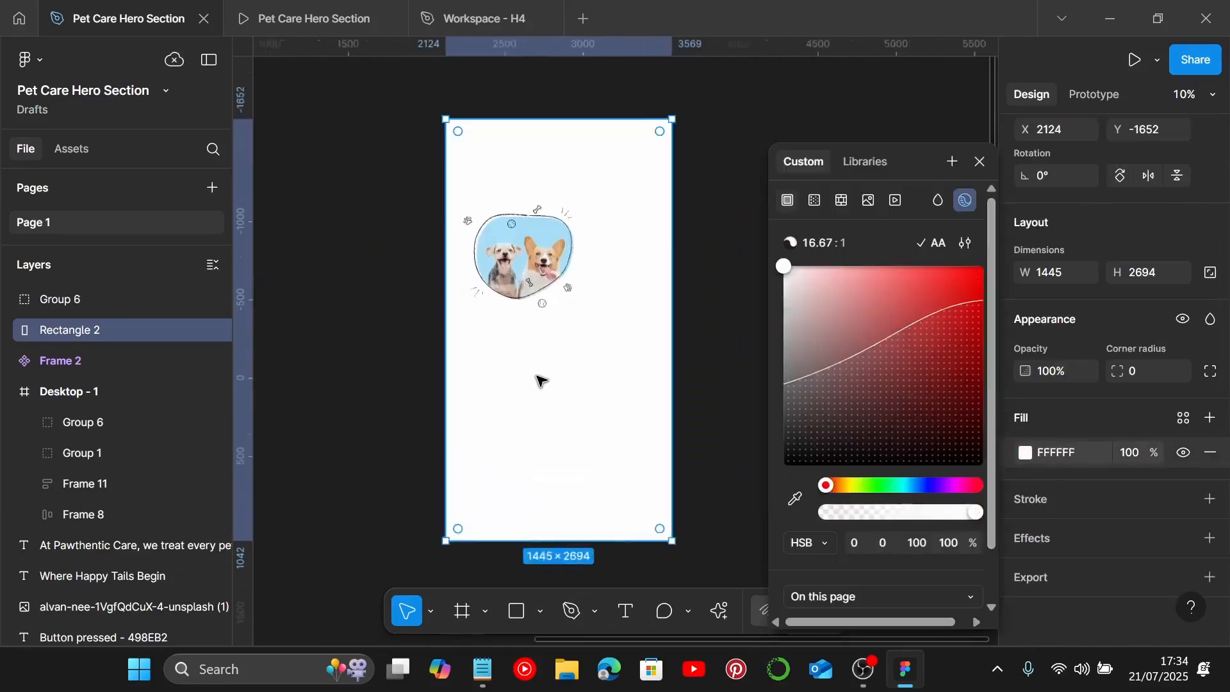
# Step: Move the group copy higher on the white rectangle and convert it into a component
pyautogui.click(549, 362)
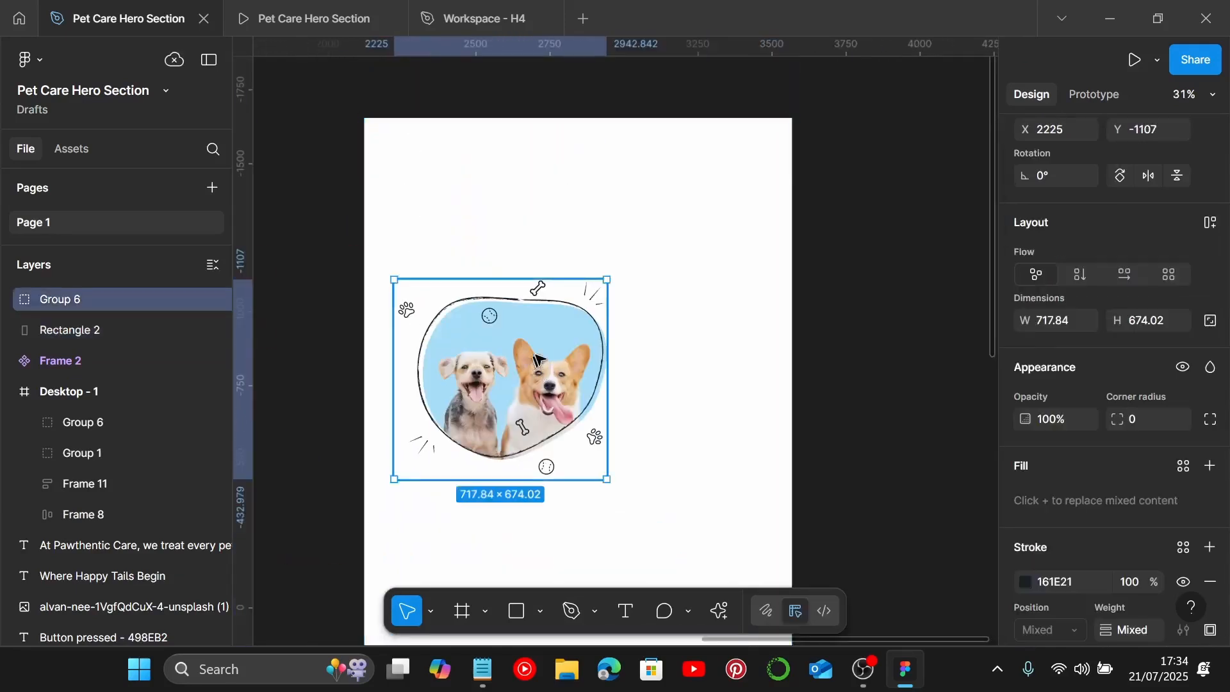
pyautogui.moveTo(537, 360); pyautogui.dragTo(562, 274)
pyautogui.hotkey('ctrl', 'alt', 'k')
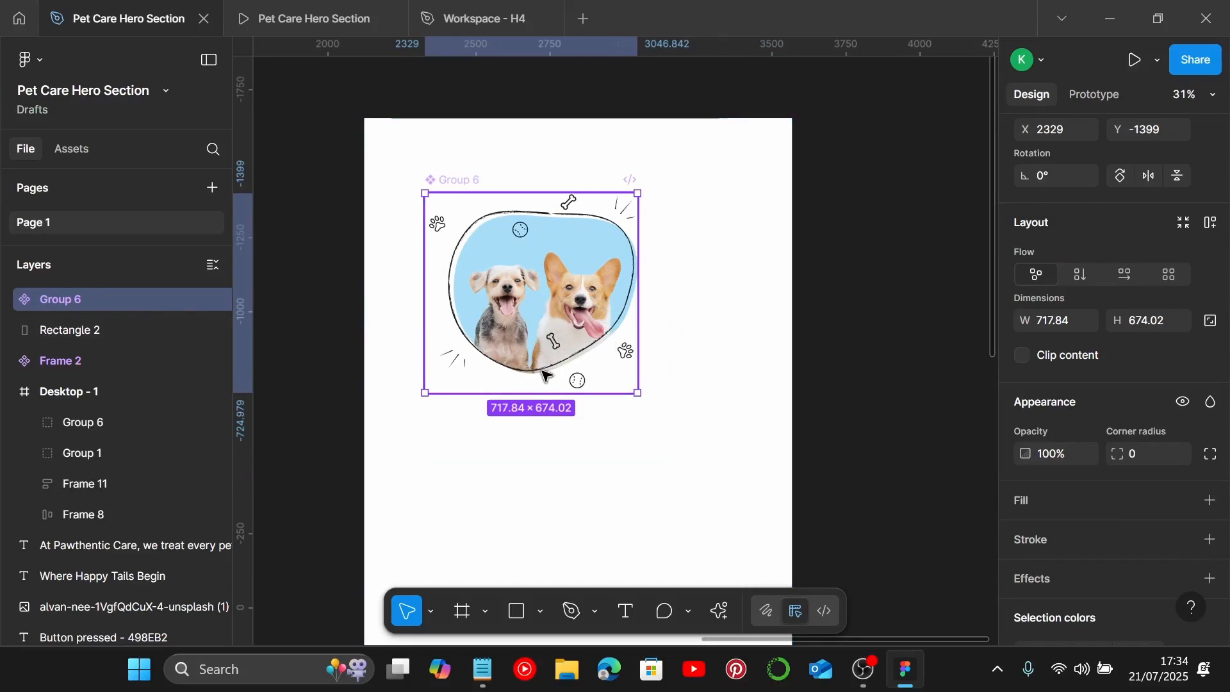
pyautogui.scroll(3, 1145, 234)
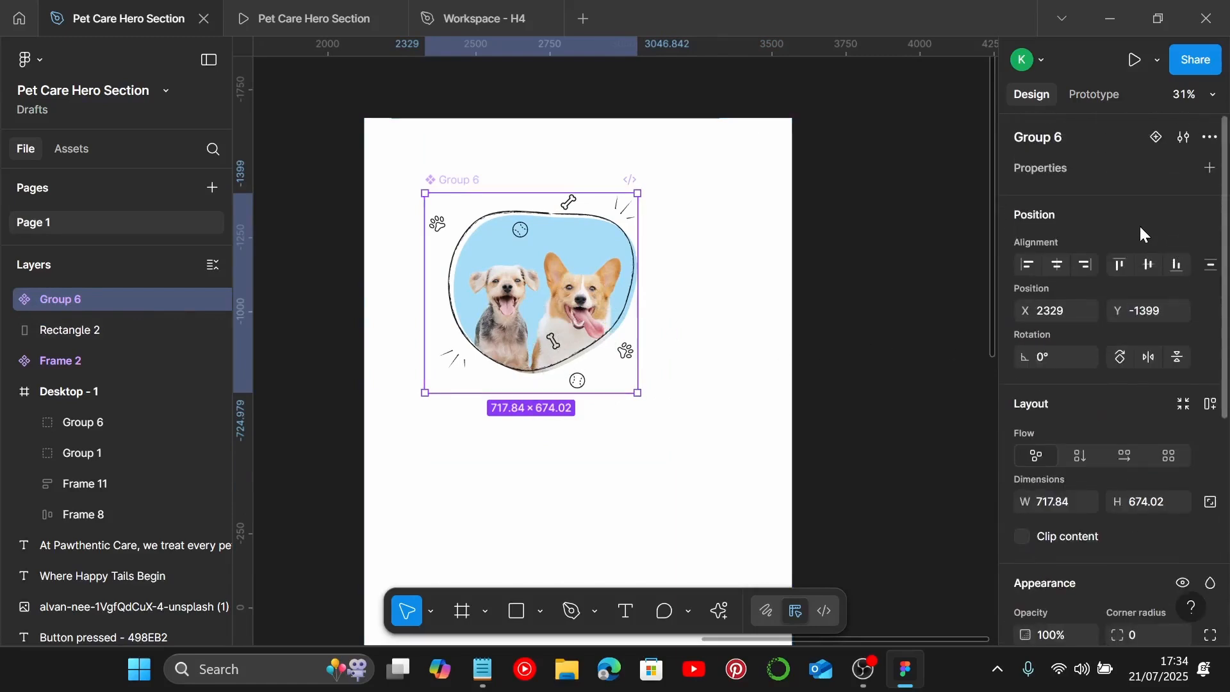
# Step: Add a second variant to the blob photo component
pyautogui.click(1156, 138)
pyautogui.scroll(-3, 550, 378)
pyautogui.scroll(2, 550, 378)
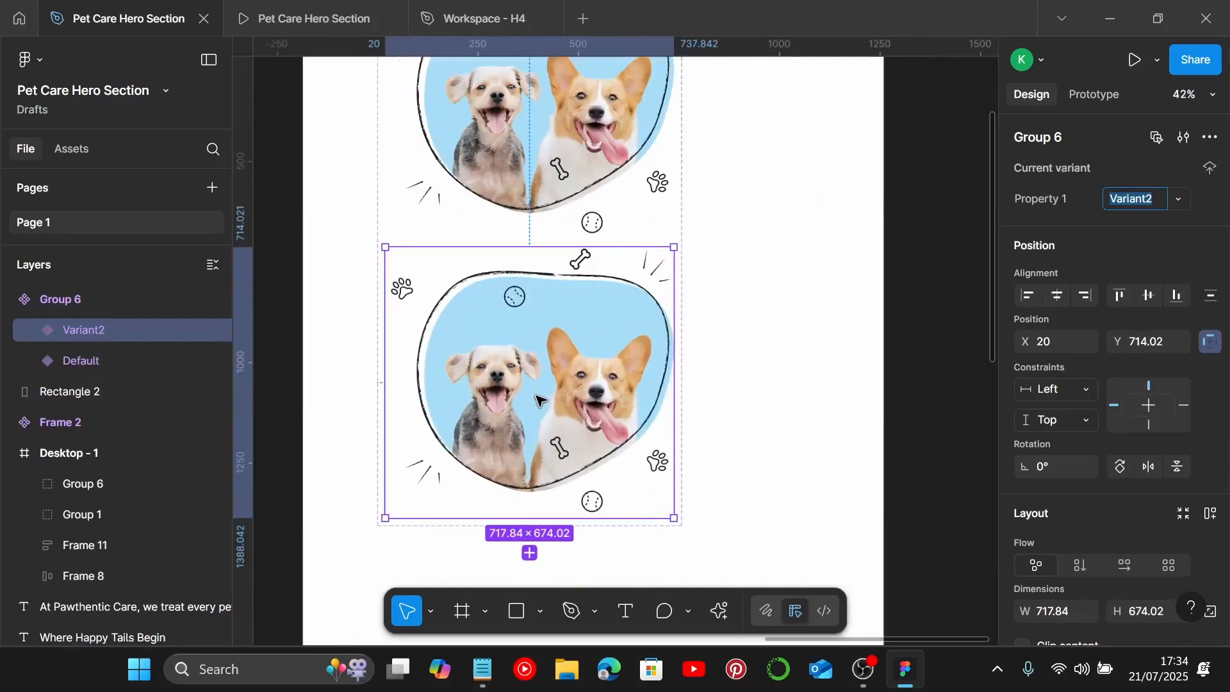
# Step: Enlarge the blob in the second variant to about 698 × 599
pyautogui.doubleClick(550, 379)
pyautogui.scroll(-1, 551, 378)
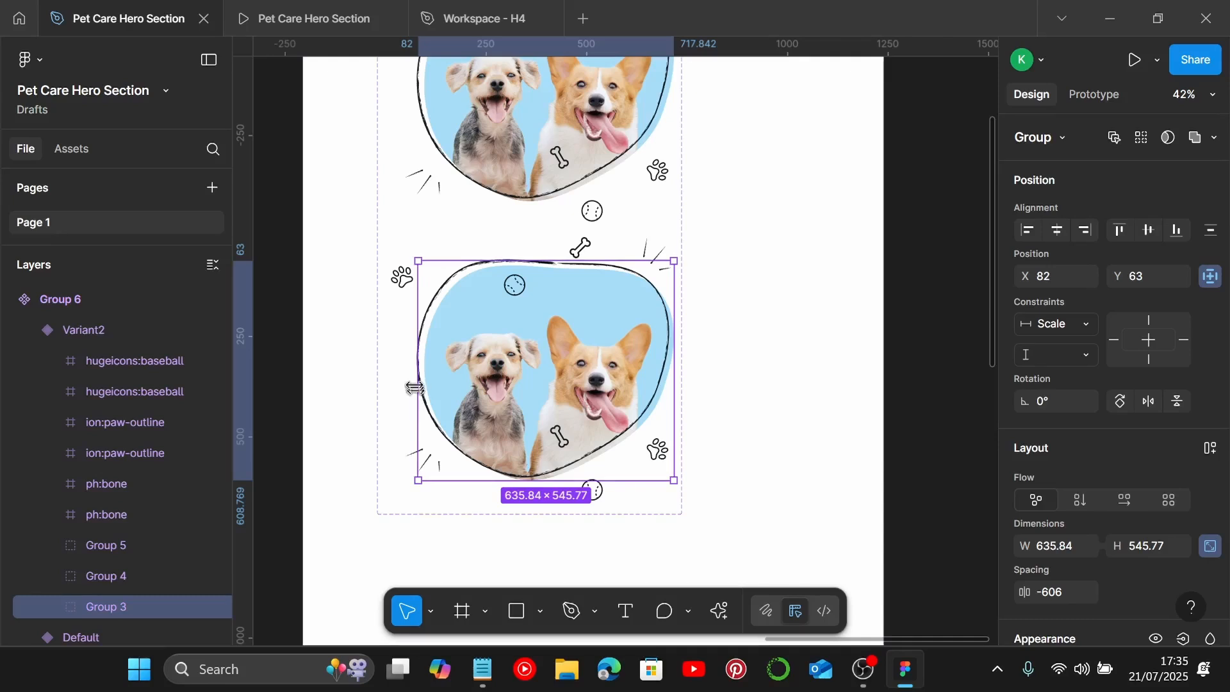
pyautogui.press('alt')
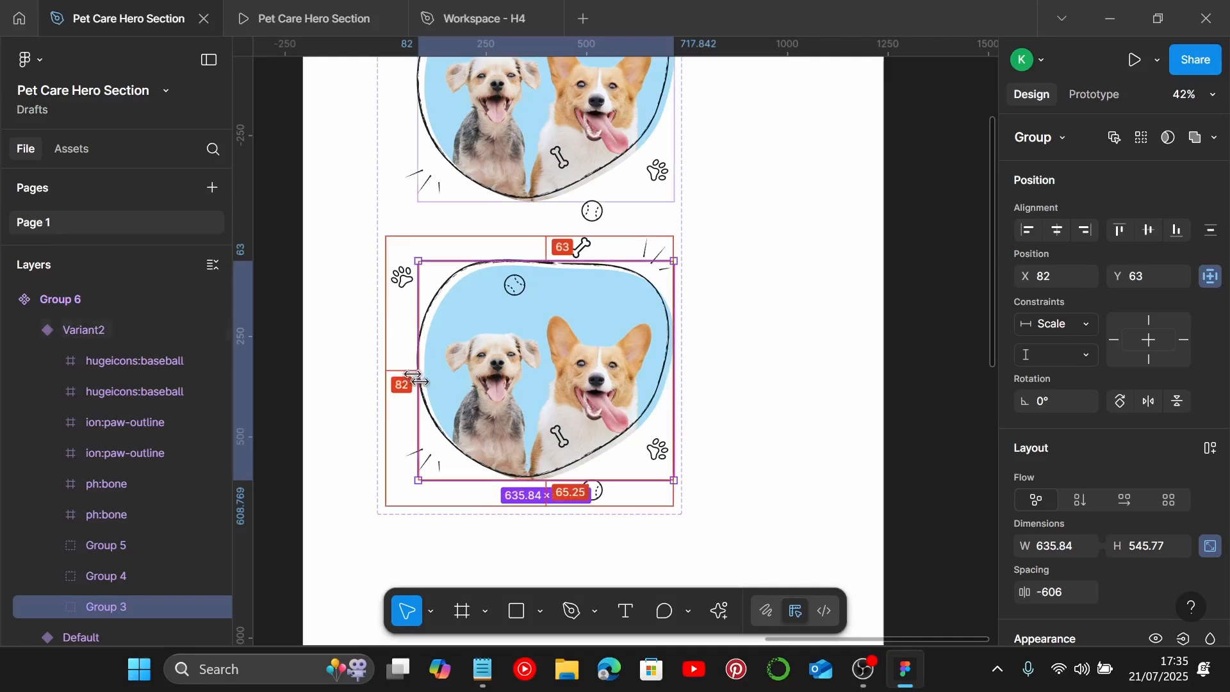
pyautogui.moveTo(410, 377); pyautogui.dragTo(410, 380)
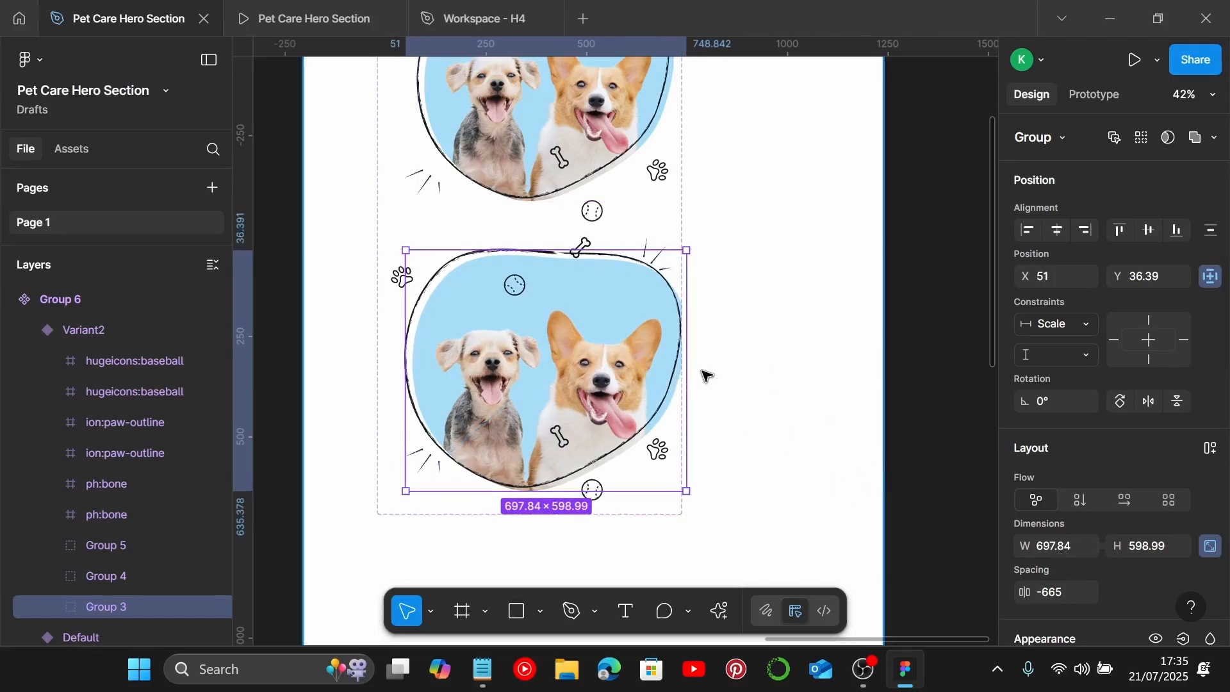
# Step: Widen the component set to about 807 wide
pyautogui.scroll(3, 707, 376)
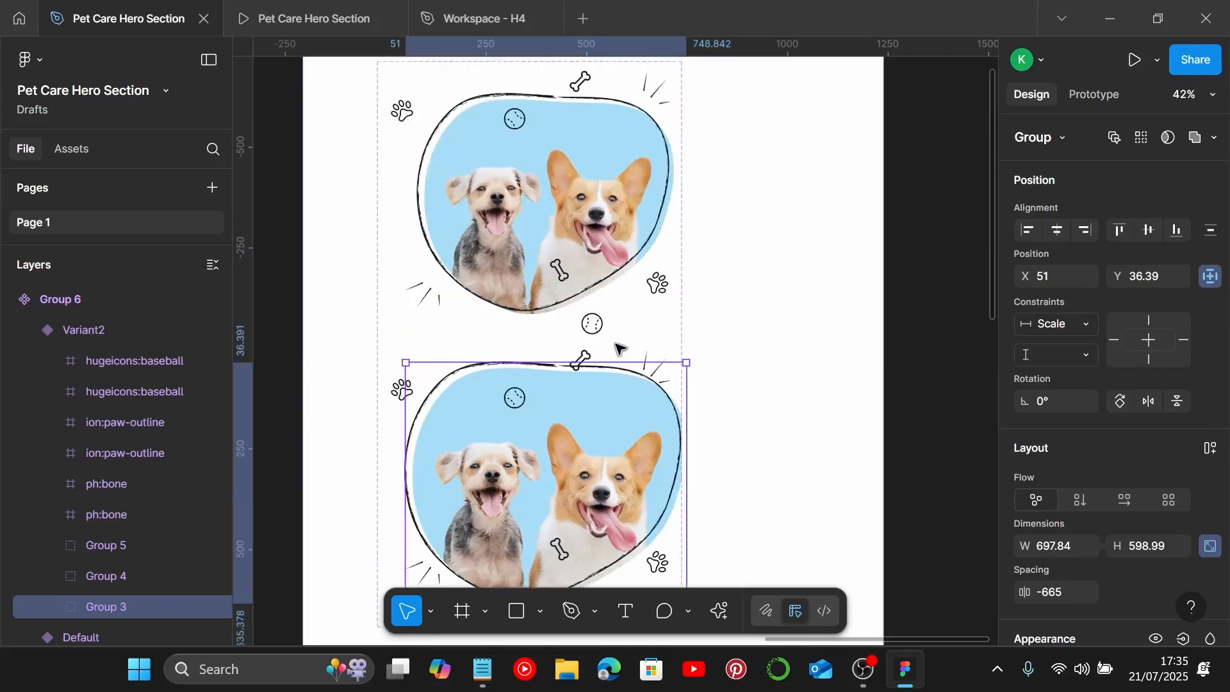
pyautogui.click(686, 257)
pyautogui.scroll(-3, 676, 247)
pyautogui.click(516, 99)
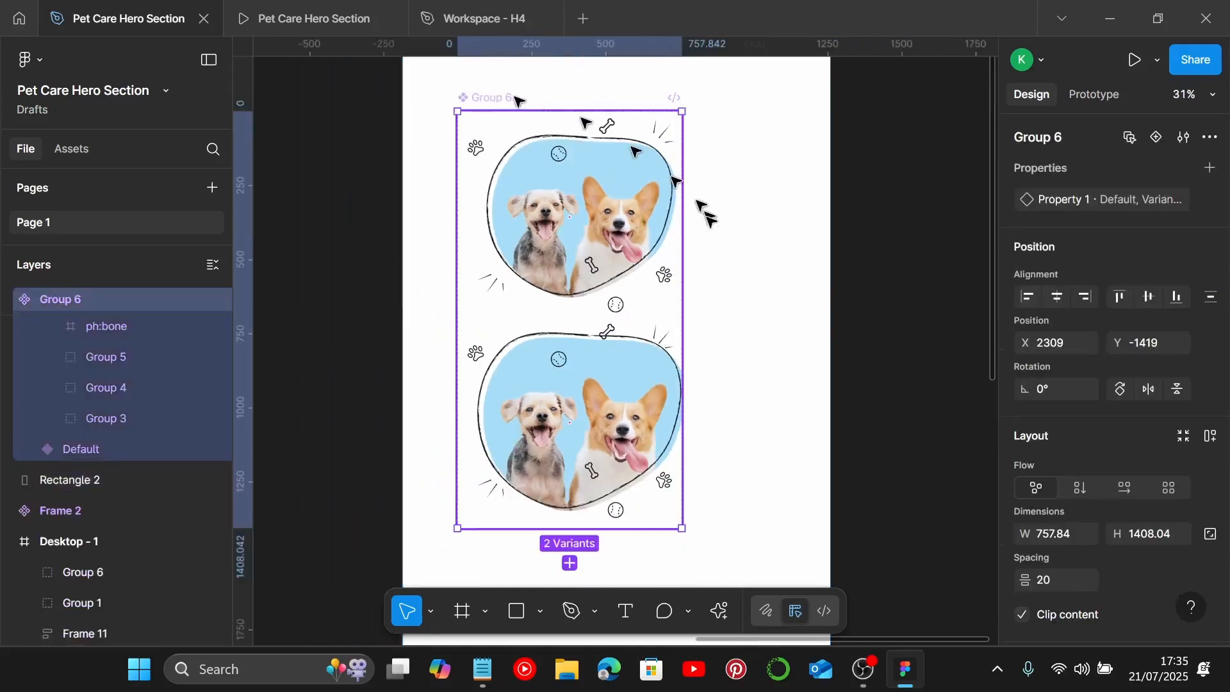
pyautogui.moveTo(681, 296); pyautogui.dragTo(696, 303)
pyautogui.scroll(4, 641, 388)
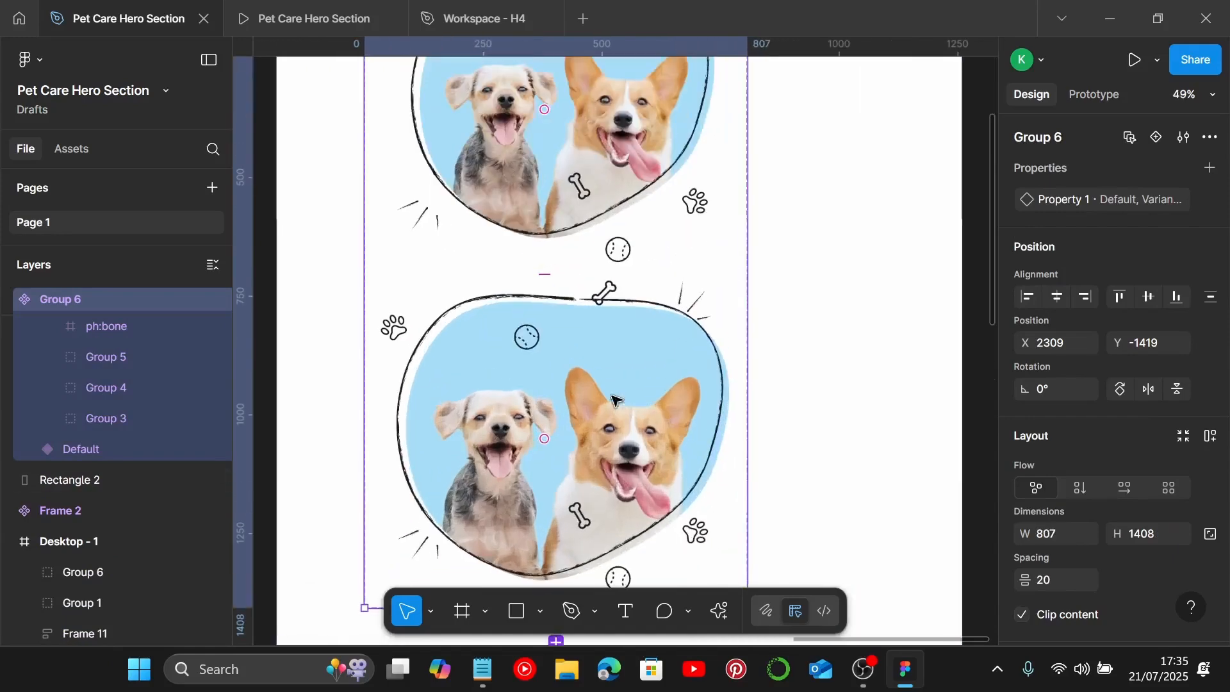
# Step: Nudge the top-right accent strokes slightly upward in the second variant
pyautogui.doubleClick(697, 303)
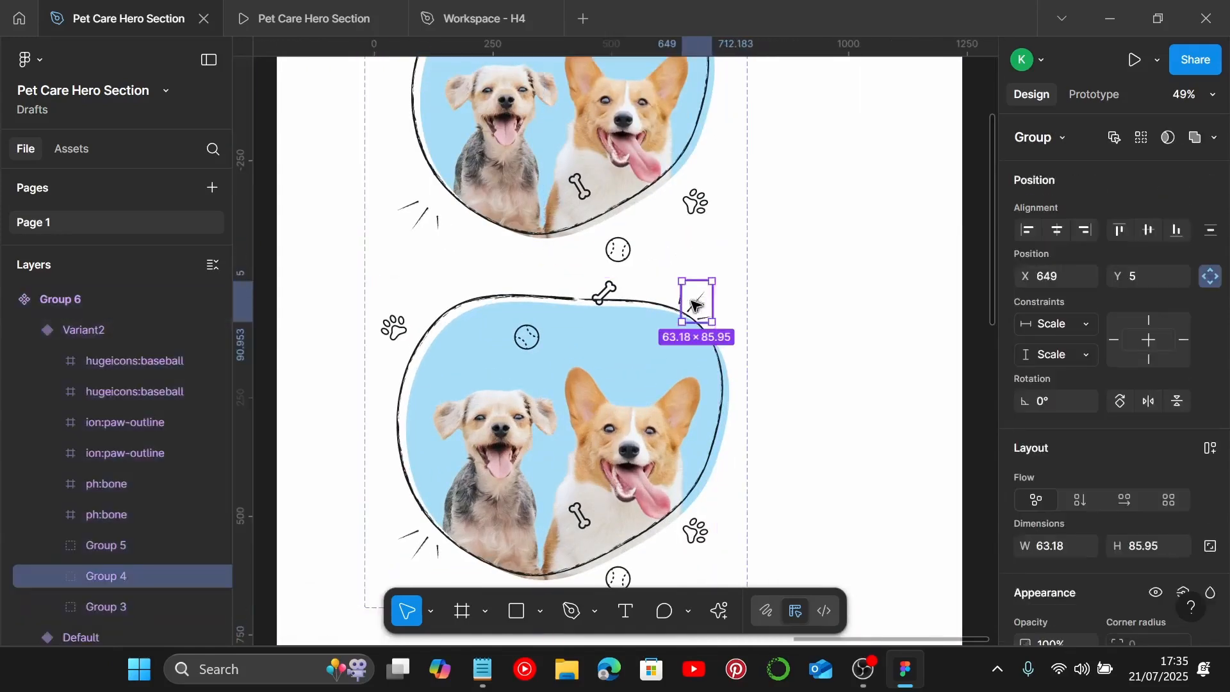
pyautogui.moveTo(702, 302); pyautogui.dragTo(705, 290)
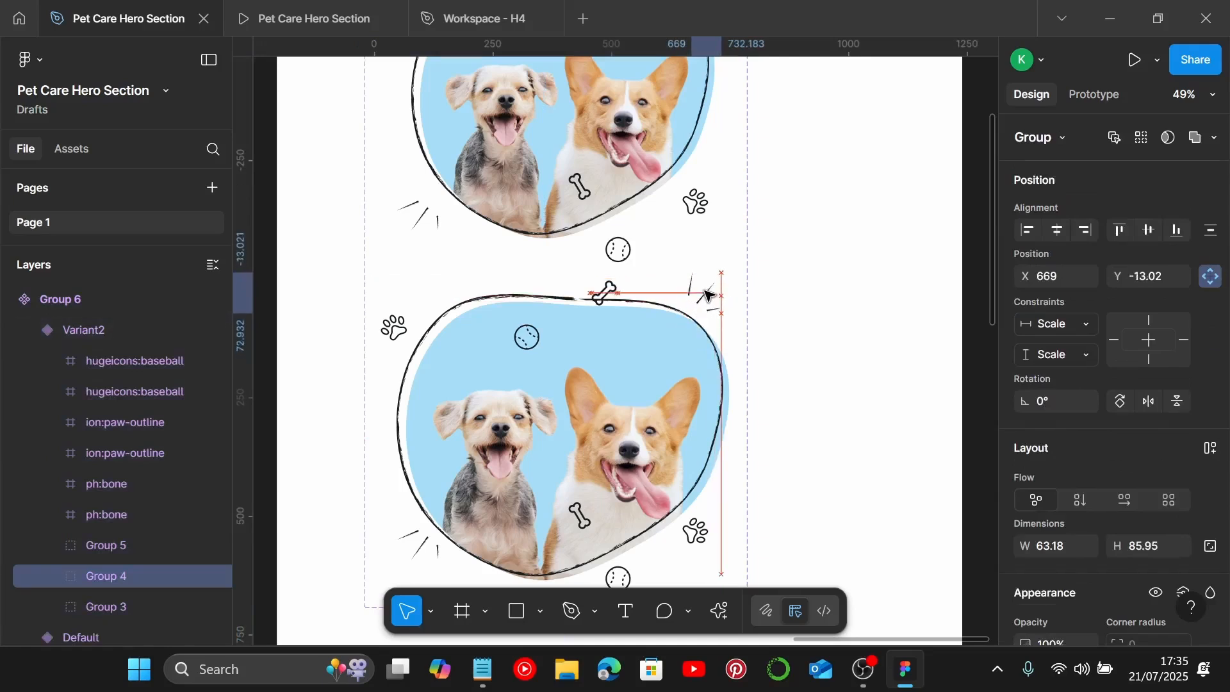
# Step: Rotate the bottom-left accent stroke group in the second variant
pyautogui.scroll(-5, 708, 275)
pyautogui.click(420, 315)
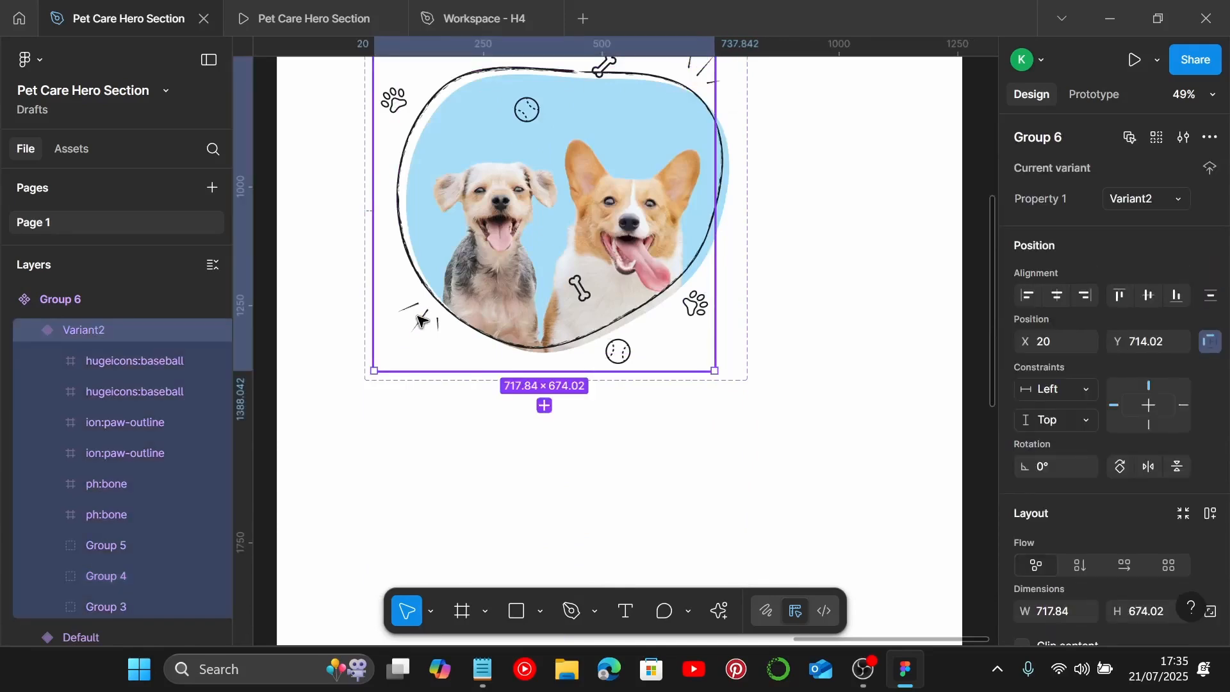
pyautogui.scroll(5, 420, 321)
pyautogui.click(425, 330)
pyautogui.doubleClick(431, 305)
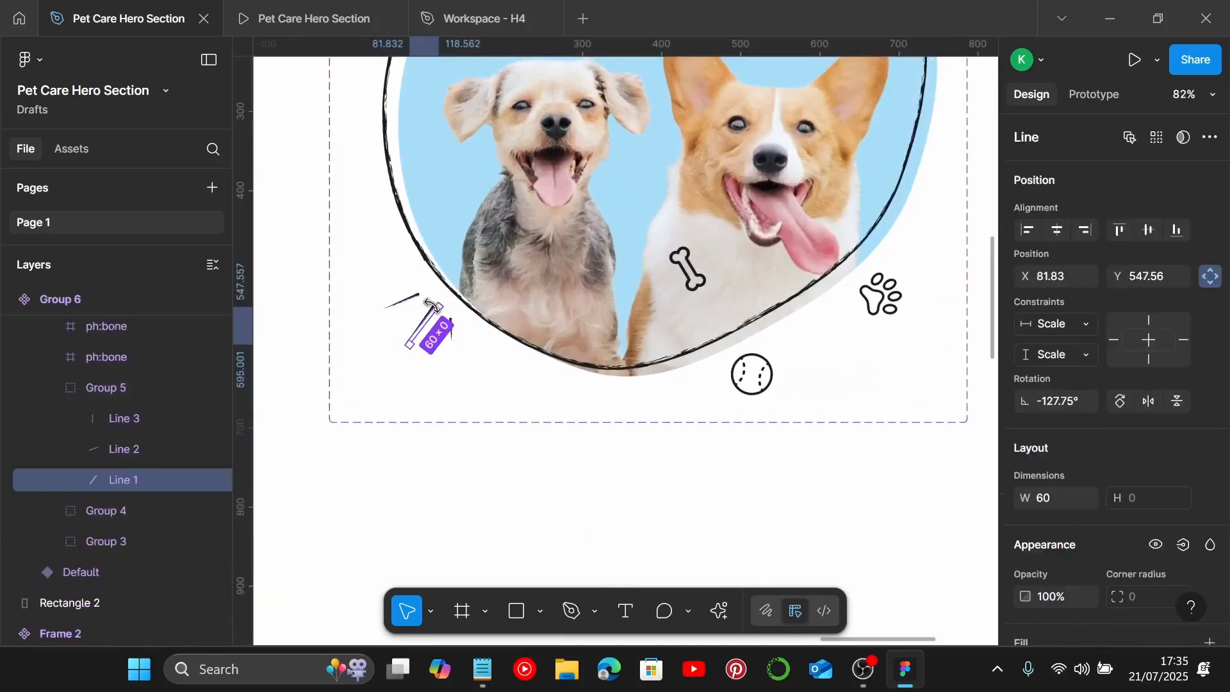
pyautogui.press('Escape')
pyautogui.moveTo(427, 320); pyautogui.dragTo(418, 330)
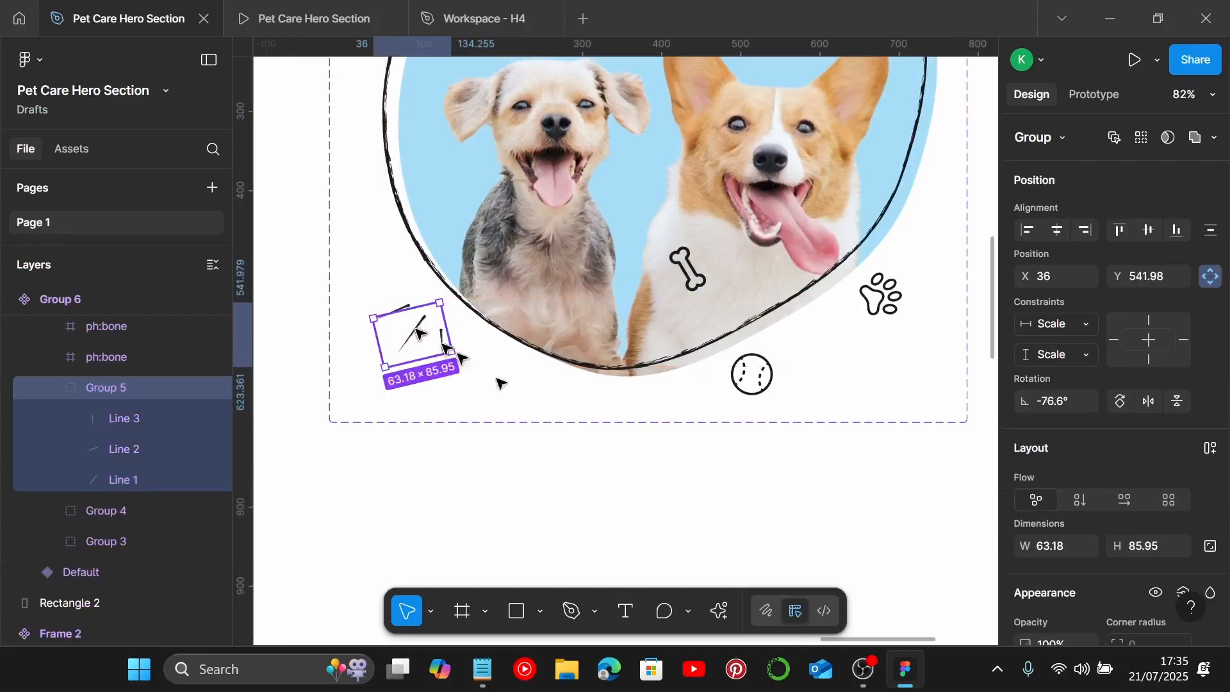
# Step: Rotate the ball below the blob and the paw at its right edge in the second variant
pyautogui.click(766, 385)
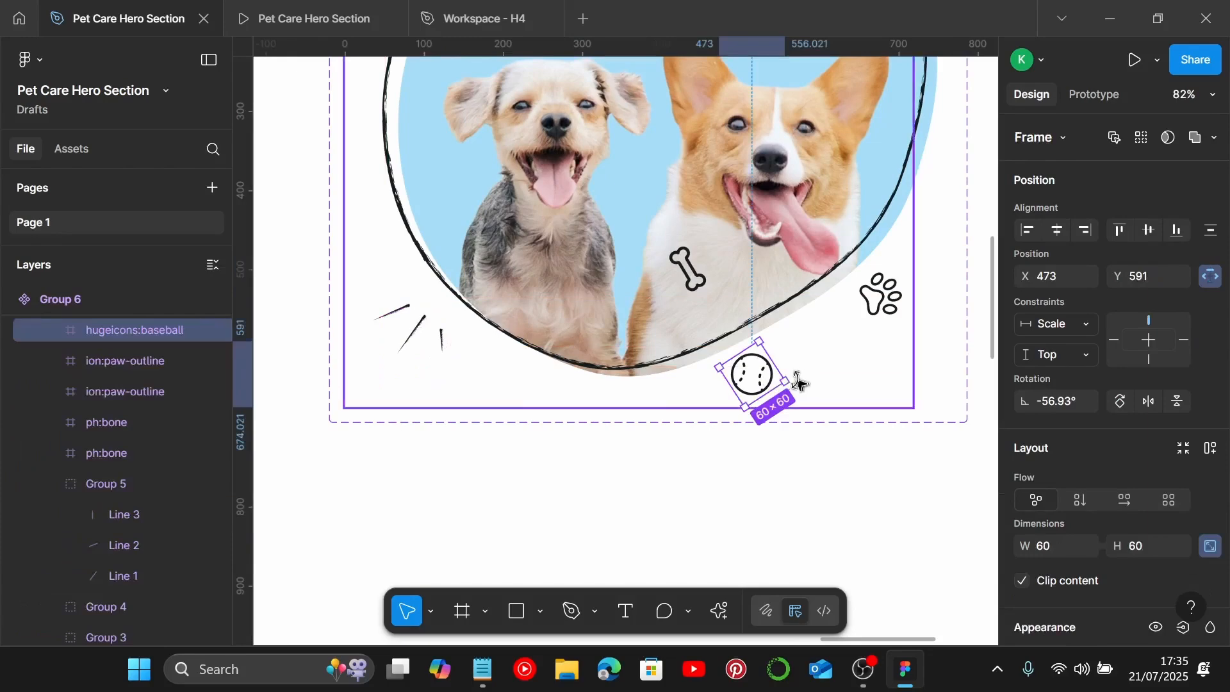
pyautogui.moveTo(799, 383); pyautogui.dragTo(760, 383)
pyautogui.click(900, 311)
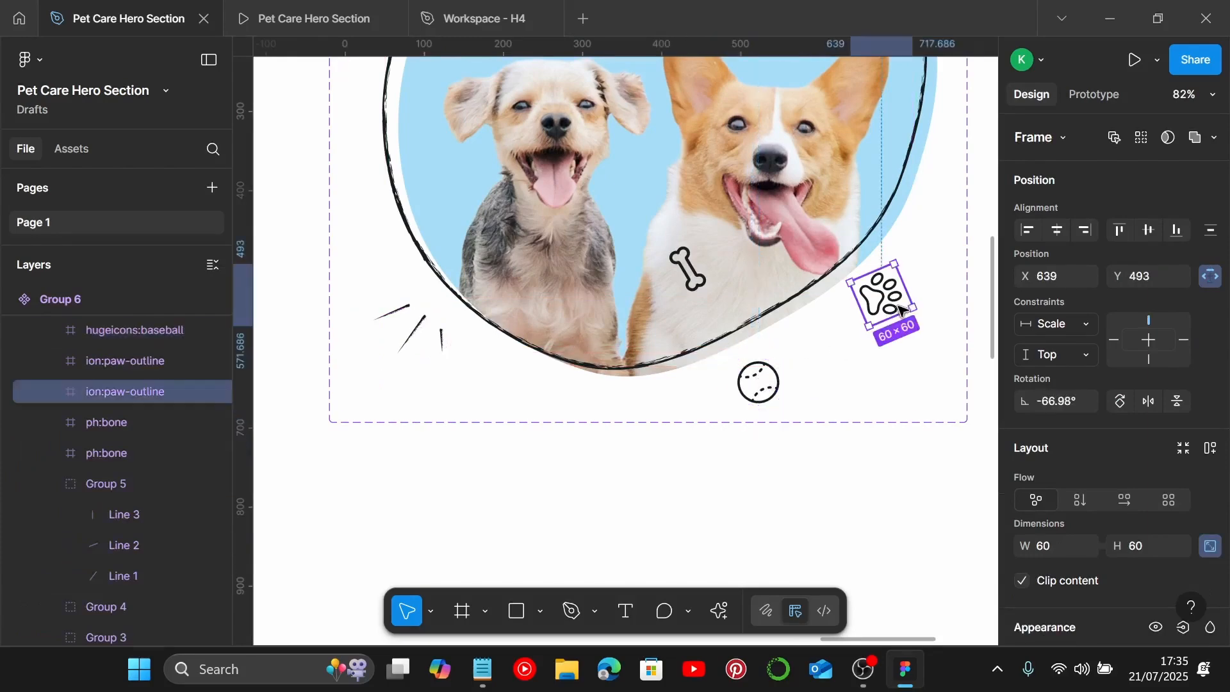
pyautogui.moveTo(922, 303); pyautogui.dragTo(908, 314)
# Step: Rotate the bone beside the corgi and shift it slightly left
pyautogui.click(688, 267)
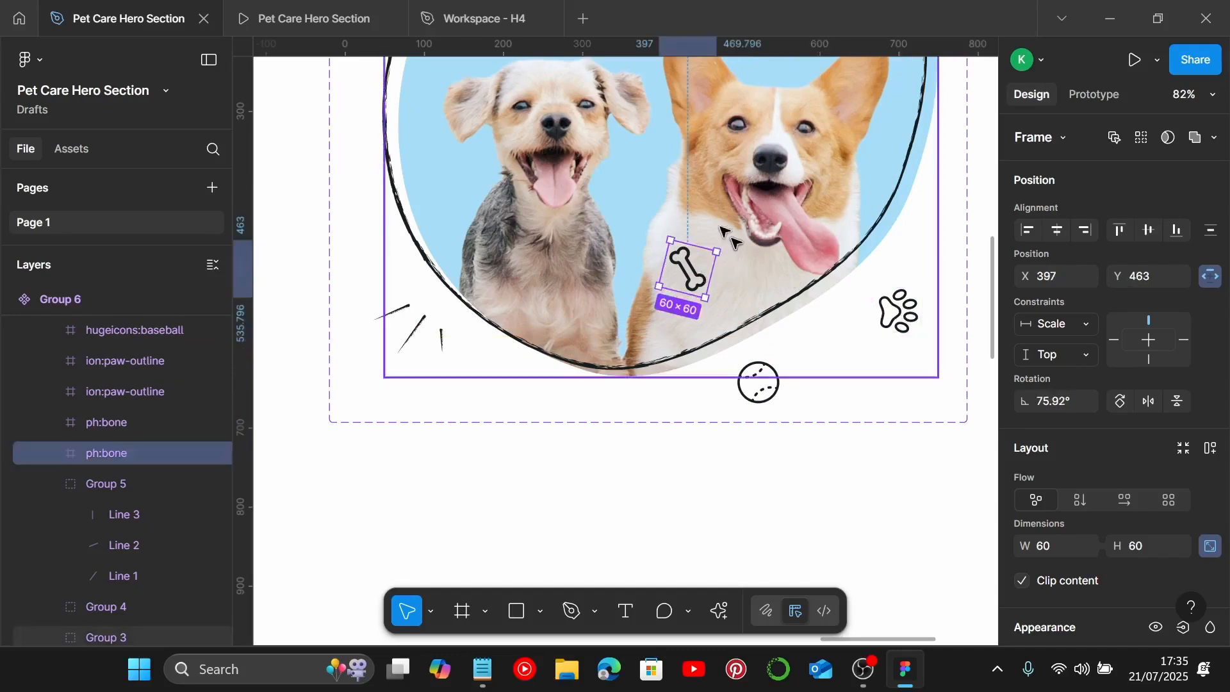
pyautogui.moveTo(729, 247); pyautogui.dragTo(715, 226)
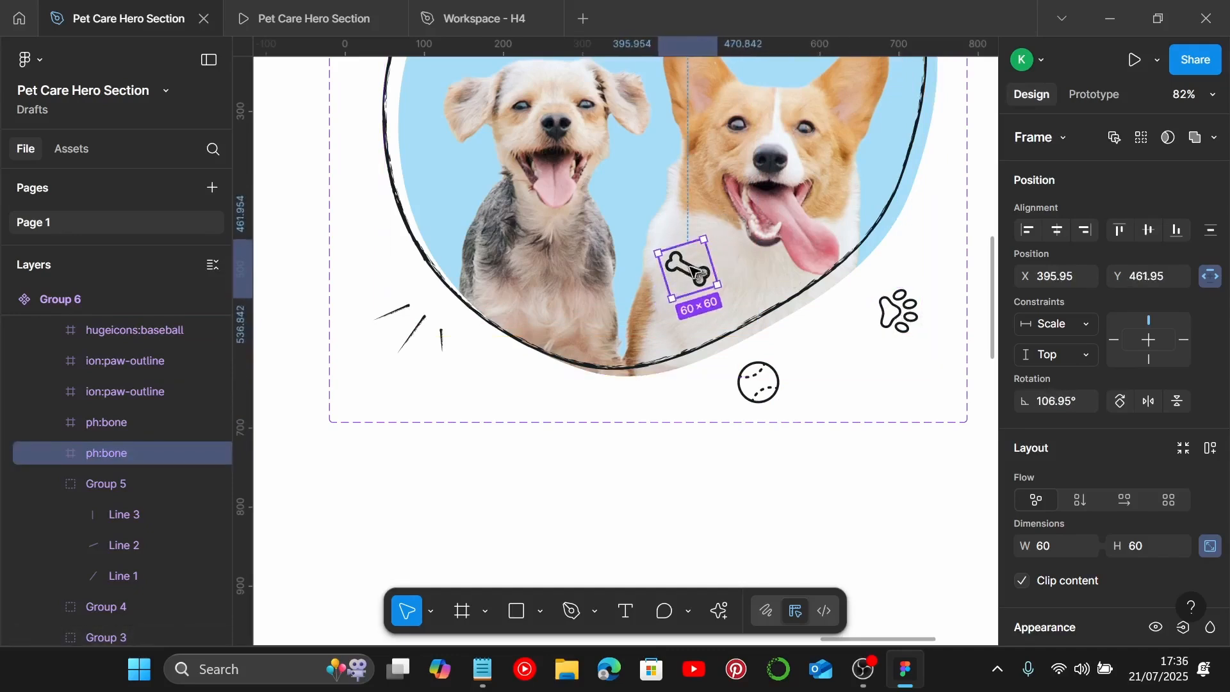
pyautogui.moveTo(695, 272); pyautogui.dragTo(669, 282)
pyautogui.scroll(5, 659, 248)
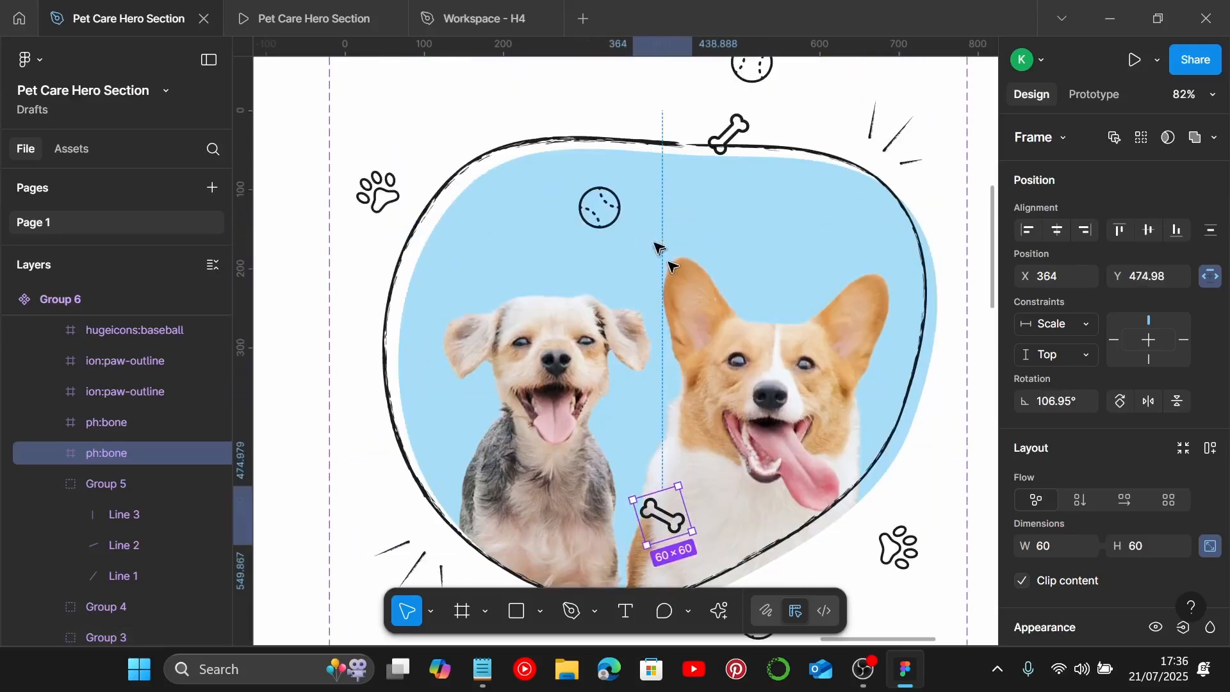
# Step: Duplicate the ball icon inside the blob and rotate it slightly
pyautogui.click(600, 206)
pyautogui.hotkey('ctrl', 'd')
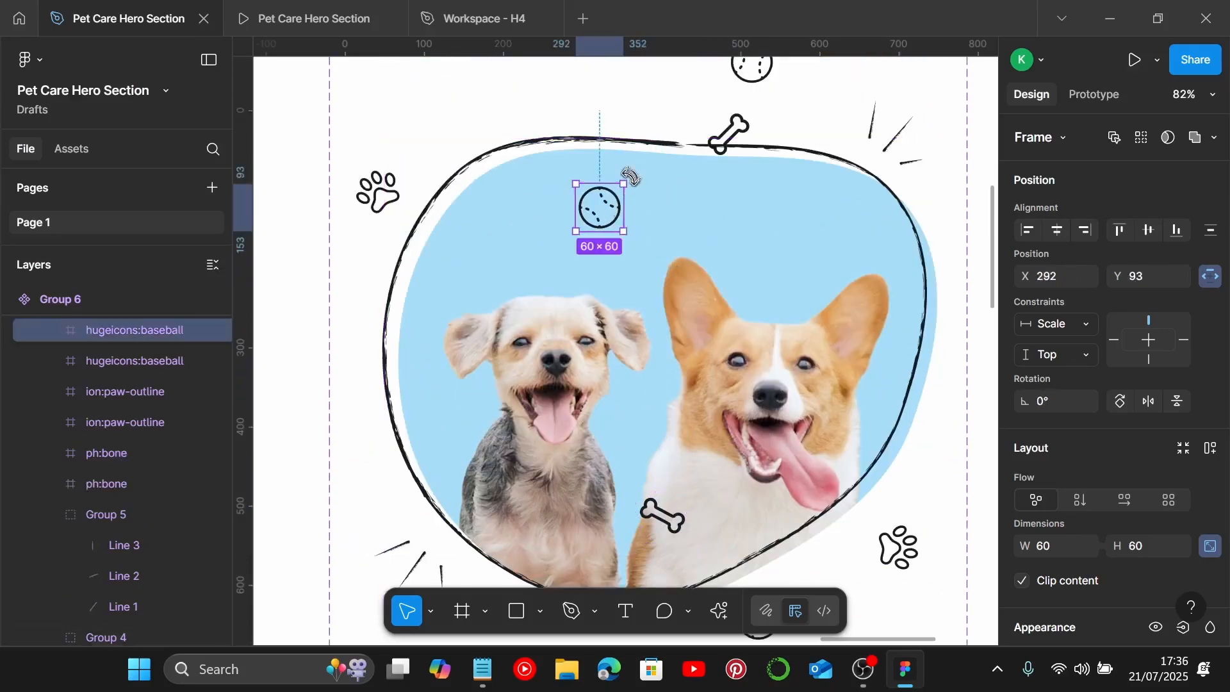
pyautogui.moveTo(631, 177); pyautogui.dragTo(564, 206)
# Step: Rotate the bone icon above the blob in the second variant
pyautogui.click(728, 131)
pyautogui.scroll(3, 726, 170)
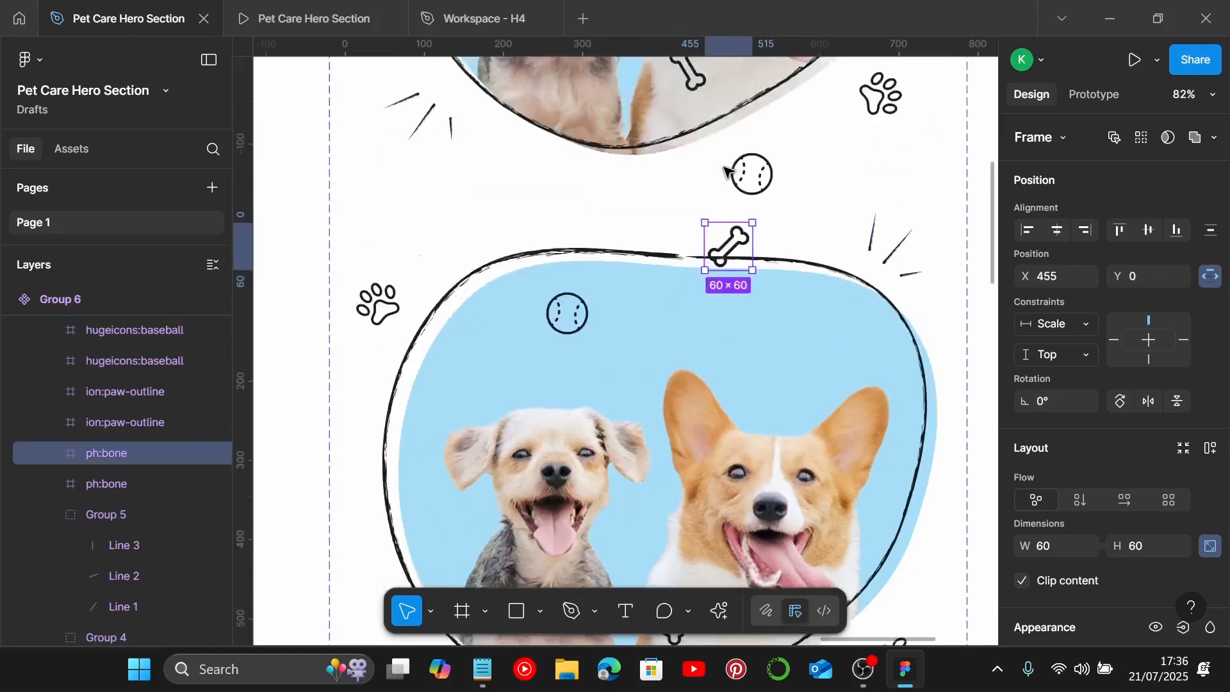
pyautogui.scroll(3, 726, 170)
pyautogui.moveTo(728, 357); pyautogui.dragTo(384, 681)
pyautogui.hotkey('ctrl', 'z')
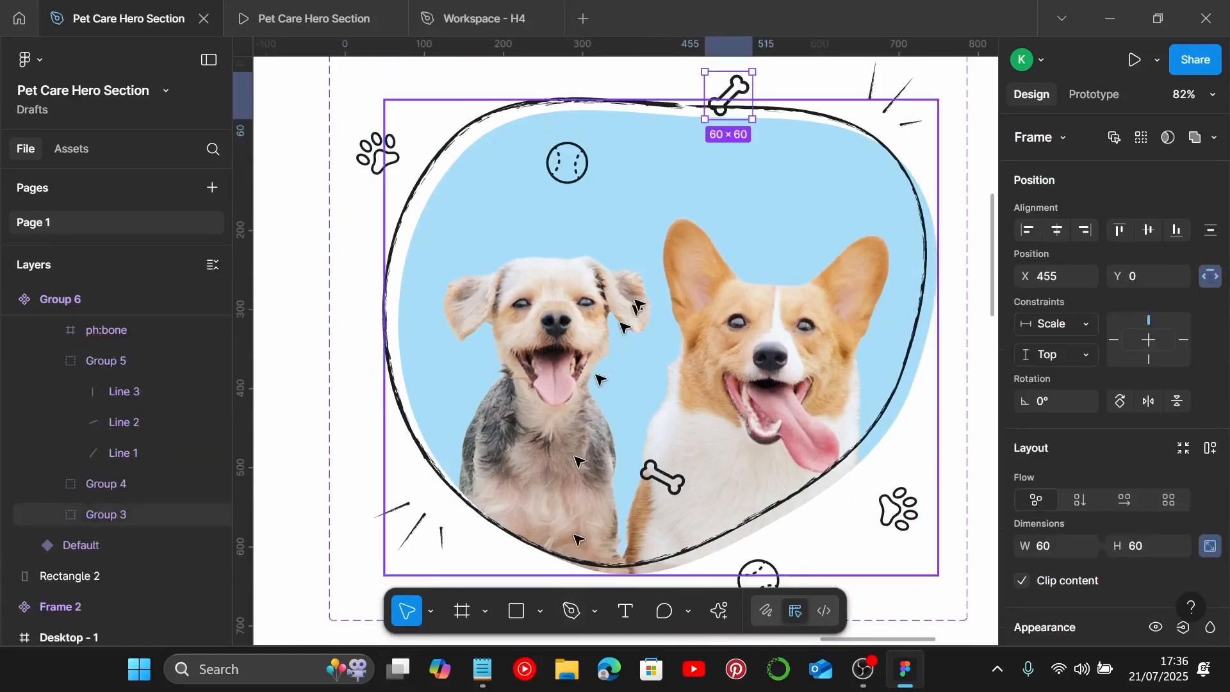
pyautogui.scroll(5, 638, 307)
pyautogui.moveTo(737, 325); pyautogui.dragTo(758, 308)
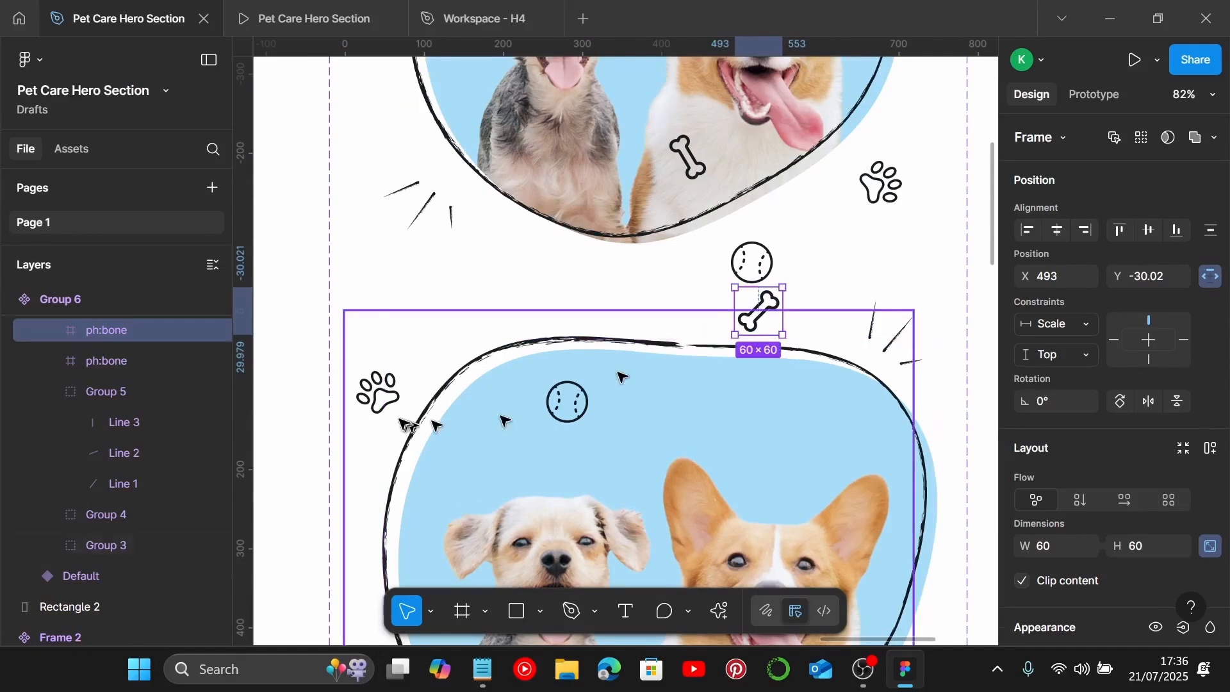
# Step: Rotate the top-left paw icon in the second variant
pyautogui.click(378, 392)
pyautogui.moveTo(403, 418); pyautogui.dragTo(380, 388)
pyautogui.scroll(-4, 479, 410)
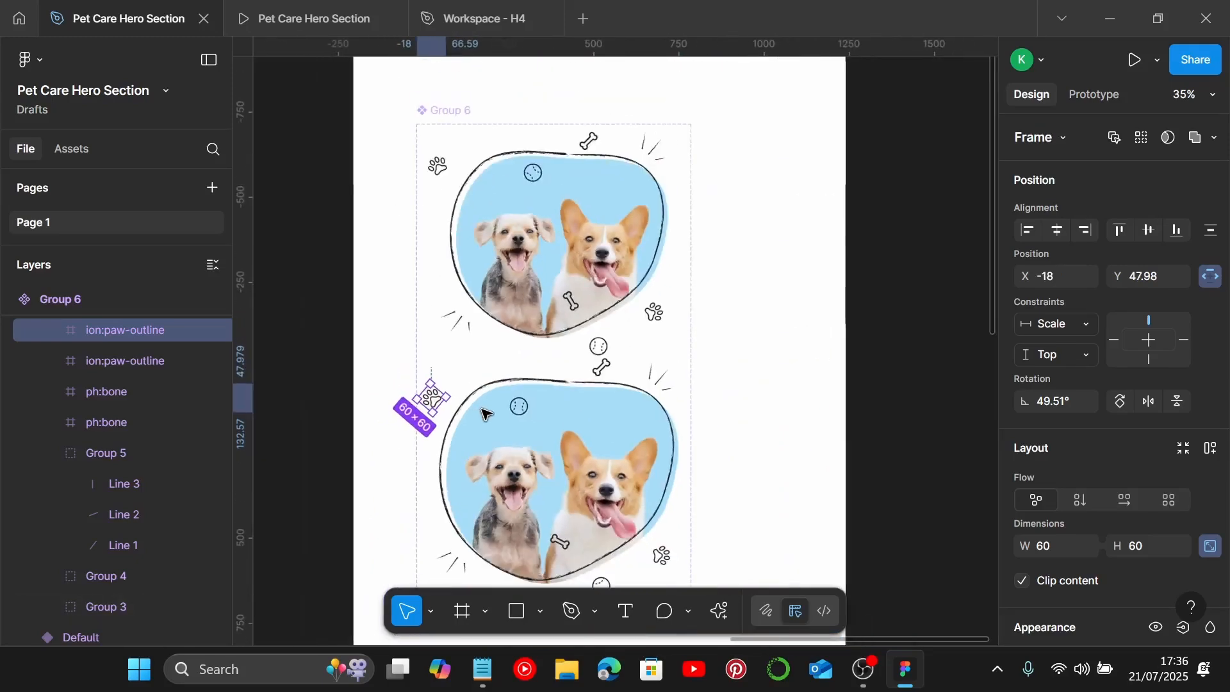
pyautogui.scroll(-2, 490, 414)
pyautogui.click(714, 361)
pyautogui.scroll(2, 667, 357)
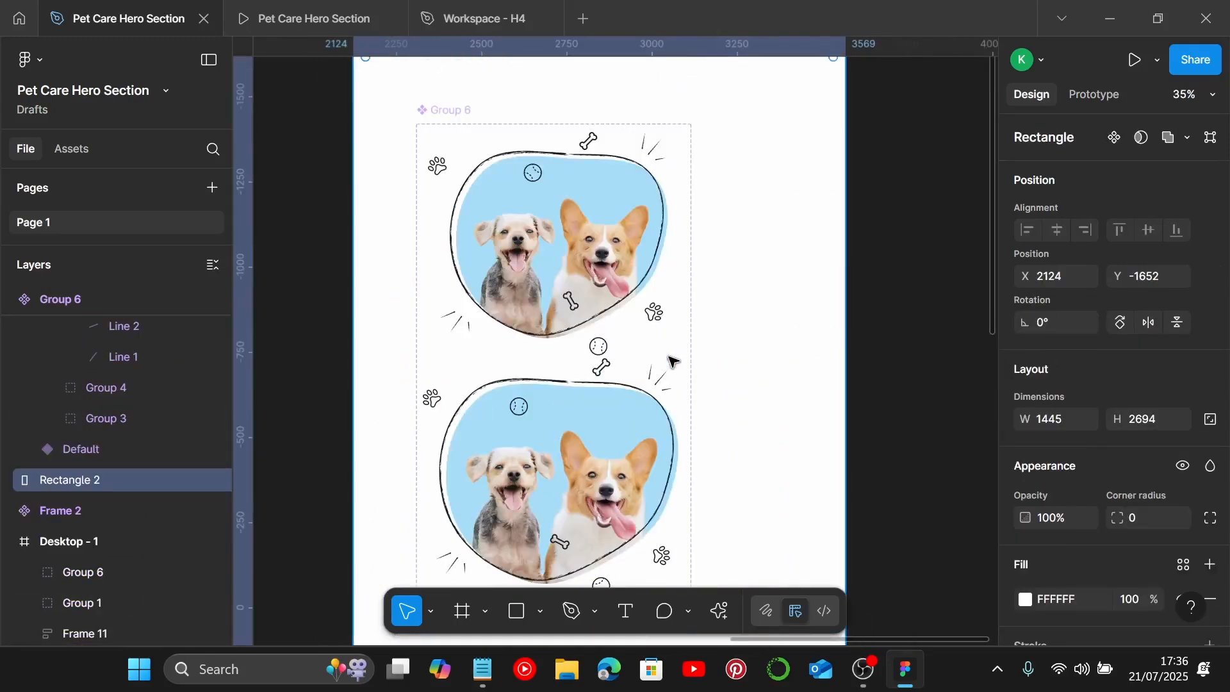
# Step: Add a prototype interaction on the Default variant that changes to Variant2 while hovering, using Smart animate
pyautogui.click(598, 296)
pyautogui.click(1094, 94)
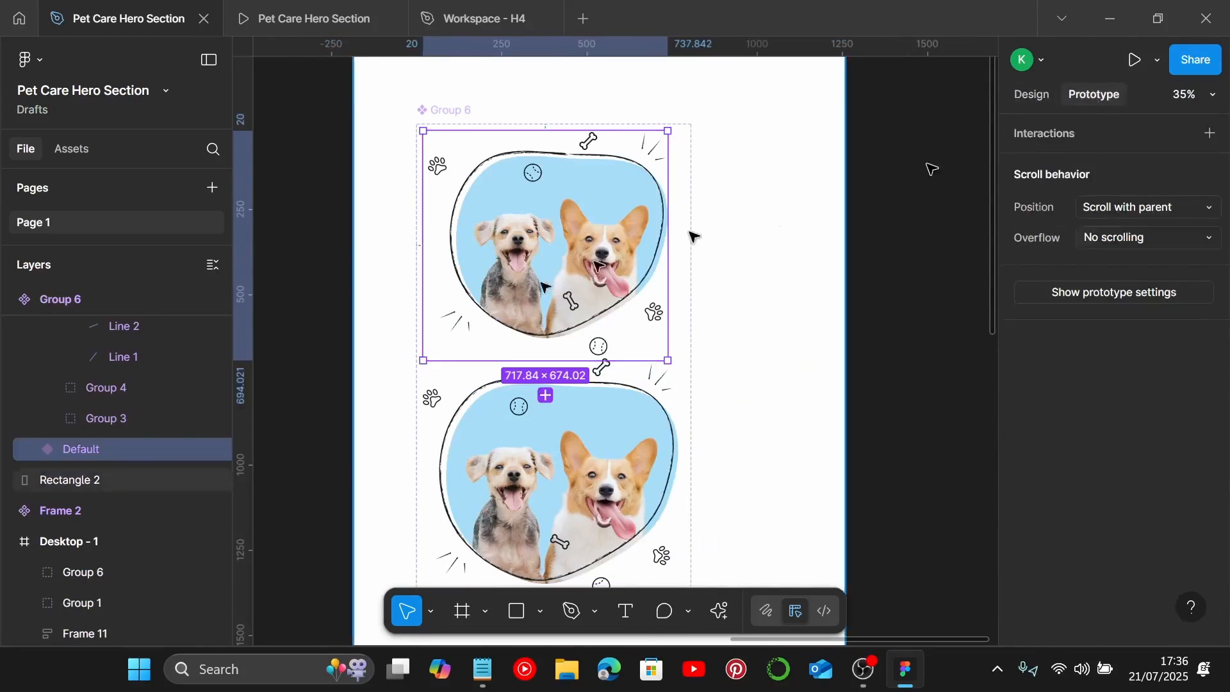
pyautogui.scroll(5, 547, 370)
pyautogui.scroll(3, 557, 357)
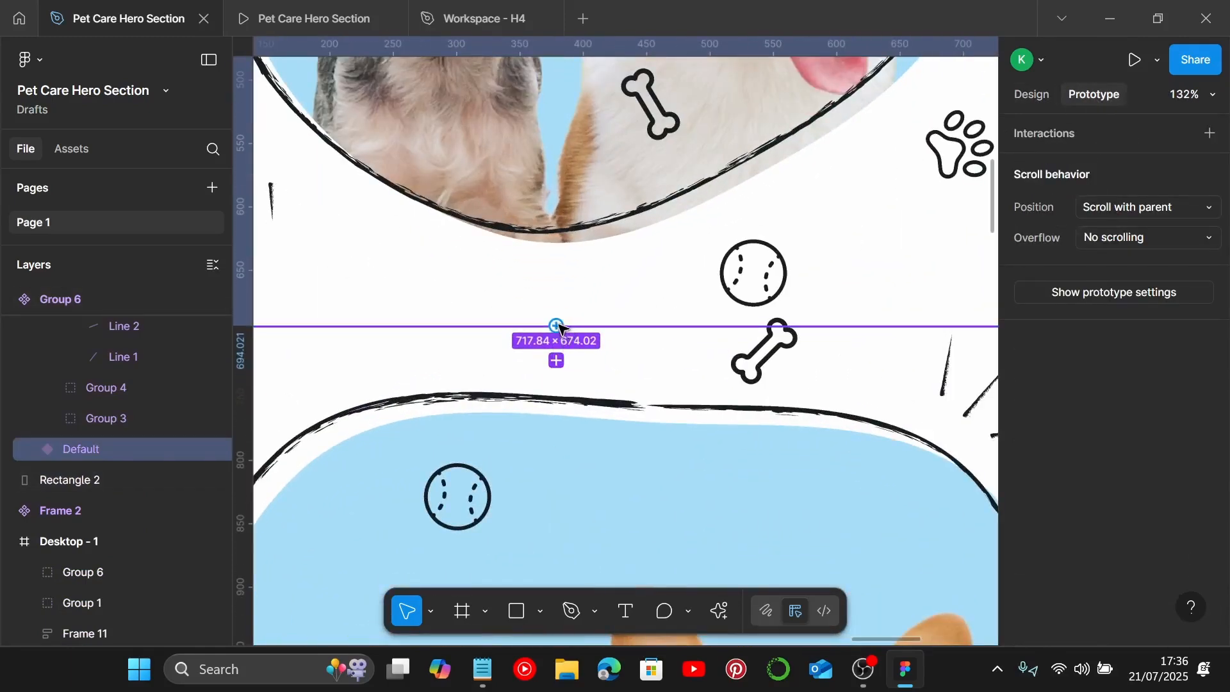
pyautogui.click(556, 360)
pyautogui.scroll(-5, 613, 398)
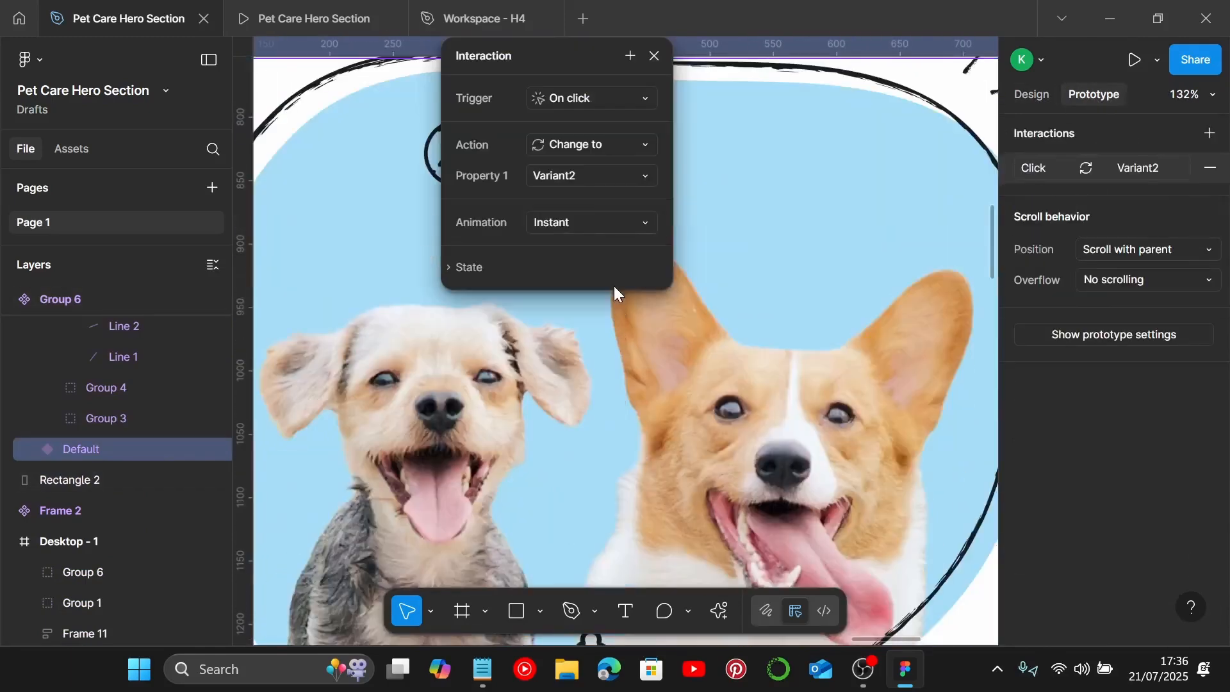
pyautogui.scroll(1, 614, 286)
pyautogui.click(623, 140)
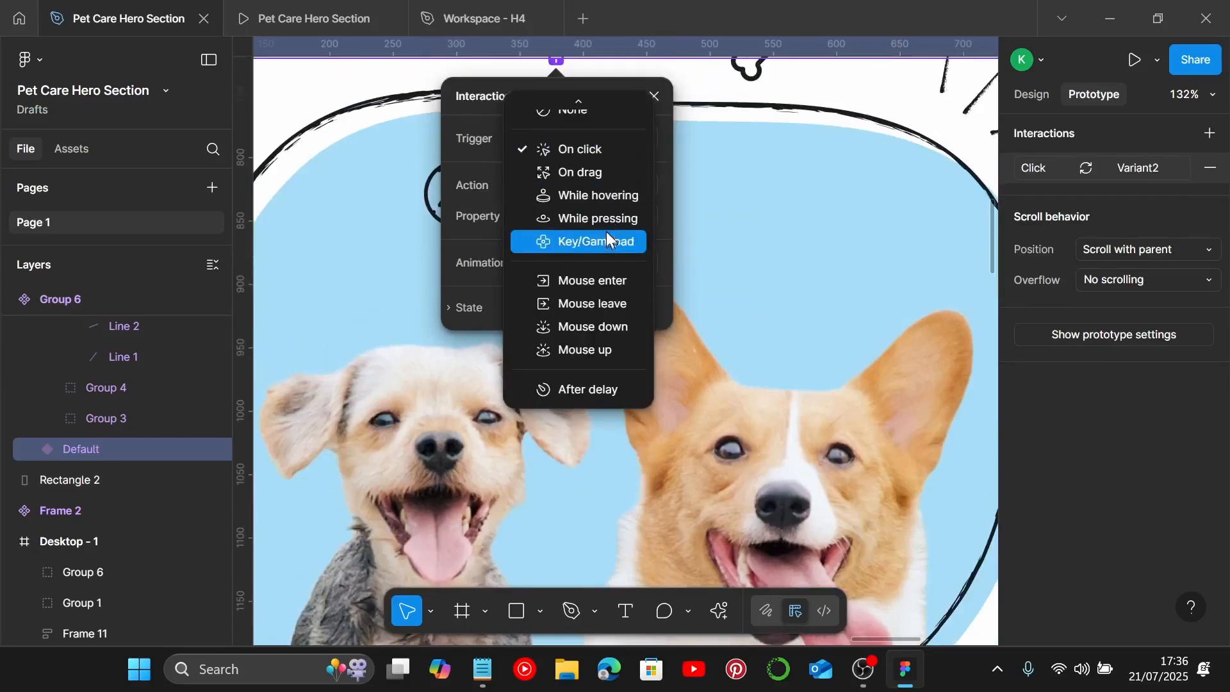
pyautogui.click(609, 198)
pyautogui.click(606, 263)
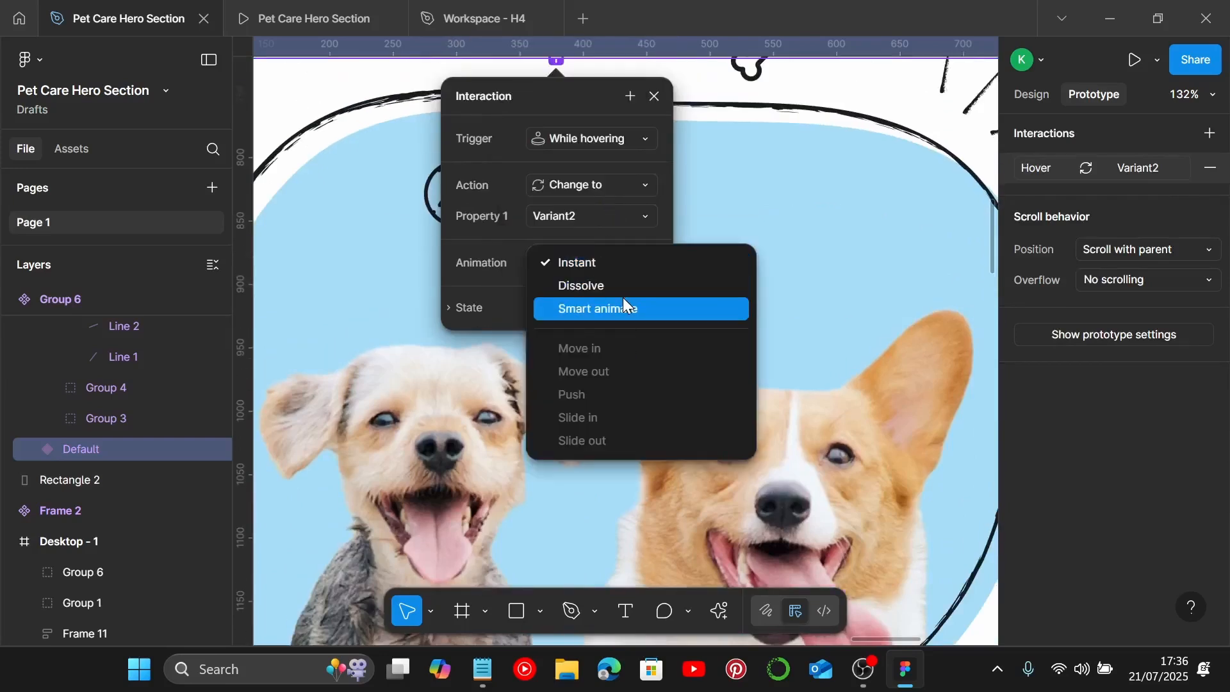
pyautogui.click(626, 306)
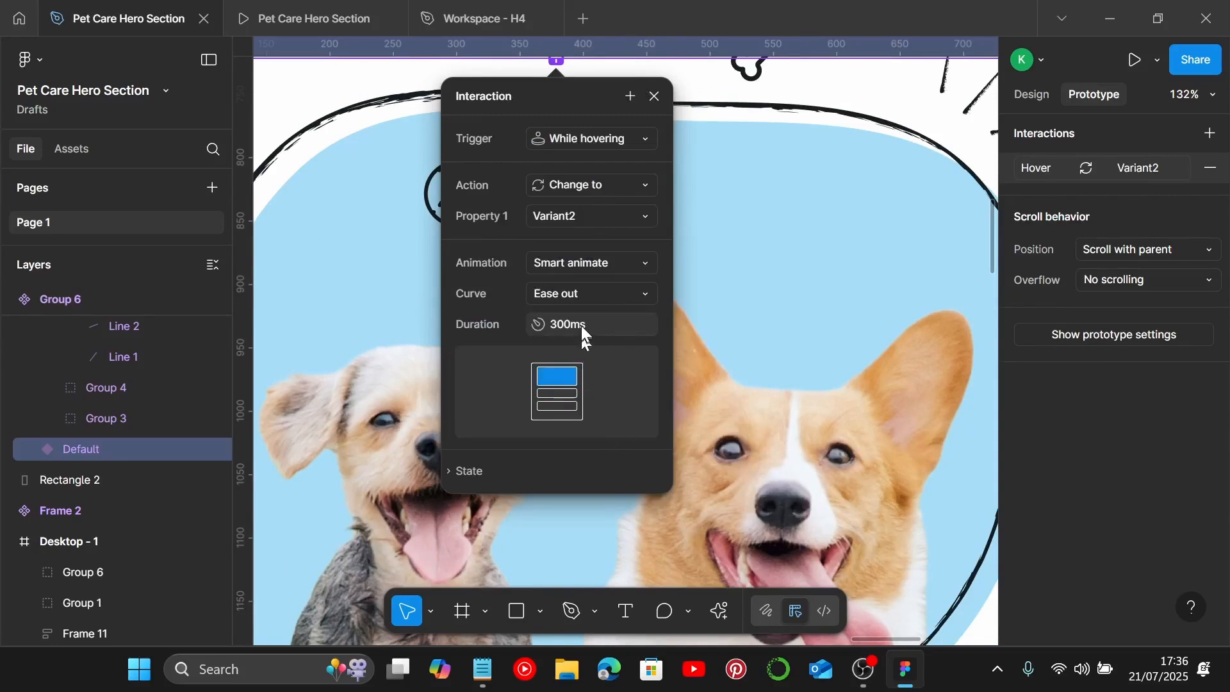
# Step: Set the interaction's curve to Ease in and out and its duration to 500 ms
pyautogui.click(593, 299)
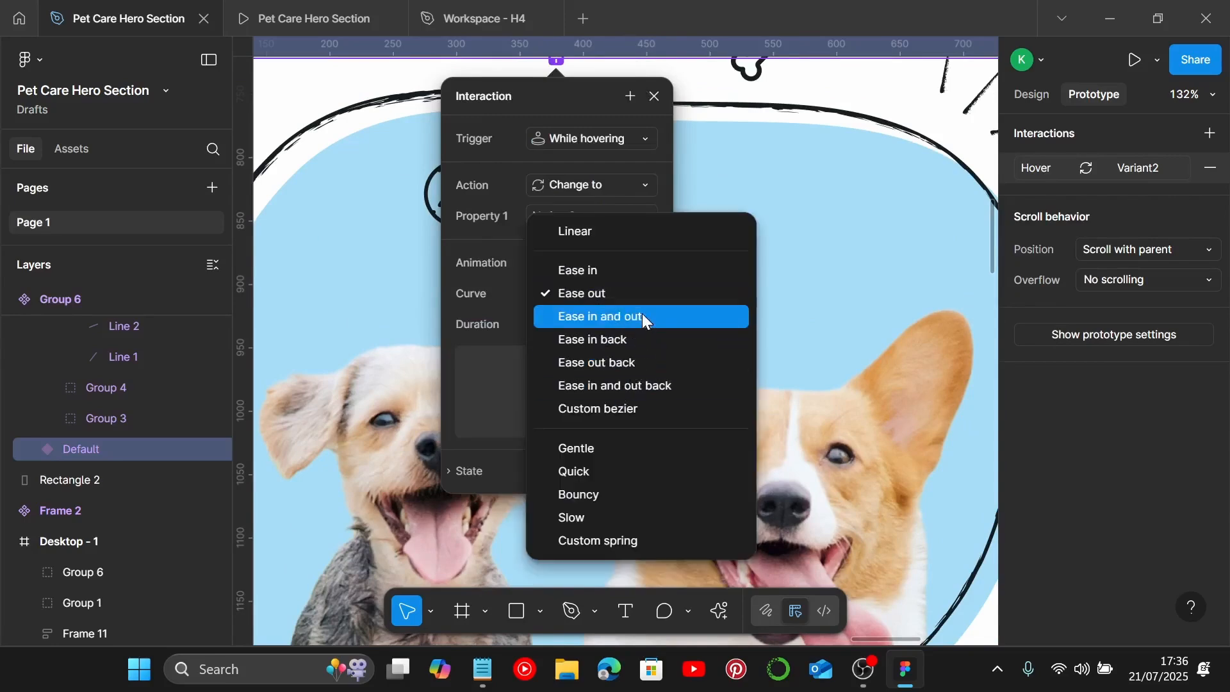
pyautogui.click(639, 316)
pyautogui.click(586, 332)
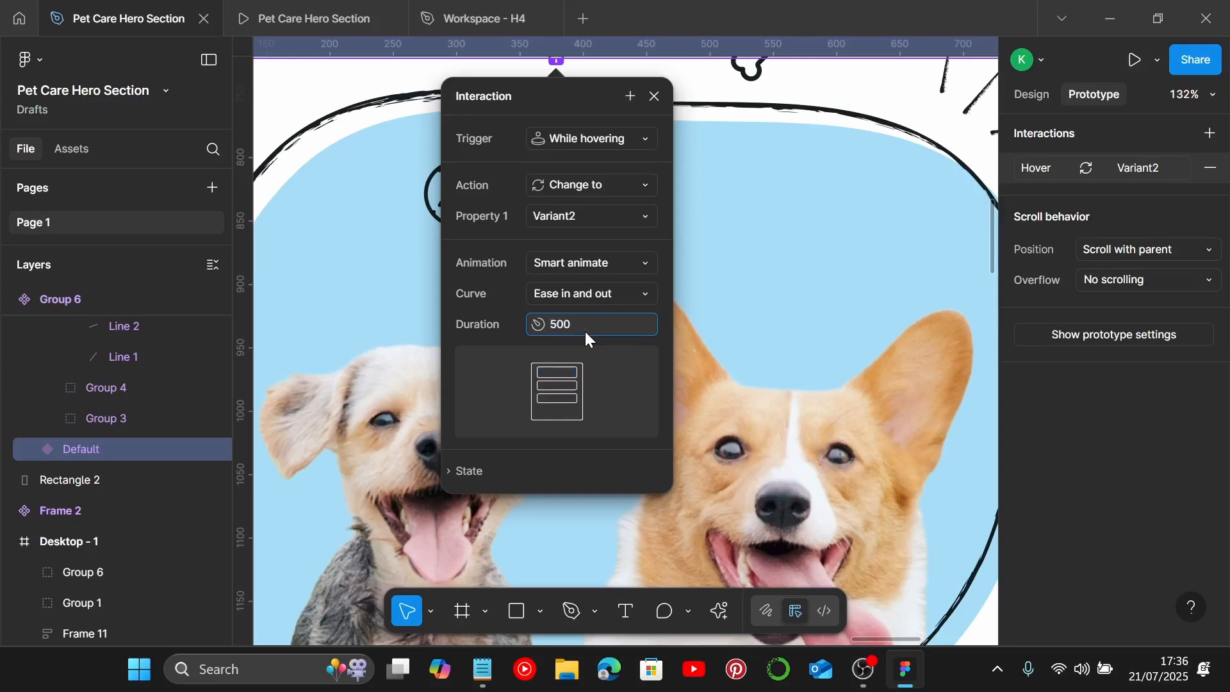
pyautogui.press('Return')
pyautogui.scroll(-10, 588, 339)
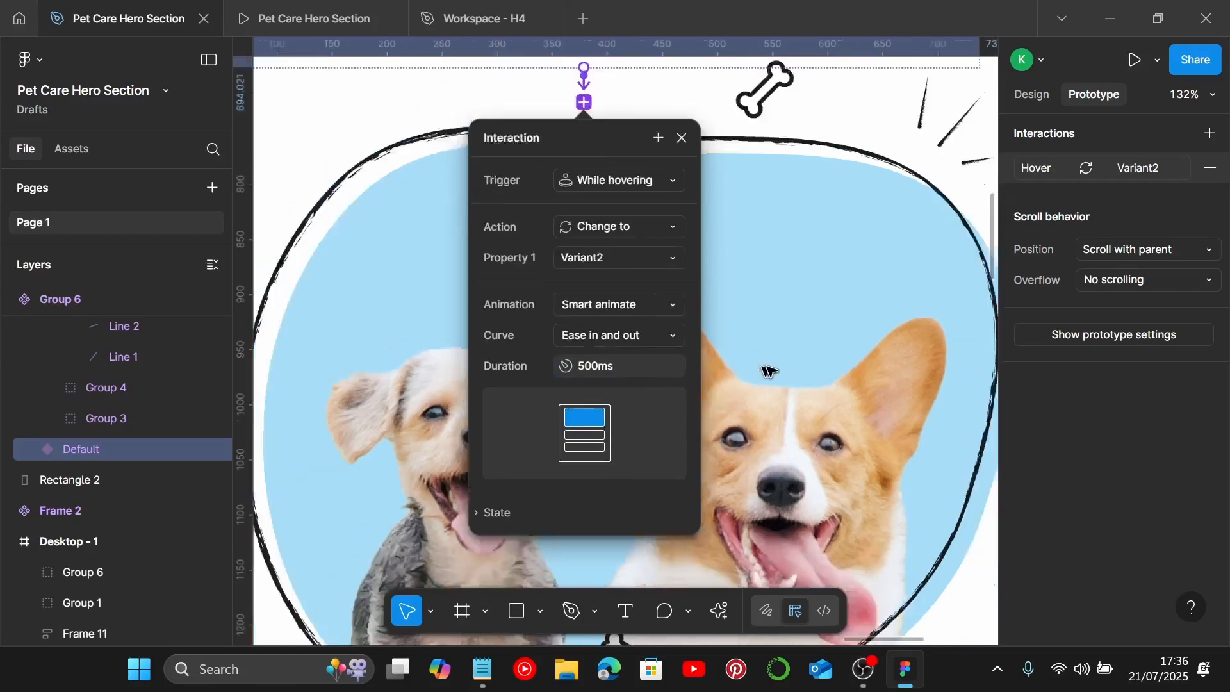
pyautogui.click(588, 317)
# Step: Place an instance of the Group 6 component from this file's assets onto the blob area of Desktop - 1
pyautogui.scroll(-3, 588, 317)
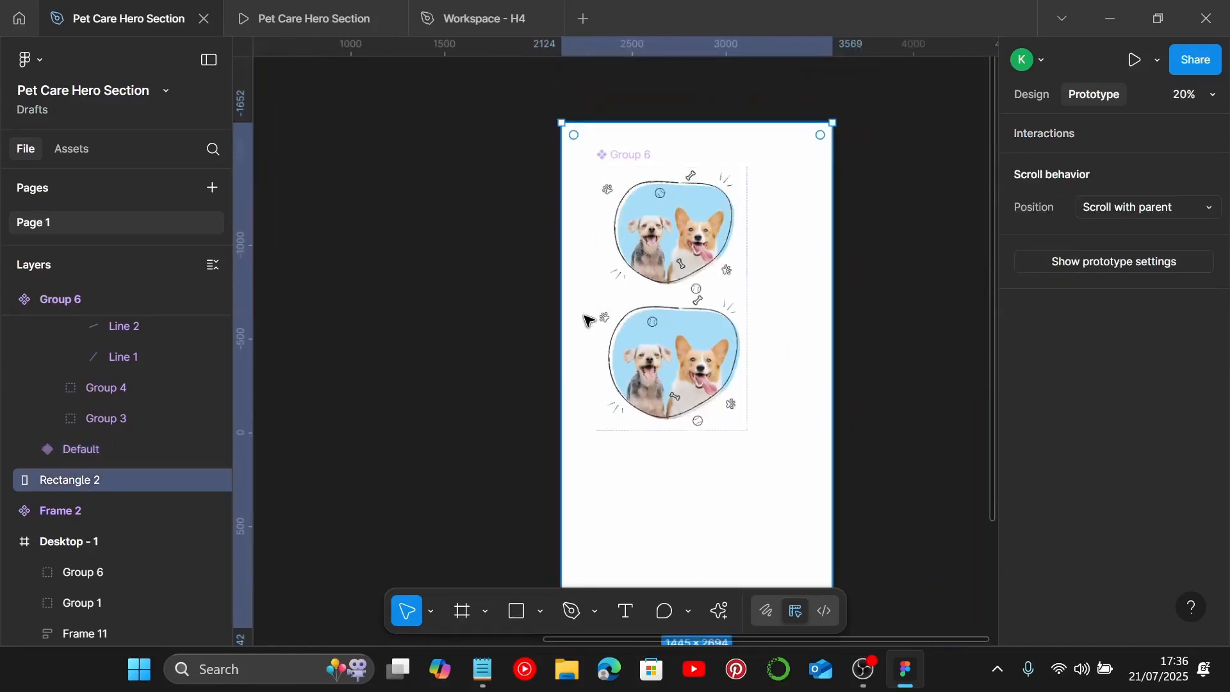
pyautogui.scroll(5, 588, 319)
pyautogui.hscroll(-6, 588, 318)
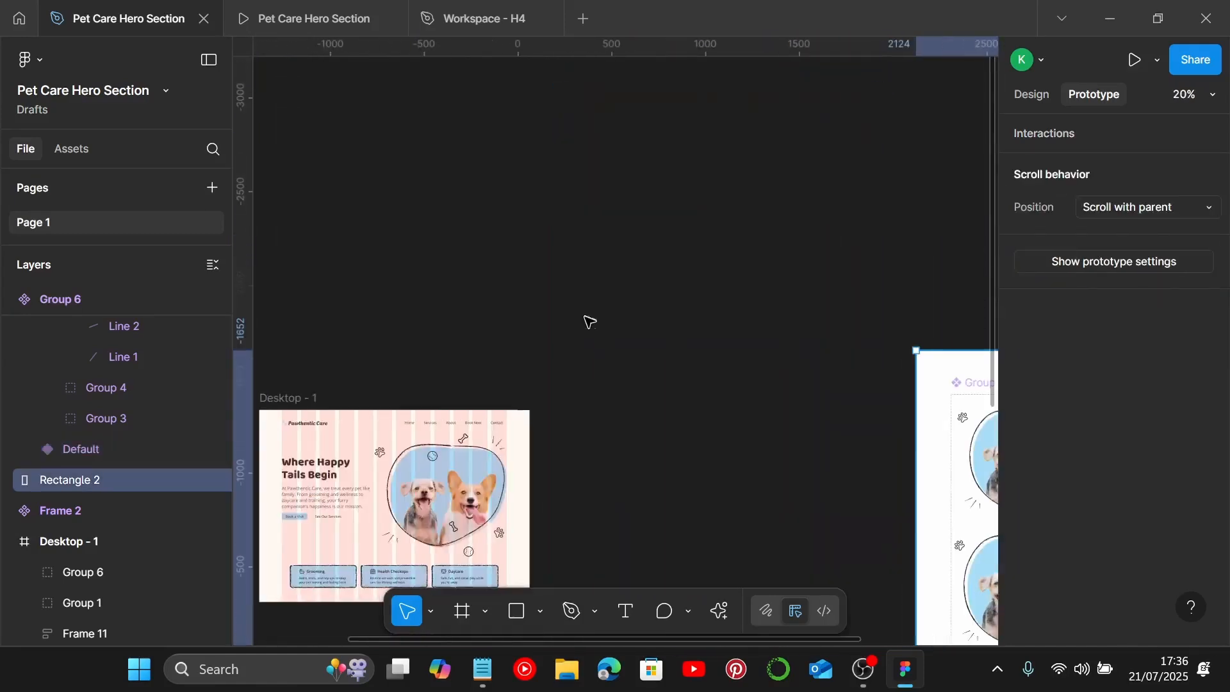
pyautogui.click(70, 151)
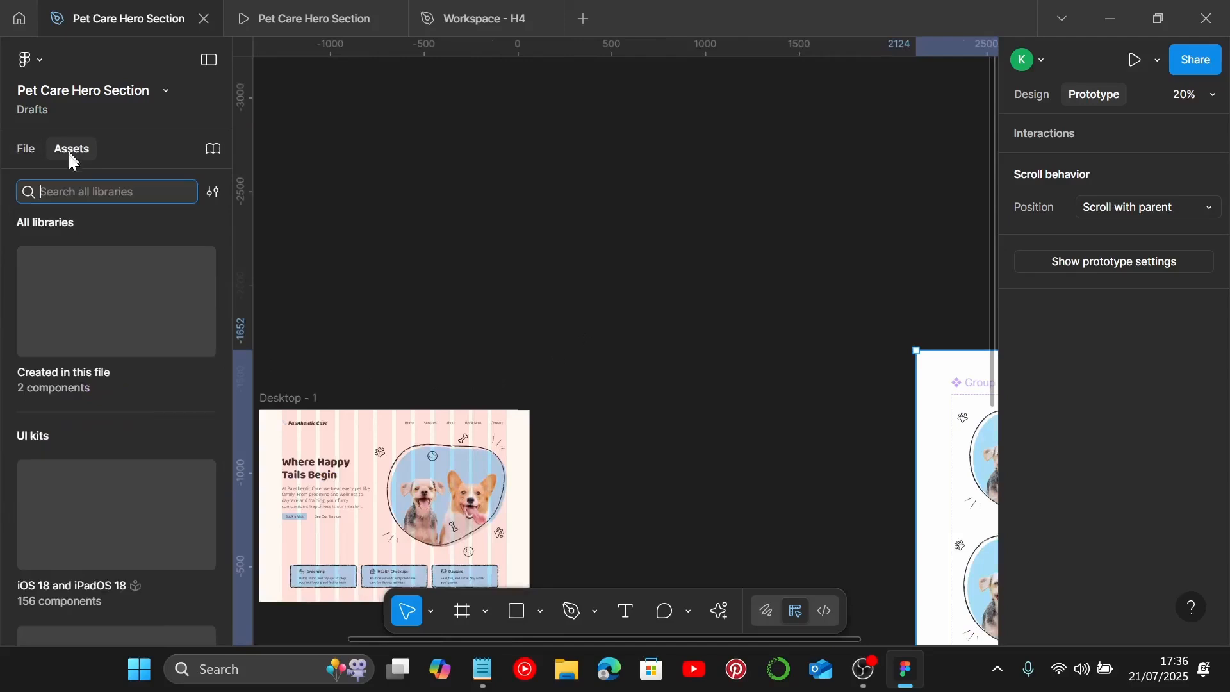
pyautogui.click(213, 193)
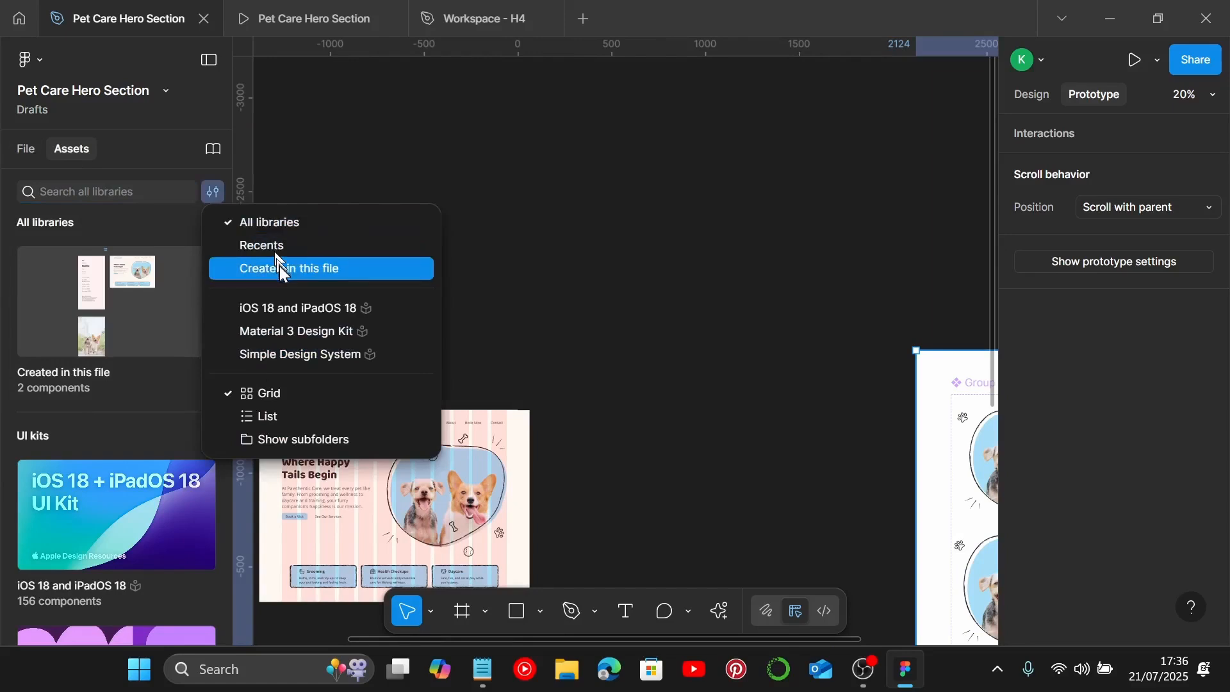
pyautogui.click(279, 266)
pyautogui.scroll(-4, 411, 354)
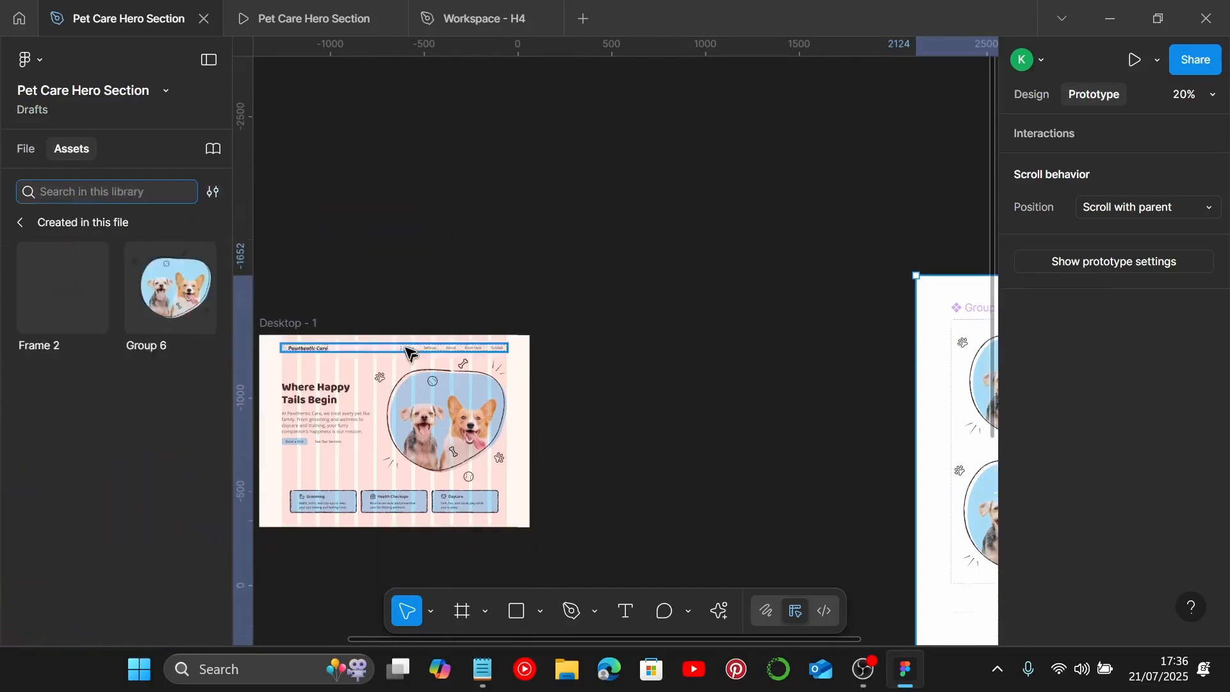
pyautogui.click(177, 287)
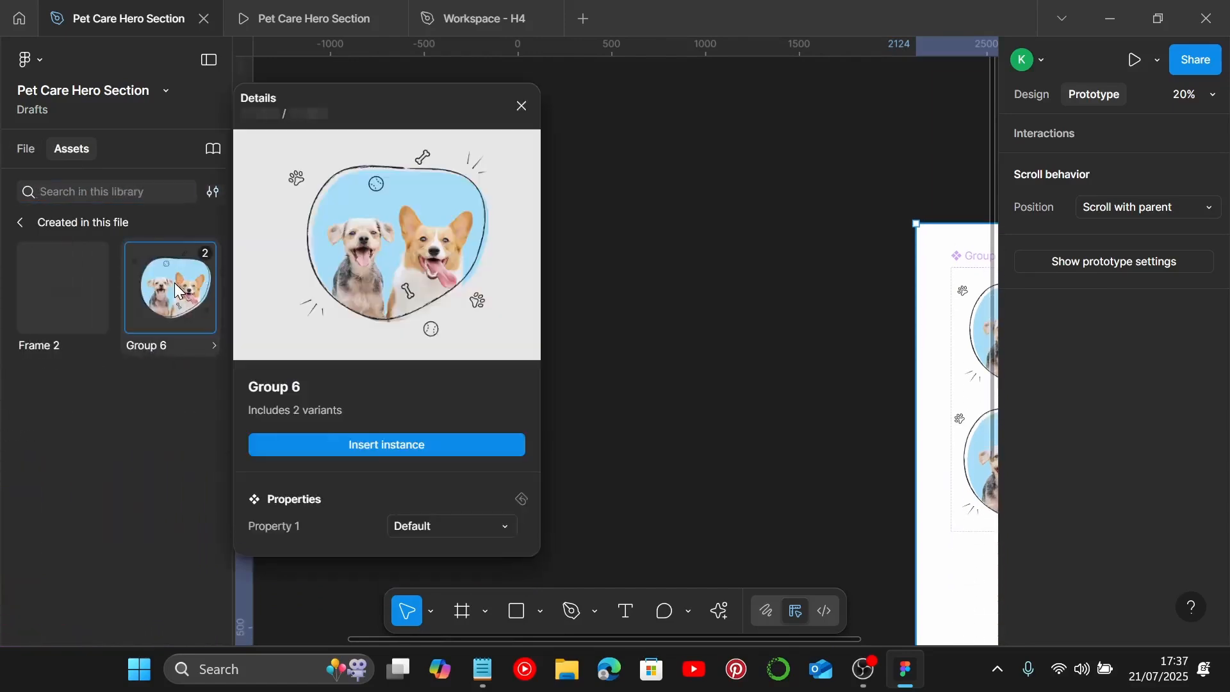
pyautogui.moveTo(177, 288); pyautogui.dragTo(449, 370)
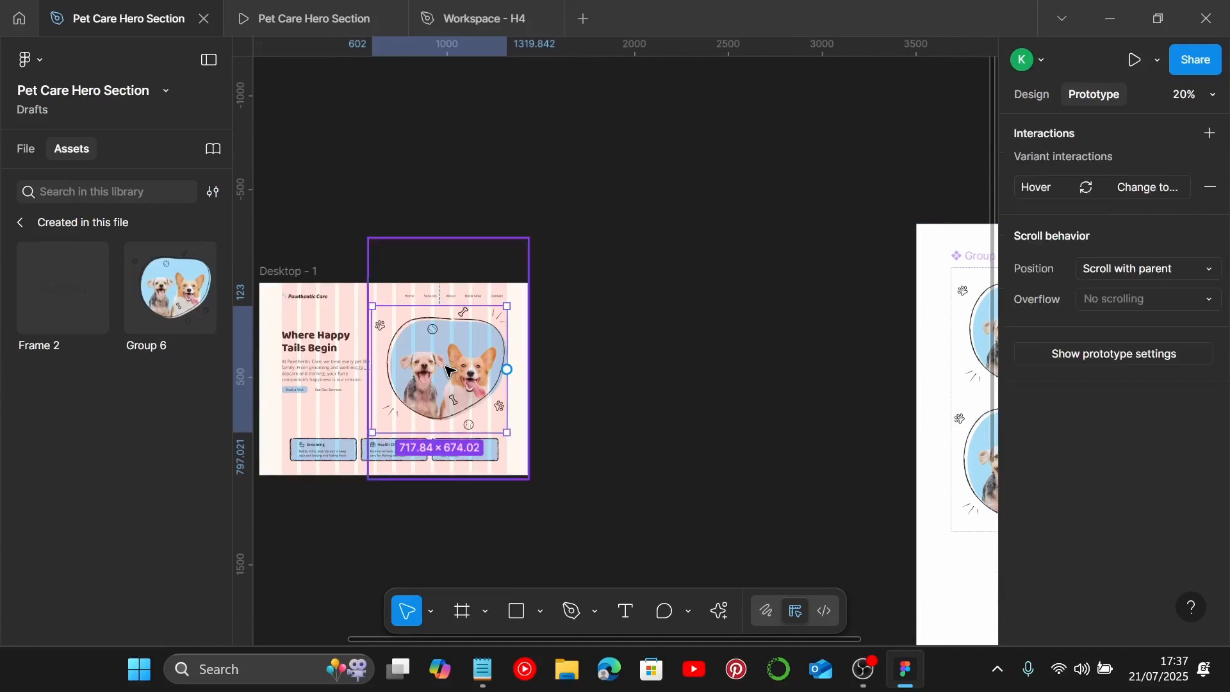
# Step: Open the prototype preview of the hero section to test the hover effect
pyautogui.click(1026, 96)
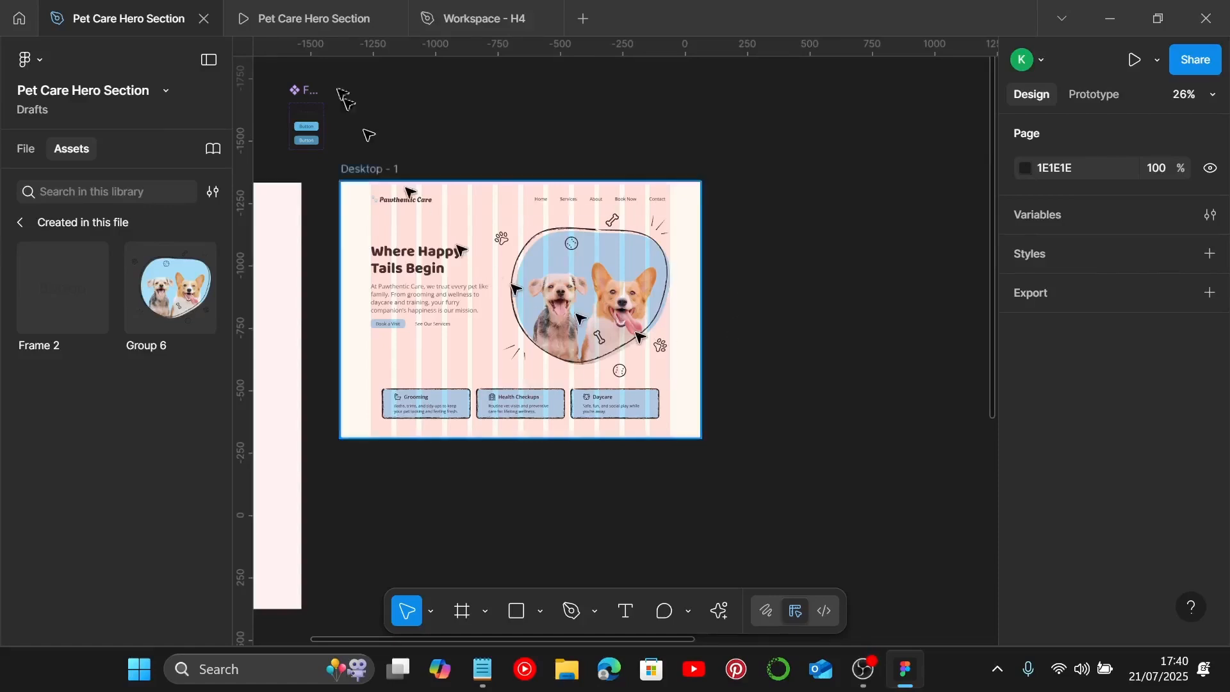
pyautogui.click(332, 25)
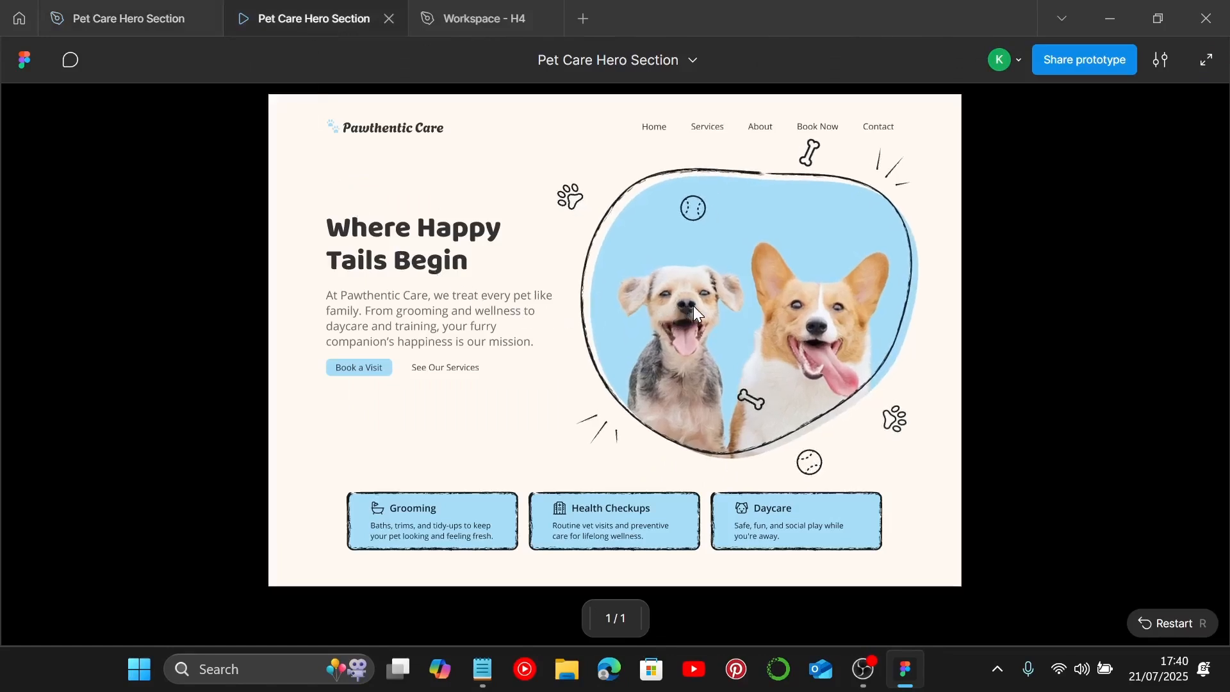